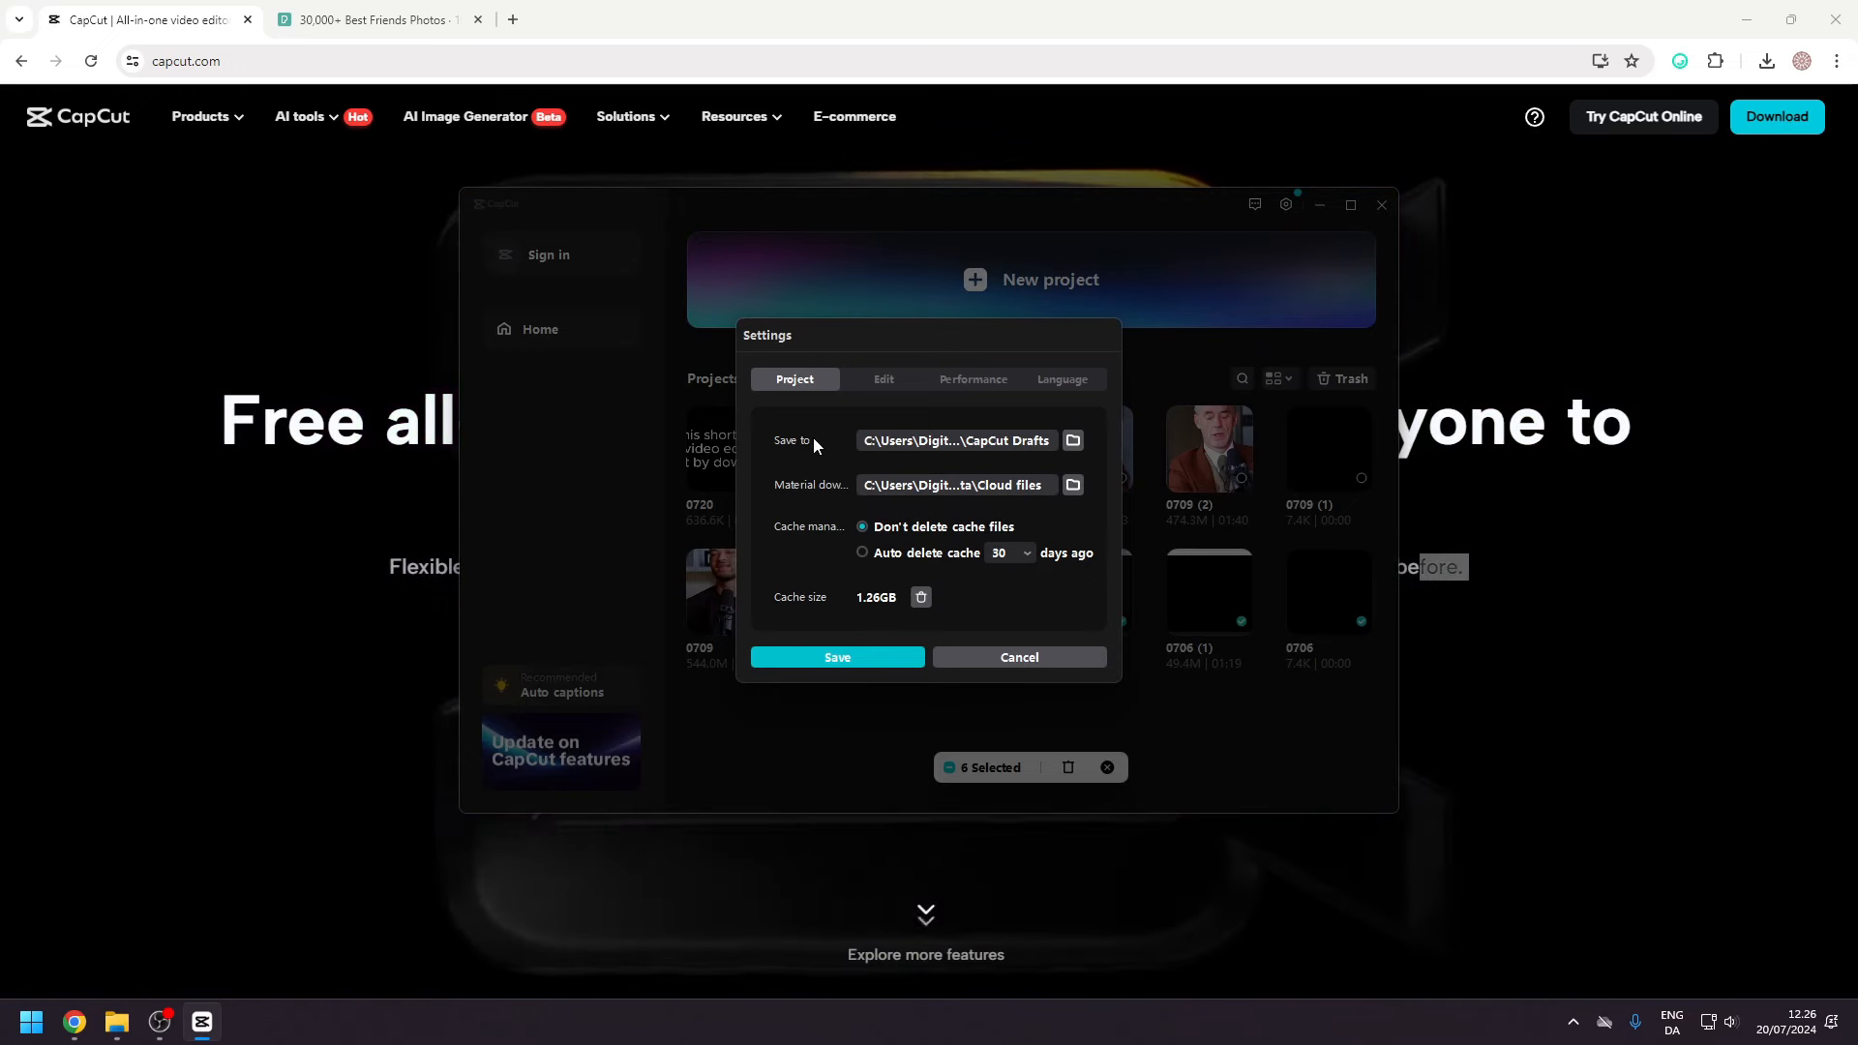
Set the draft save location to the CapCut Drafts folder and save the project settings.
left_click(1072, 442)
left_click(1491, 808)
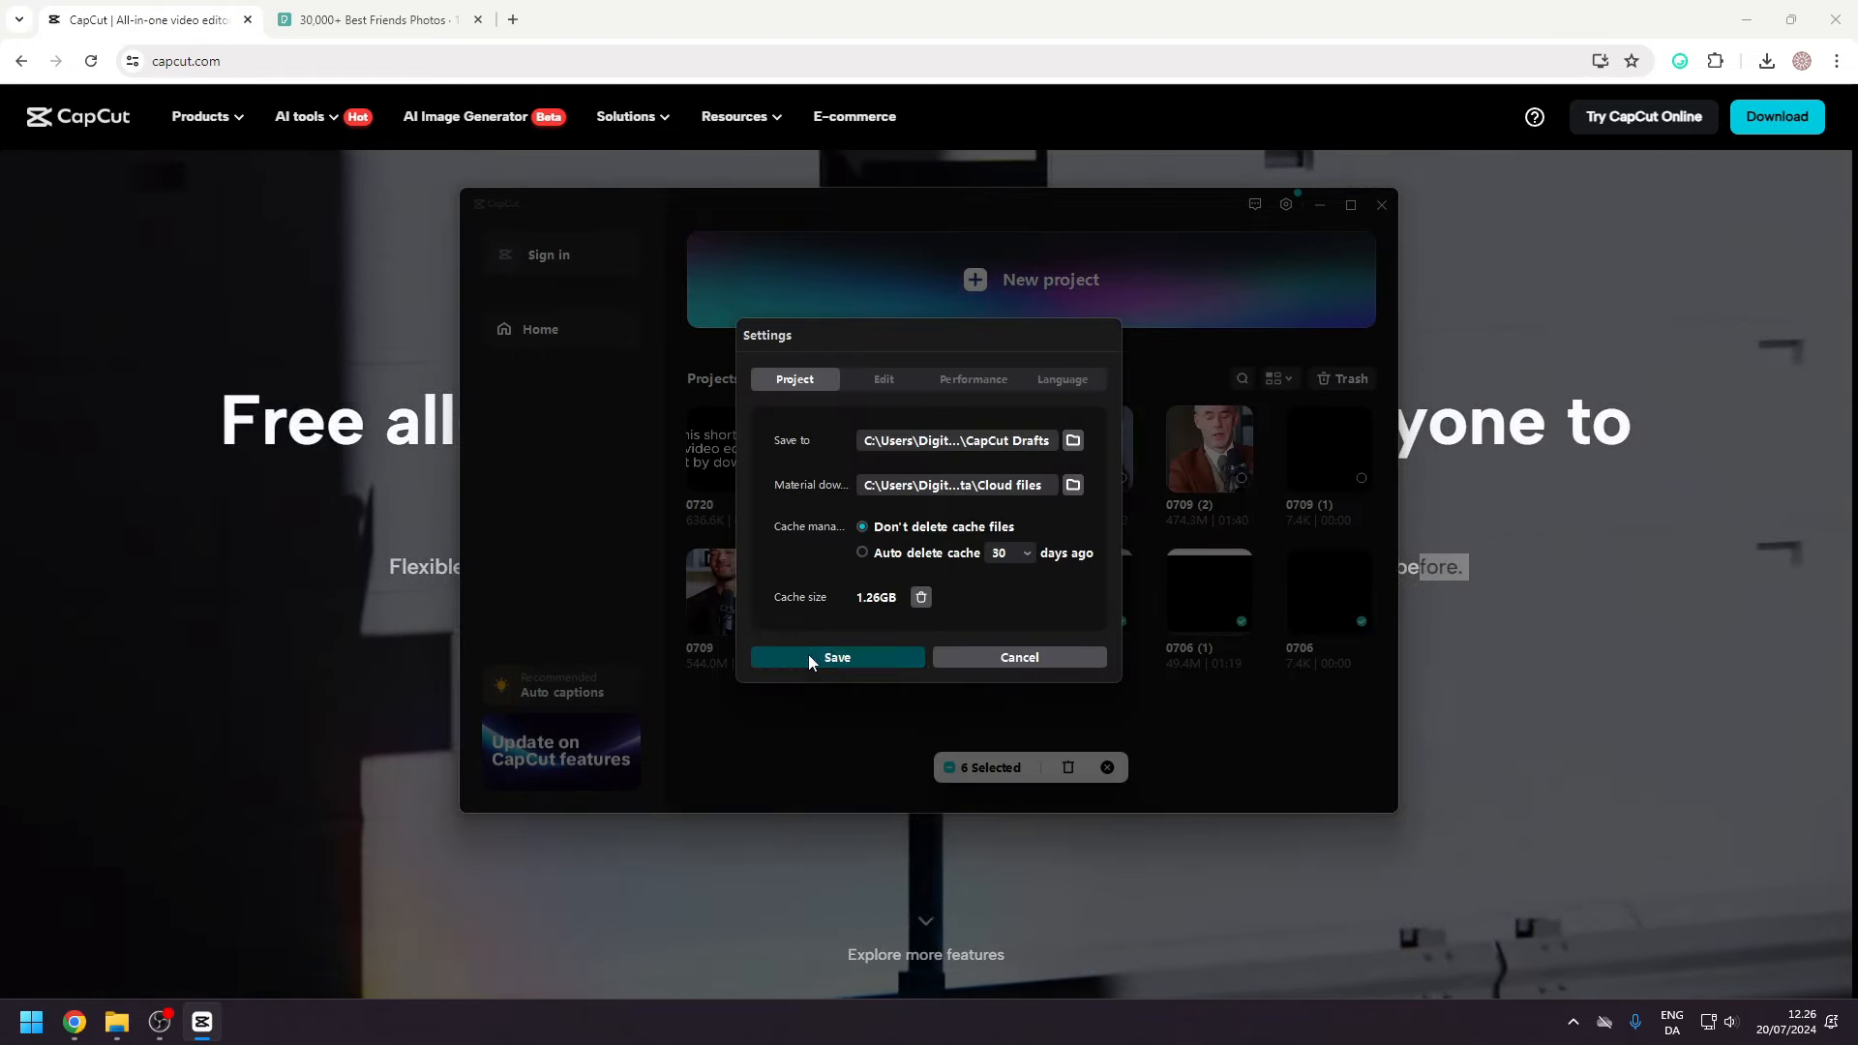
left_click(810, 657)
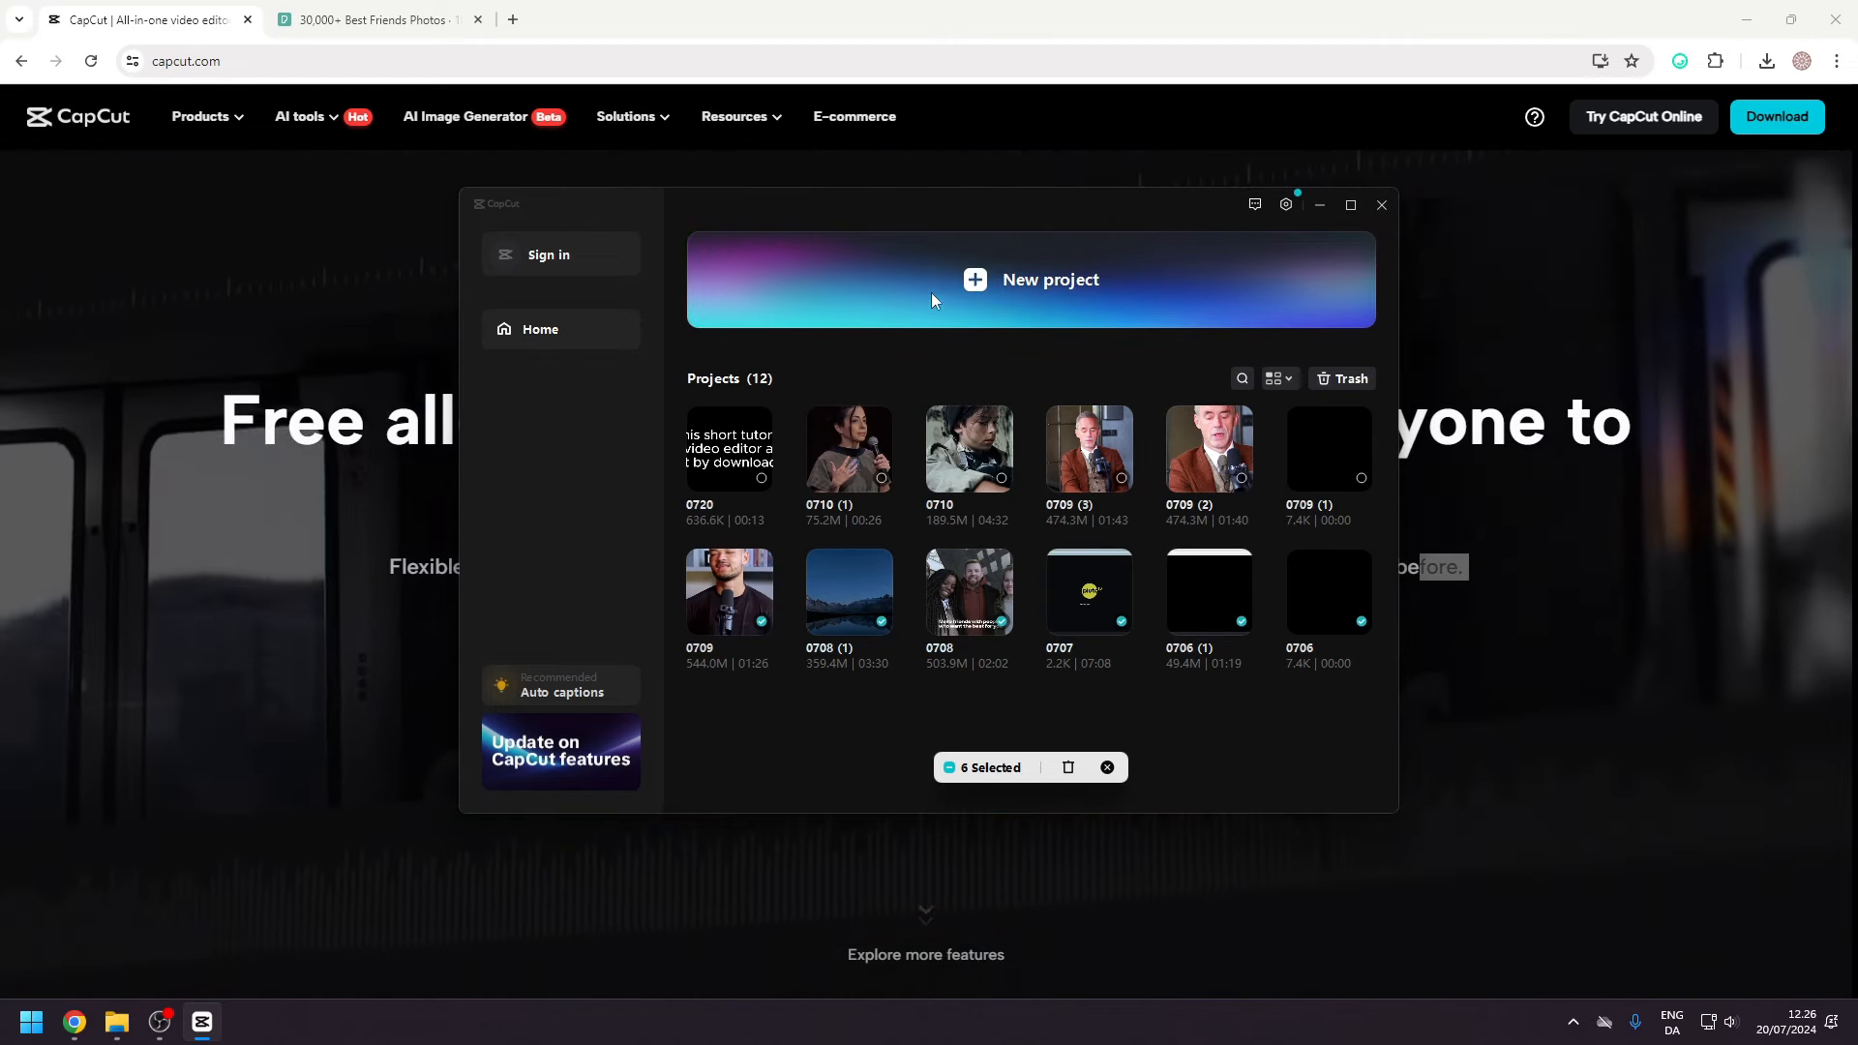
Create a new project and open the media import.
left_click(1069, 275)
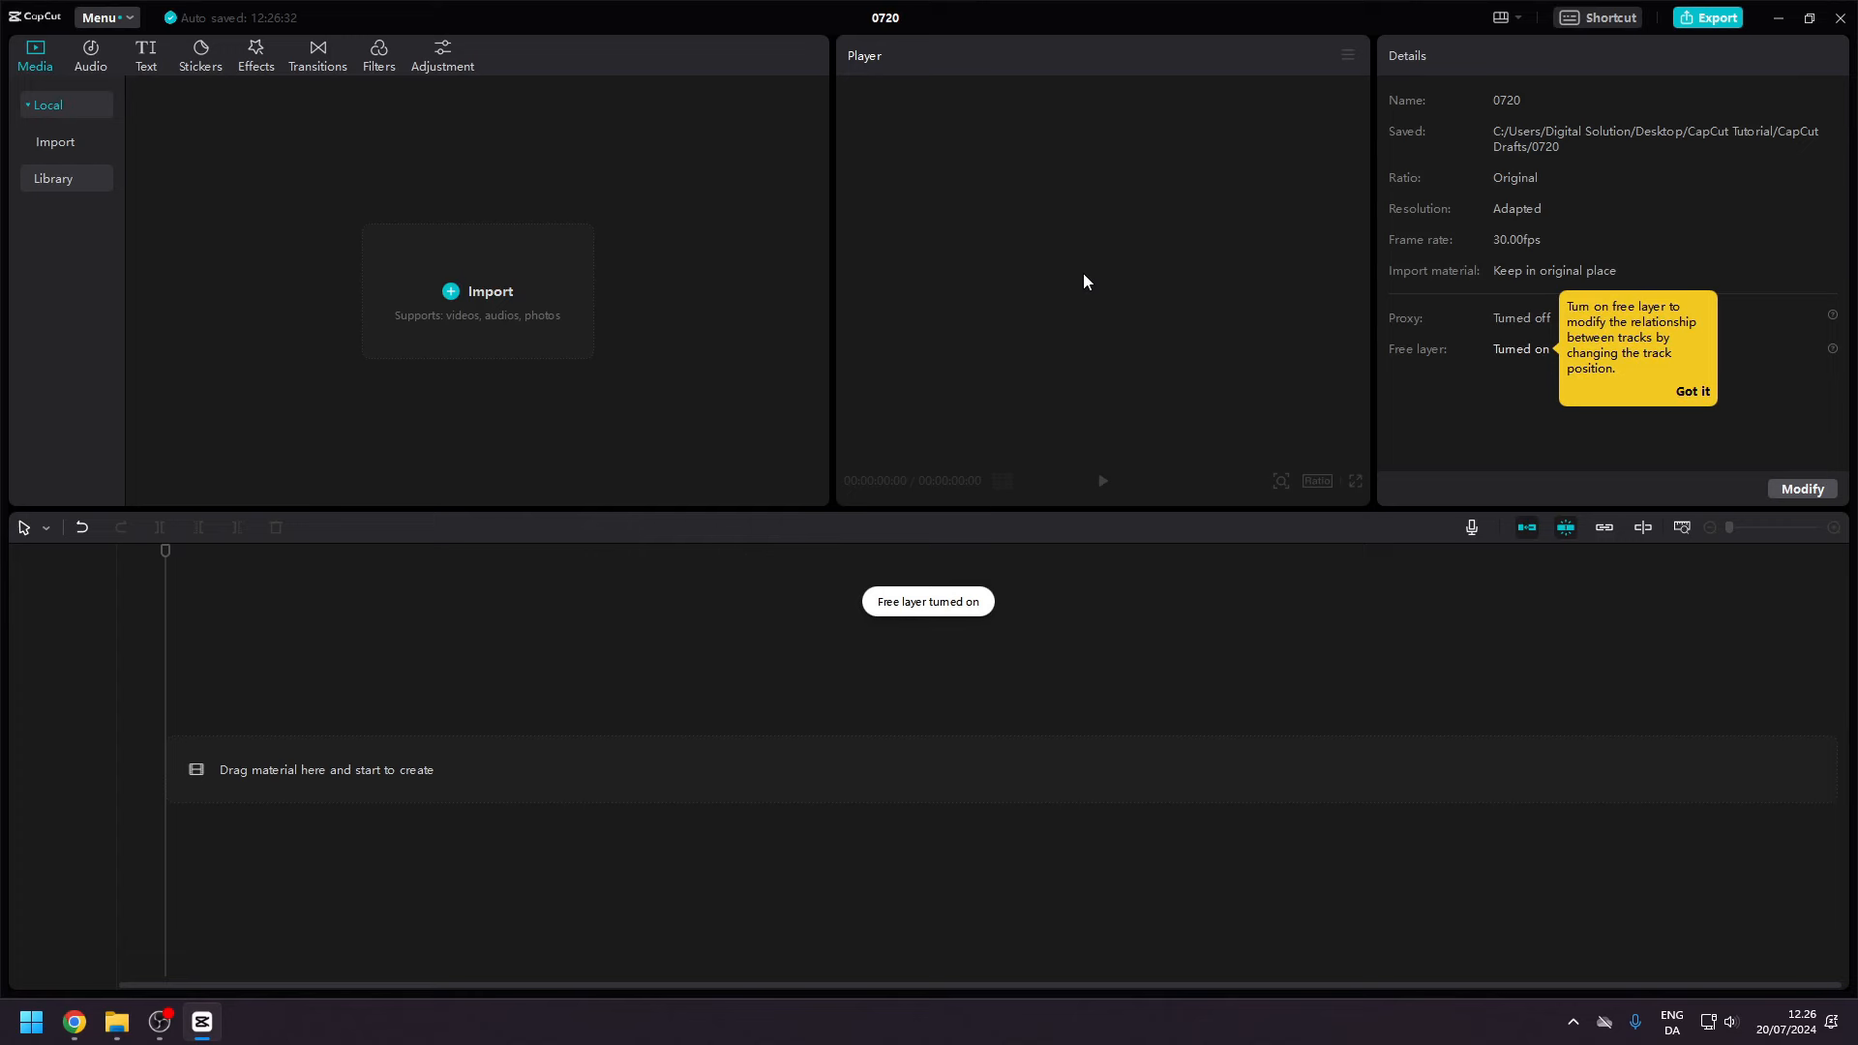
left_click(1679, 391)
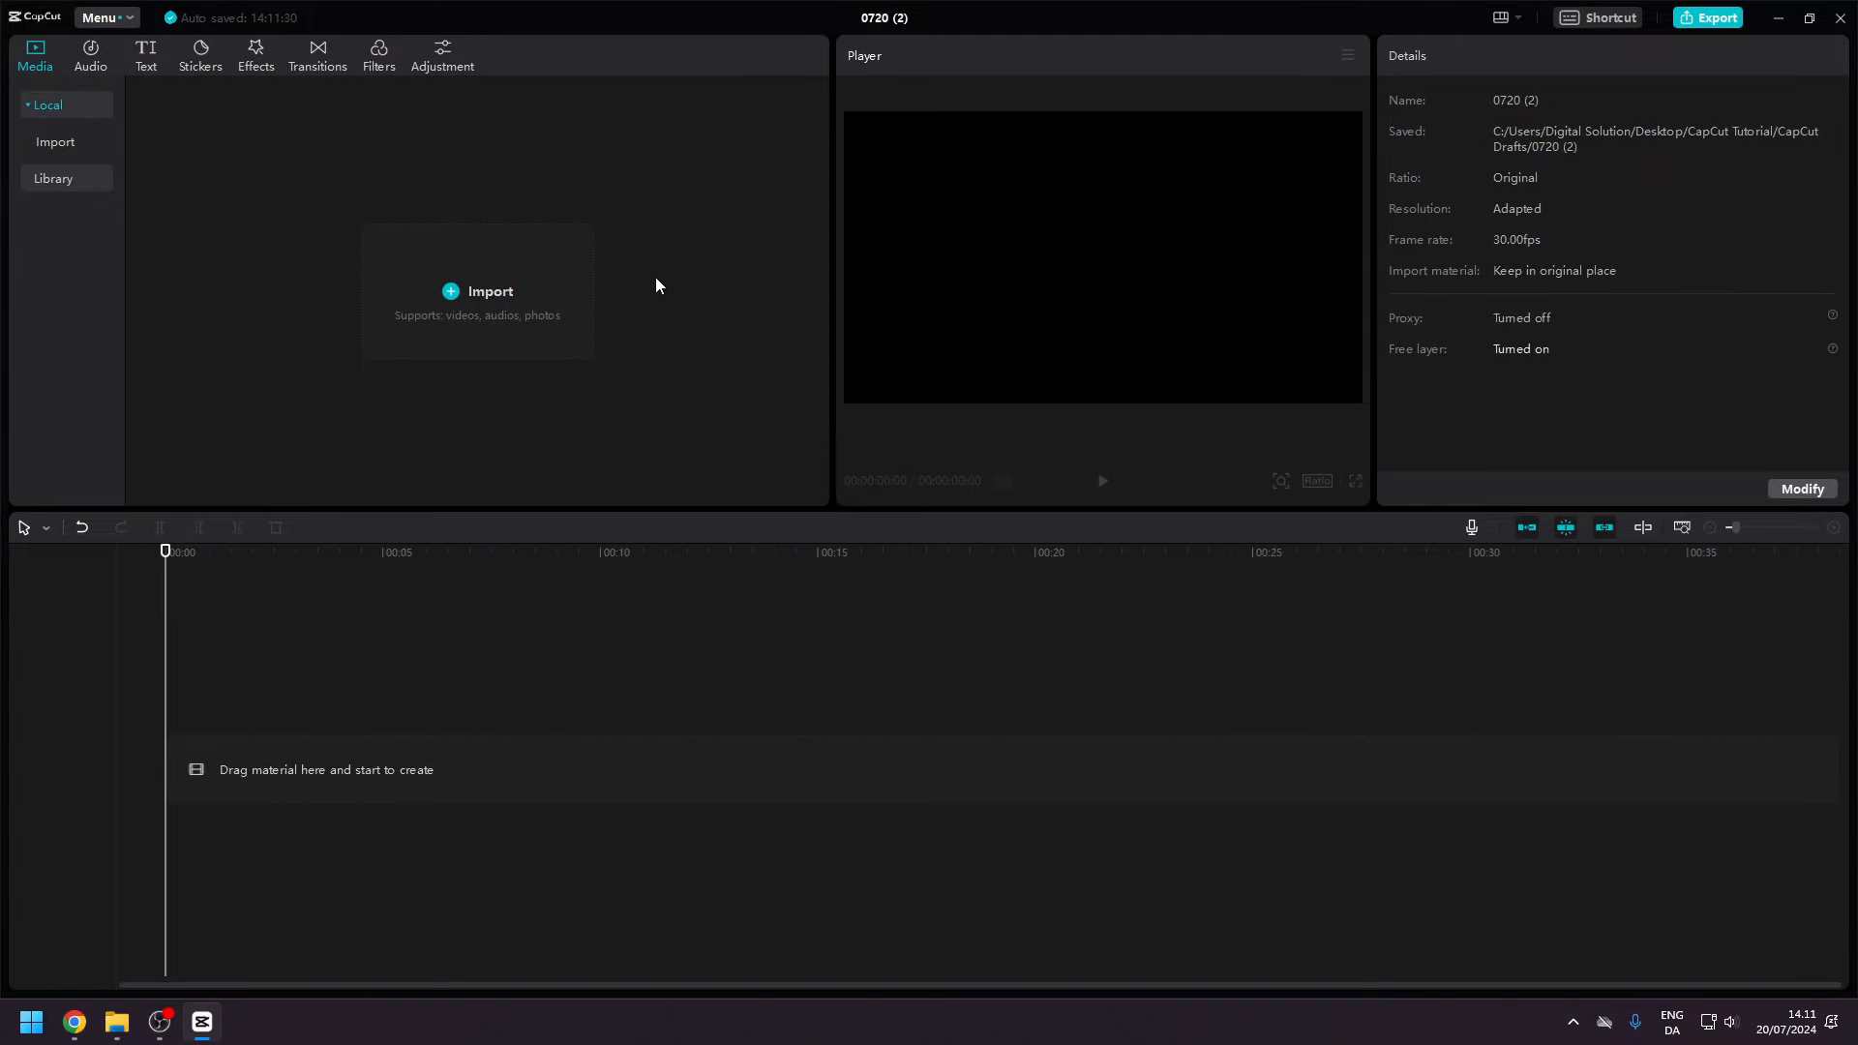
left_click(539, 295)
Switch to Pexels in the browser, search videos for "friends" and download the clip of people toasting around a kitchen table.
left_click(810, 410)
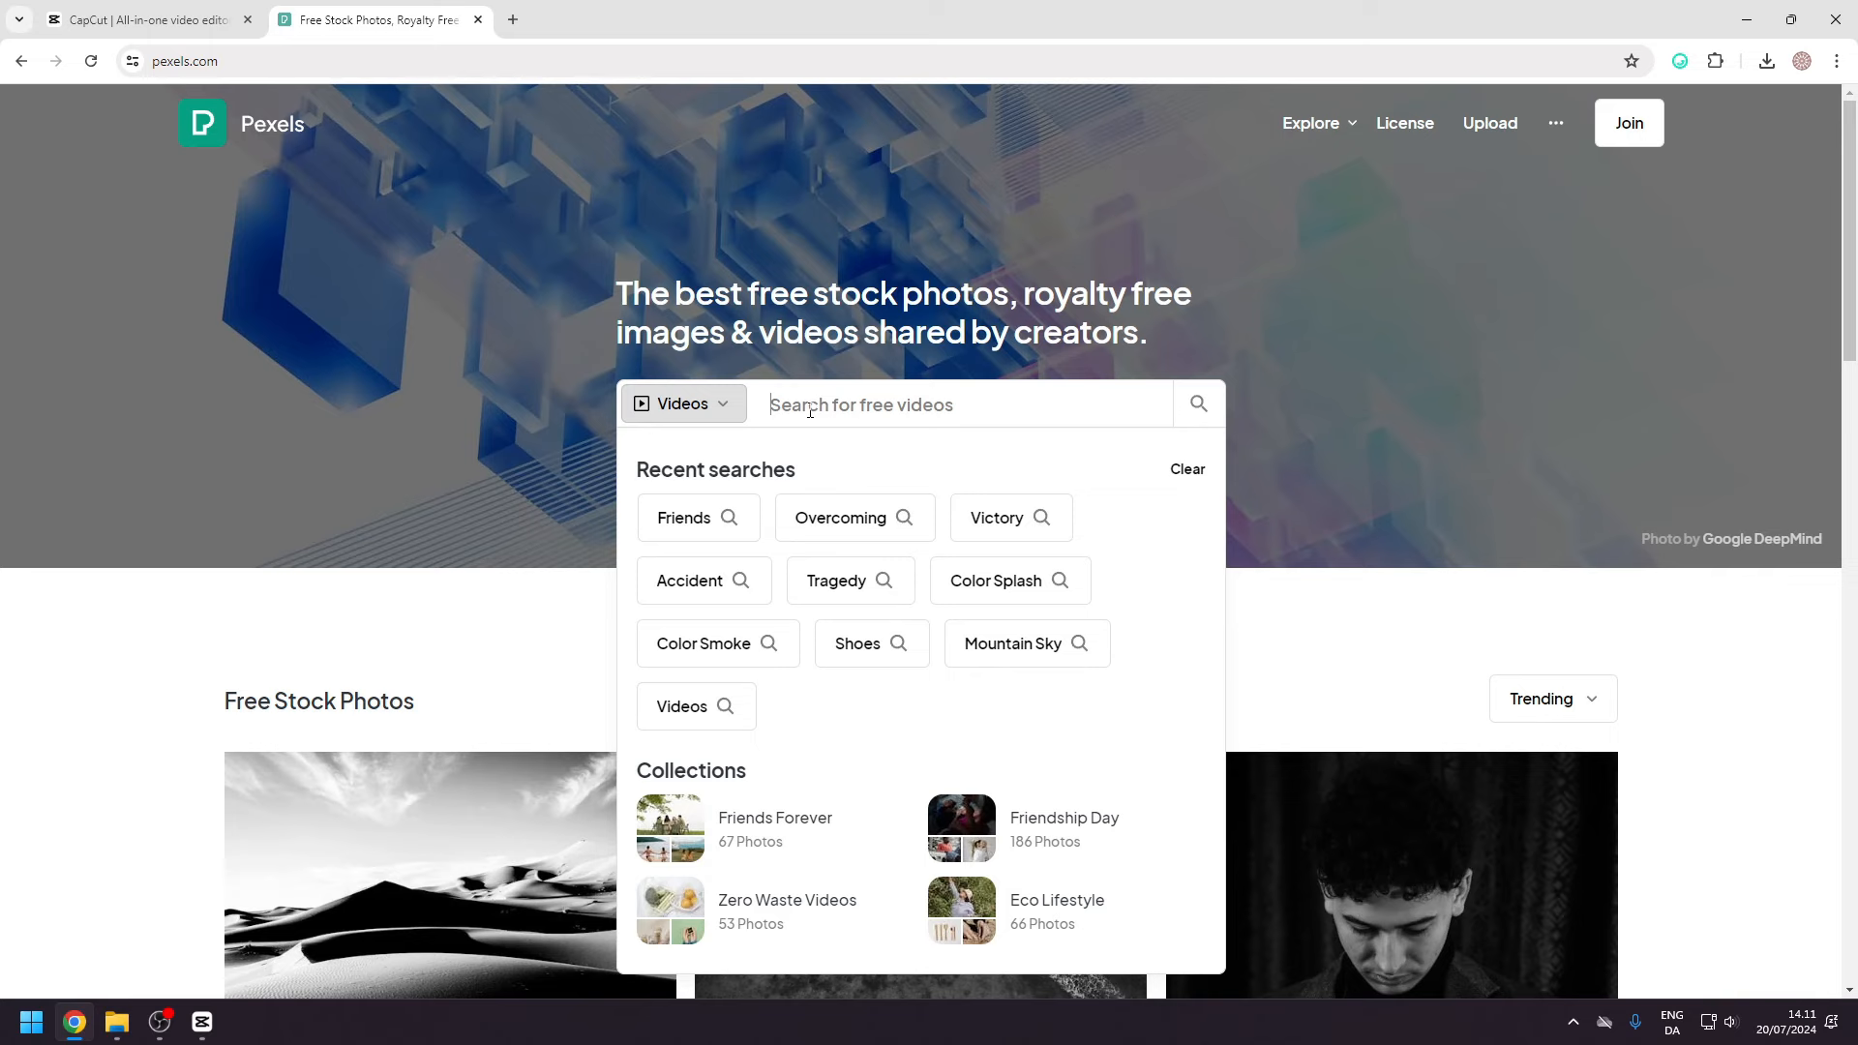
type("friends")
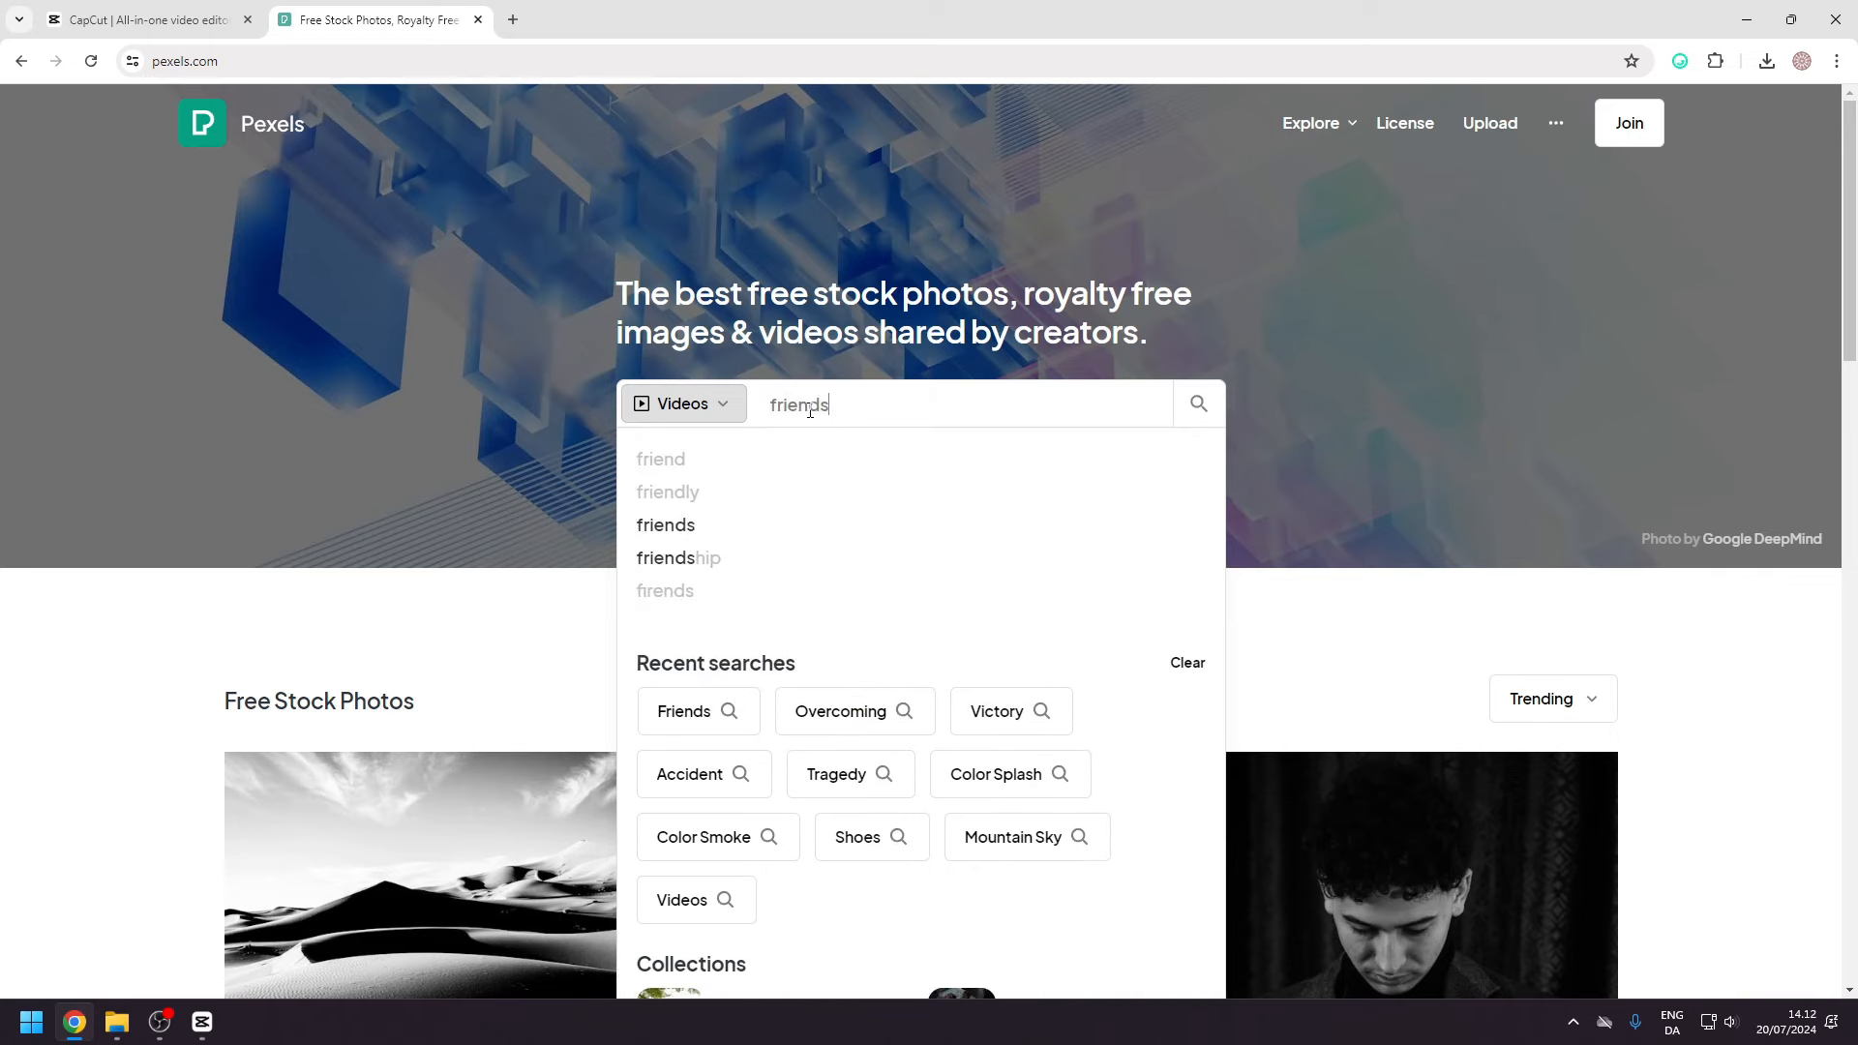
key("Return")
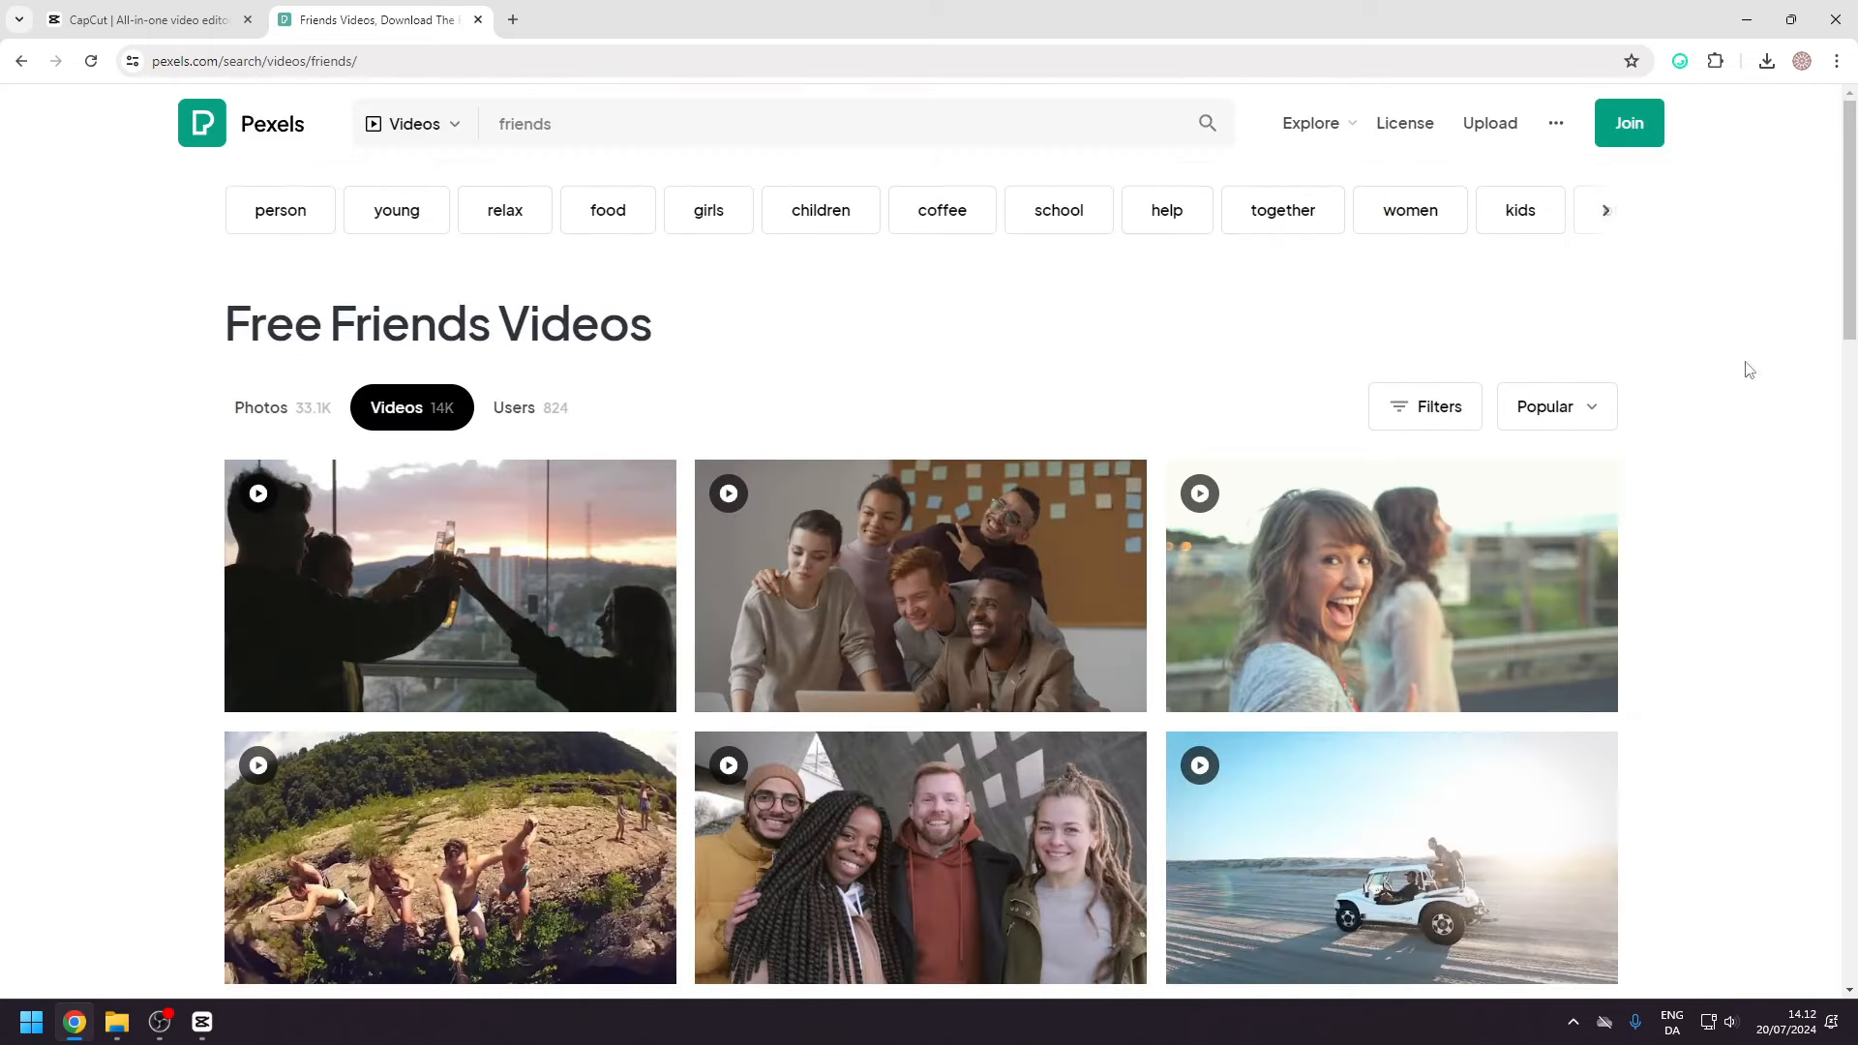
left_click_drag(1855, 245, 1806, 640)
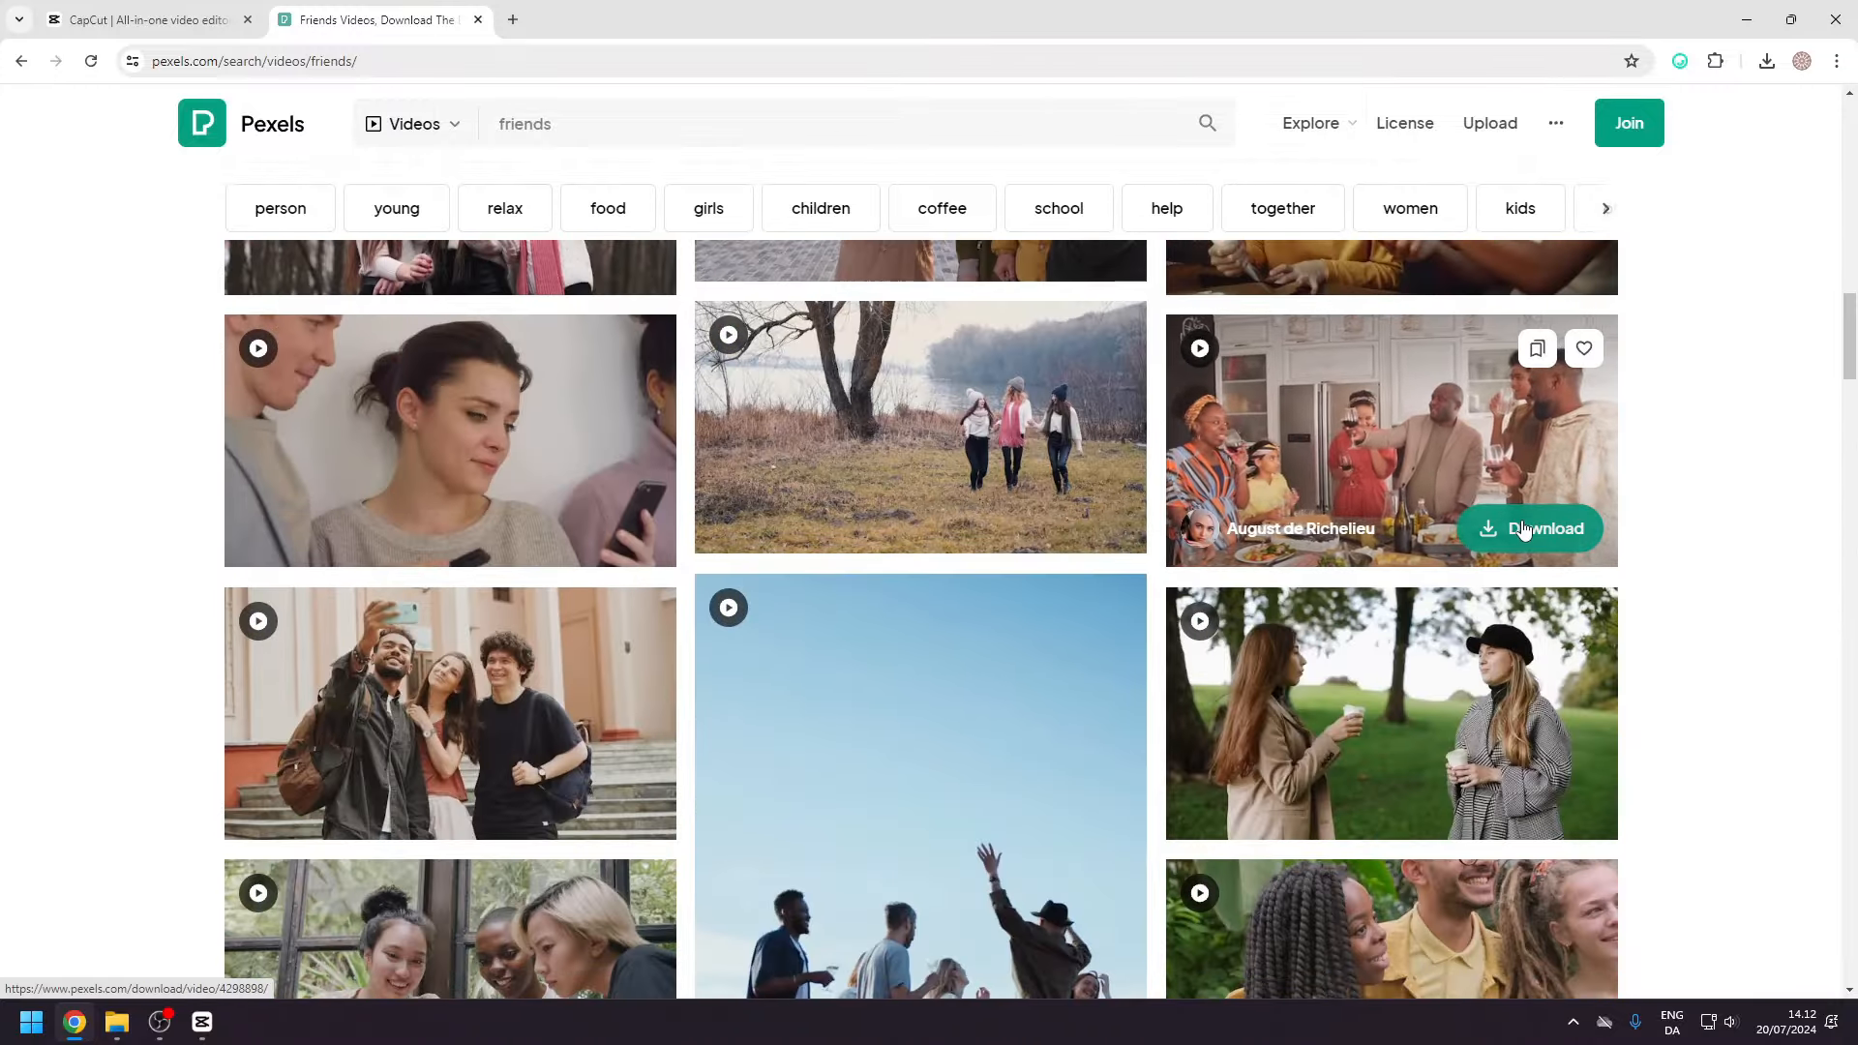
left_click(1521, 525)
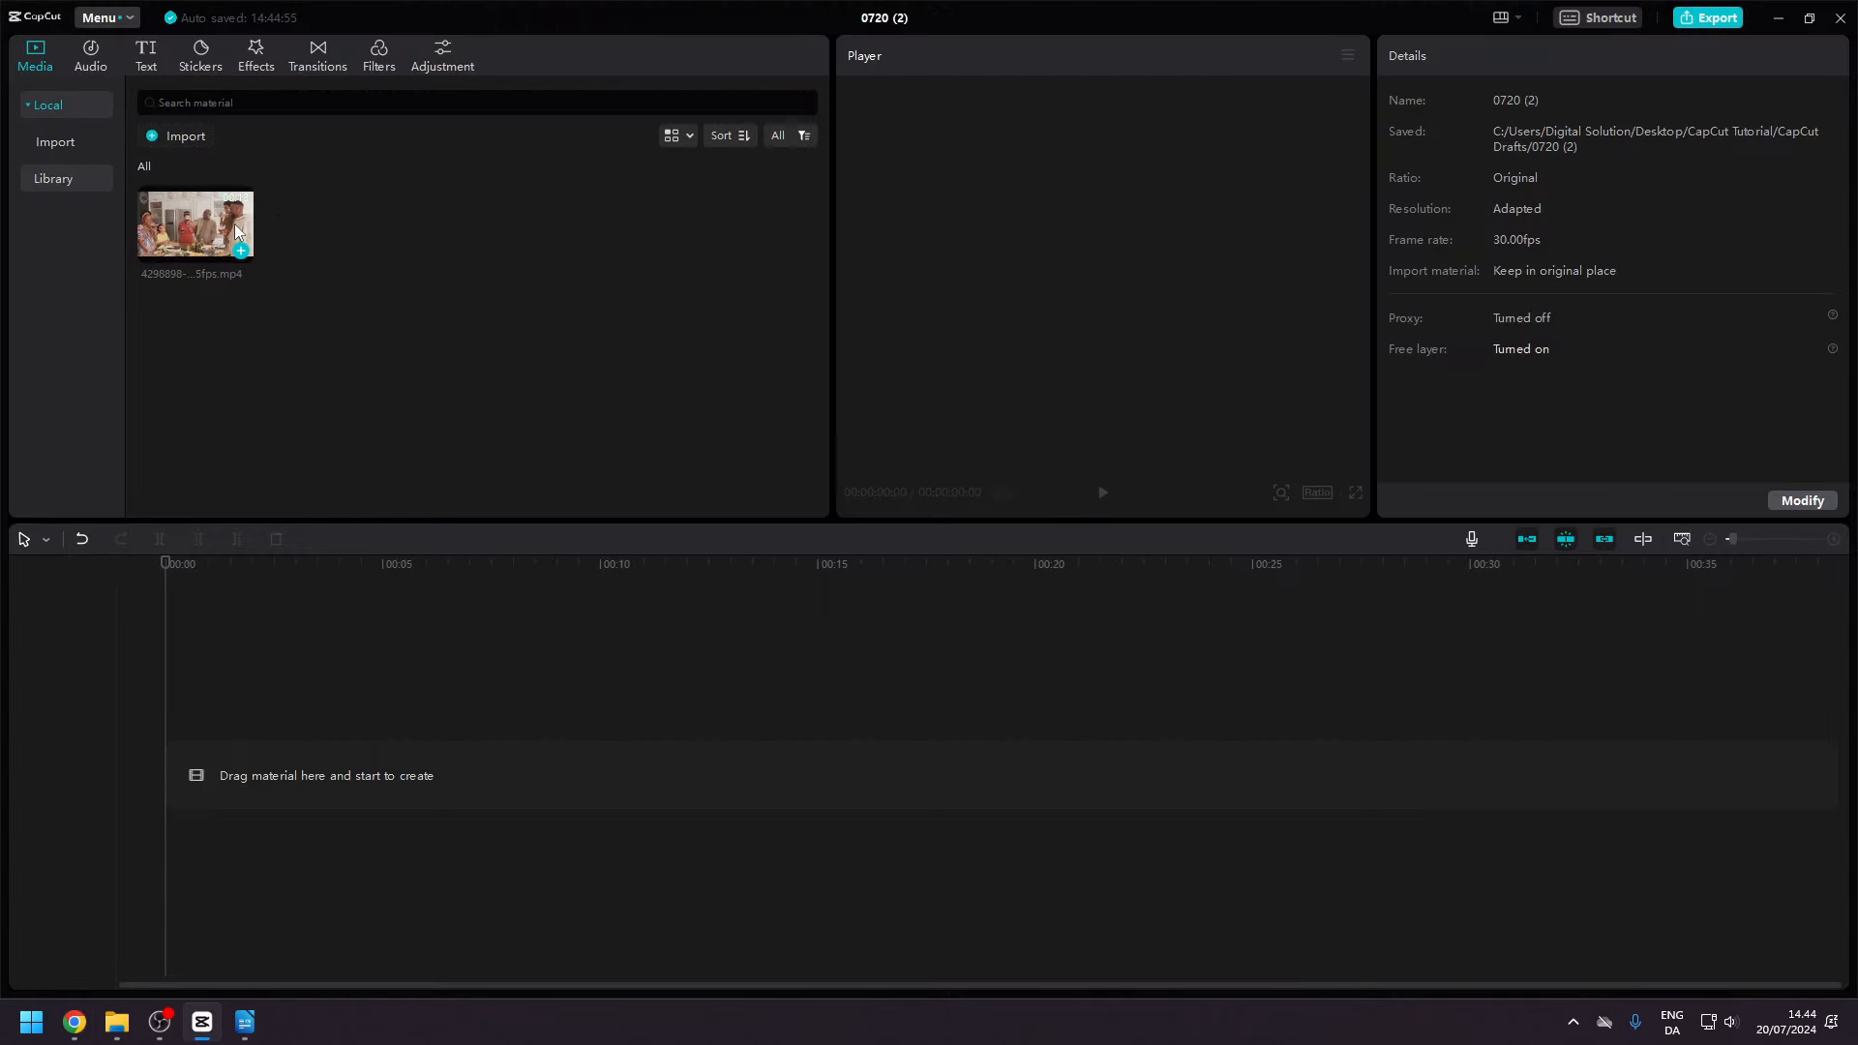
Place the imported kitchen toast clip at the start of the timeline and play it back.
left_click(235, 231)
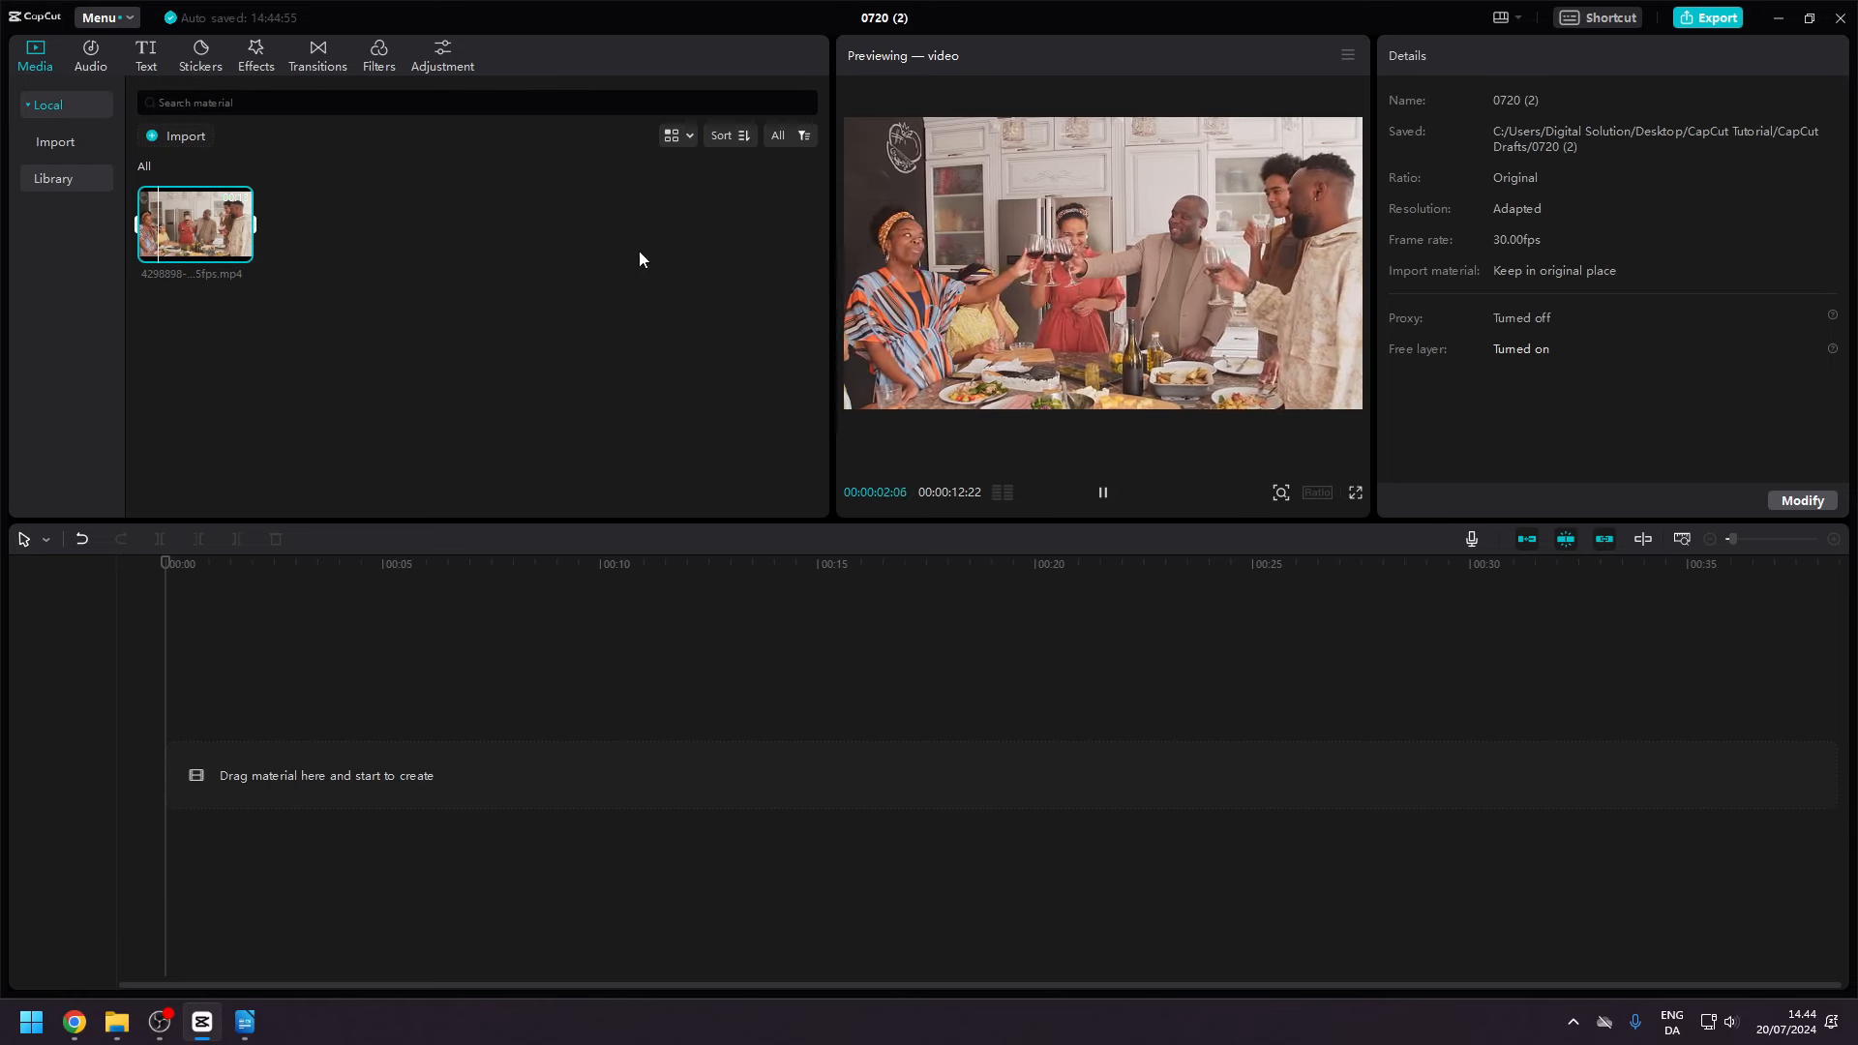
left_click_drag(201, 236, 174, 756)
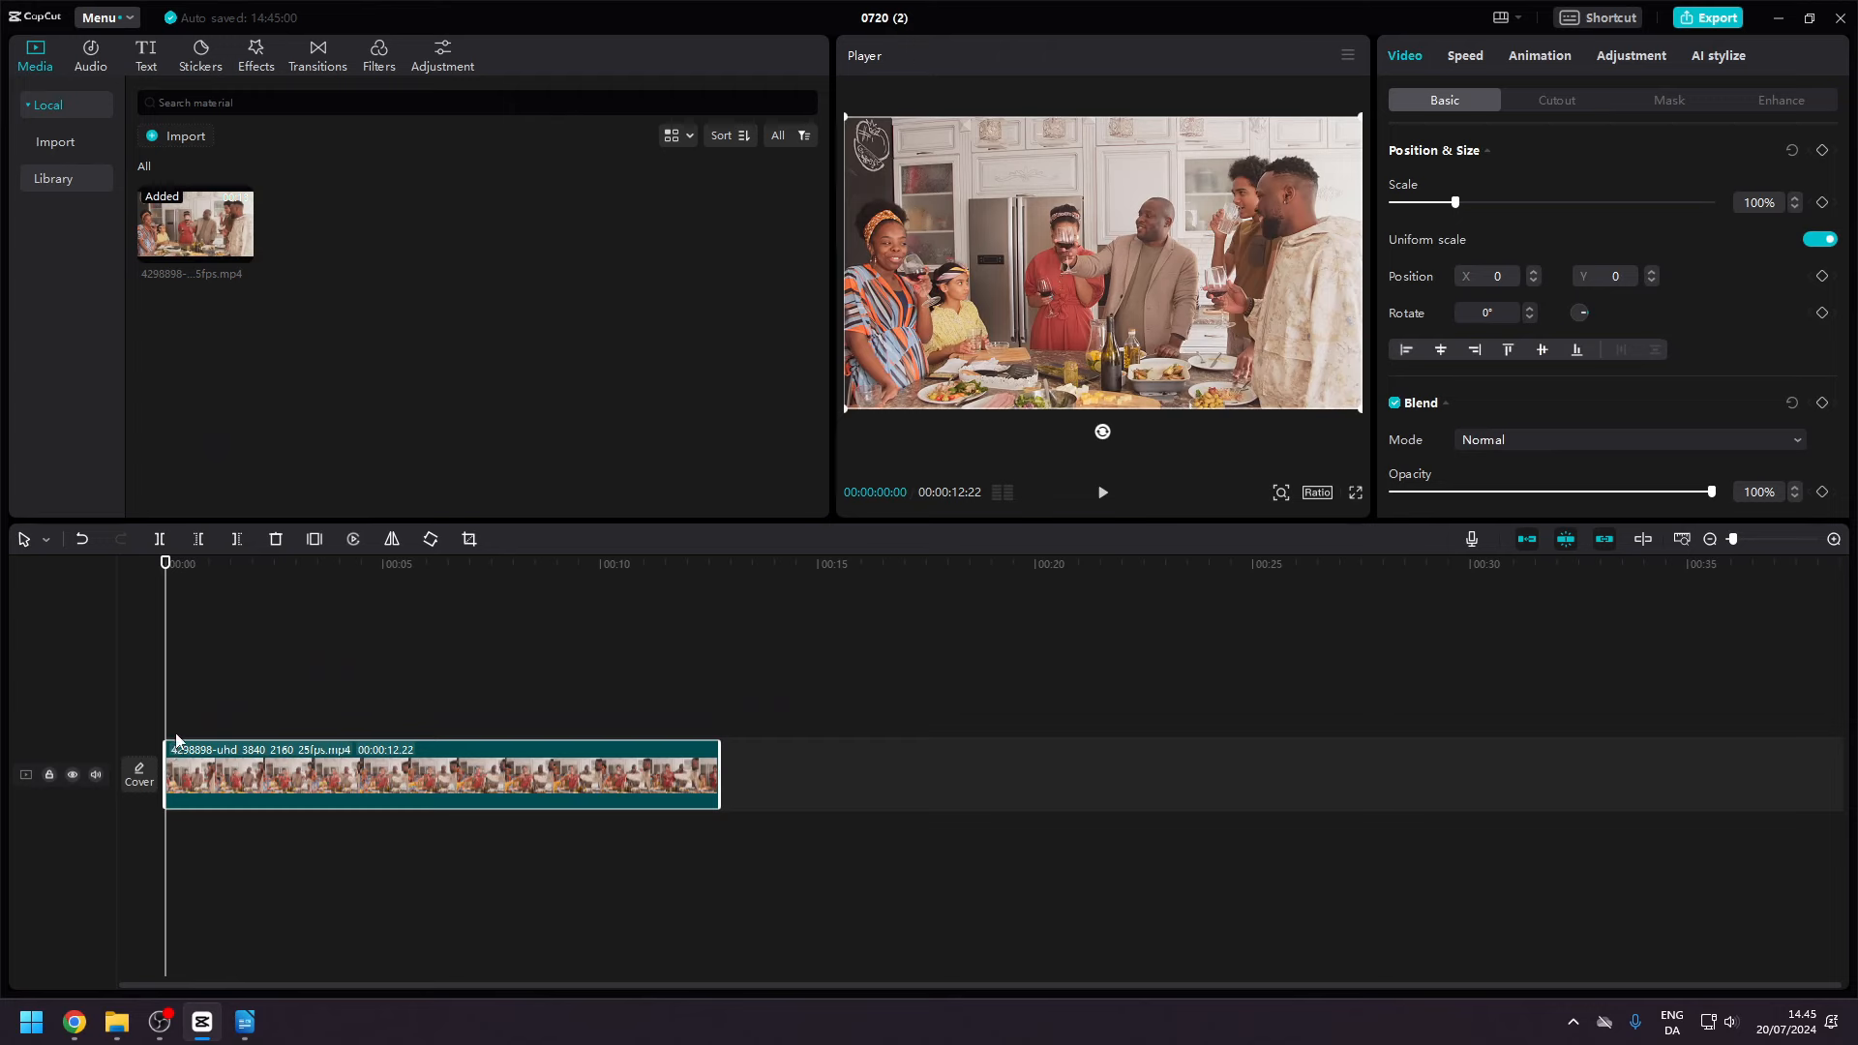
key("space")
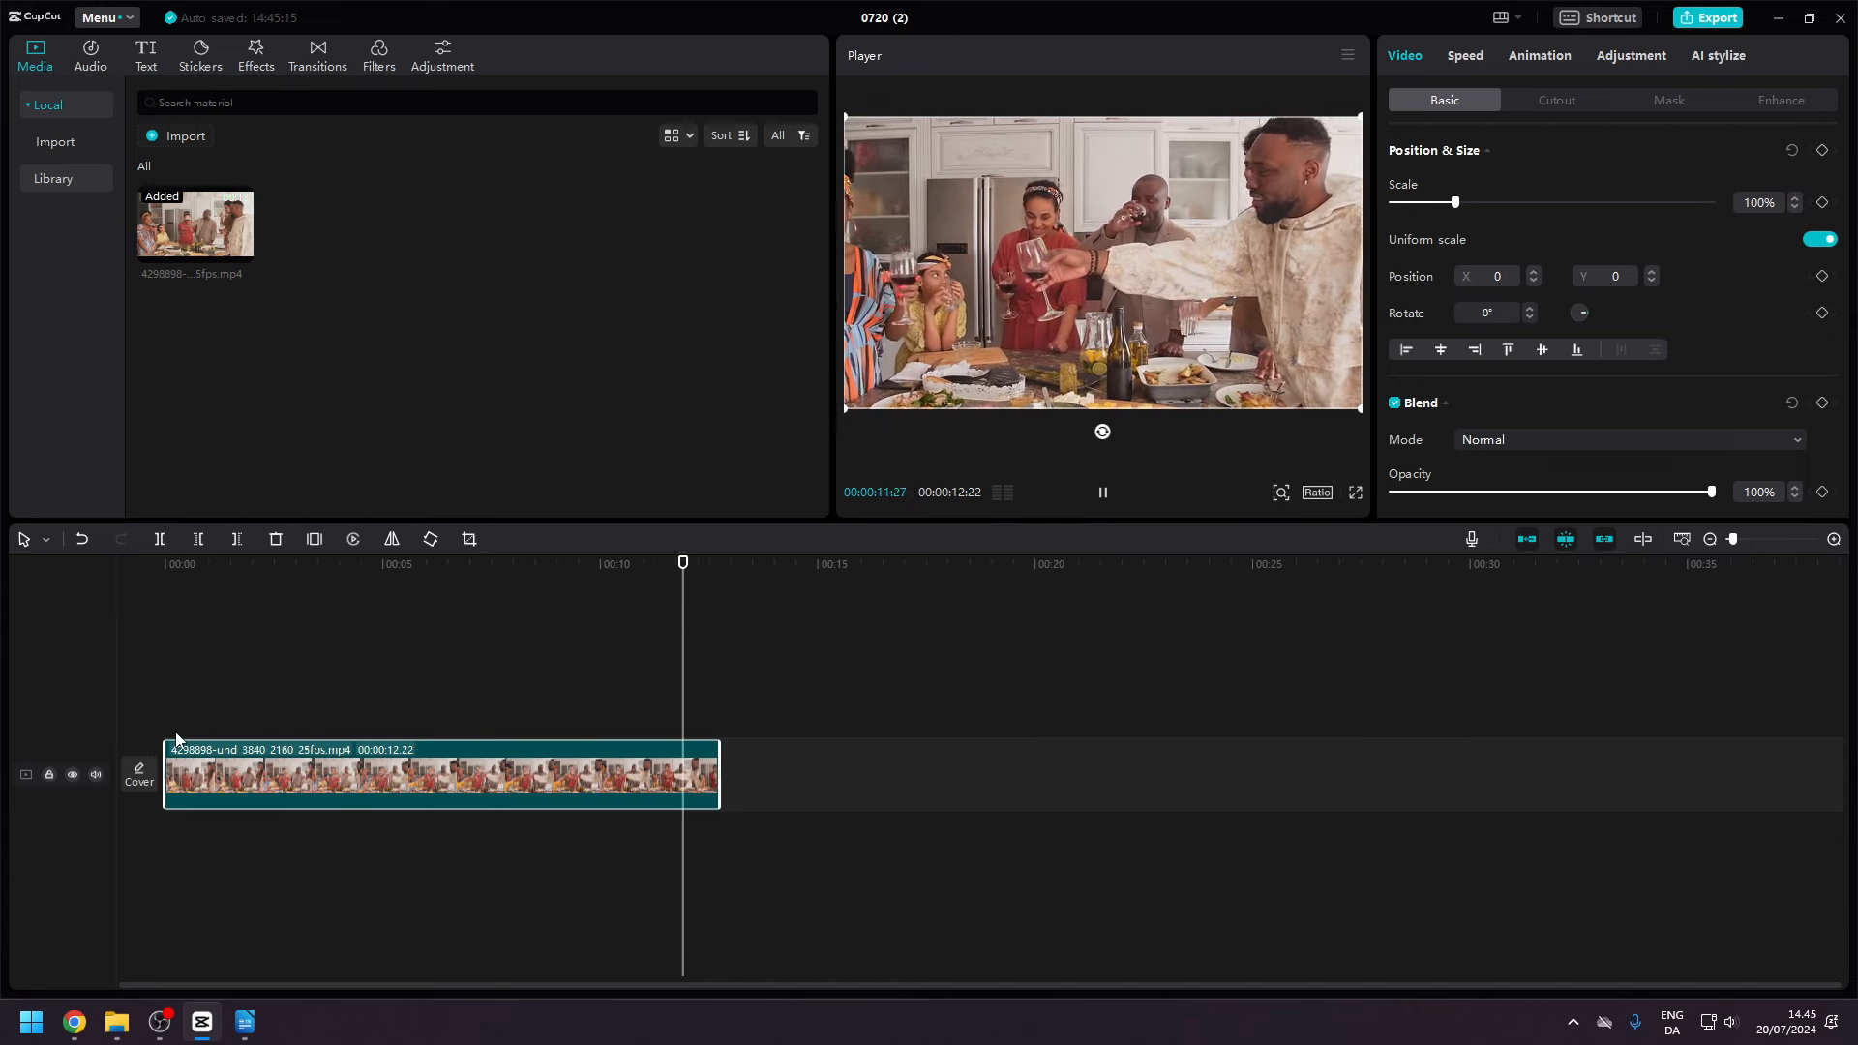
key("space")
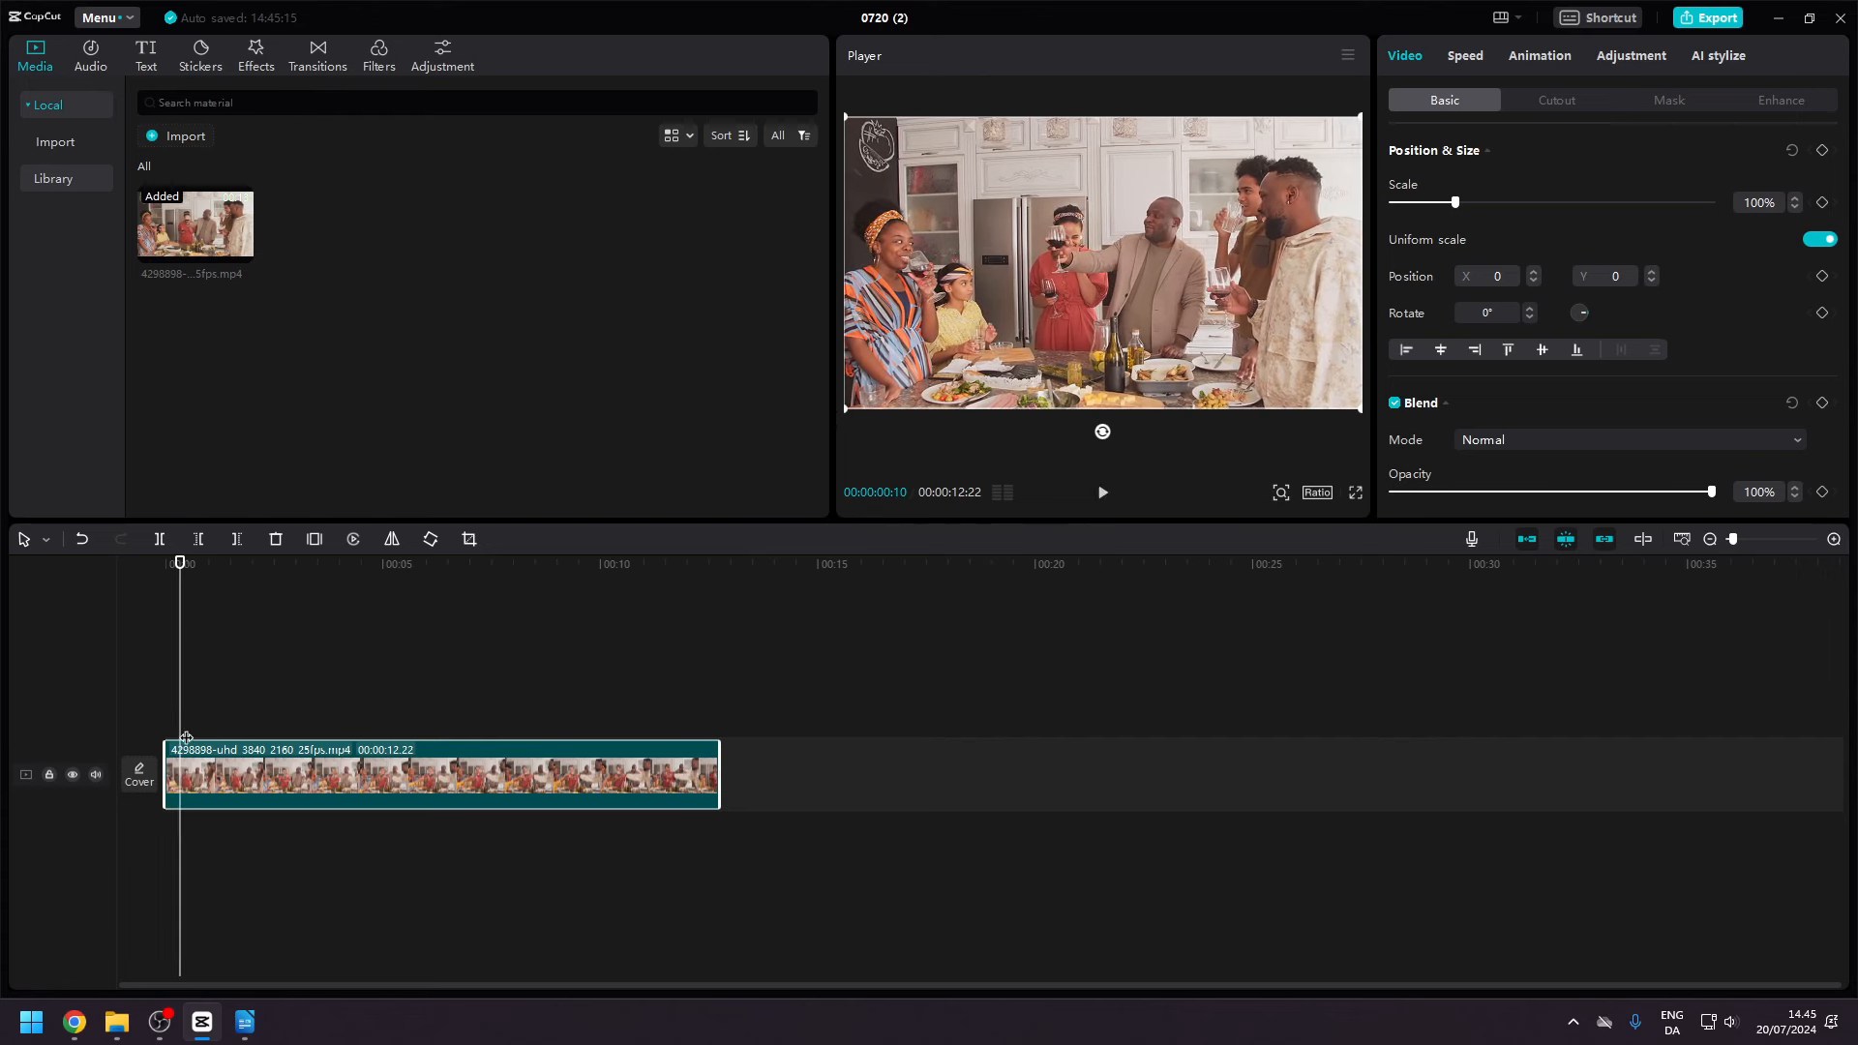
Split the clip on the timeline at 00:00:04:22.
left_click(165, 564)
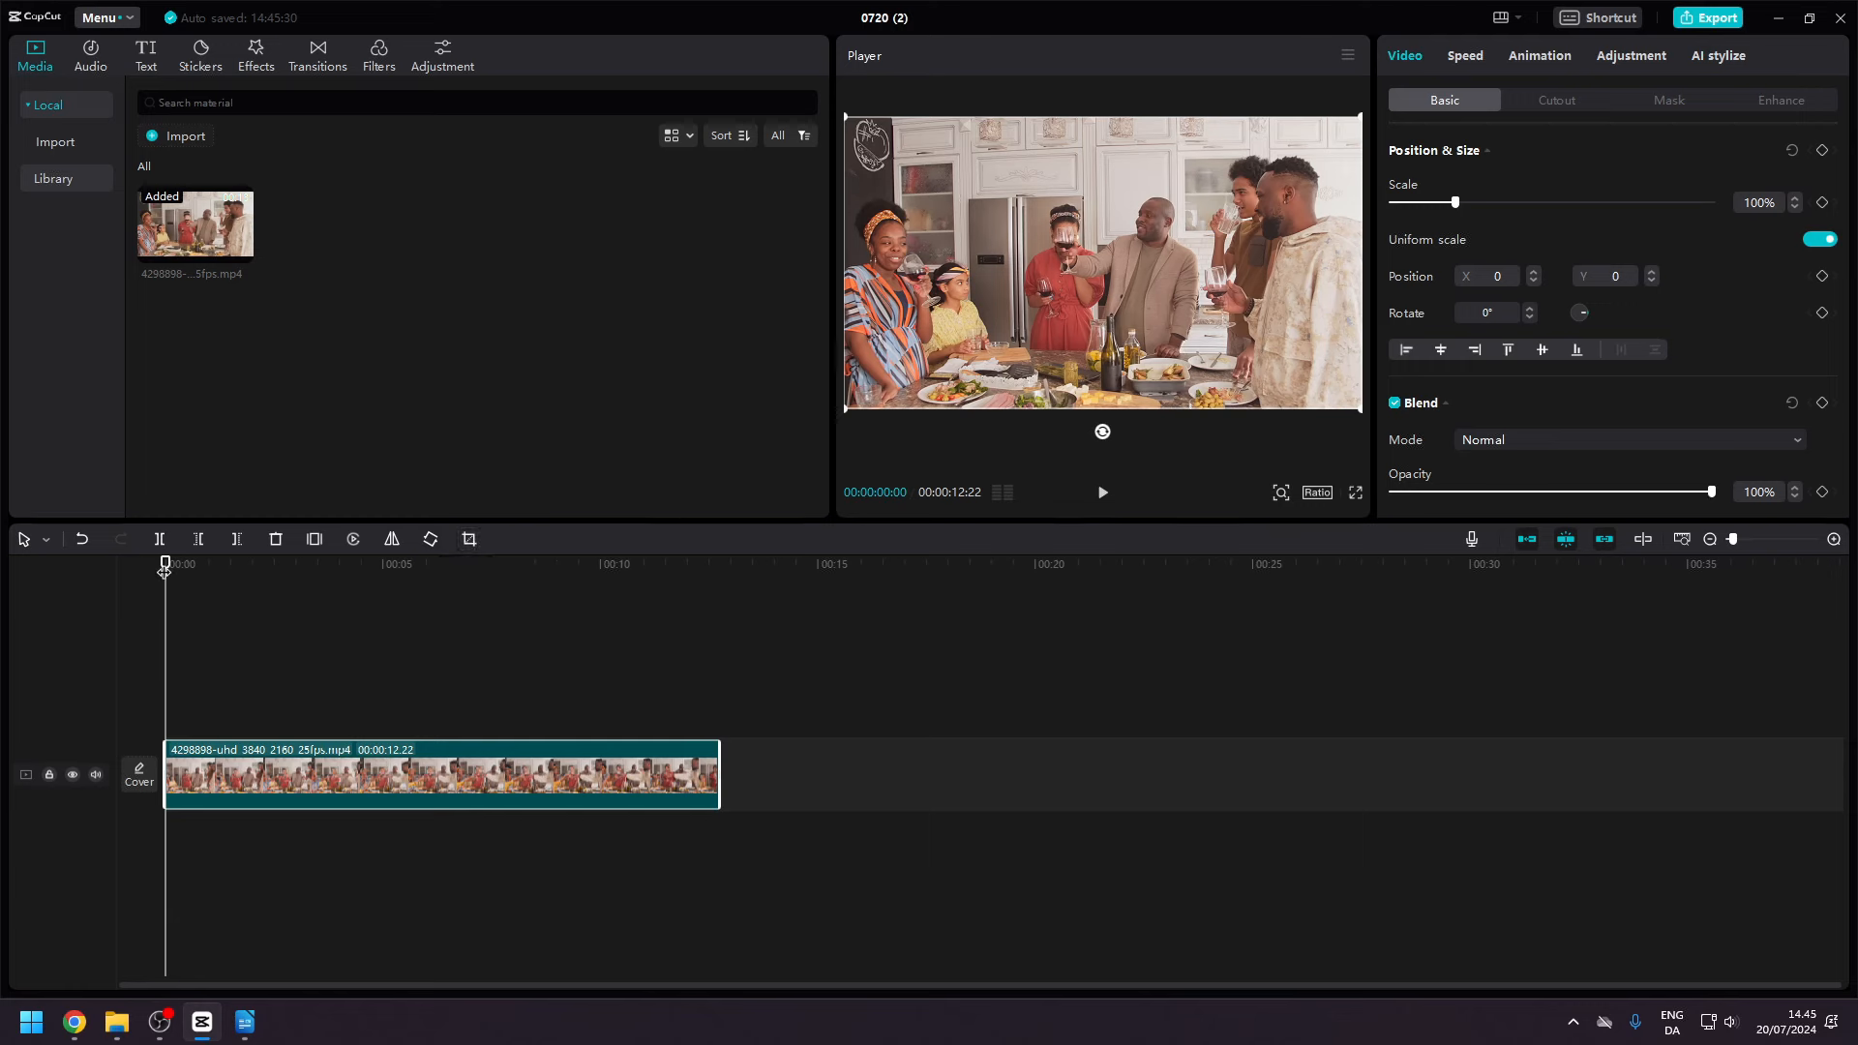
left_click_drag(162, 569, 371, 581)
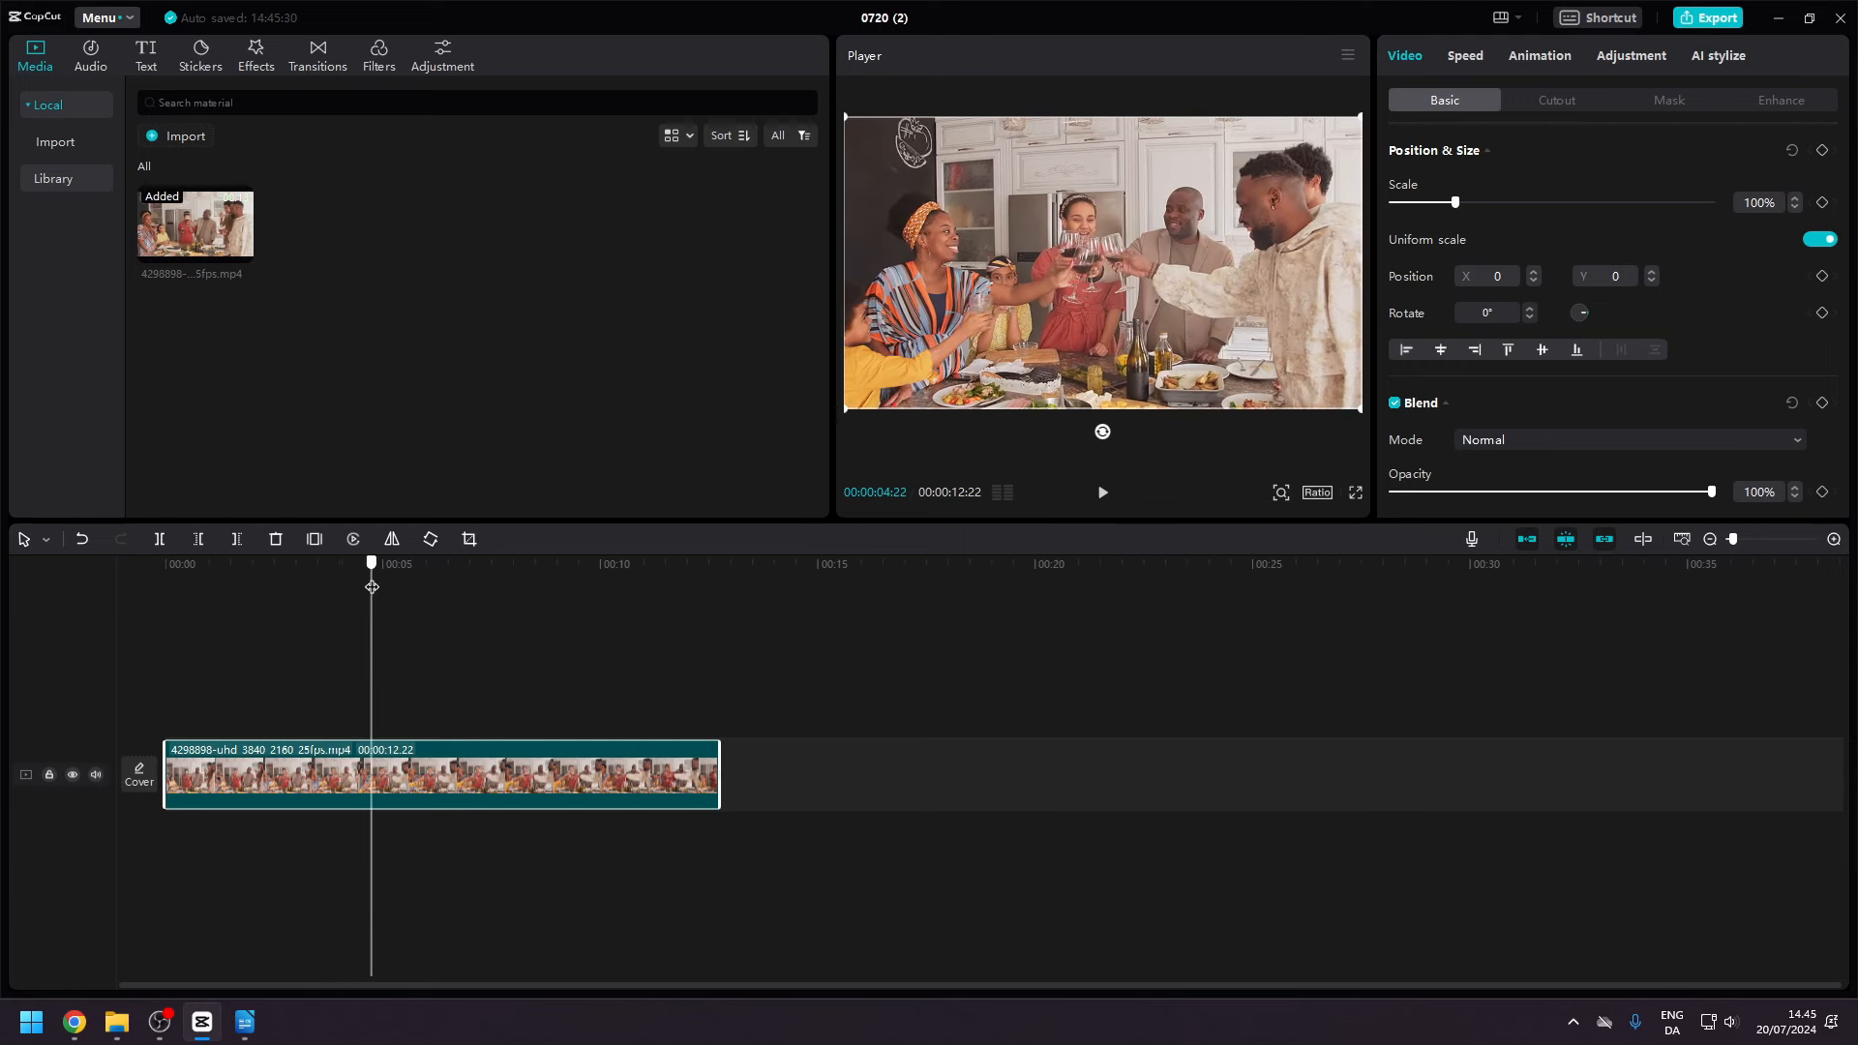
left_click(160, 539)
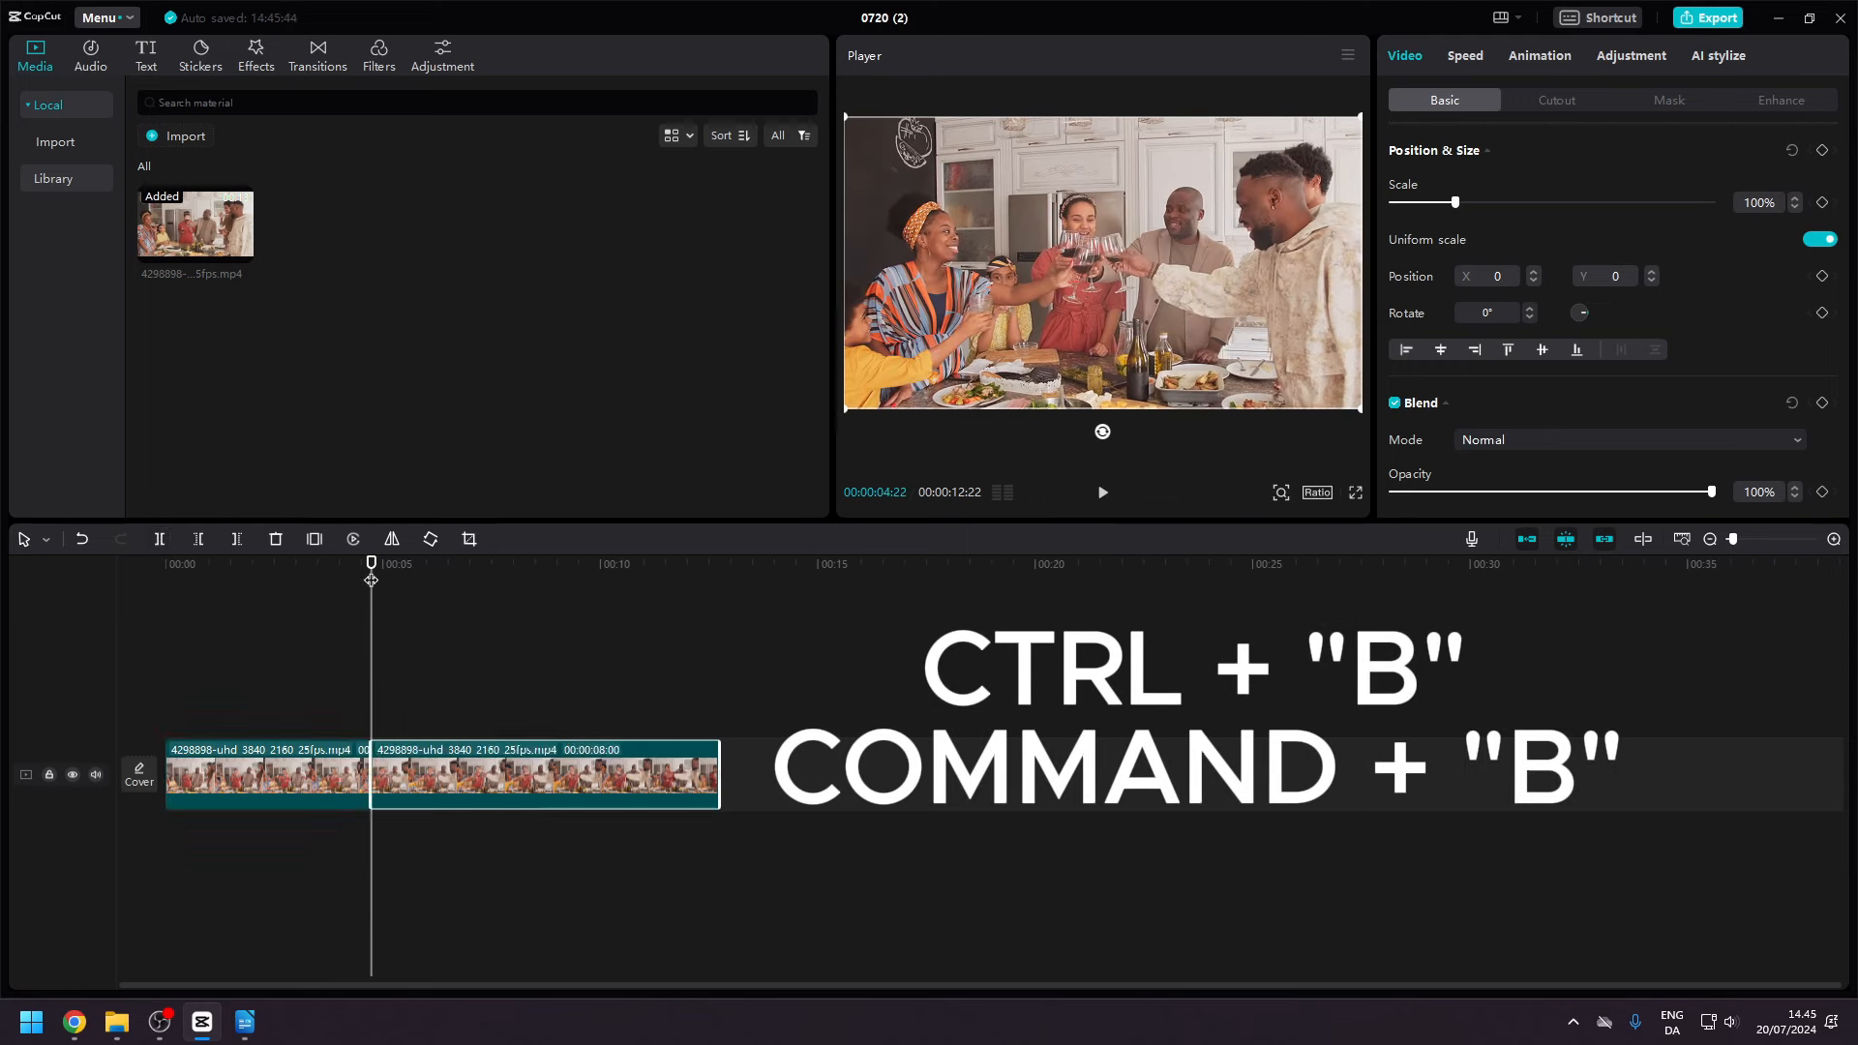
Trim away the footage before 00:00:01:29 in the first segment, and everything after 00:00:07:21 in the second.
left_click_drag(371, 569, 250, 569)
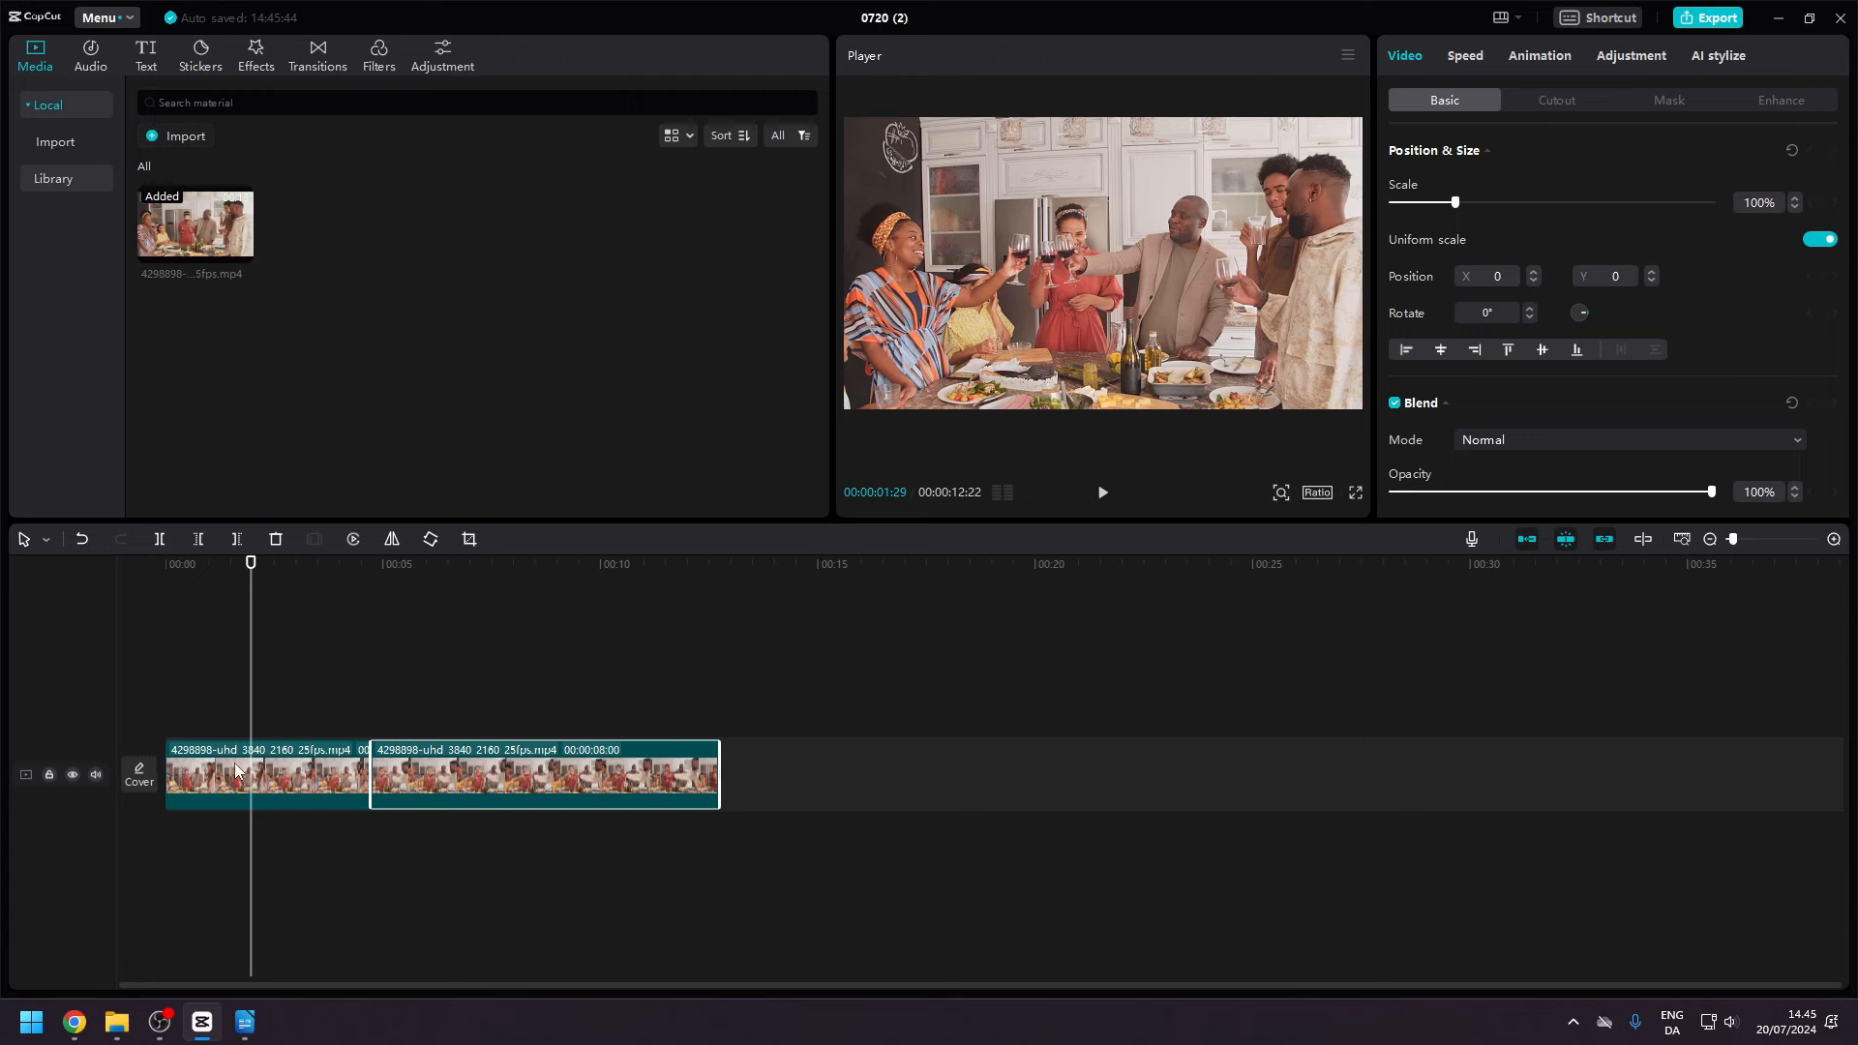
left_click(200, 542)
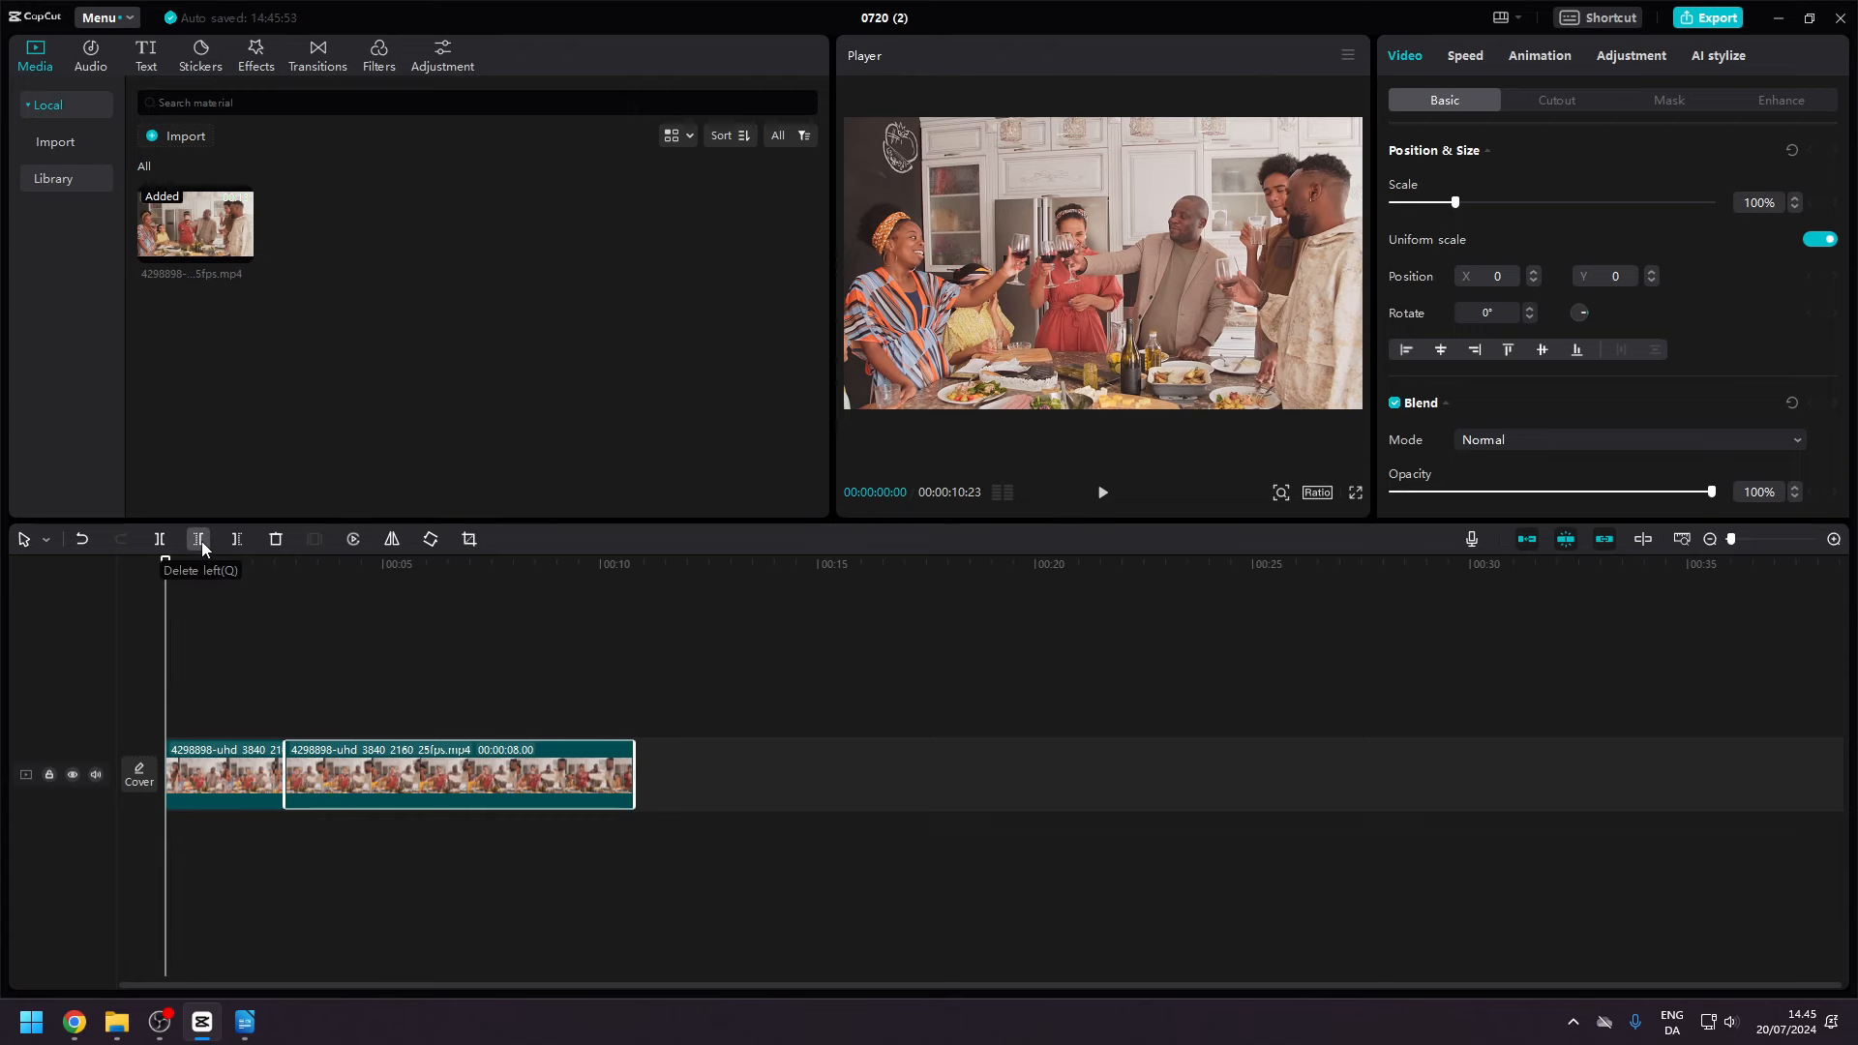
left_click_drag(166, 569, 500, 601)
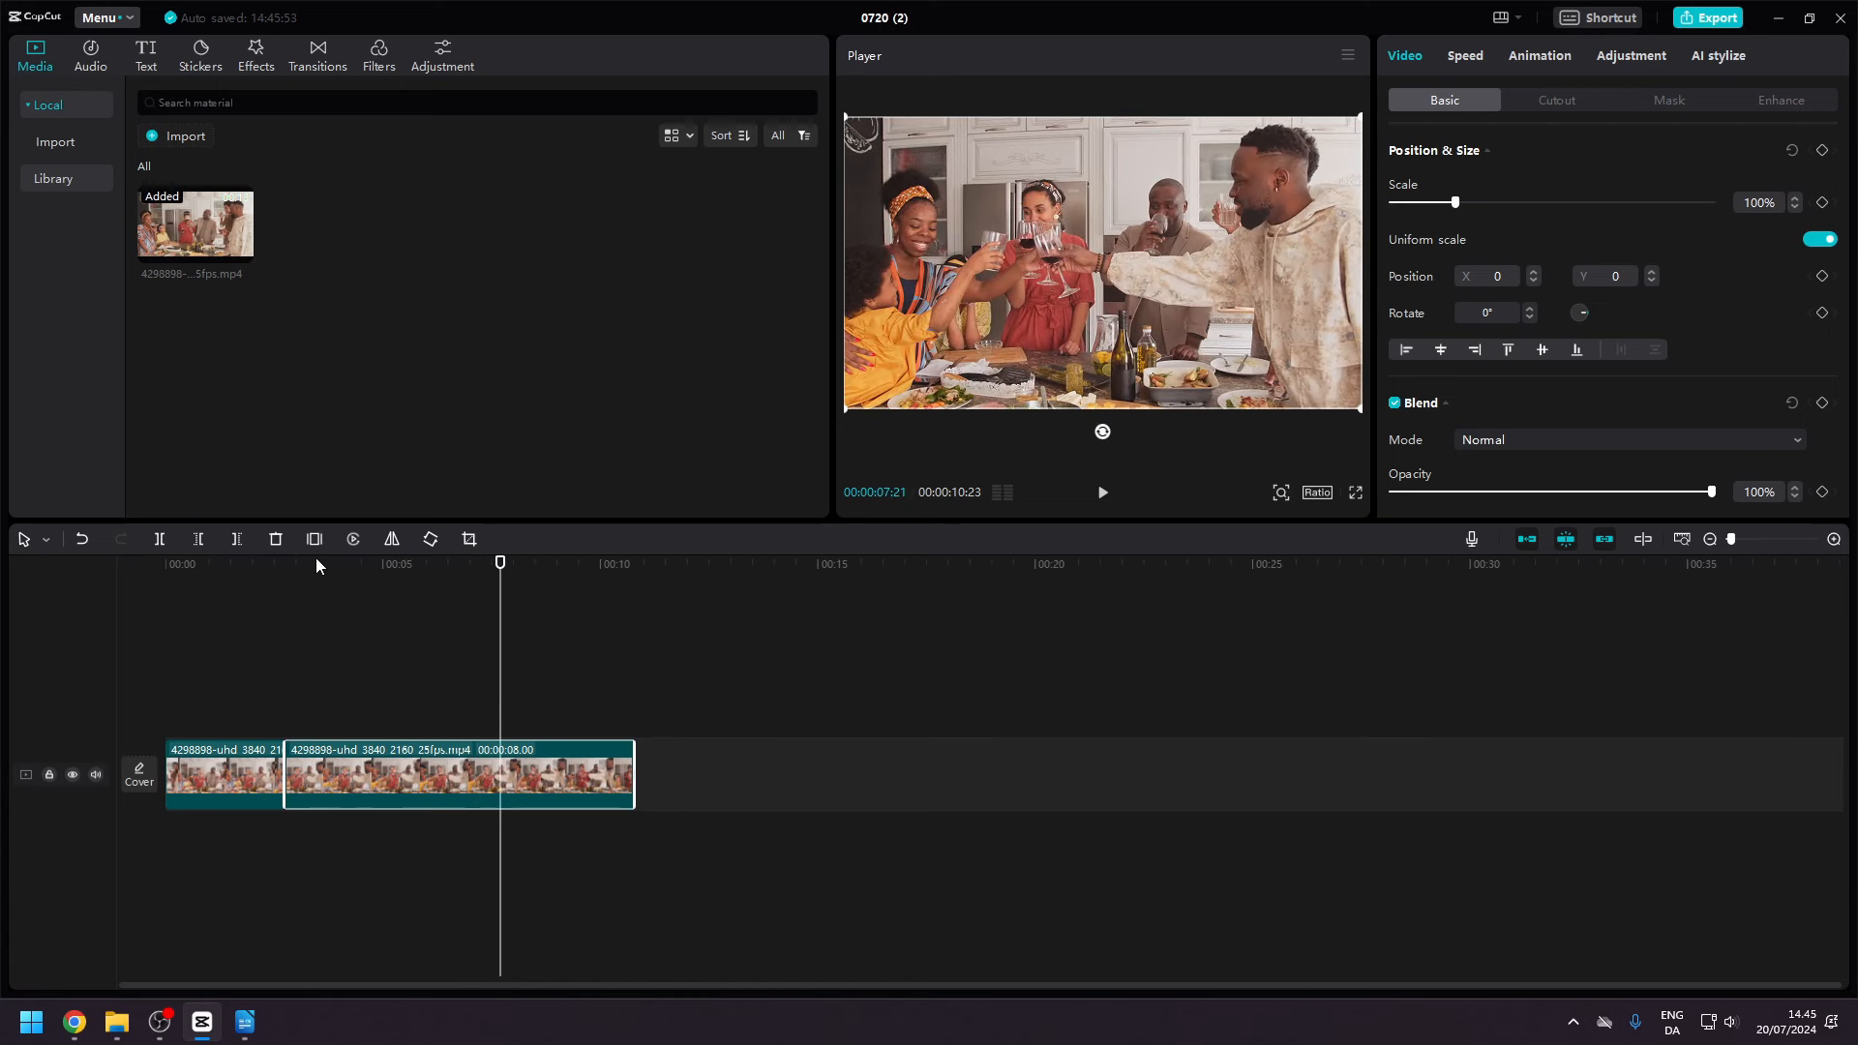
left_click(236, 540)
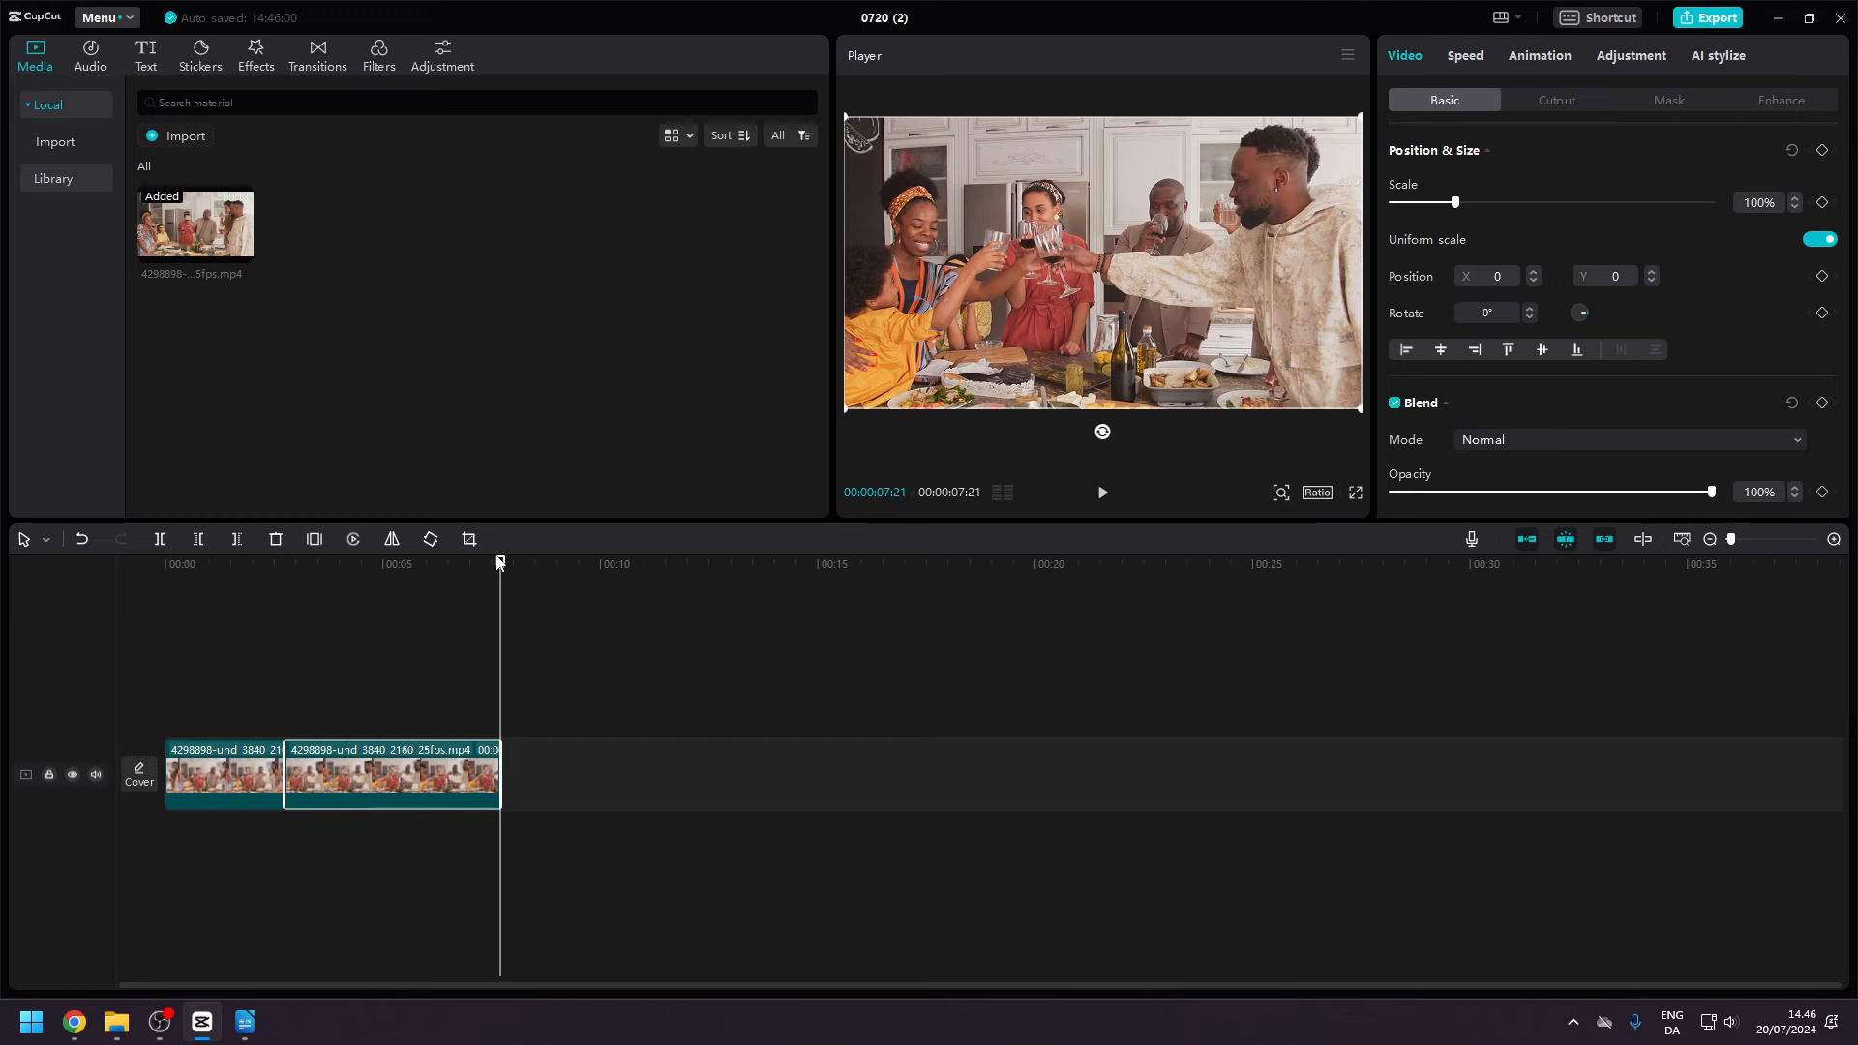
Delete the second segment from the timeline and select the remaining first segment.
left_click_drag(499, 563, 408, 563)
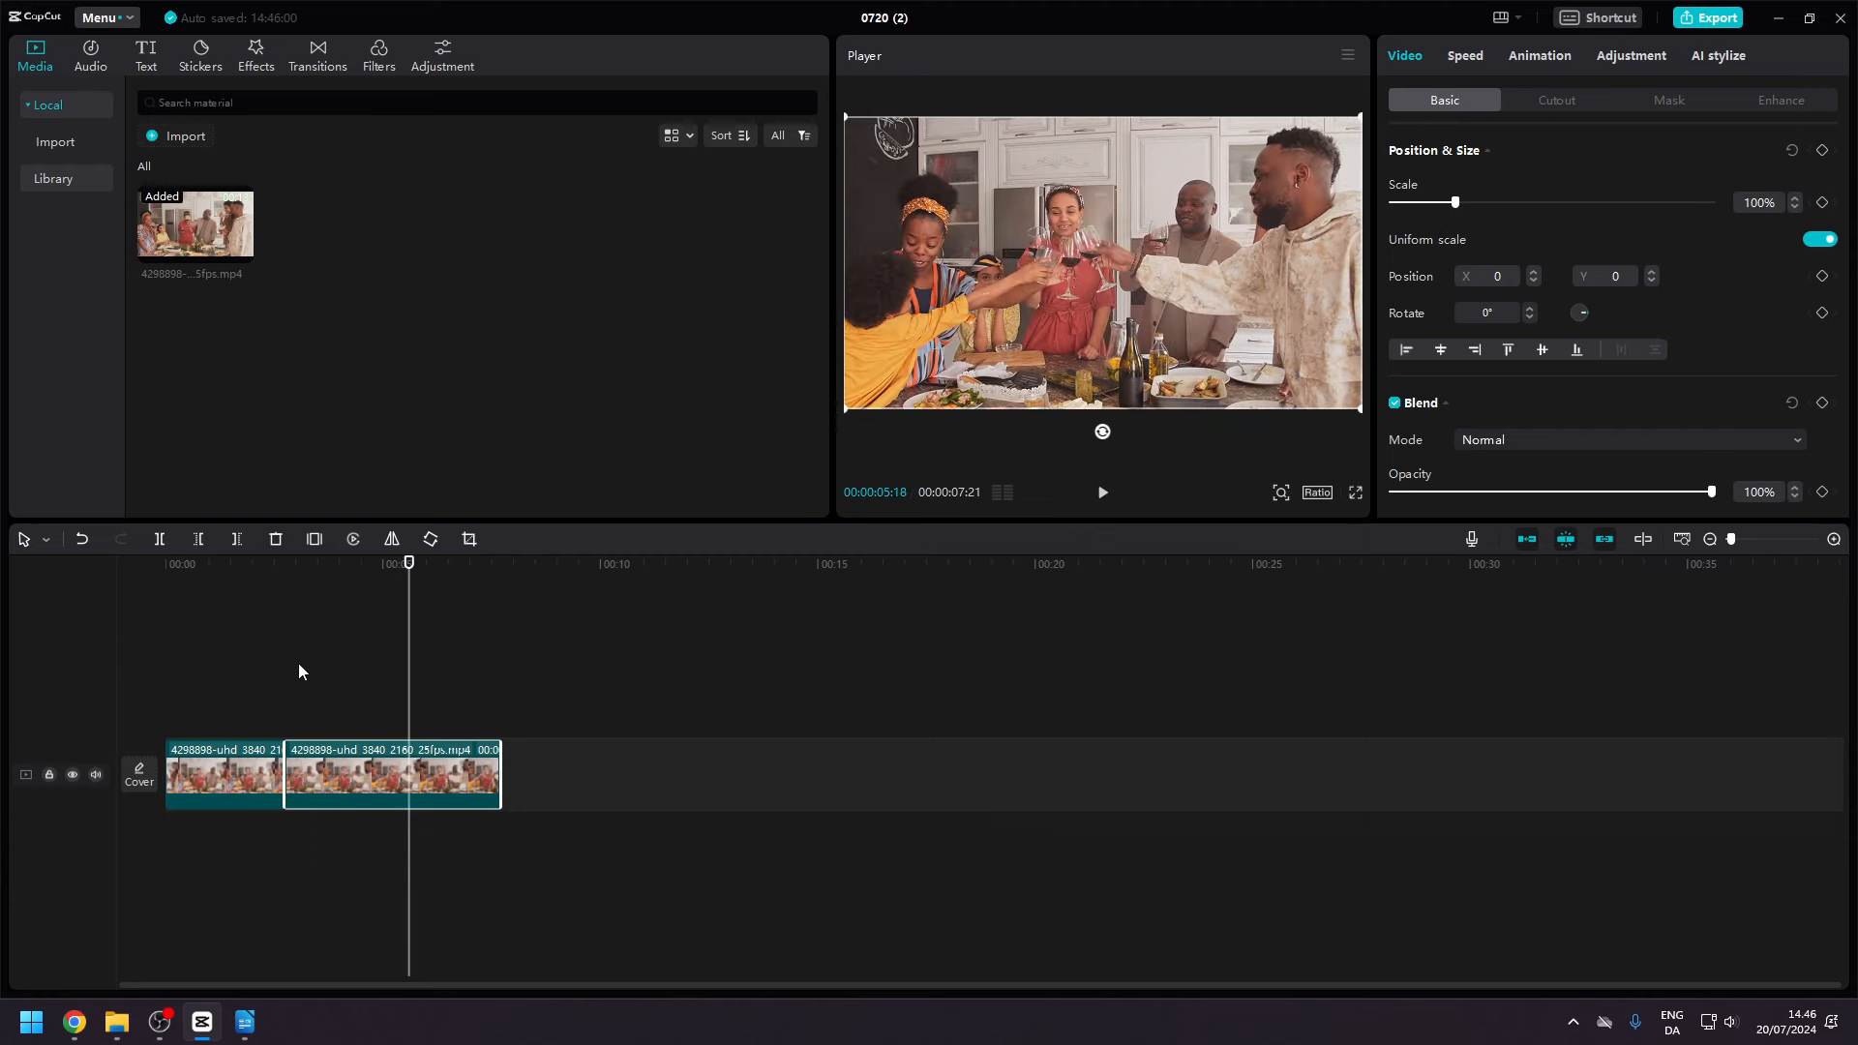
left_click(276, 540)
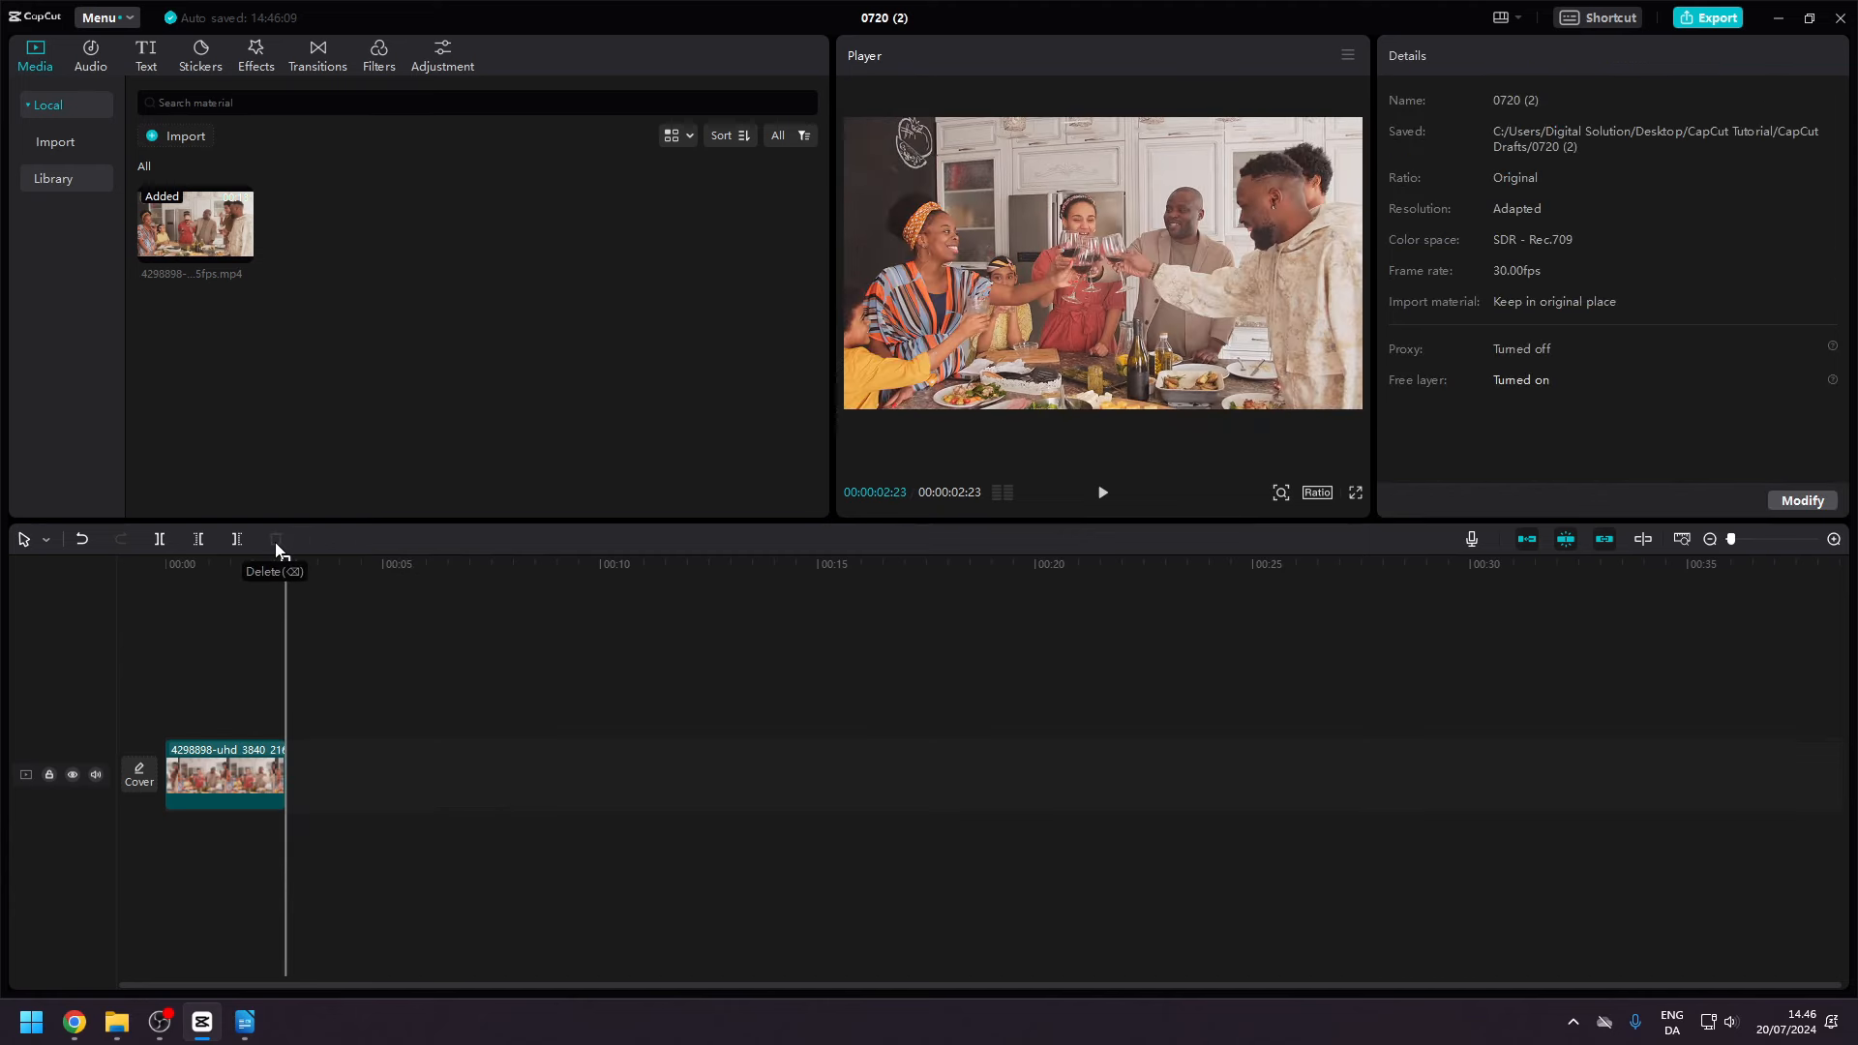
left_click(224, 770)
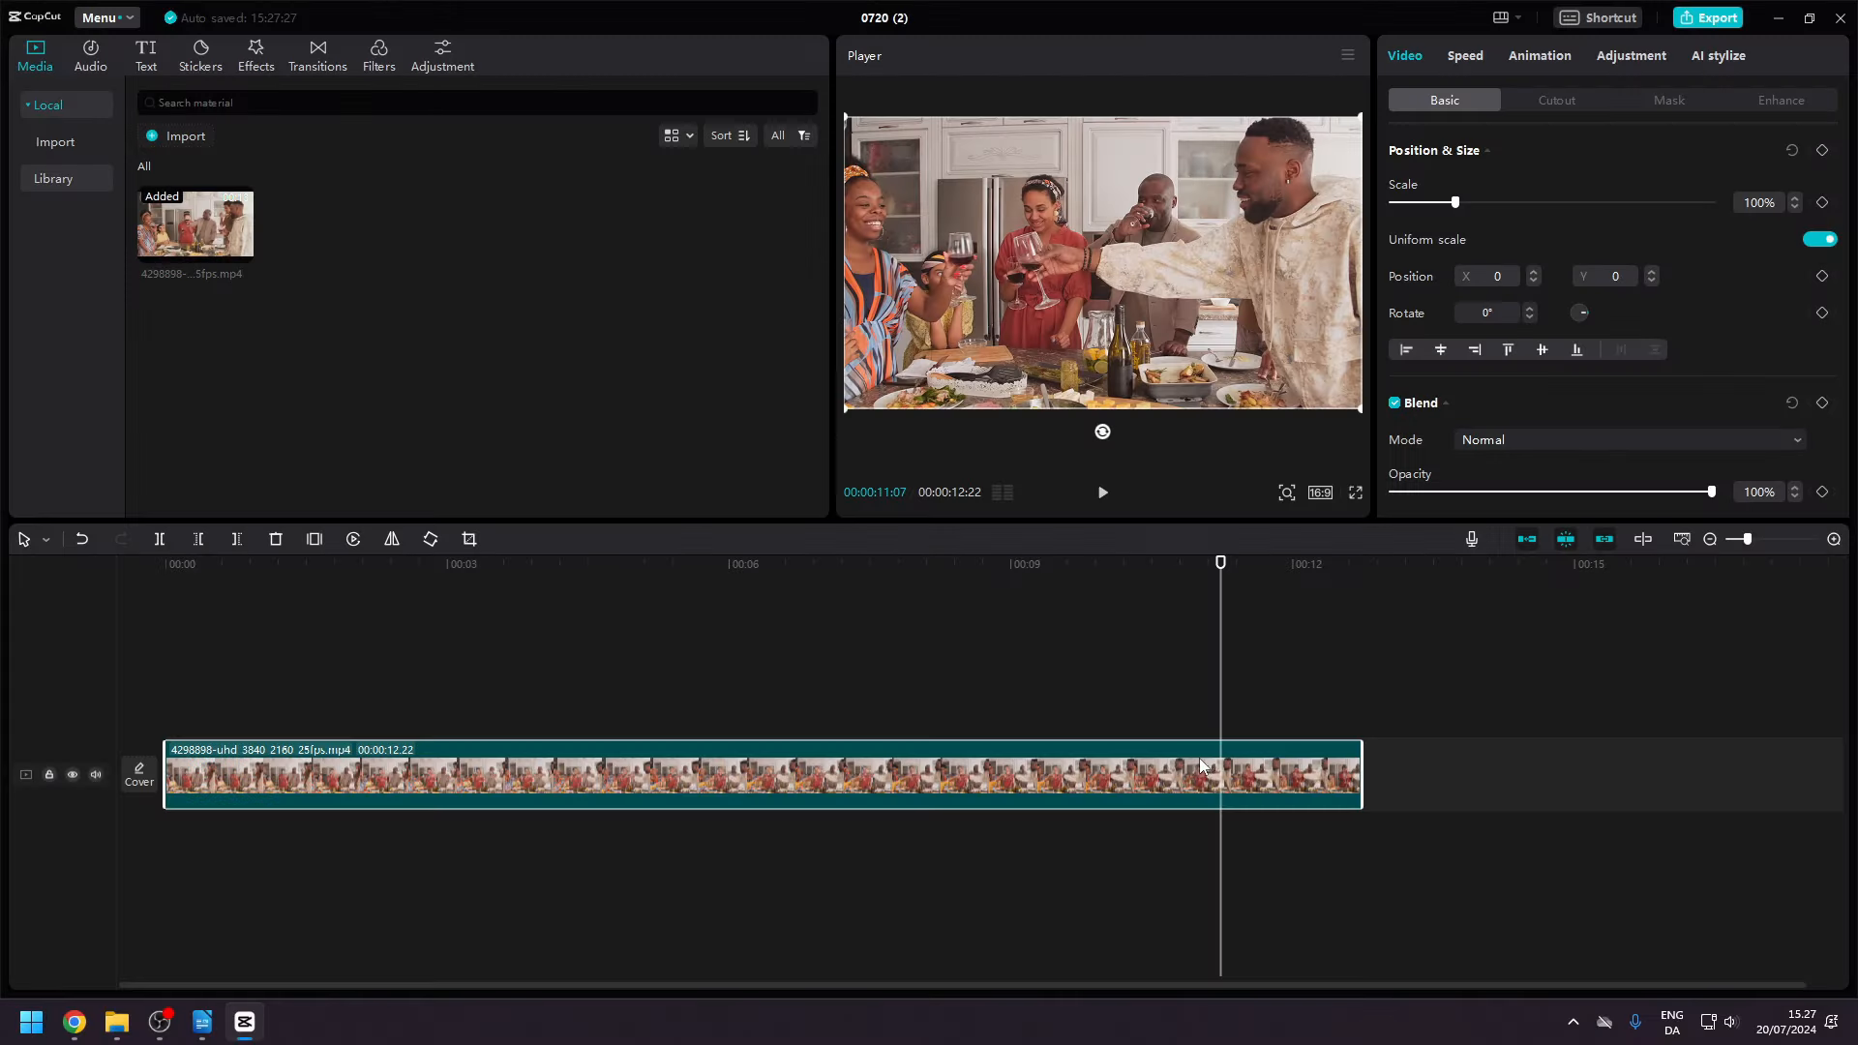
Insert a freeze frame at 00:00:11:23 and shorten the freeze segment from its end.
left_click_drag(1220, 563, 1270, 563)
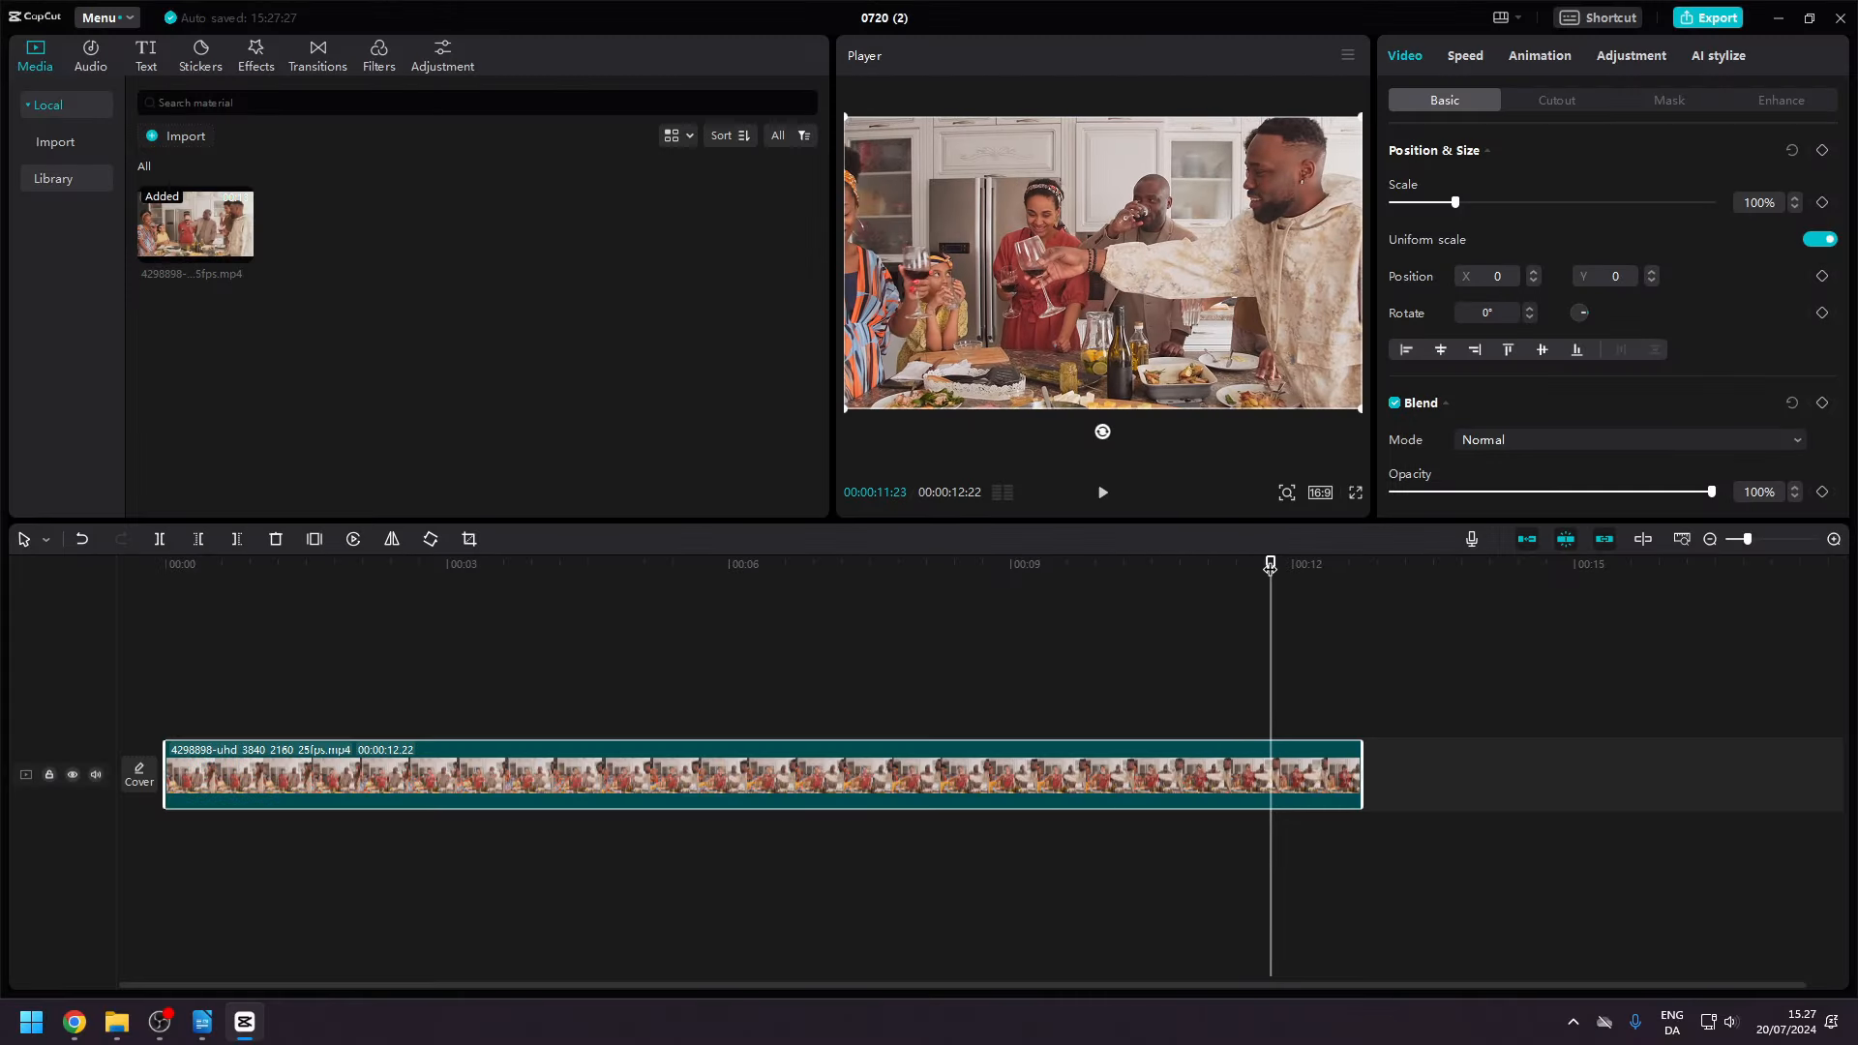
left_click(316, 540)
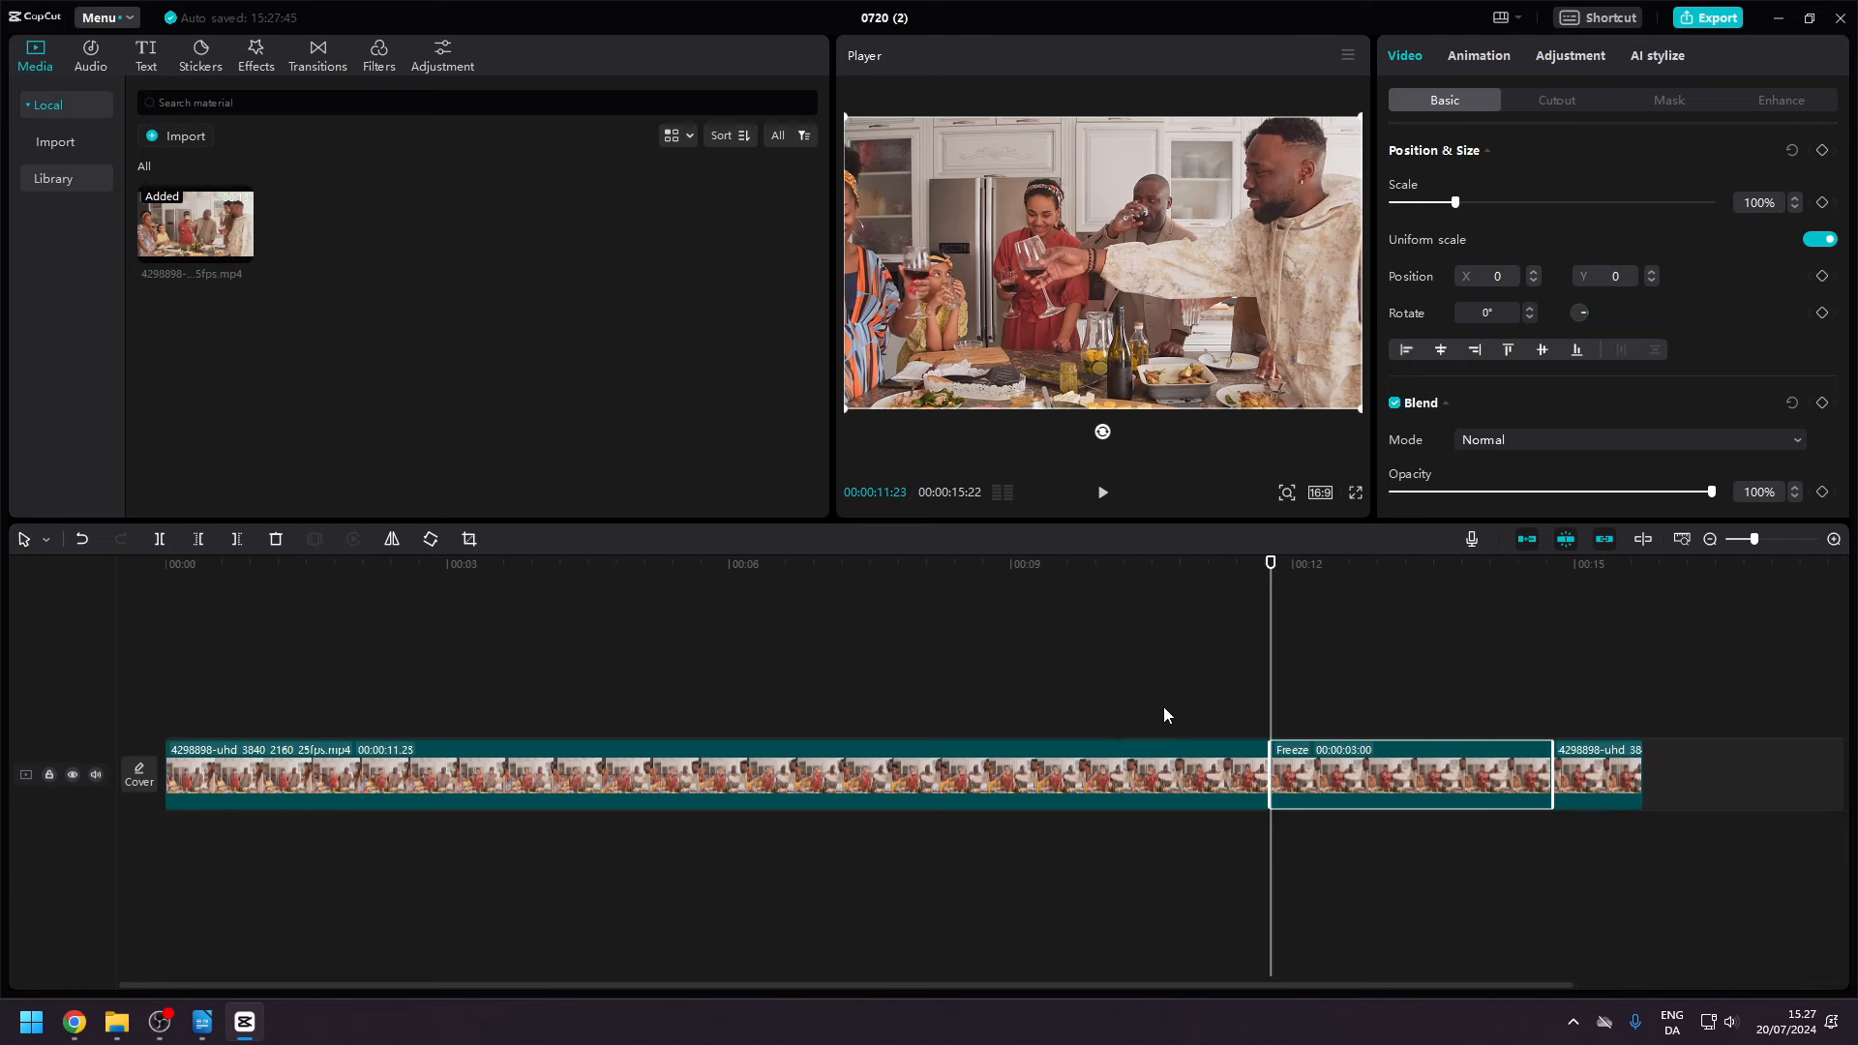
left_click(1707, 539)
left_click(1707, 539)
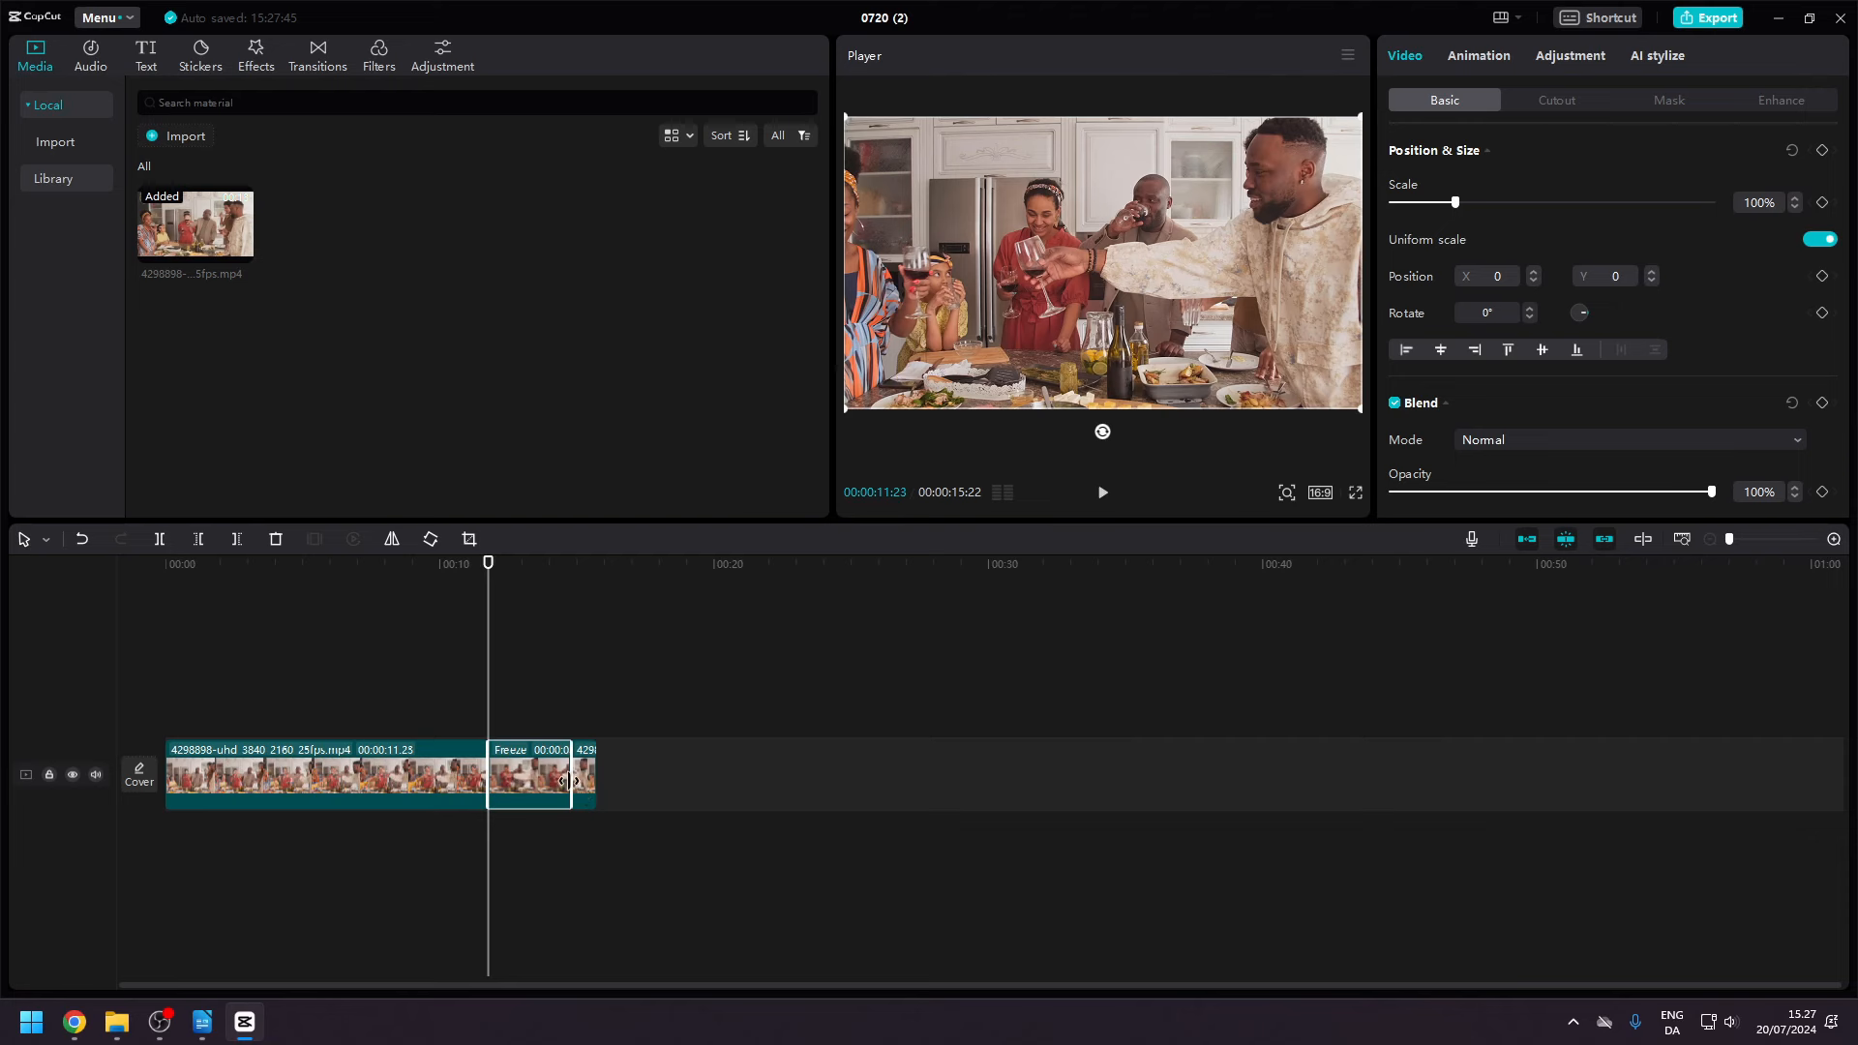
left_click_drag(569, 780, 495, 784)
Play back the timeline around the shortened freeze frame.
key("space")
left_click(484, 577)
key("space")
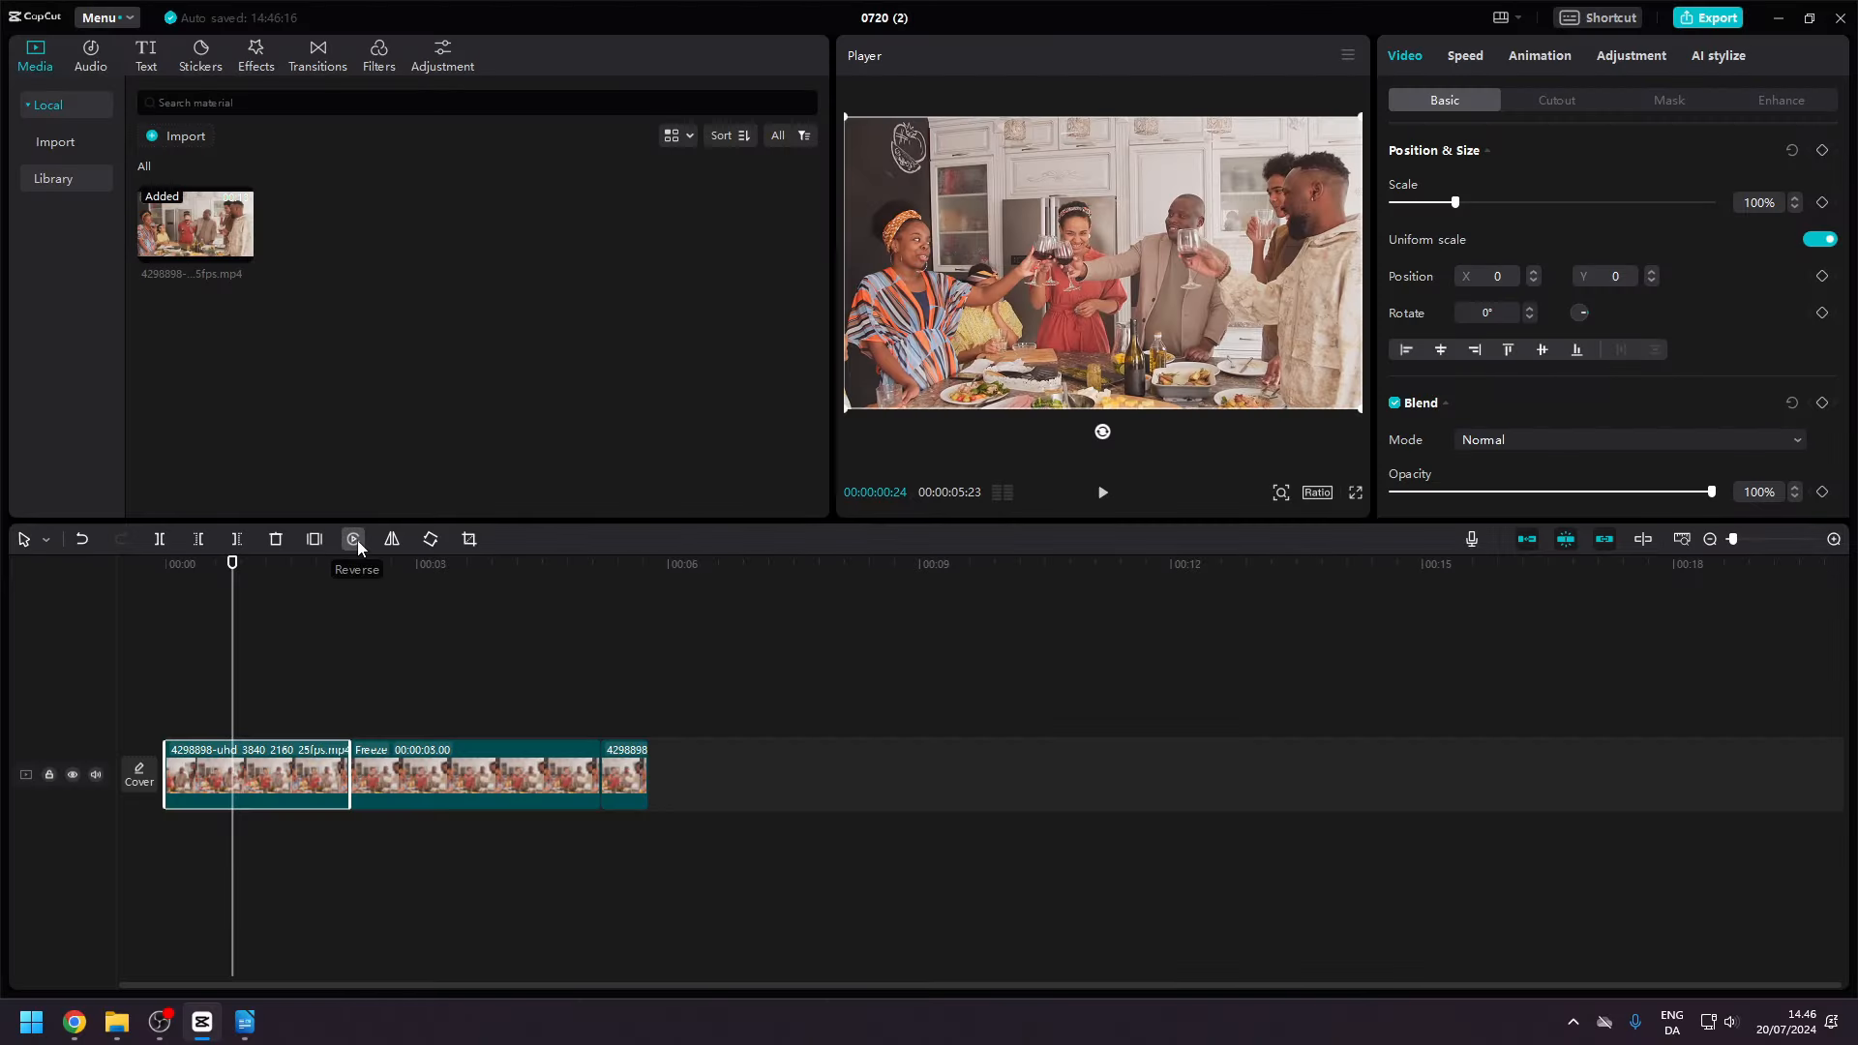
Reverse the first segment before the freeze frame and play back the result.
left_click(354, 539)
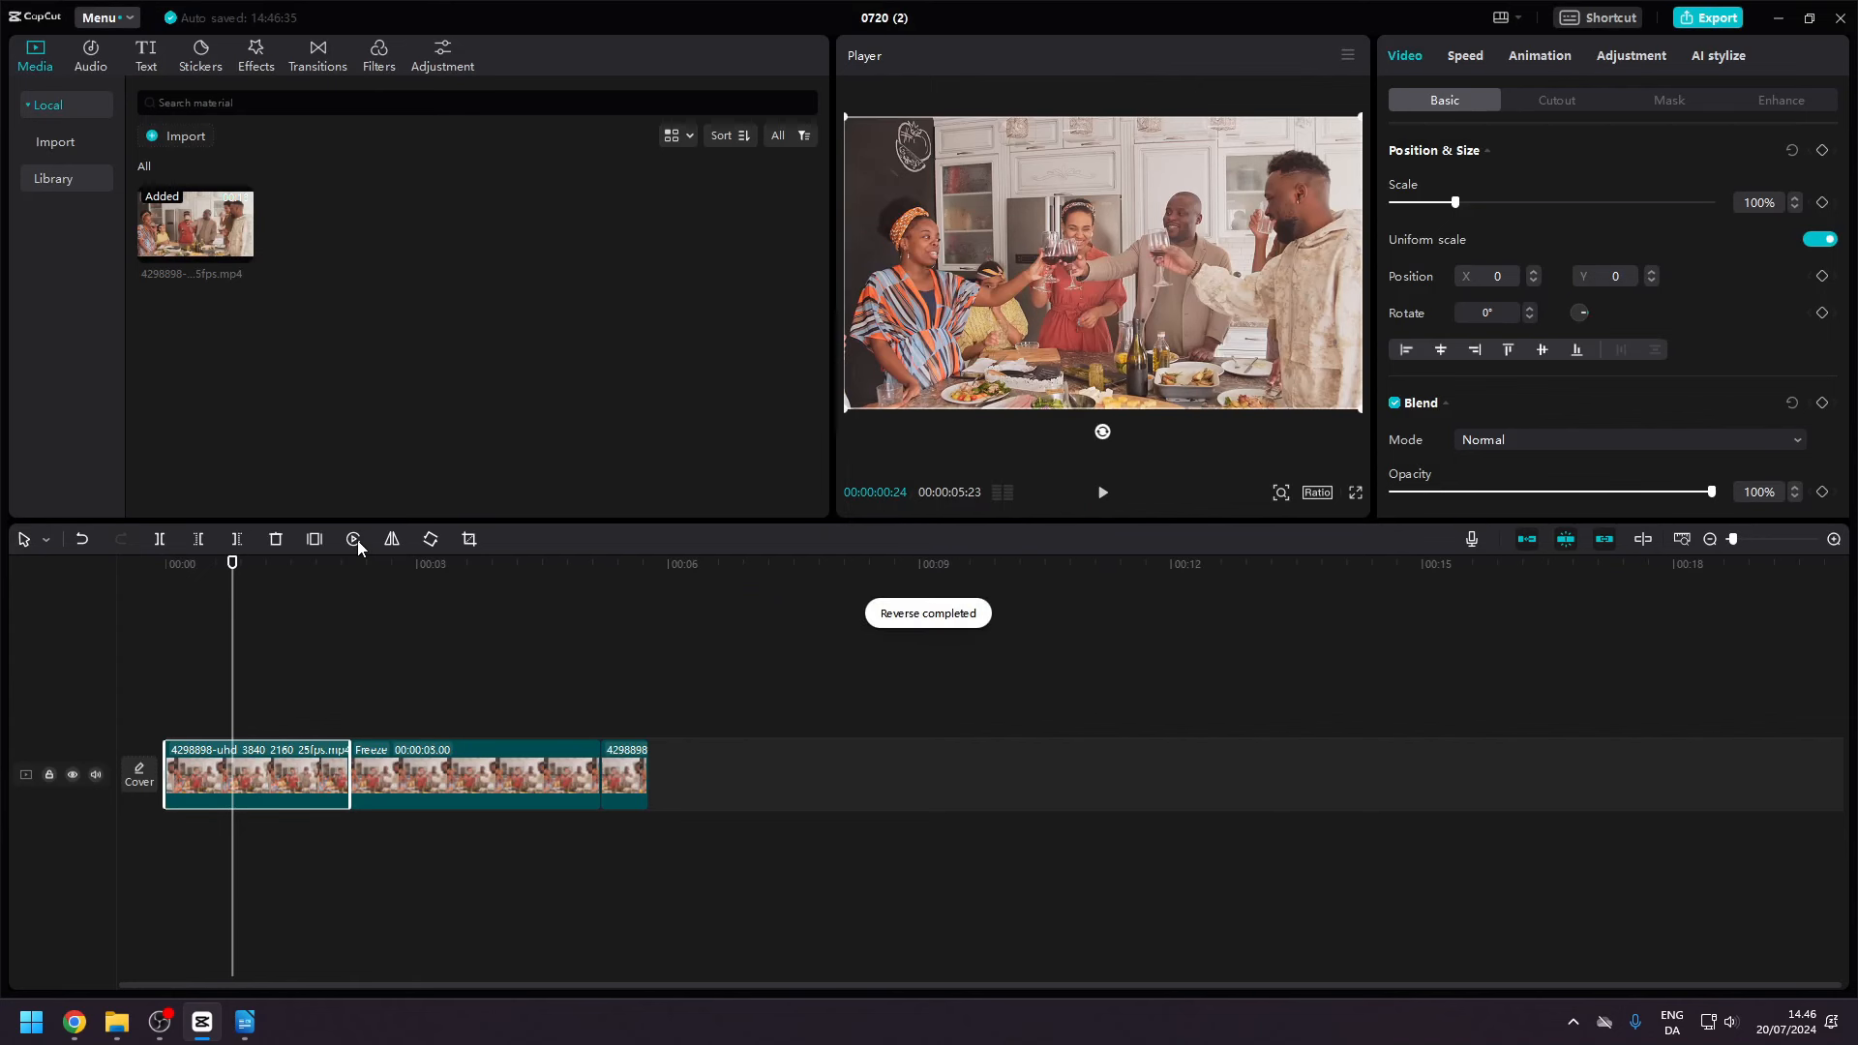
left_click(210, 567)
key("space")
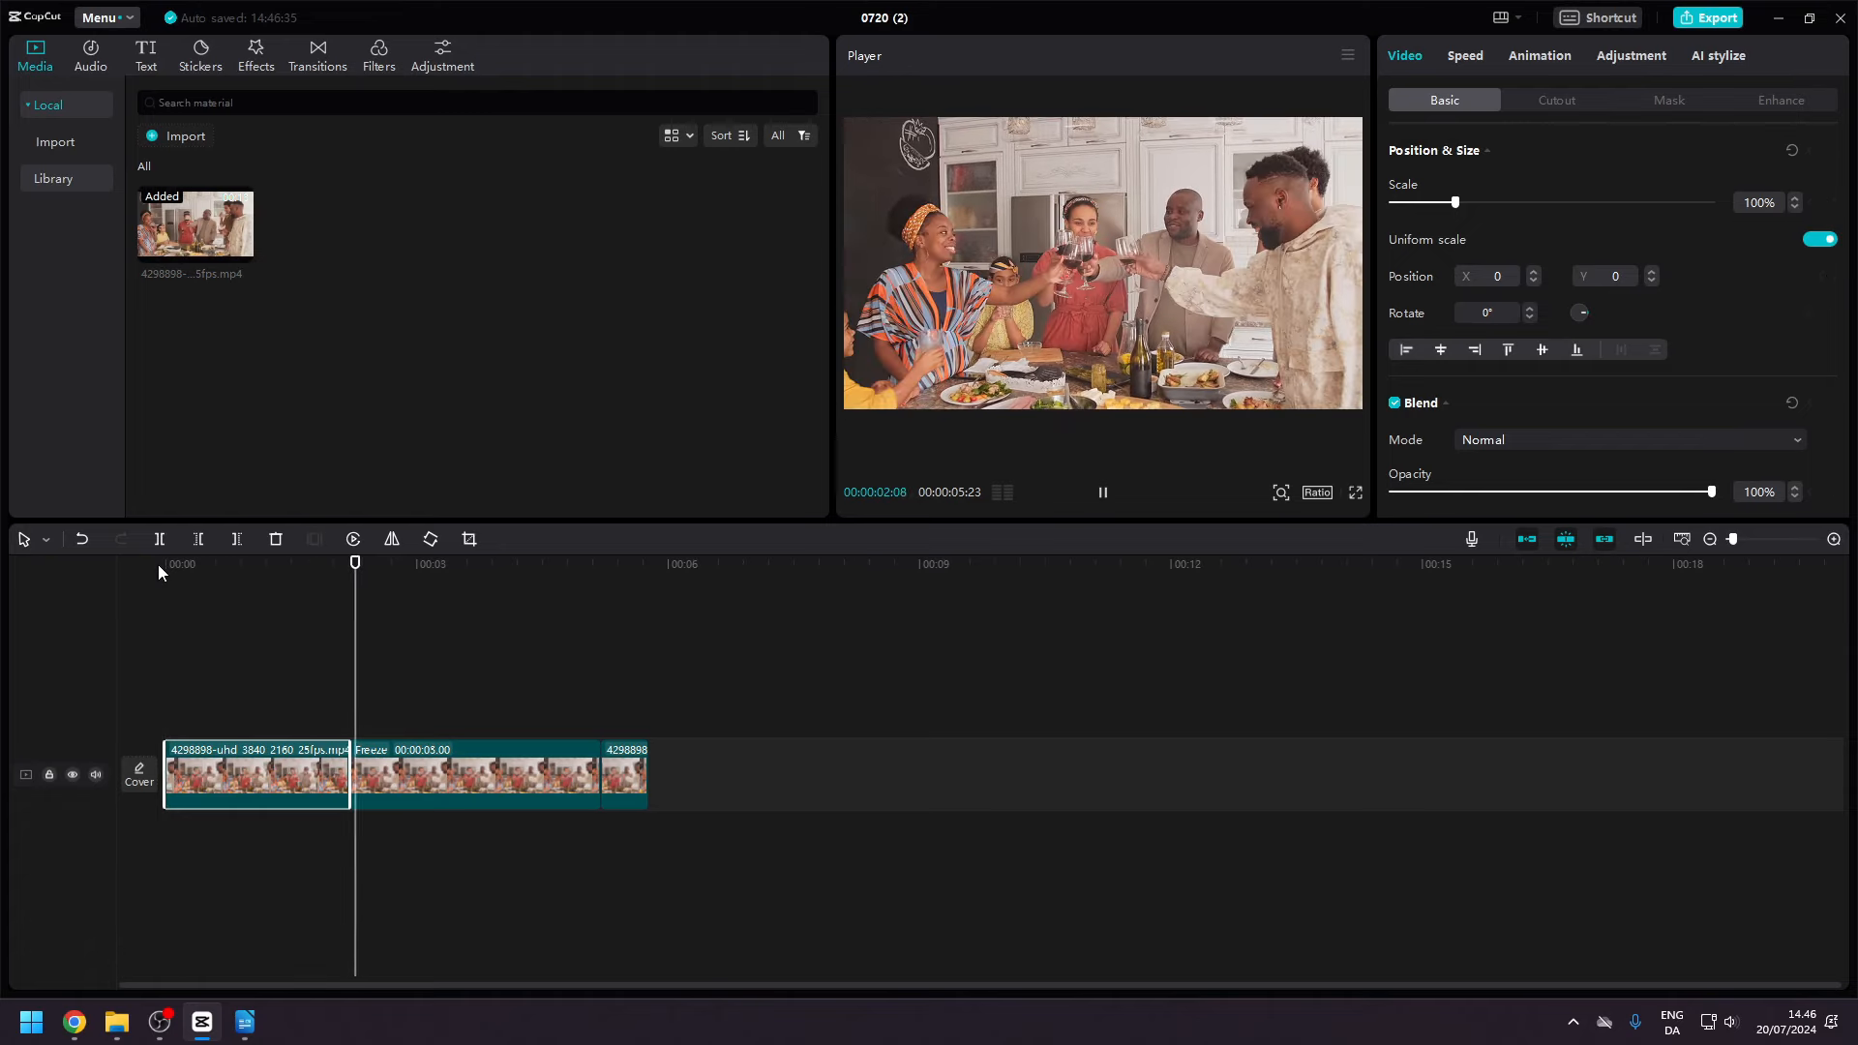
key("space")
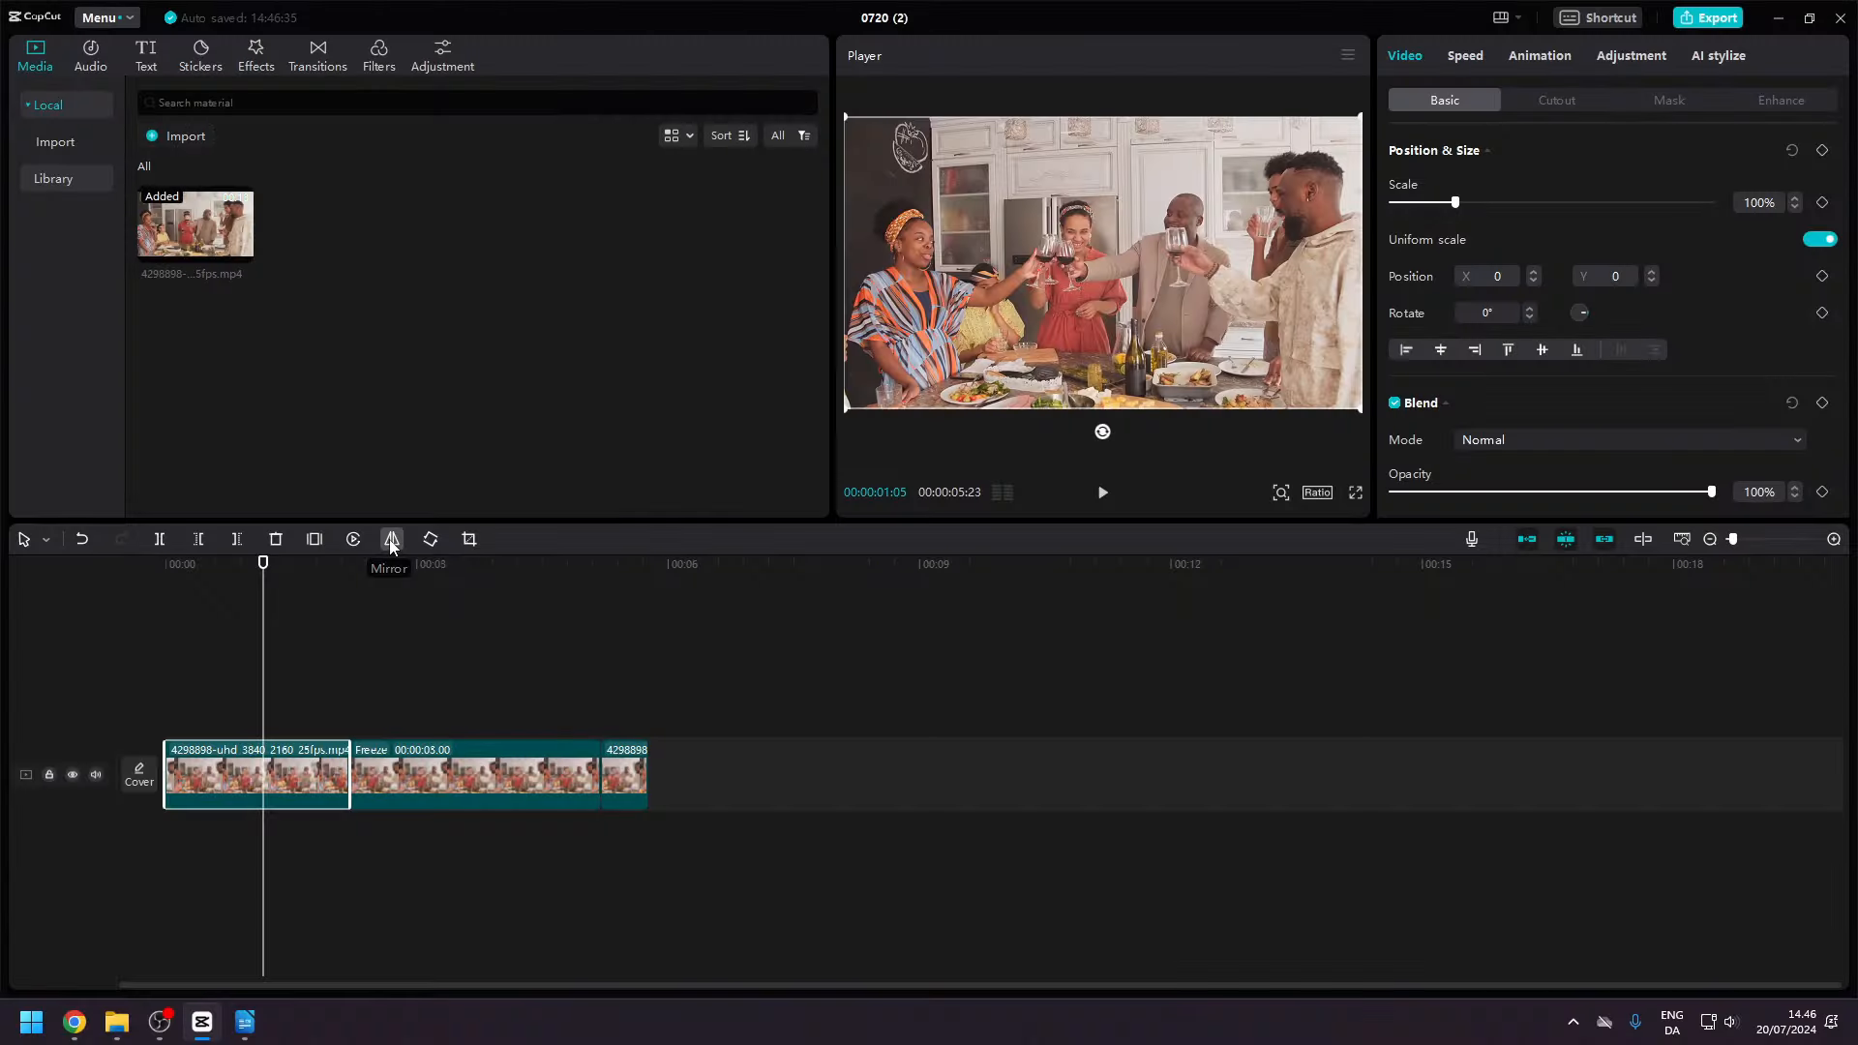
Mirror the first segment and play it back from the start.
left_click(391, 540)
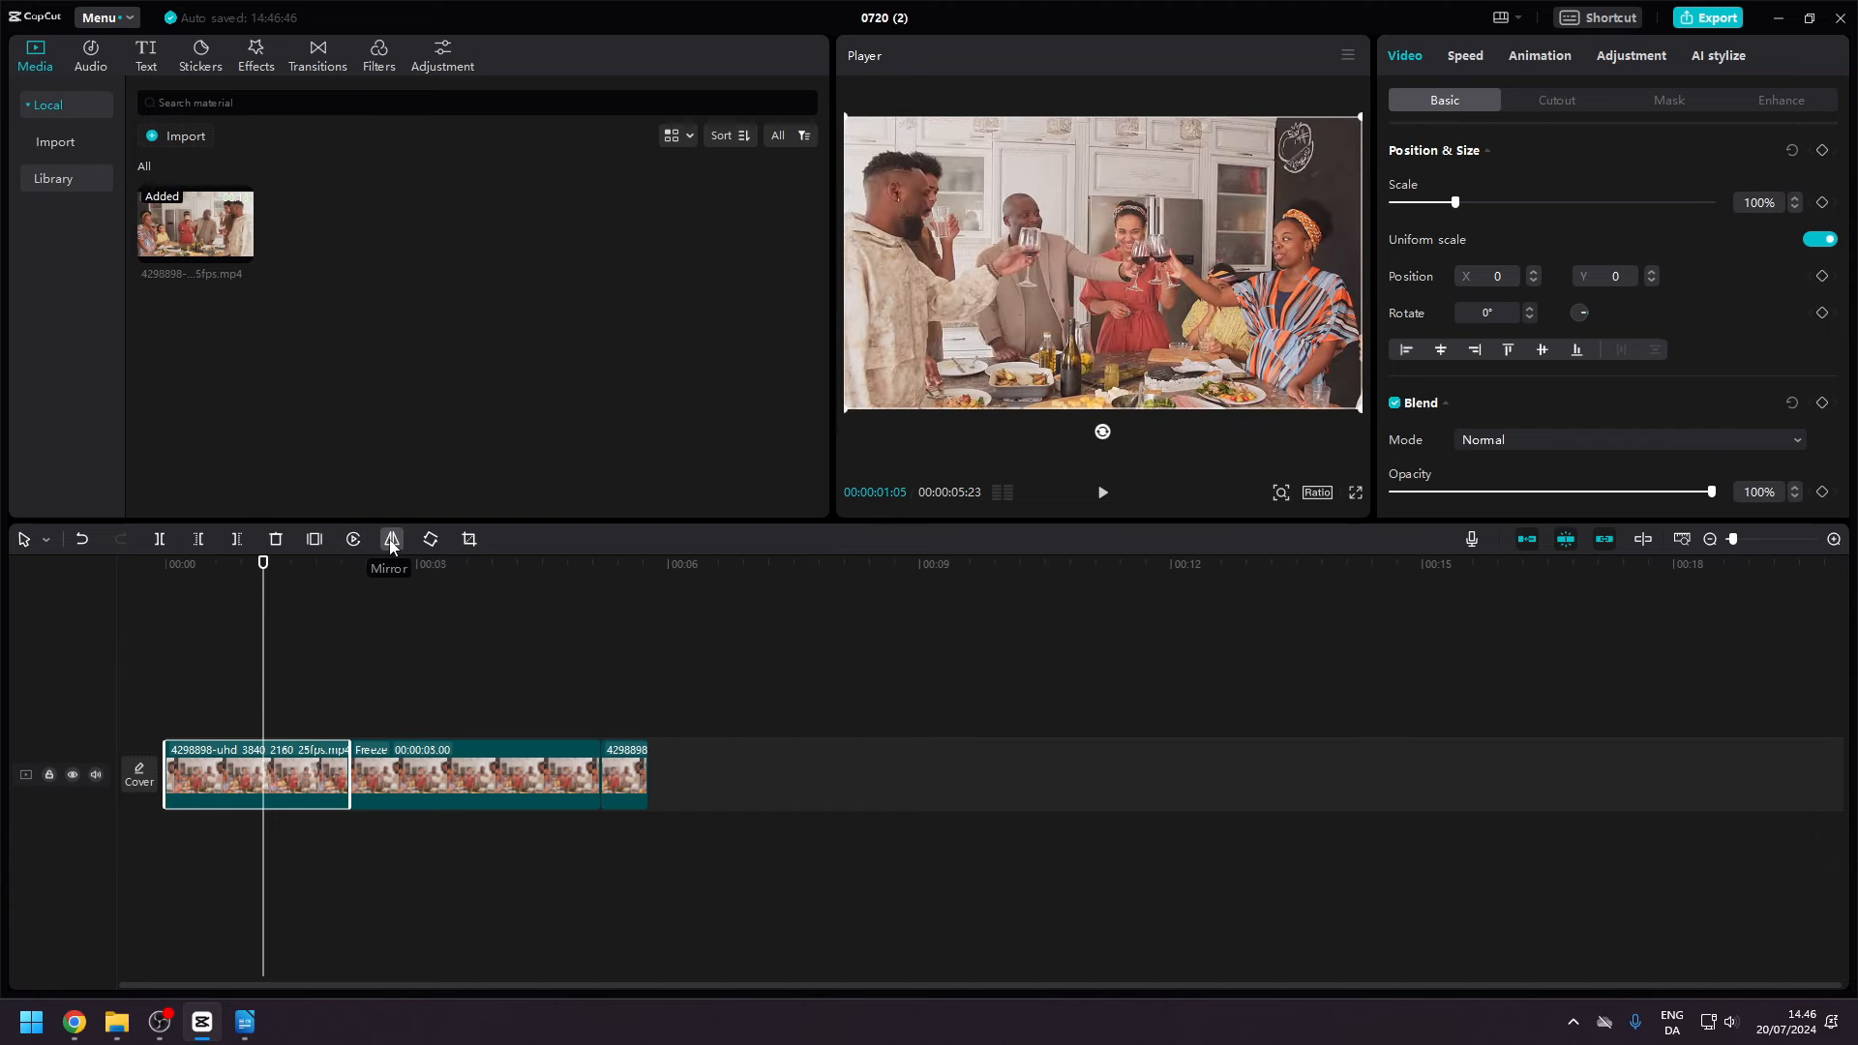
left_click(159, 578)
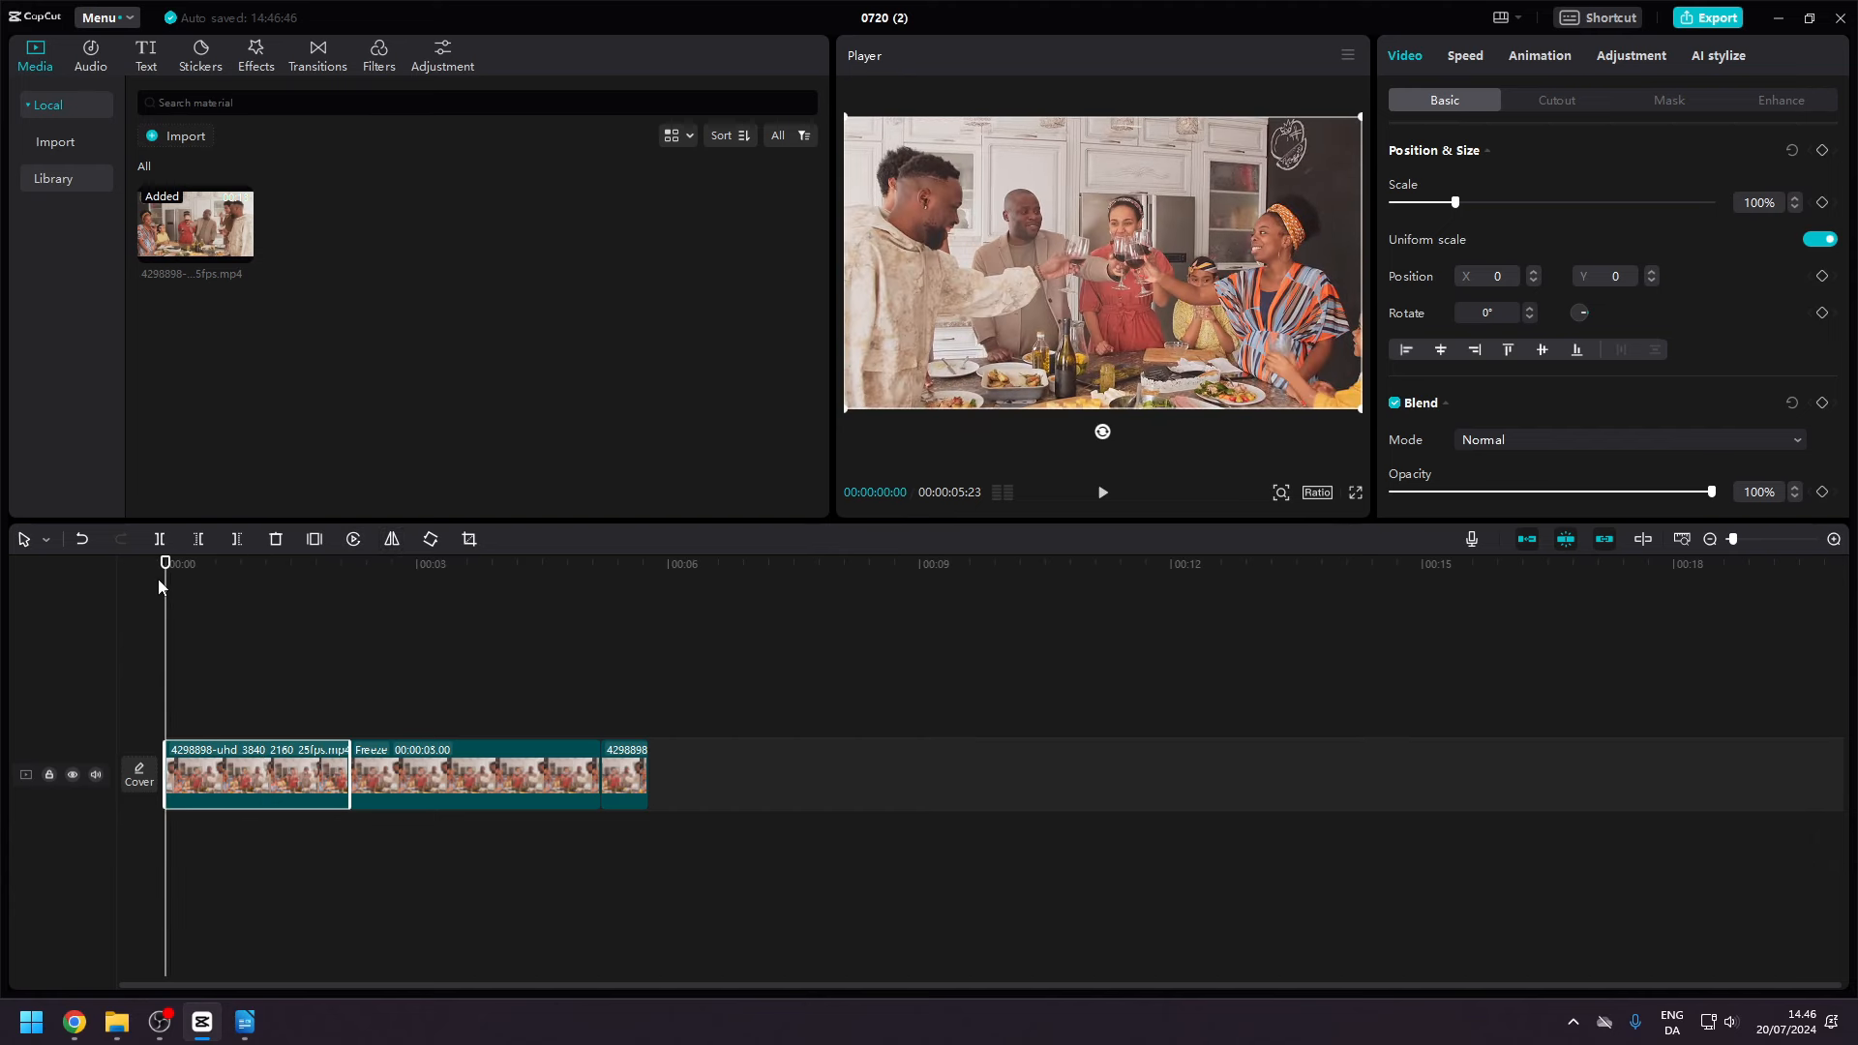
key("space")
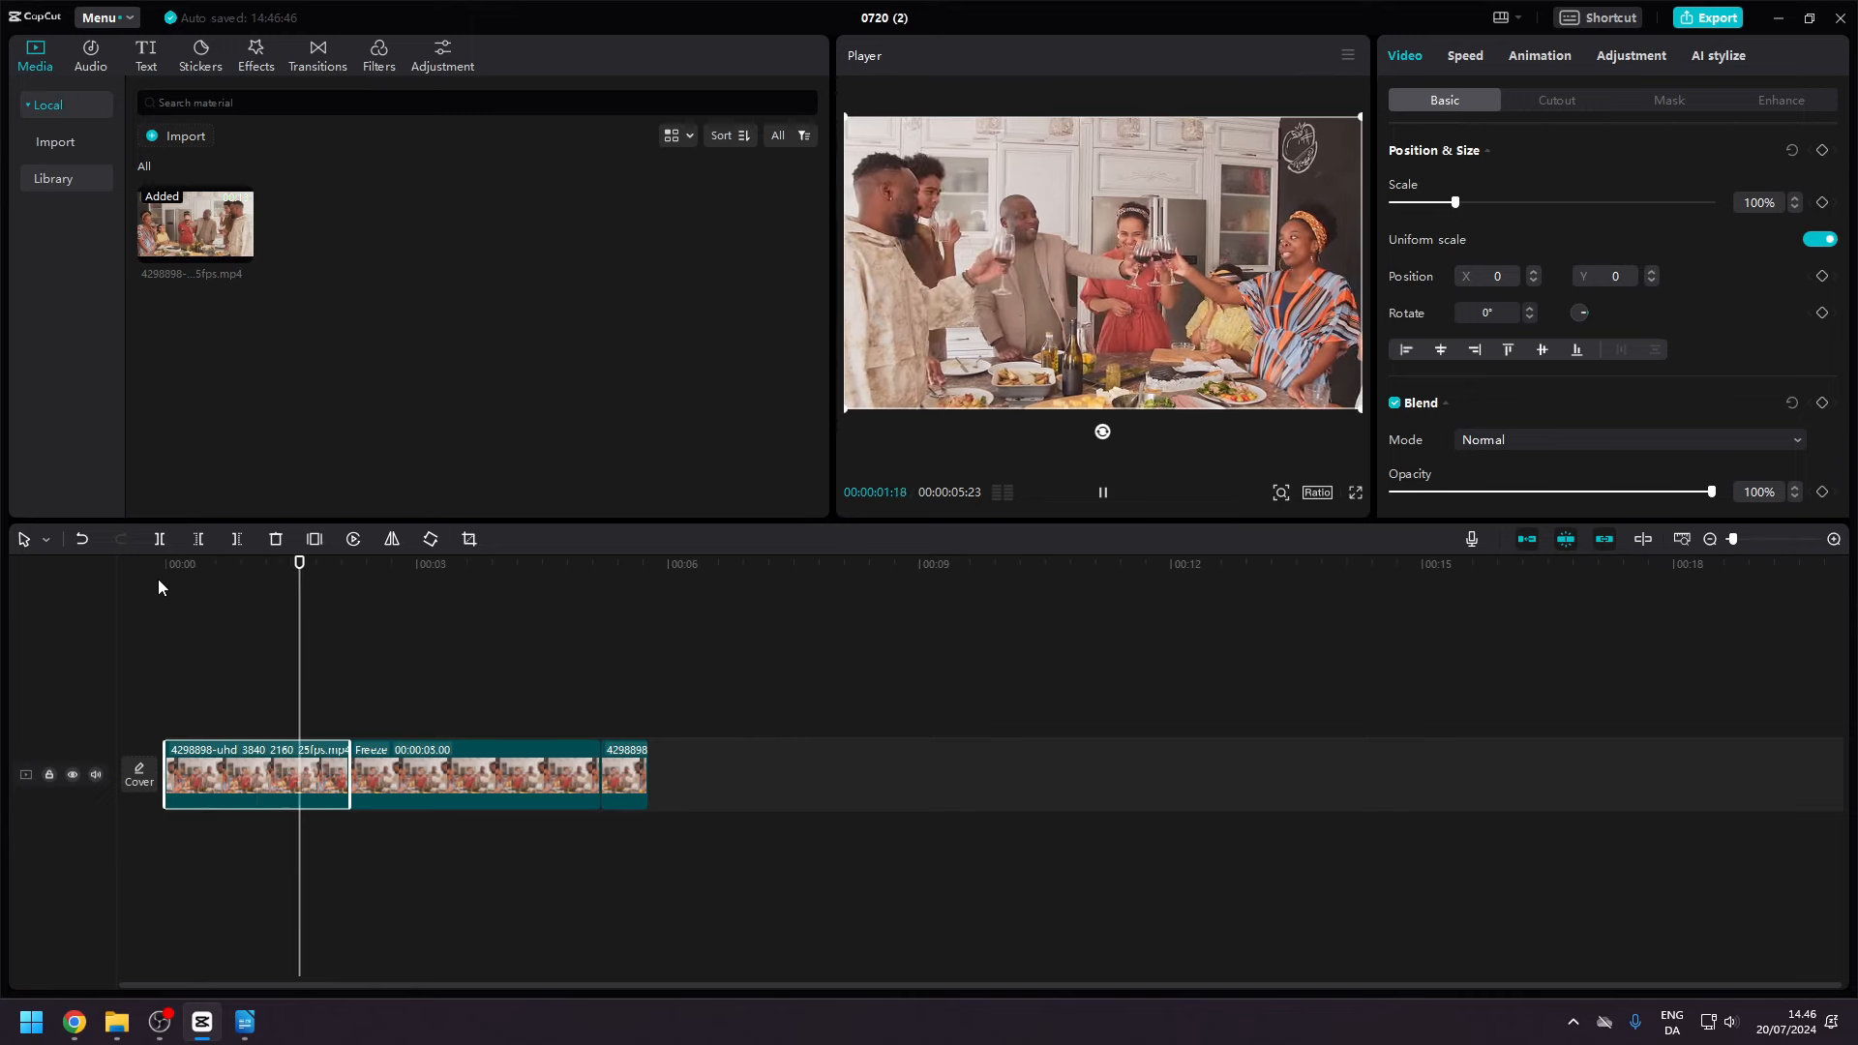
key("space")
Rotate the first segment to 180° with the playhead at 00:00:01:03.
left_click(258, 563)
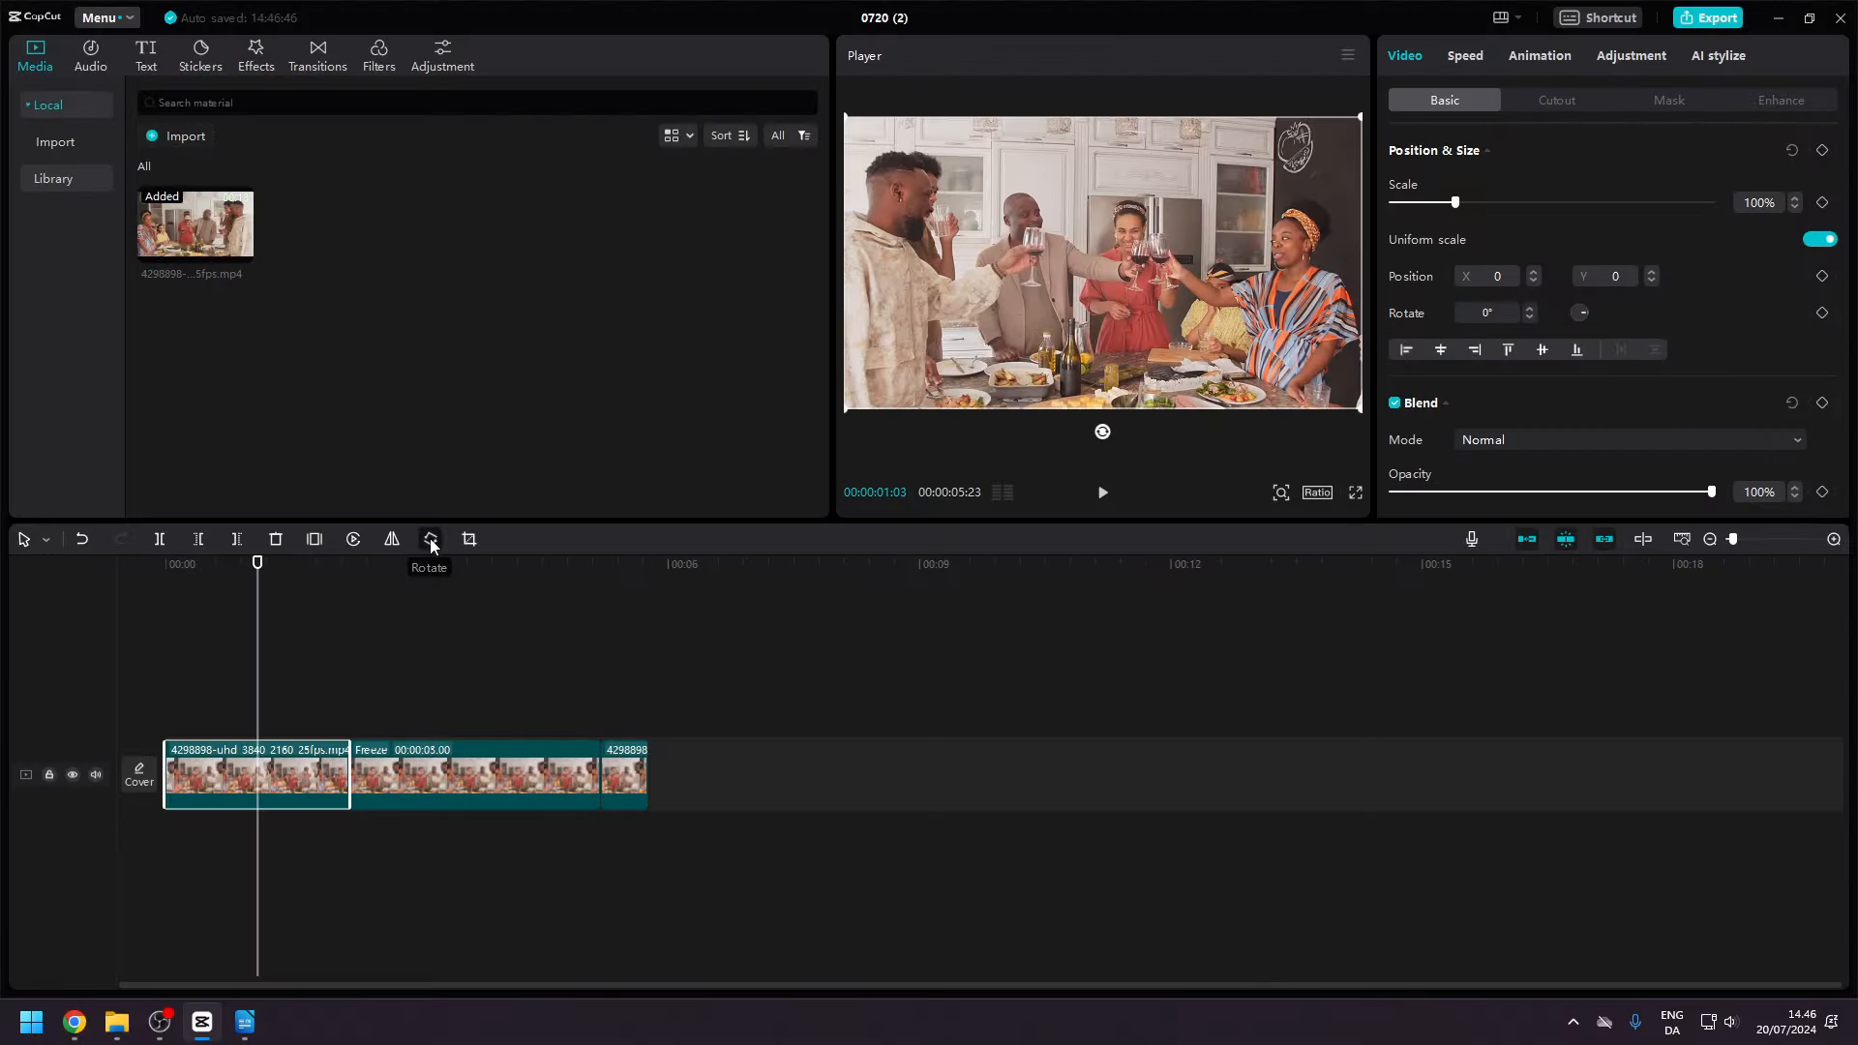
left_click(430, 539)
left_click(430, 539)
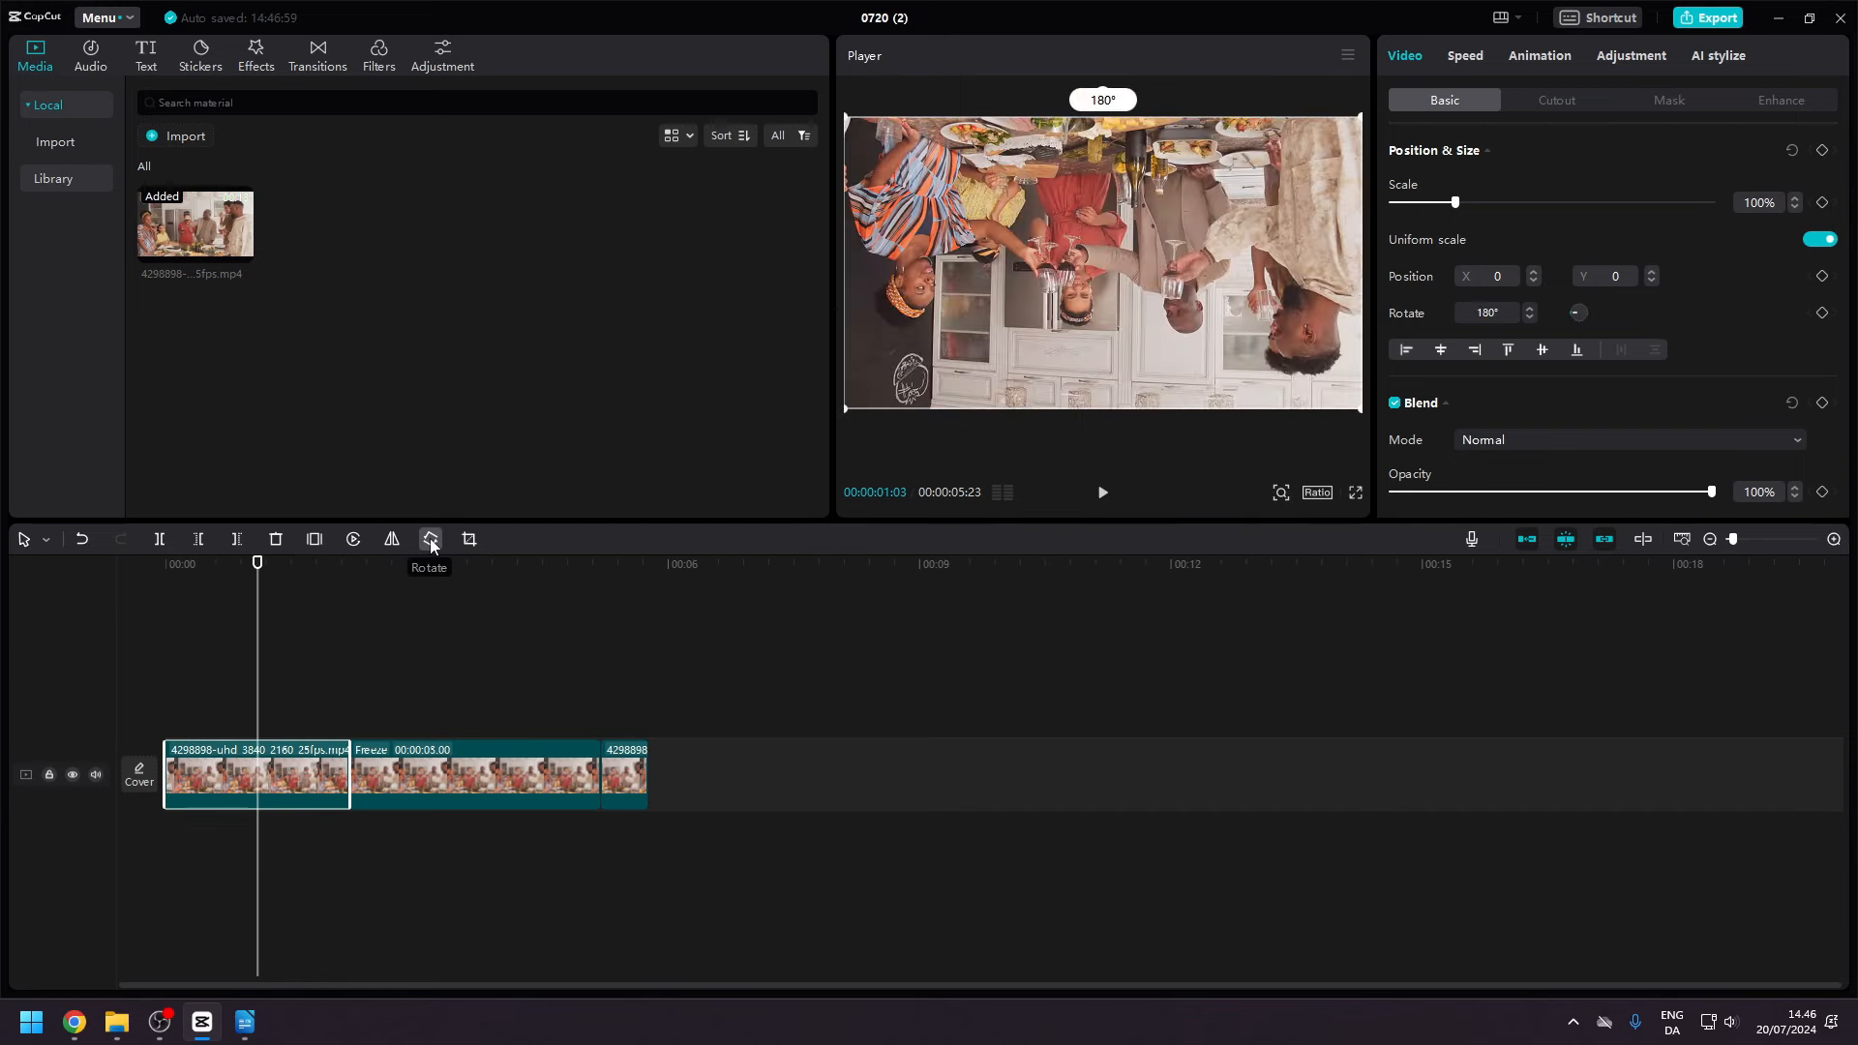
Rotate the first segment to 360° and crop it with the Free ratio to about the right half of the source picture.
left_click(430, 539)
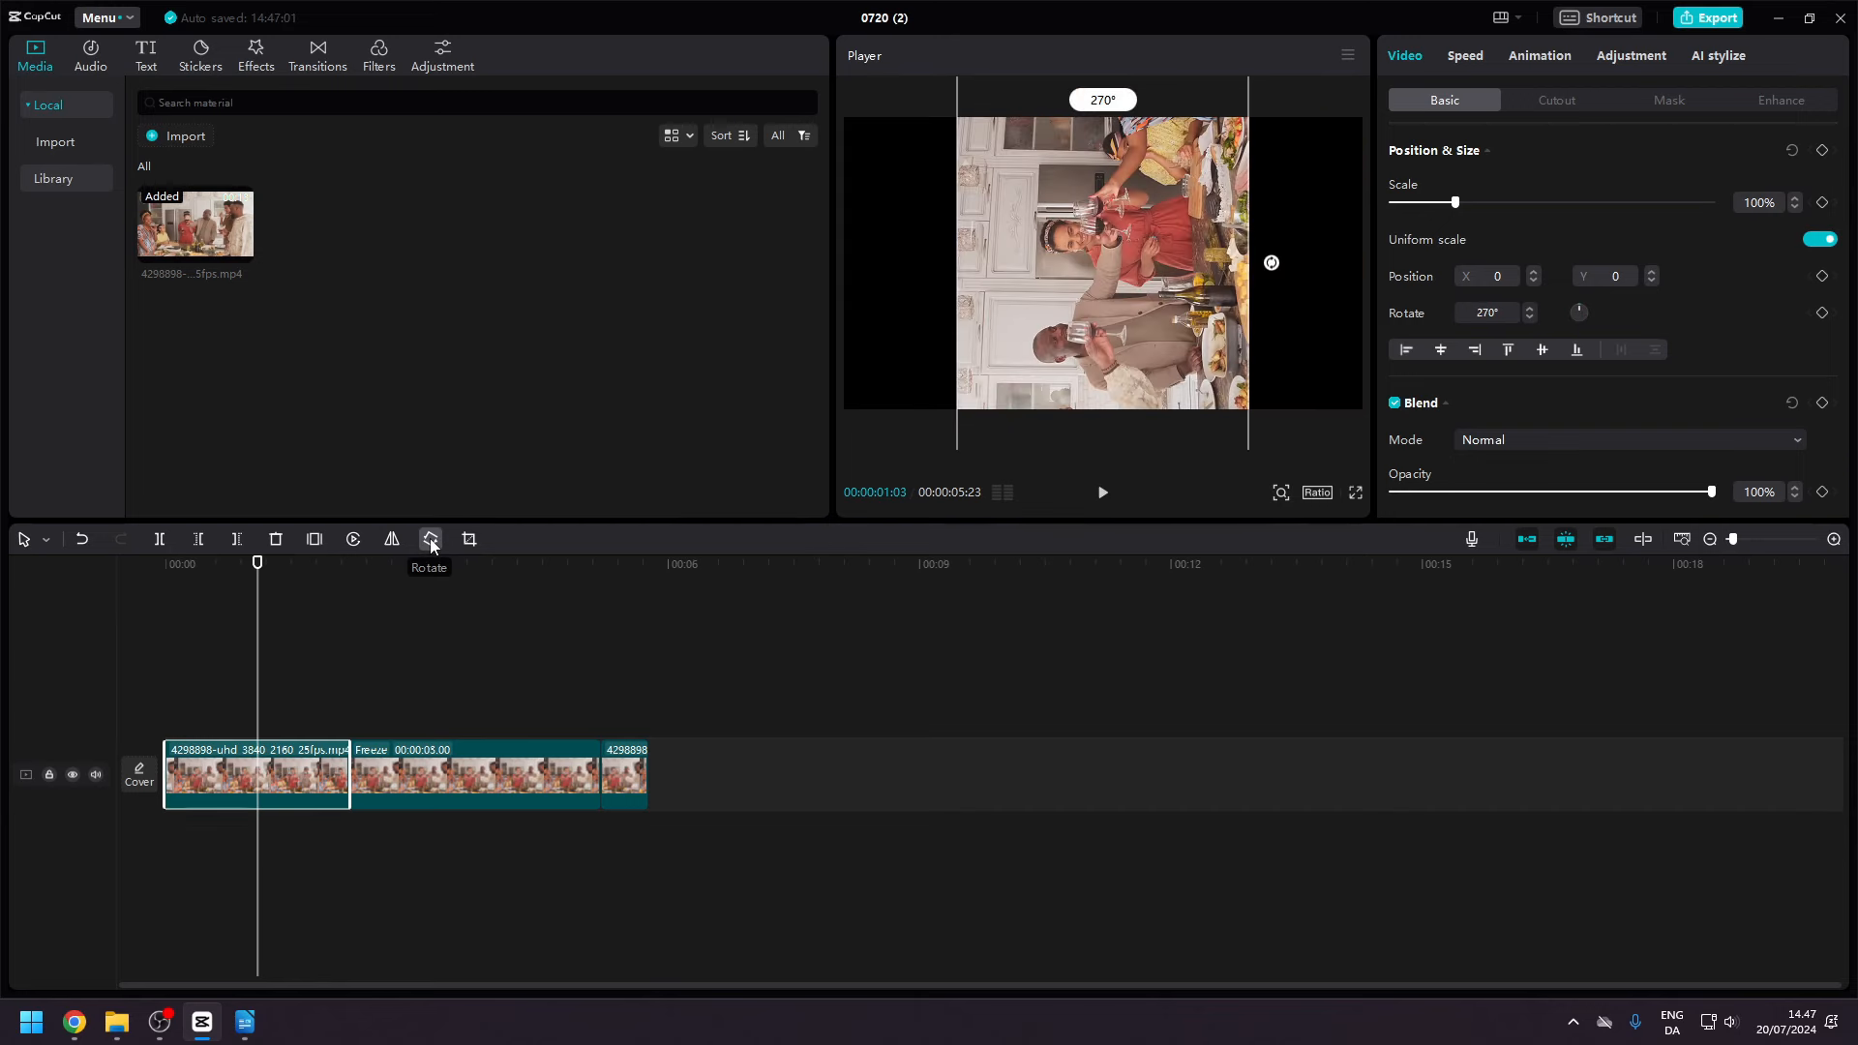
left_click(429, 539)
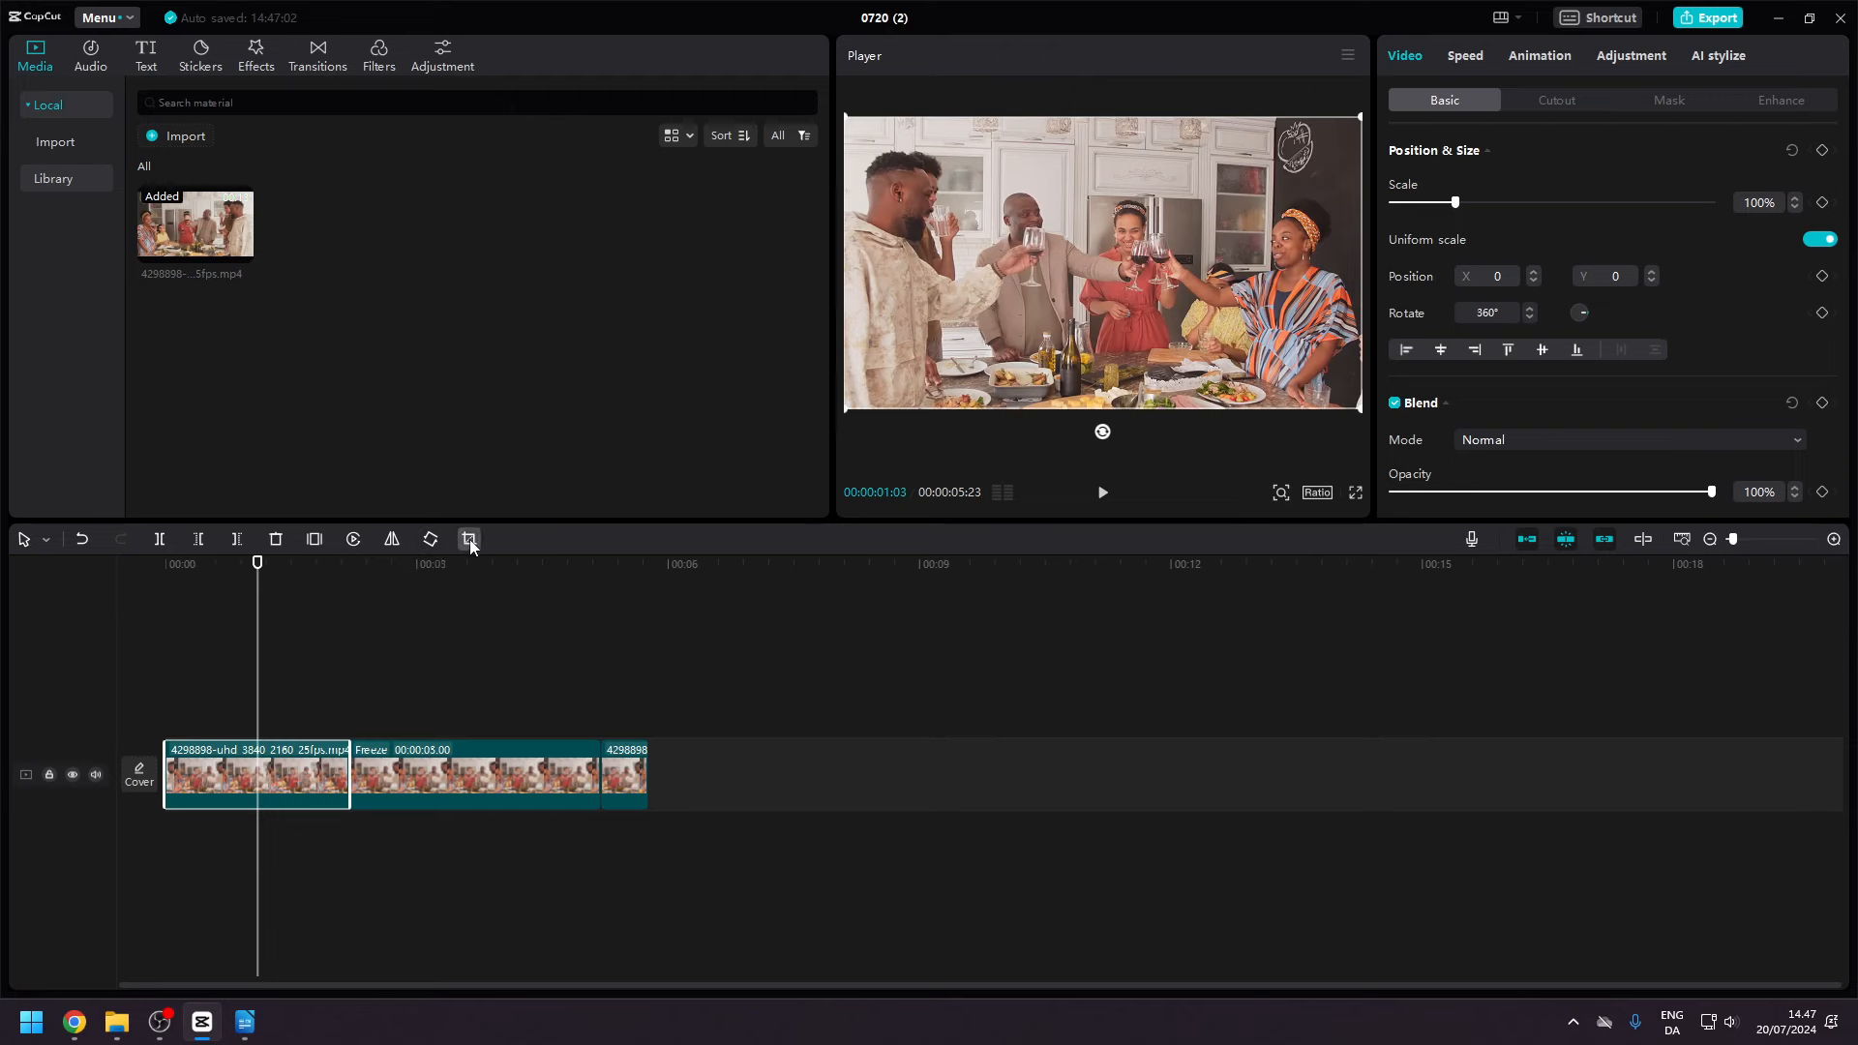
left_click(470, 539)
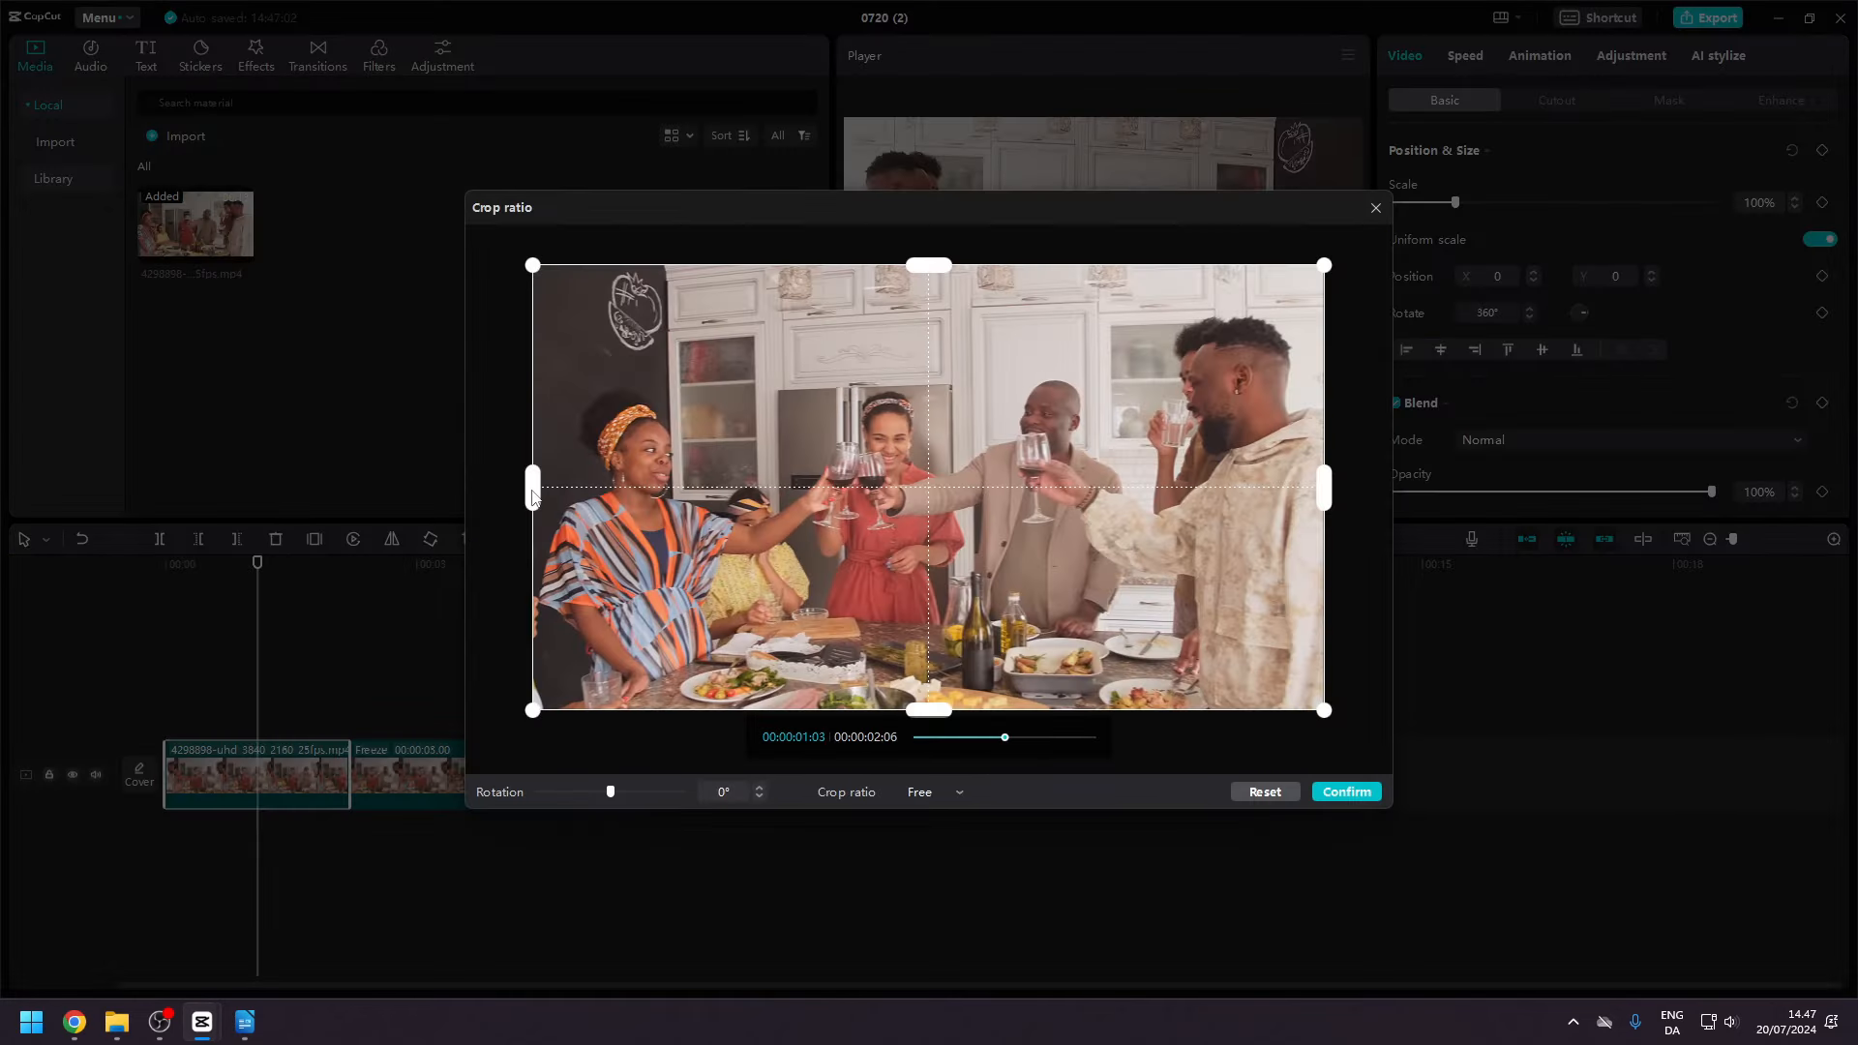
left_click_drag(532, 497, 938, 510)
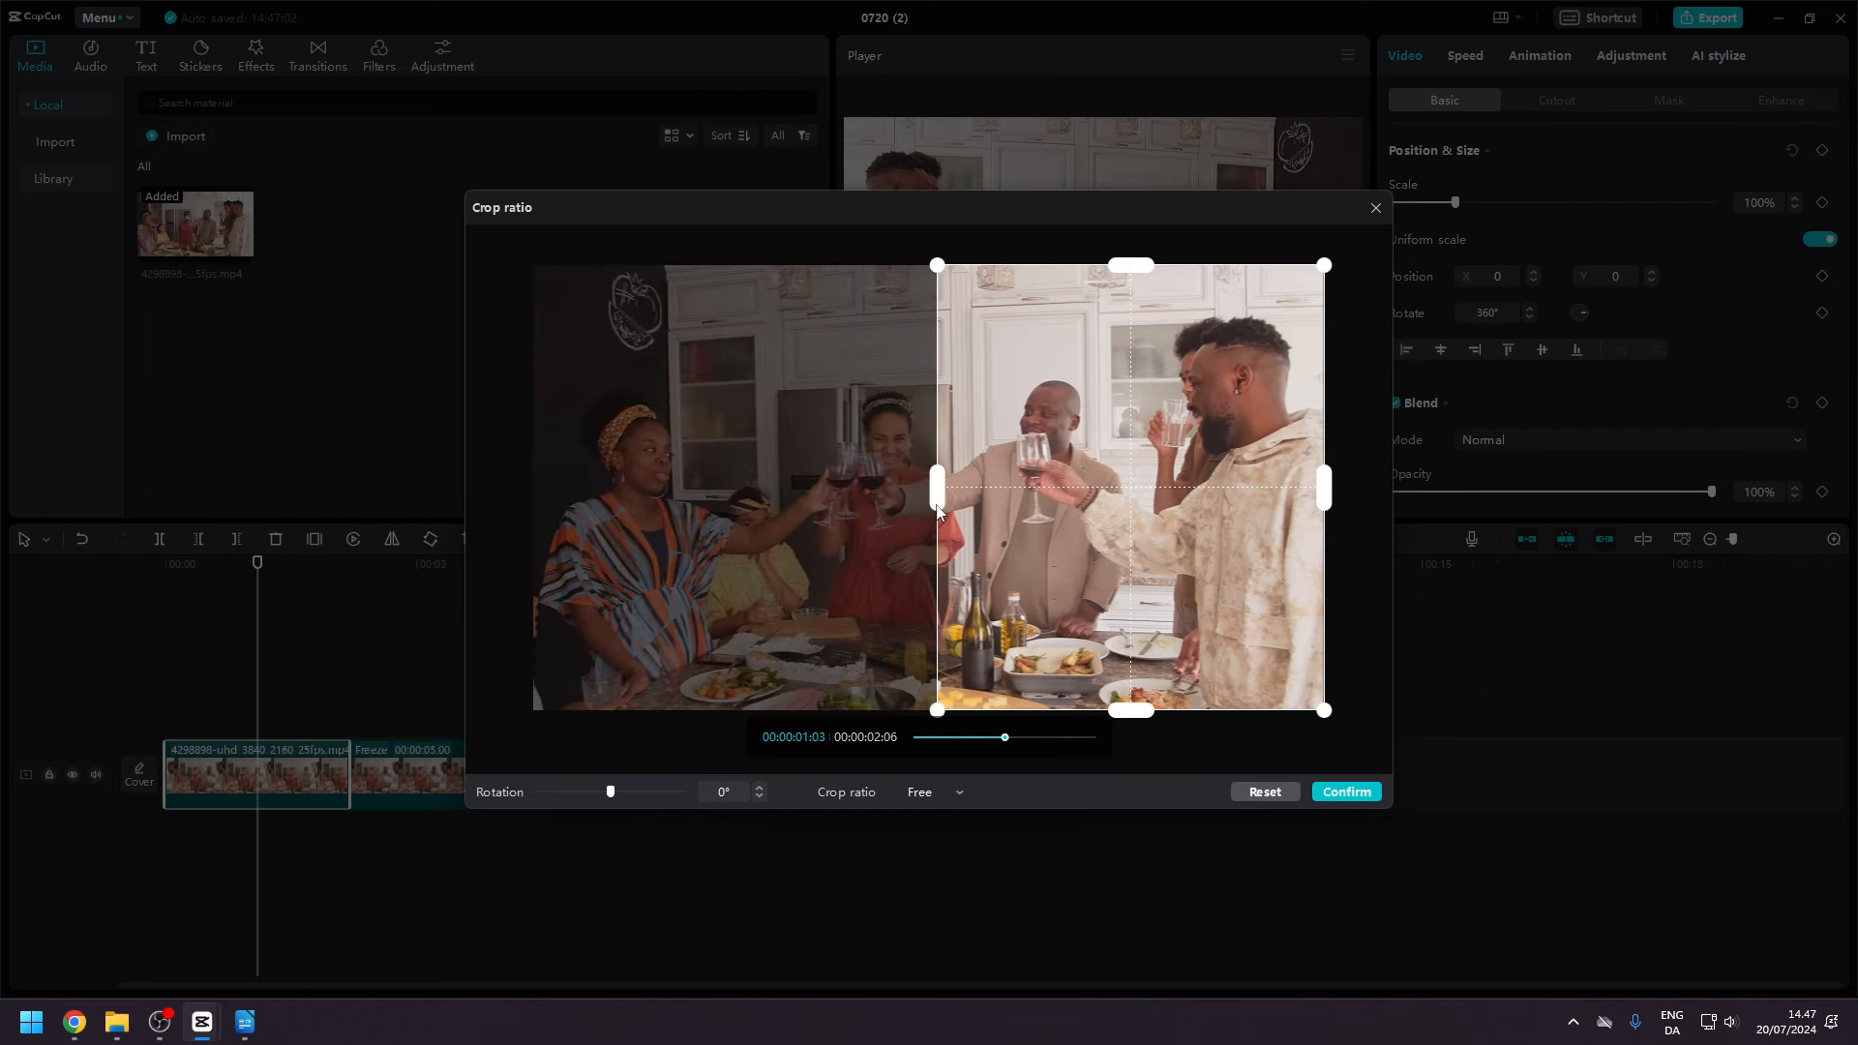
left_click(1359, 792)
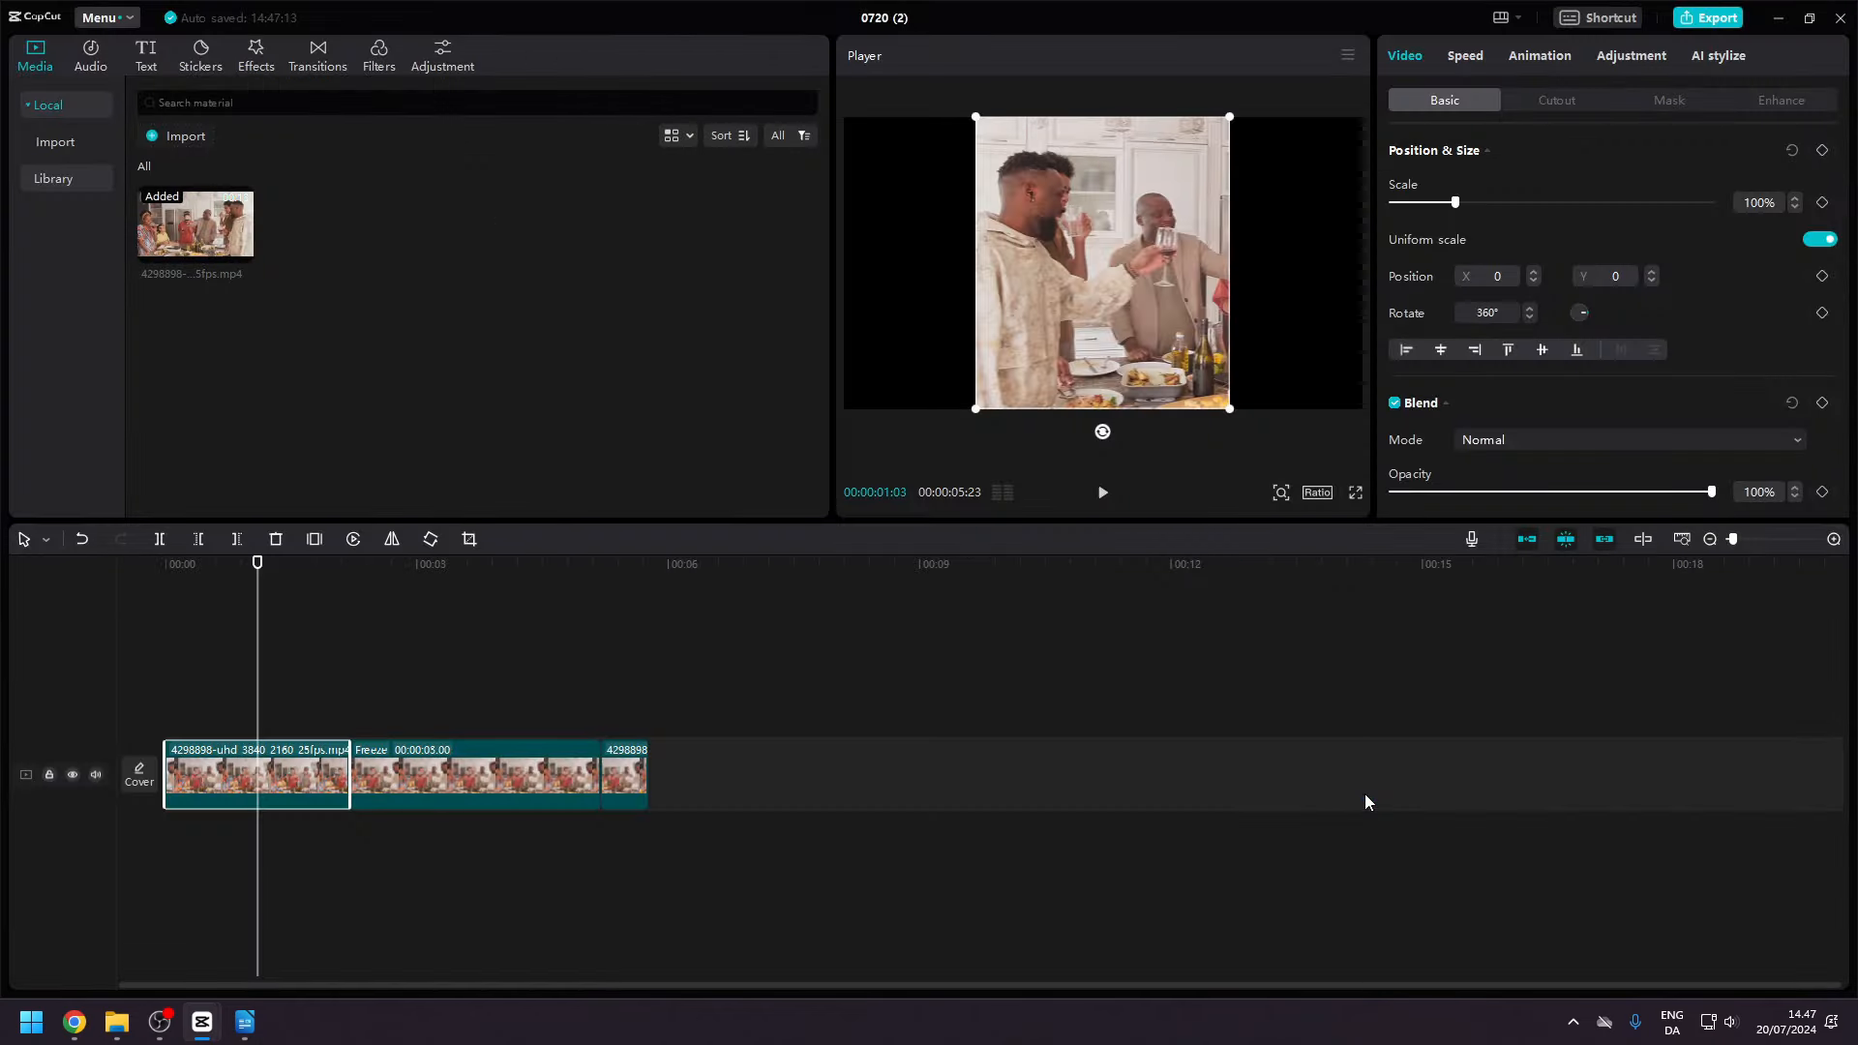
Play back the cropped first segment from the start into the freeze frame.
left_click_drag(257, 563, 153, 567)
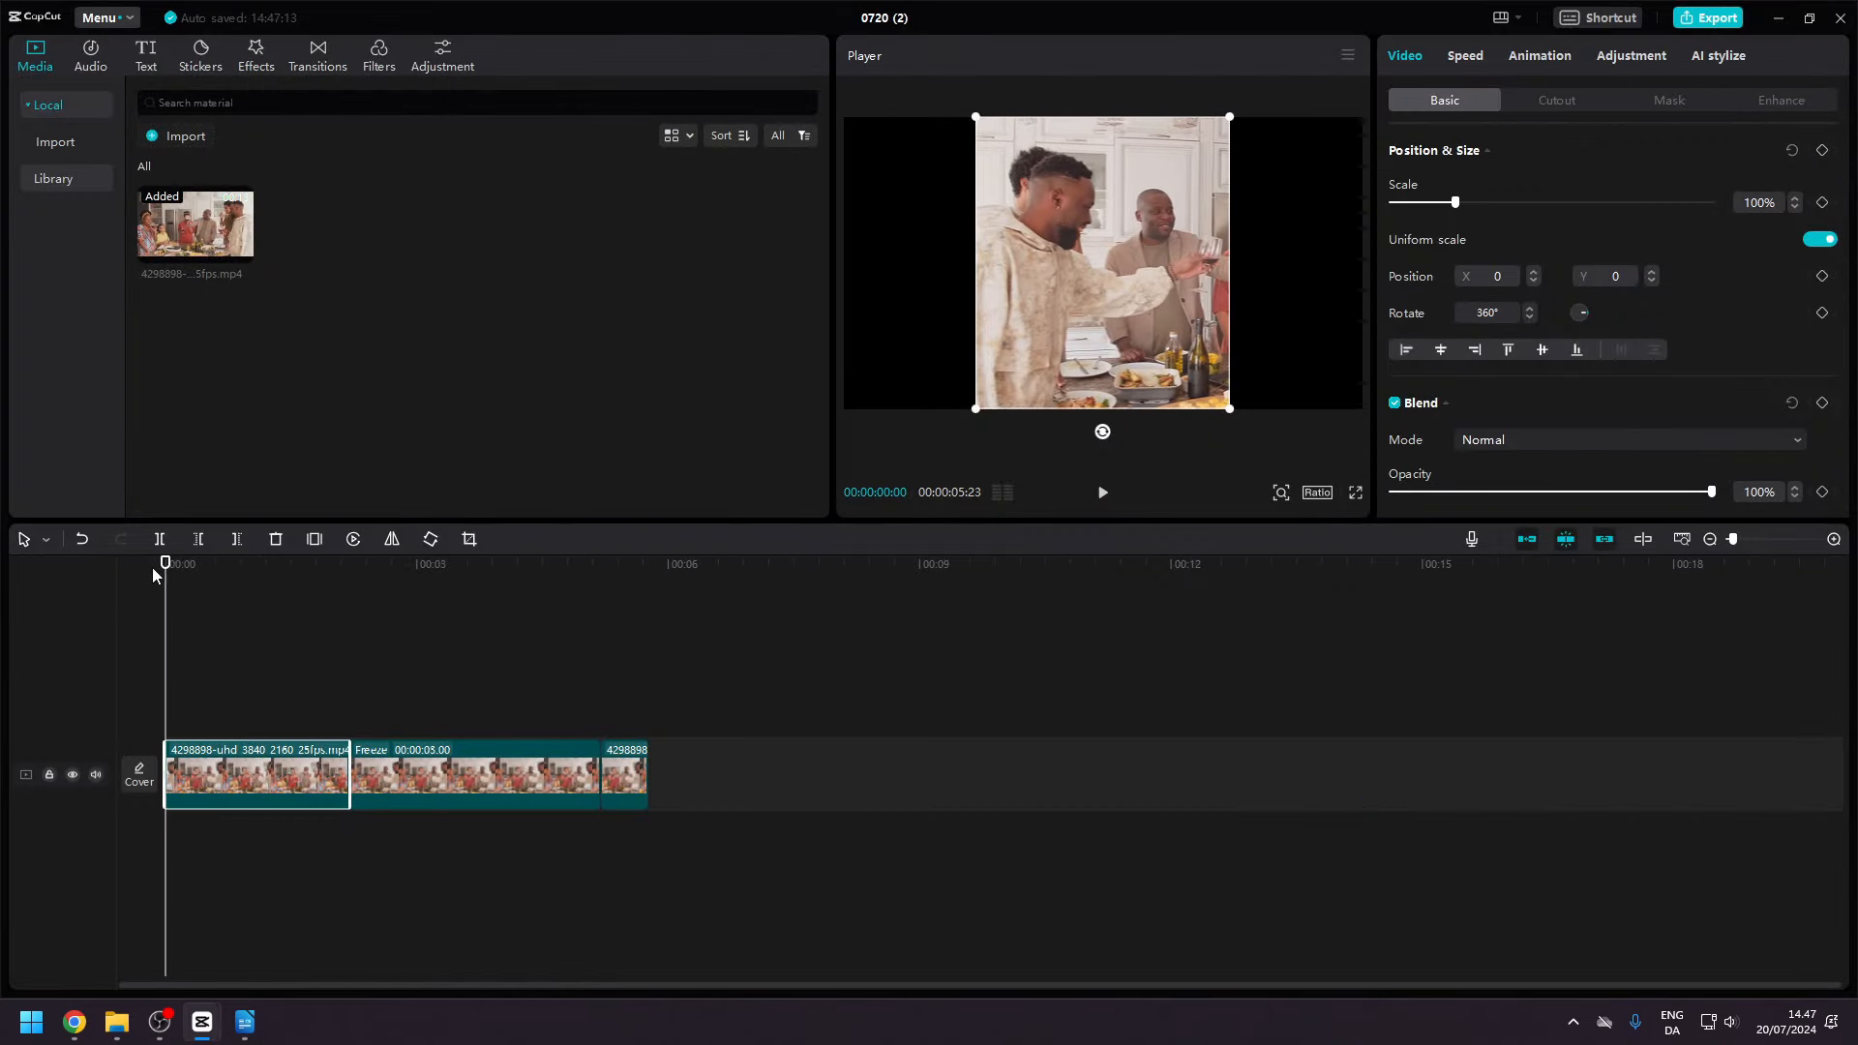
key("space")
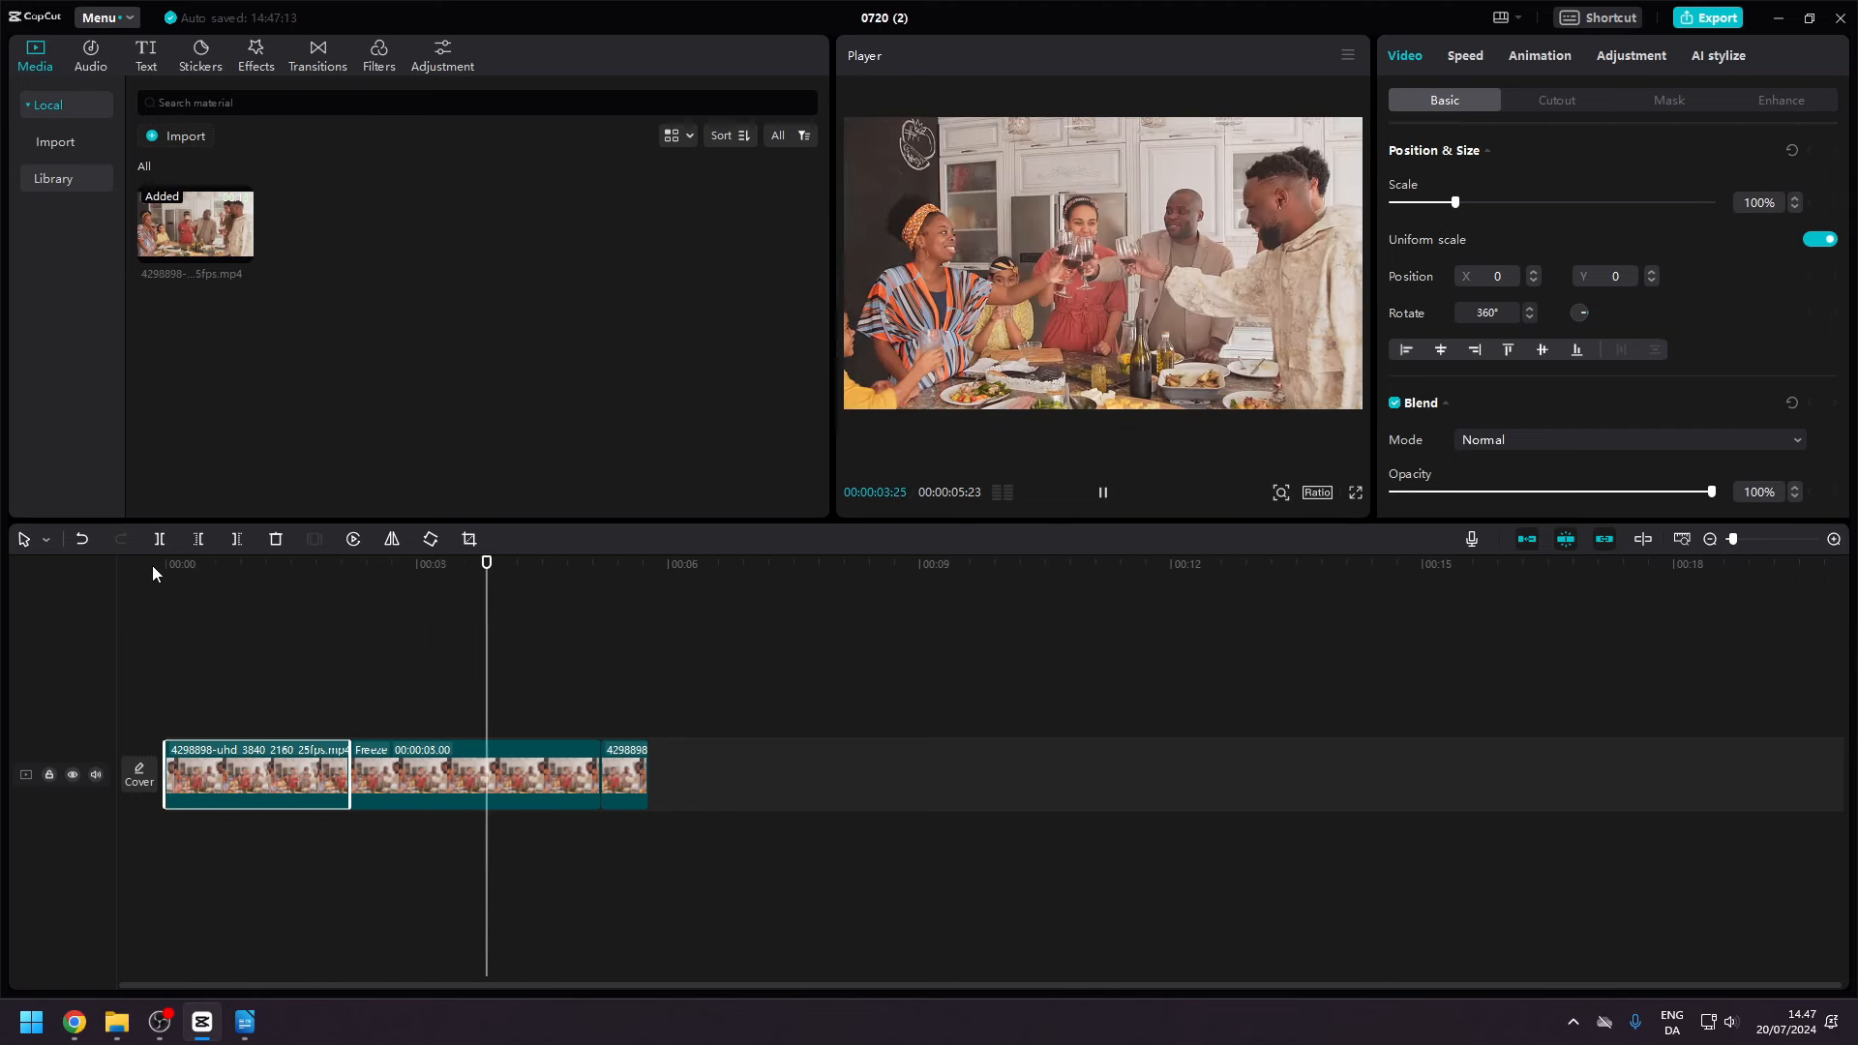
key("space")
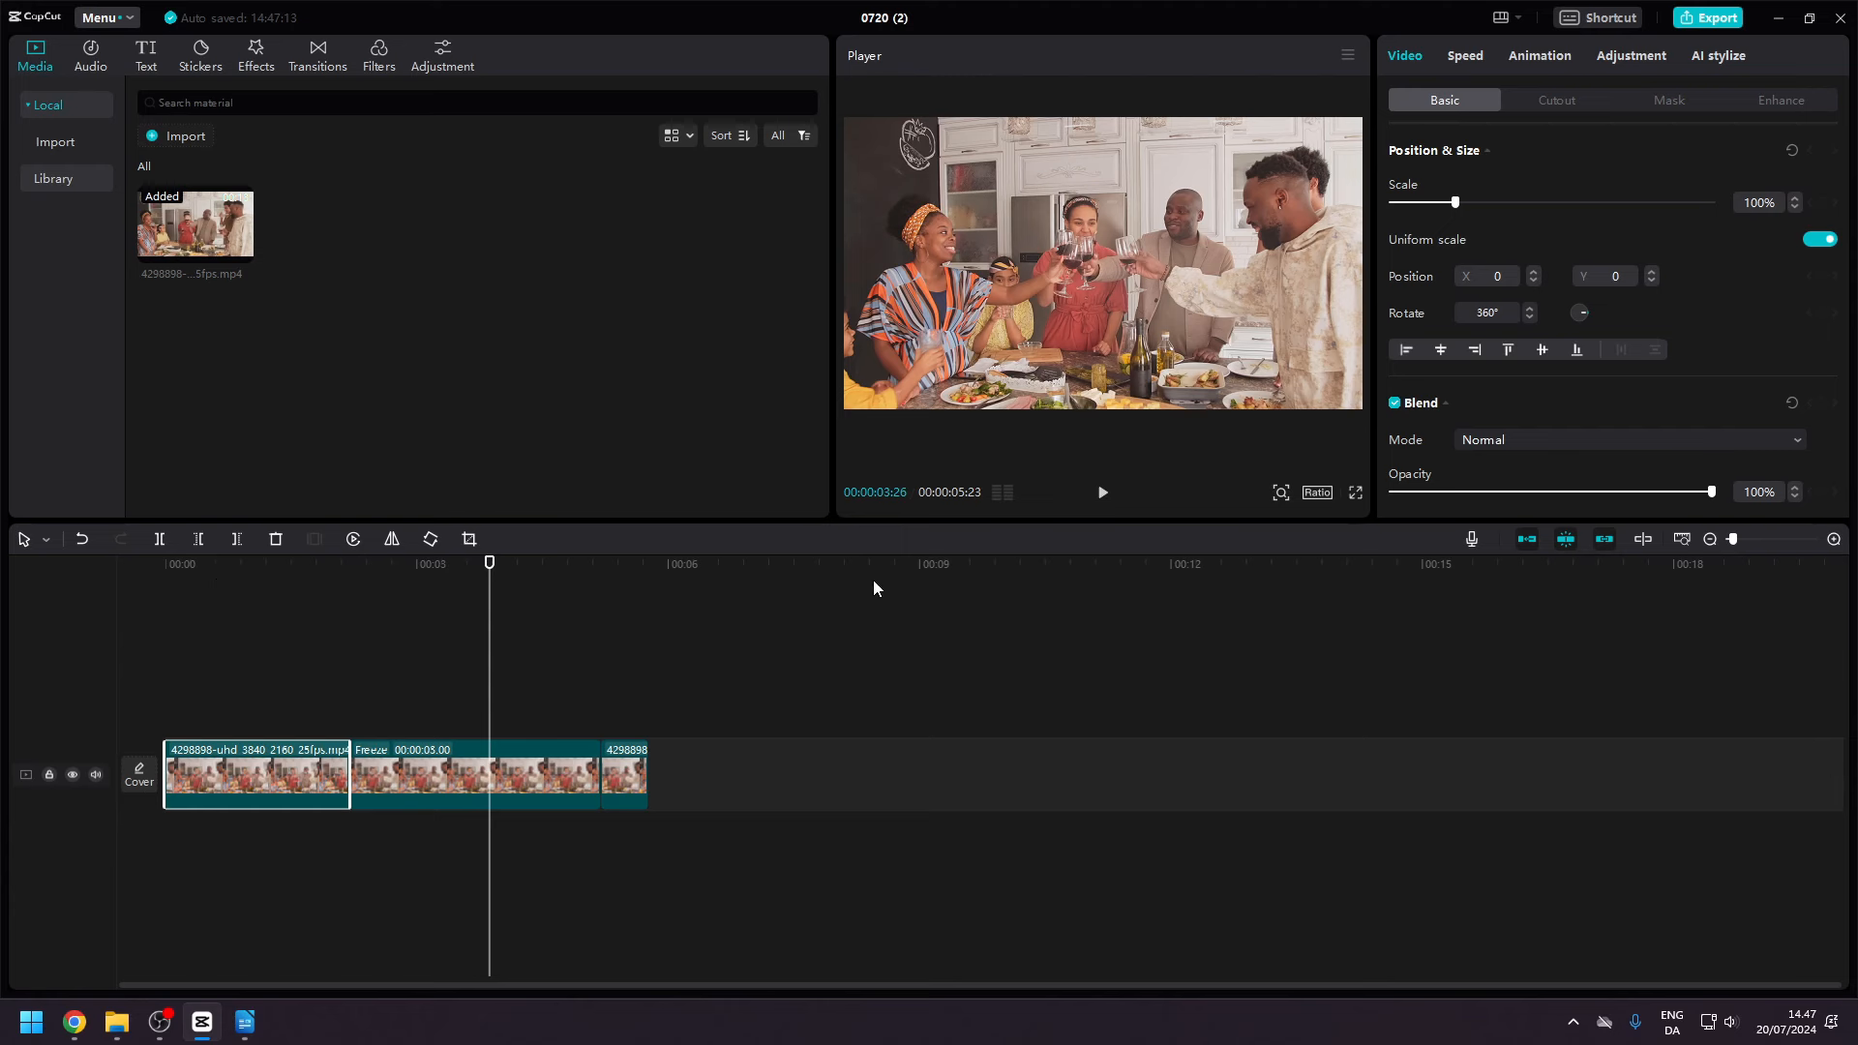
Set the project's aspect ratio to 16:9, followed by the vertical 9:16 ratio.
left_click(1316, 494)
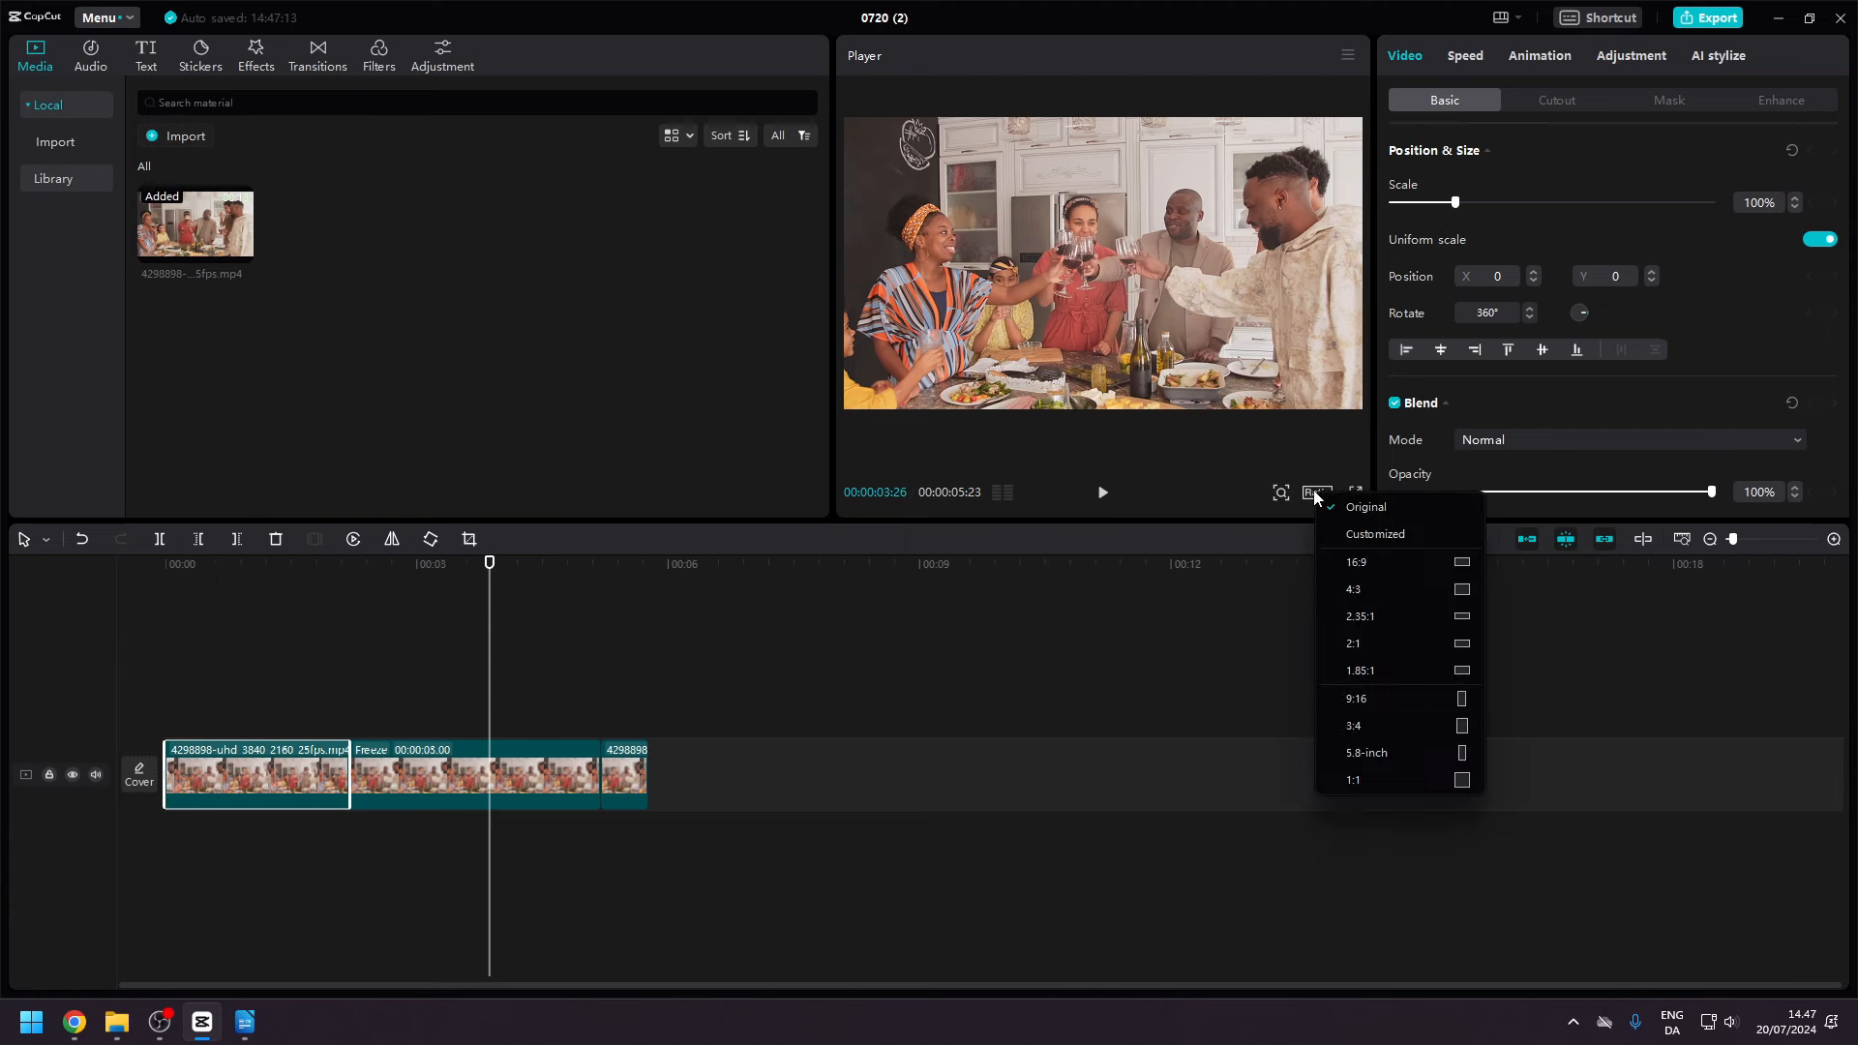
left_click(1350, 559)
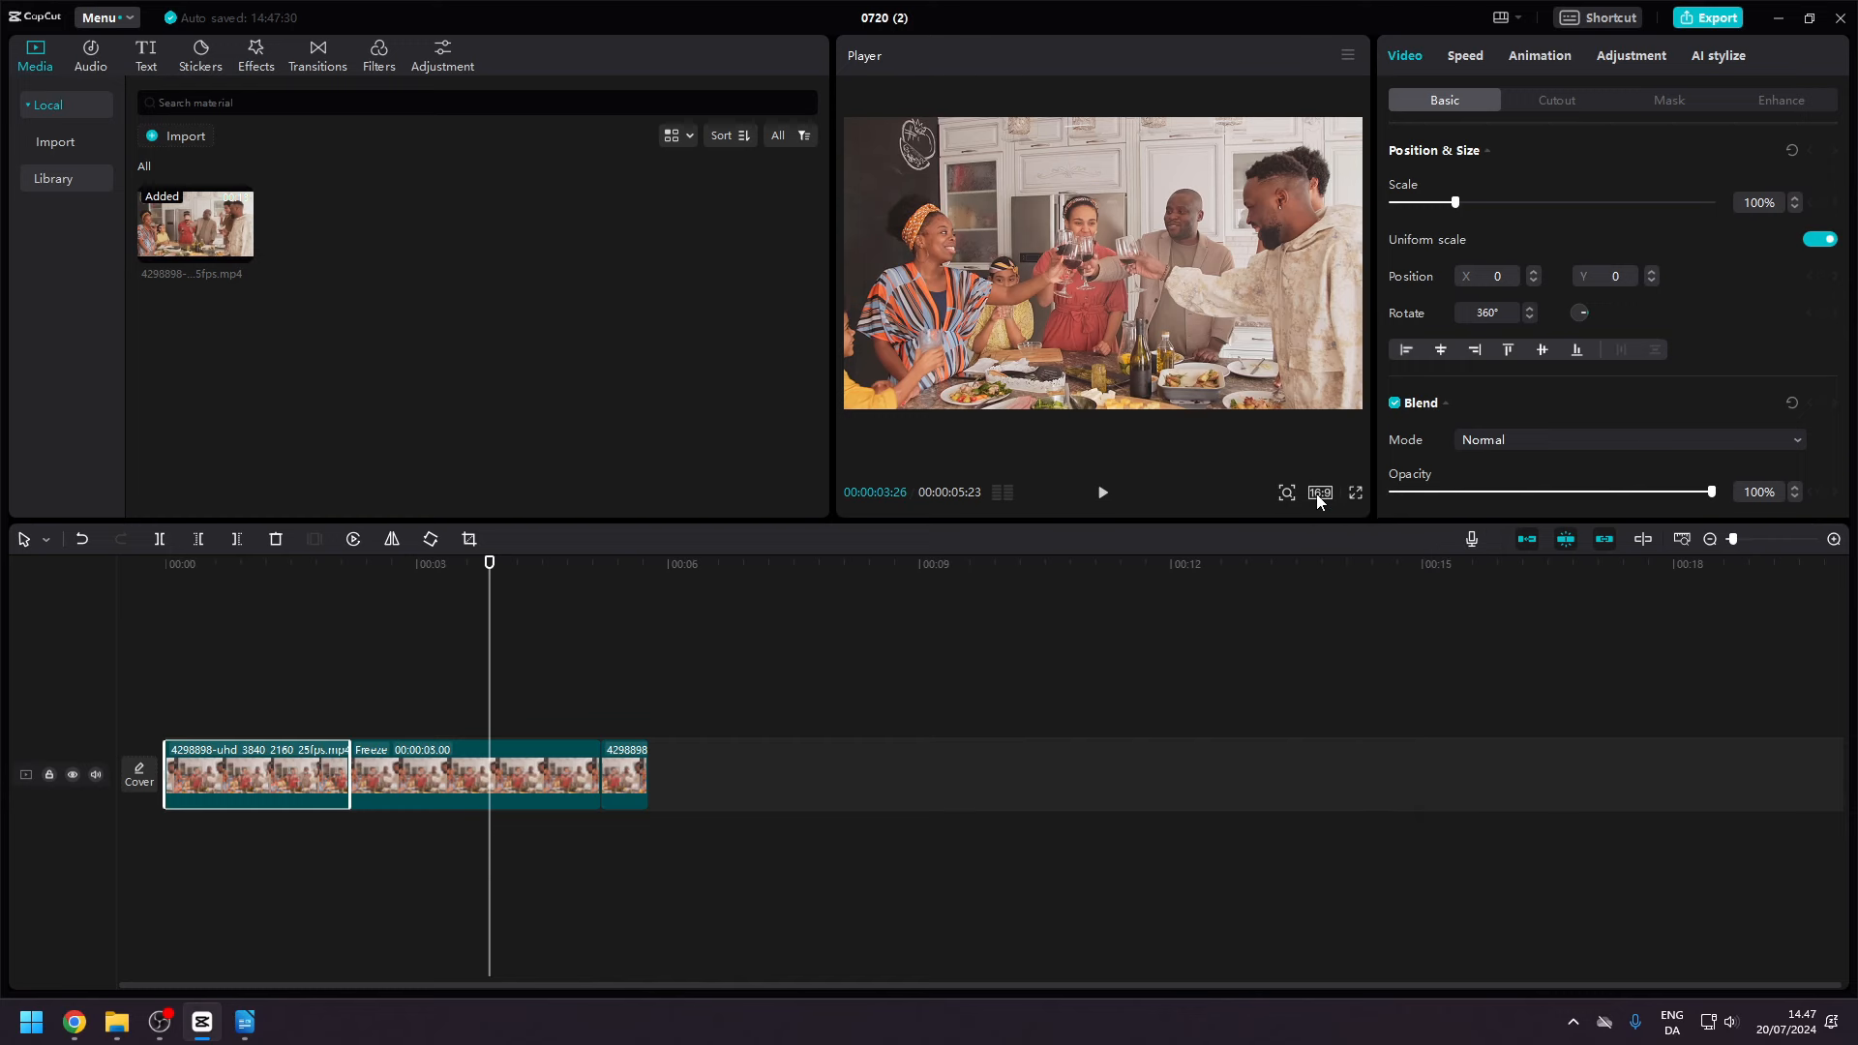
left_click(1318, 494)
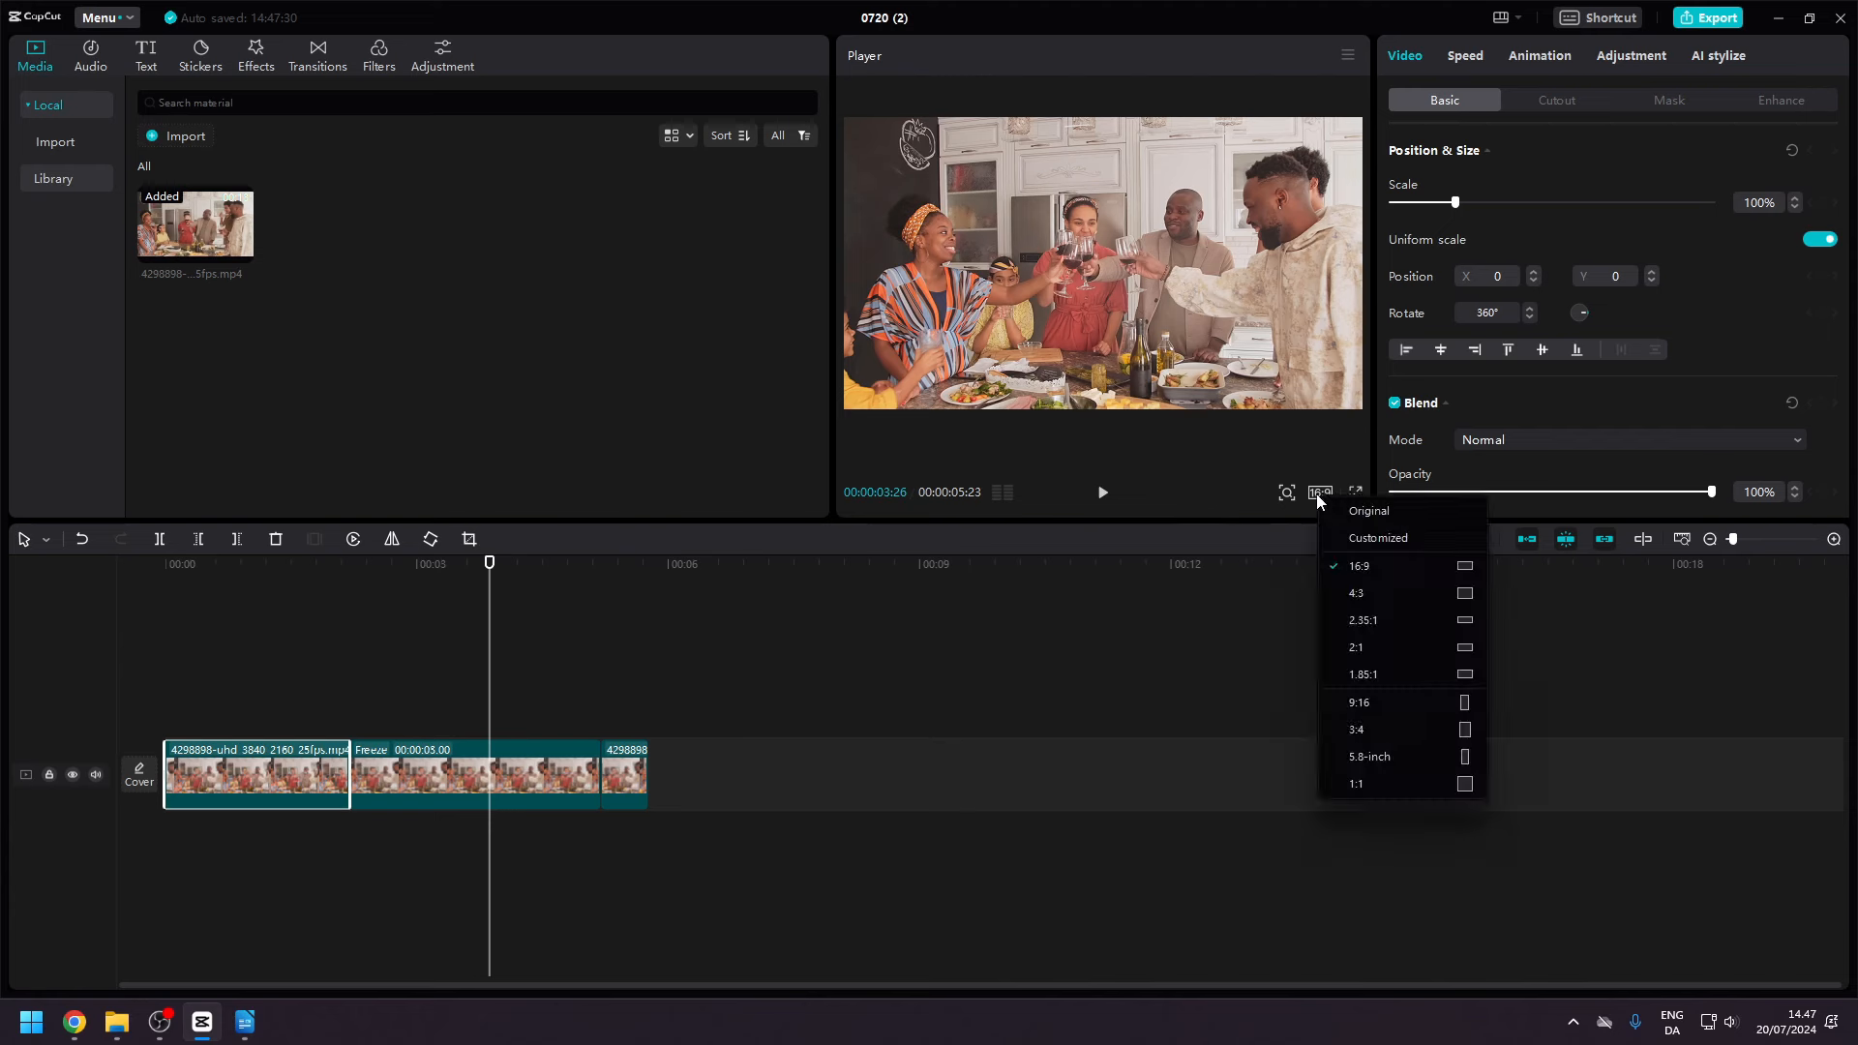
left_click(1386, 703)
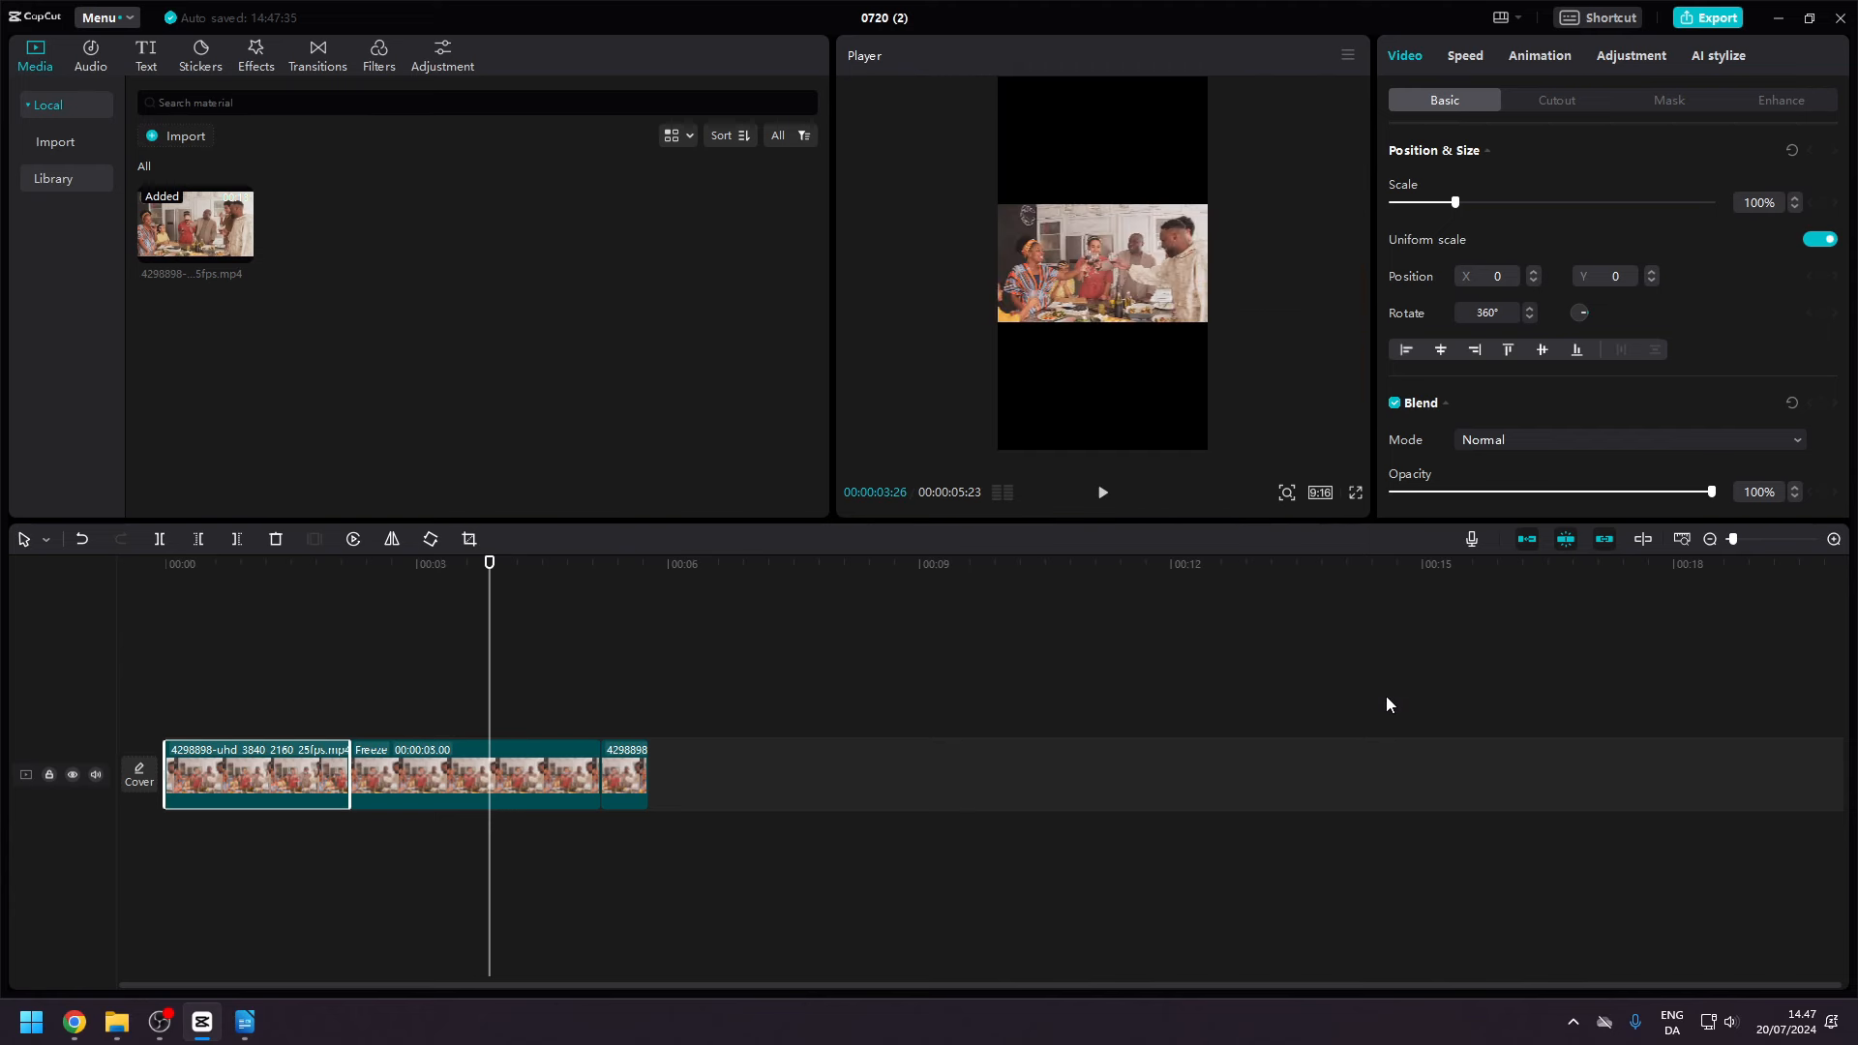
Scale the freeze frame to 315% to fill the vertical frame, shift it to X 2326 and play it back briefly.
left_click(1110, 277)
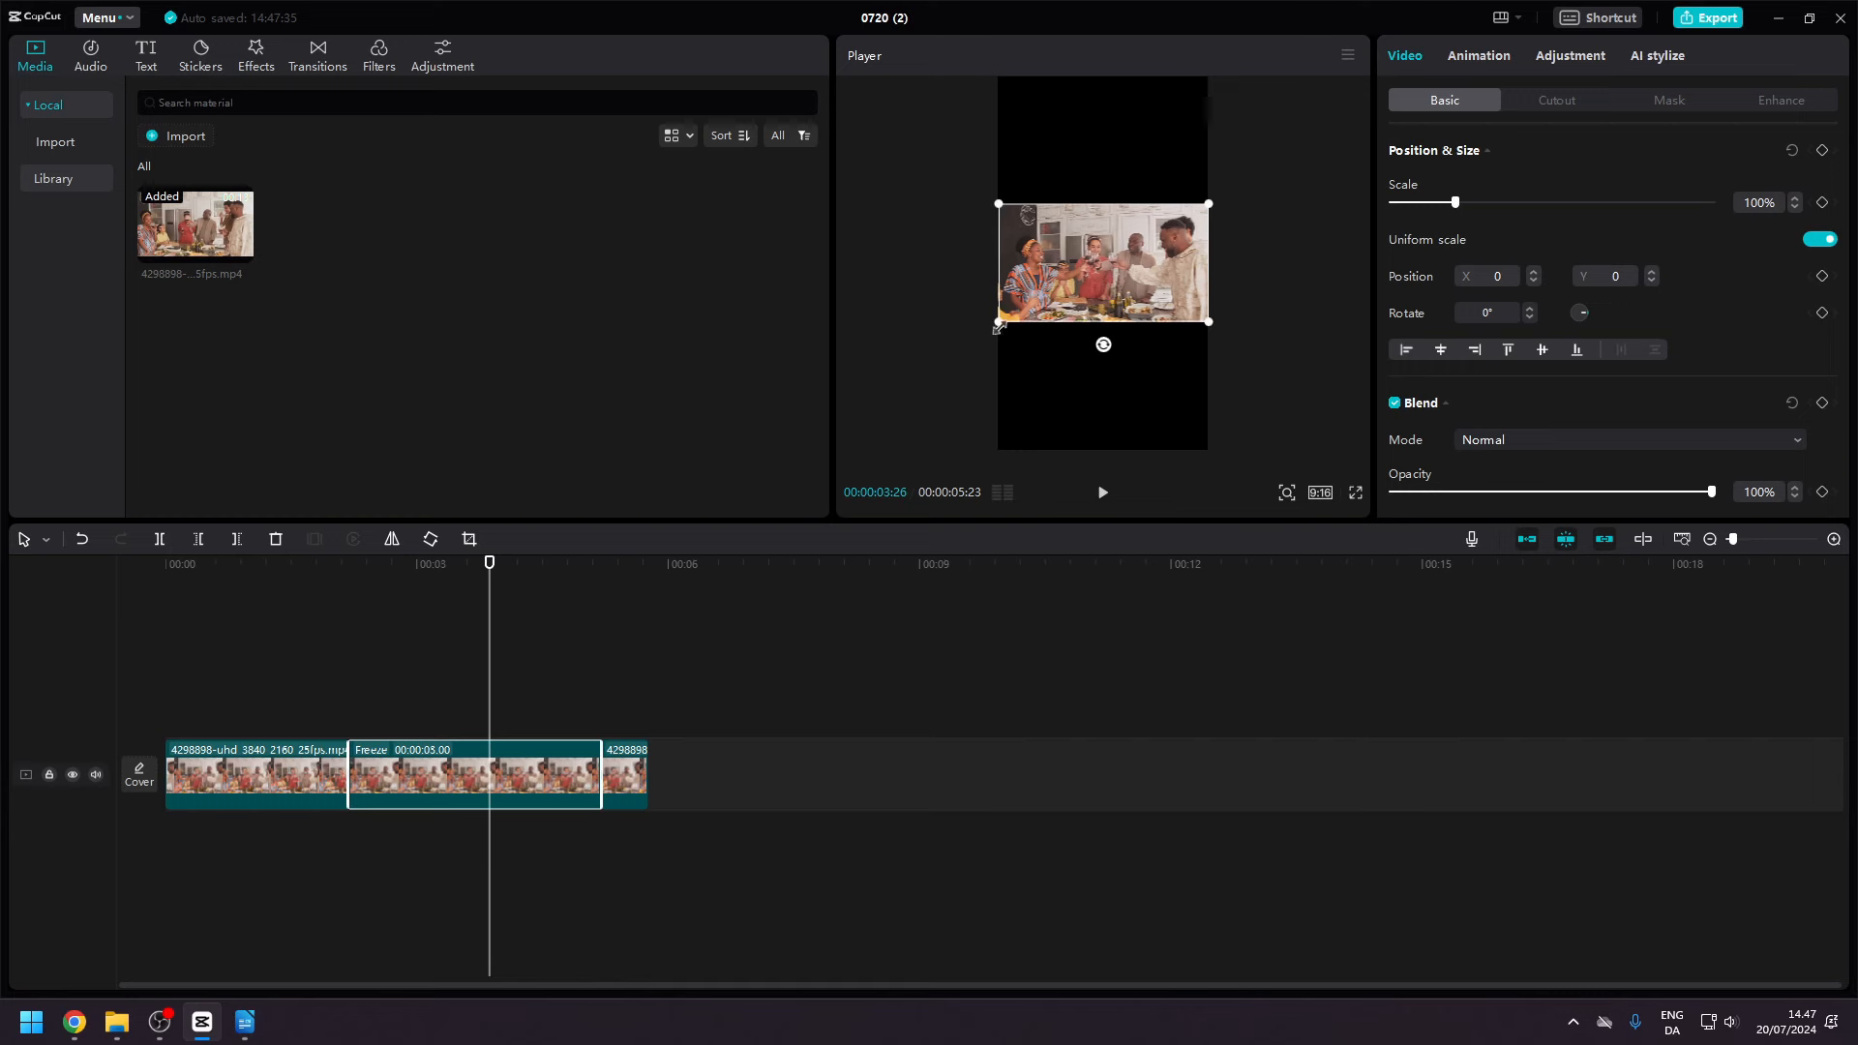
mouse_move(1103, 345)
left_mouse_down()
mouse_move(1077, 340)
mouse_move(1105, 347)
left_mouse_up()
left_click_drag(998, 321, 793, 681)
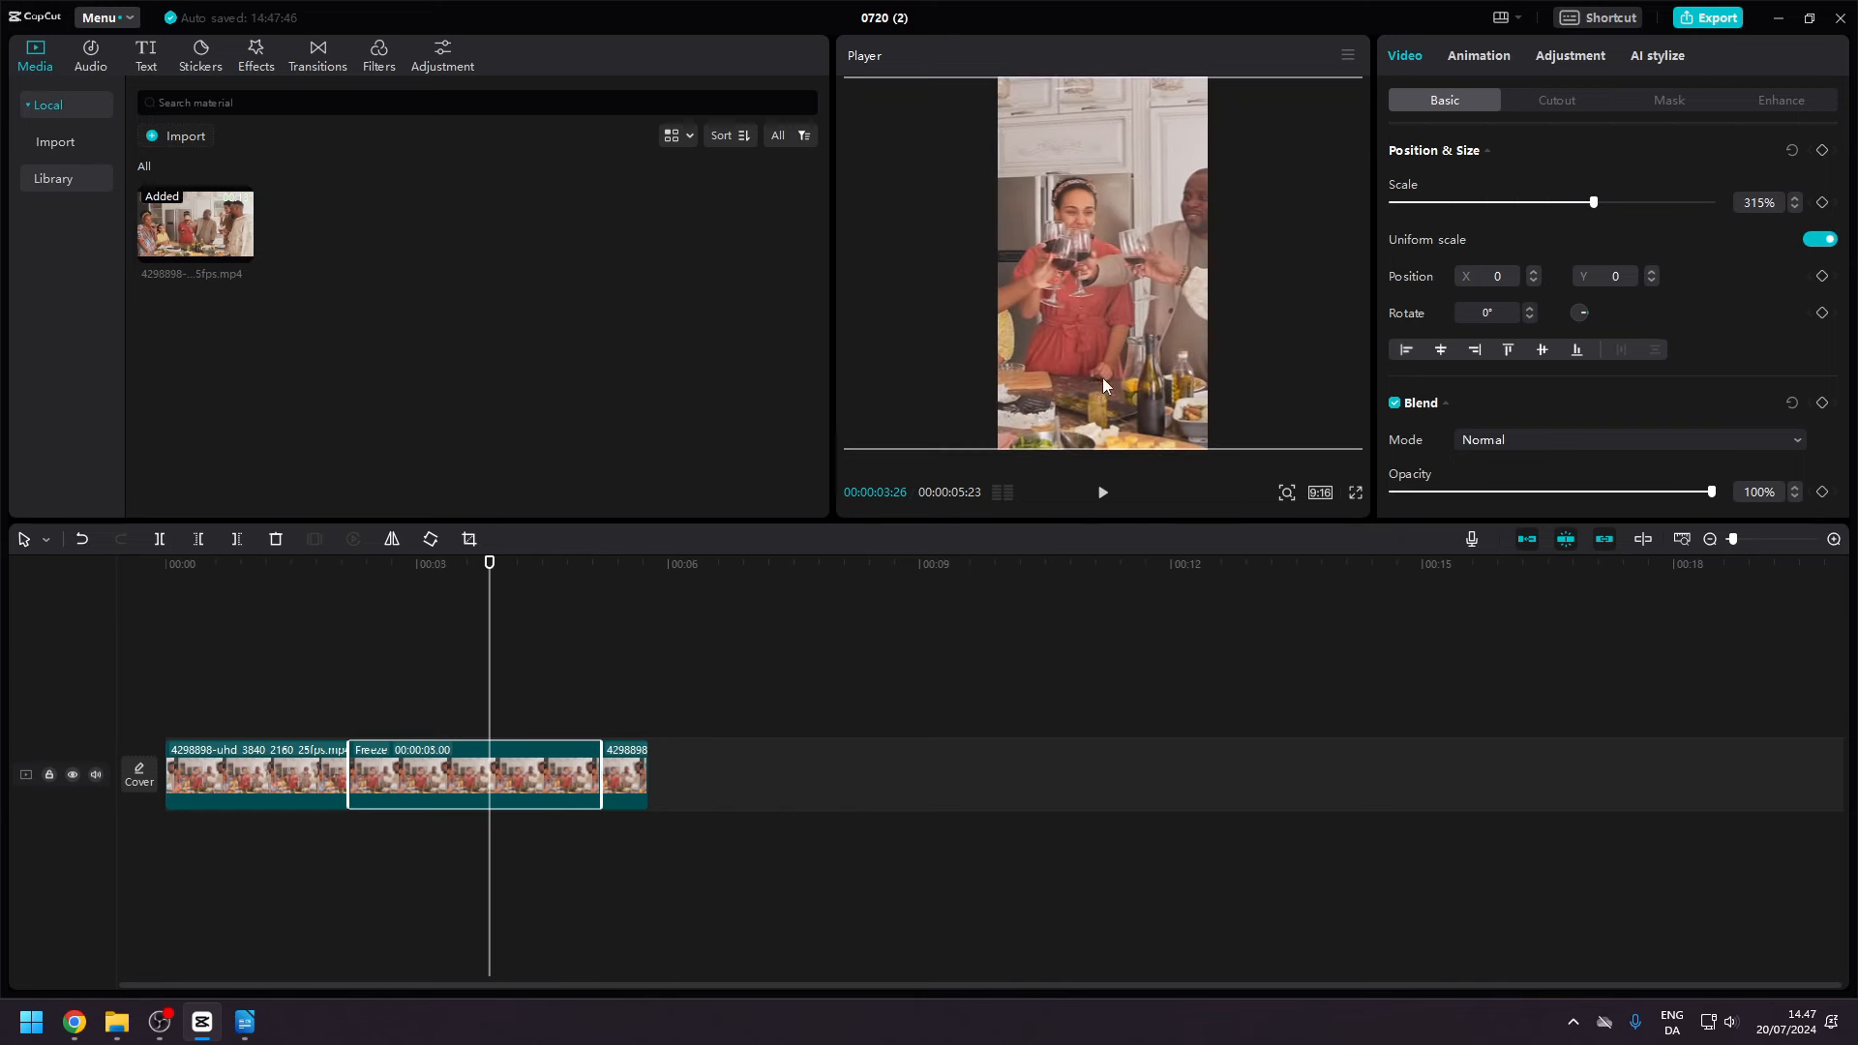
left_click_drag(1103, 382, 1326, 375)
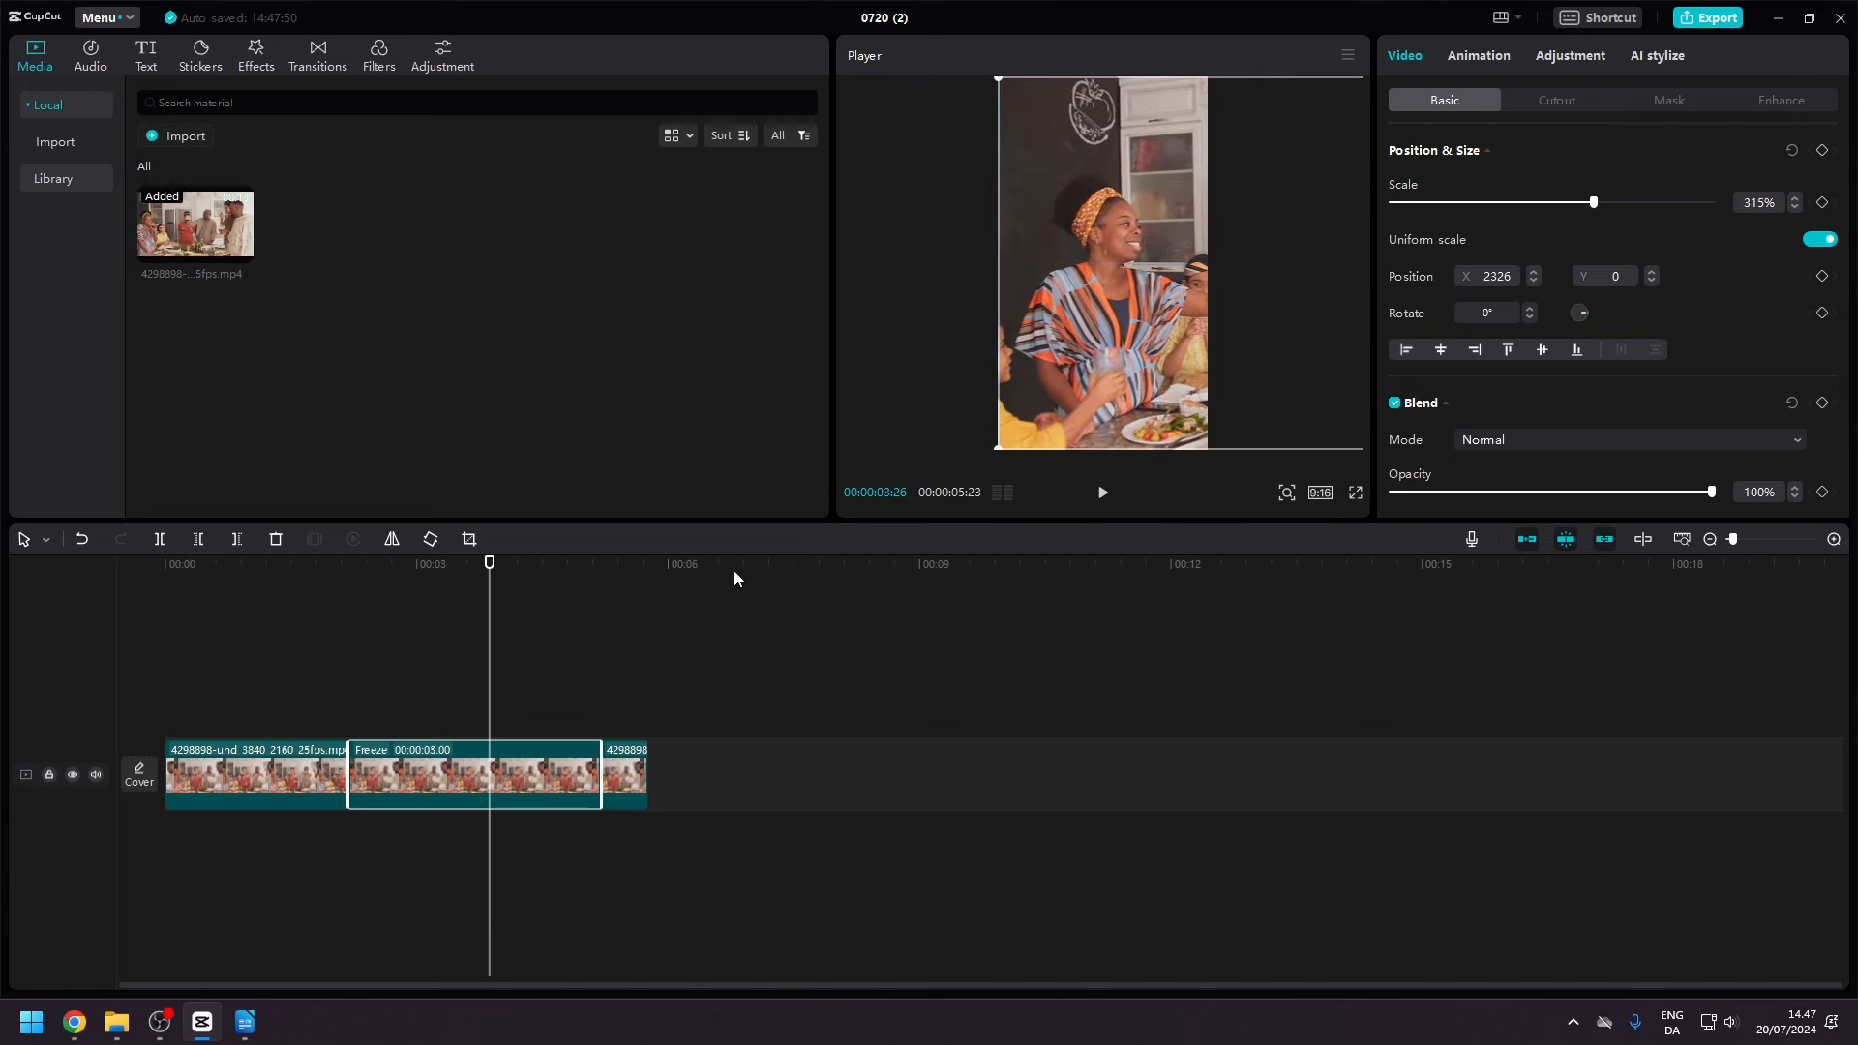
key("space")
key("space")
Return the project to the 16:9 ratio, scale down the freeze frame and reposition it so it fills the frame.
left_click(1320, 492)
left_click(1327, 580)
left_click_drag(1093, 106, 1177, 521)
left_click_drag(929, 216, 1216, 381)
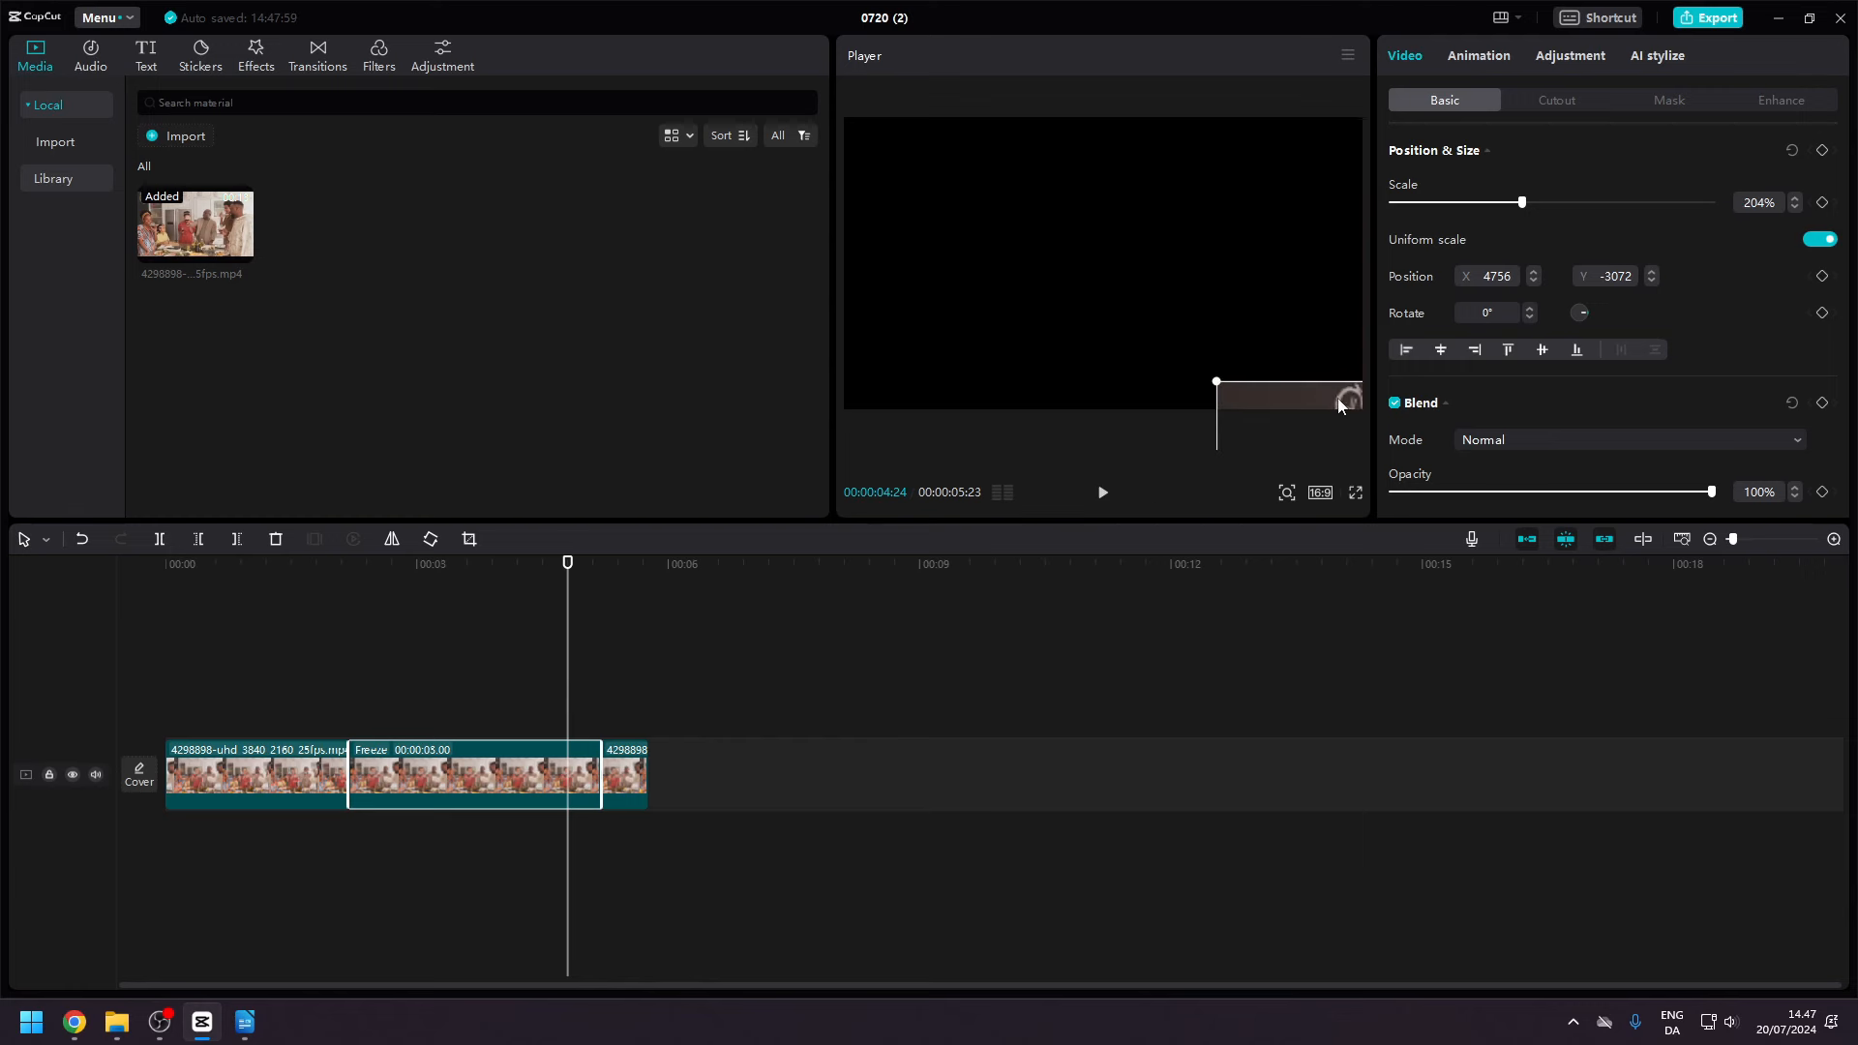
left_click_drag(1338, 407, 994, 137)
left_click_drag(872, 112, 1134, 260)
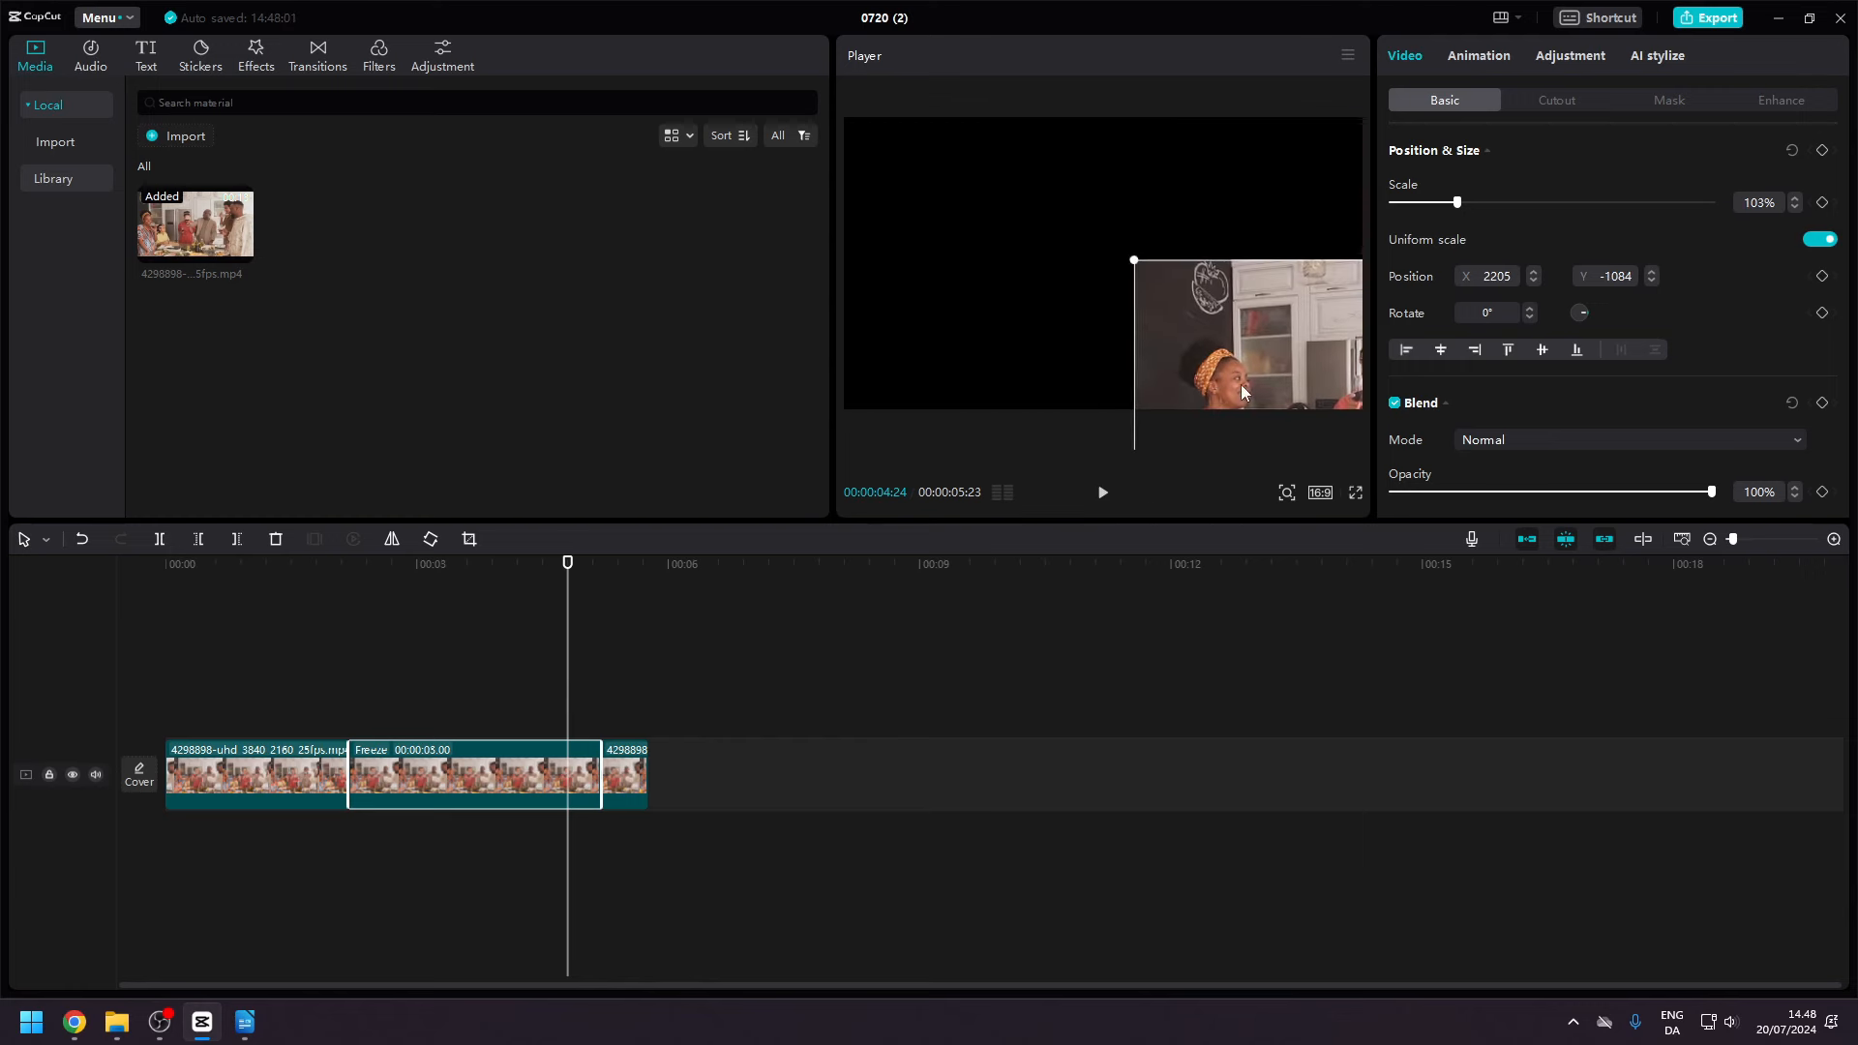
left_click_drag(1242, 391, 950, 237)
left_click_drag(845, 412, 851, 408)
left_click_drag(902, 343, 901, 340)
Play the timeline from the start in full screen and exit the full-screen preview.
left_click(1355, 495)
left_click(852, 959)
left_click(670, 959)
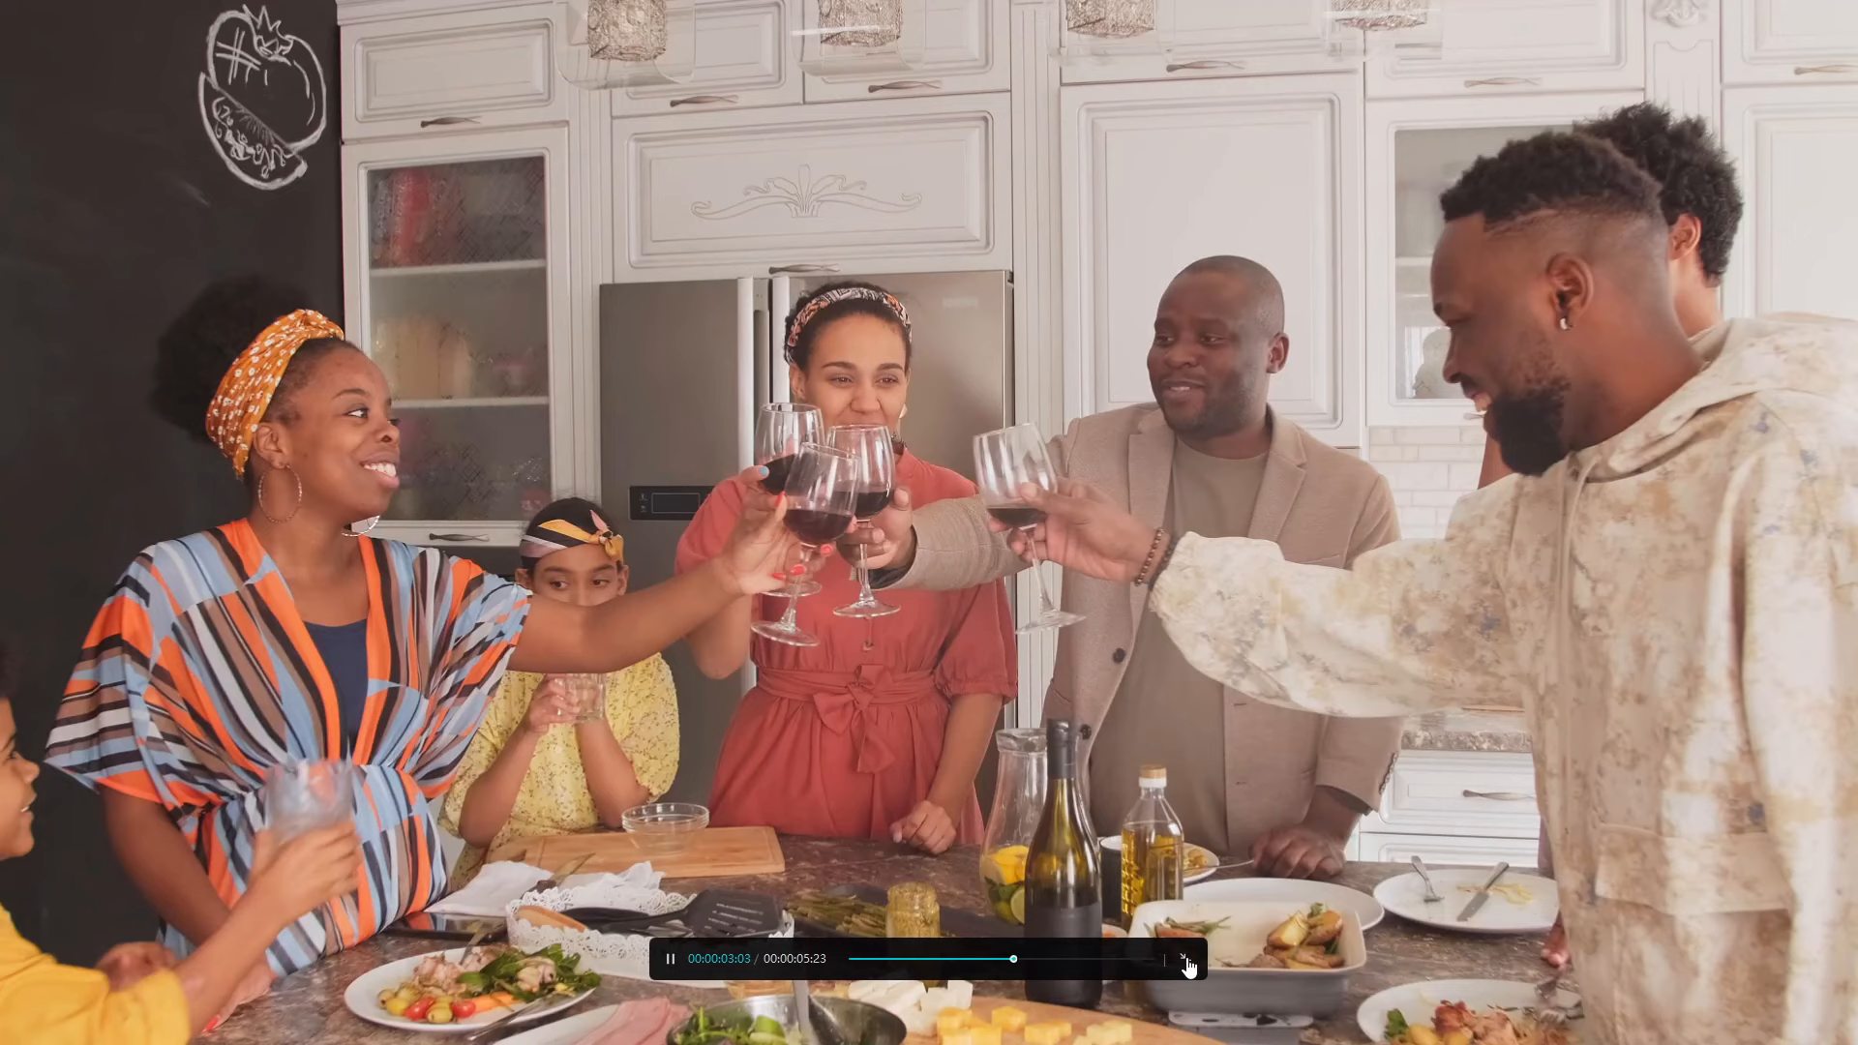
left_click(1188, 963)
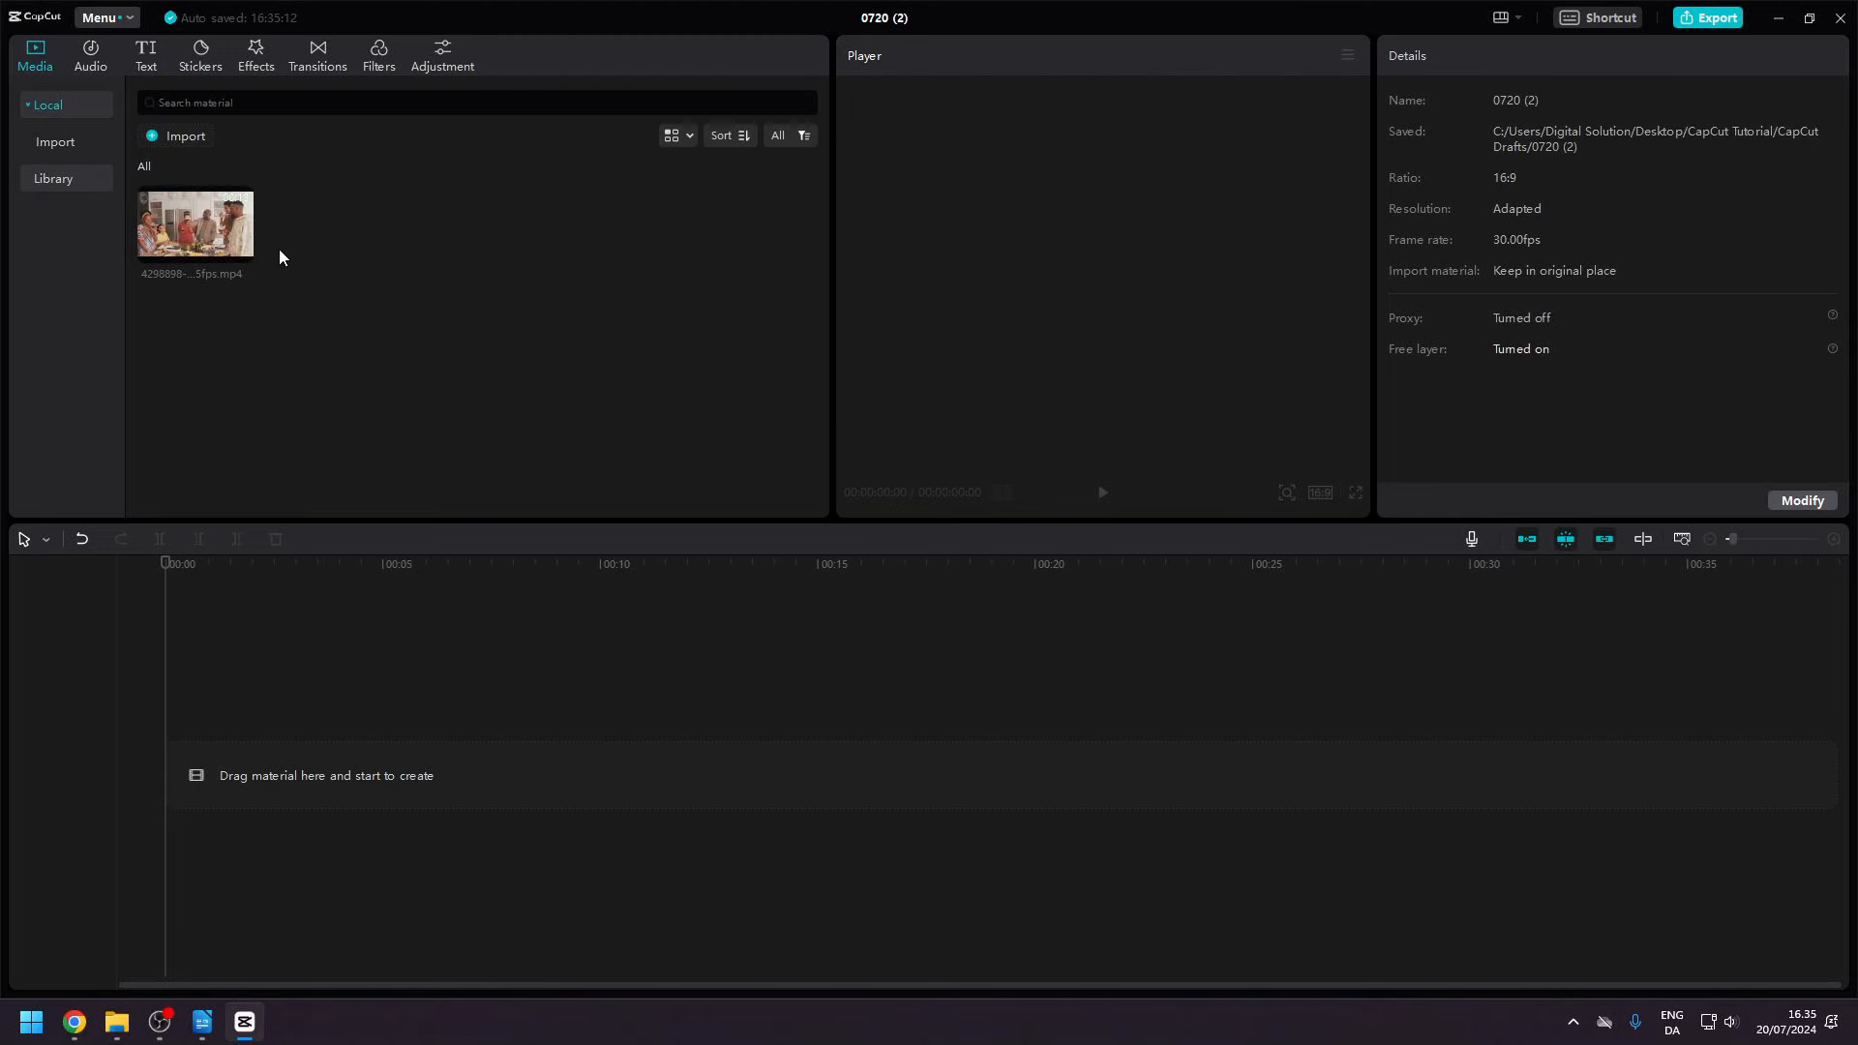
Add the imported video to the empty timeline and split it with the blade at about 2 s and 9 s.
left_click_drag(227, 242, 174, 765)
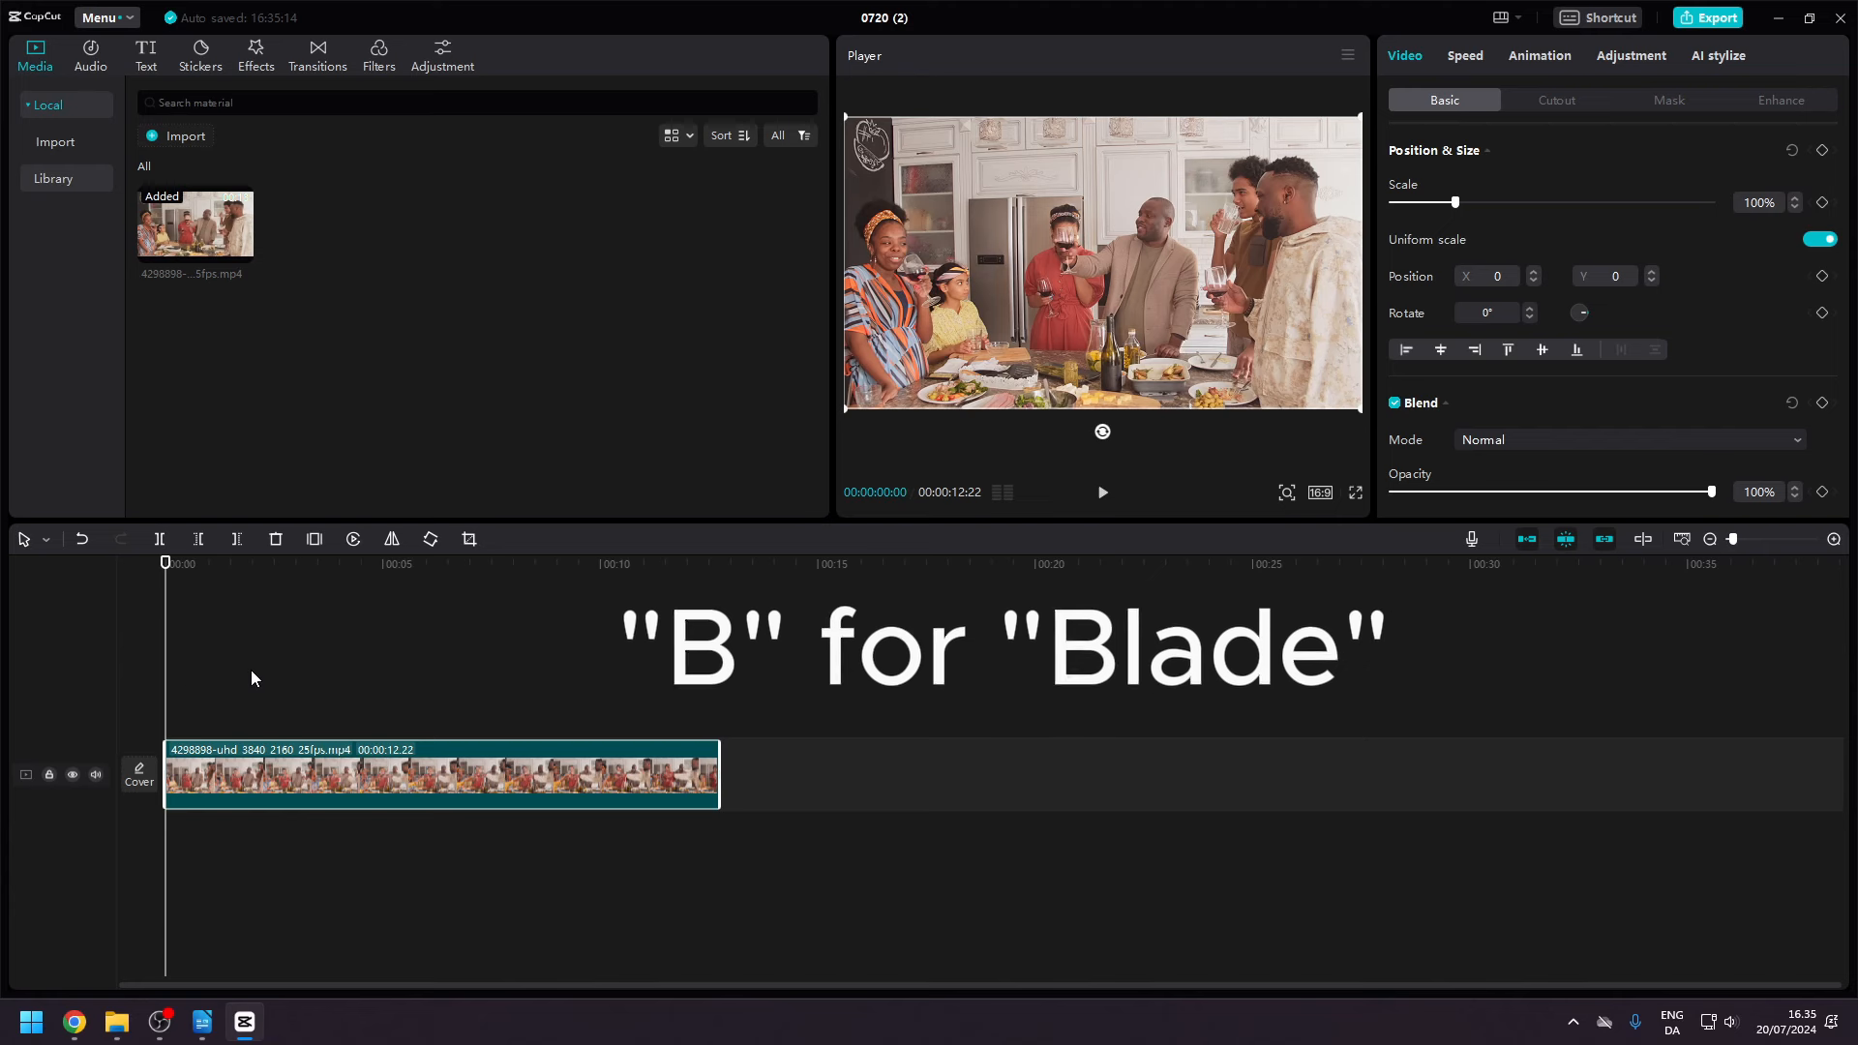
key("b")
left_click(242, 783)
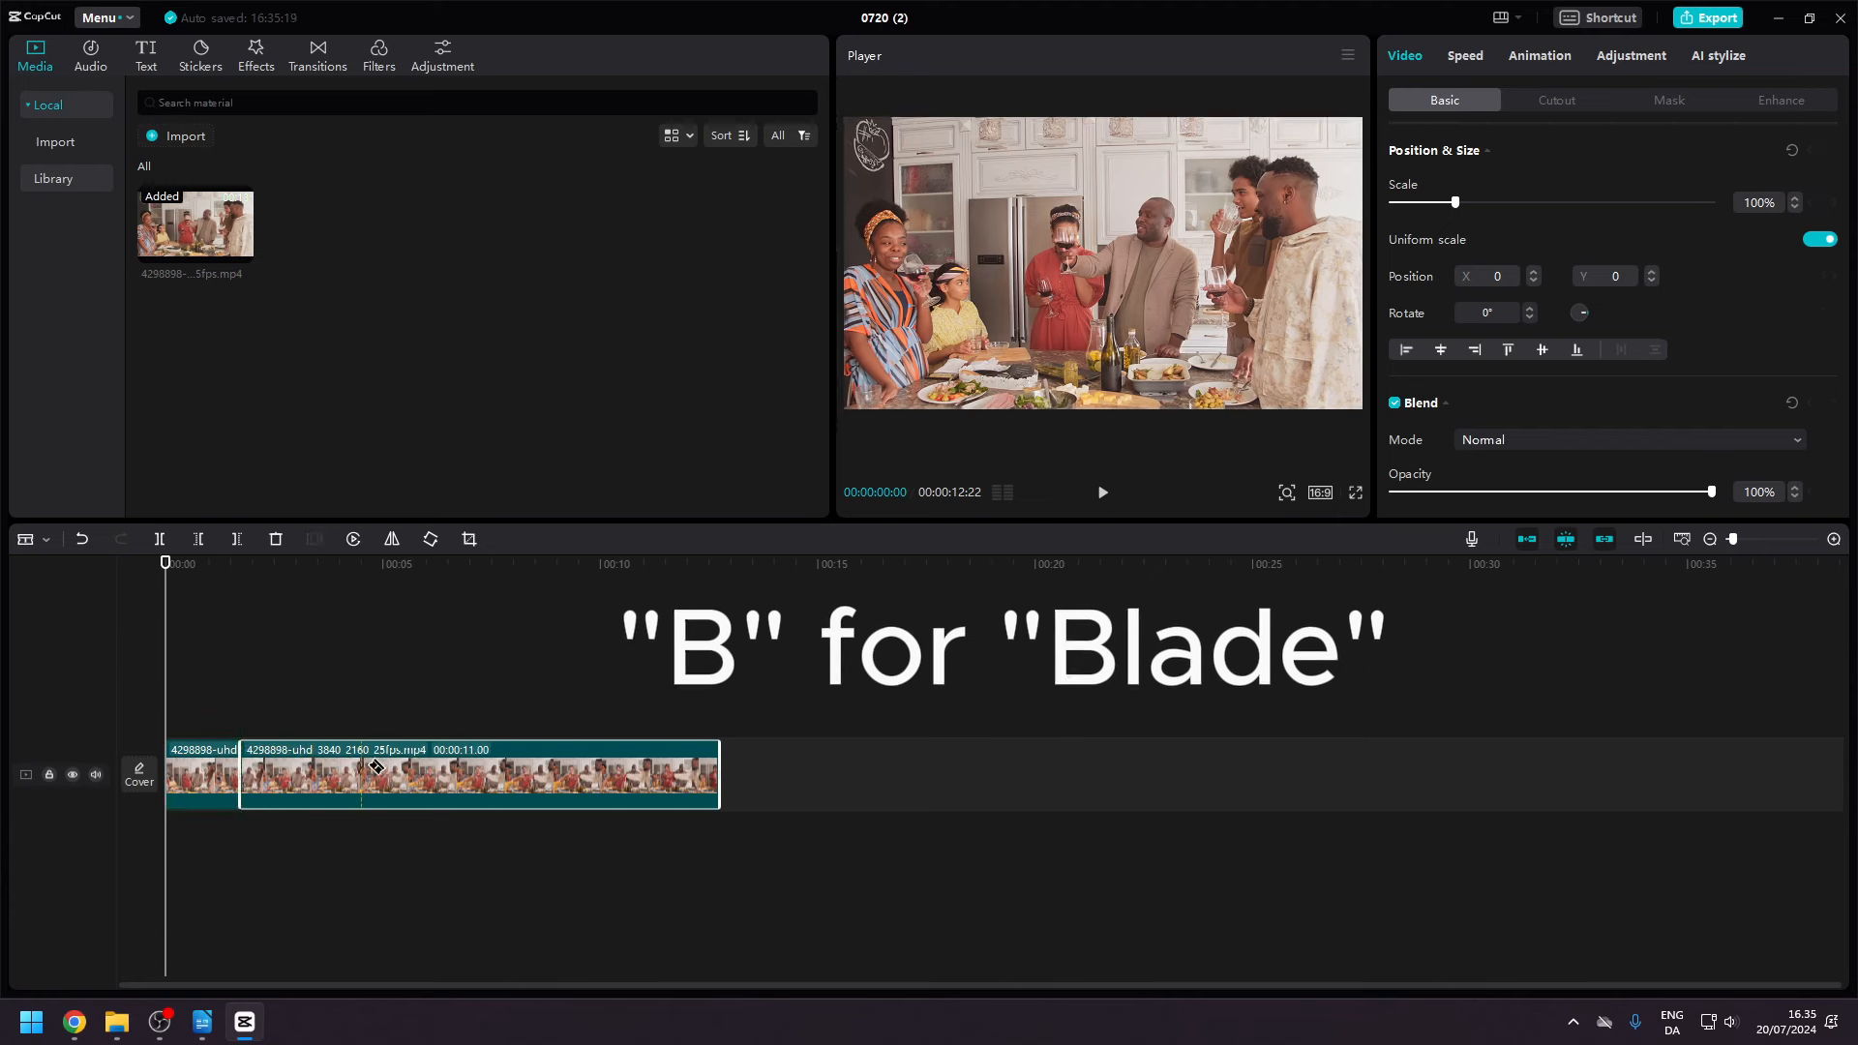
left_click(550, 774)
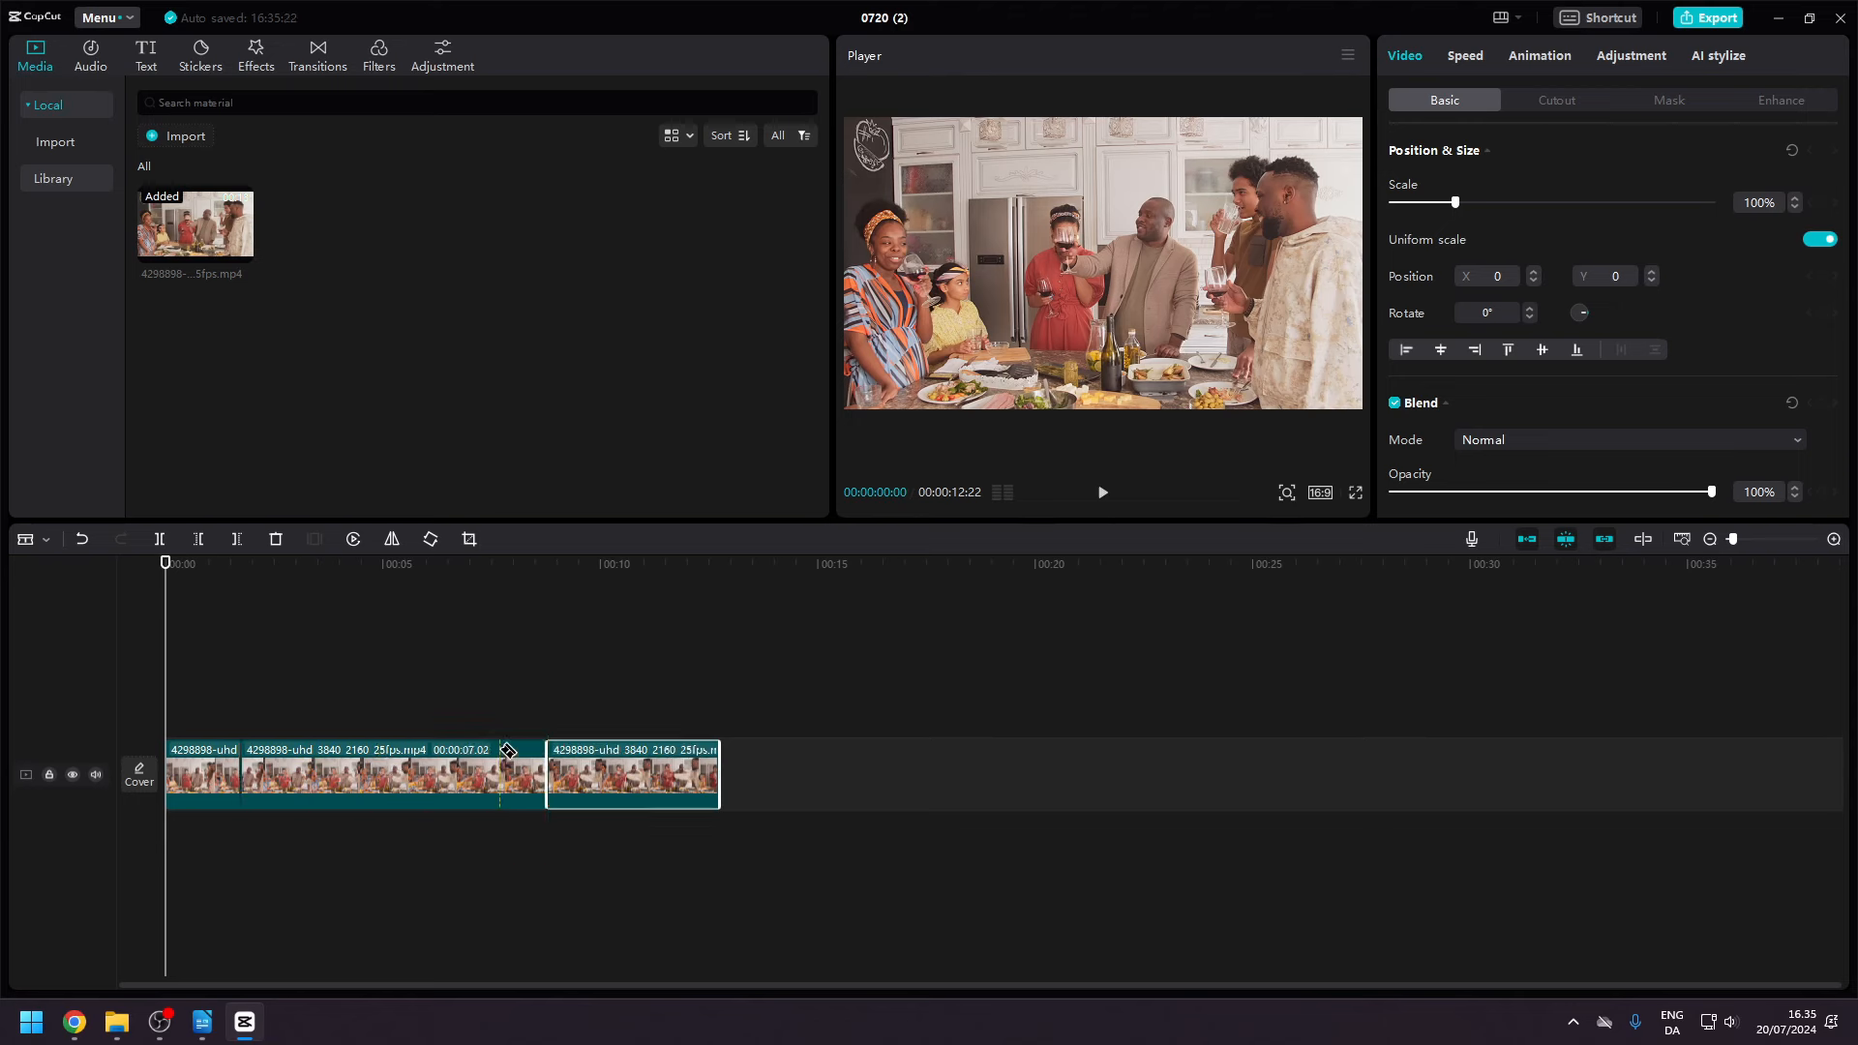
key("a")
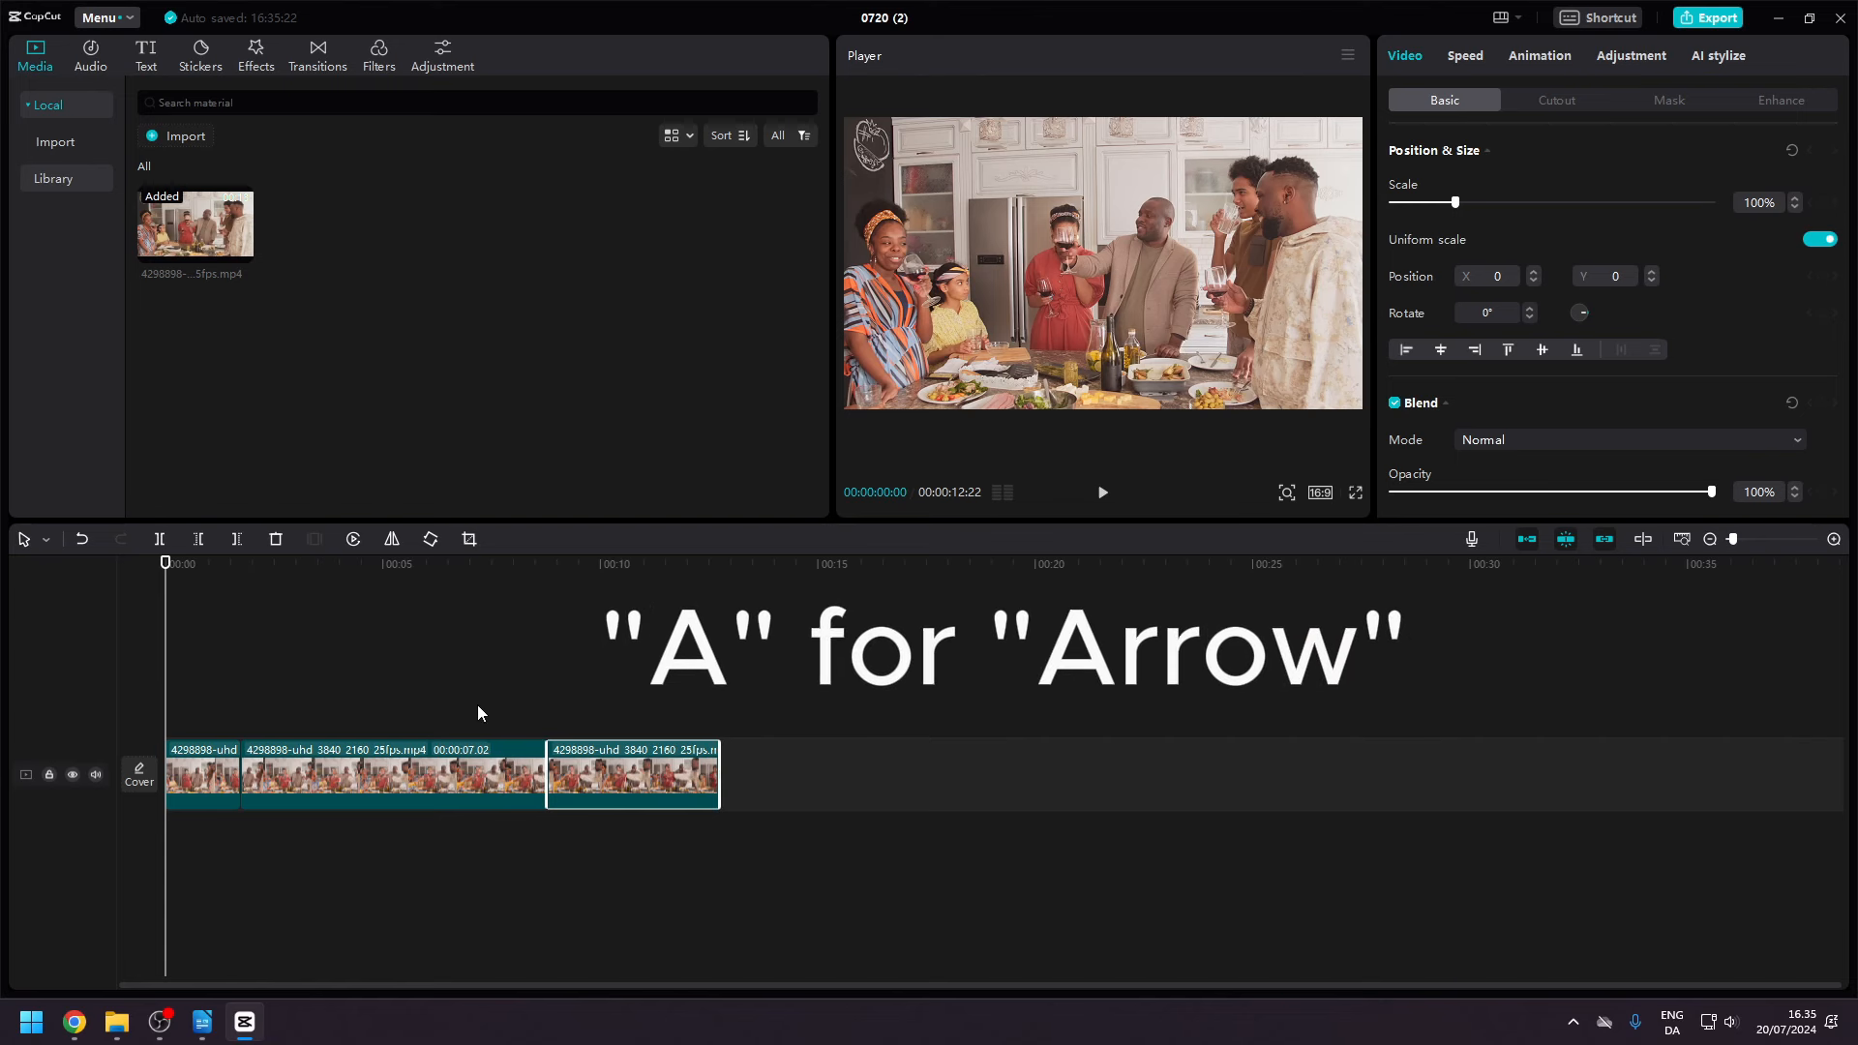
Switch the timeline cursor to the Split tool and back to Select.
left_click(41, 542)
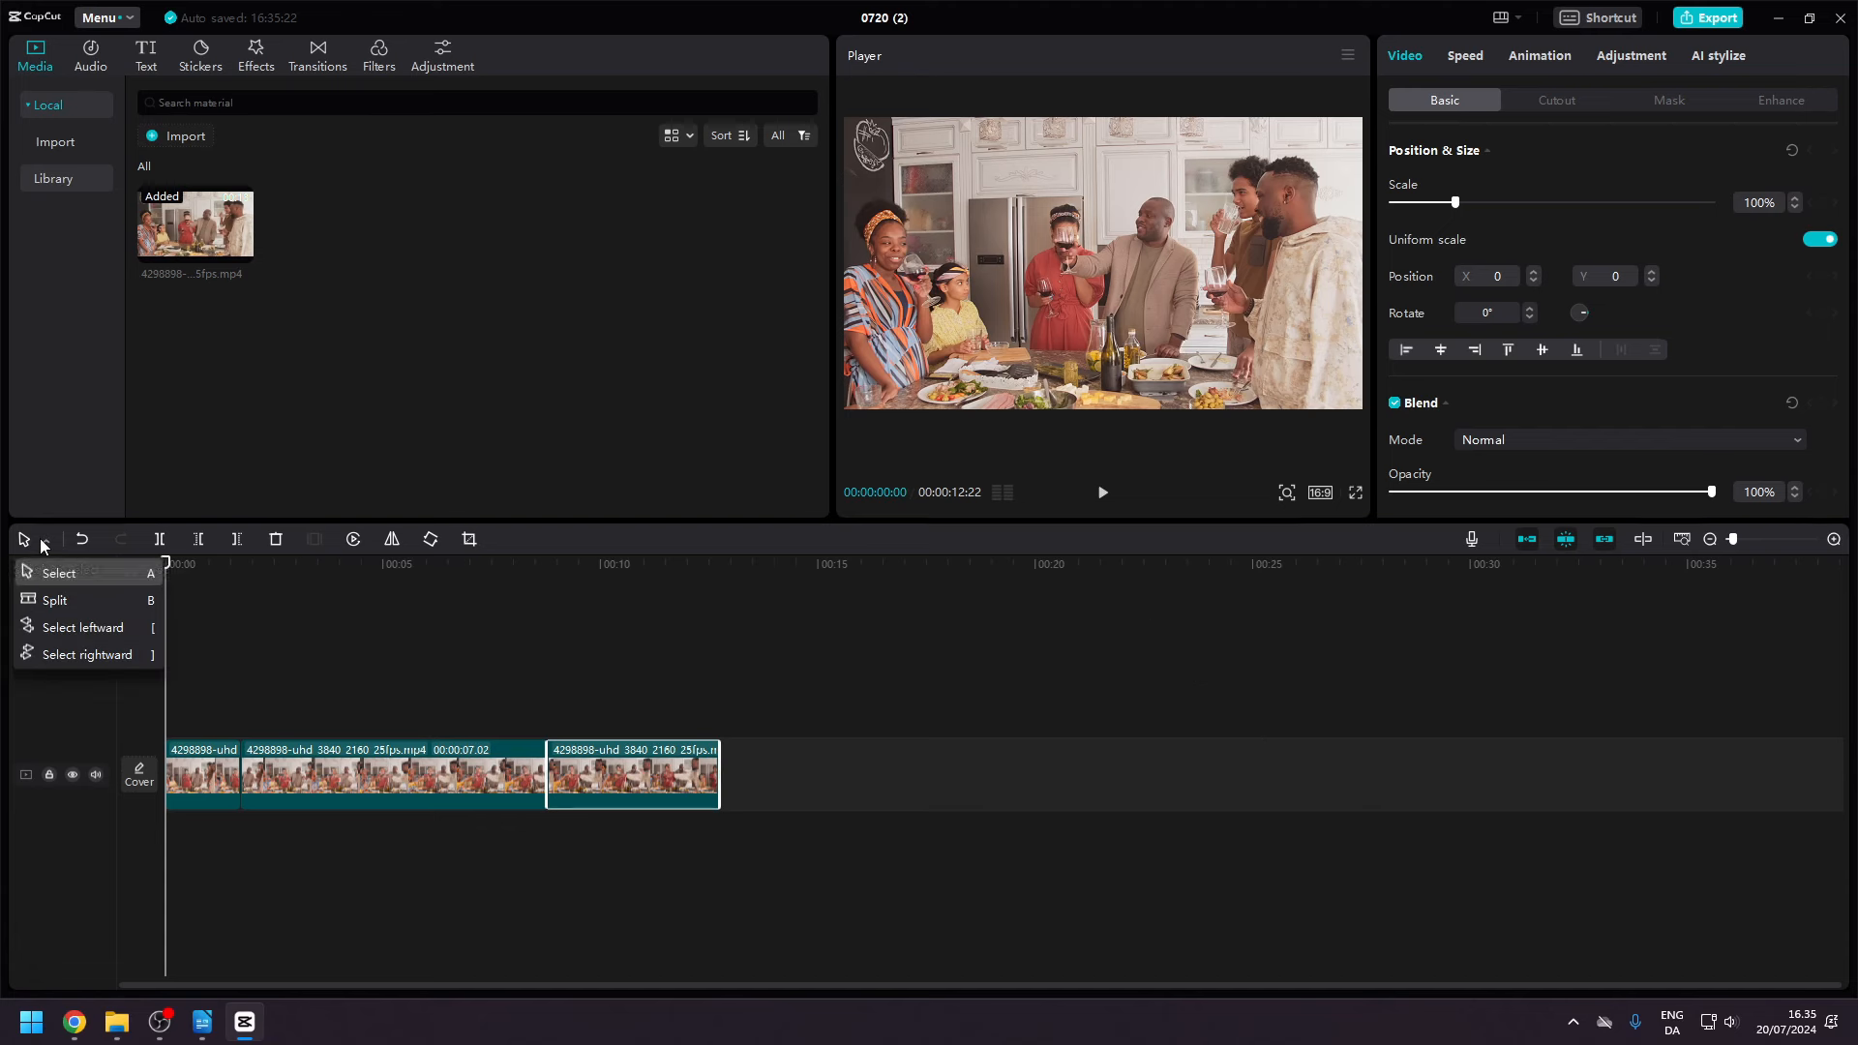
left_click(87, 597)
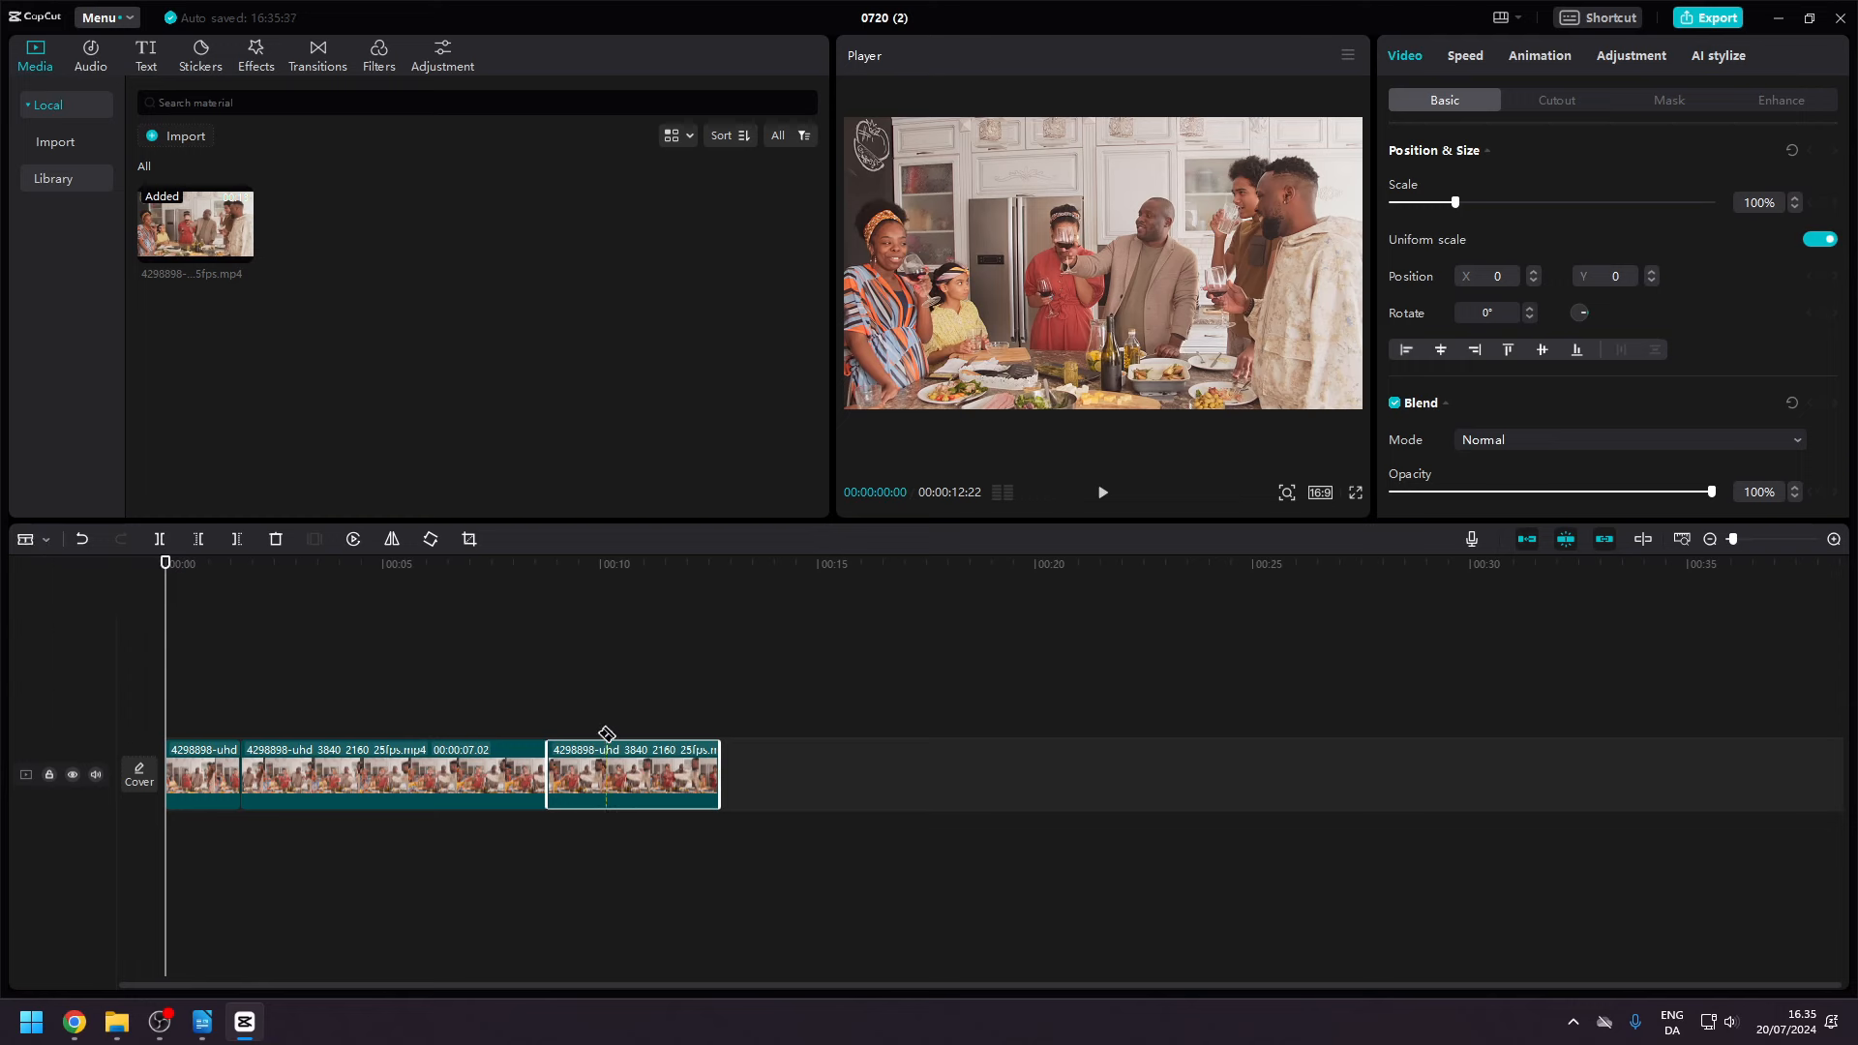
key("a")
Reorder the segments so the first and last swap places around the longest one.
left_click_drag(329, 770, 701, 766)
left_click(595, 769)
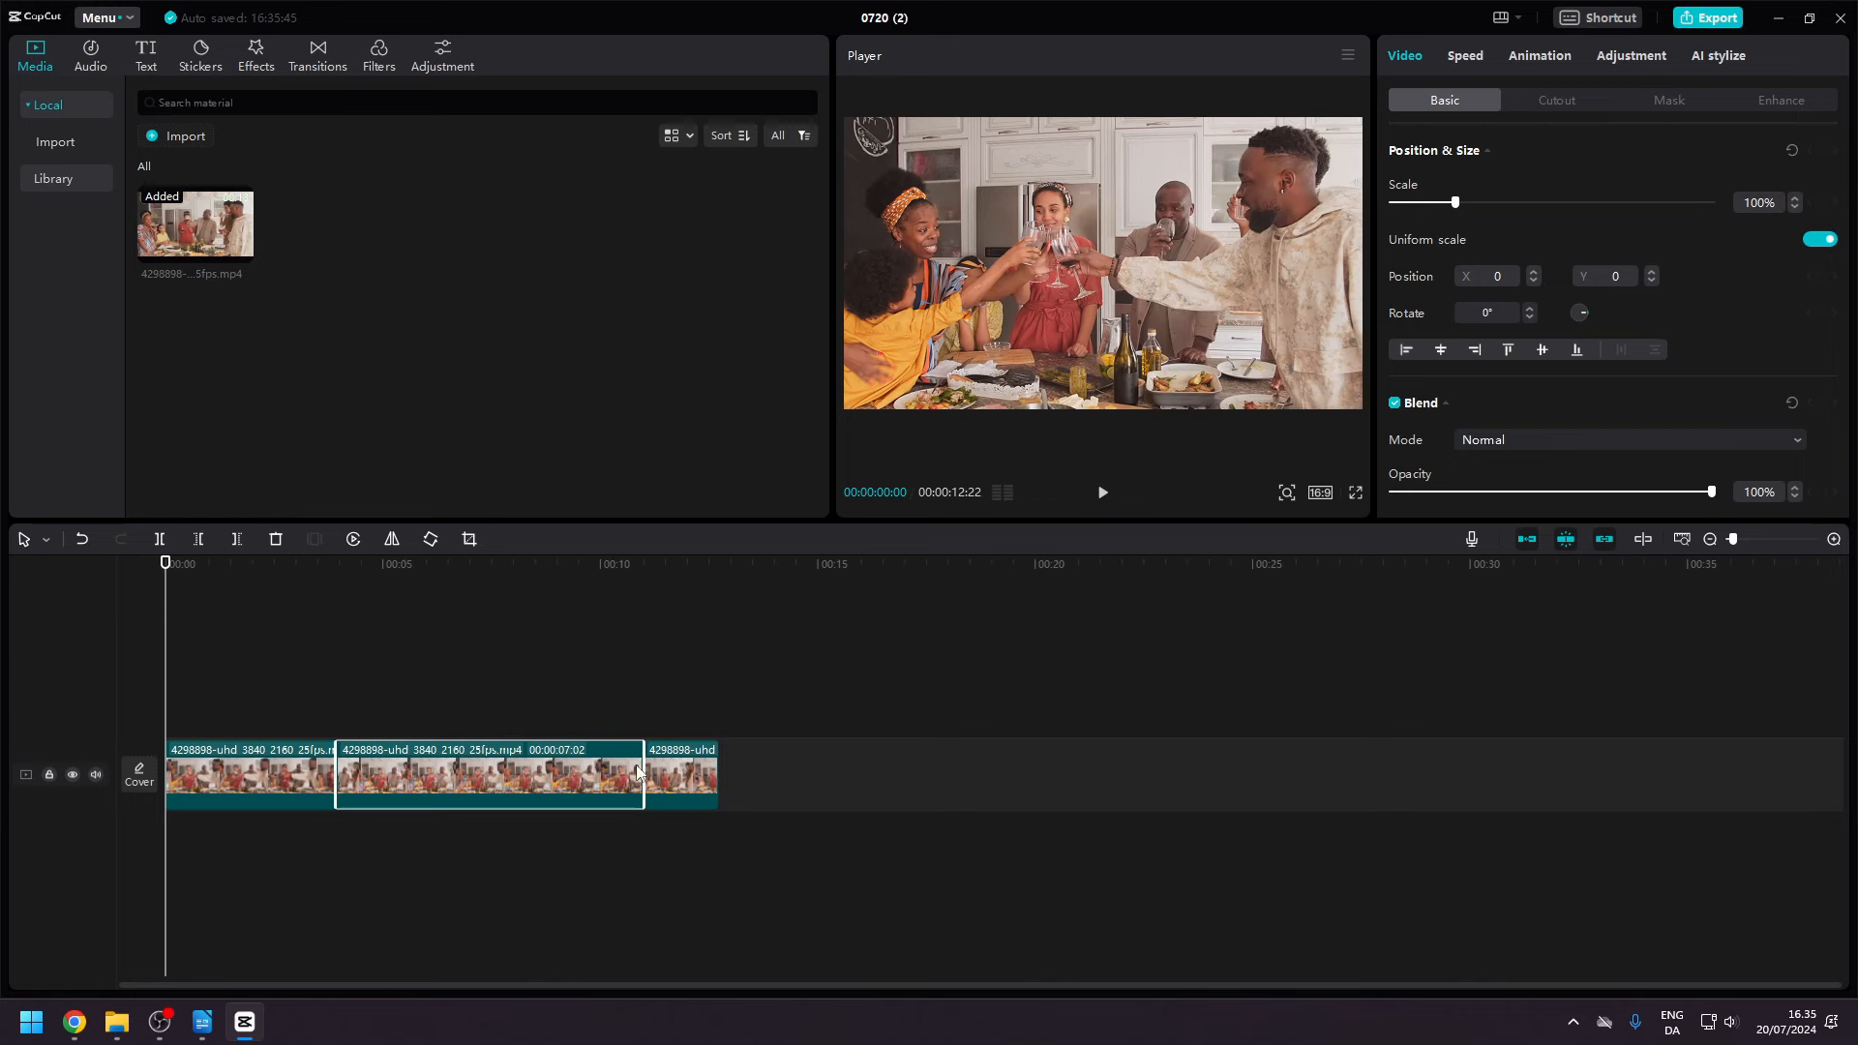
Trim both ends of the middle segment to about 00:00:04:18 and extend the last segment's end to about 00:00:07:01.
left_click_drag(638, 766, 592, 767)
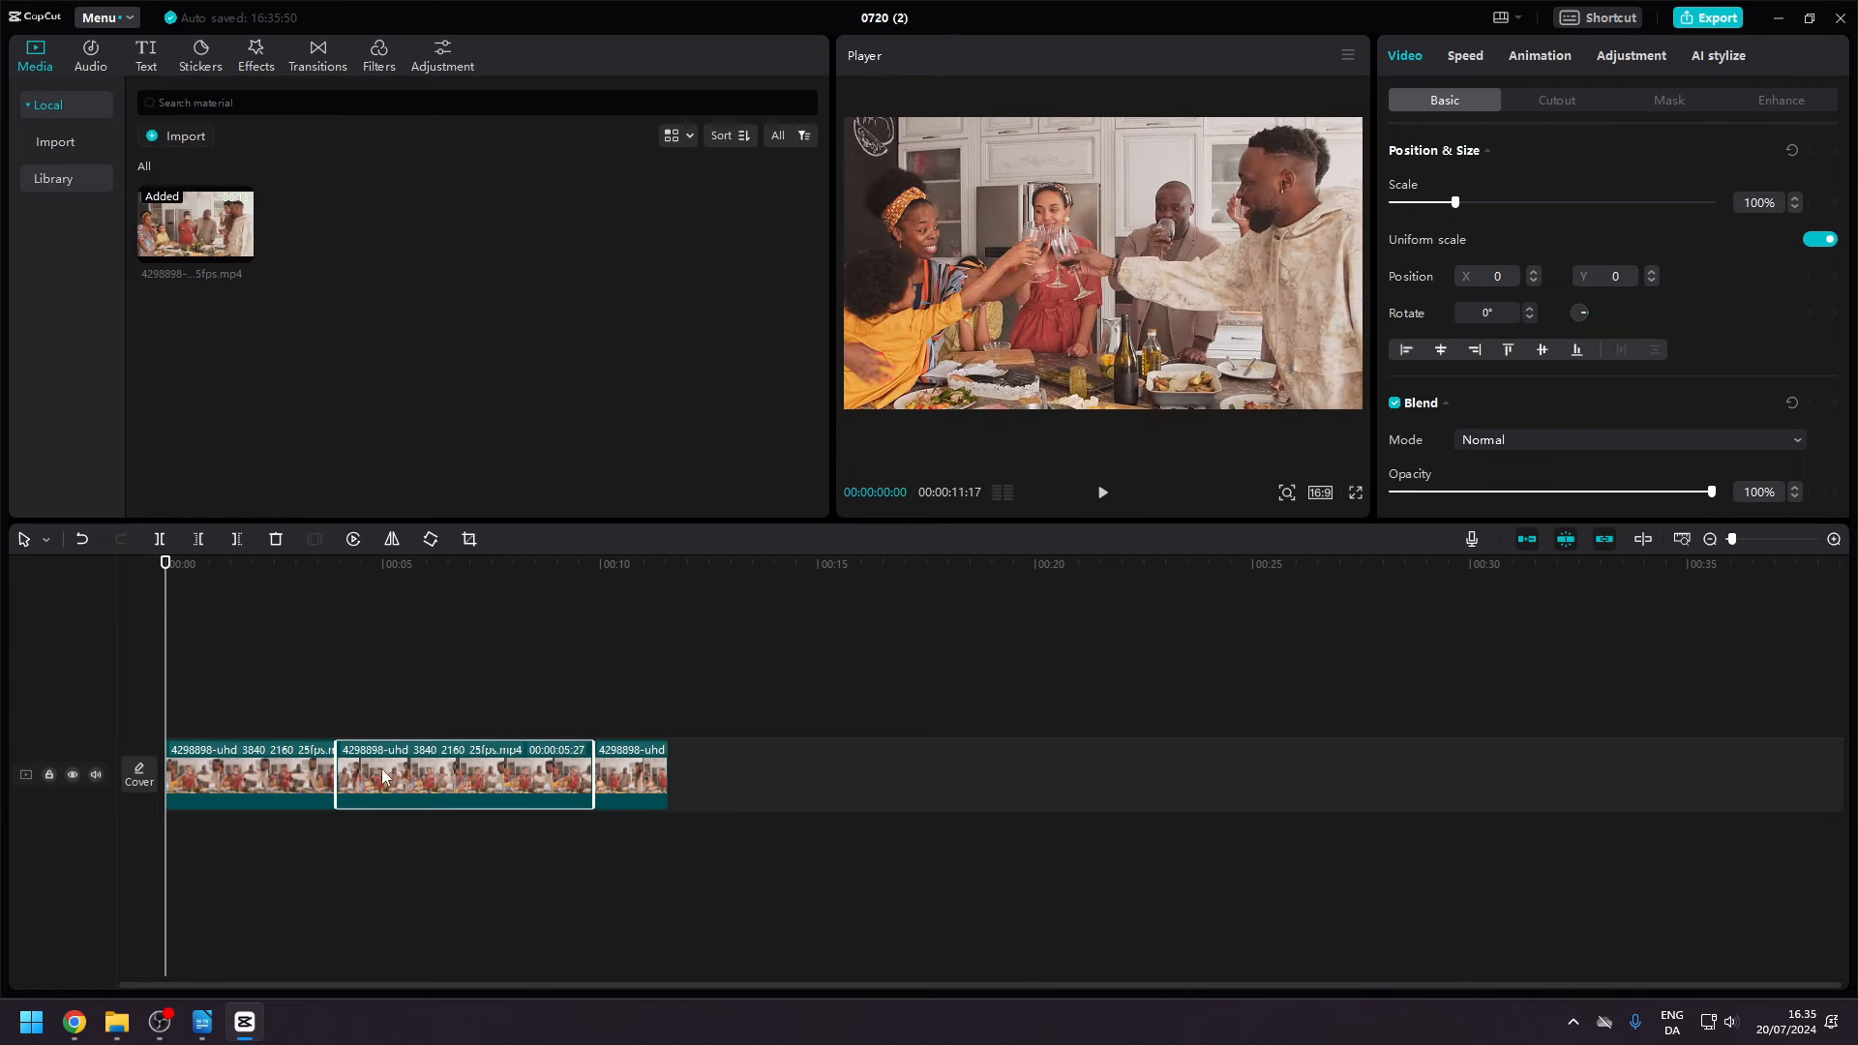
left_click(329, 774)
left_click_drag(344, 771, 396, 771)
left_click(293, 768)
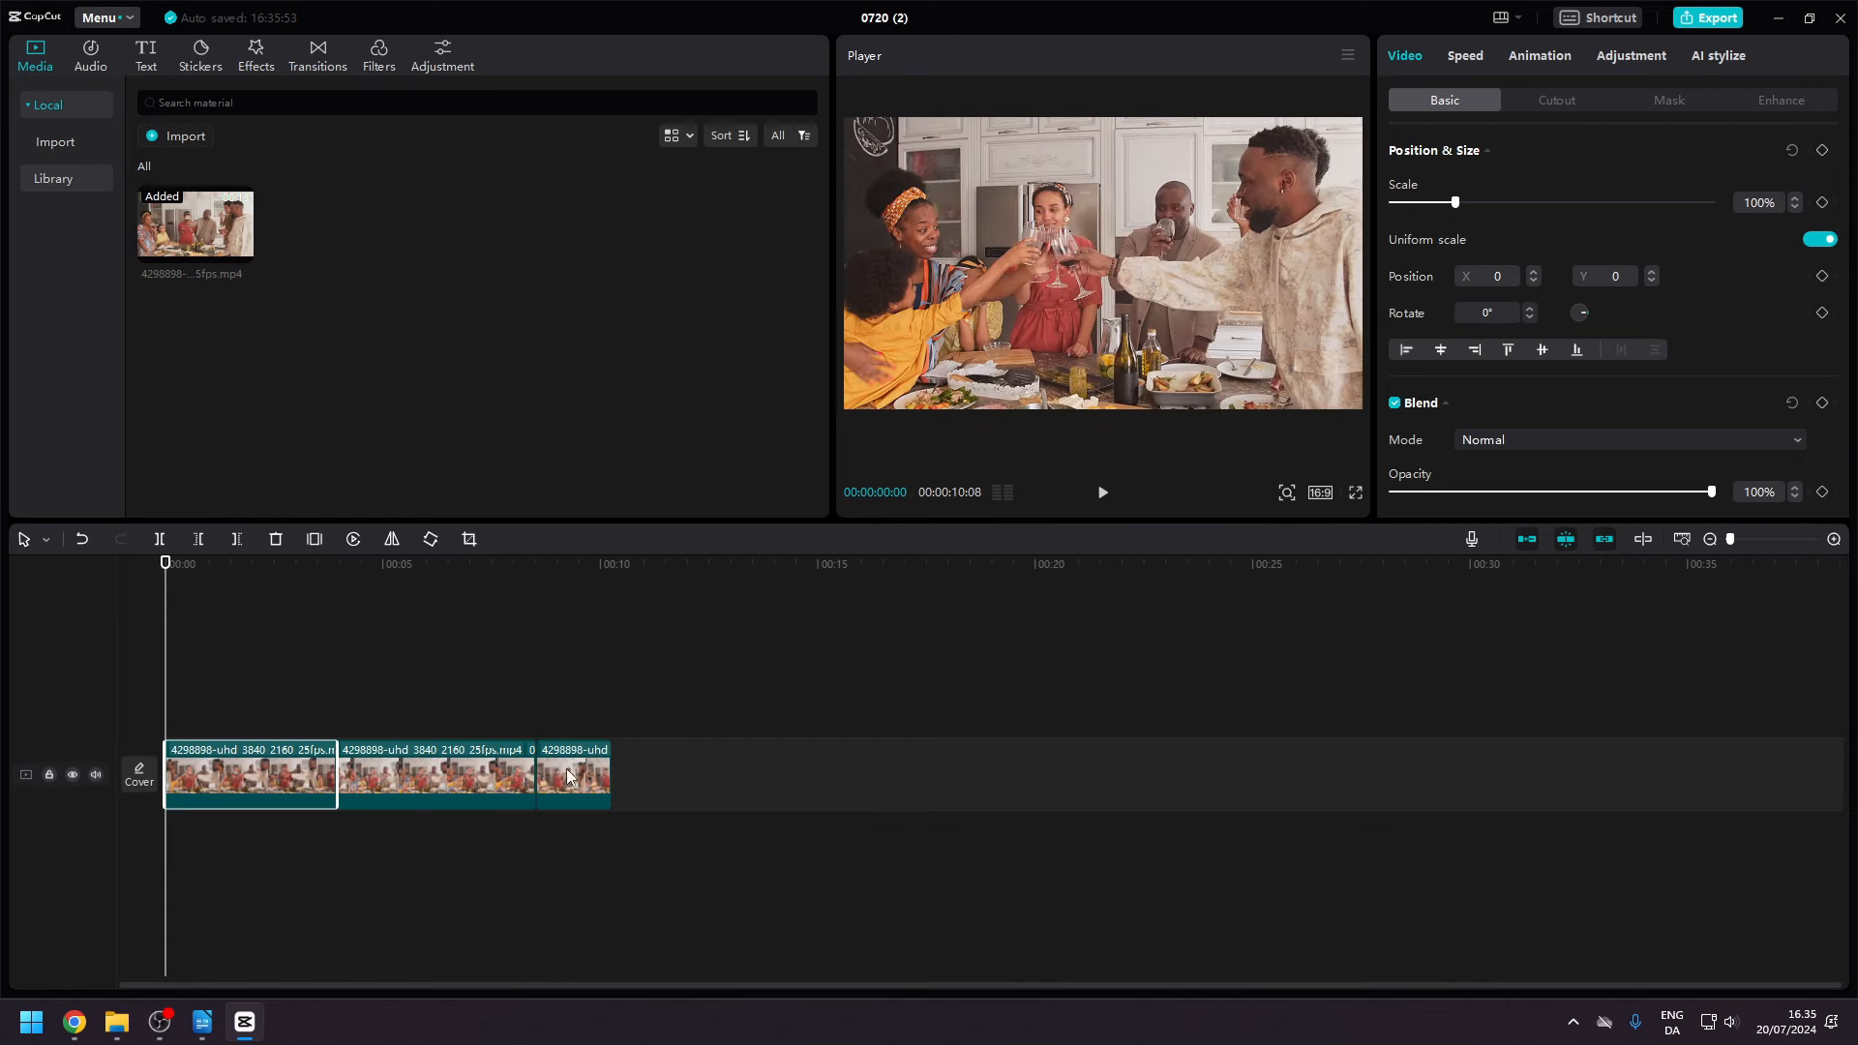
left_click(566, 769)
left_click_drag(609, 768, 869, 768)
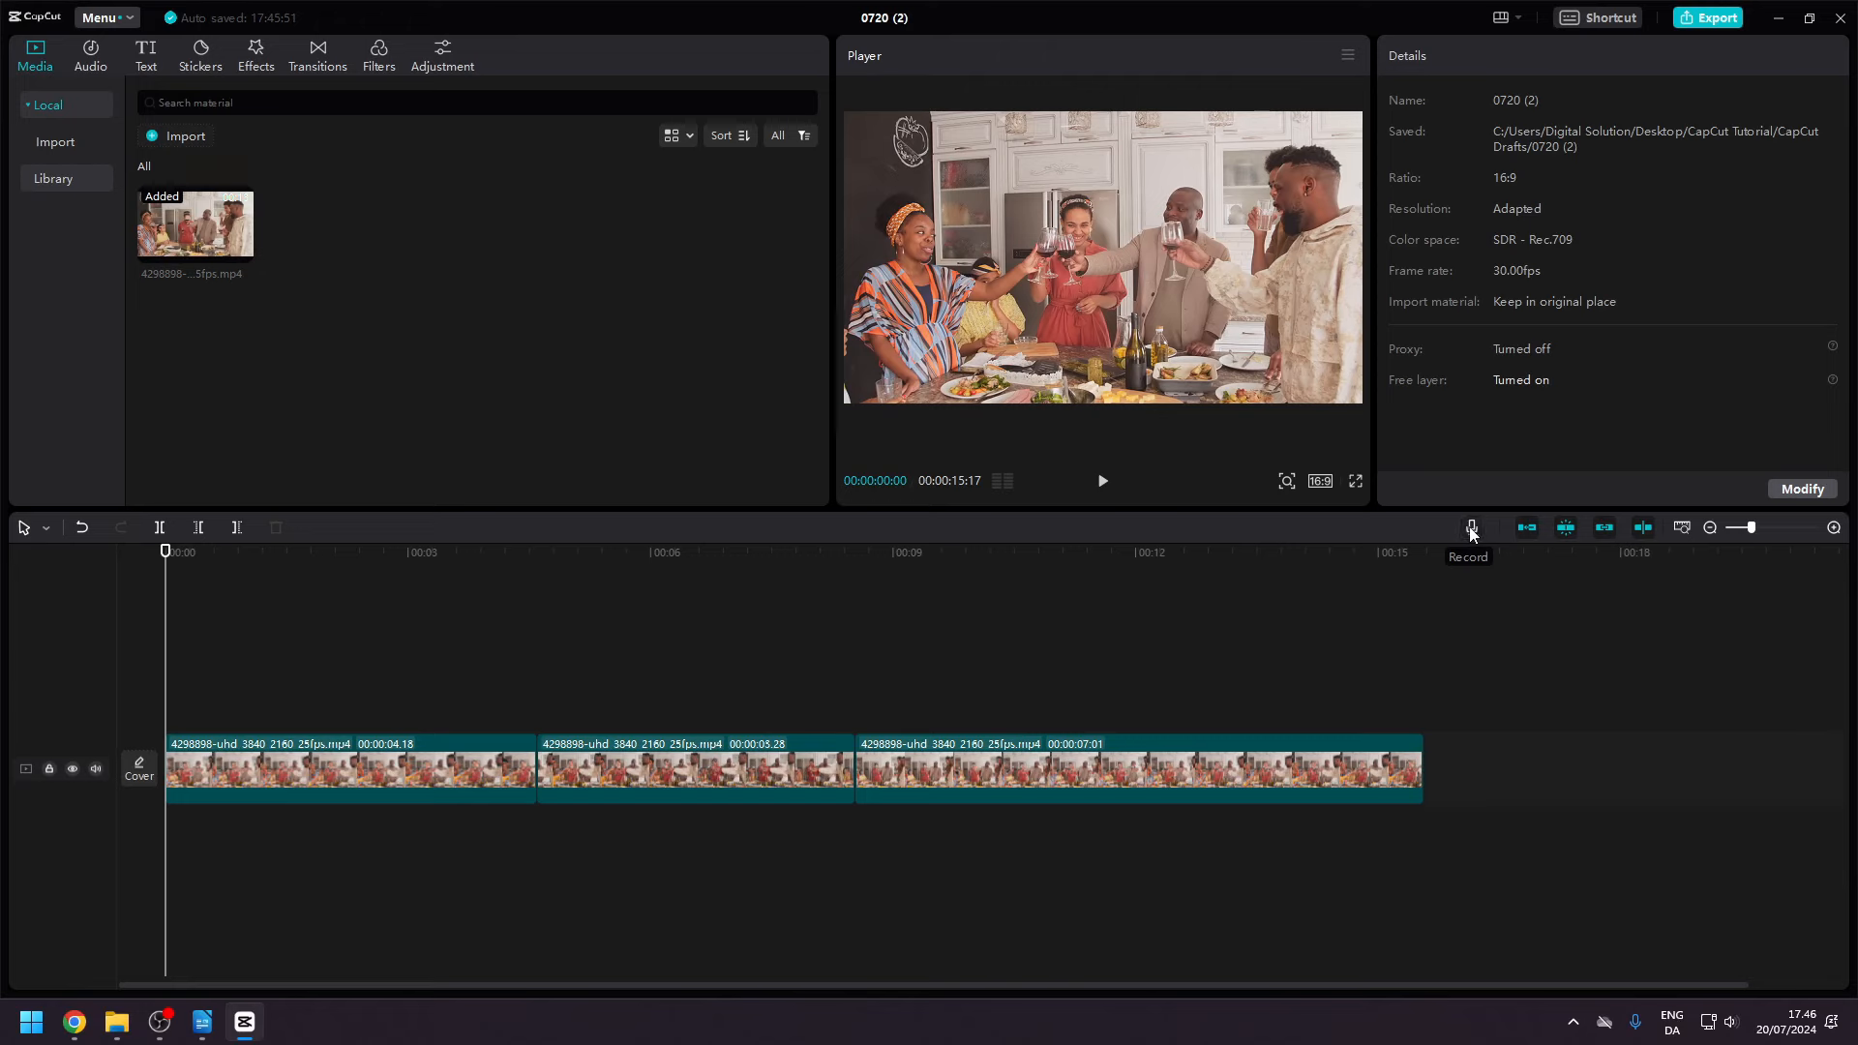
Record a voice-over of about 00:00:05:21 from the start of the timeline and close the recorder.
left_click(1470, 528)
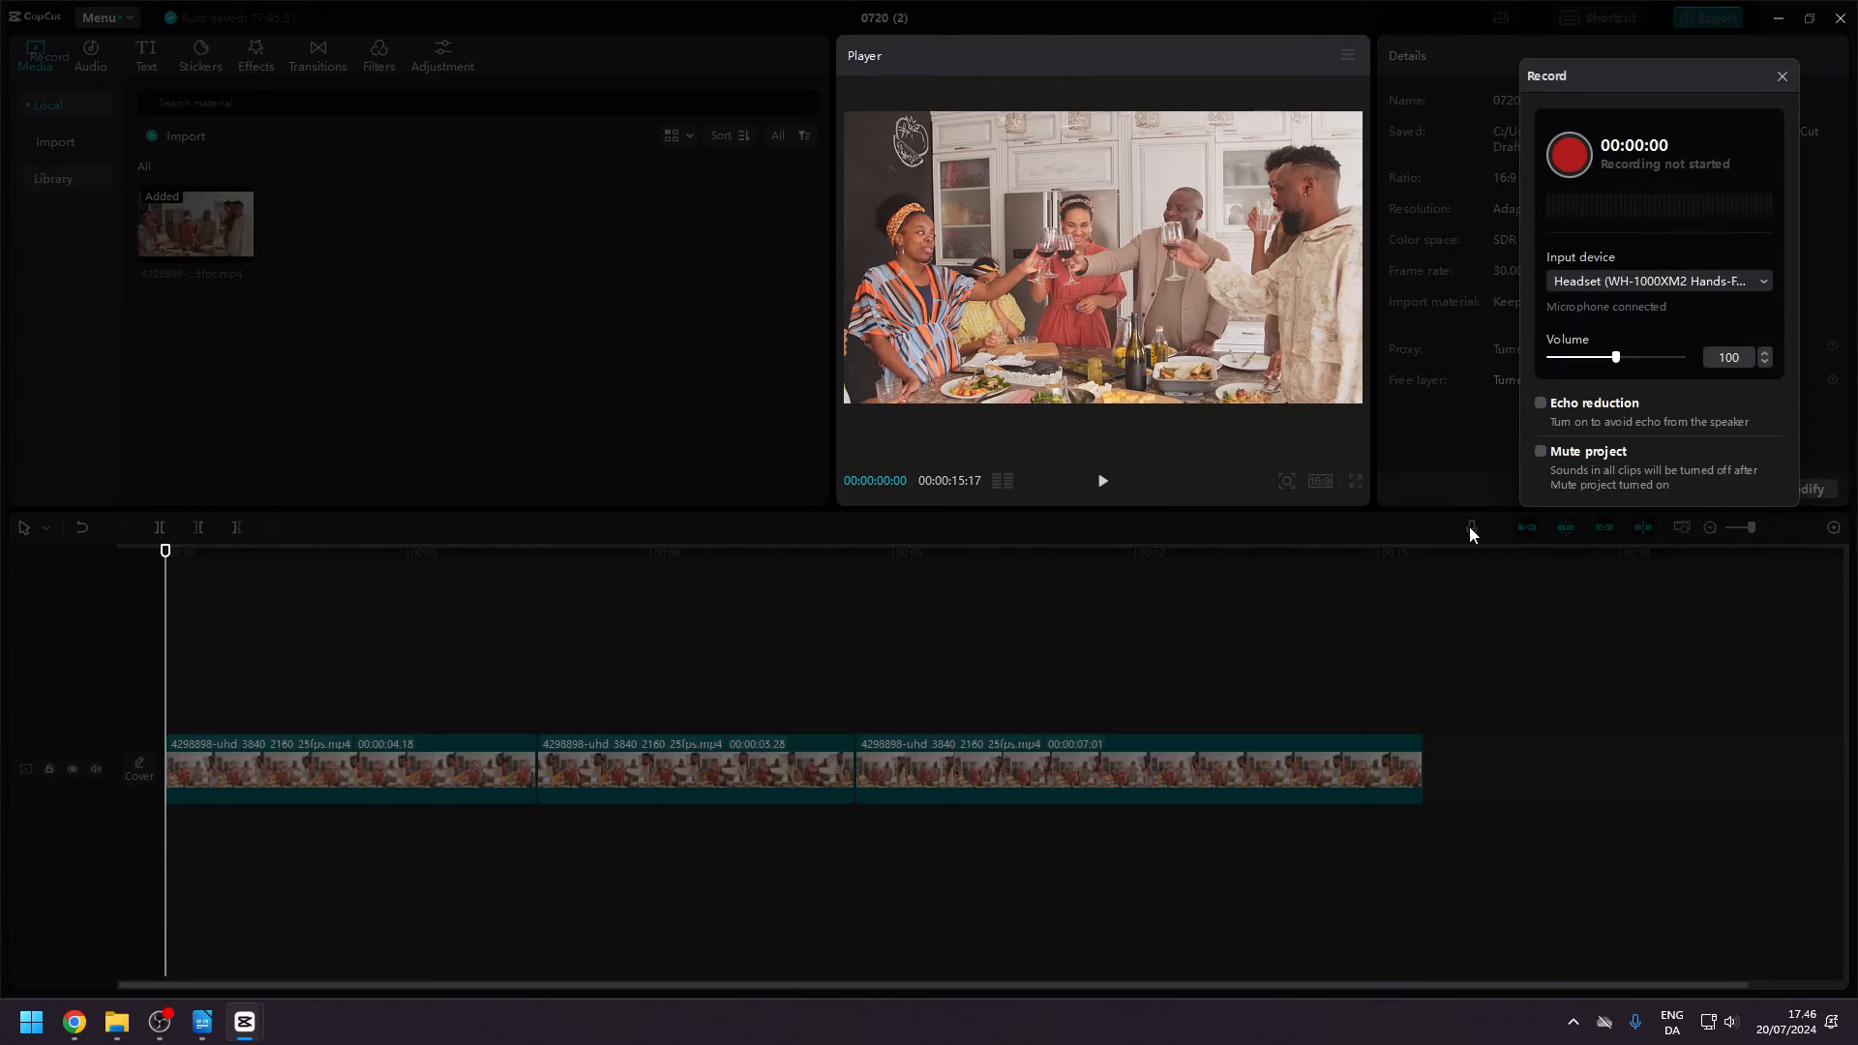
left_click(1567, 153)
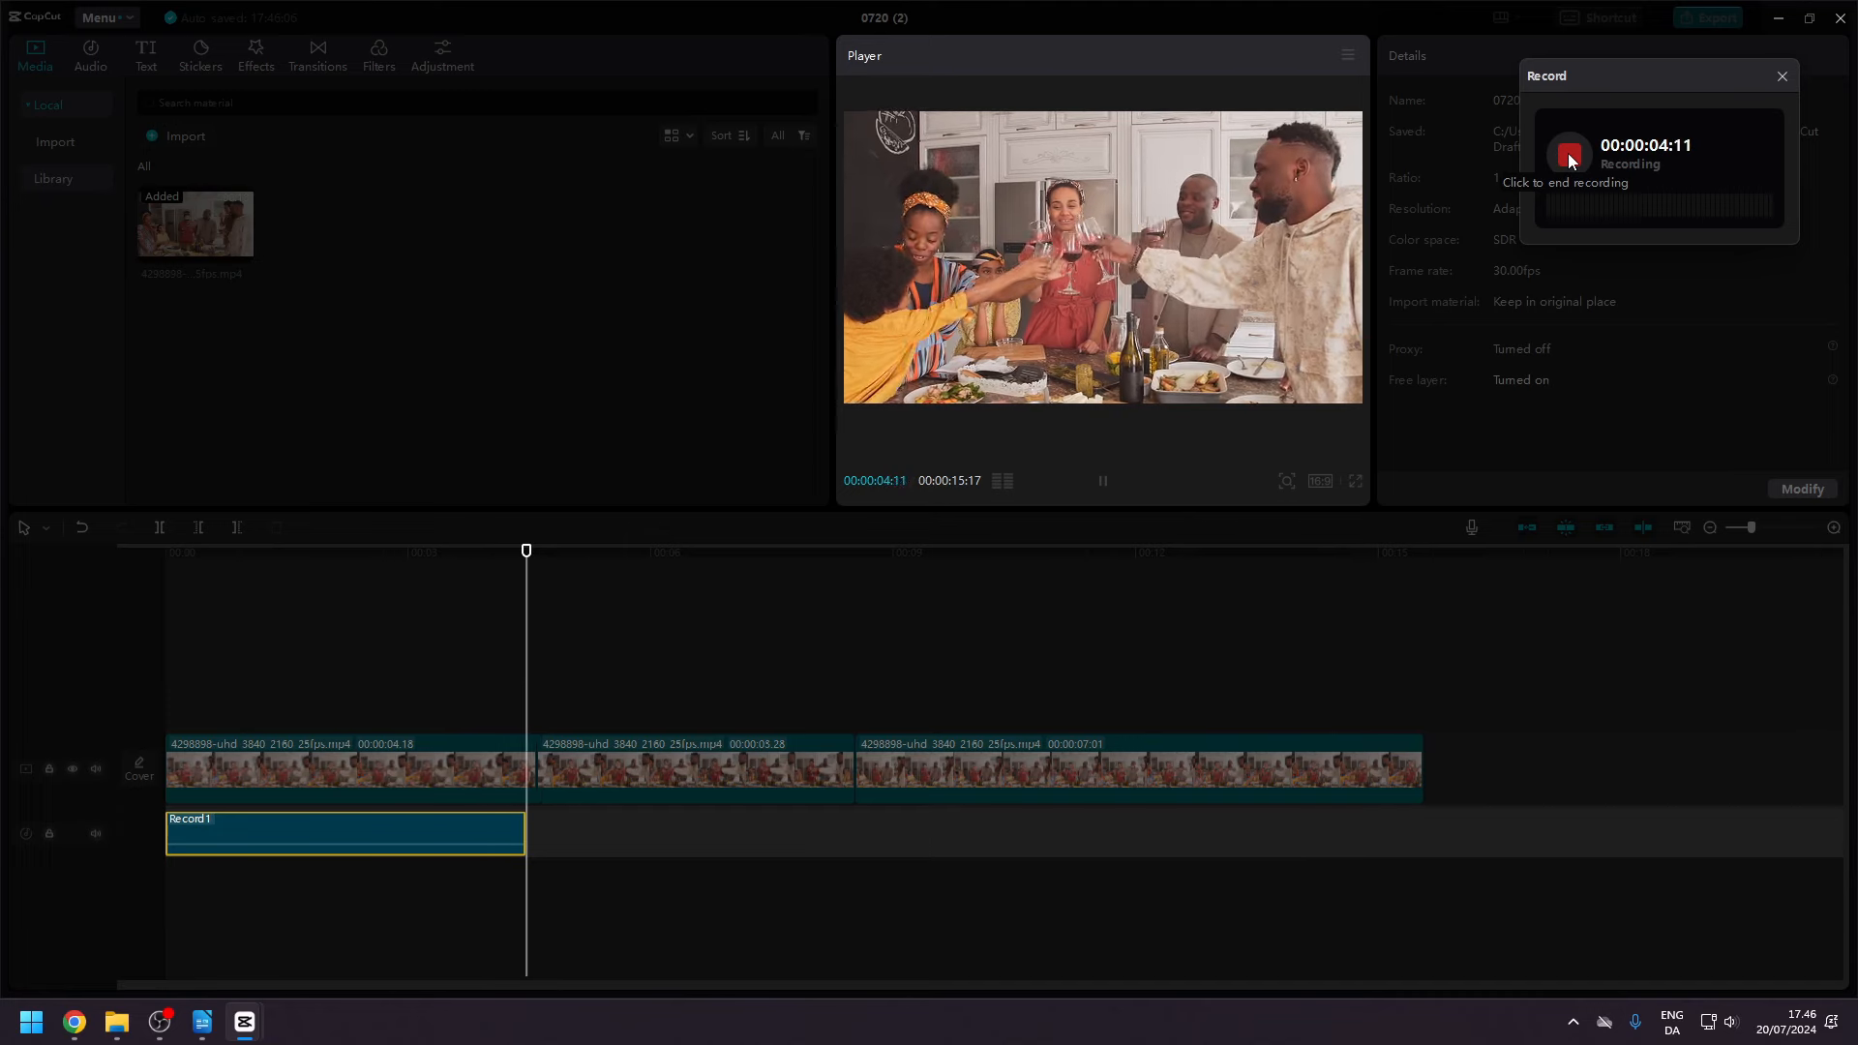
left_click(1568, 153)
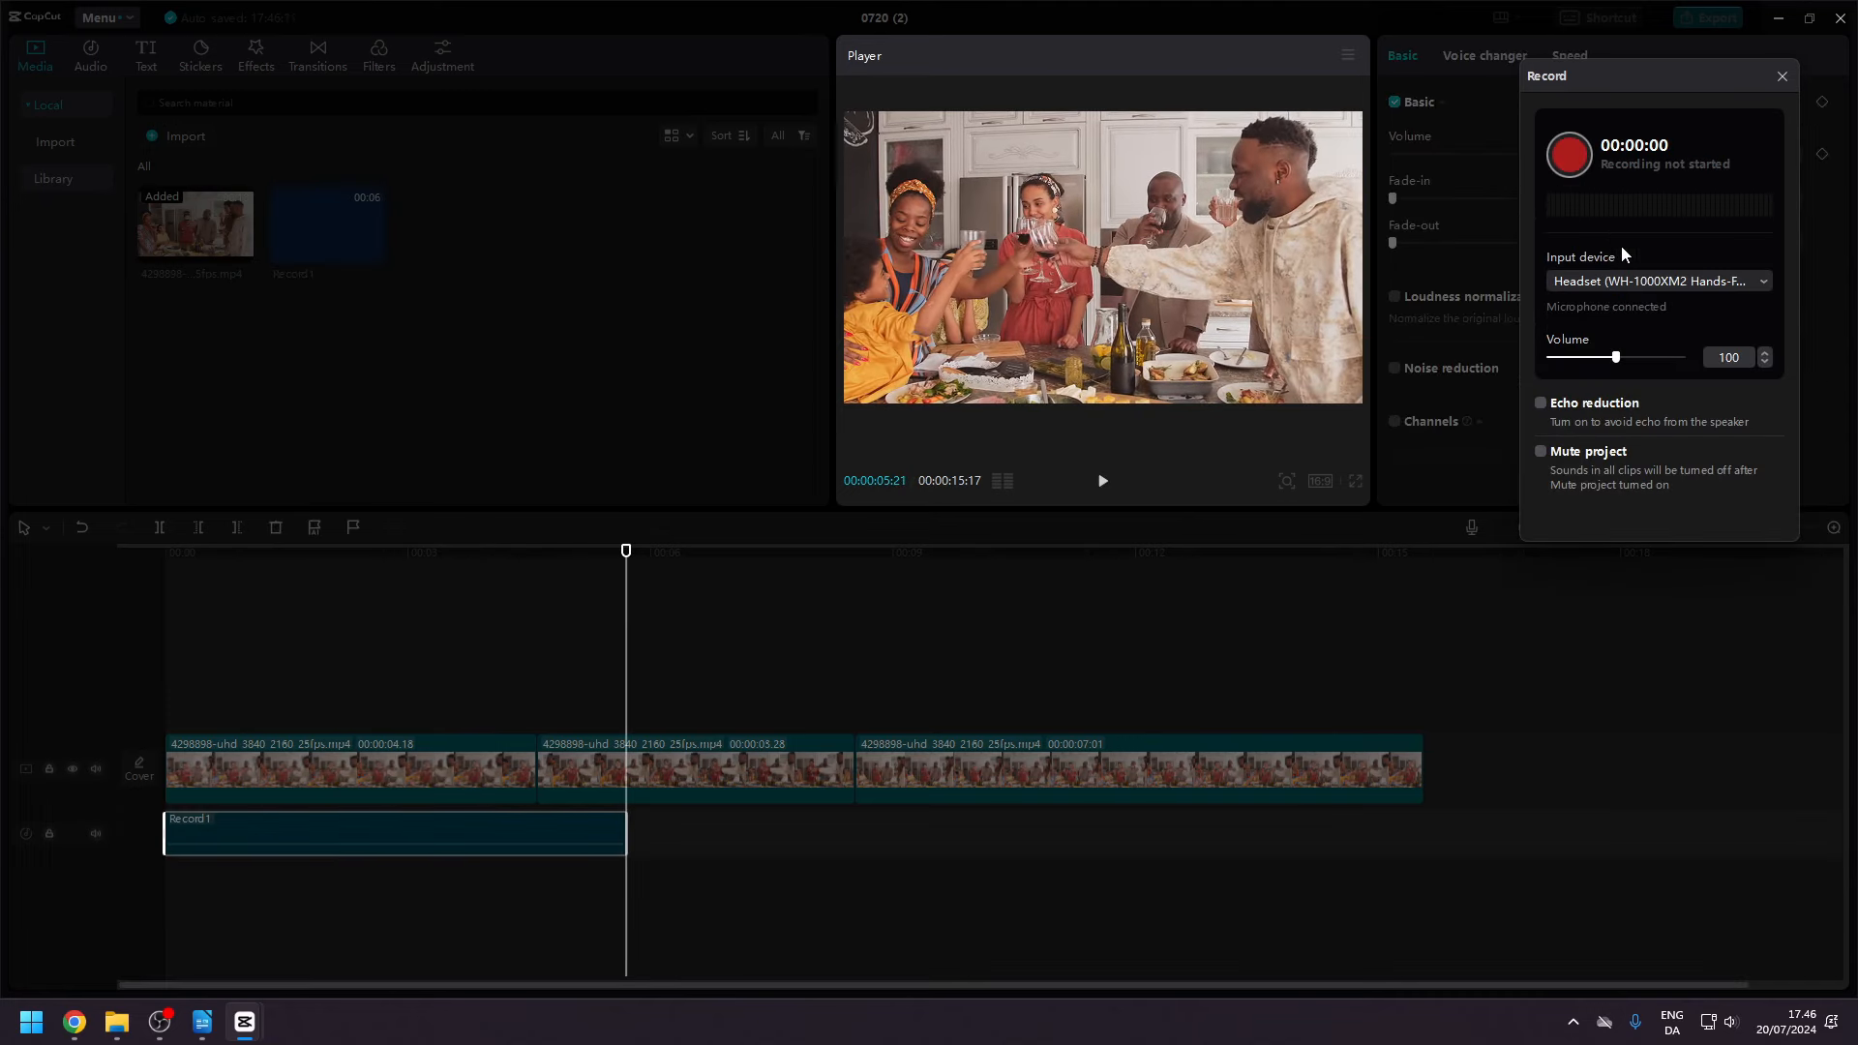
left_click(1783, 77)
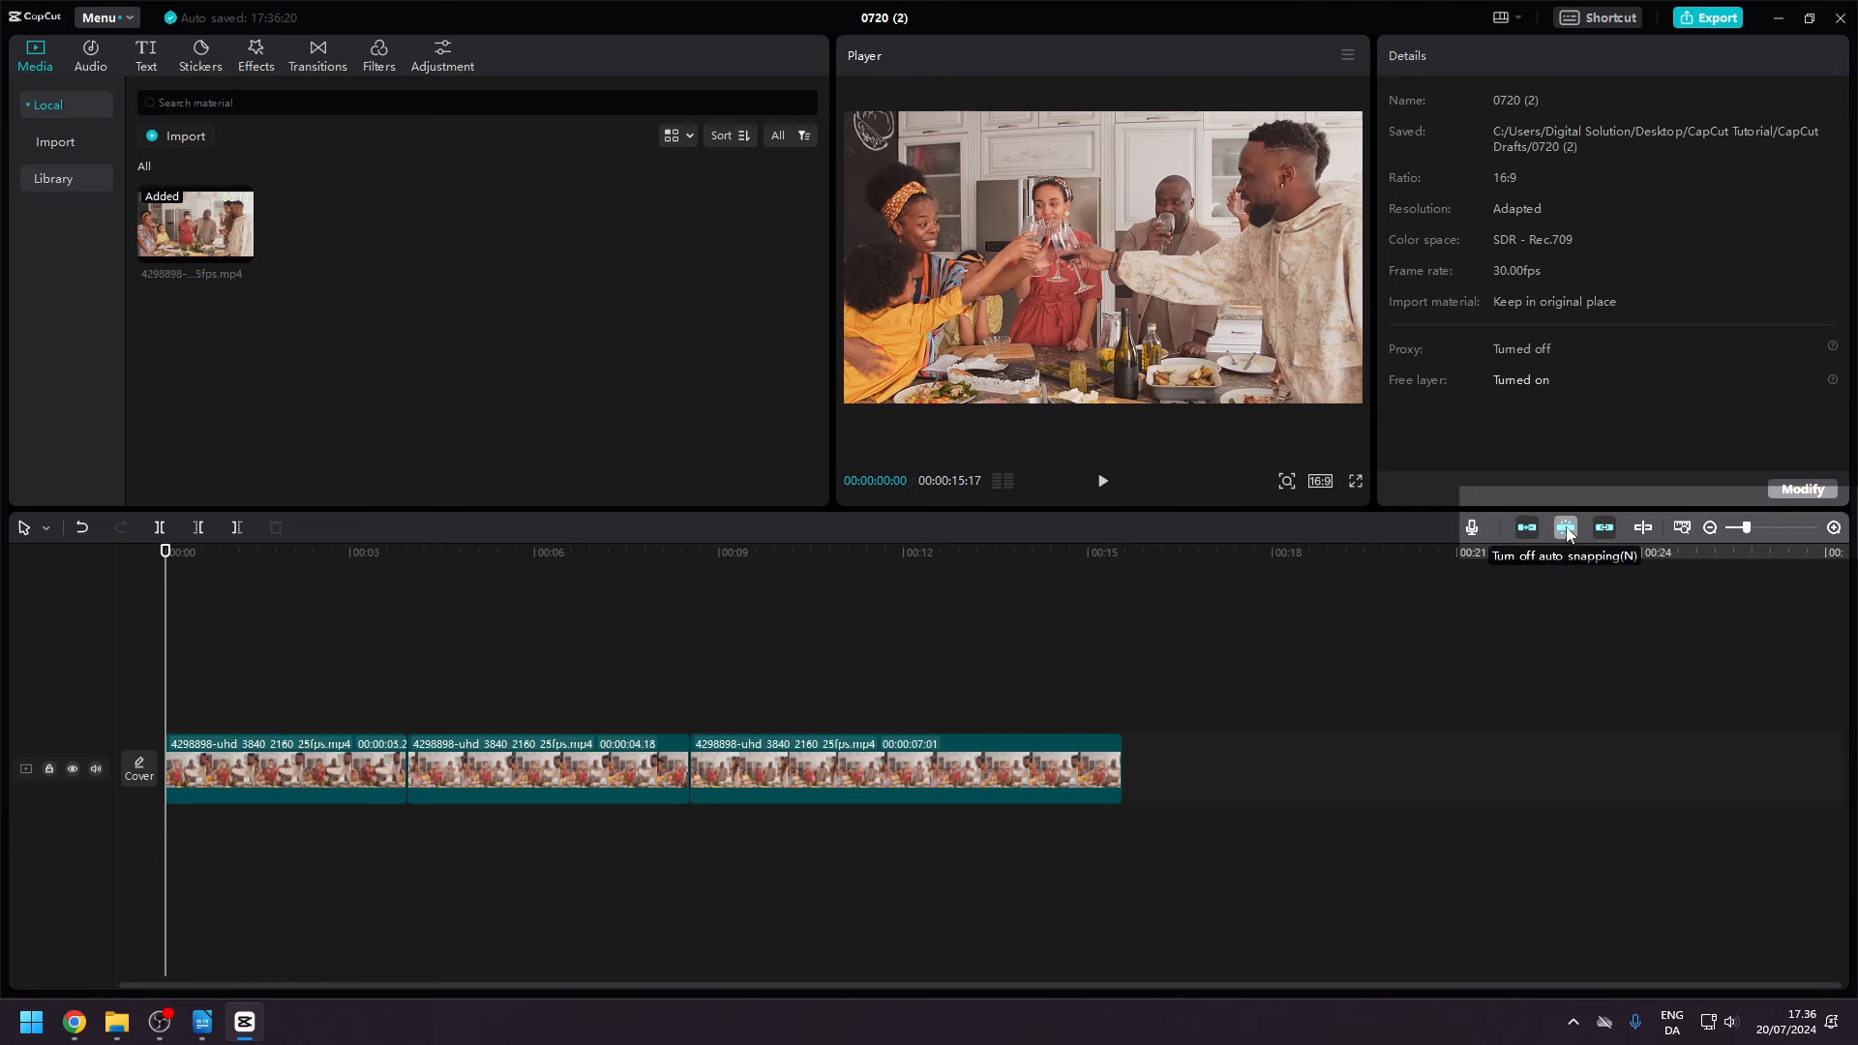
Try to move the last segment away from its place with the main track magnet turned on.
left_click(1681, 530)
left_click_drag(1743, 530, 1740, 538)
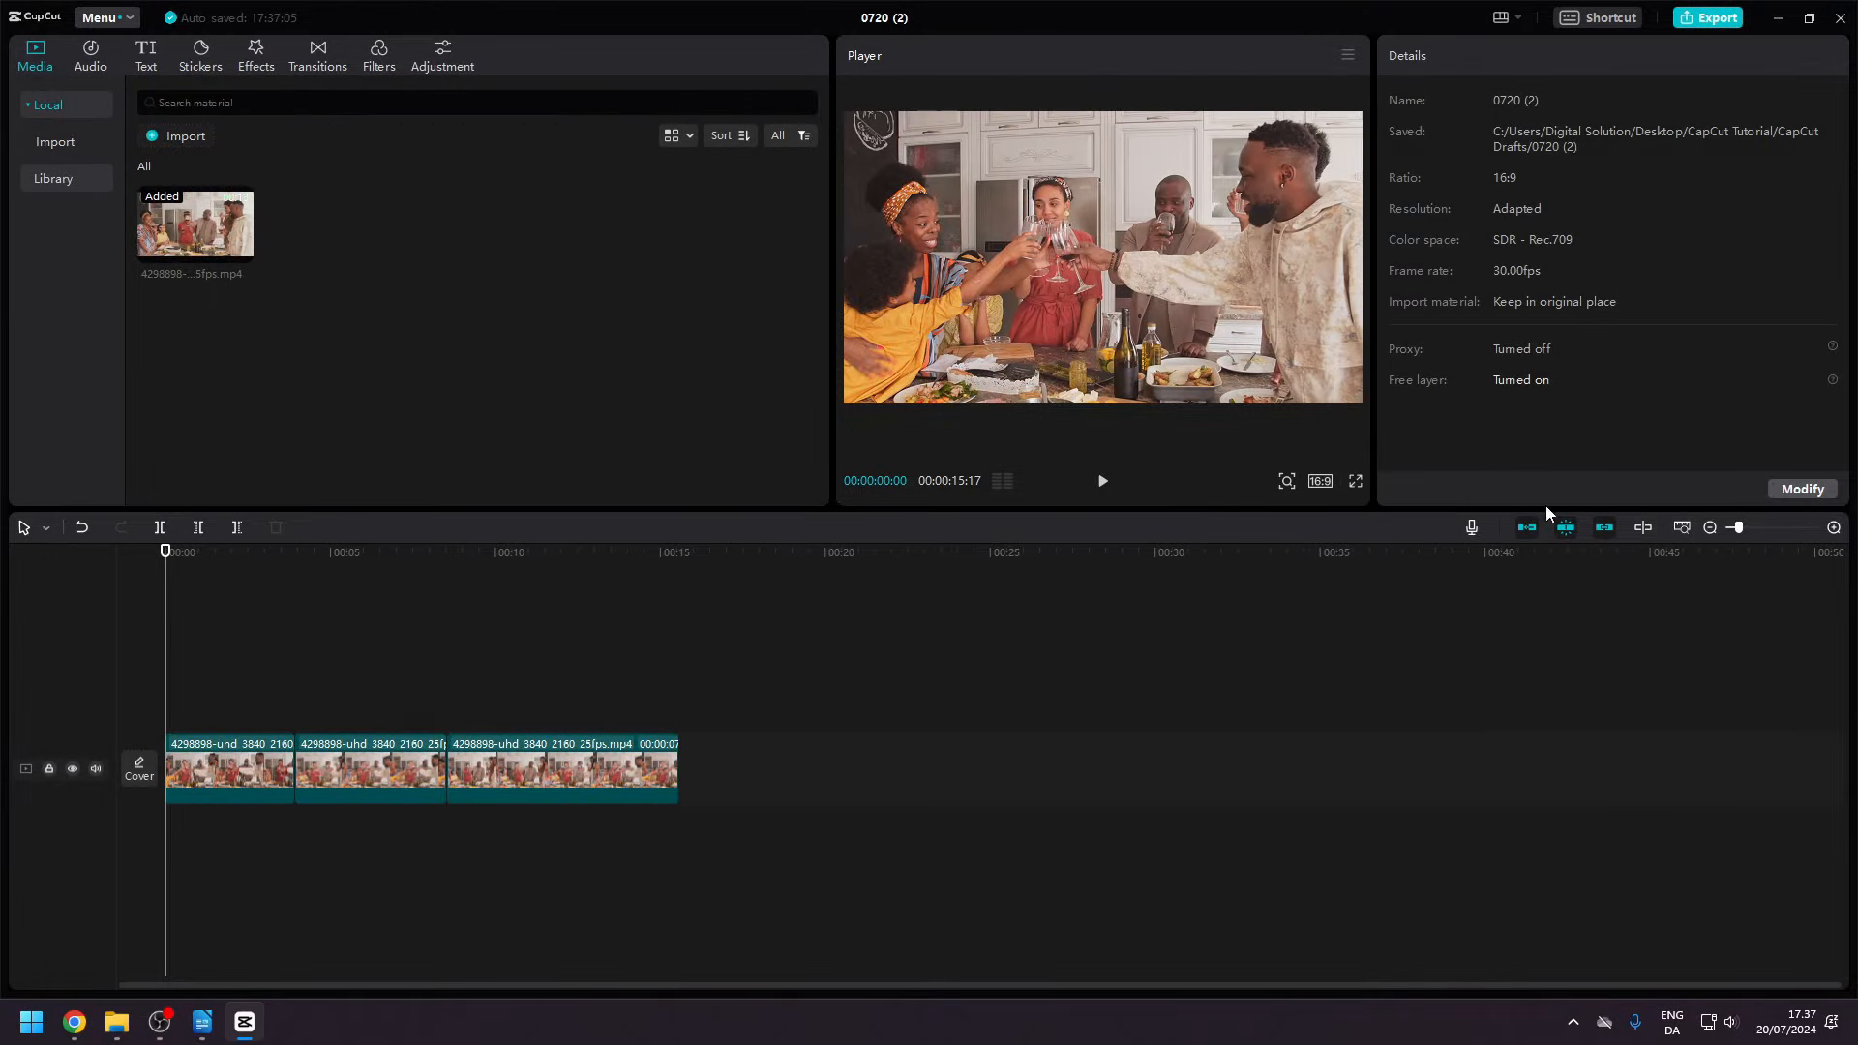
left_click_drag(525, 770, 333, 763)
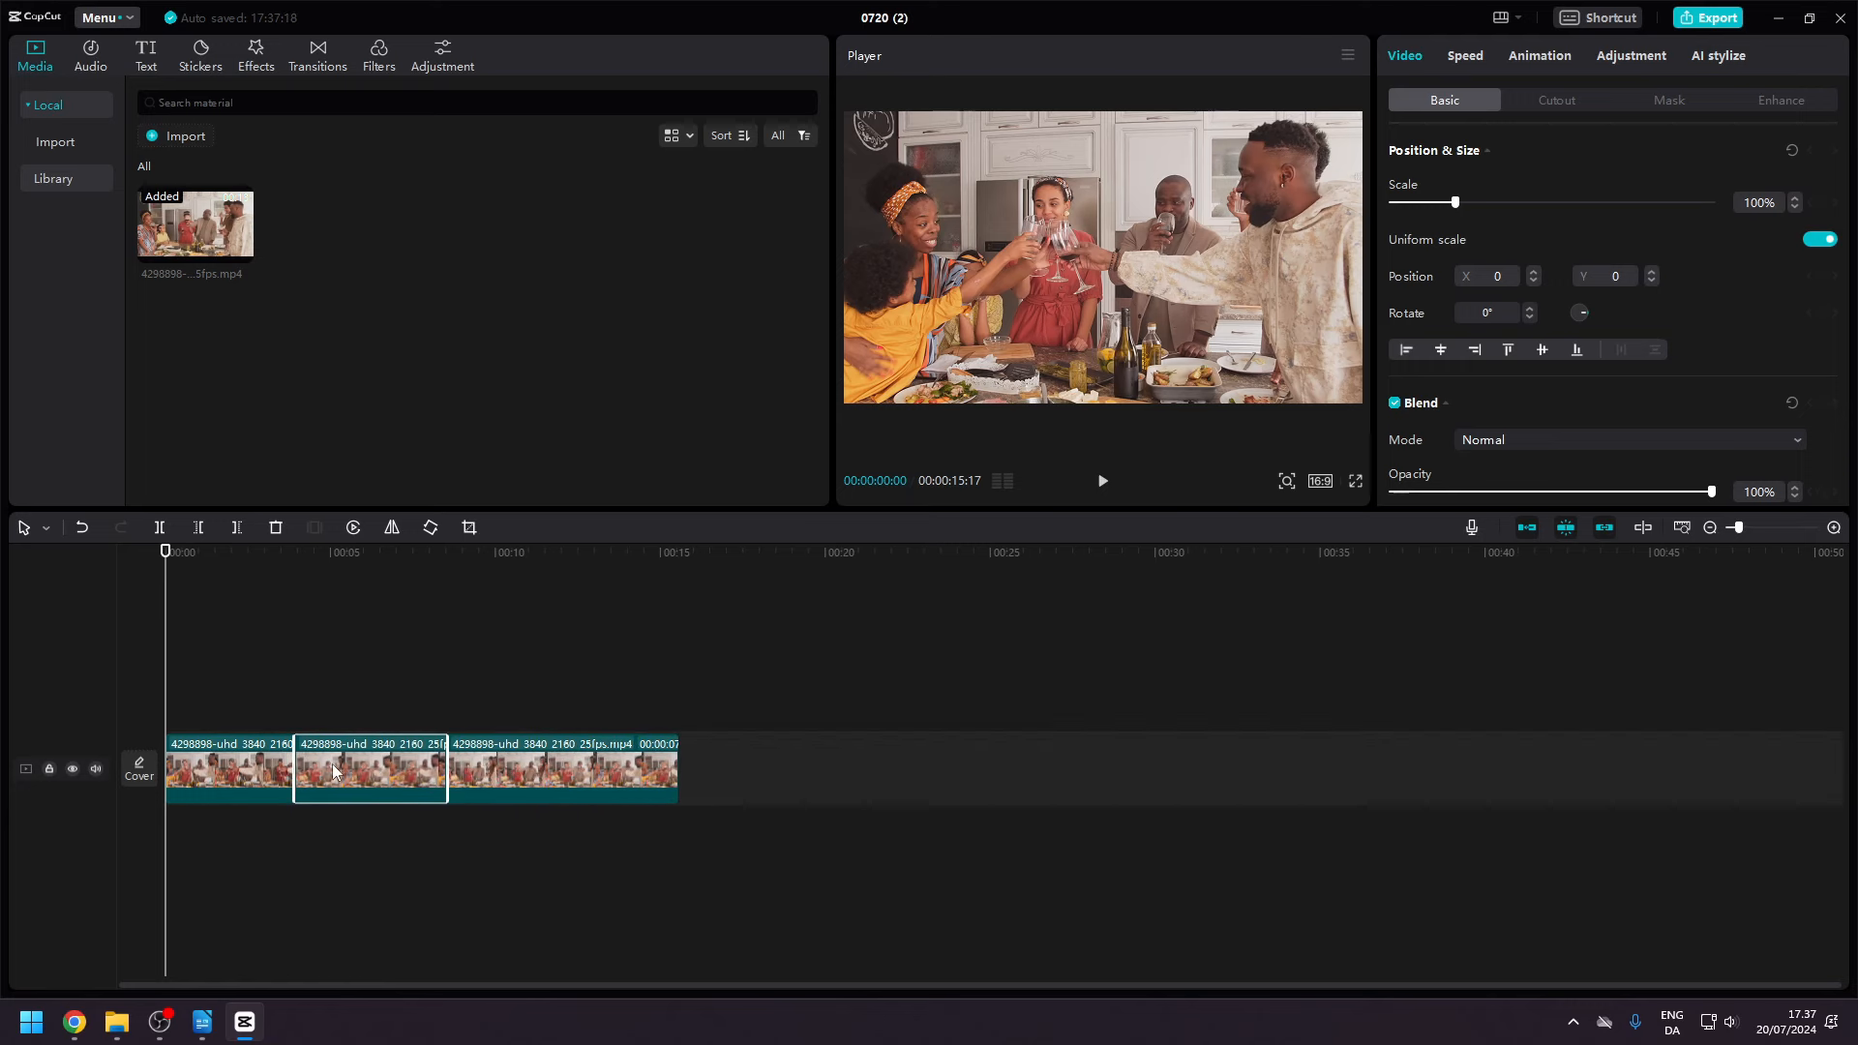
left_click_drag(498, 764, 677, 764)
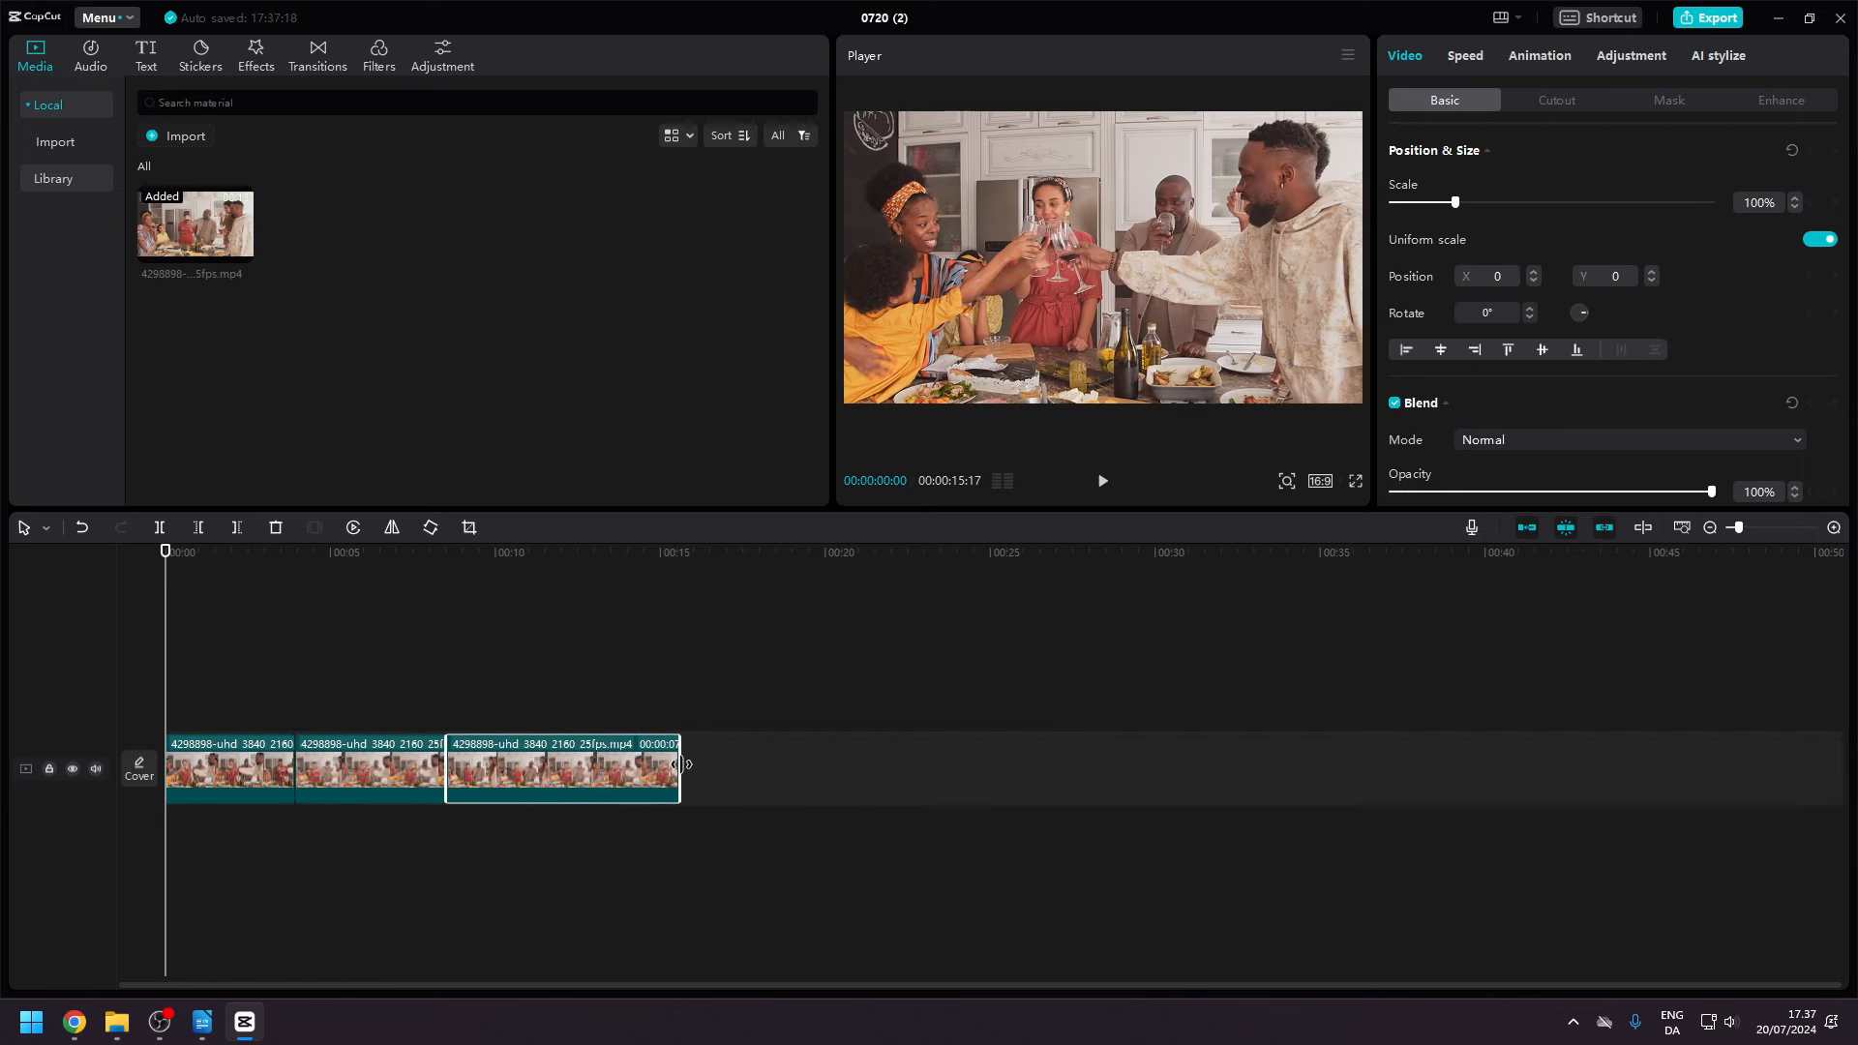
Reposition the last segment with the main track magnet and auto snapping turned off, leaving a tiny gap after the middle segment.
left_click(1525, 527)
left_click_drag(580, 770, 646, 766)
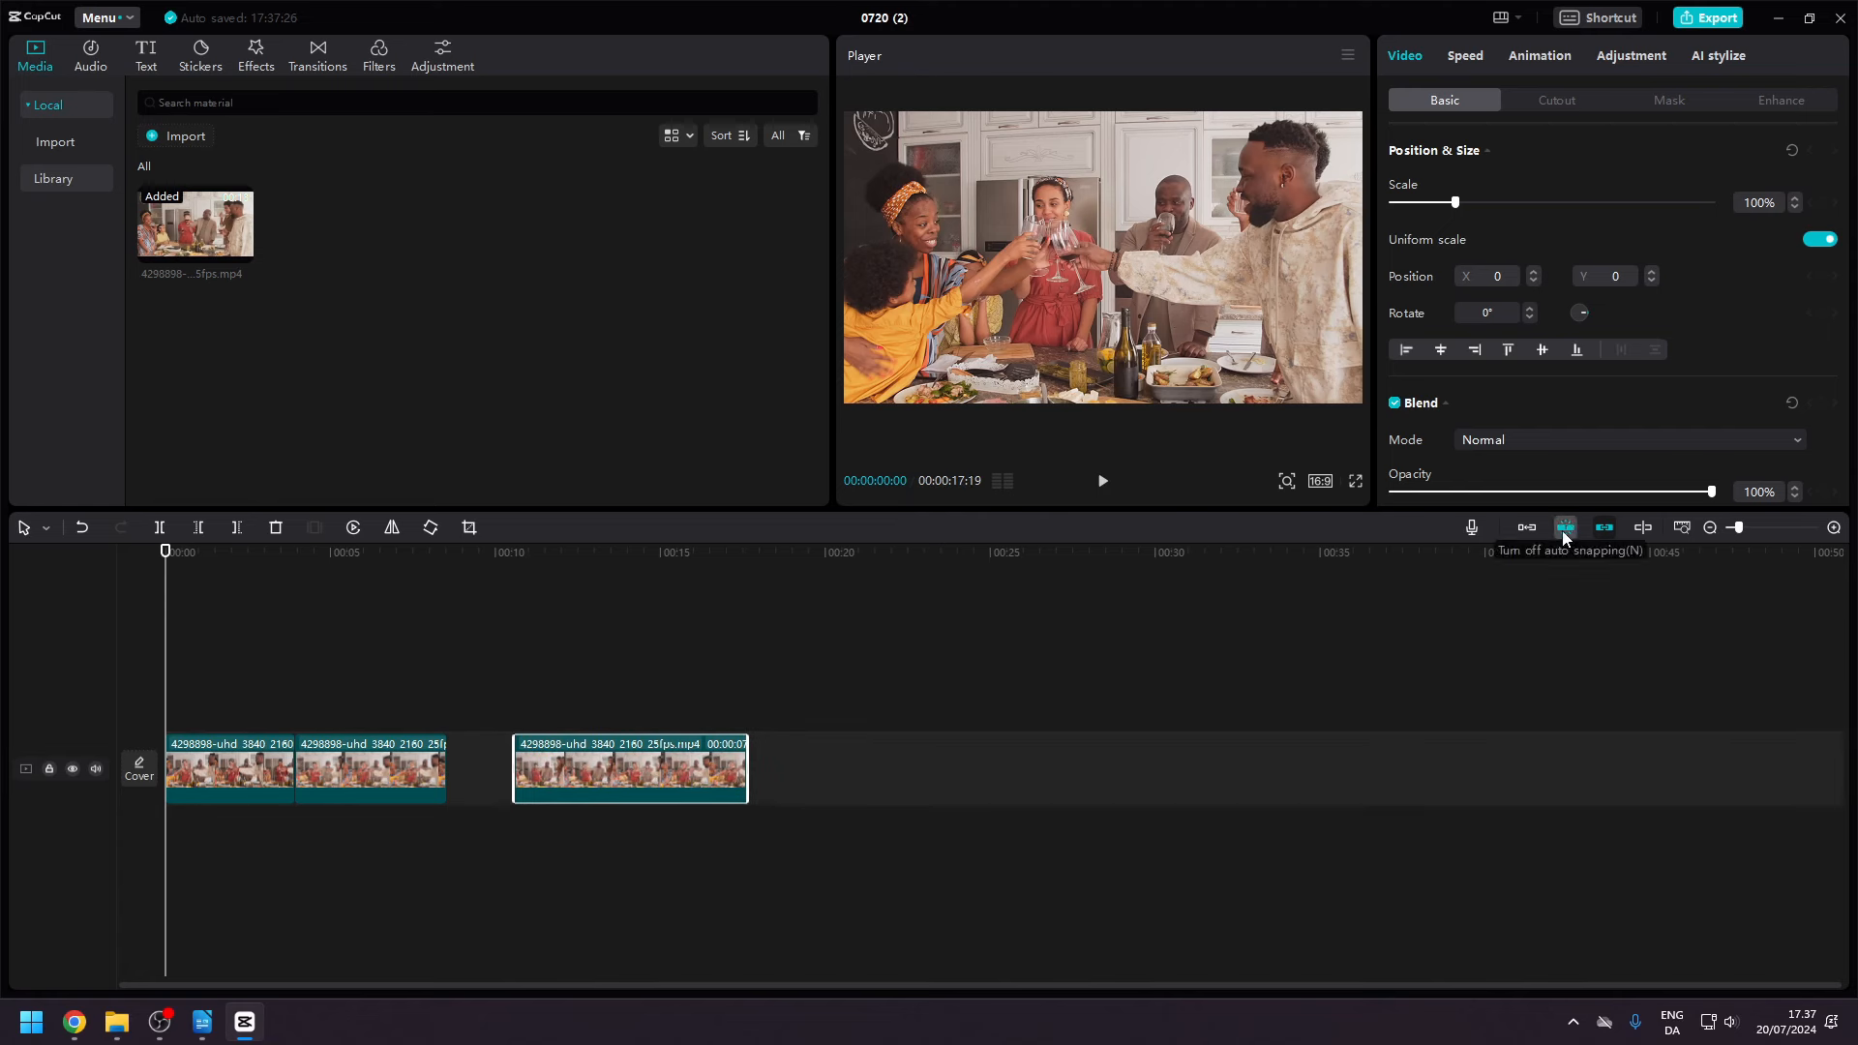
left_click_drag(693, 752, 606, 747)
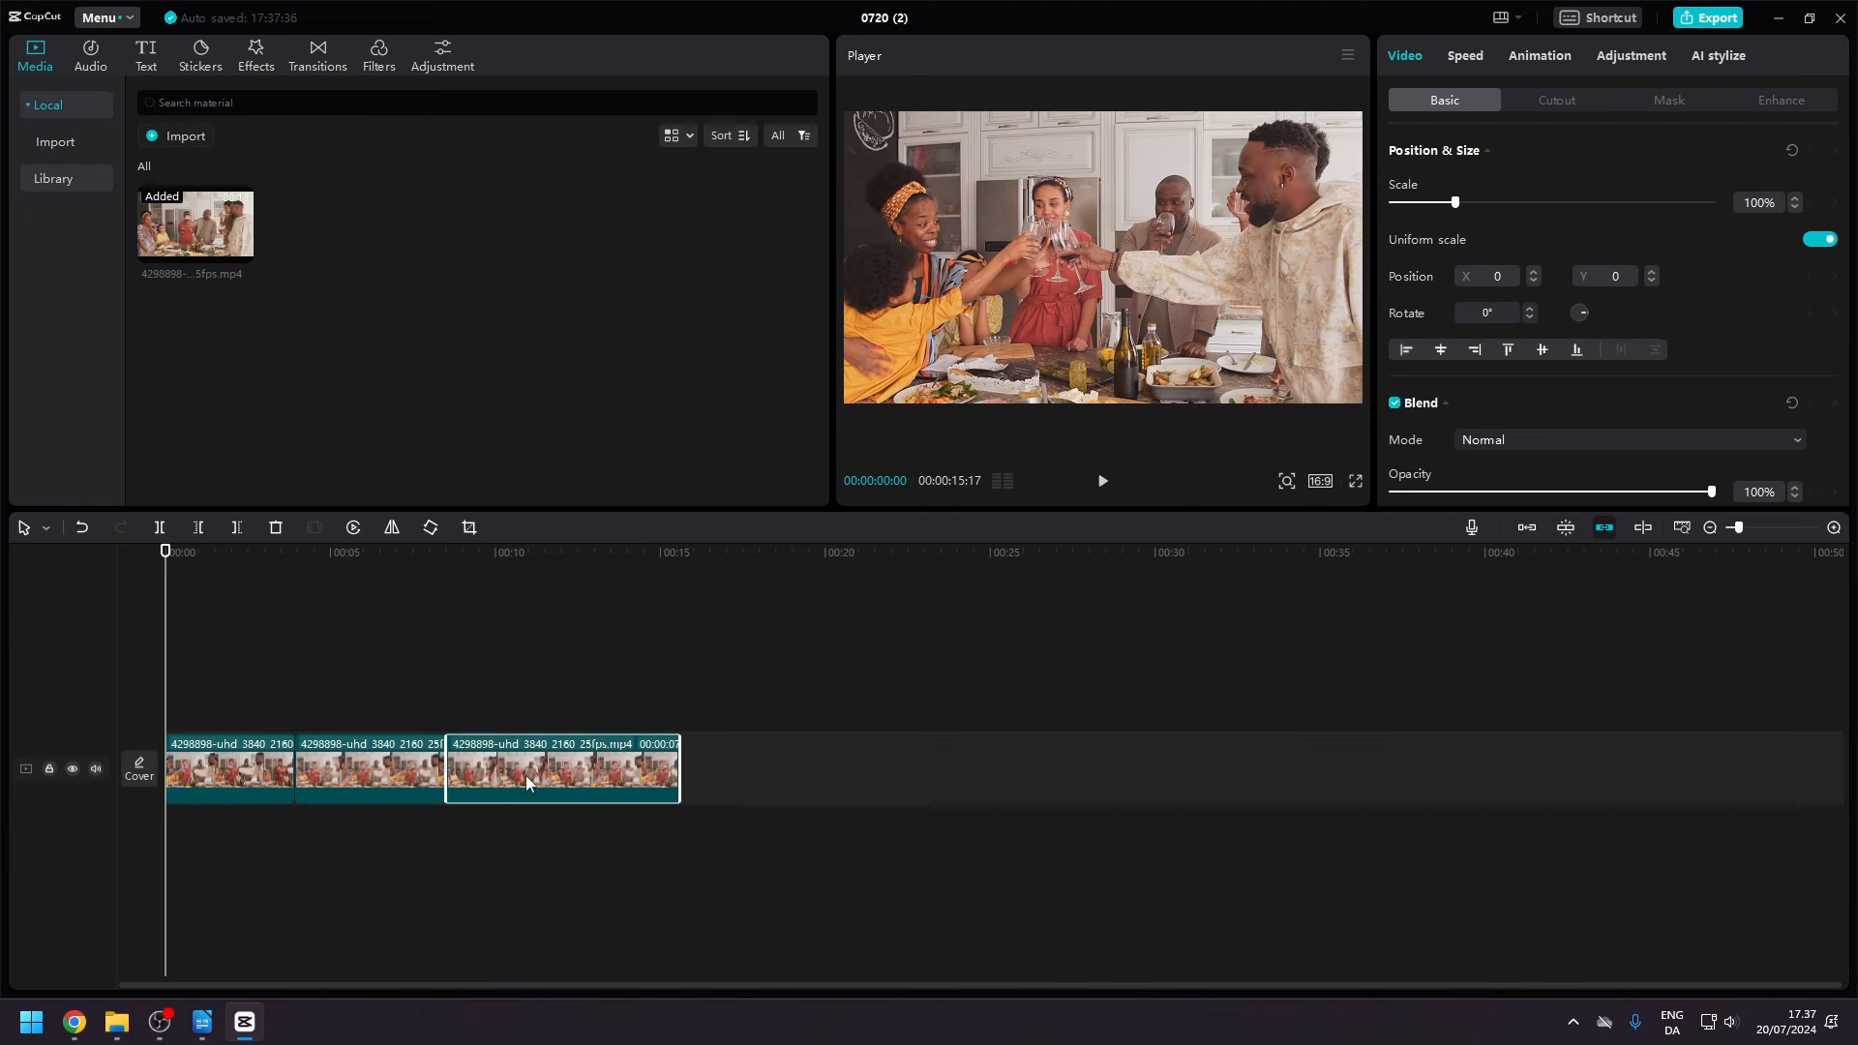
mouse_move(526, 775)
left_mouse_down()
mouse_move(588, 775)
mouse_move(499, 778)
mouse_move(525, 776)
left_mouse_up()
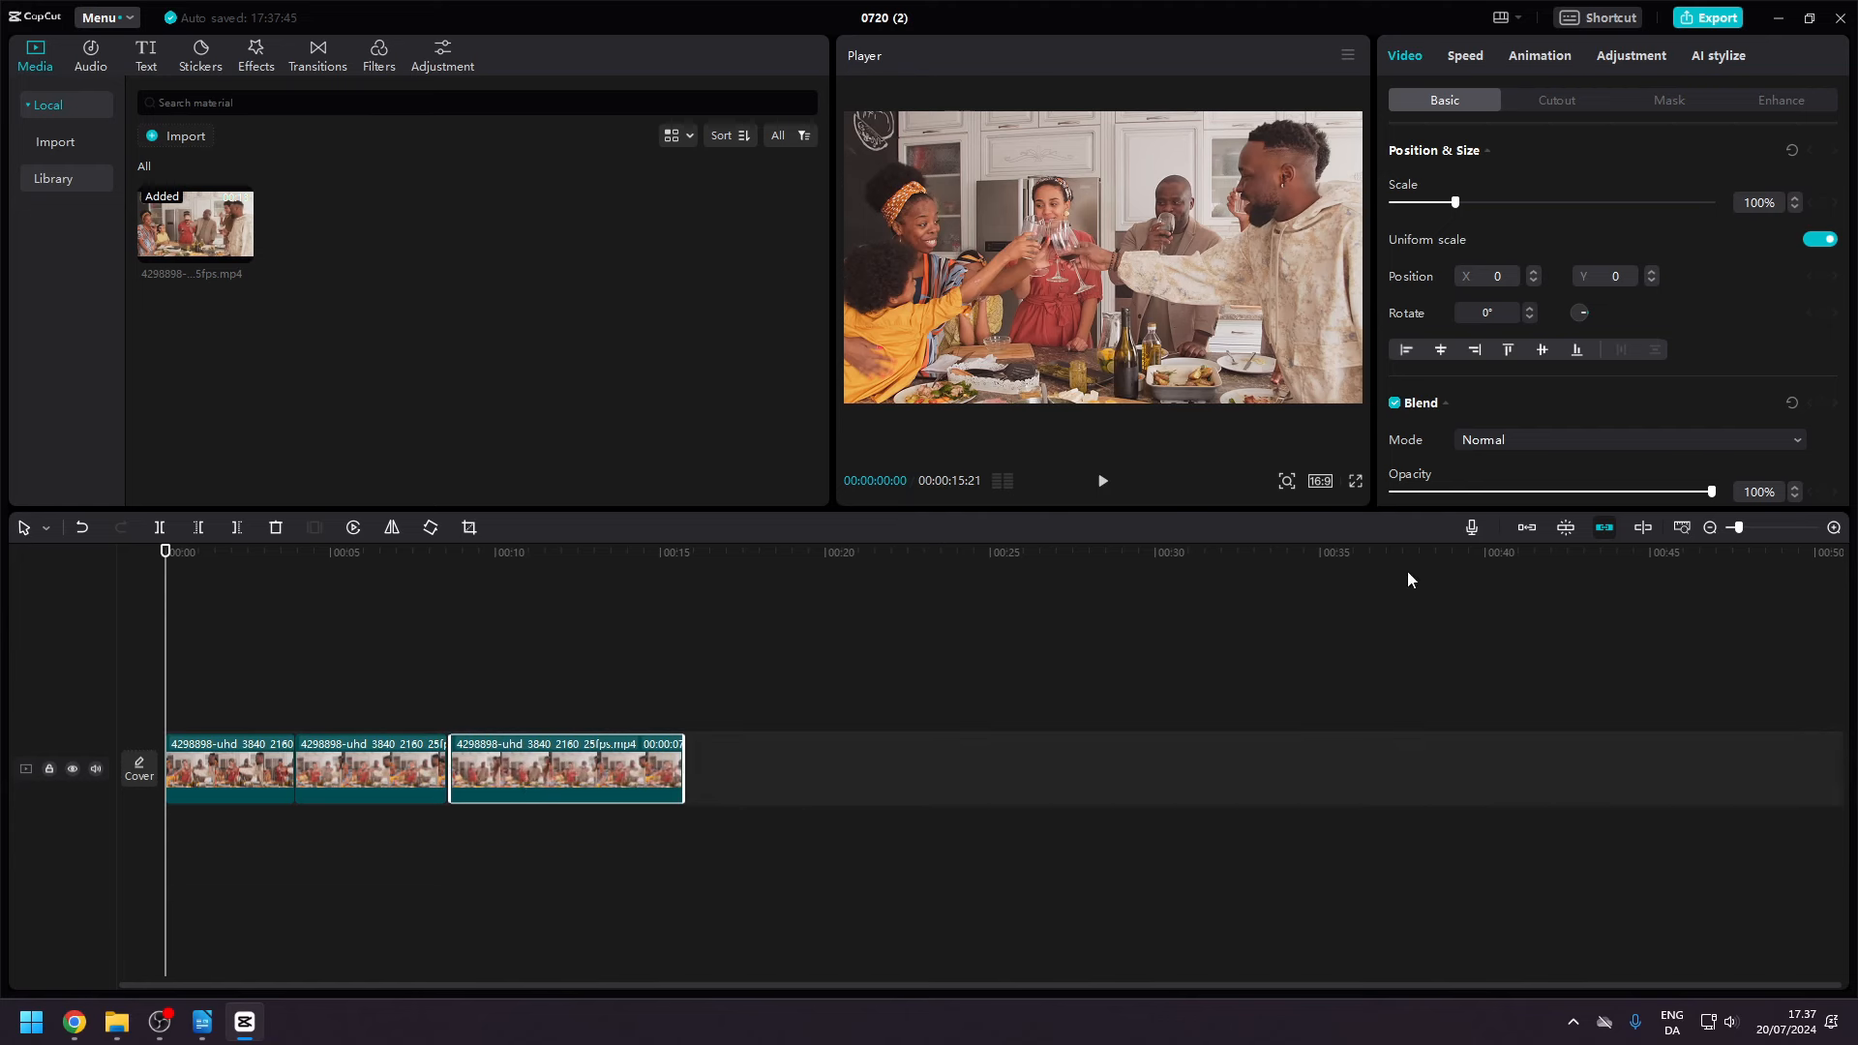
Snap the last segment against the middle one with auto snapping on, and turn the main track magnet back on.
left_click(1565, 531)
mouse_move(572, 774)
left_mouse_down()
mouse_move(595, 768)
mouse_move(564, 775)
left_mouse_up()
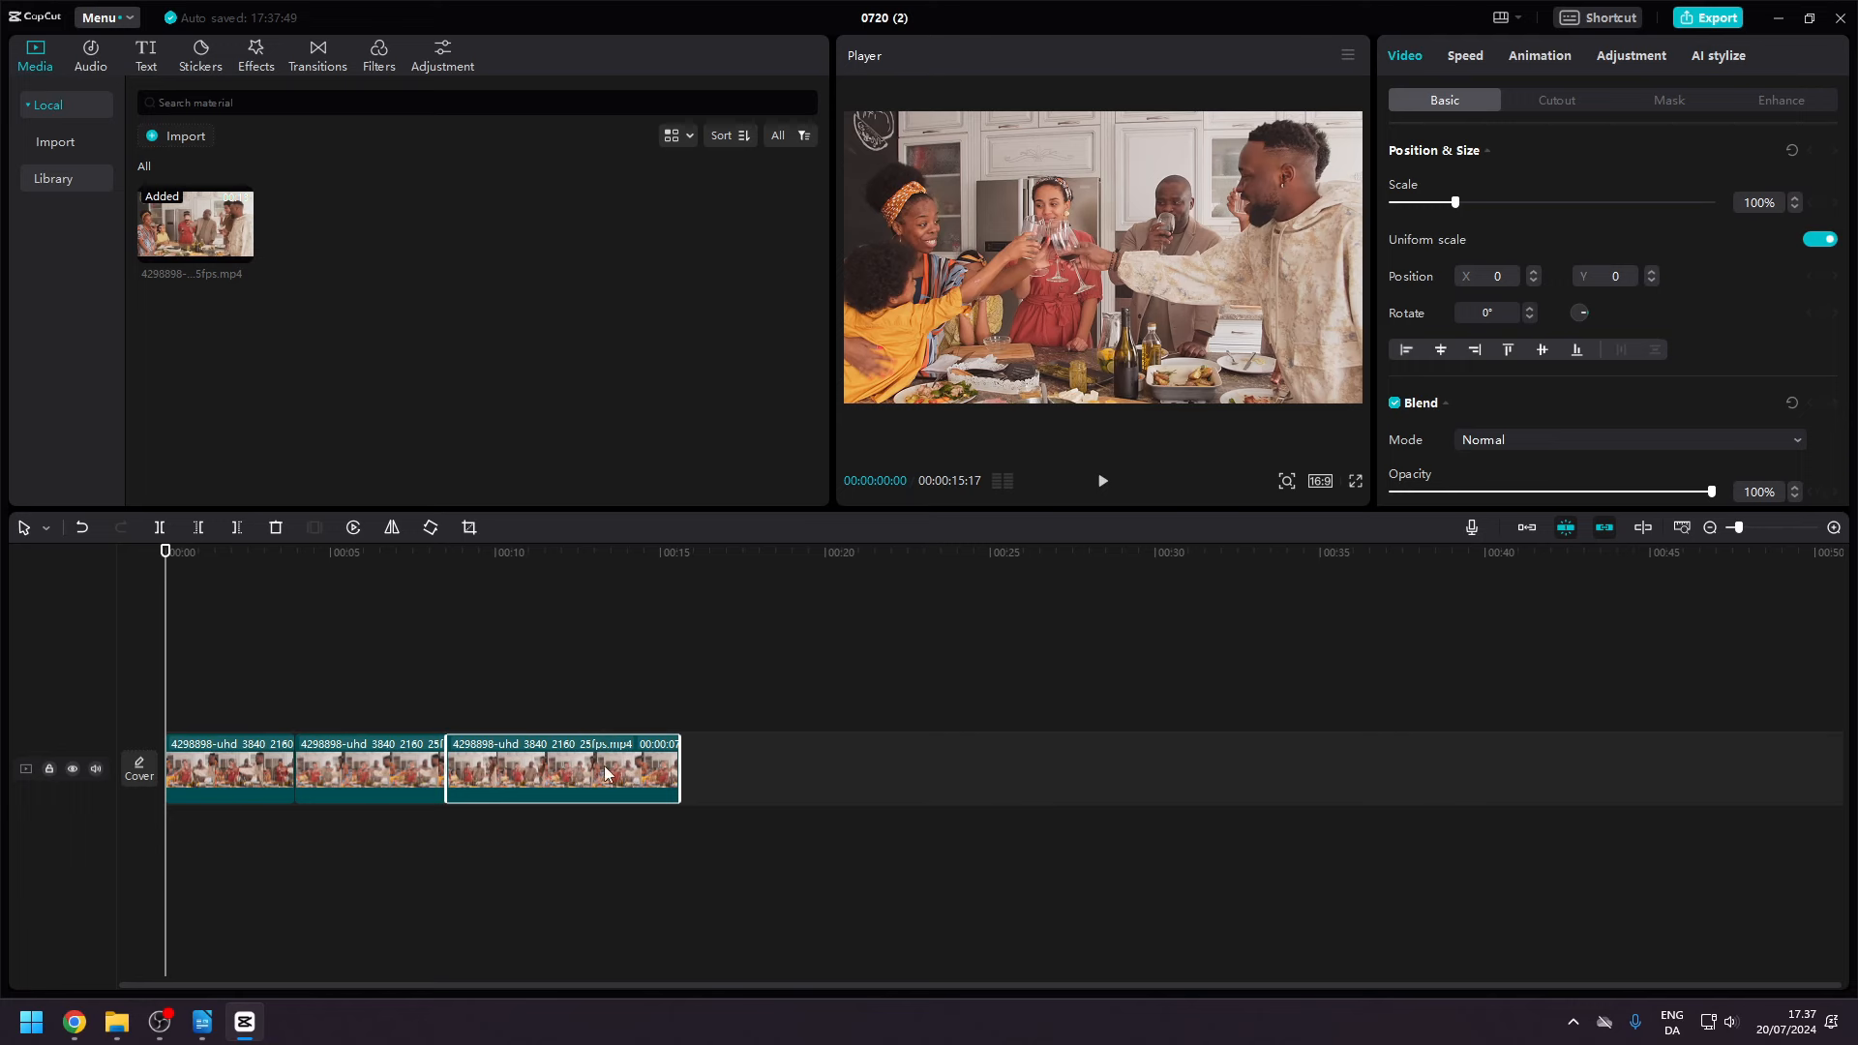
left_click(1562, 528)
left_click(1528, 527)
left_click(1566, 527)
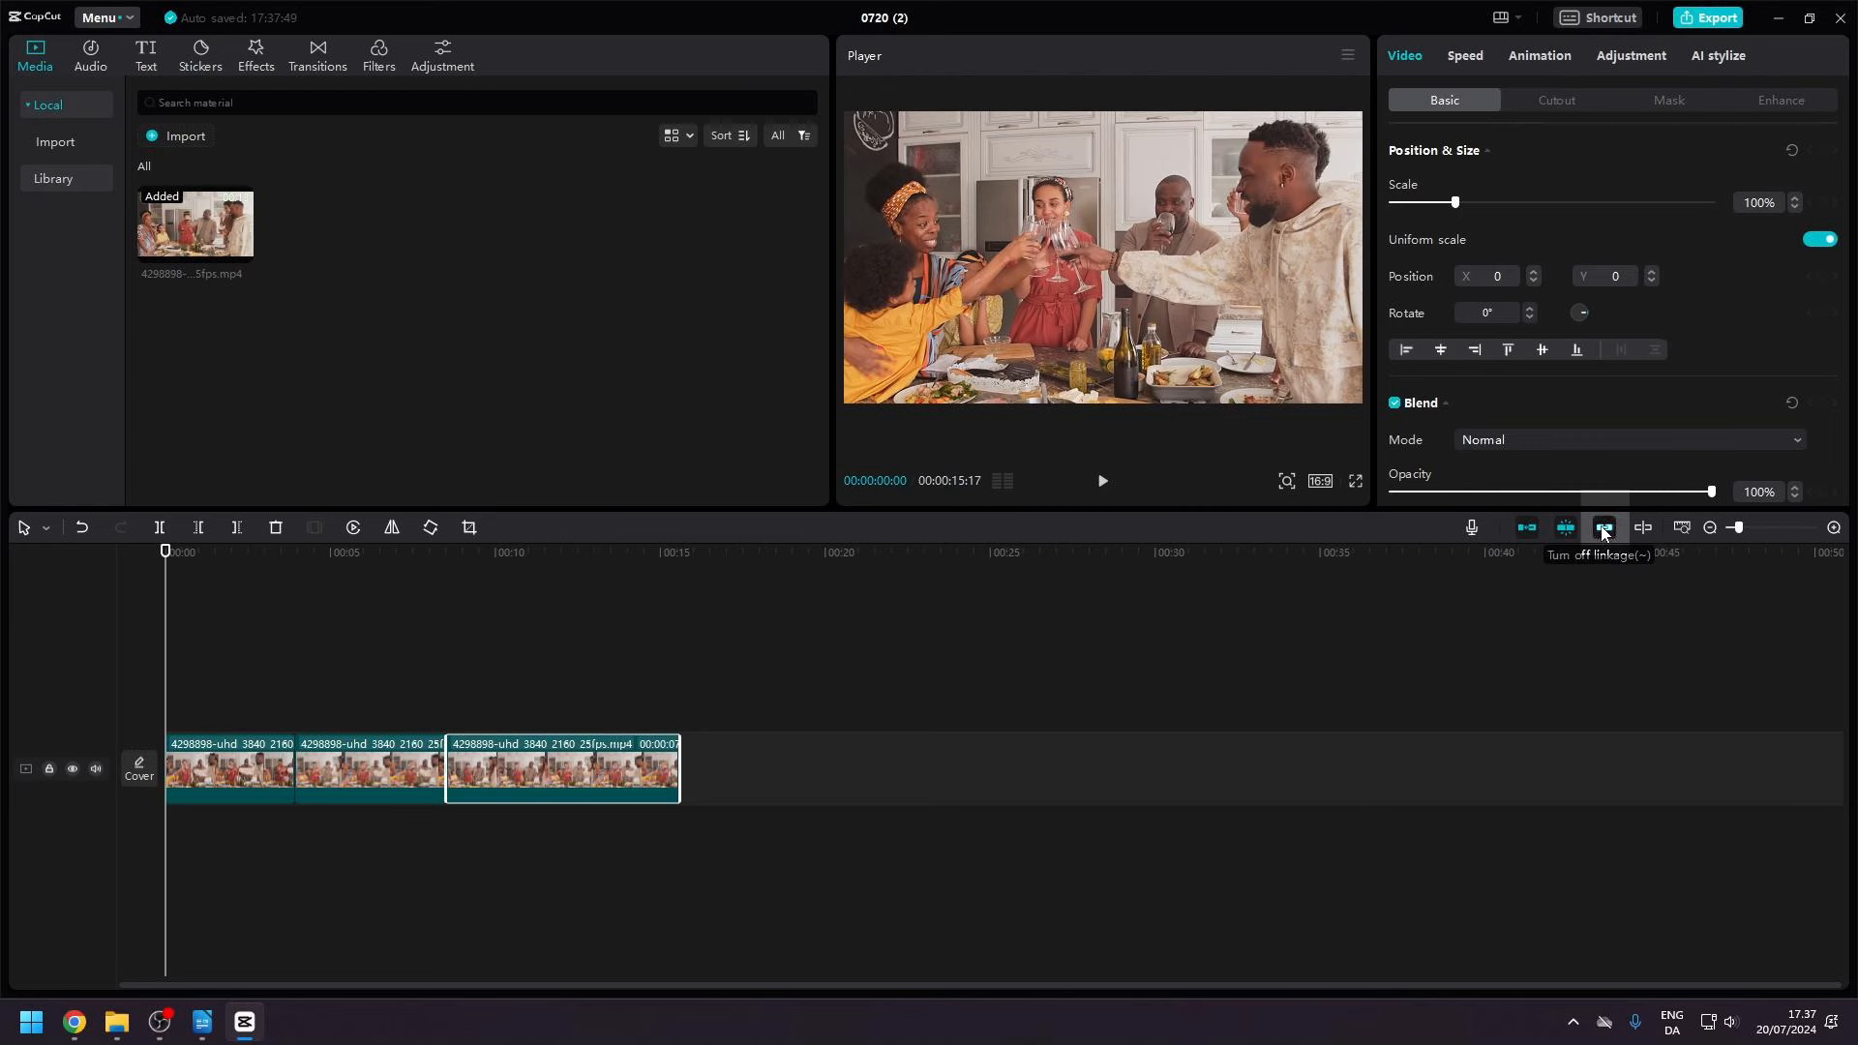
Turn off linkage and place the Edge Glow video effect above the middle segment, aligned with its start.
left_click(1602, 529)
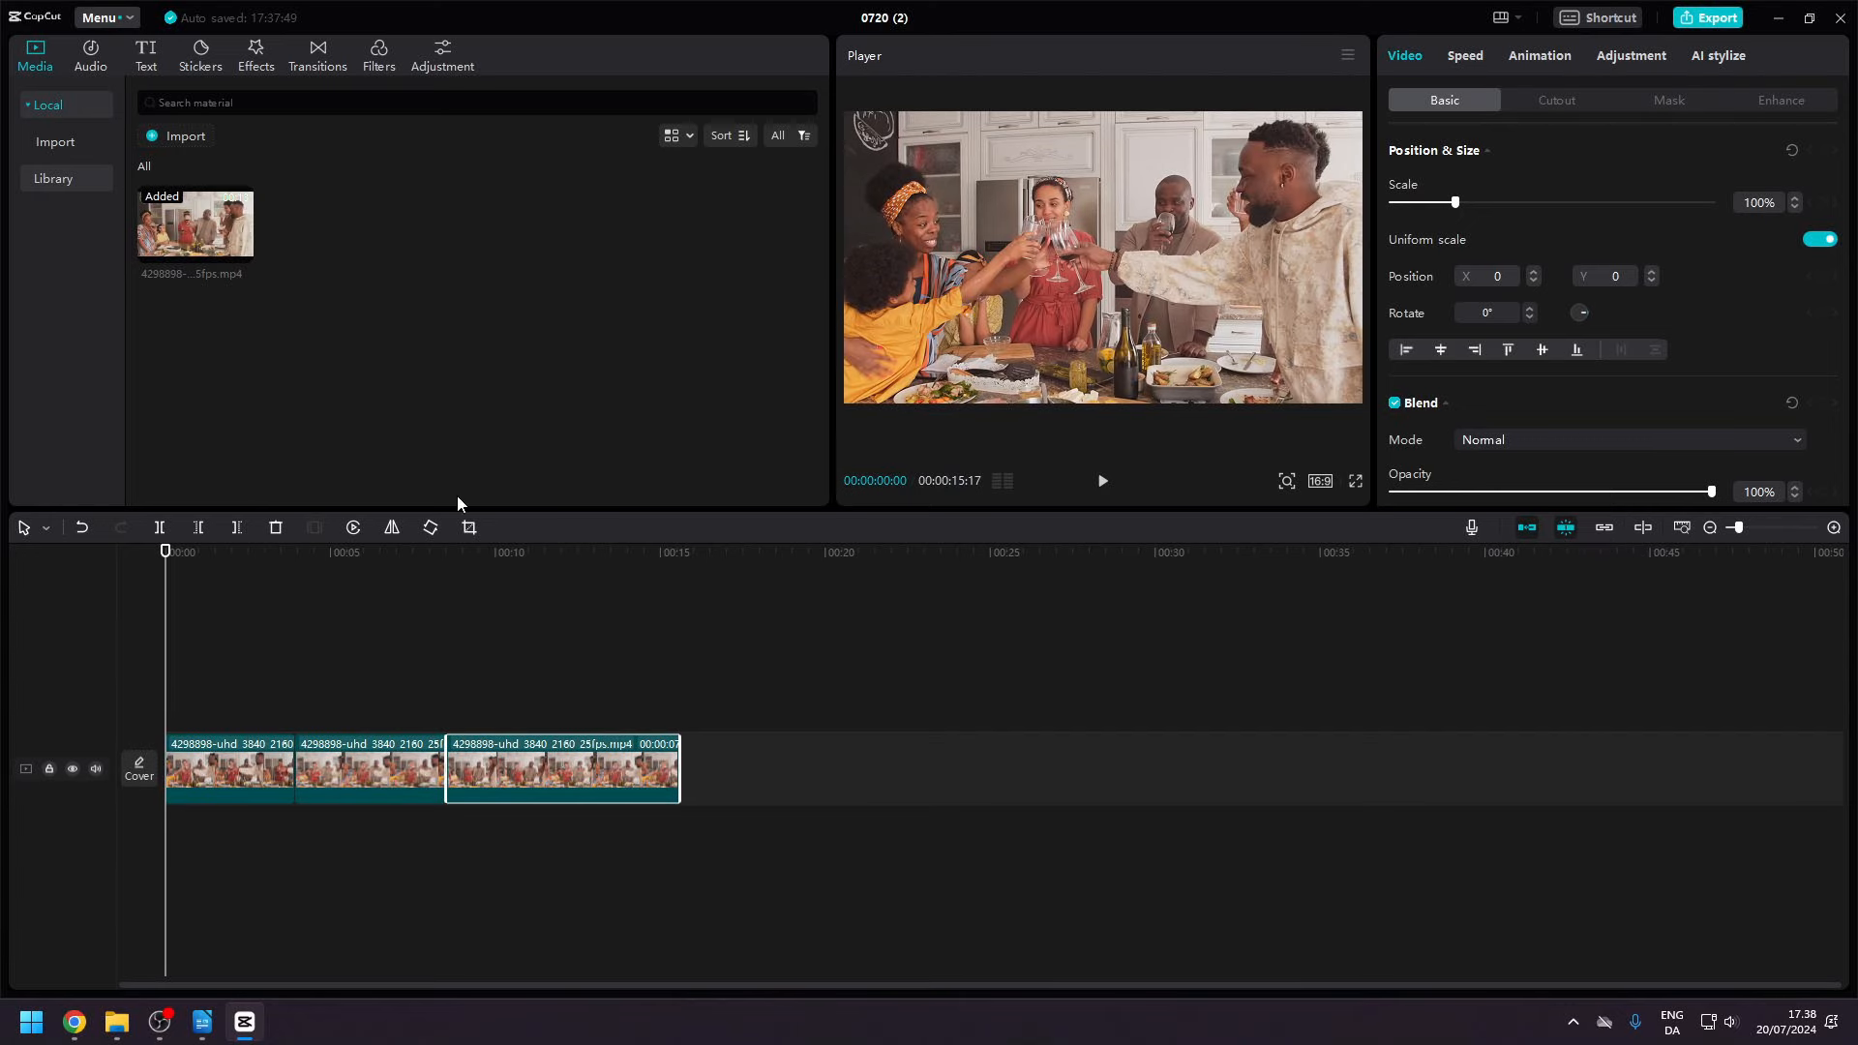
left_click(257, 60)
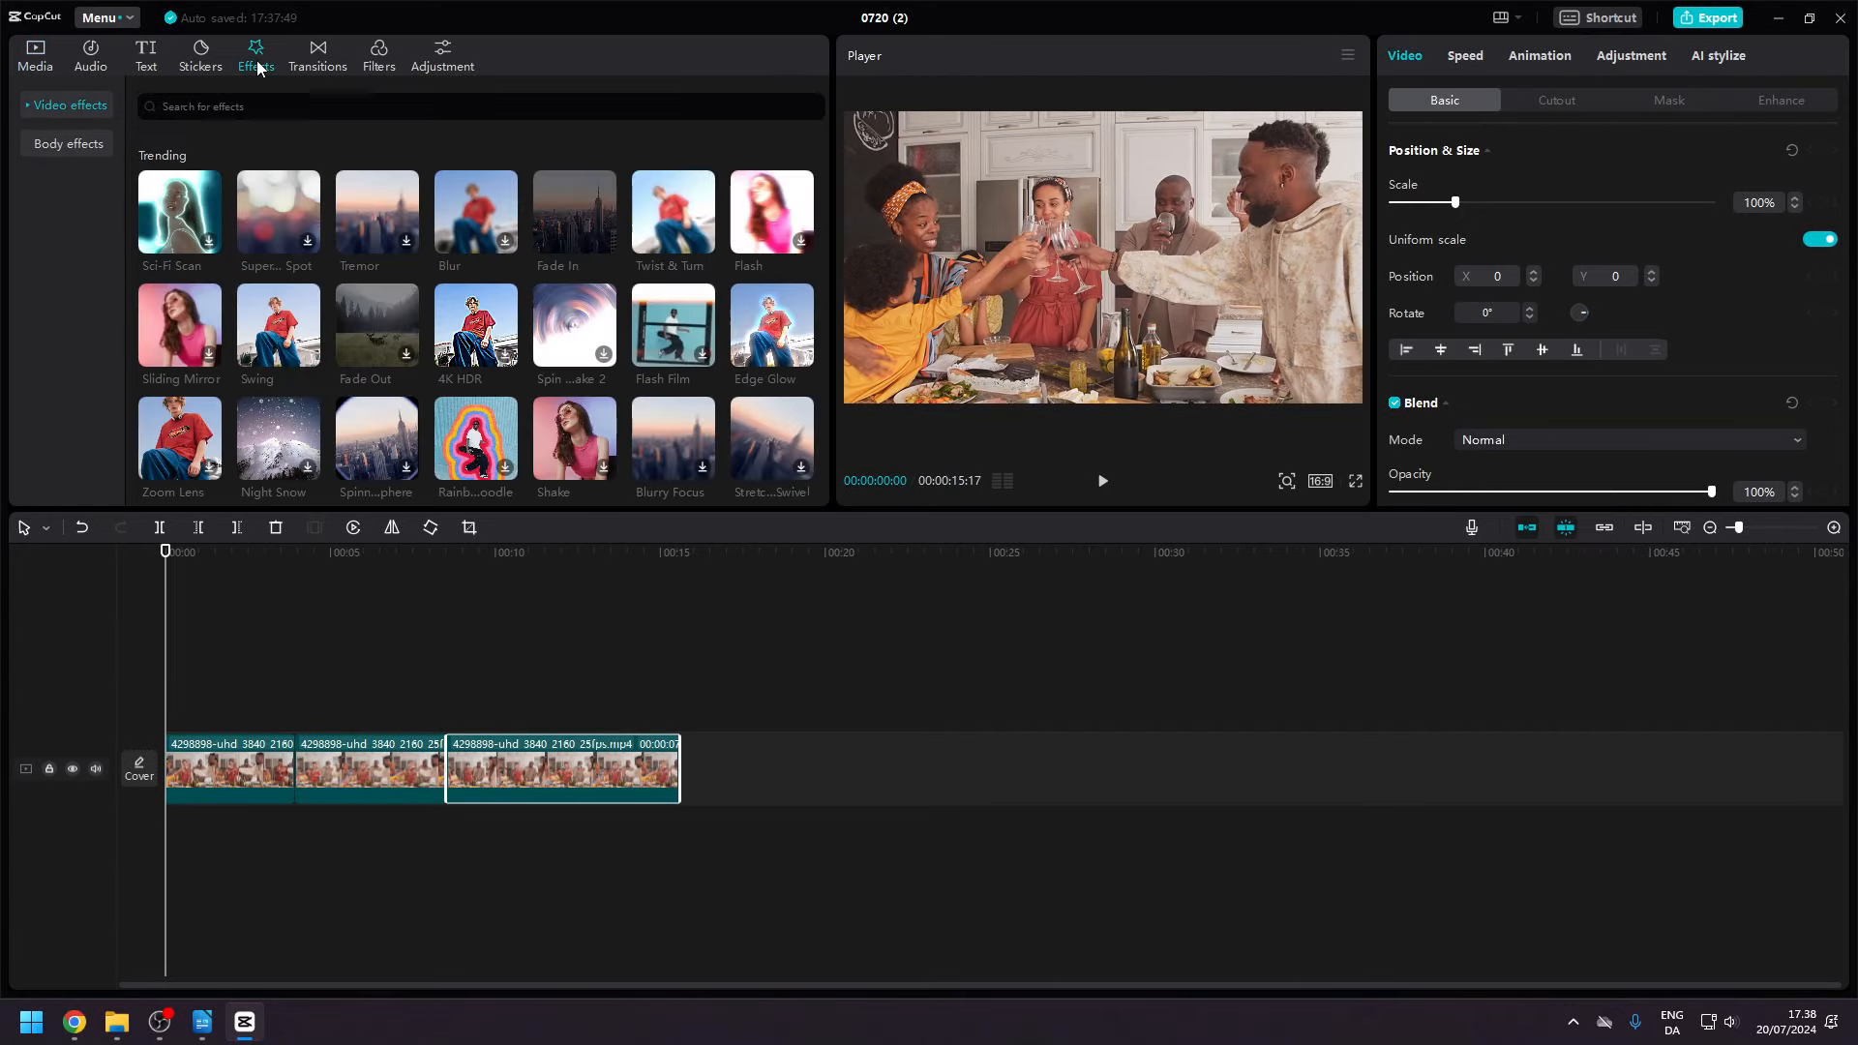
left_click(786, 325)
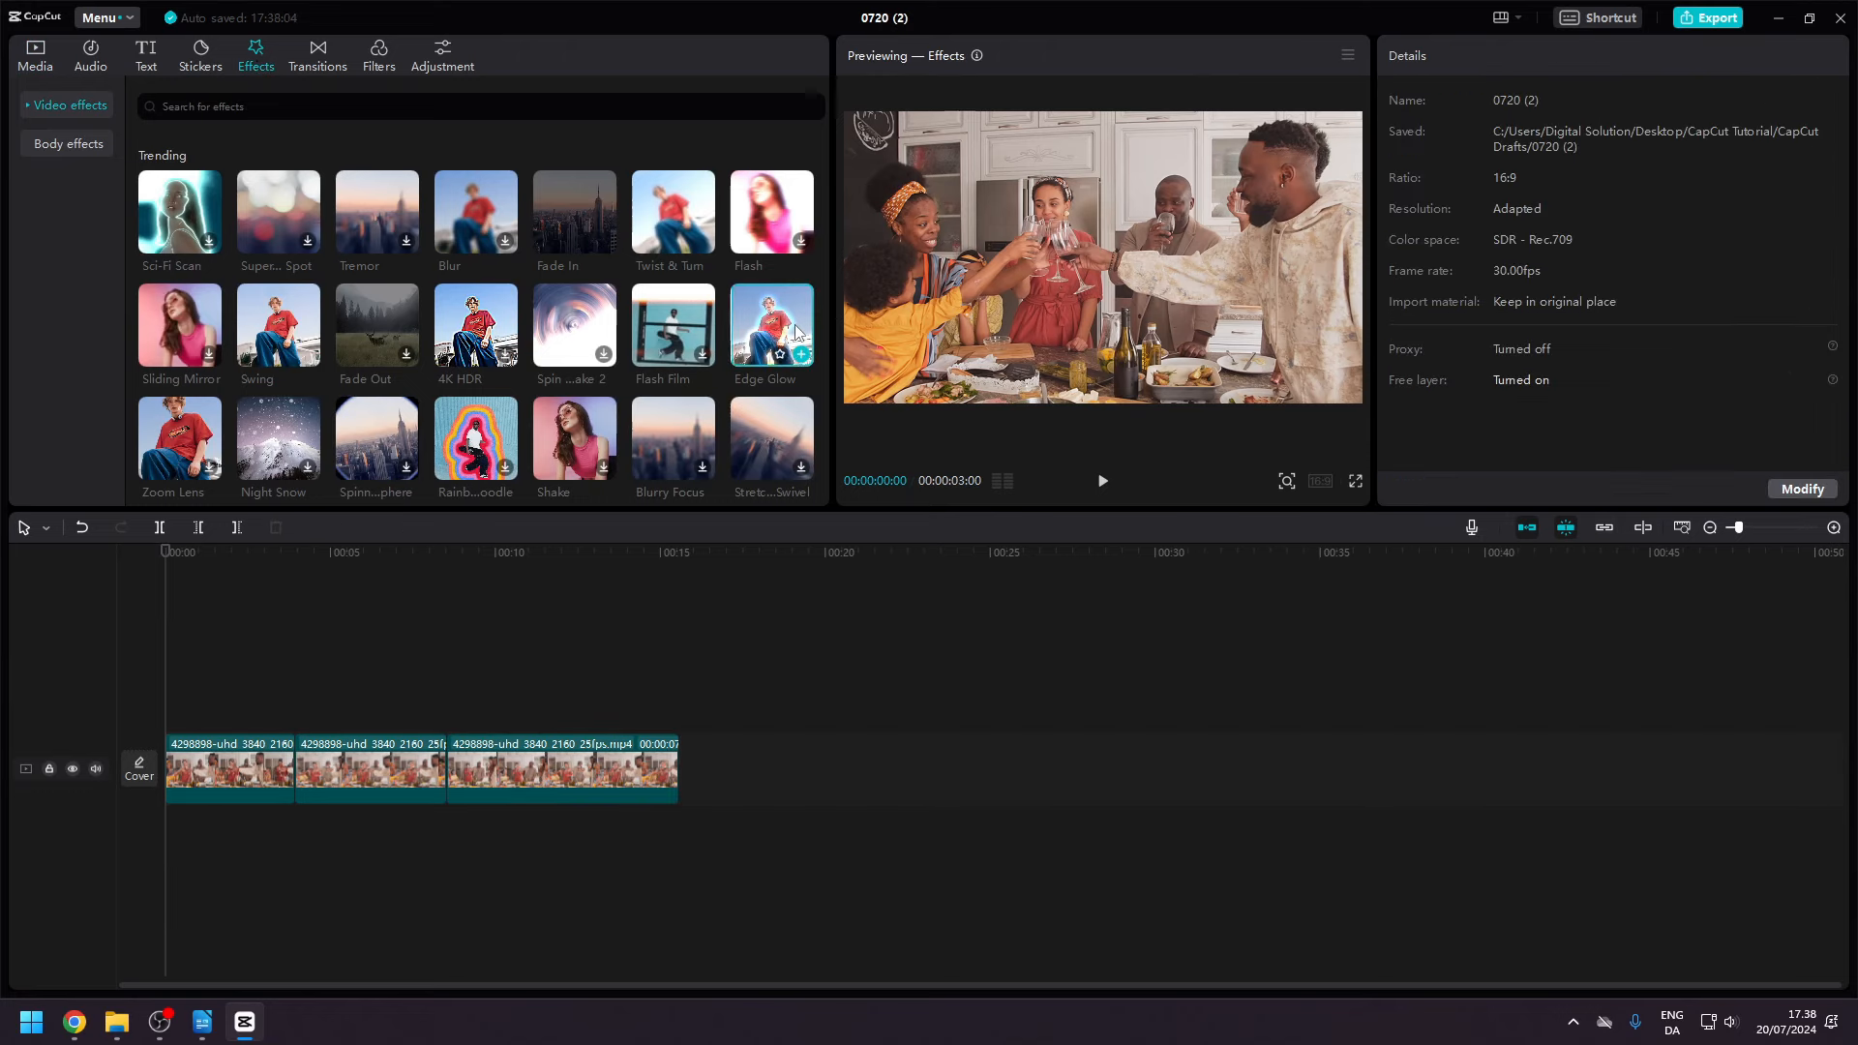
left_click_drag(776, 327, 299, 720)
Play the timeline from the start to preview the Edge Glow effect on the middle segment.
left_click(263, 586)
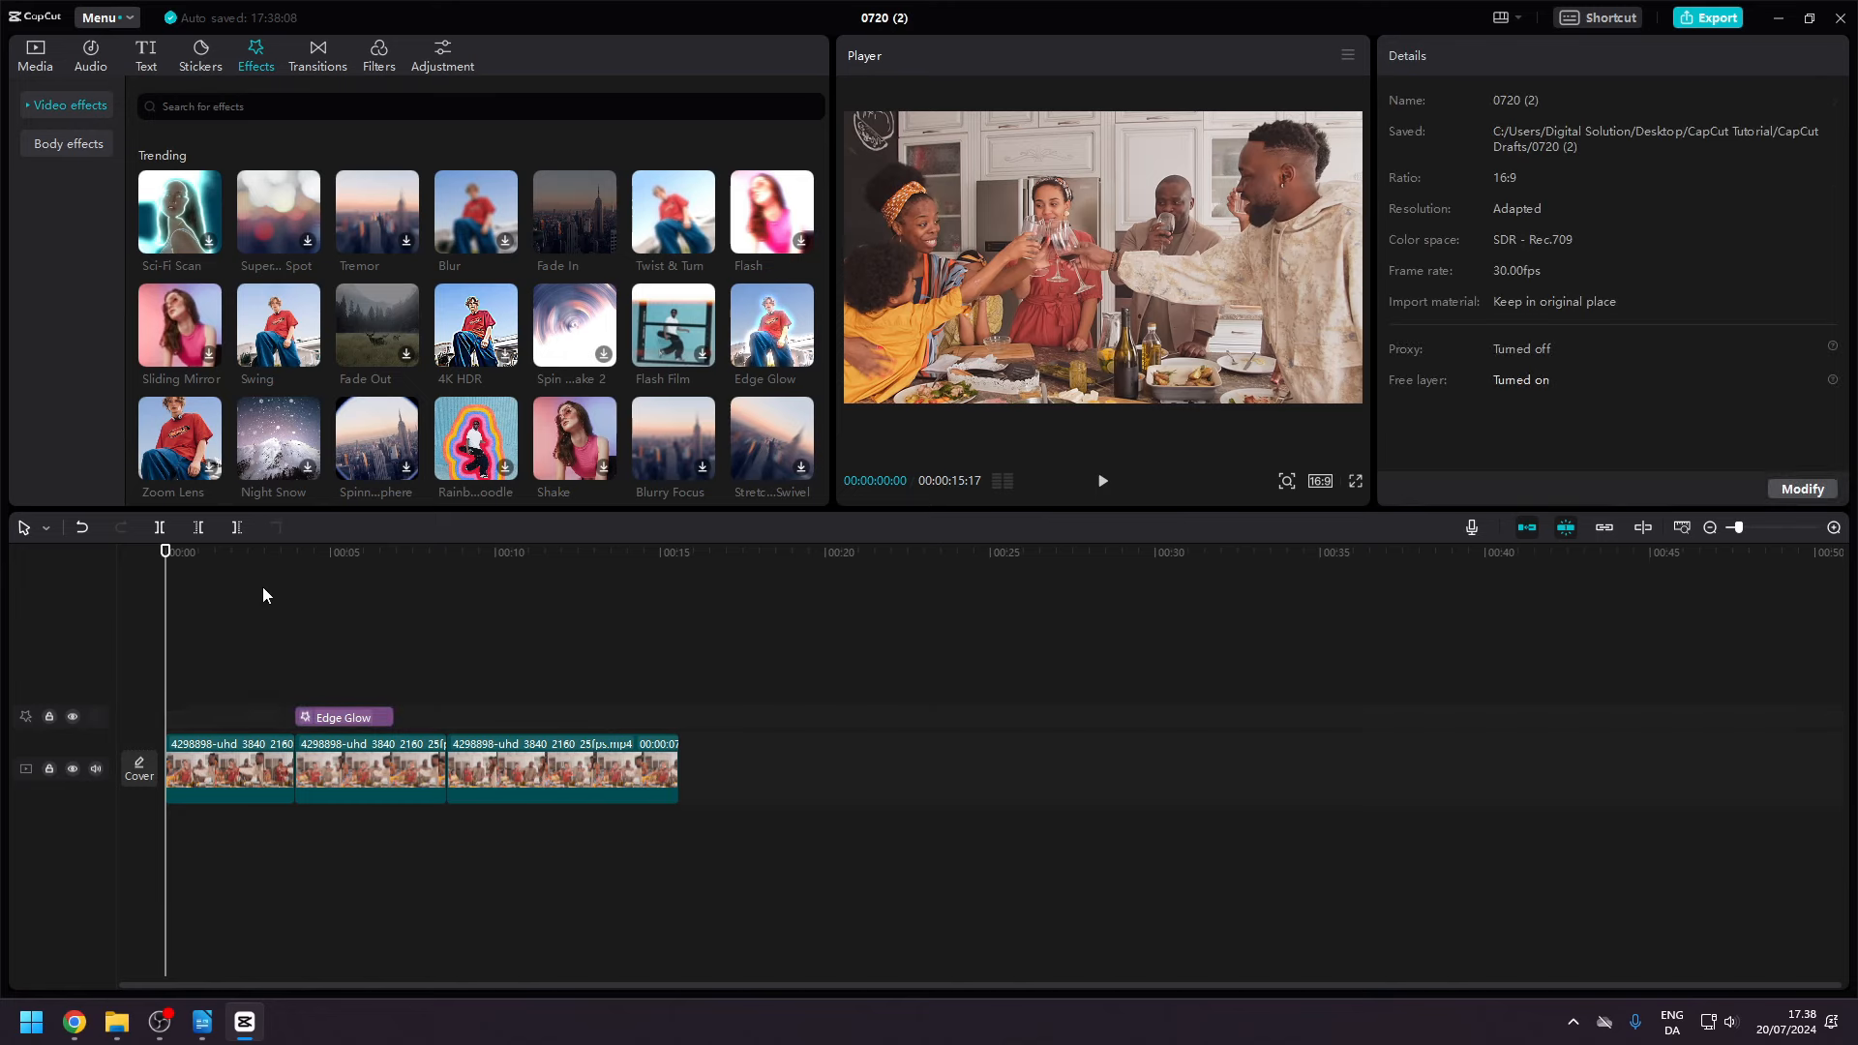
key("space")
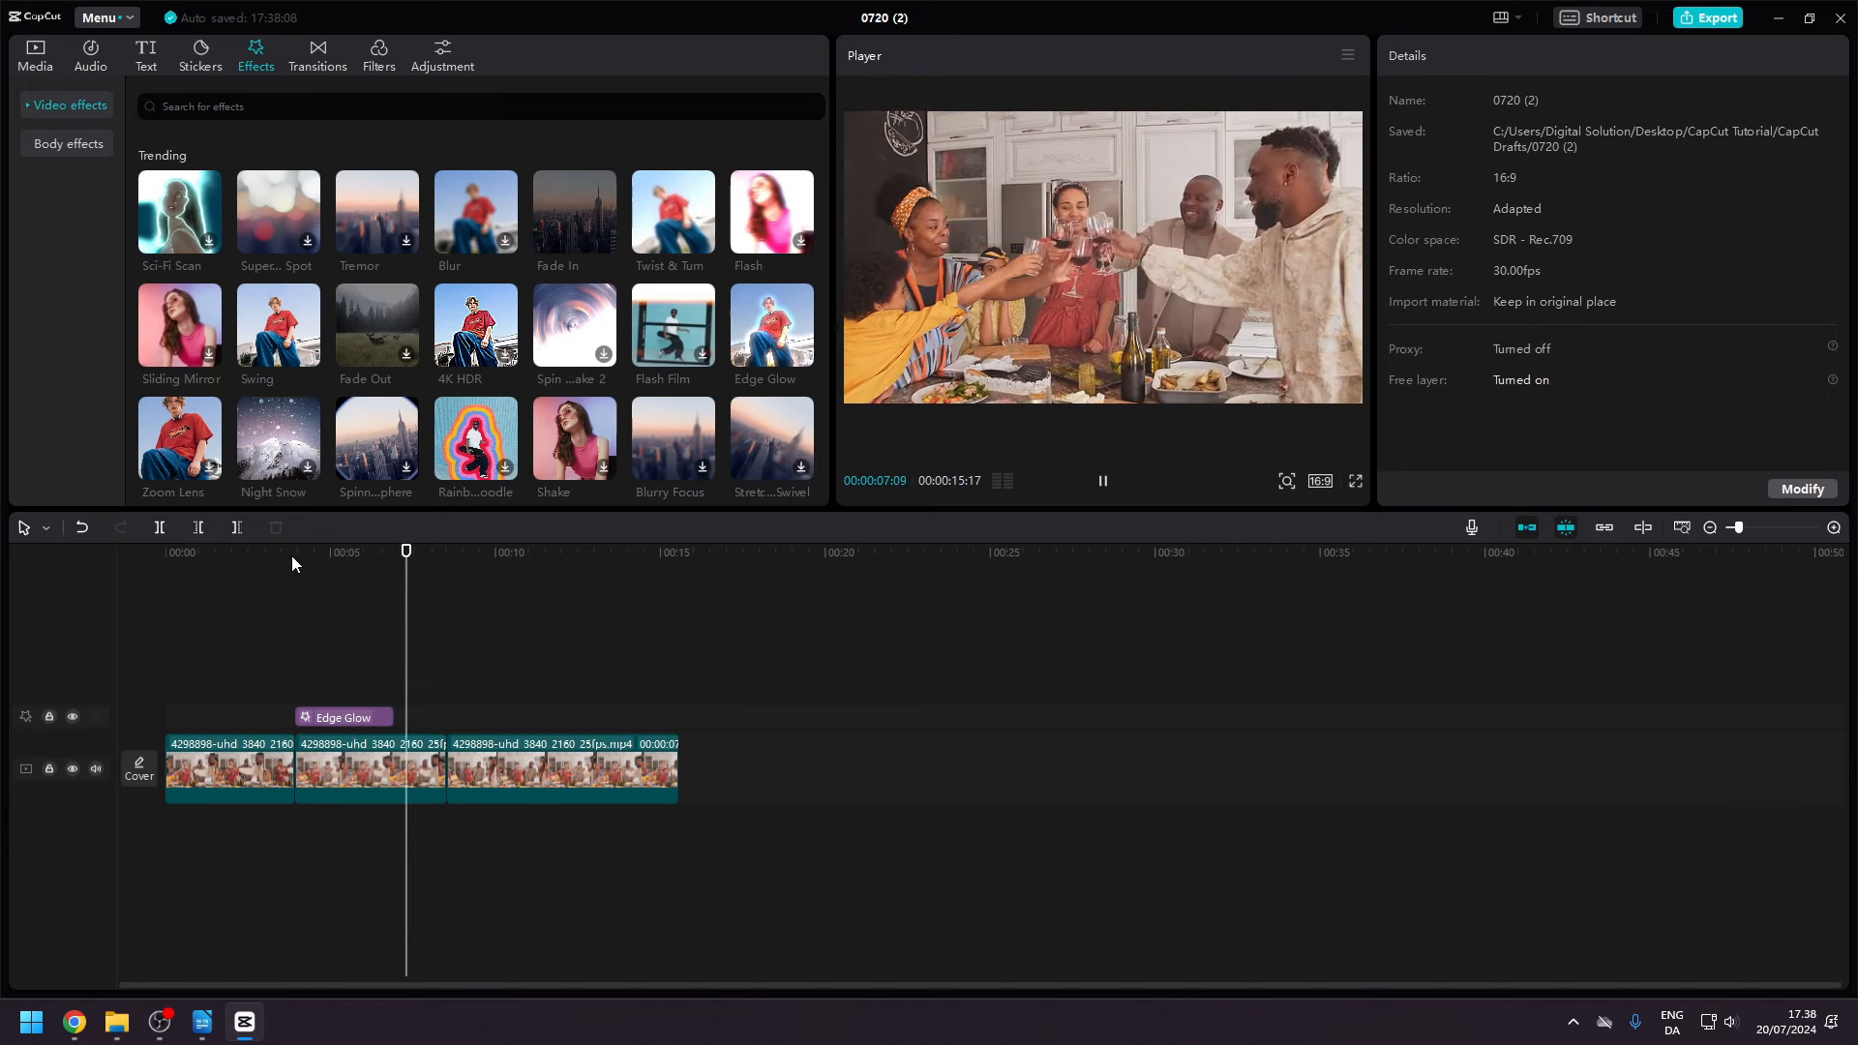
key("space")
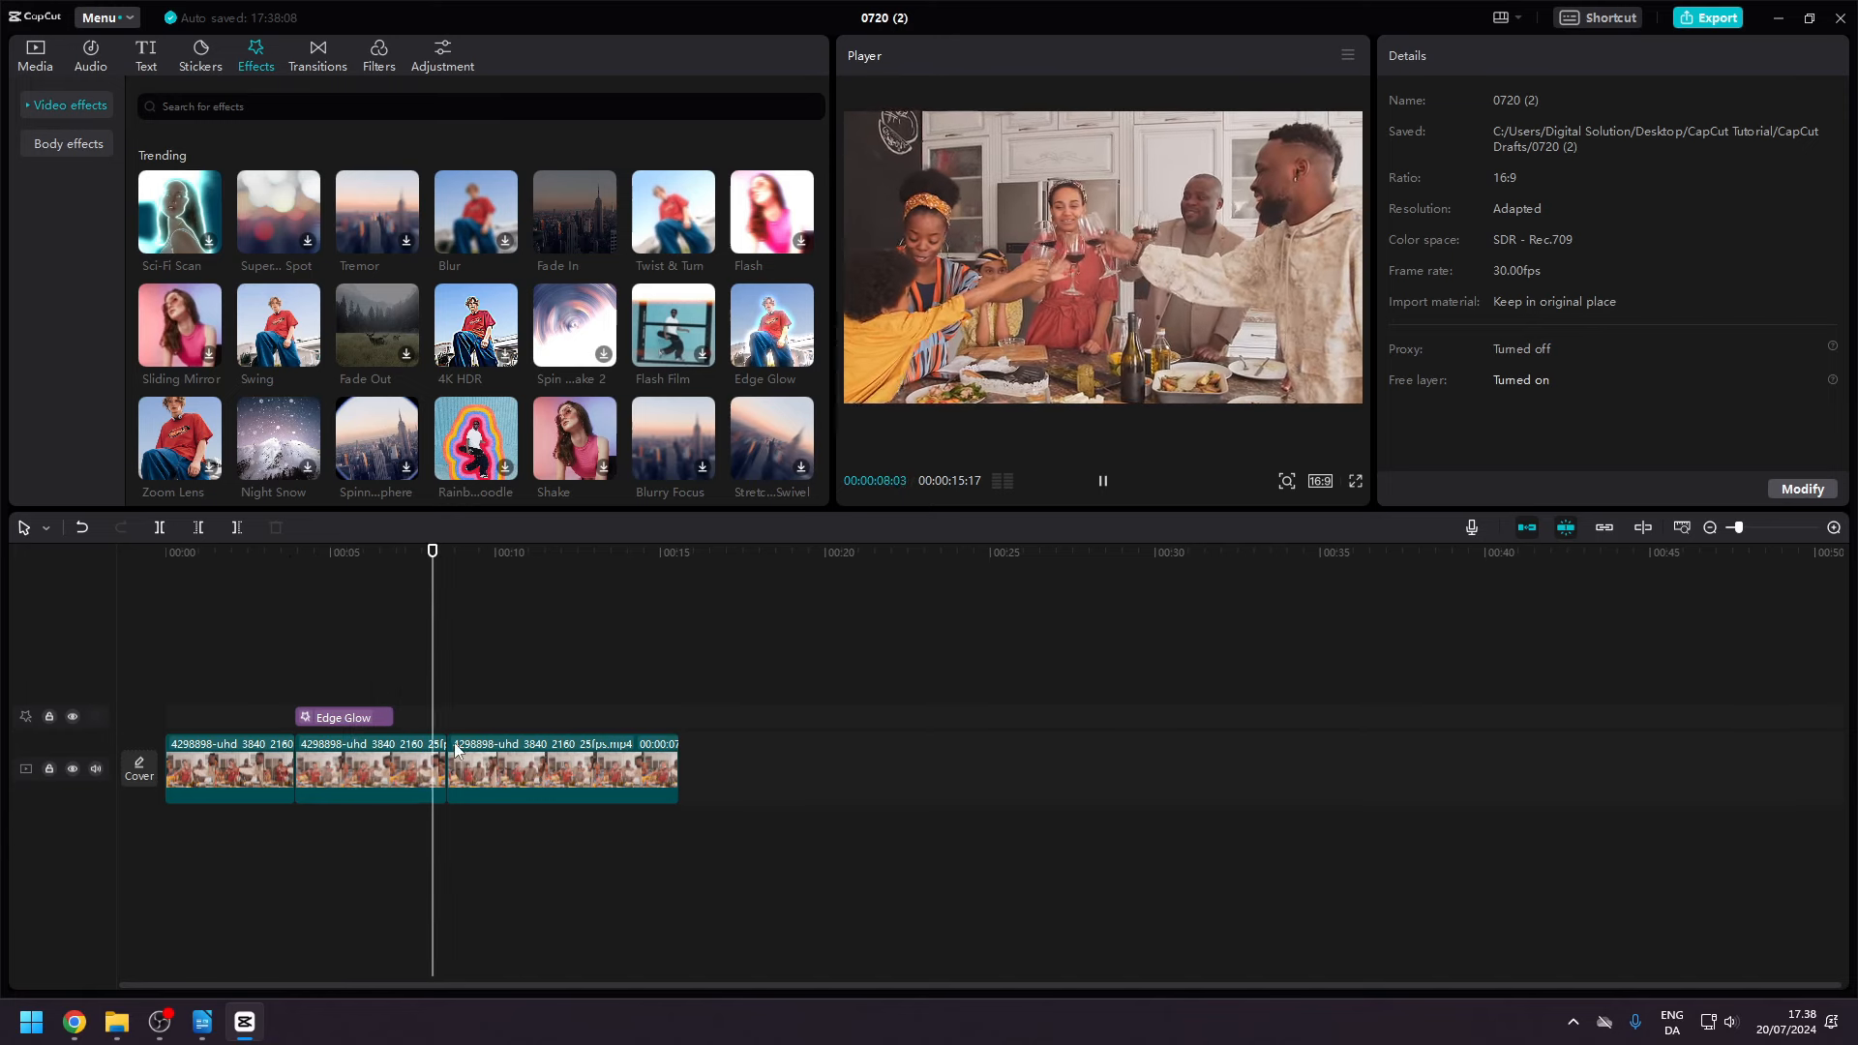
Try moving the middle segment separately from its Edge Glow effect while linkage is off.
left_click(354, 769)
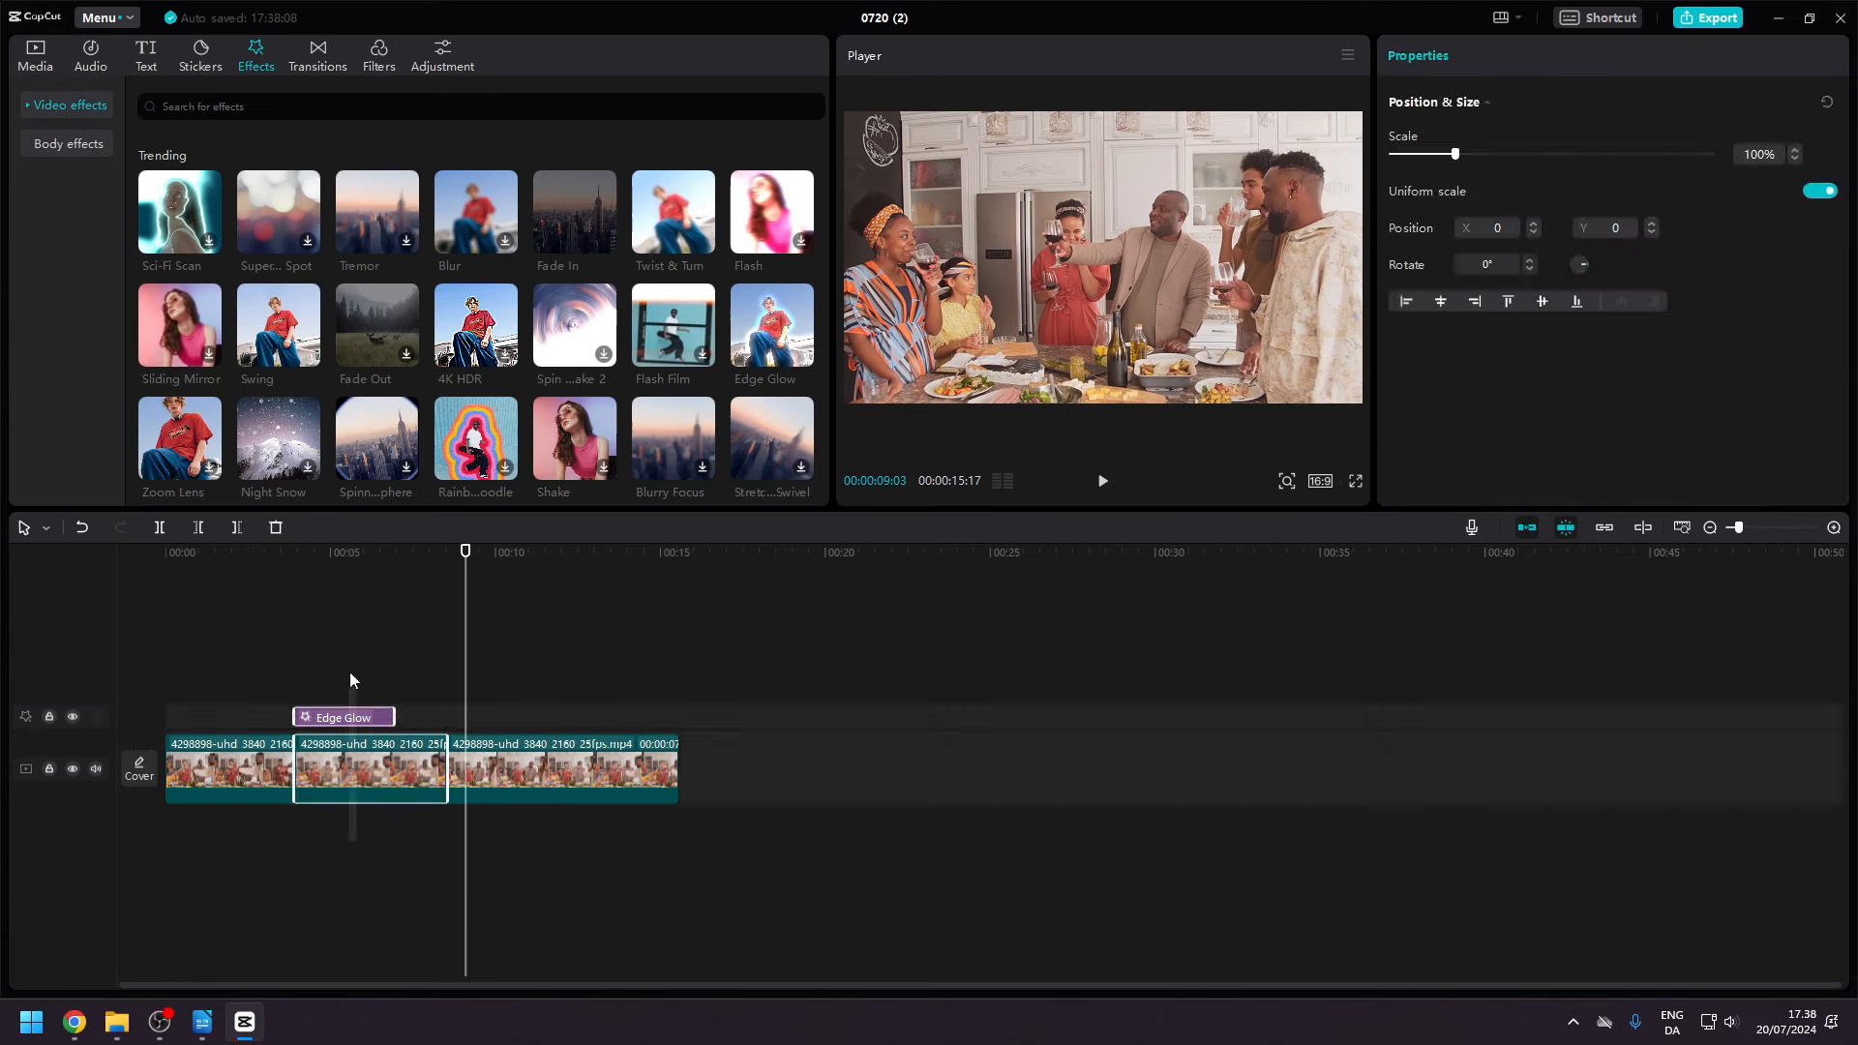
left_click(371, 816)
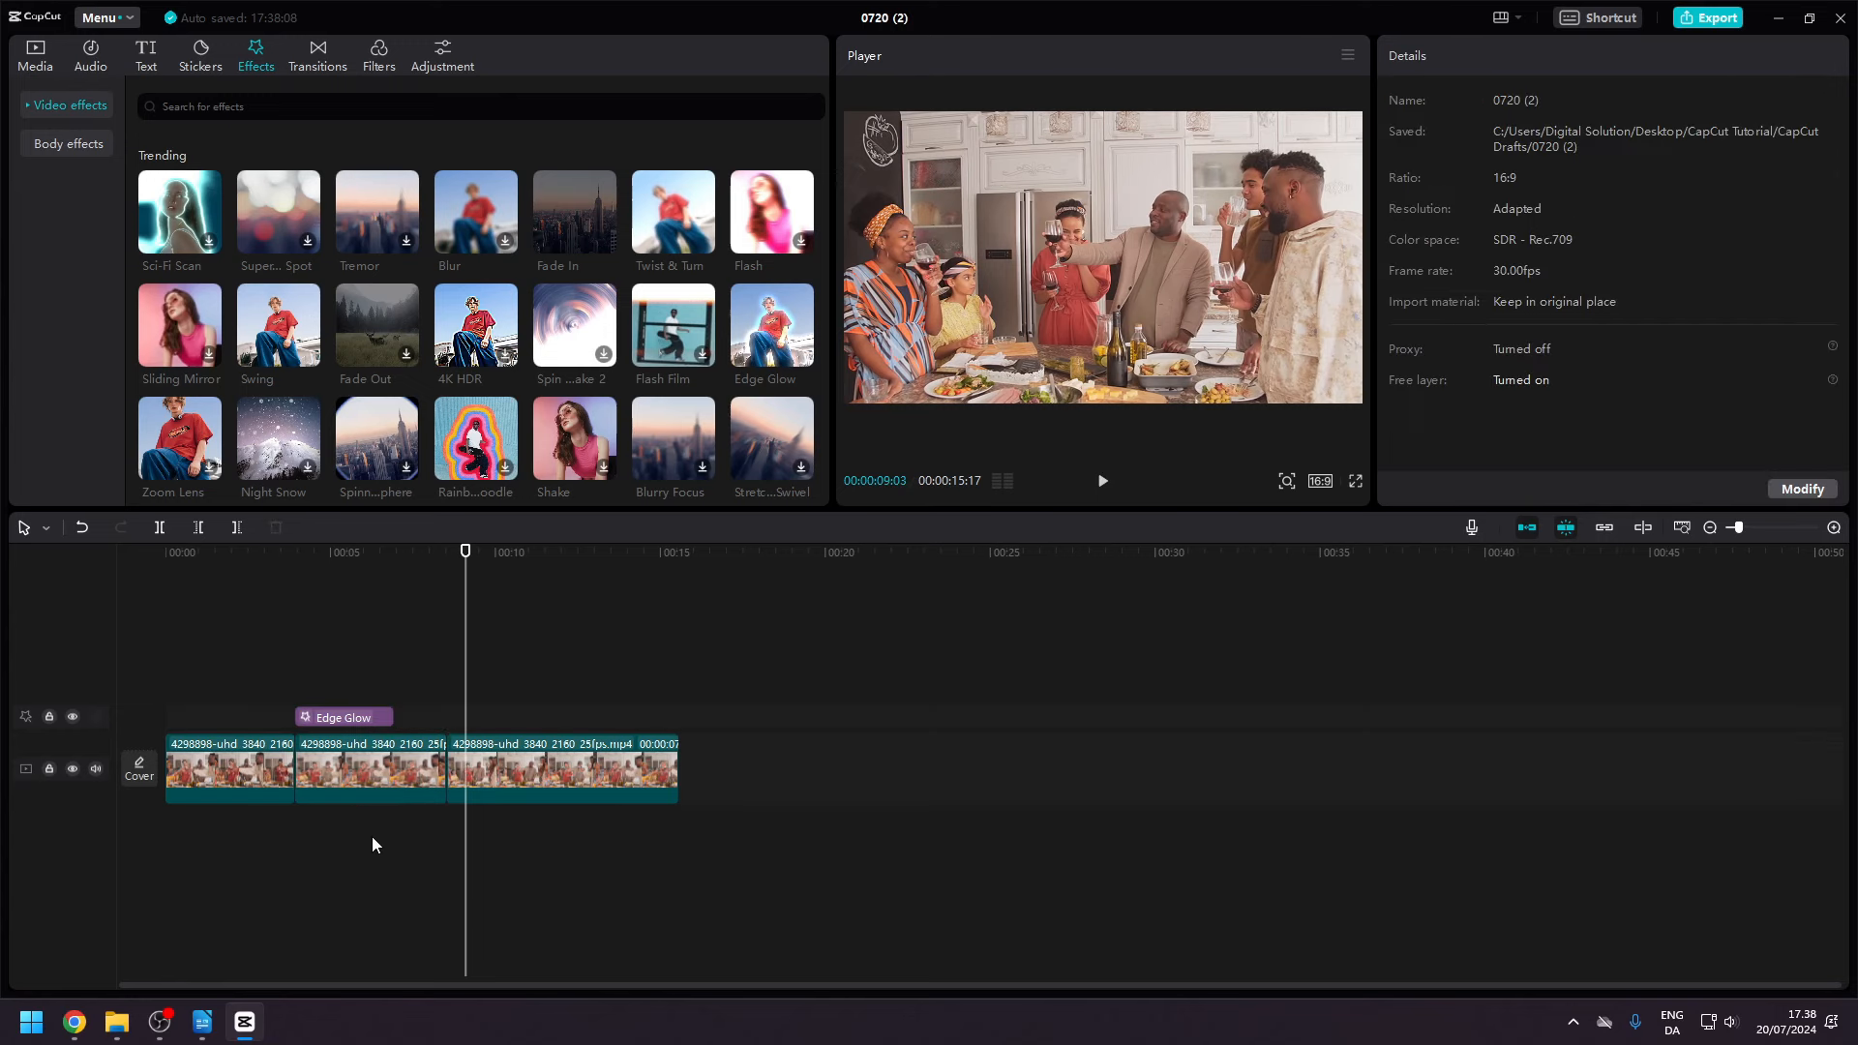
mouse_move(371, 778)
left_mouse_down()
mouse_move(546, 778)
mouse_move(179, 783)
mouse_move(376, 776)
left_mouse_up()
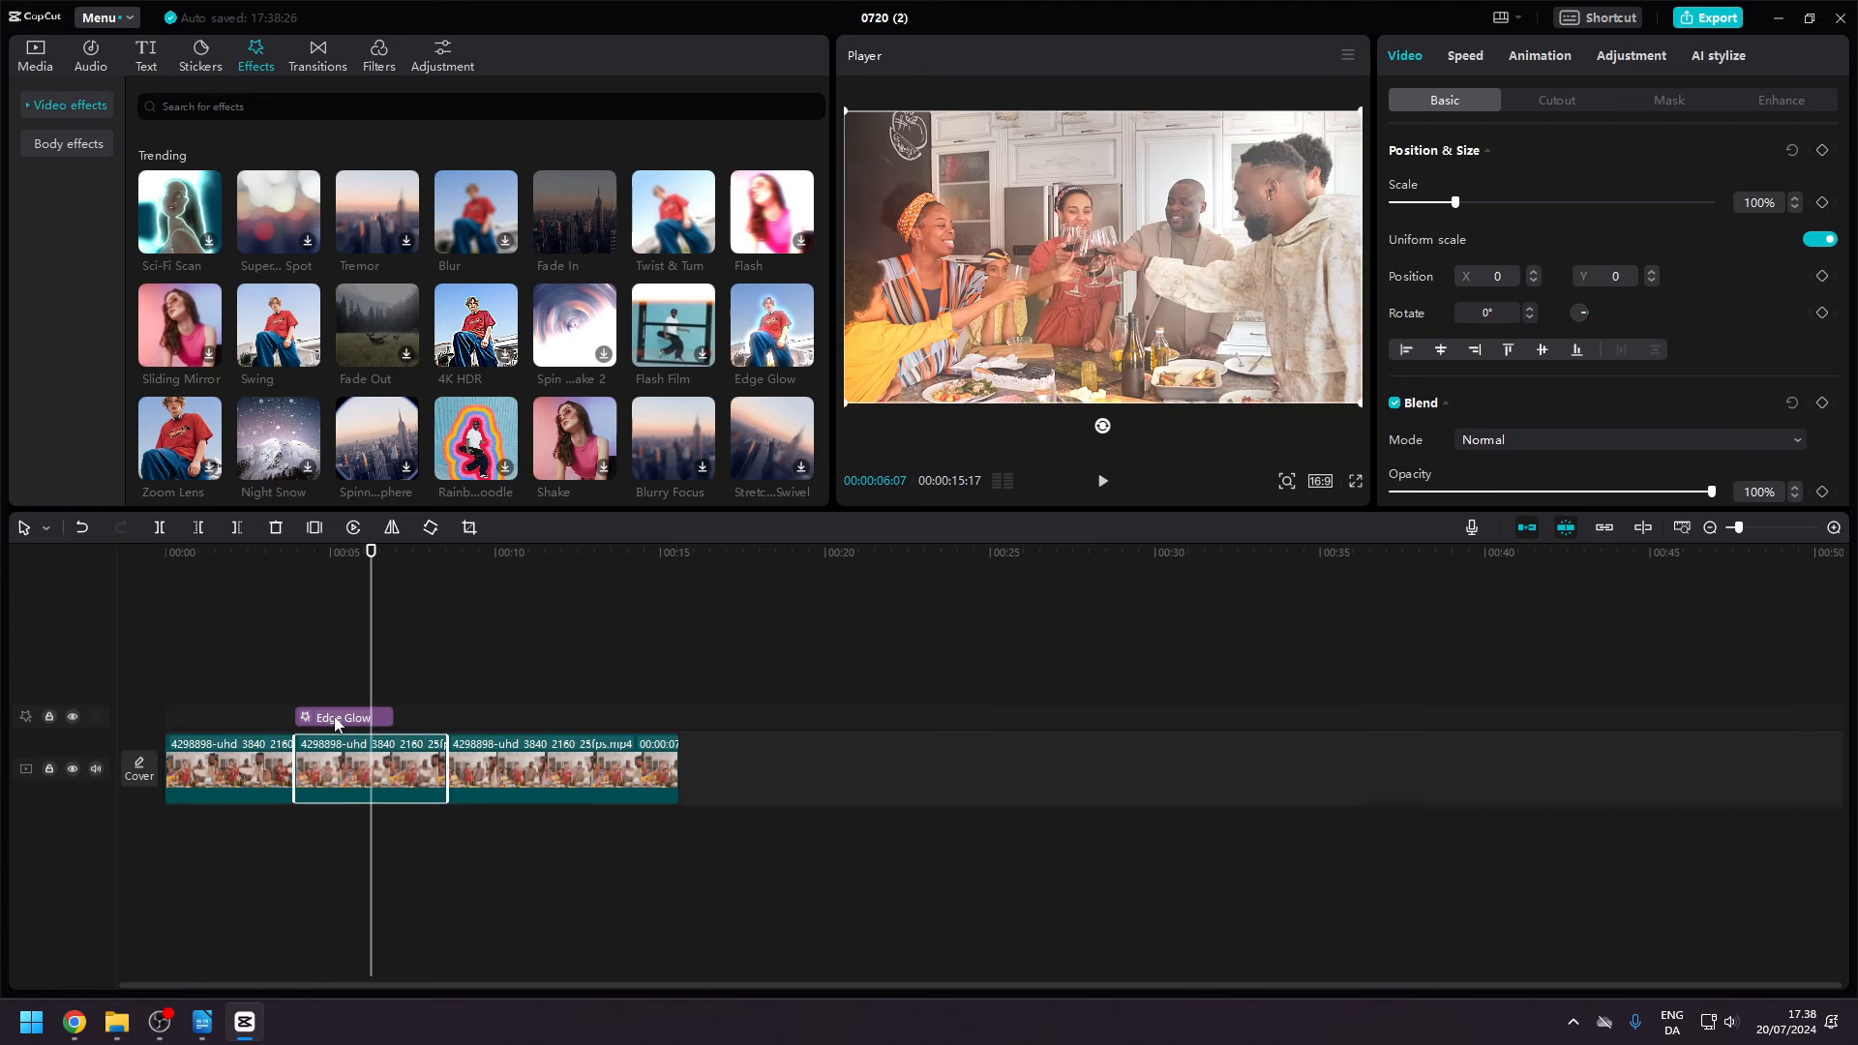
left_click(402, 716)
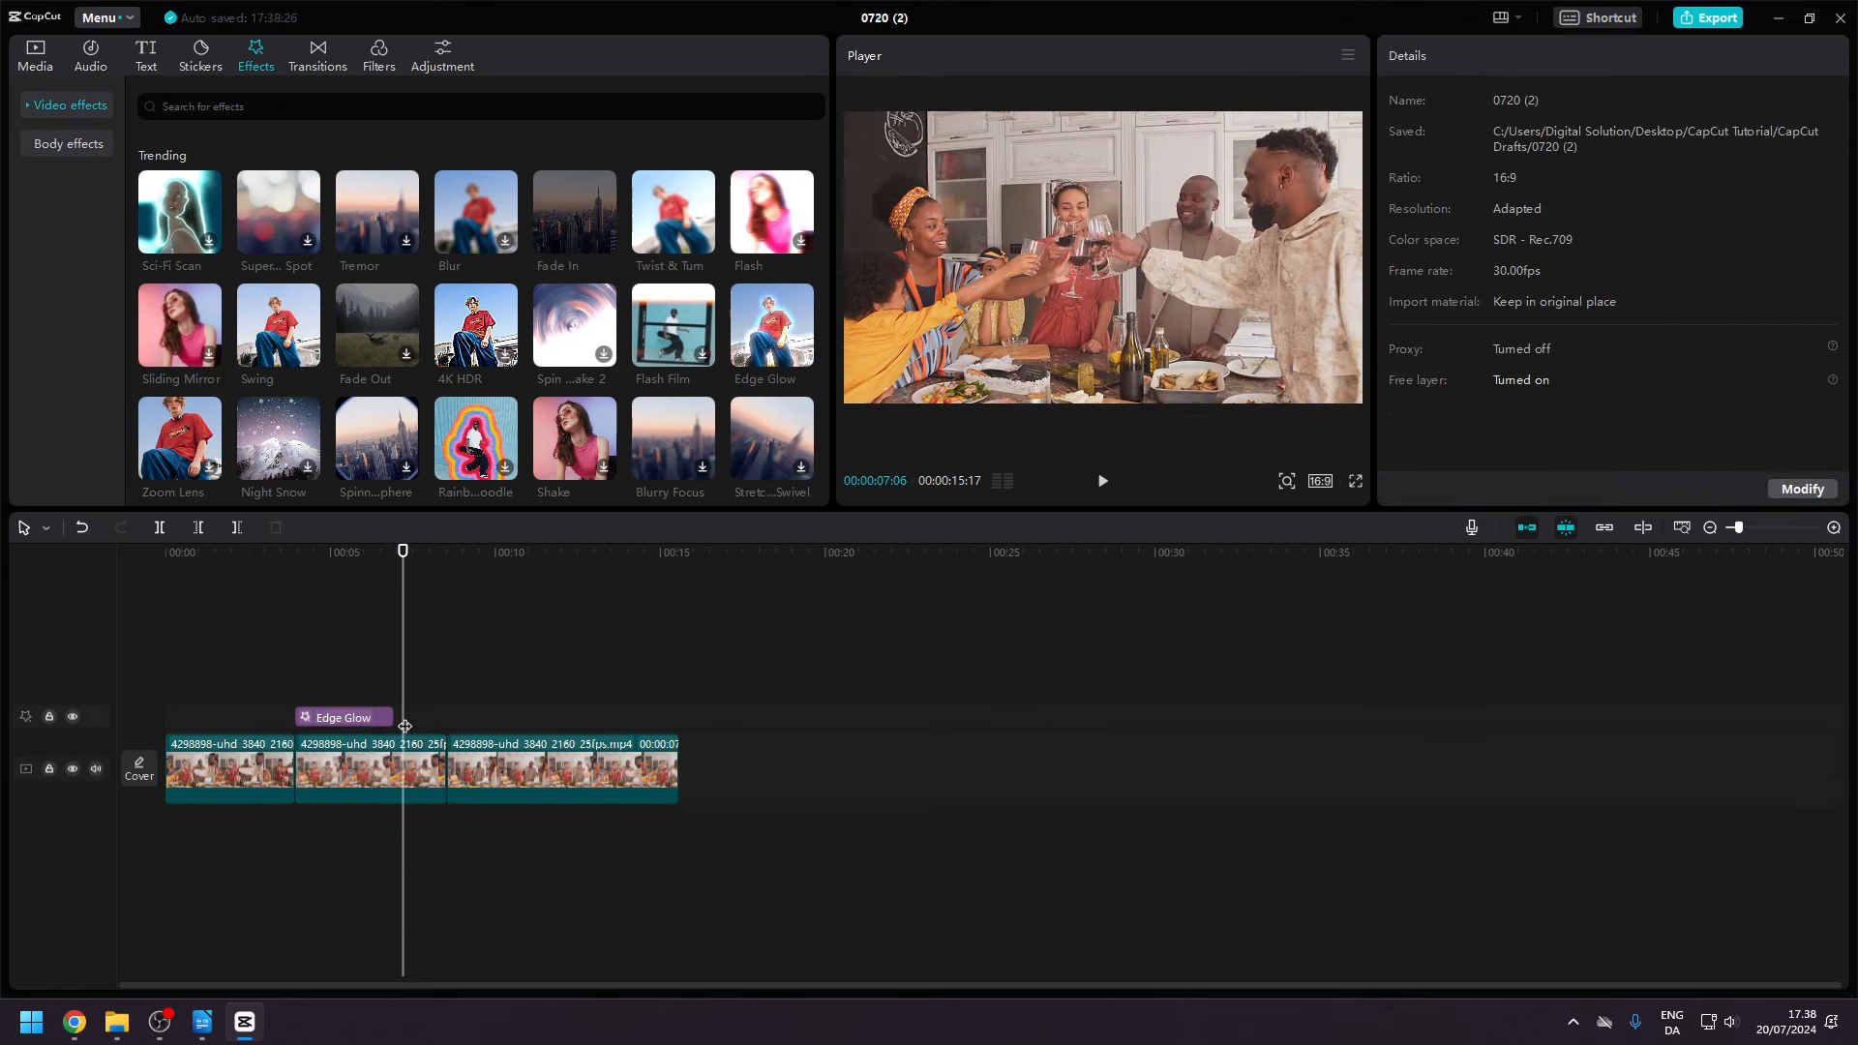
left_click(352, 755)
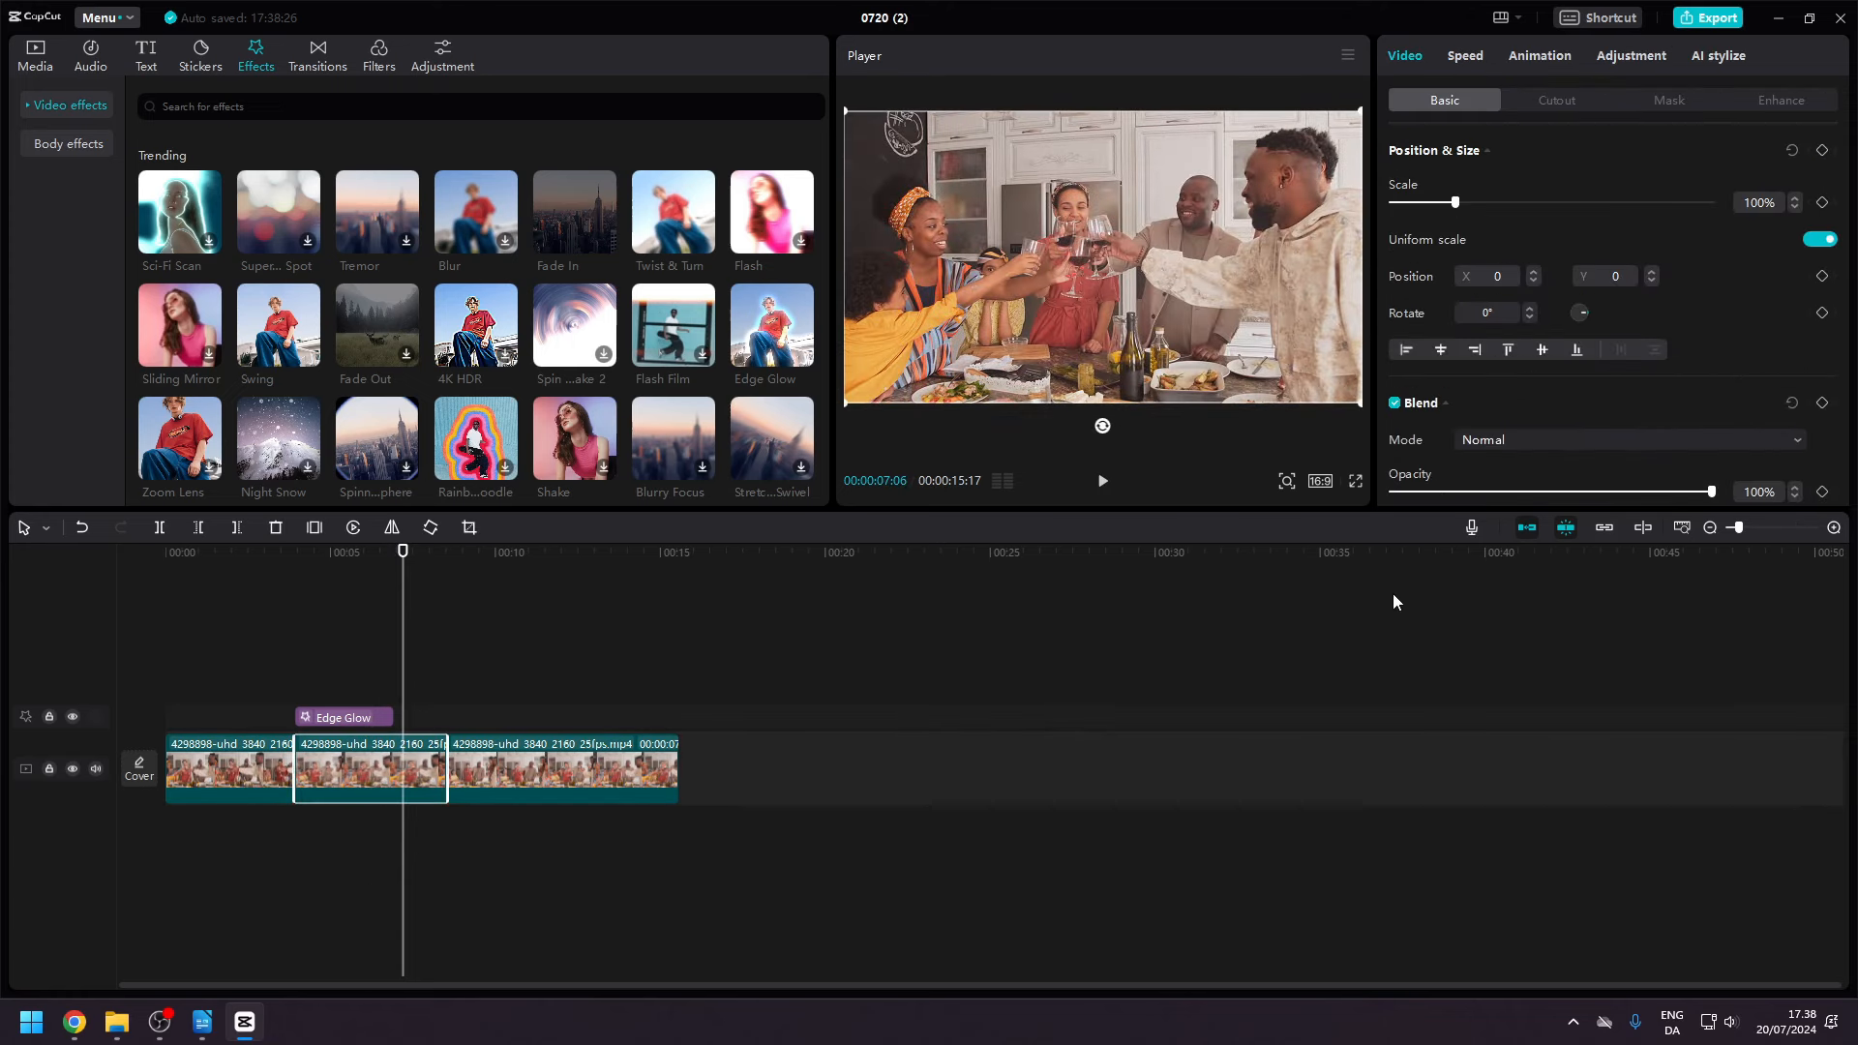
Turn linkage on and move the middle segment together with its Edge Glow effect to the start of the timeline.
left_click(1604, 527)
left_click_drag(370, 780, 224, 774)
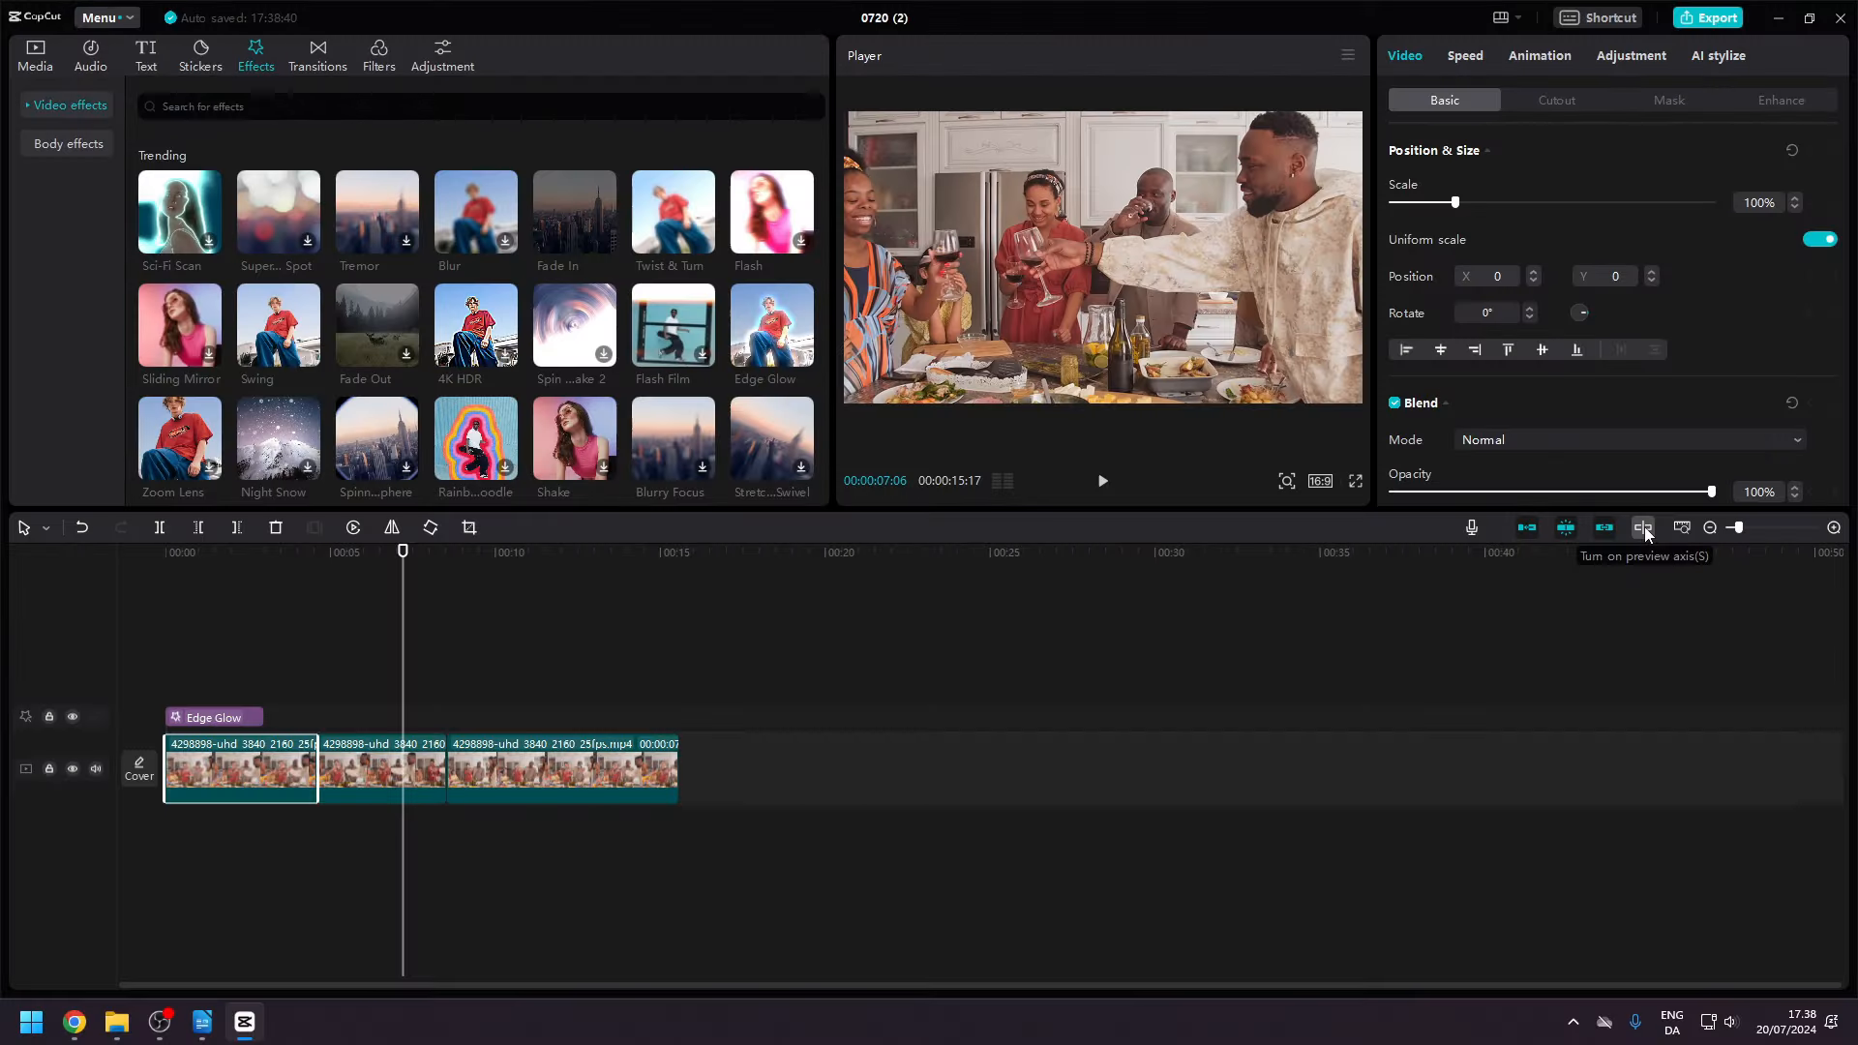
Turn on the preview axis for skimming the clips and zoom the timeline to fit them.
left_click(1644, 528)
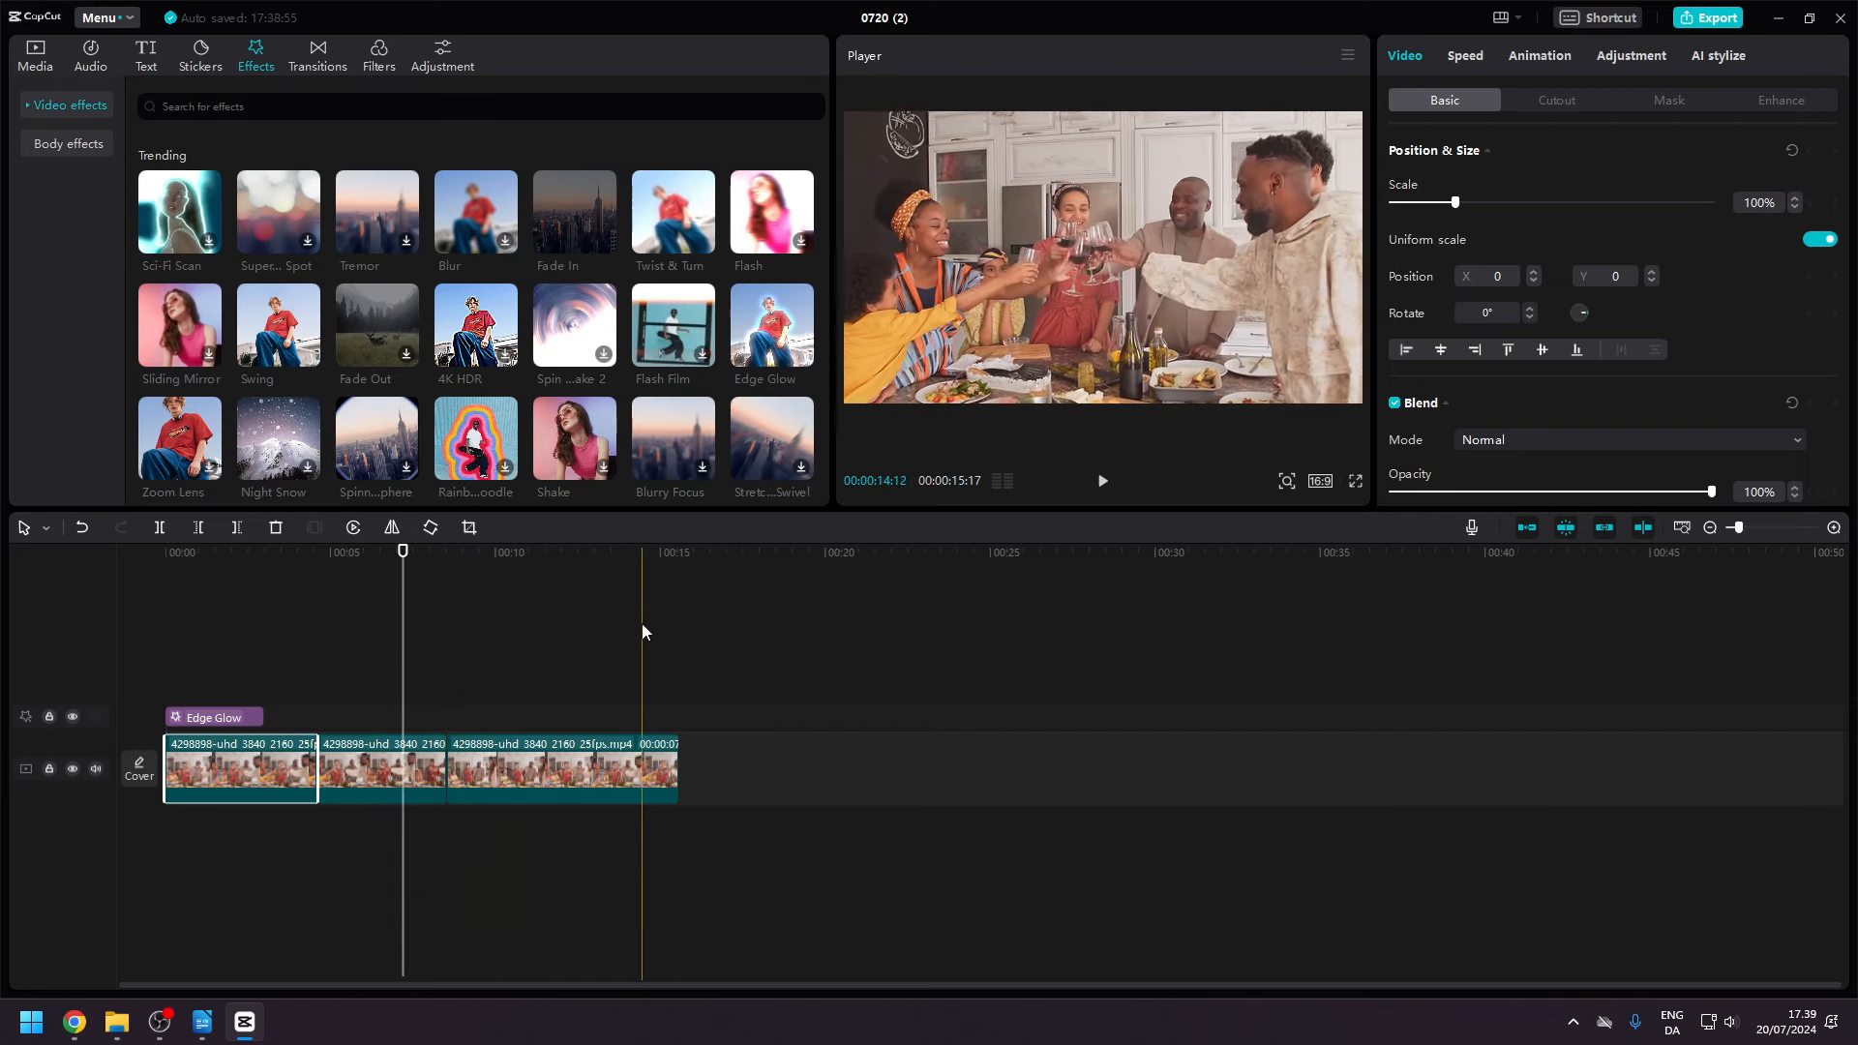
left_click(1684, 528)
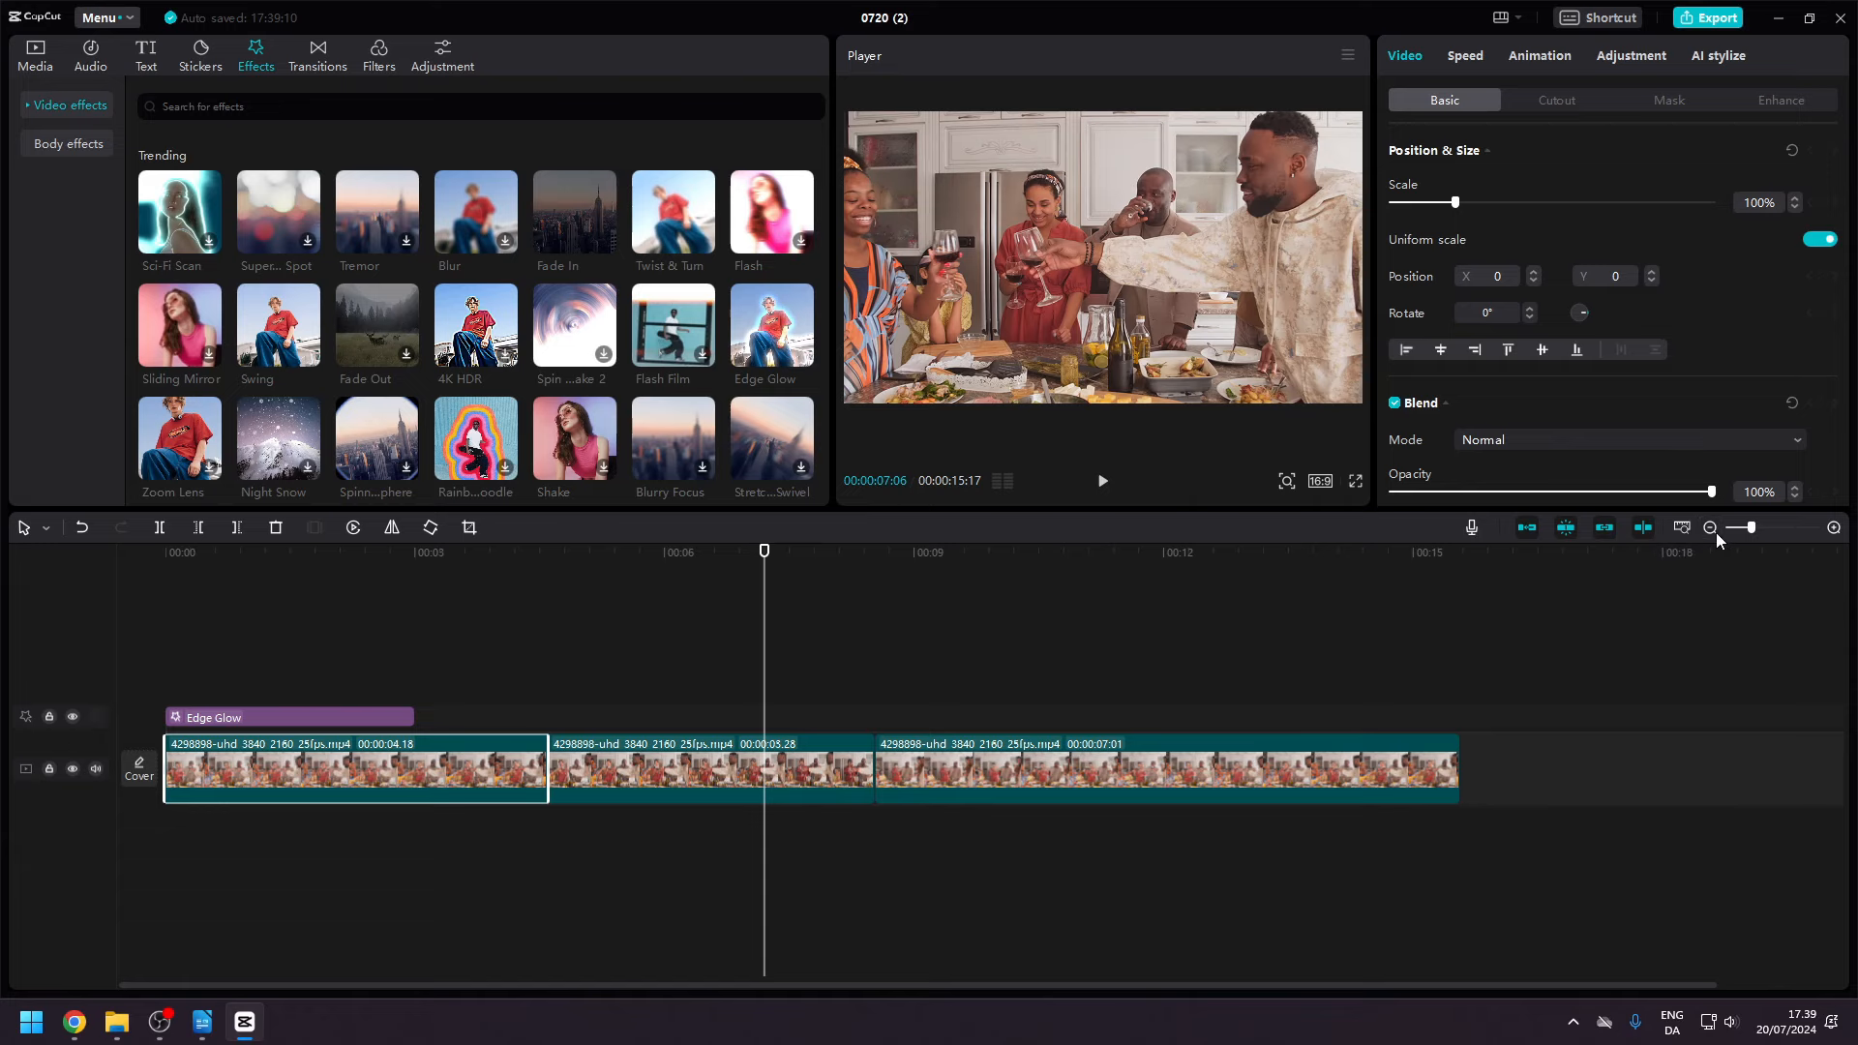
Zoom the timeline in and out to examine the segments and the effect at different scales.
scroll(1216, 668, "down", 5)
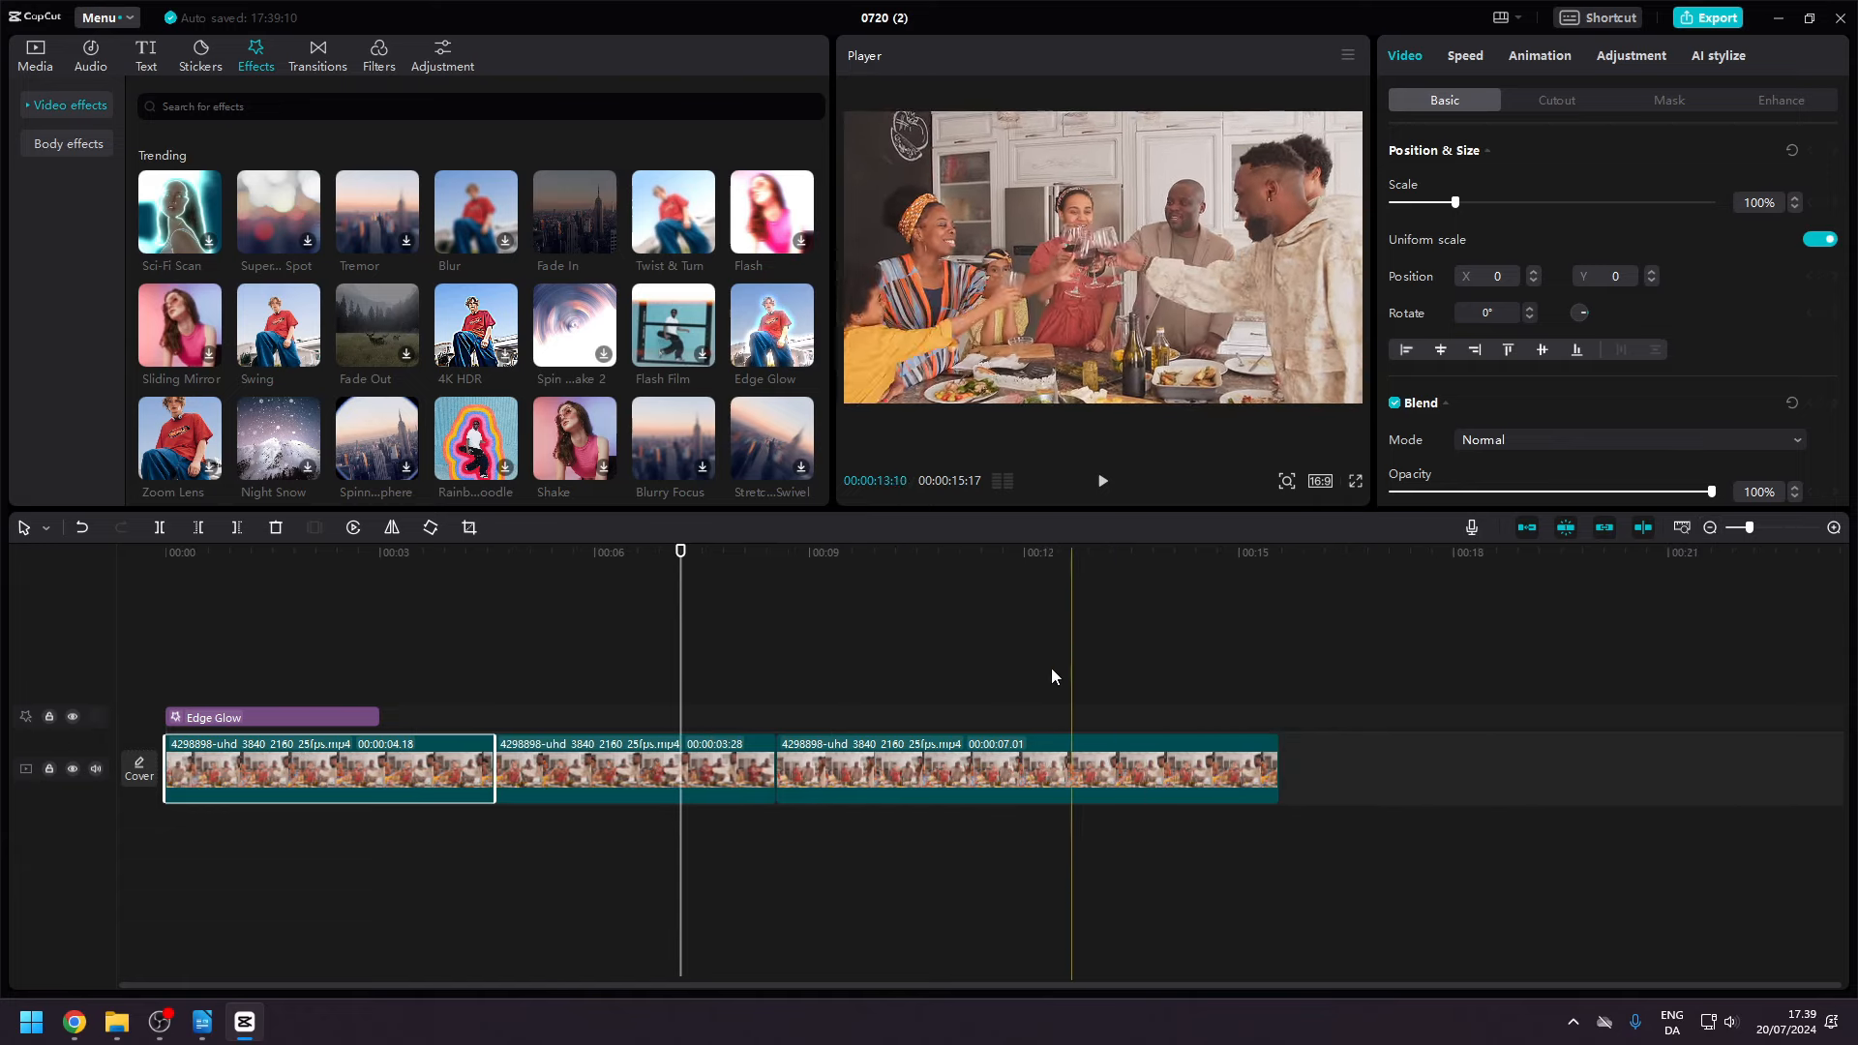
scroll(975, 676, "down", 2)
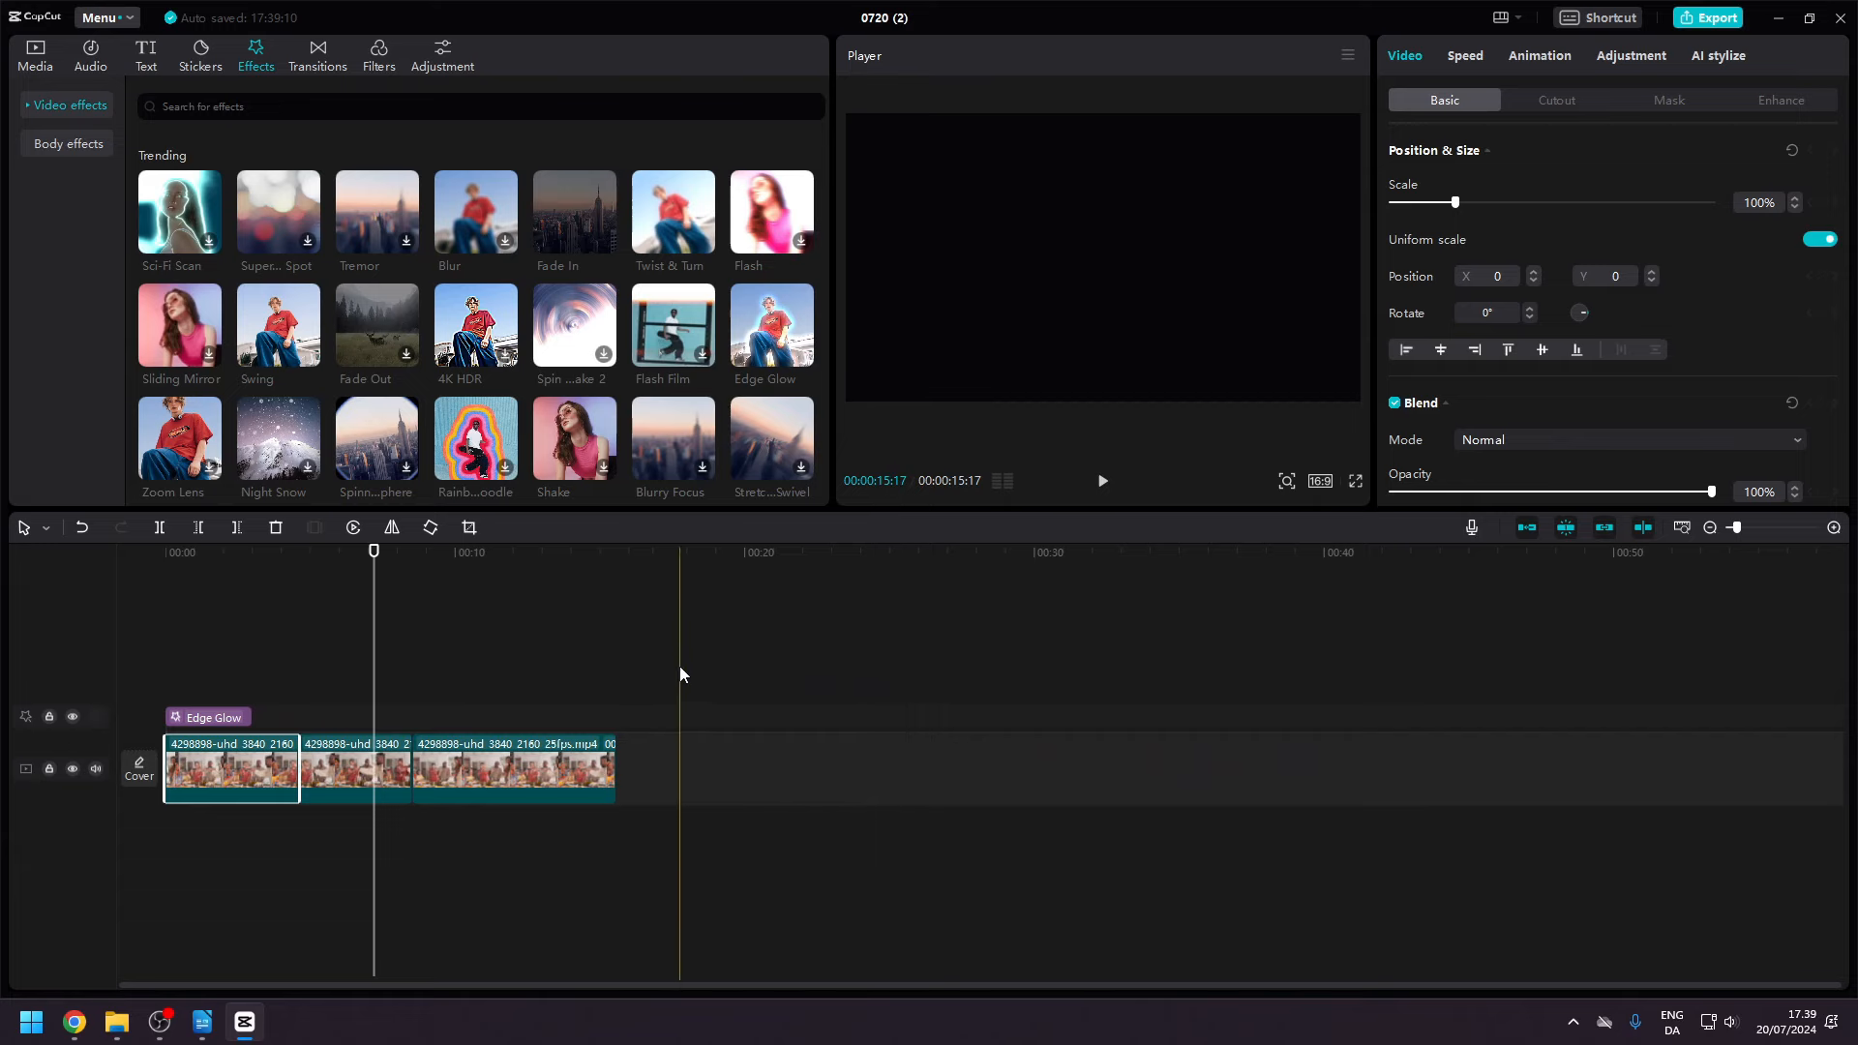
scroll(638, 670, "up", 7)
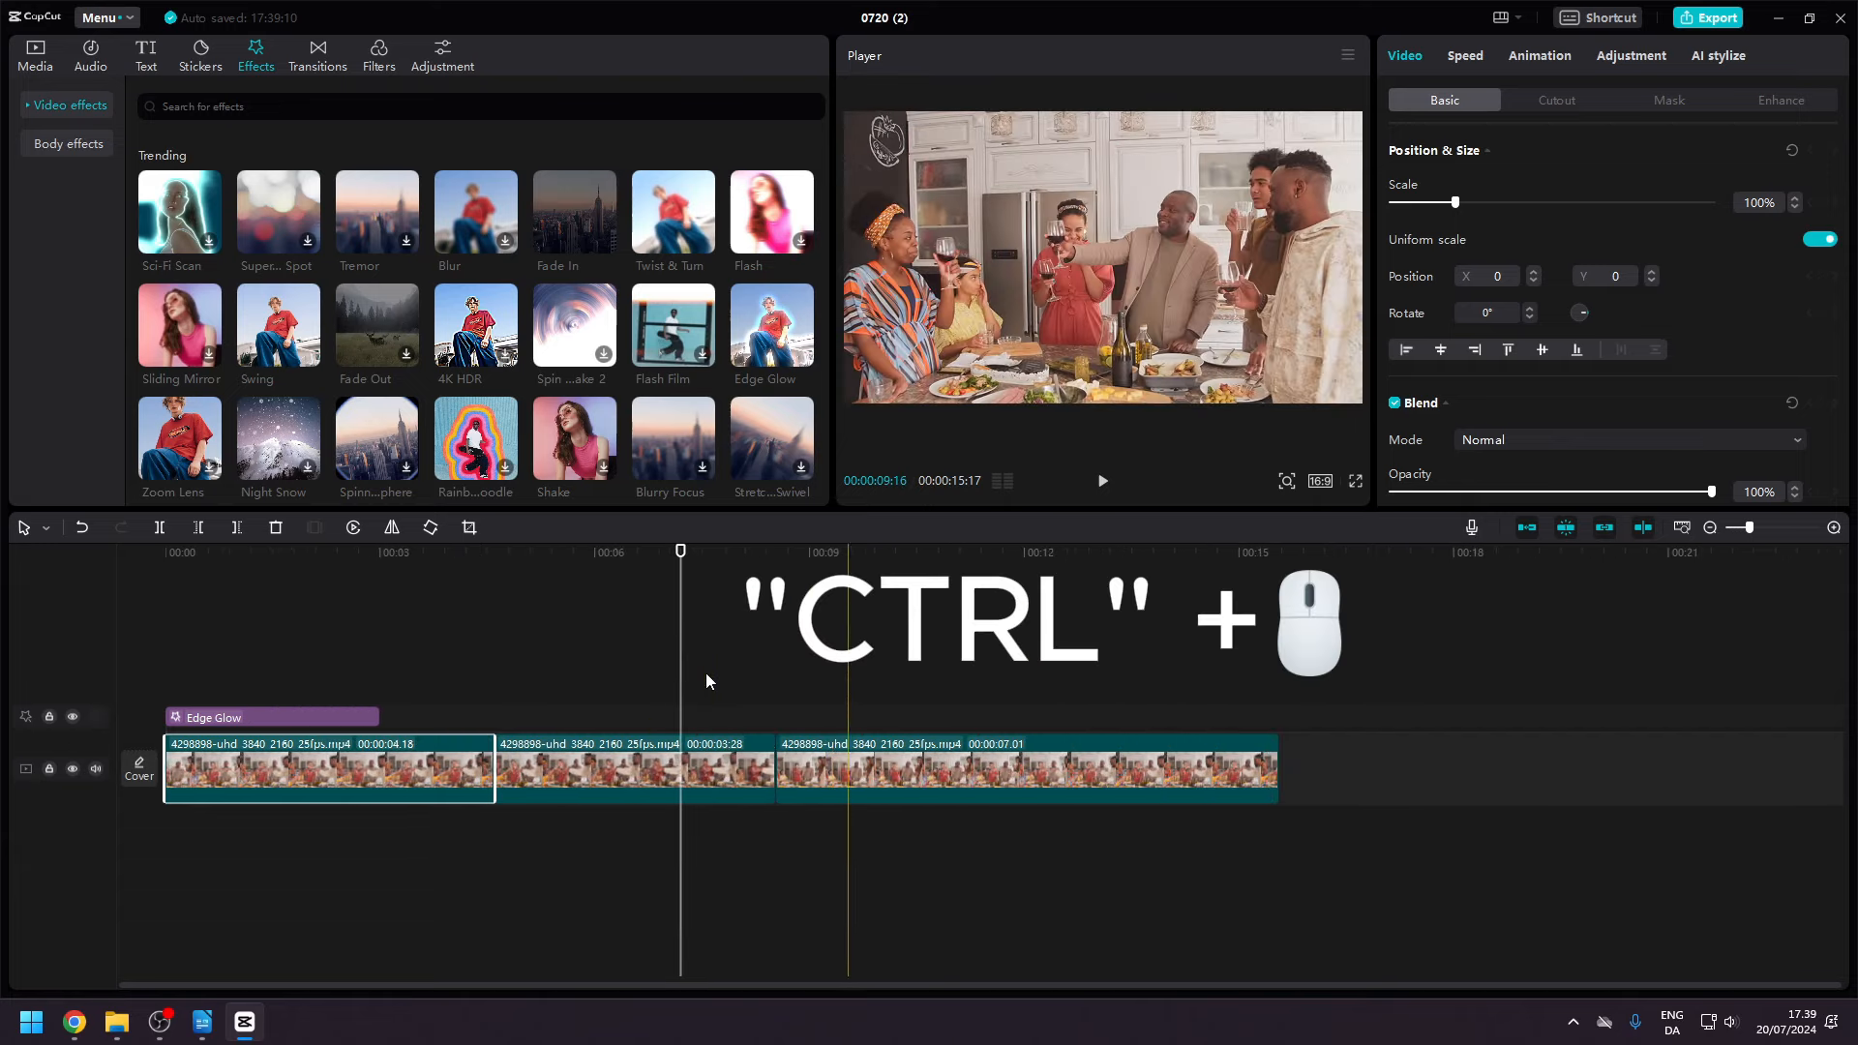
scroll(267, 780, "up", 2)
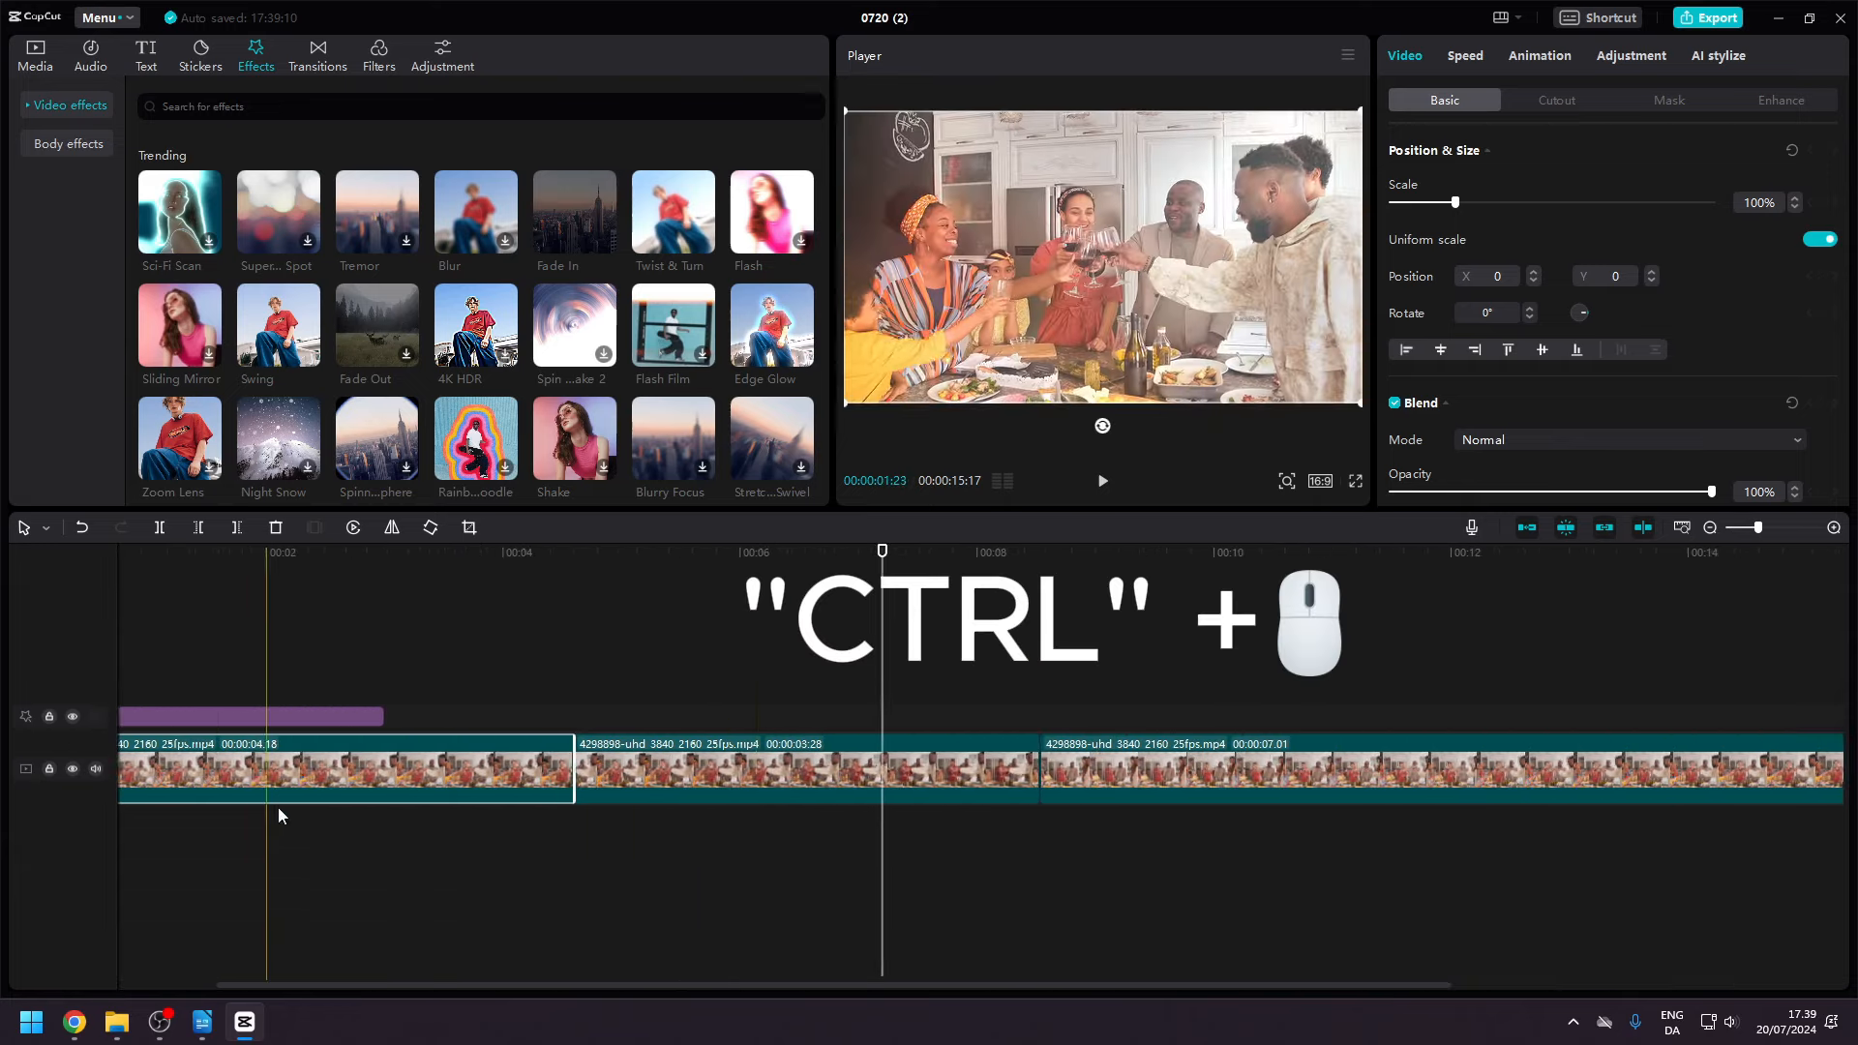
scroll(720, 977, "up", 2)
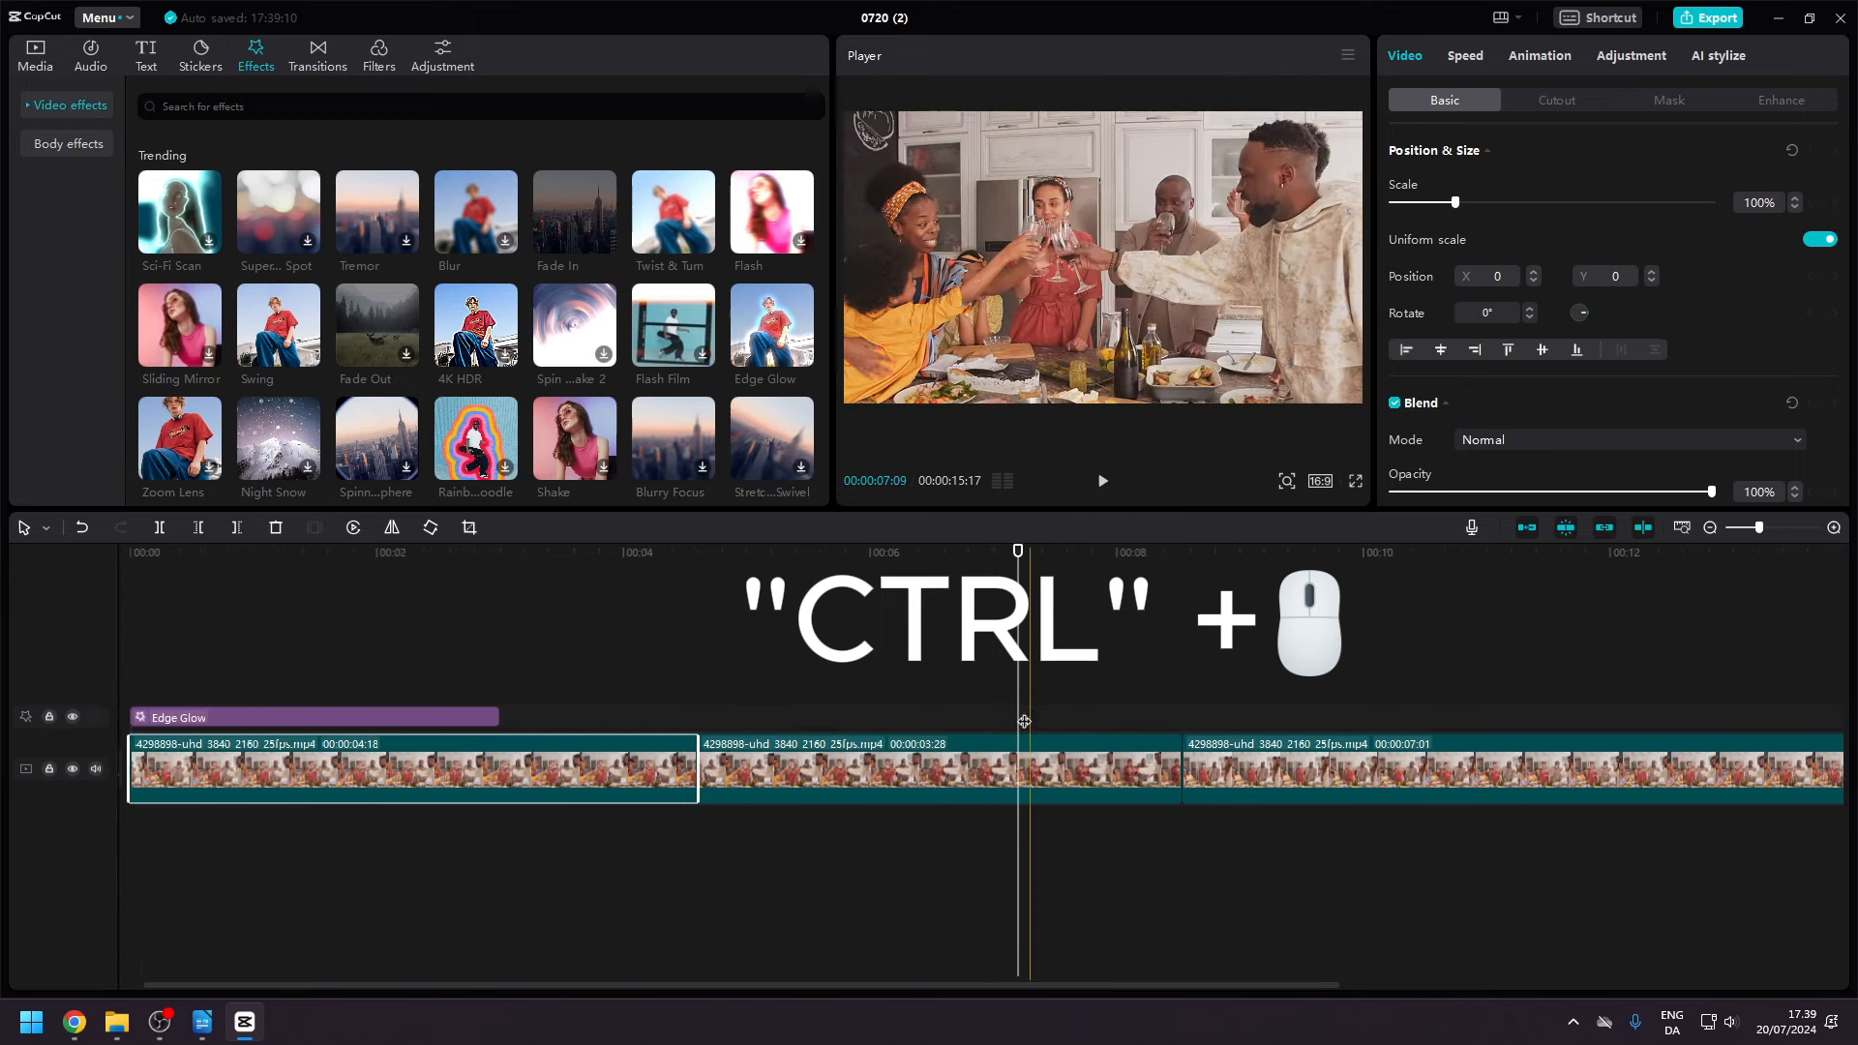
scroll(234, 785, "up", 3)
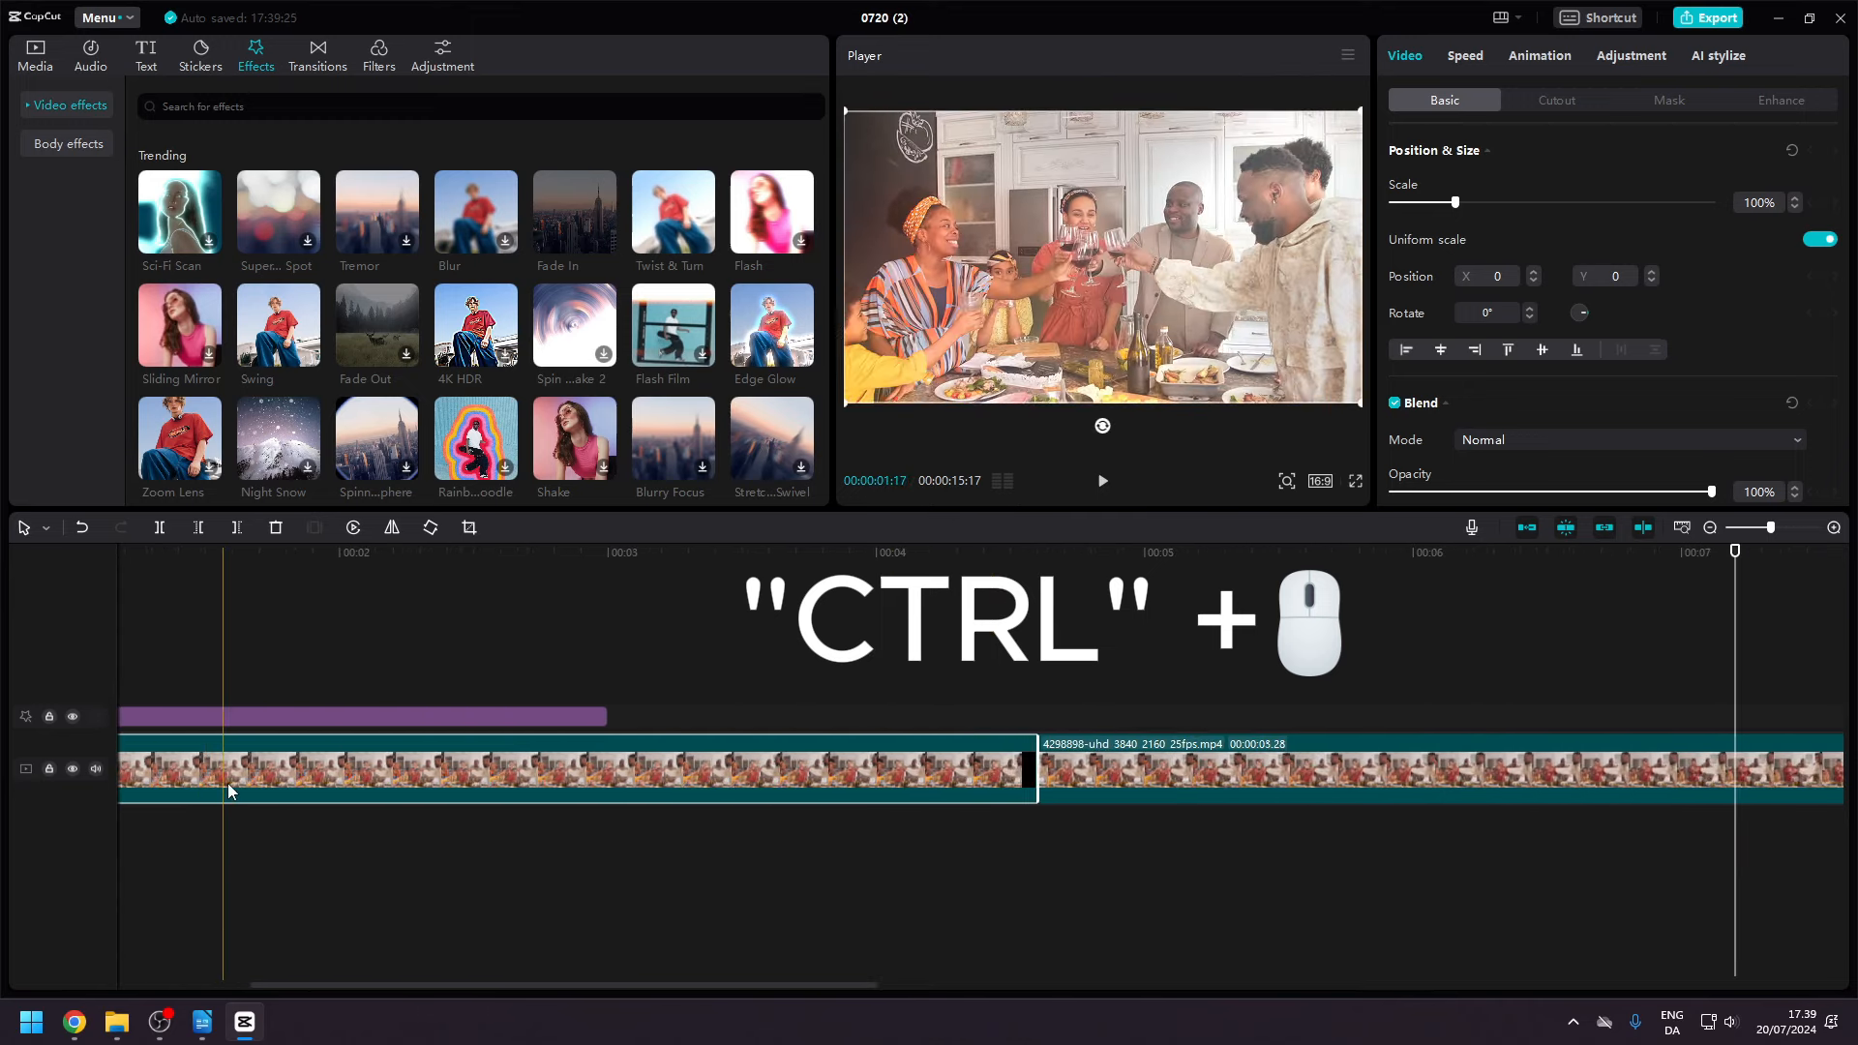
scroll(941, 923, "down", 2)
scroll(938, 921, "down", 3)
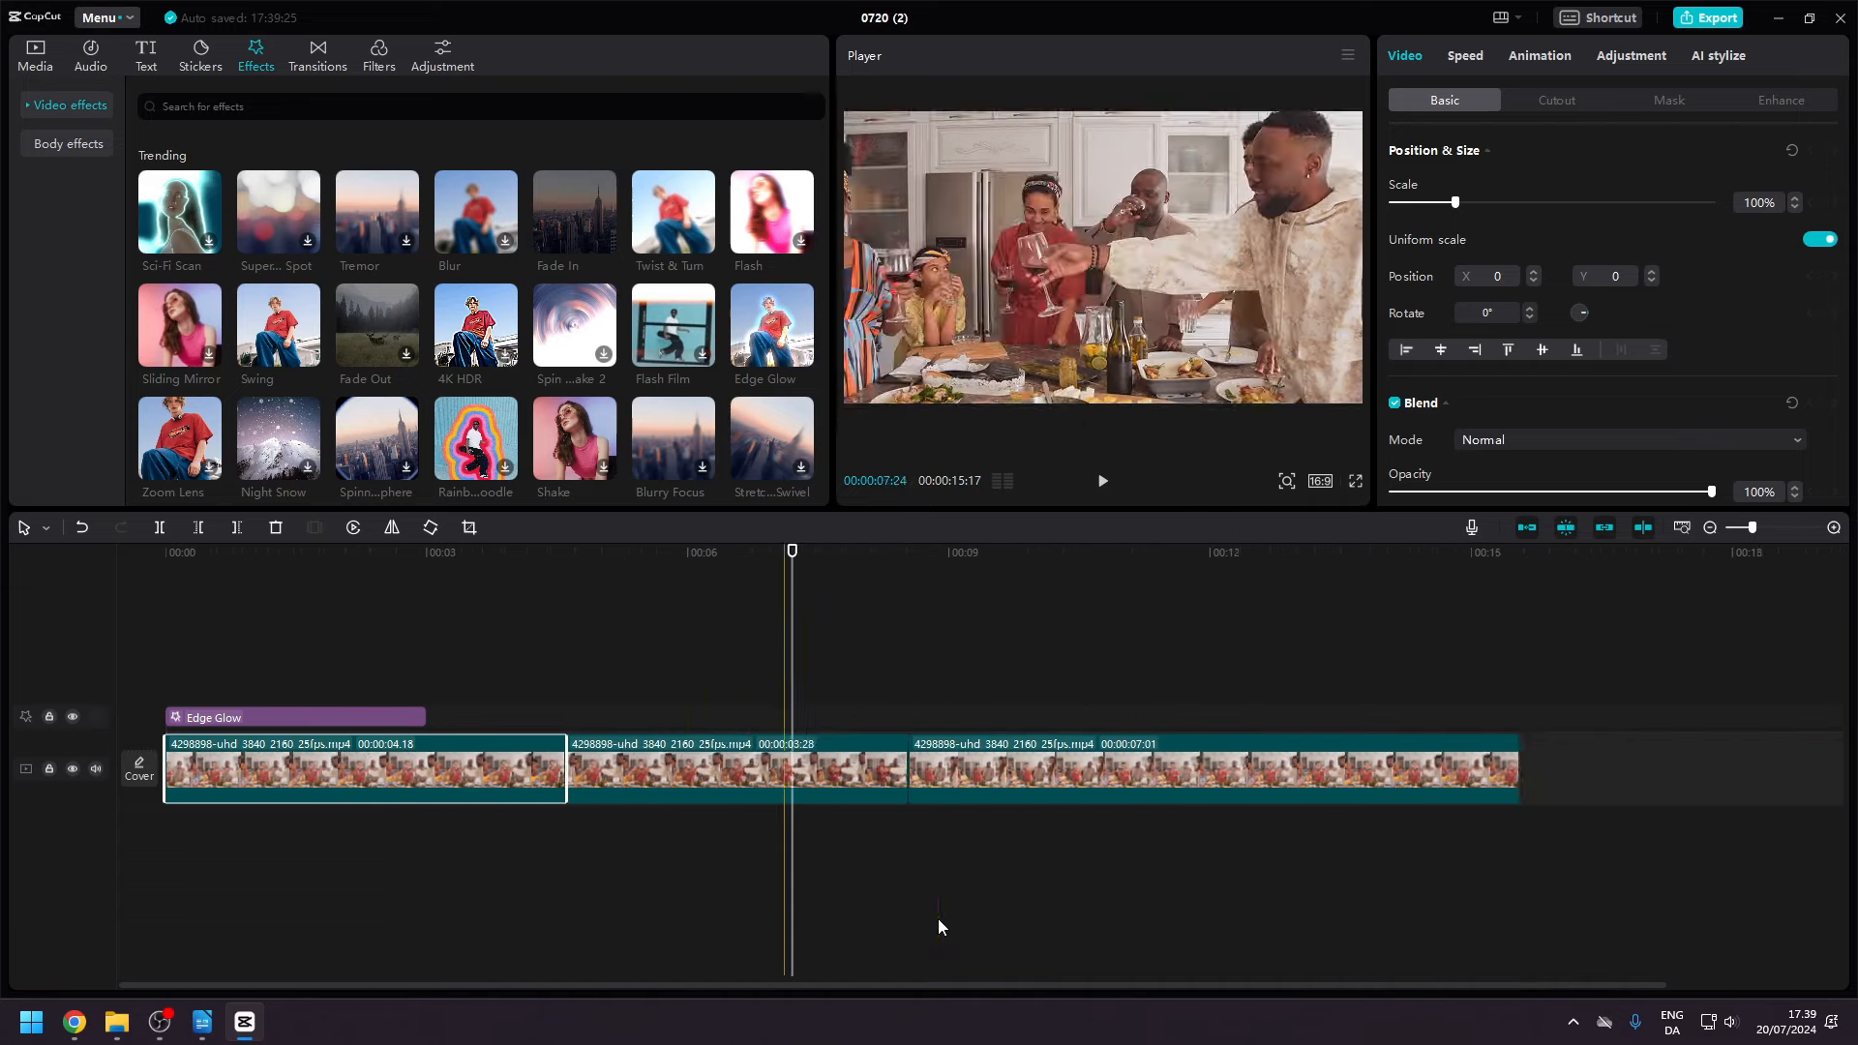
scroll(1312, 810, "up", 1)
scroll(1219, 821, "up", 4)
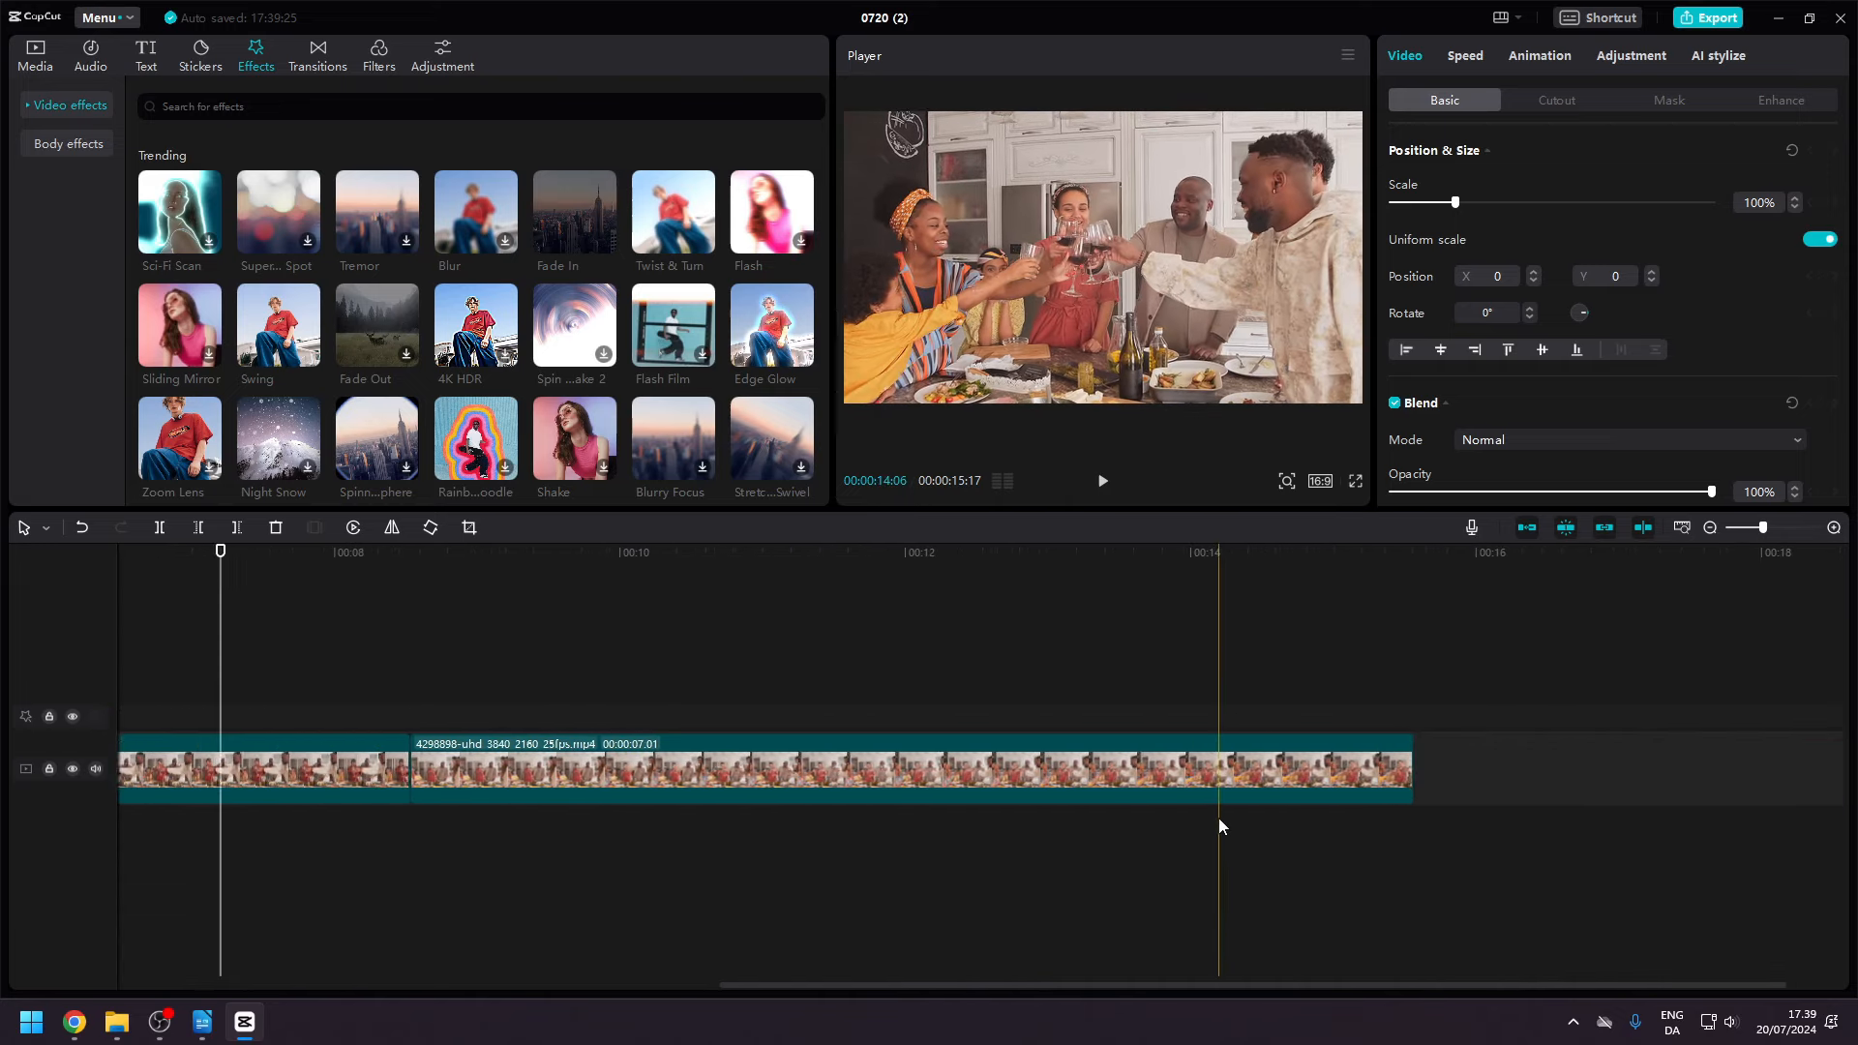
scroll(1215, 821, "down", 5)
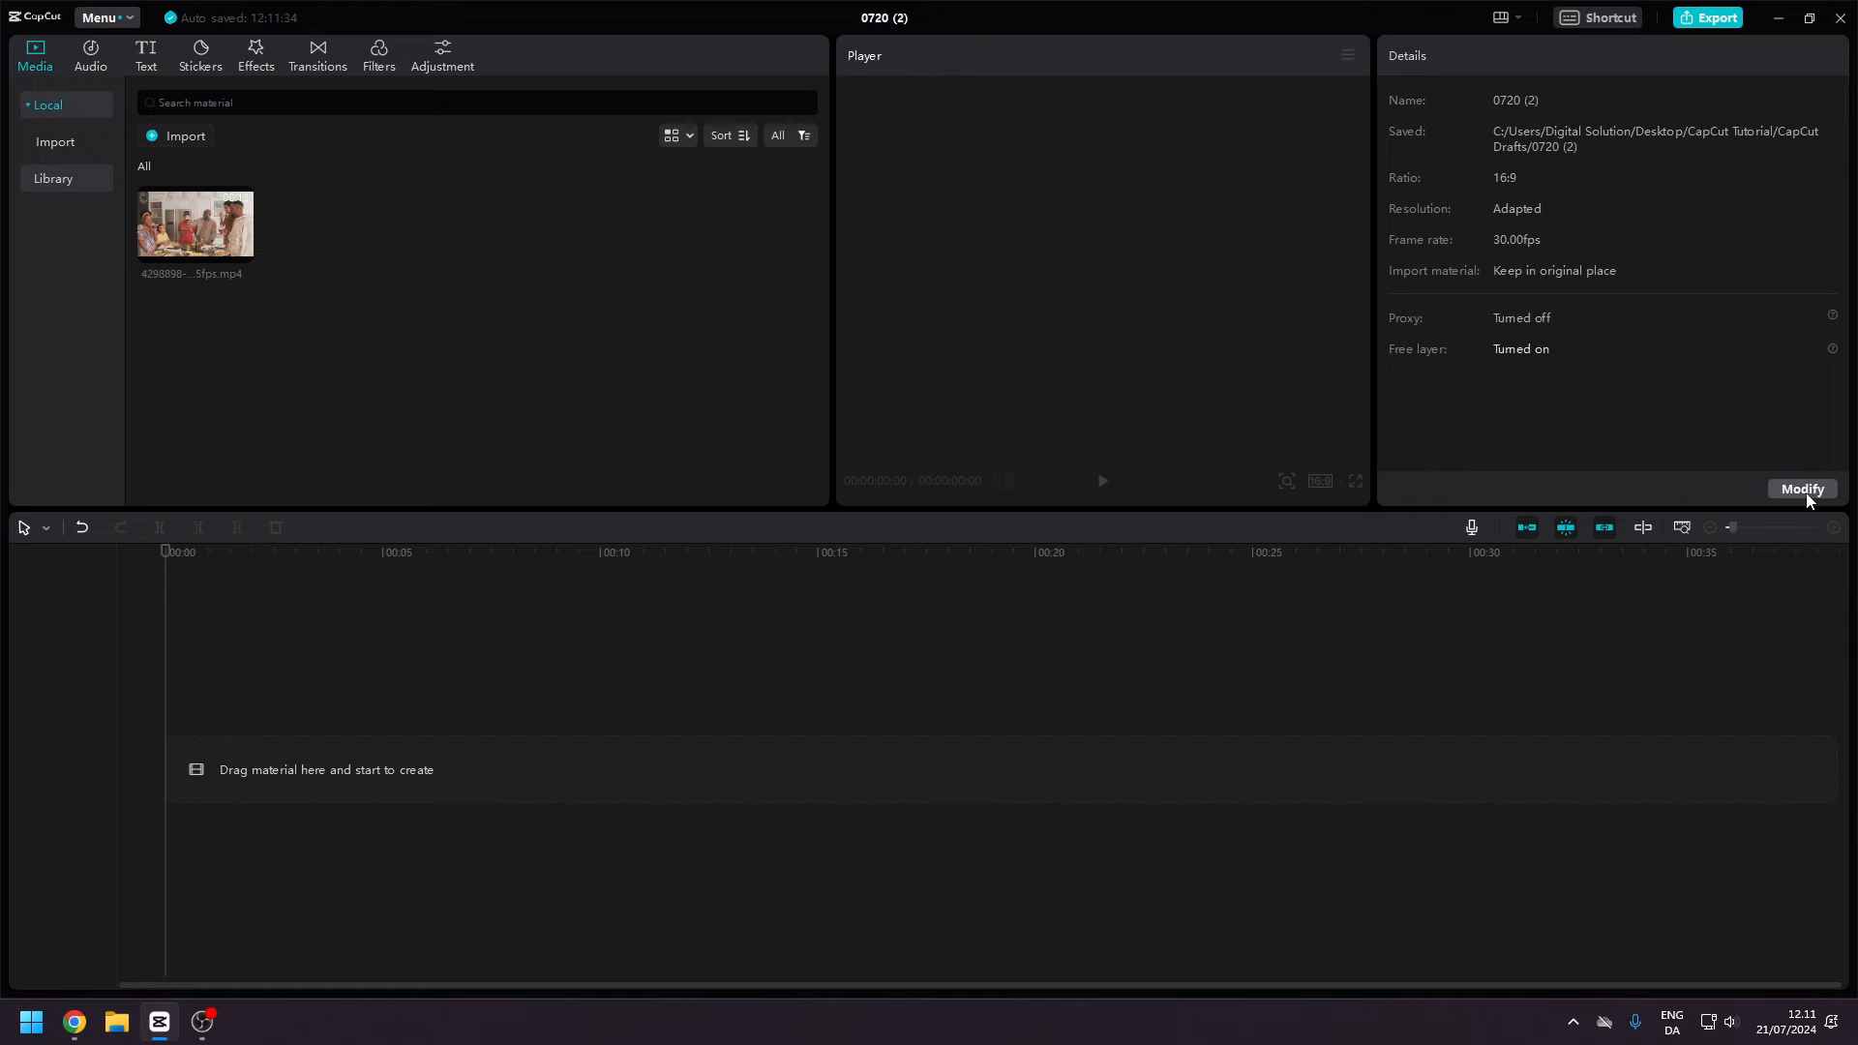
Preview the imported stock video and place it at the start of the empty main track.
left_click(197, 218)
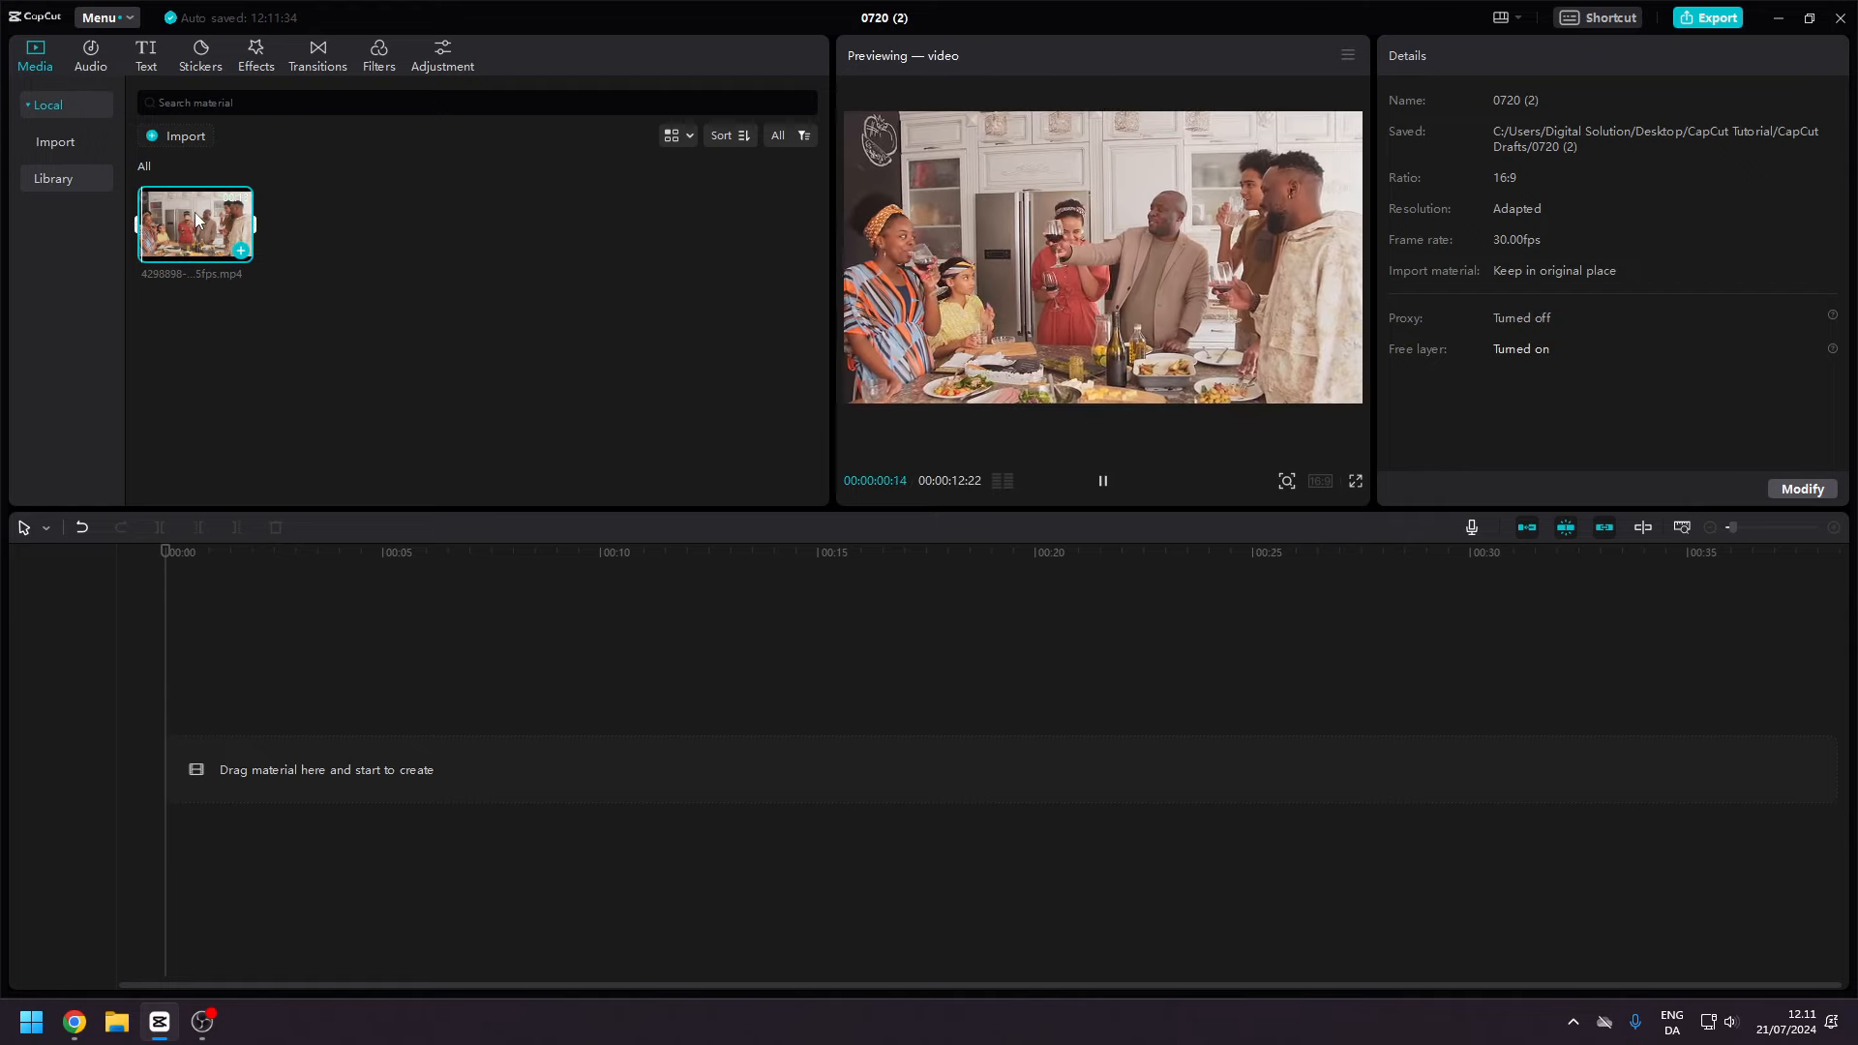
left_click_drag(197, 219, 195, 771)
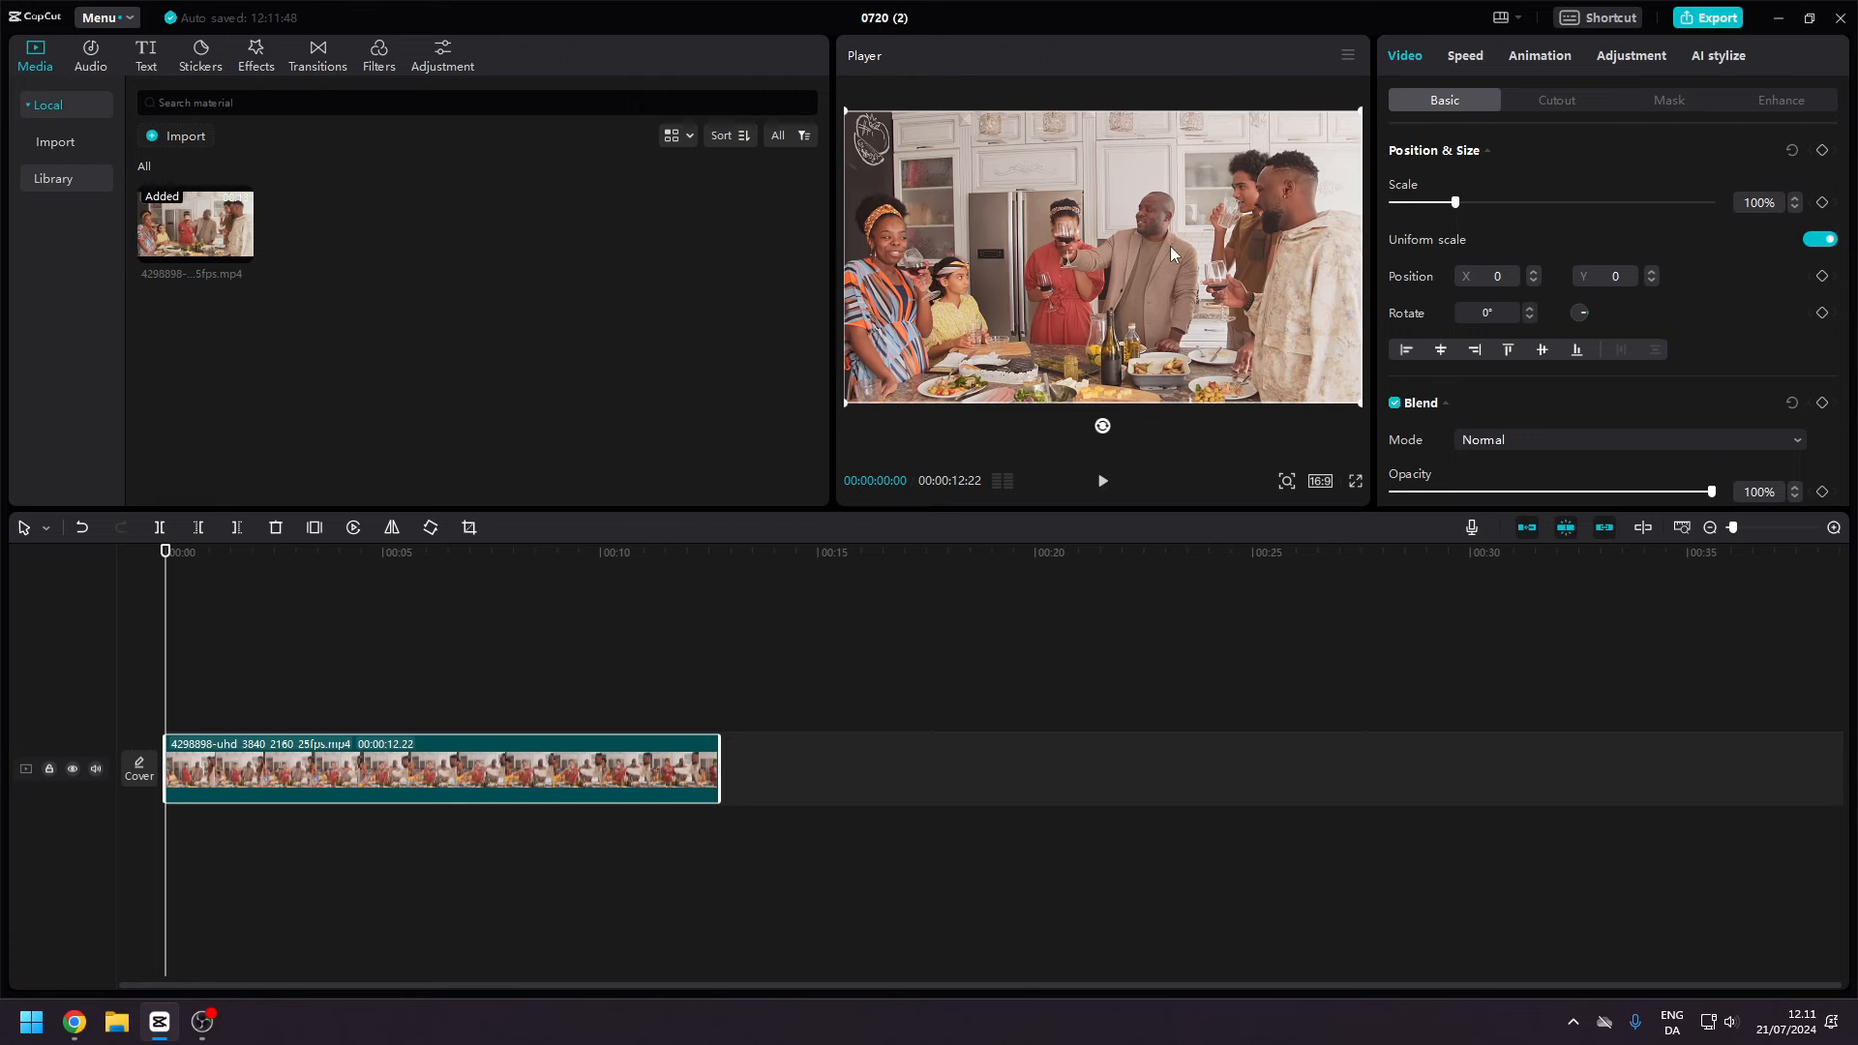
Scale the clip down to 70% and set its horizontal position to 29.
mouse_move(1457, 204)
left_mouse_down()
mouse_move(1556, 205)
mouse_move(1439, 207)
left_mouse_up()
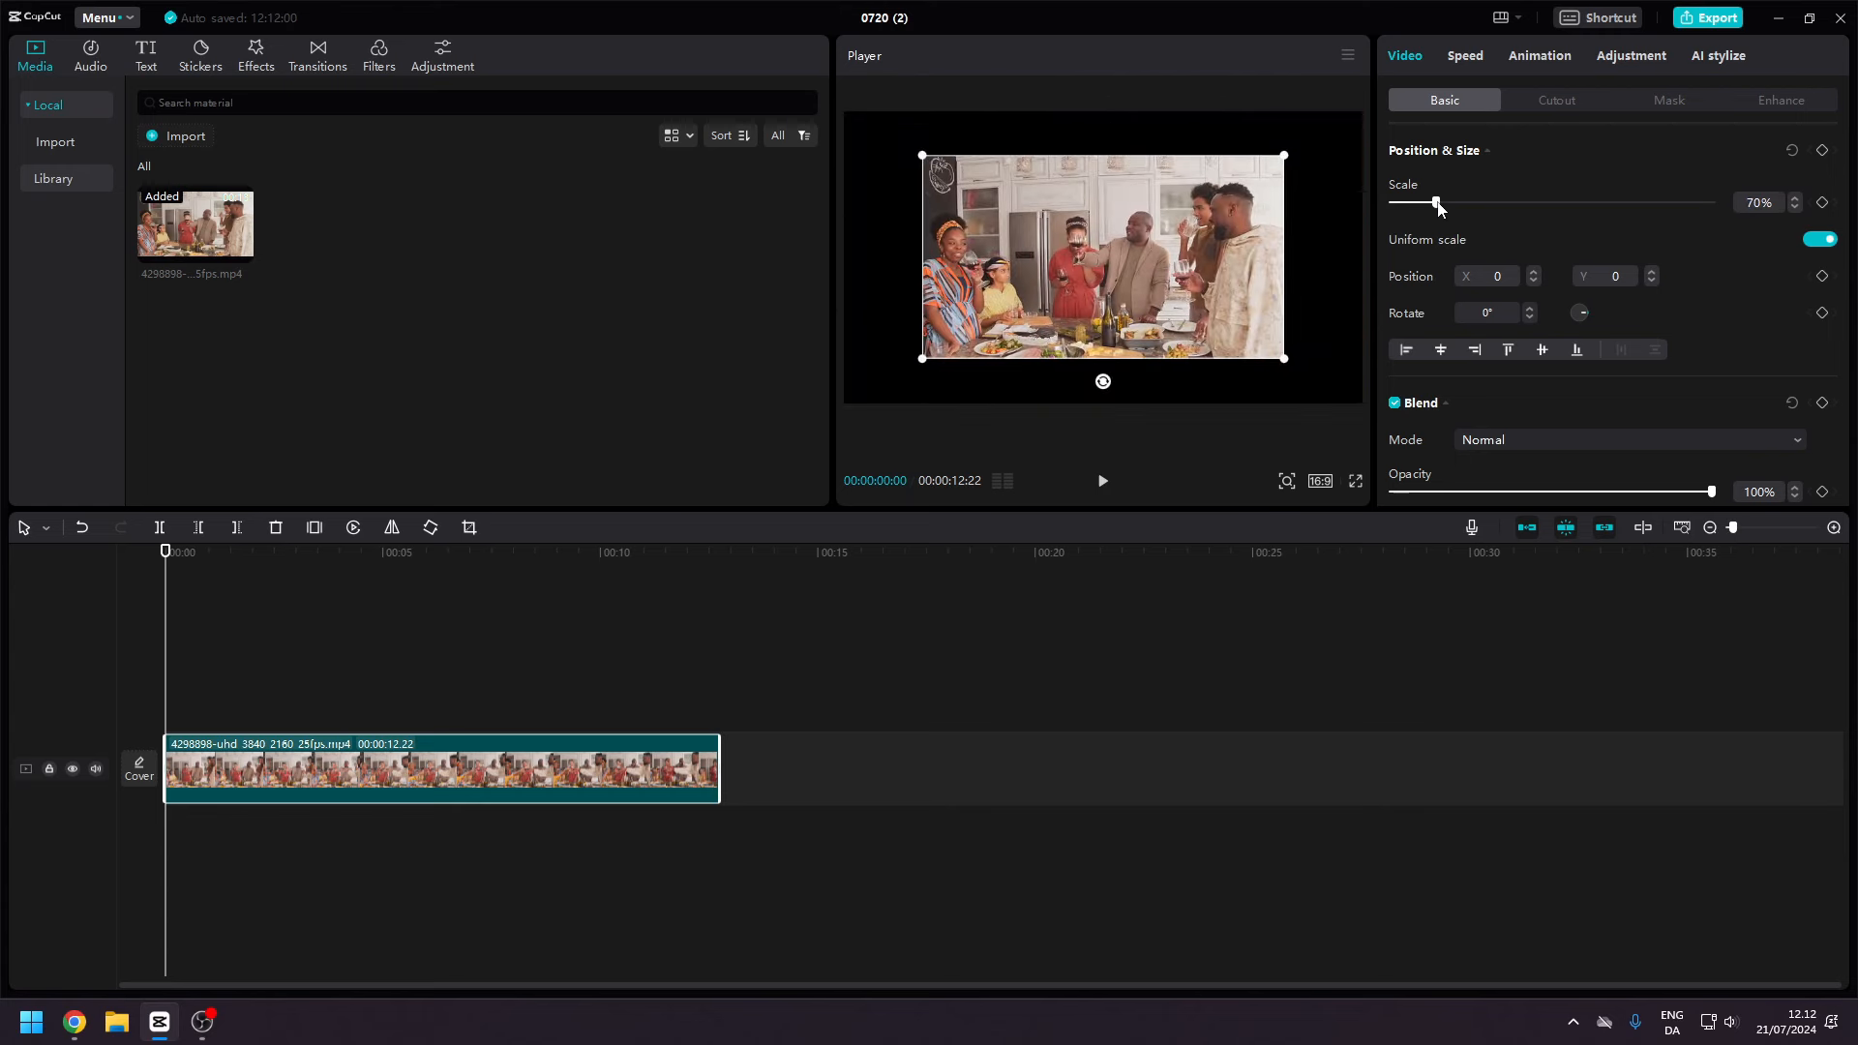
left_click(1535, 272)
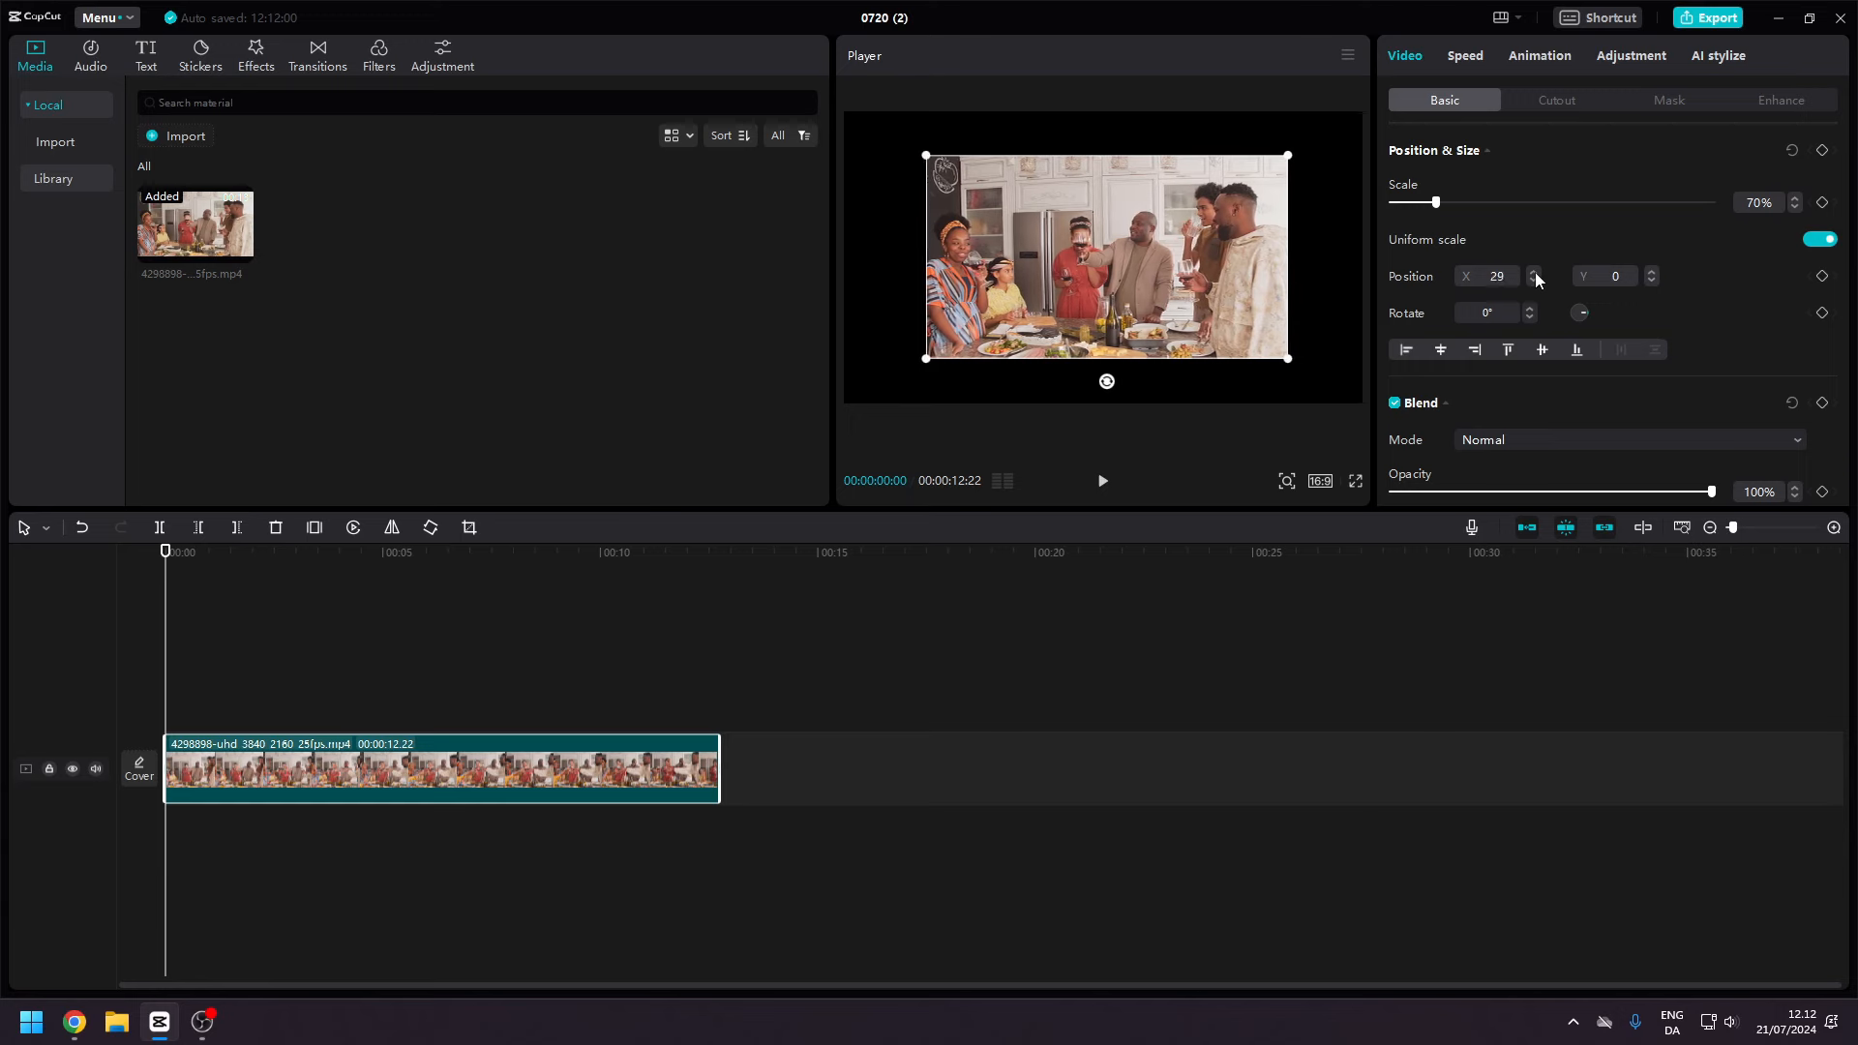
Set the clip's position to X 75, Y -67 and rotate it to 57°.
left_click(1535, 272)
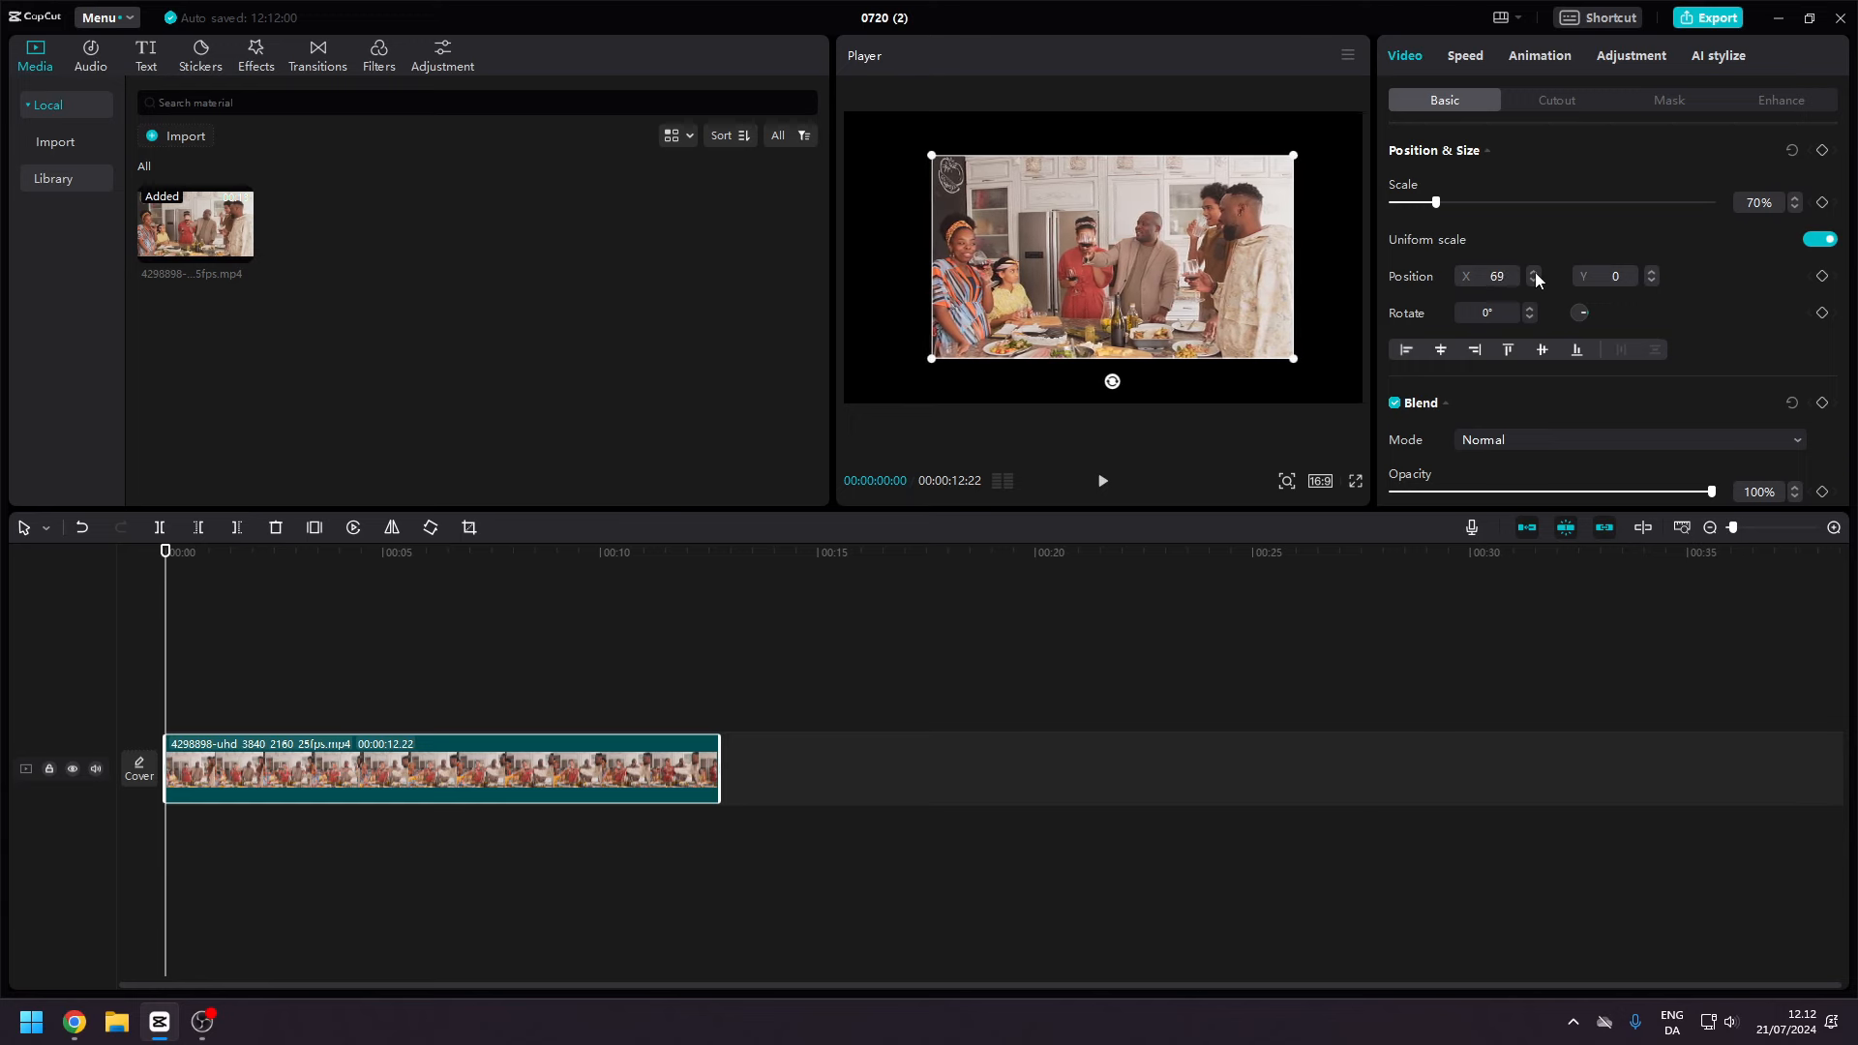
left_click(1534, 272)
left_click(1650, 281)
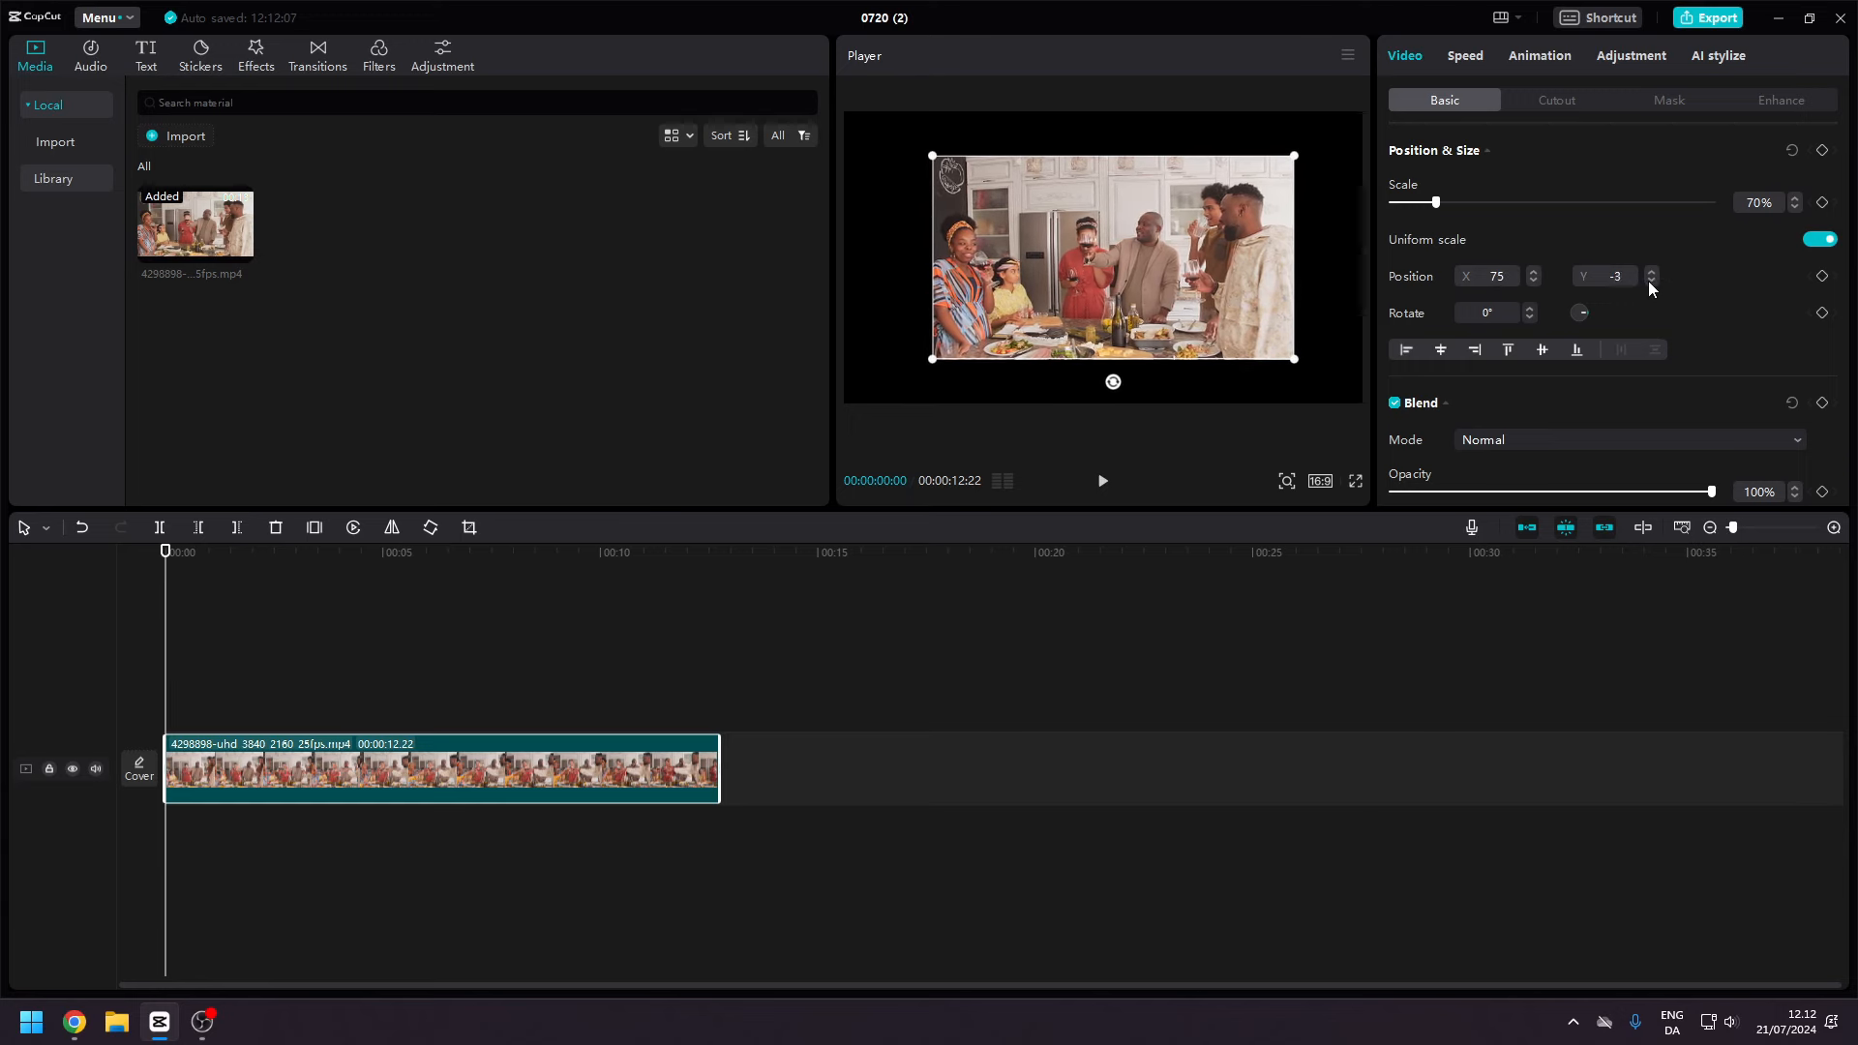
left_click(1650, 281)
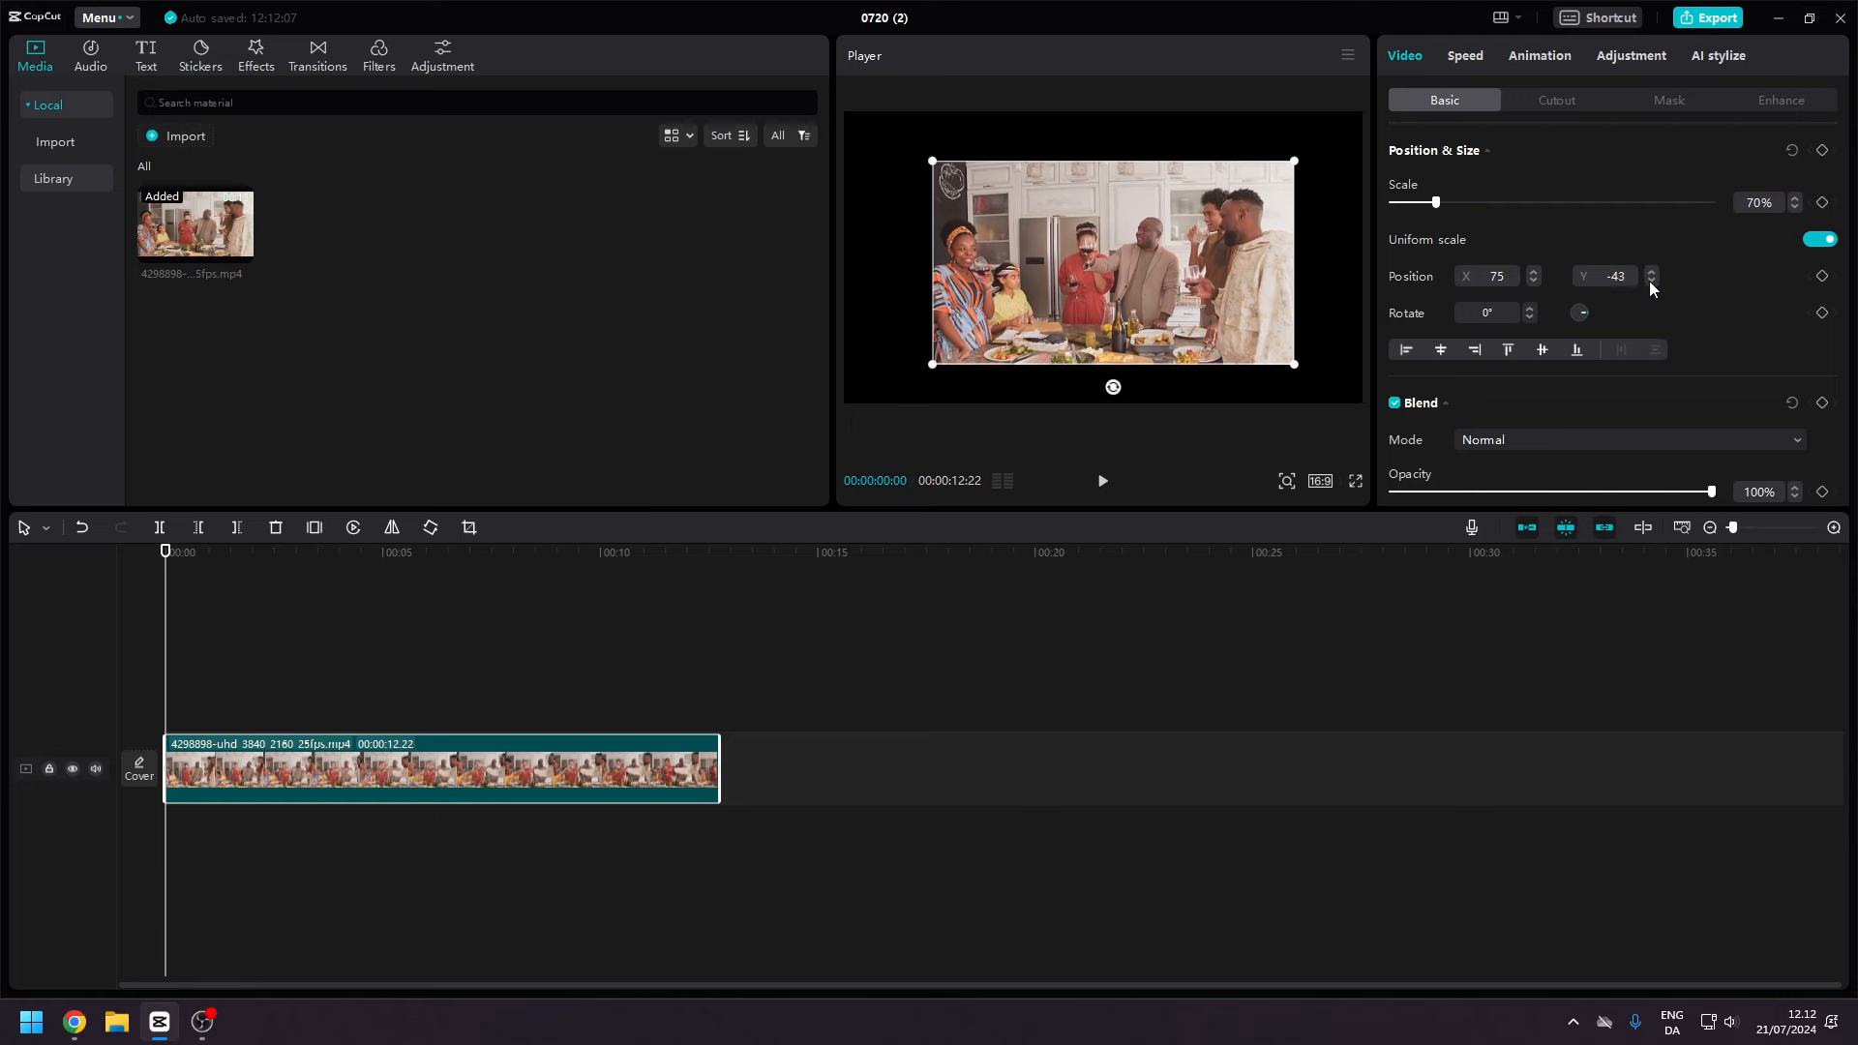
left_click(1650, 282)
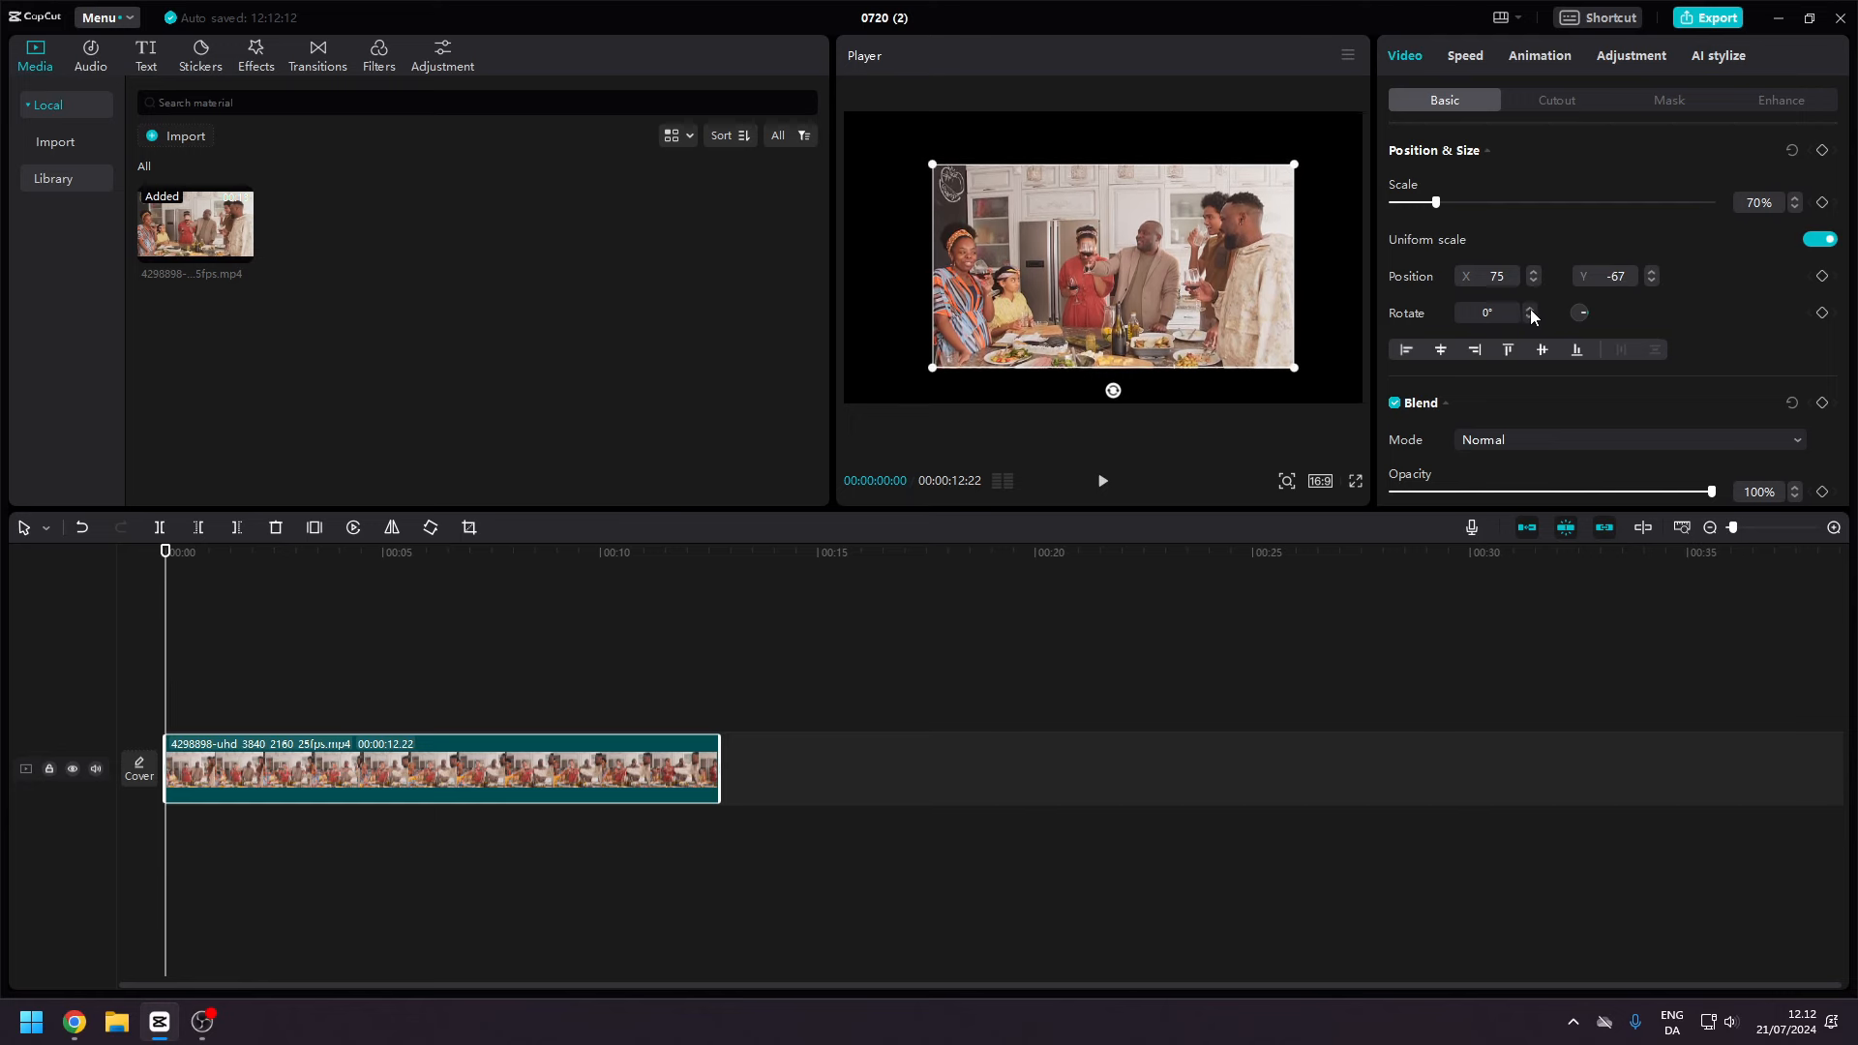
left_click(1529, 309)
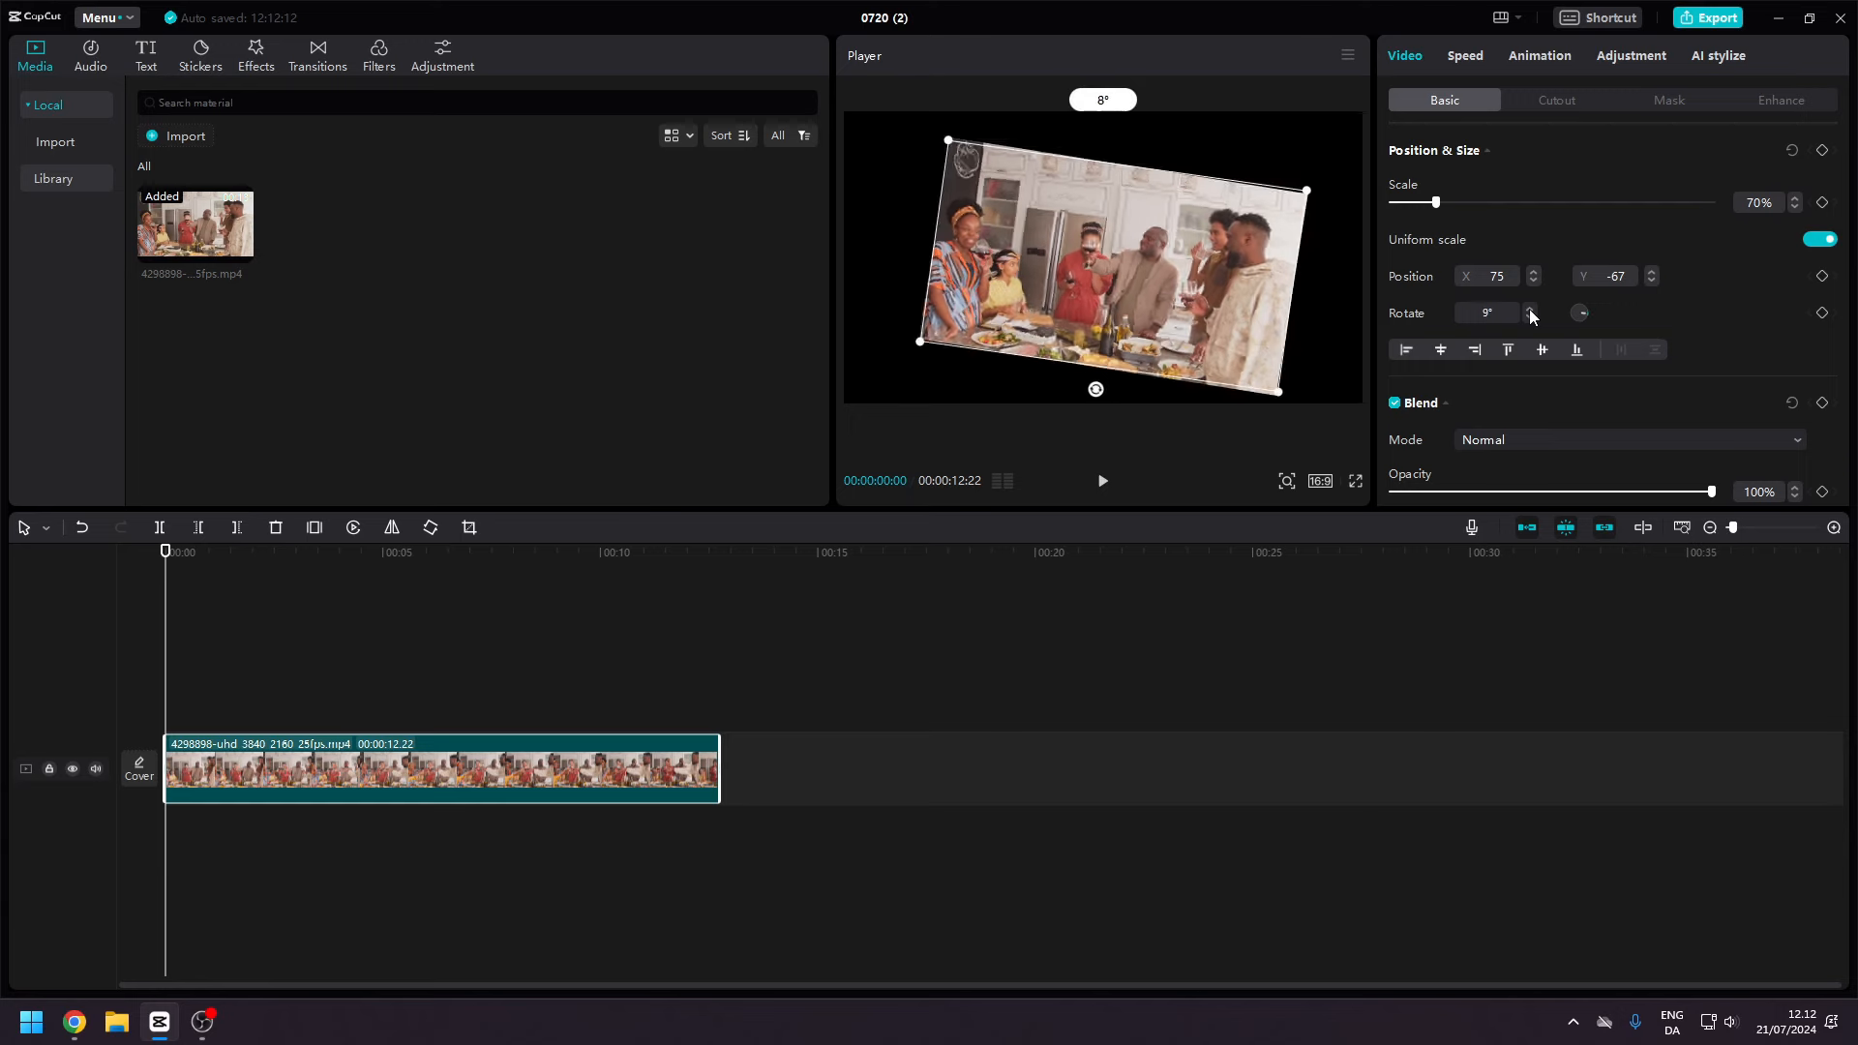
left_click(1529, 310)
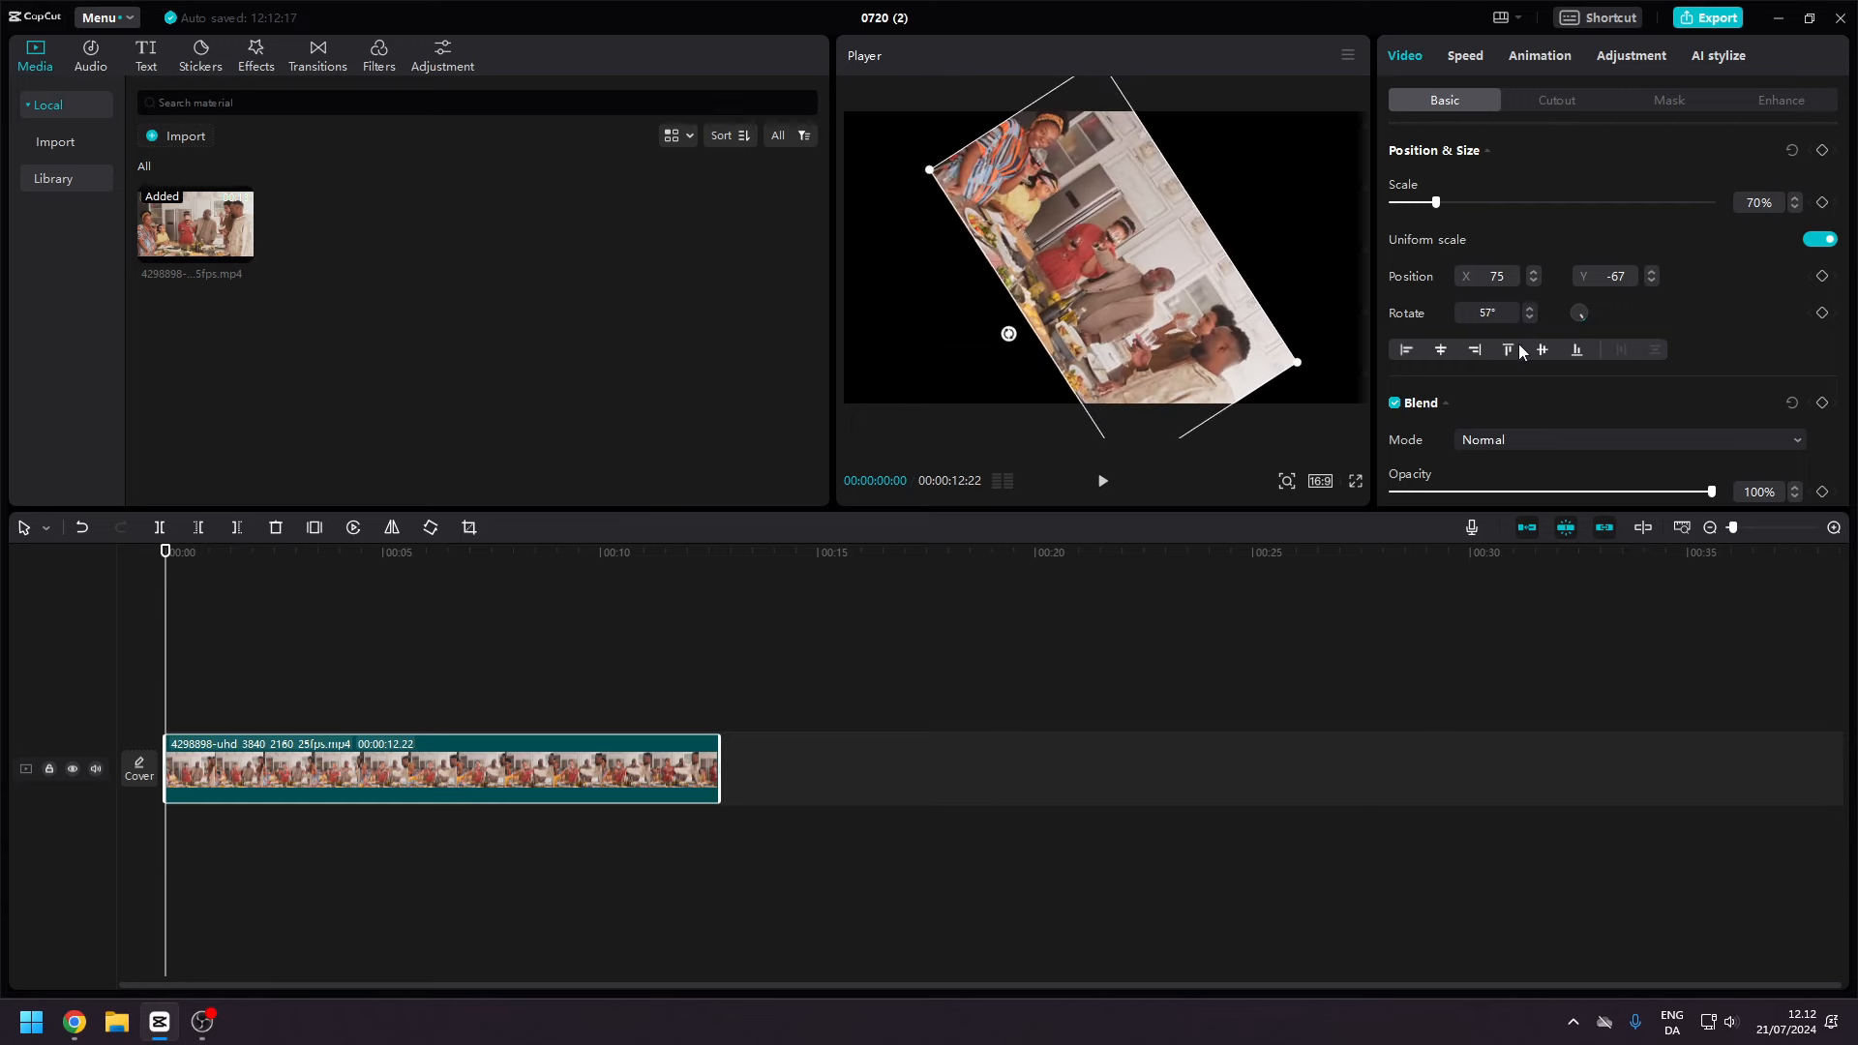
Align the clip to the frame's left edge, horizontal centre, top edge, vertical centre and bottom edge in turn.
left_click(1408, 351)
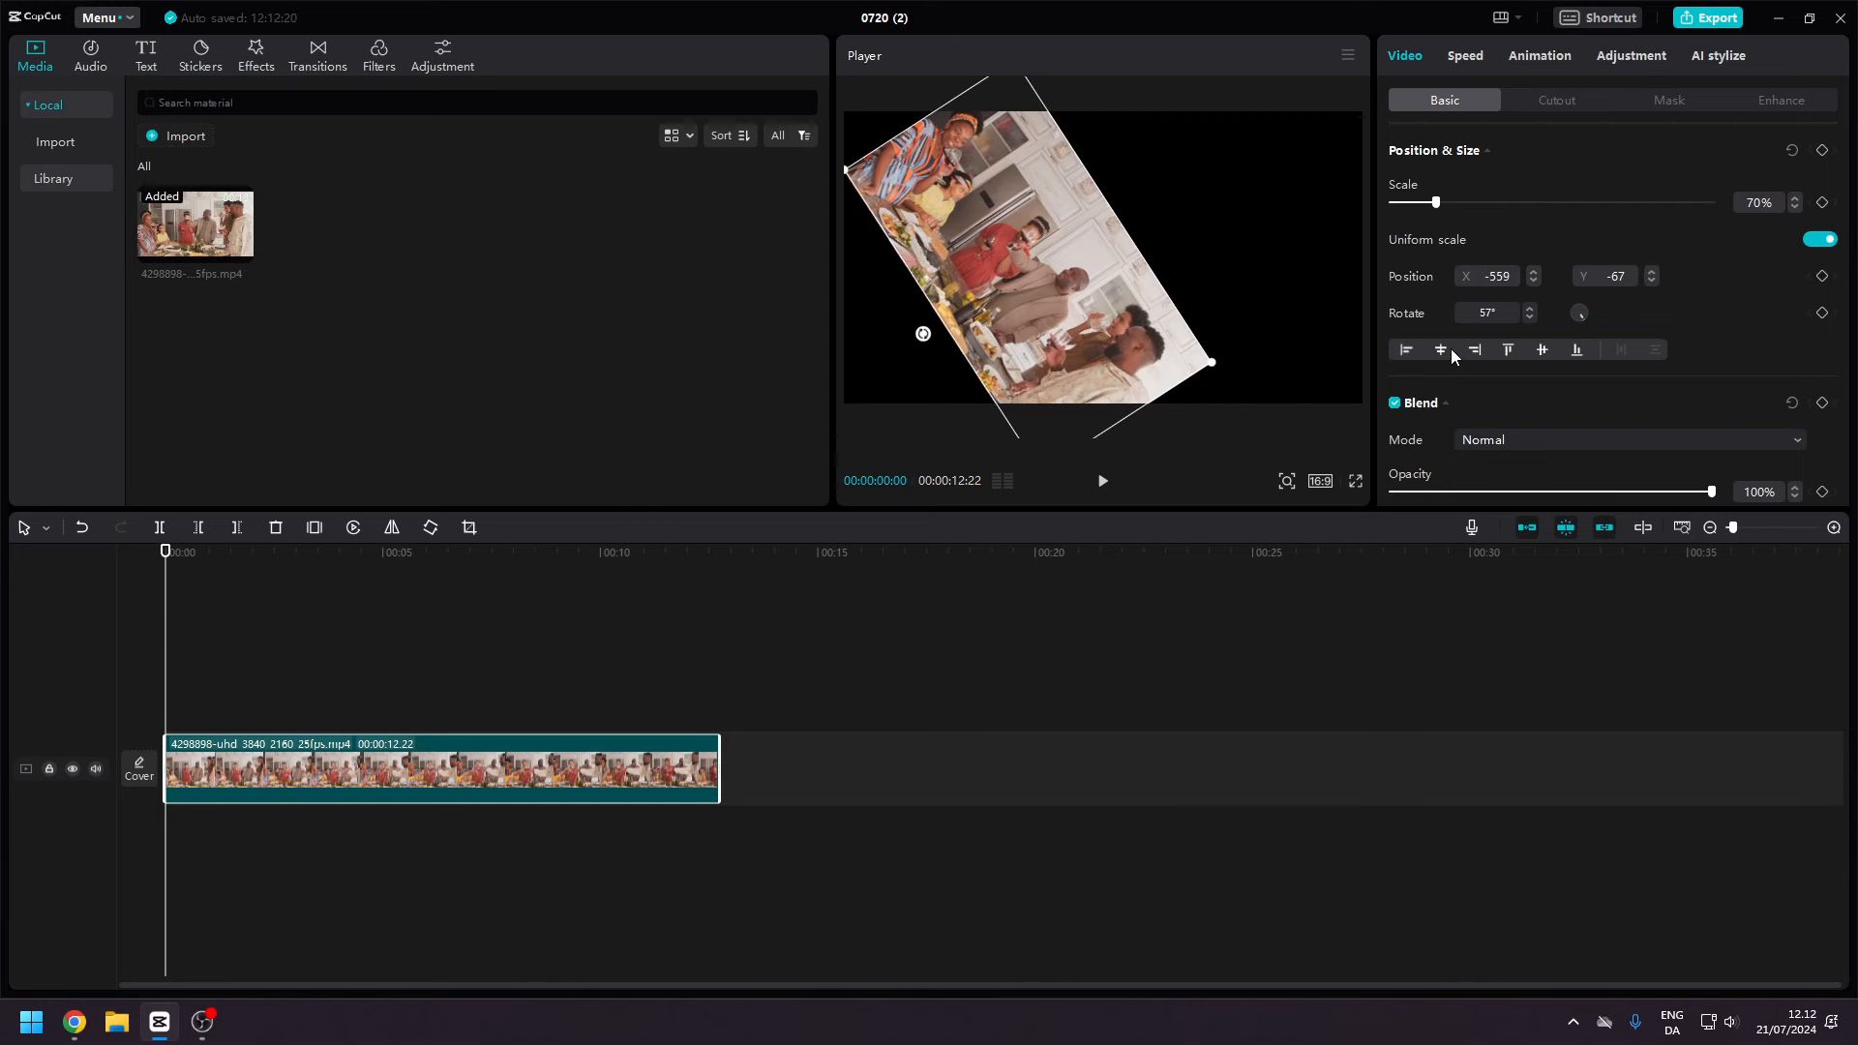
left_click(1443, 349)
left_click(1509, 350)
left_click(1545, 351)
left_click(1575, 351)
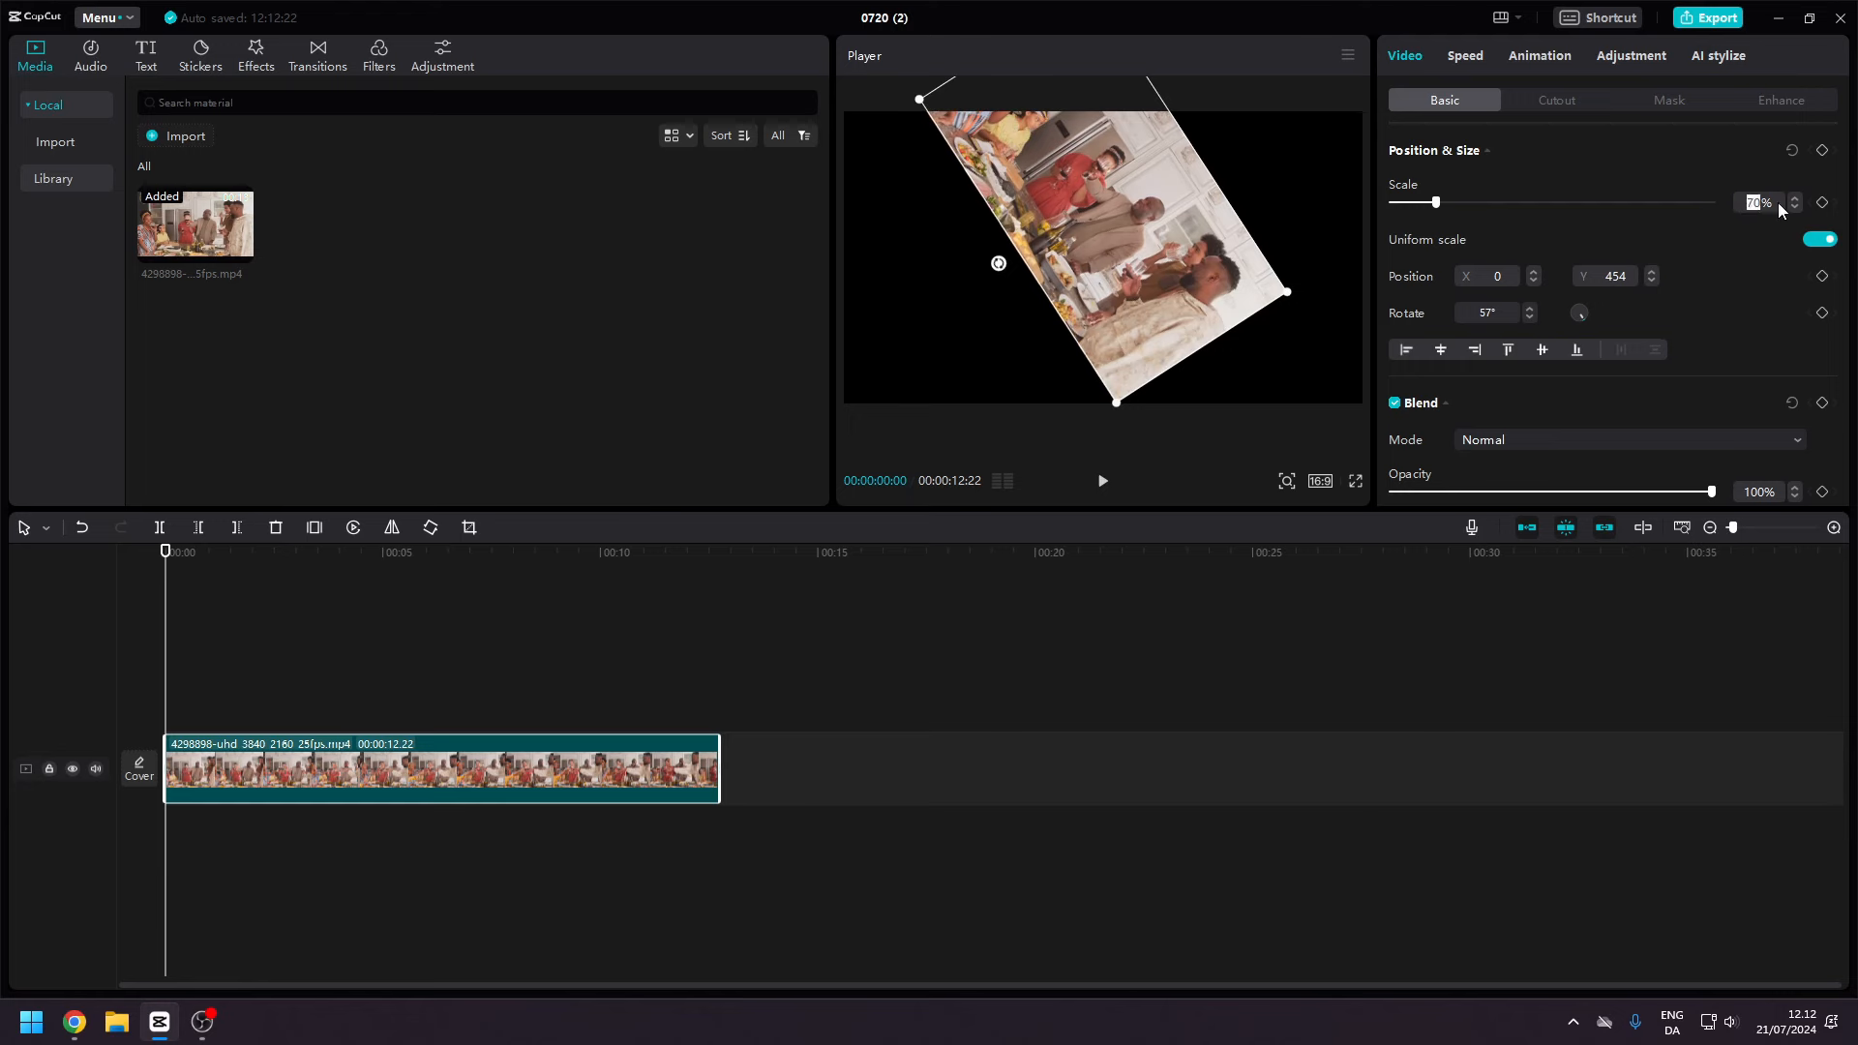
Reset the clip's scale to 100%, its vertical position to 0 and its rotation to 0°.
key("Return")
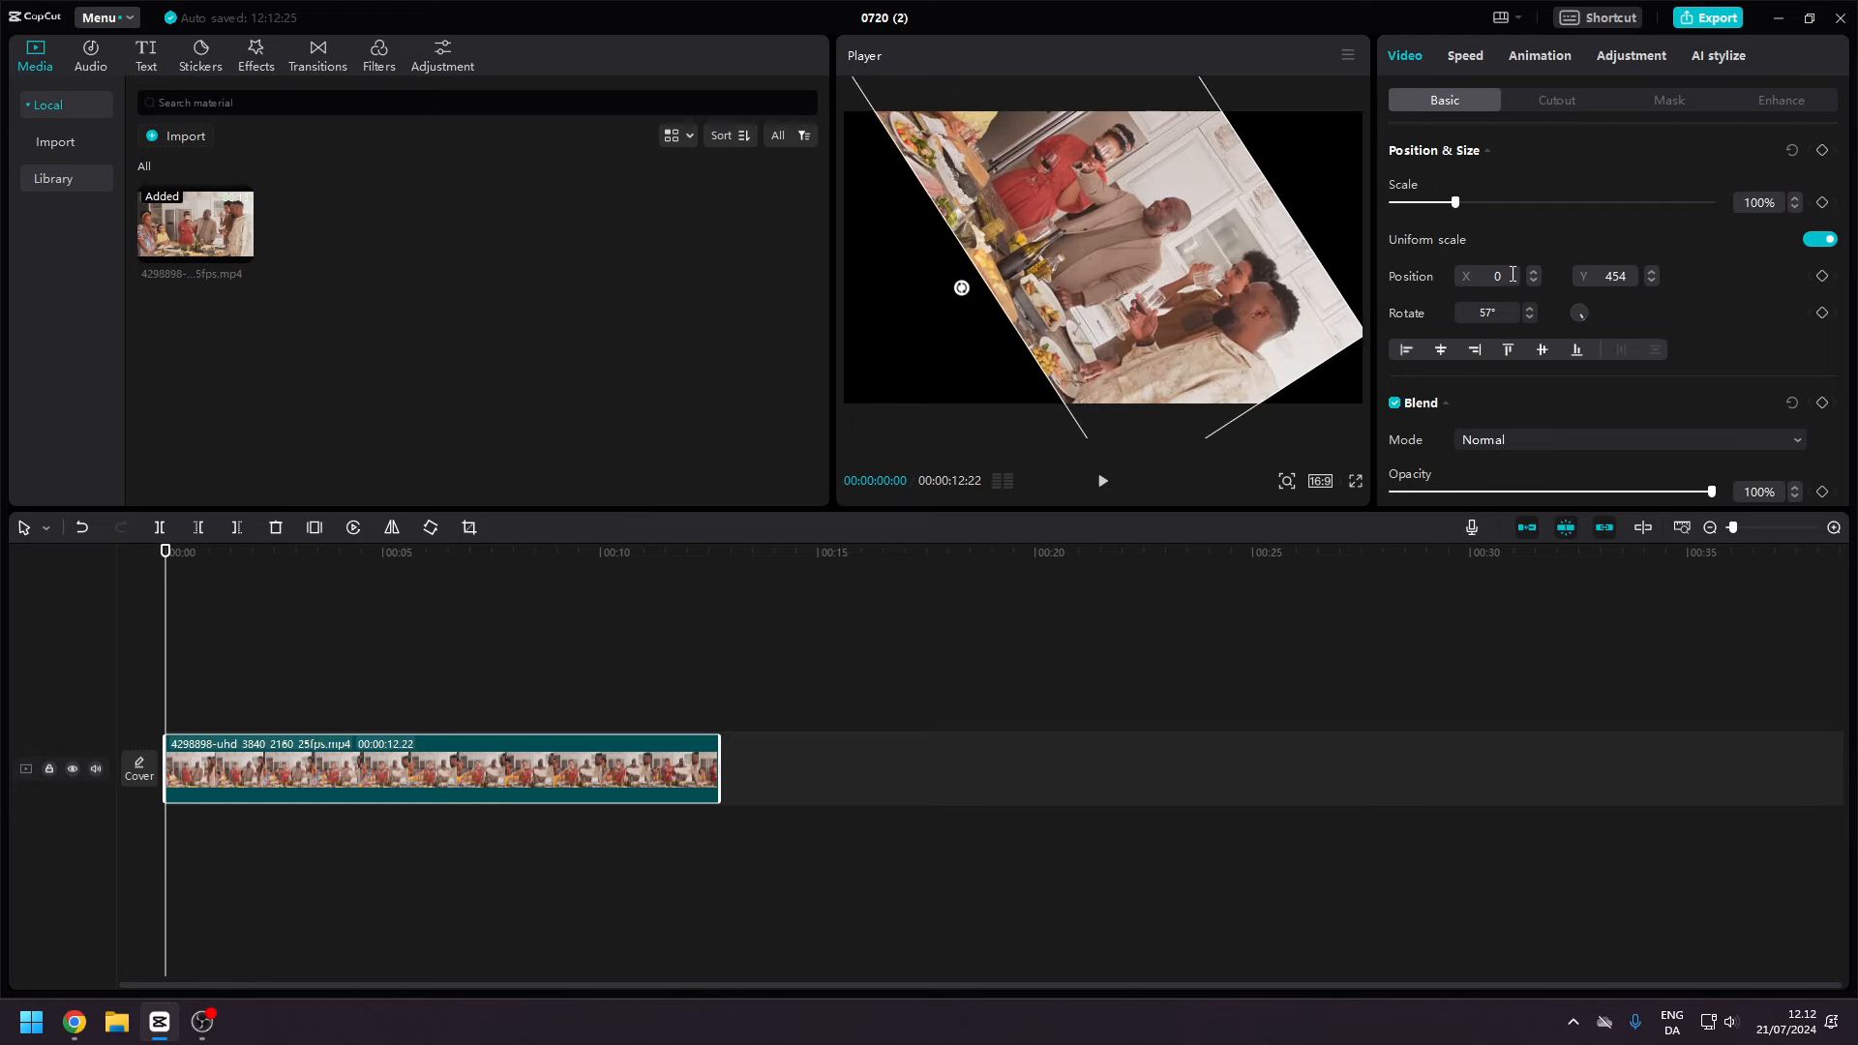
left_click_drag(1605, 279, 1625, 277)
type("0")
key("Return")
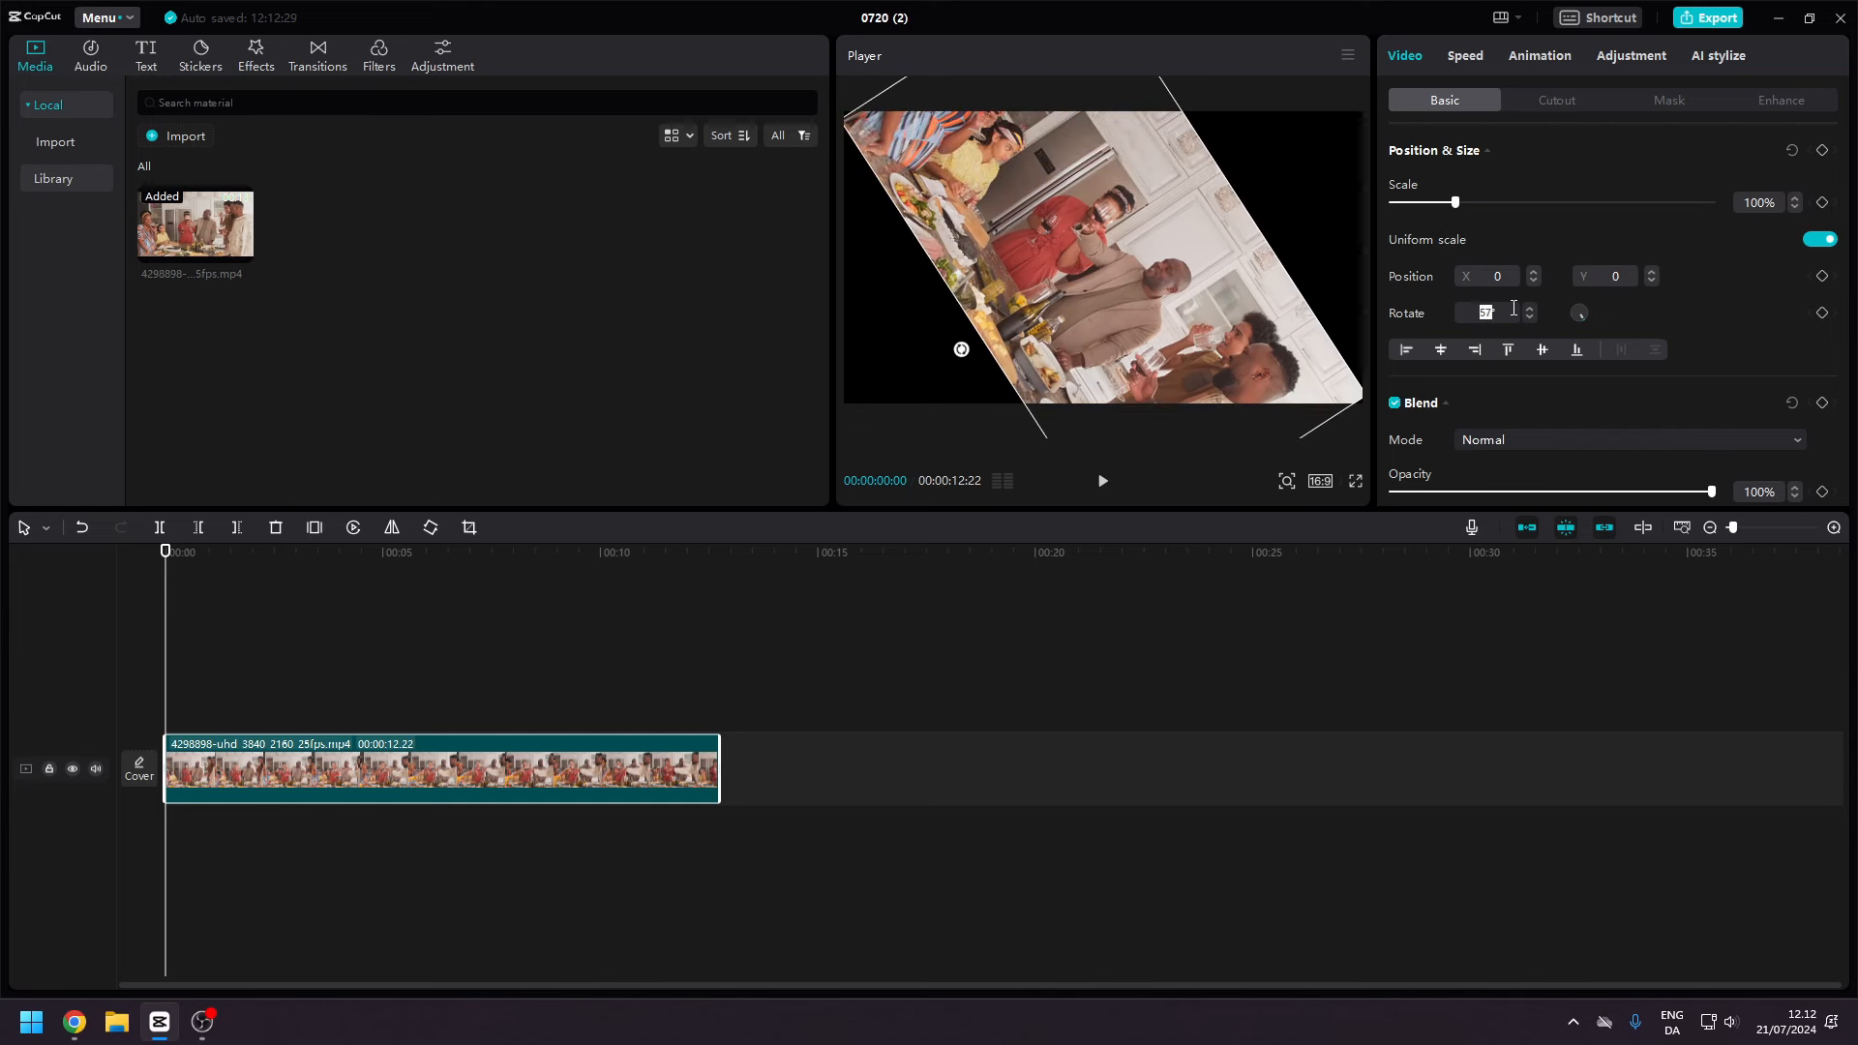
type("0")
key("Return")
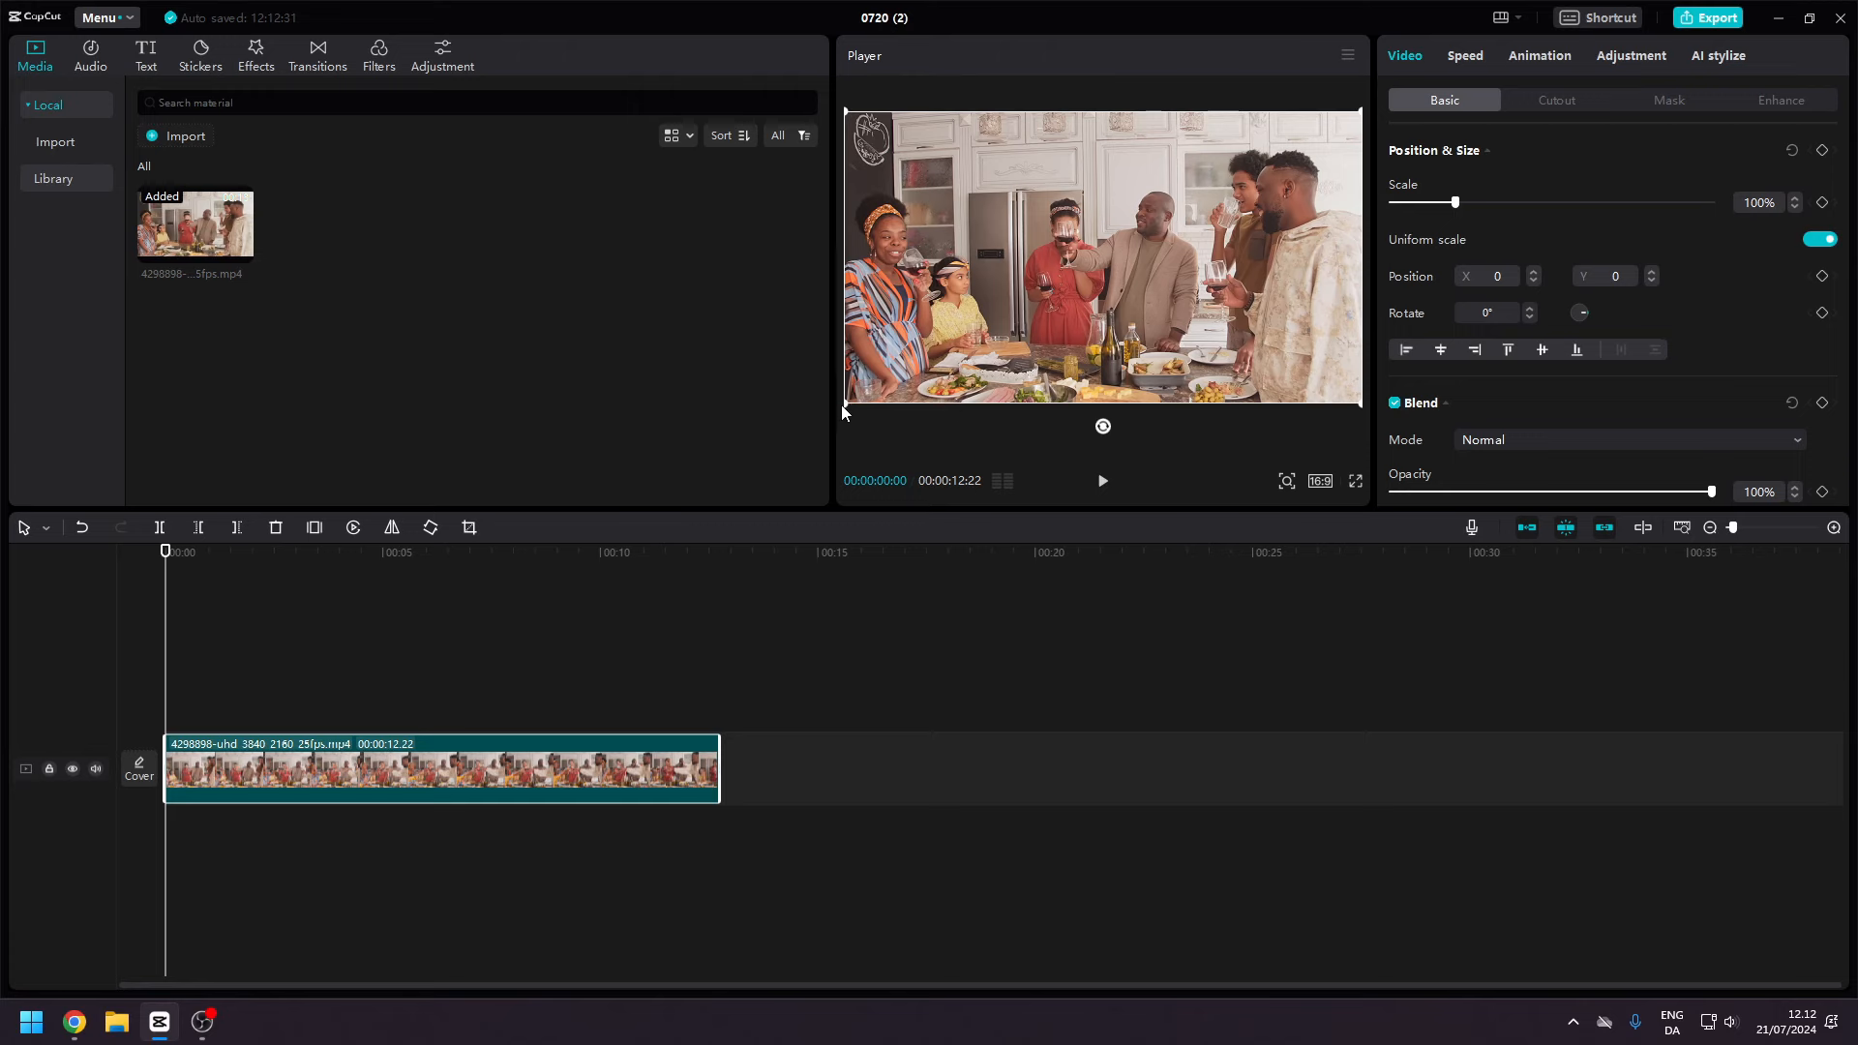
Try shrinking the clip to 60% and using its rotation handle directly in the preview, and restore the scale to 100%.
left_click_drag(847, 402, 947, 343)
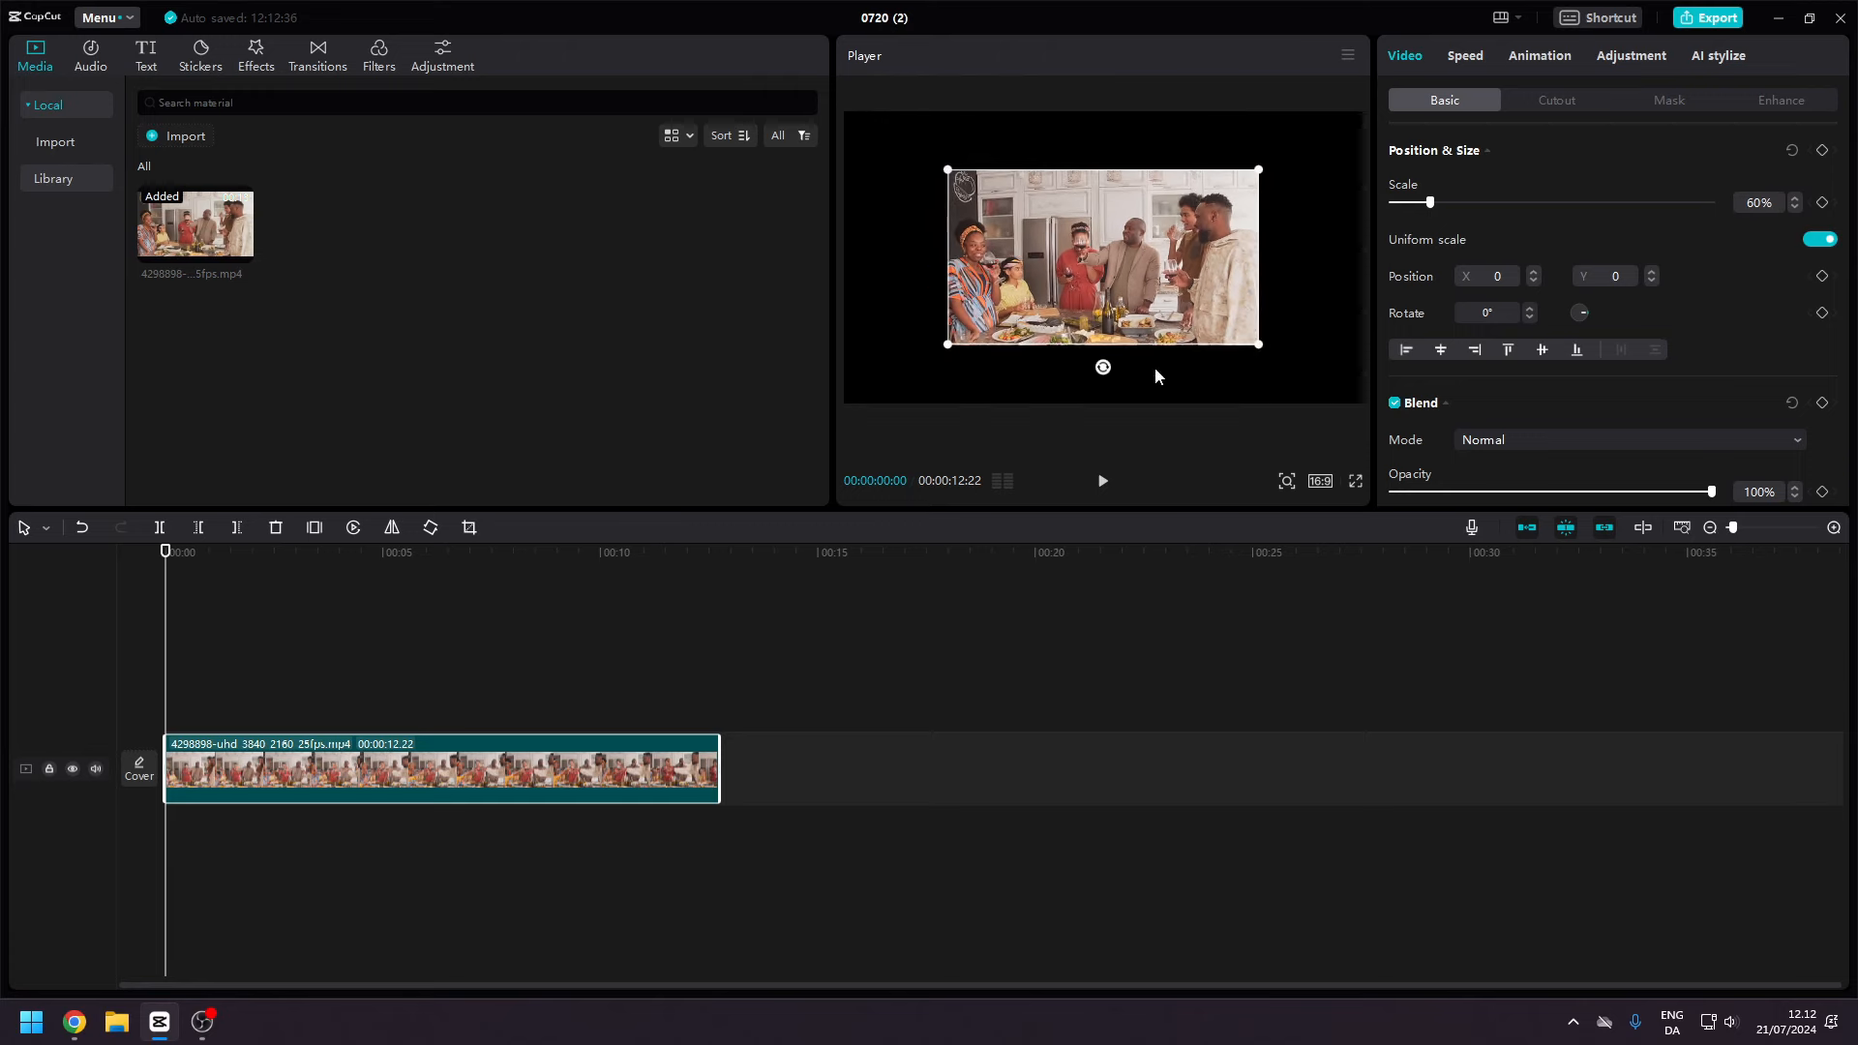
mouse_move(1091, 371)
left_mouse_down()
mouse_move(1033, 344)
mouse_move(1096, 364)
mouse_move(1162, 350)
mouse_move(1102, 365)
left_mouse_up()
left_click(1780, 203)
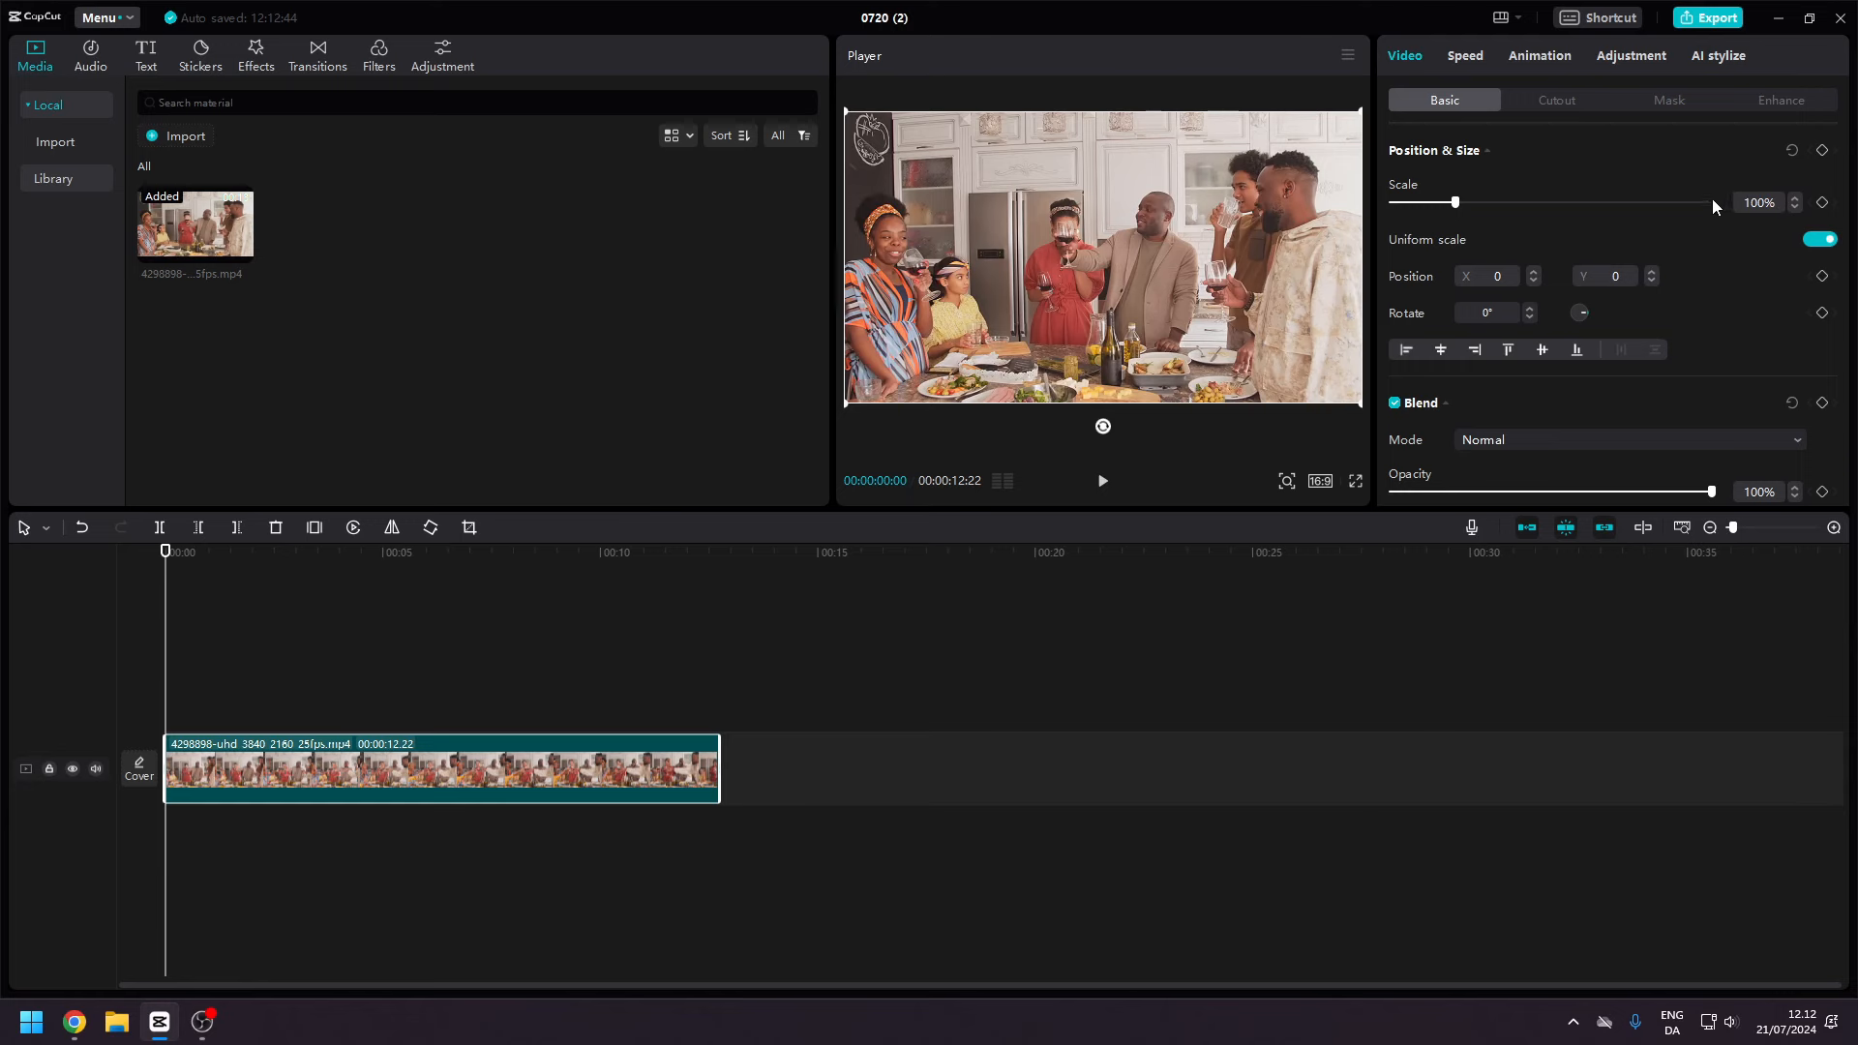
Speed the clip up to 4.7x and play it to check the faster motion.
left_click(1458, 60)
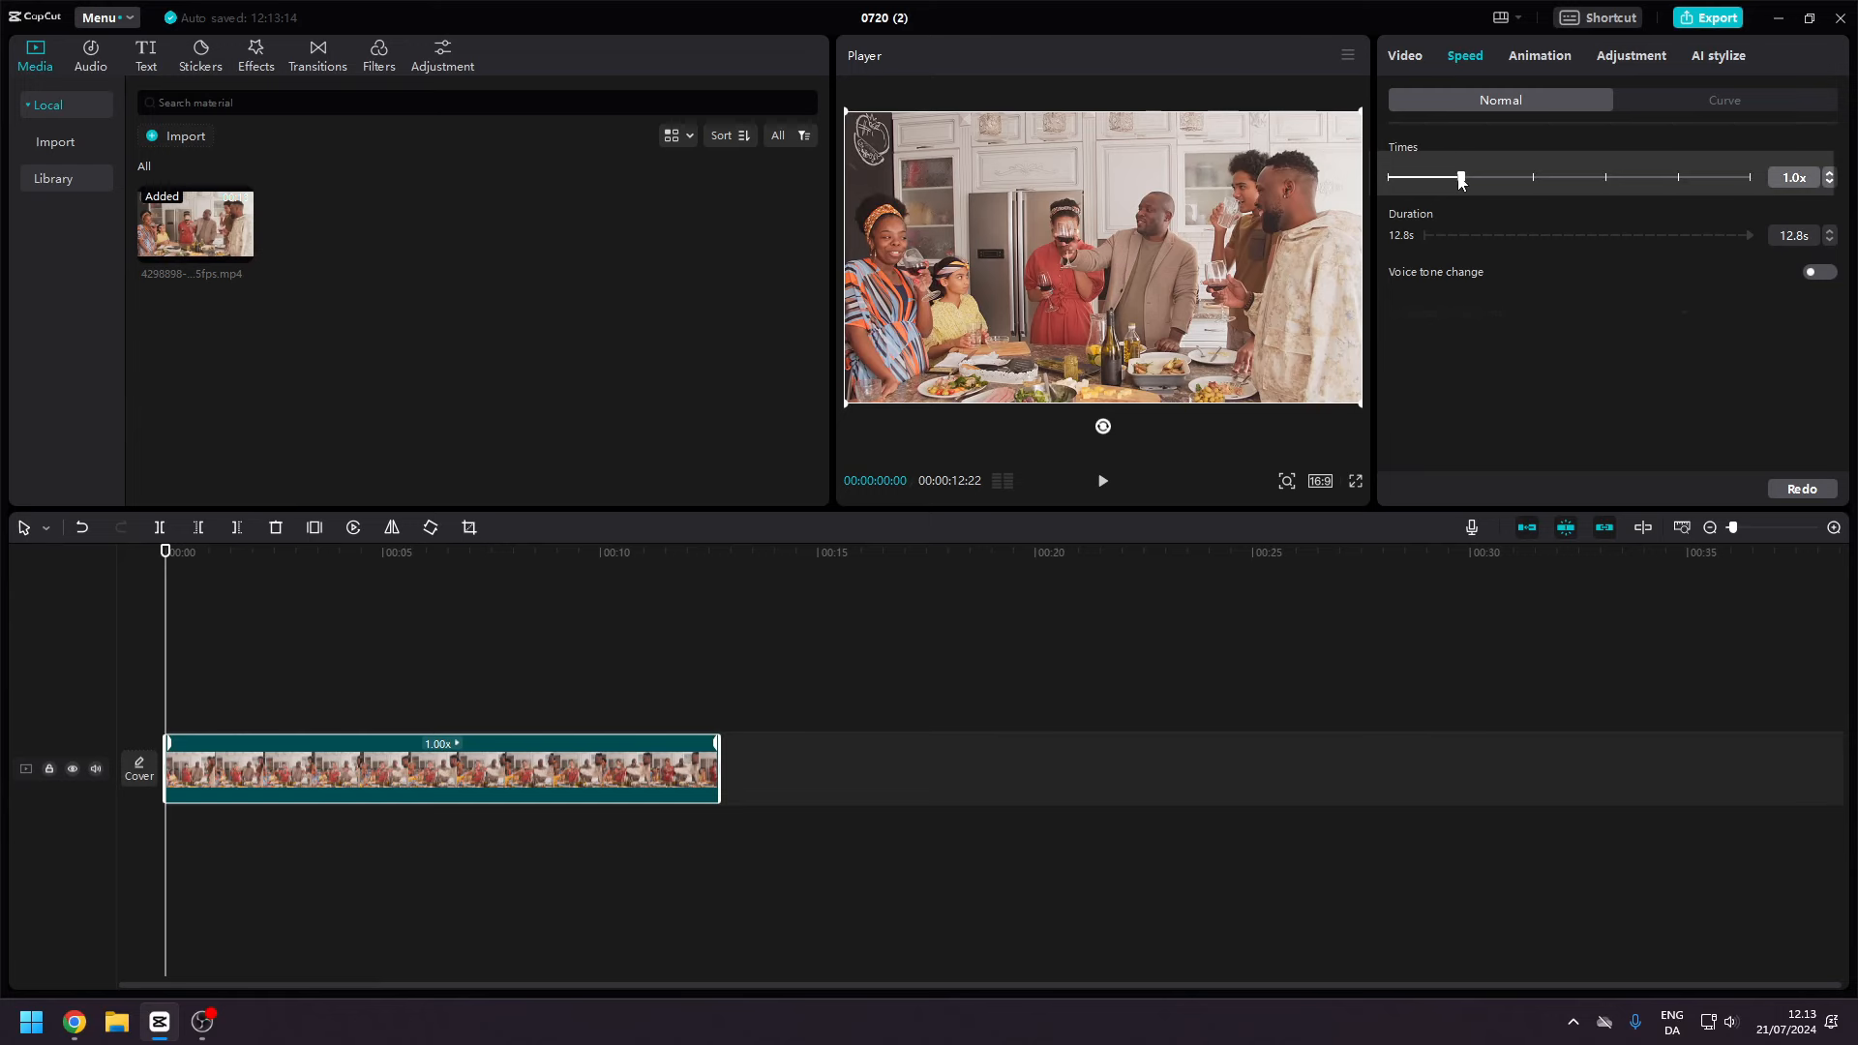
left_click_drag(1471, 182, 1603, 183)
key("space")
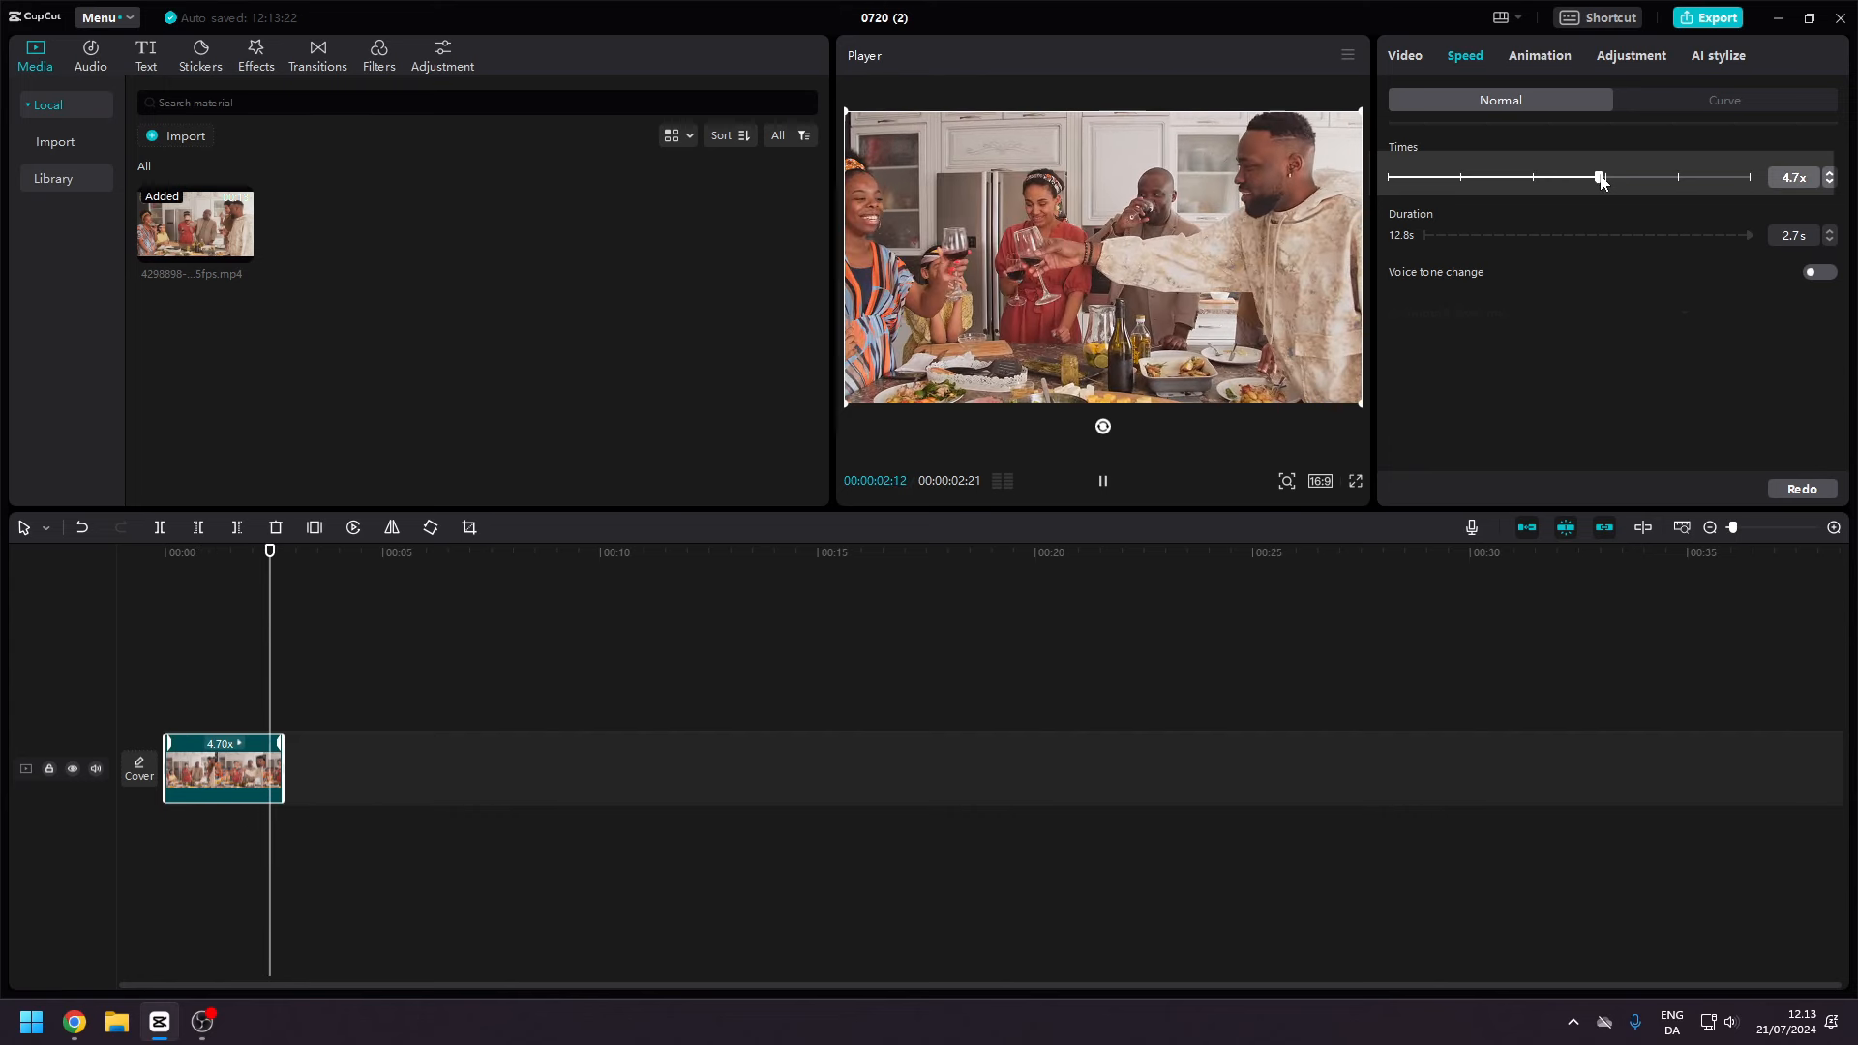
key("space")
Slow the clip to 0.5x, play it from the start, and return the speed to 1.0x.
left_click_drag(1601, 181, 1420, 182)
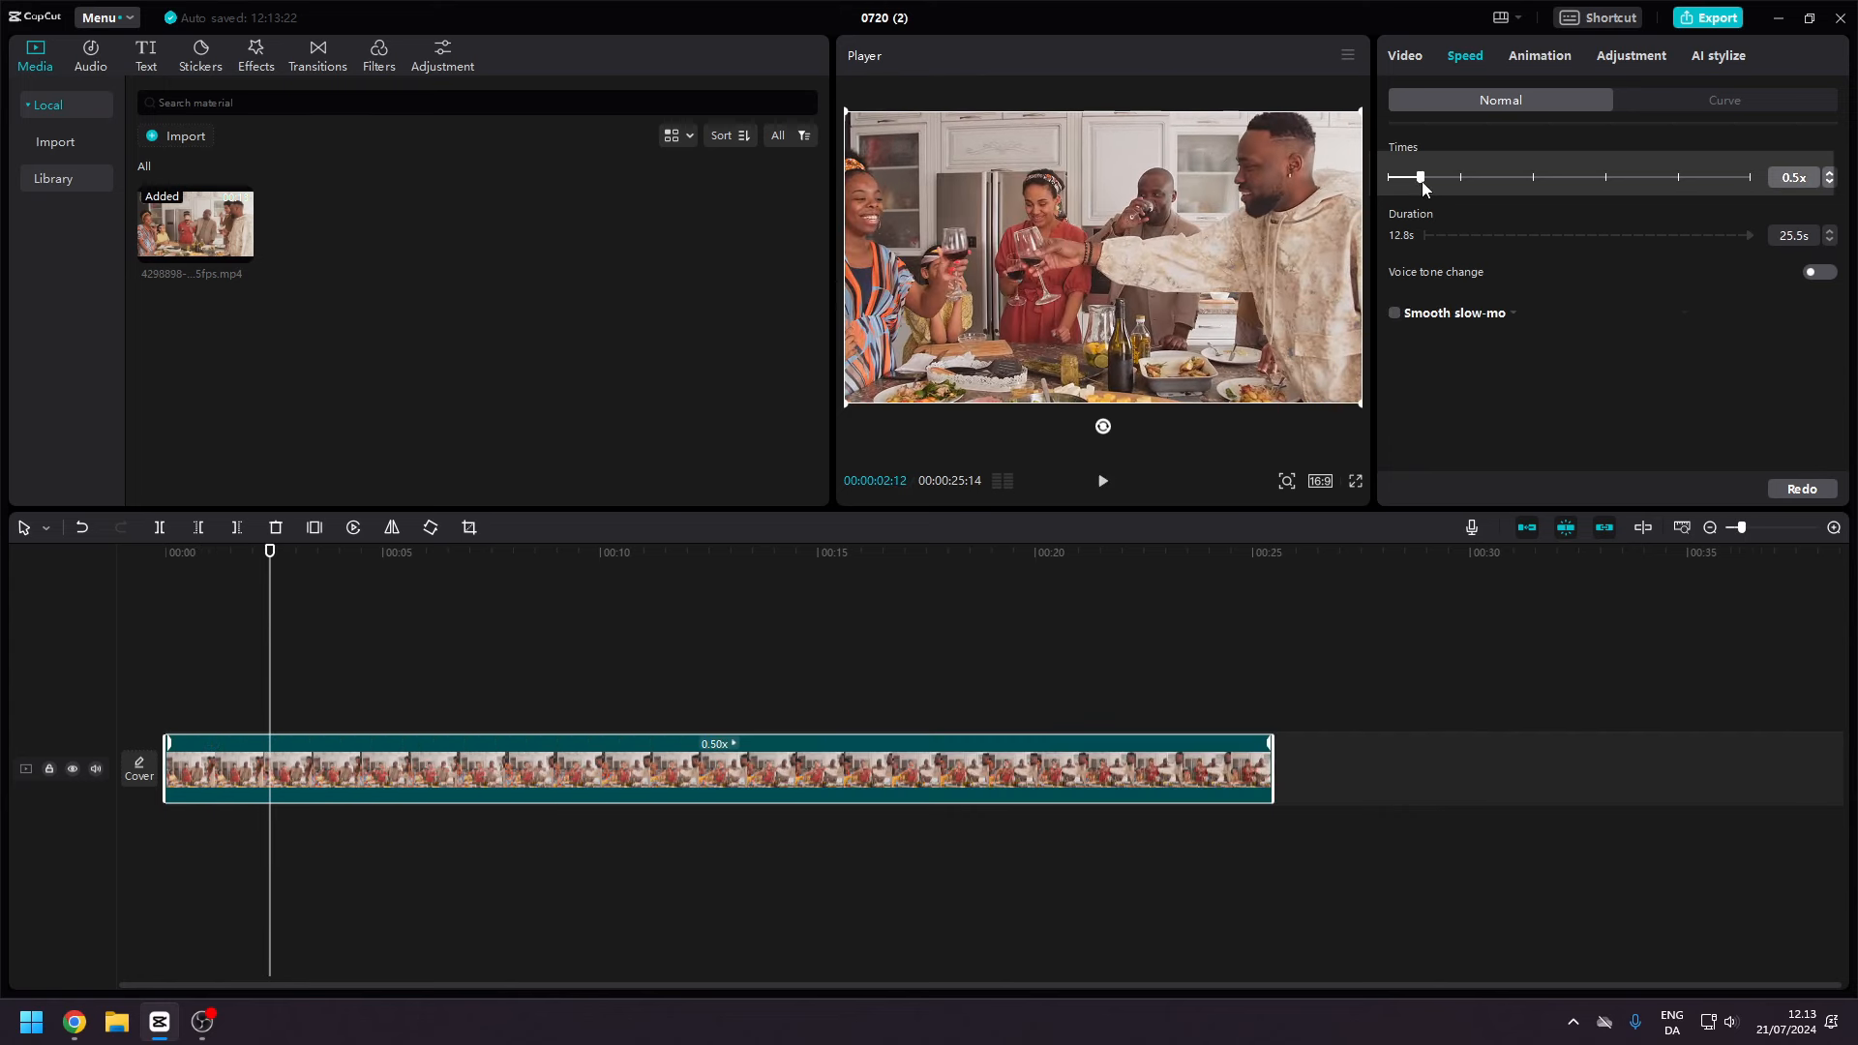
left_click_drag(270, 561, 159, 571)
key("space")
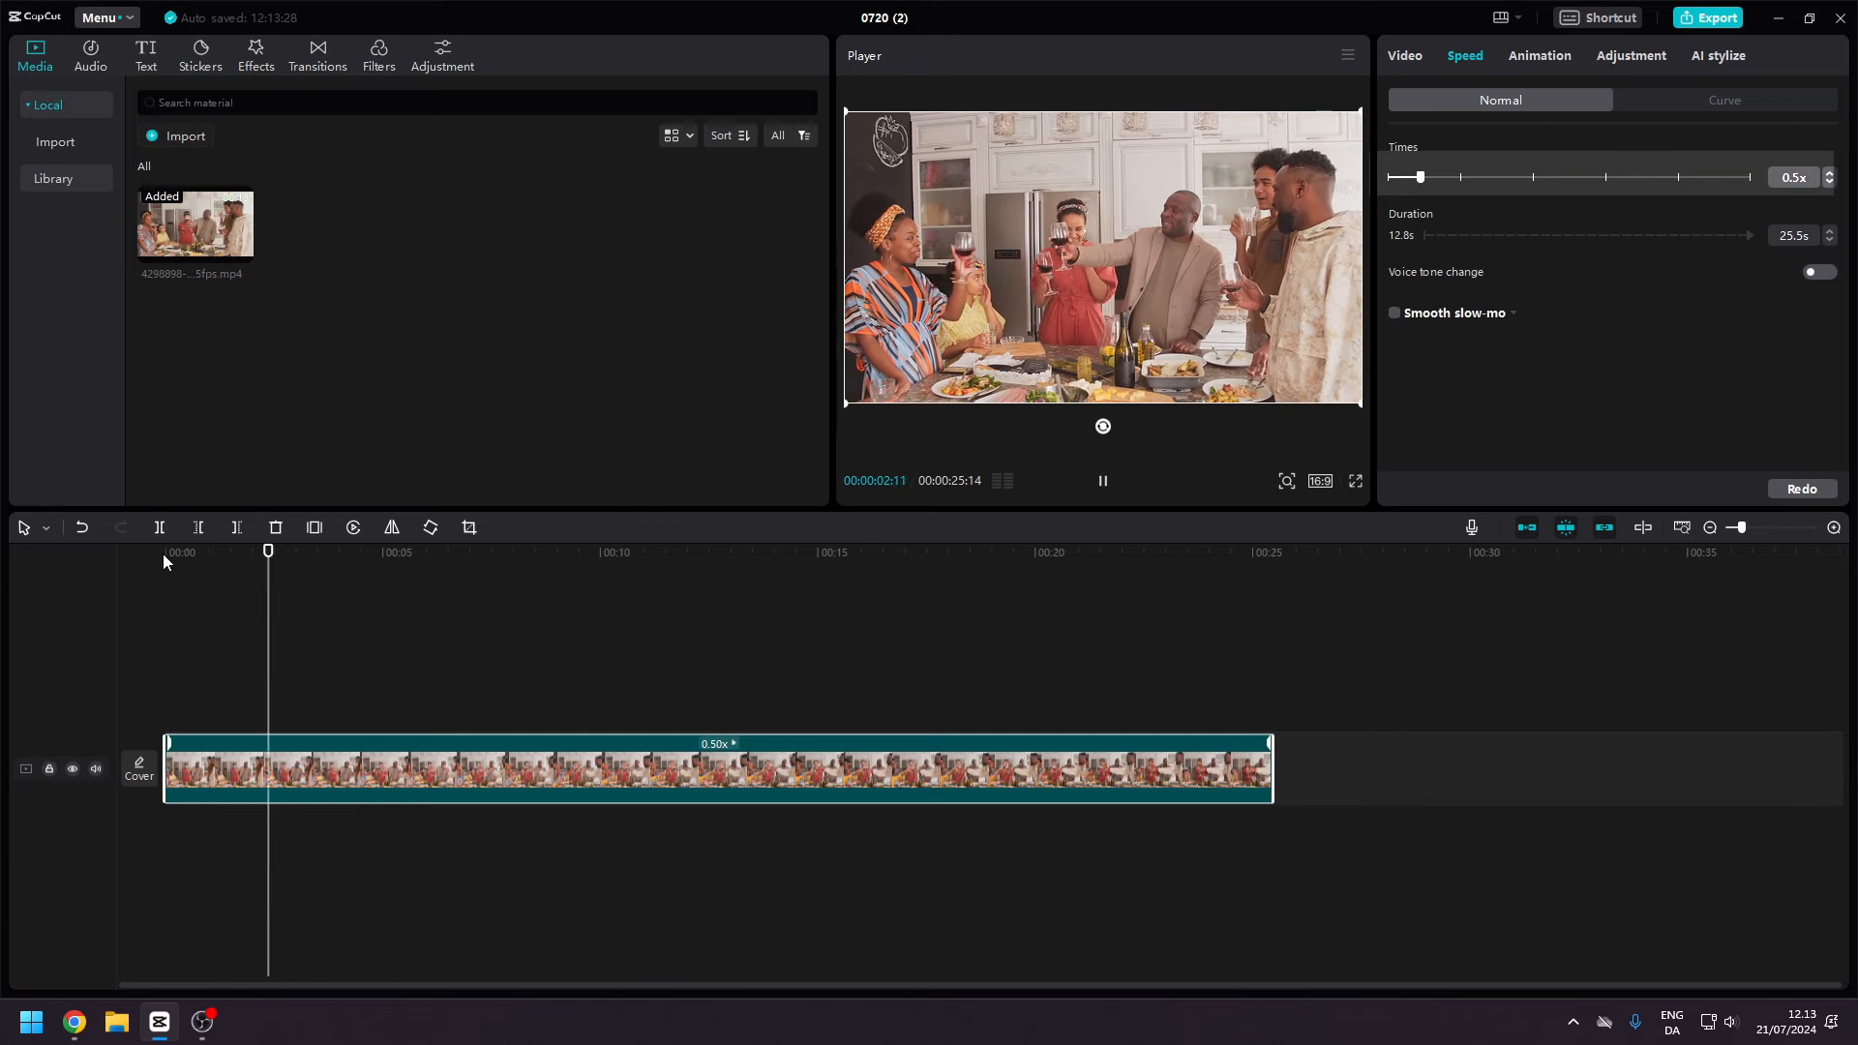
key("space")
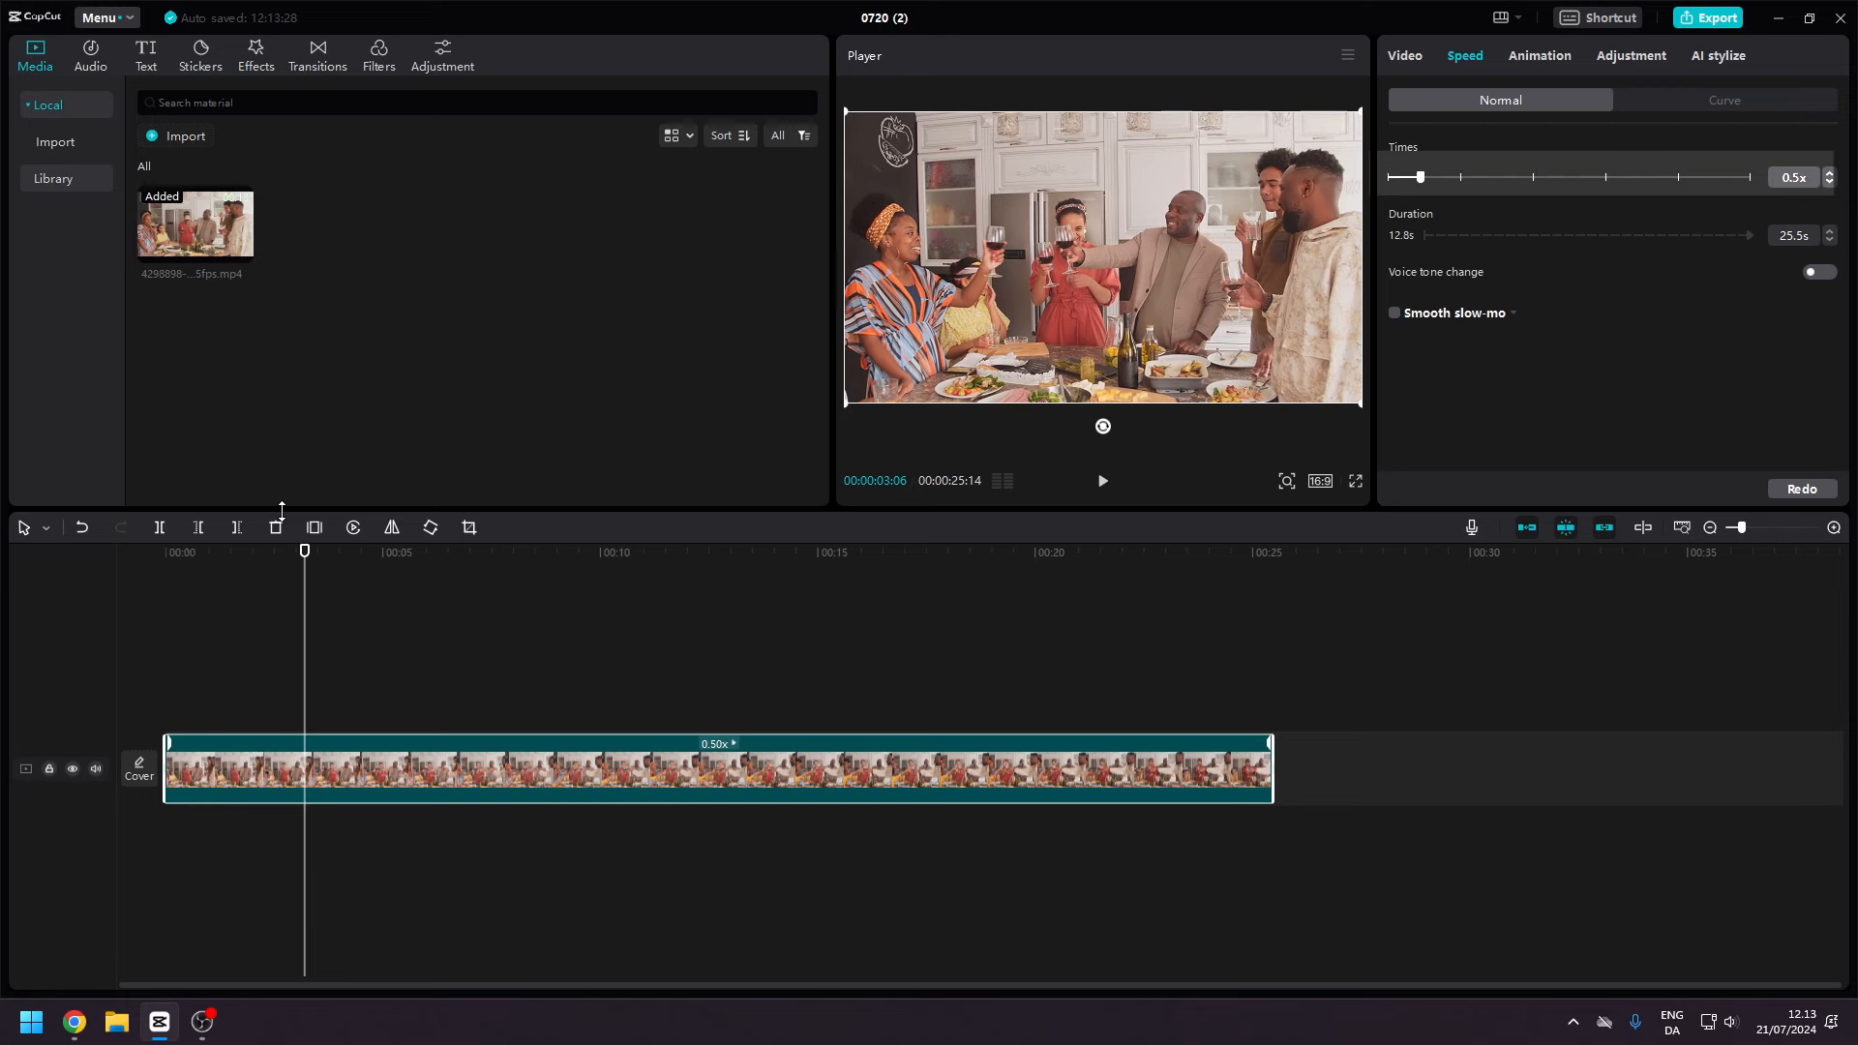
left_click(1461, 177)
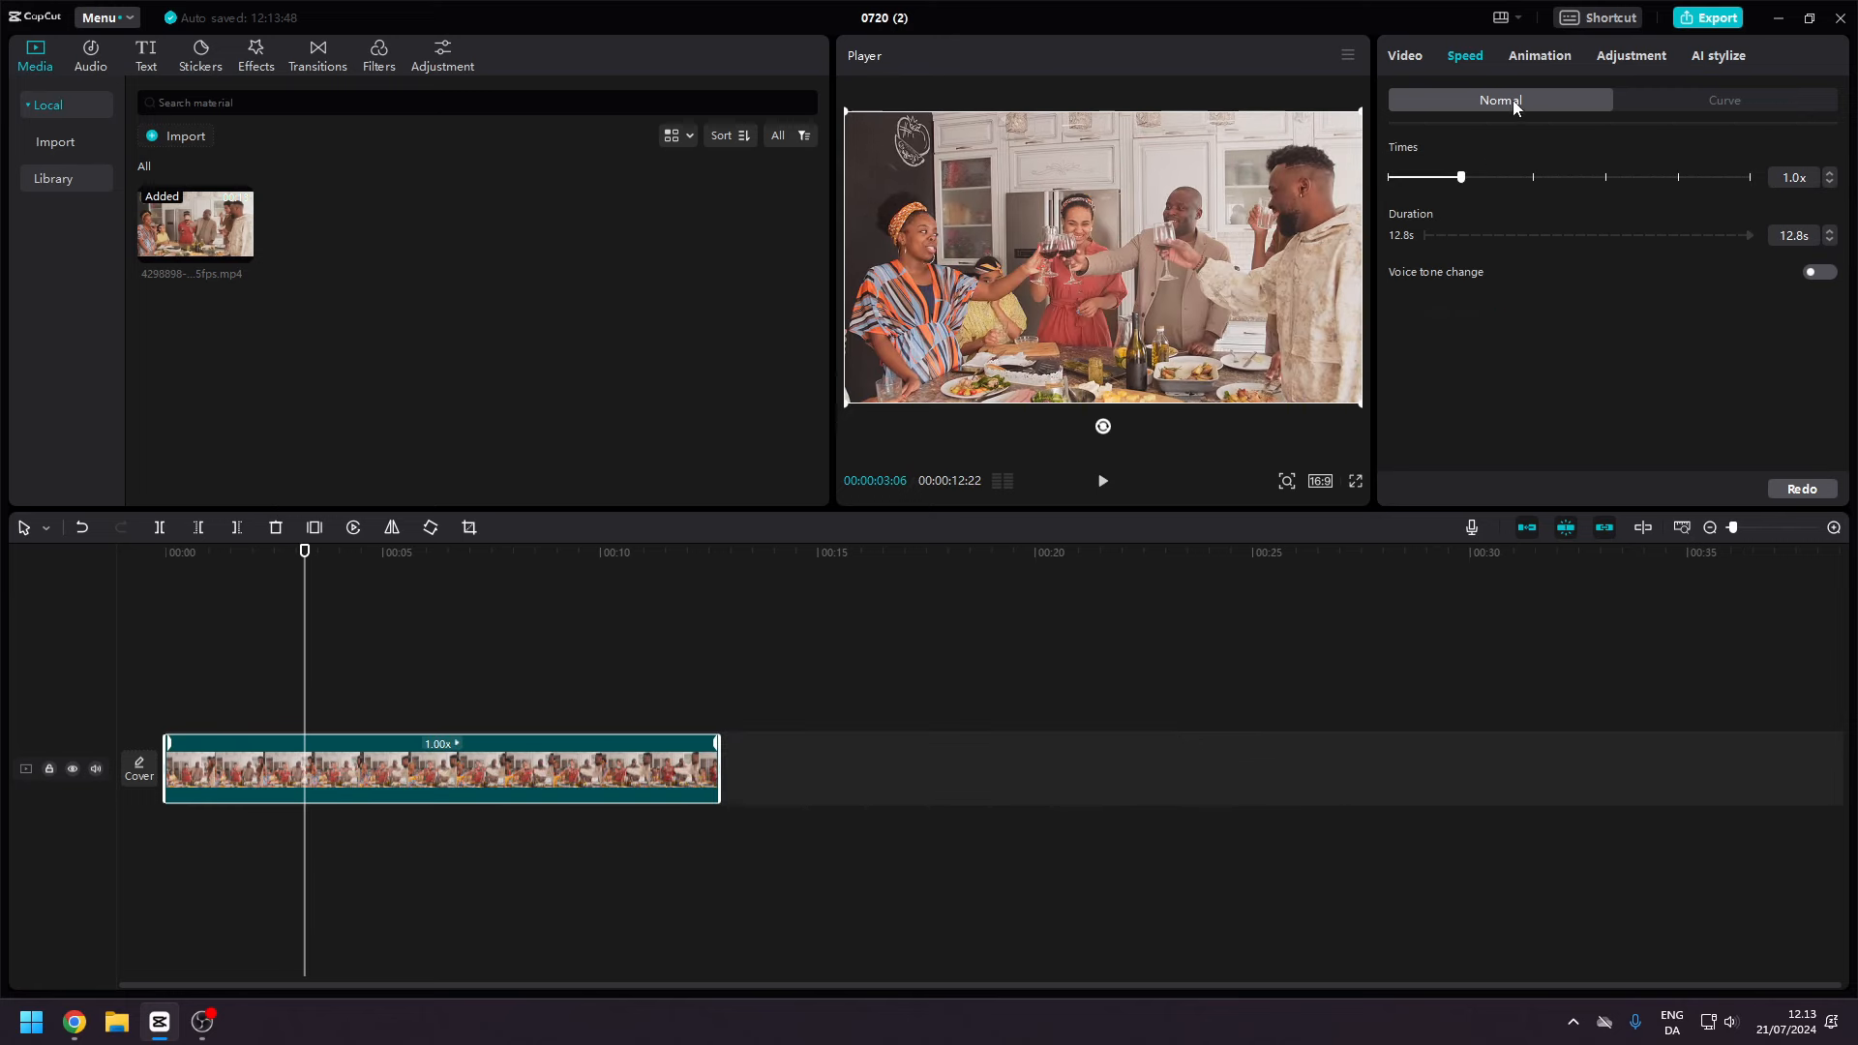
Apply the Zoom 1 in-animation to the clip and set its duration to 1.7 s.
left_click(1531, 58)
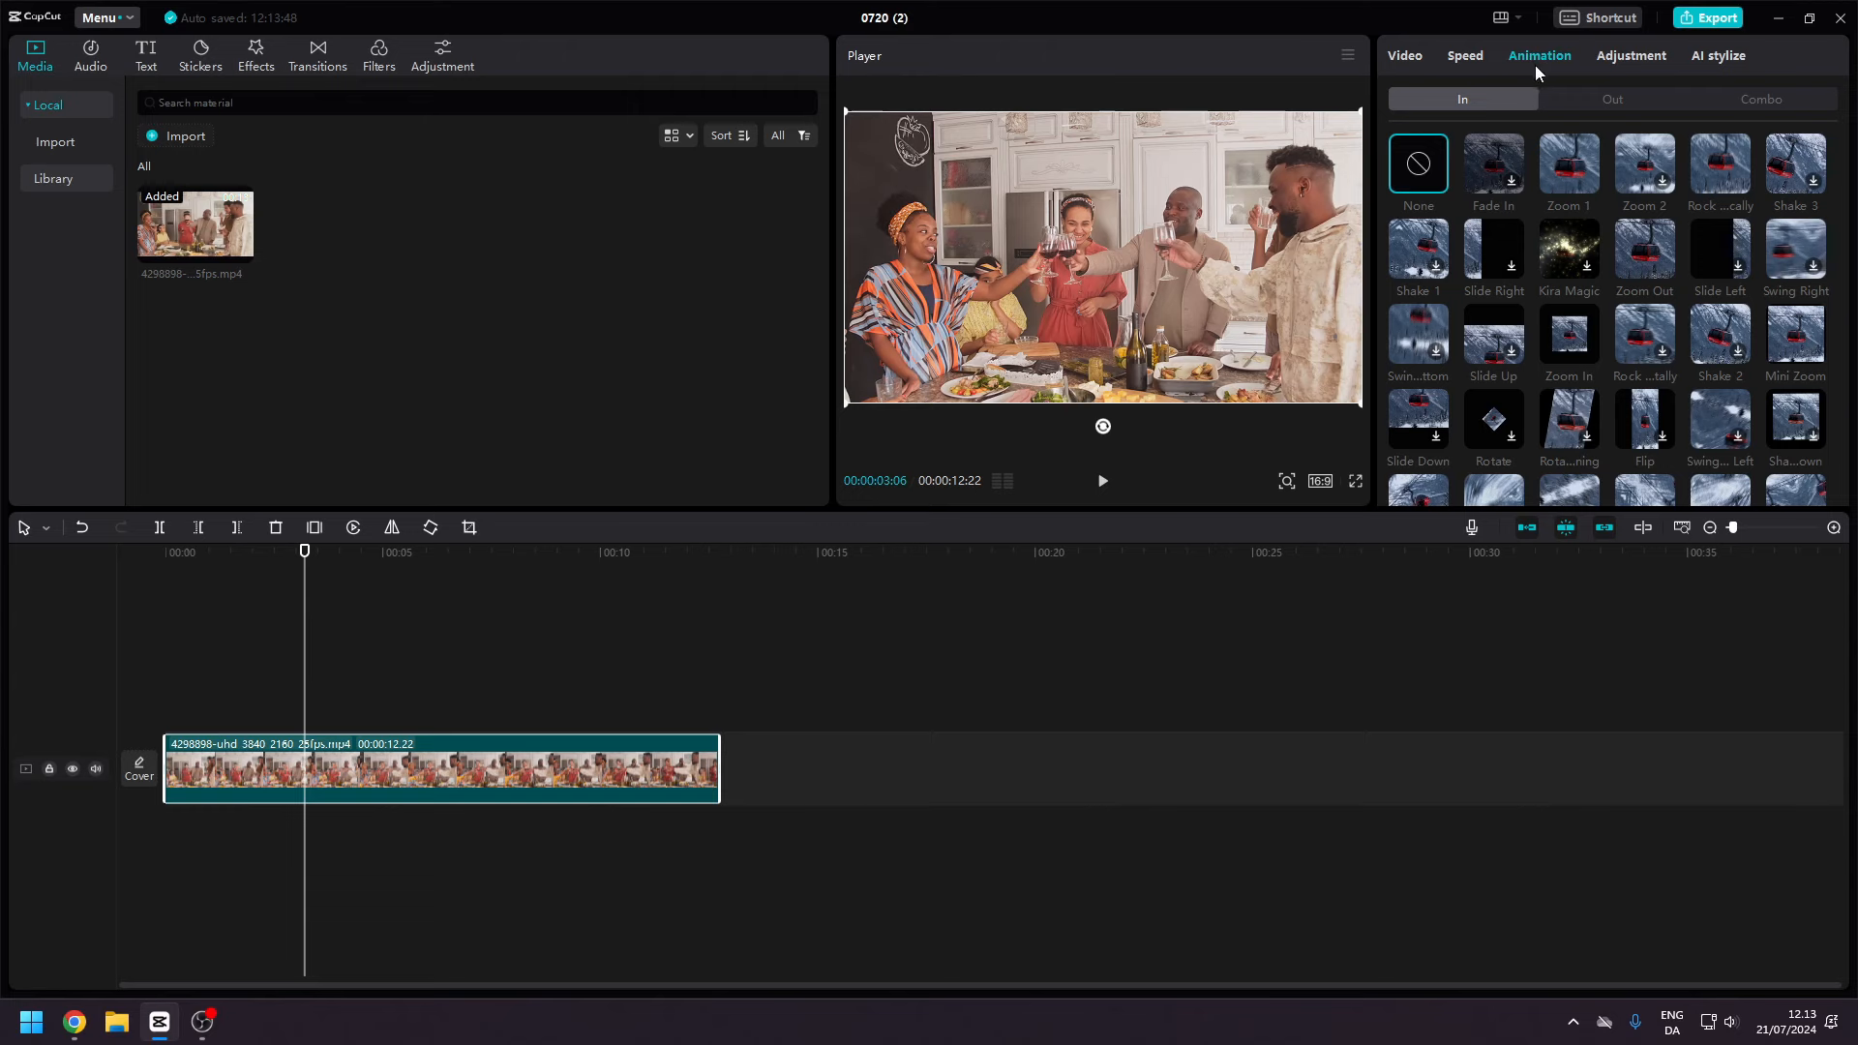
left_click(1554, 170)
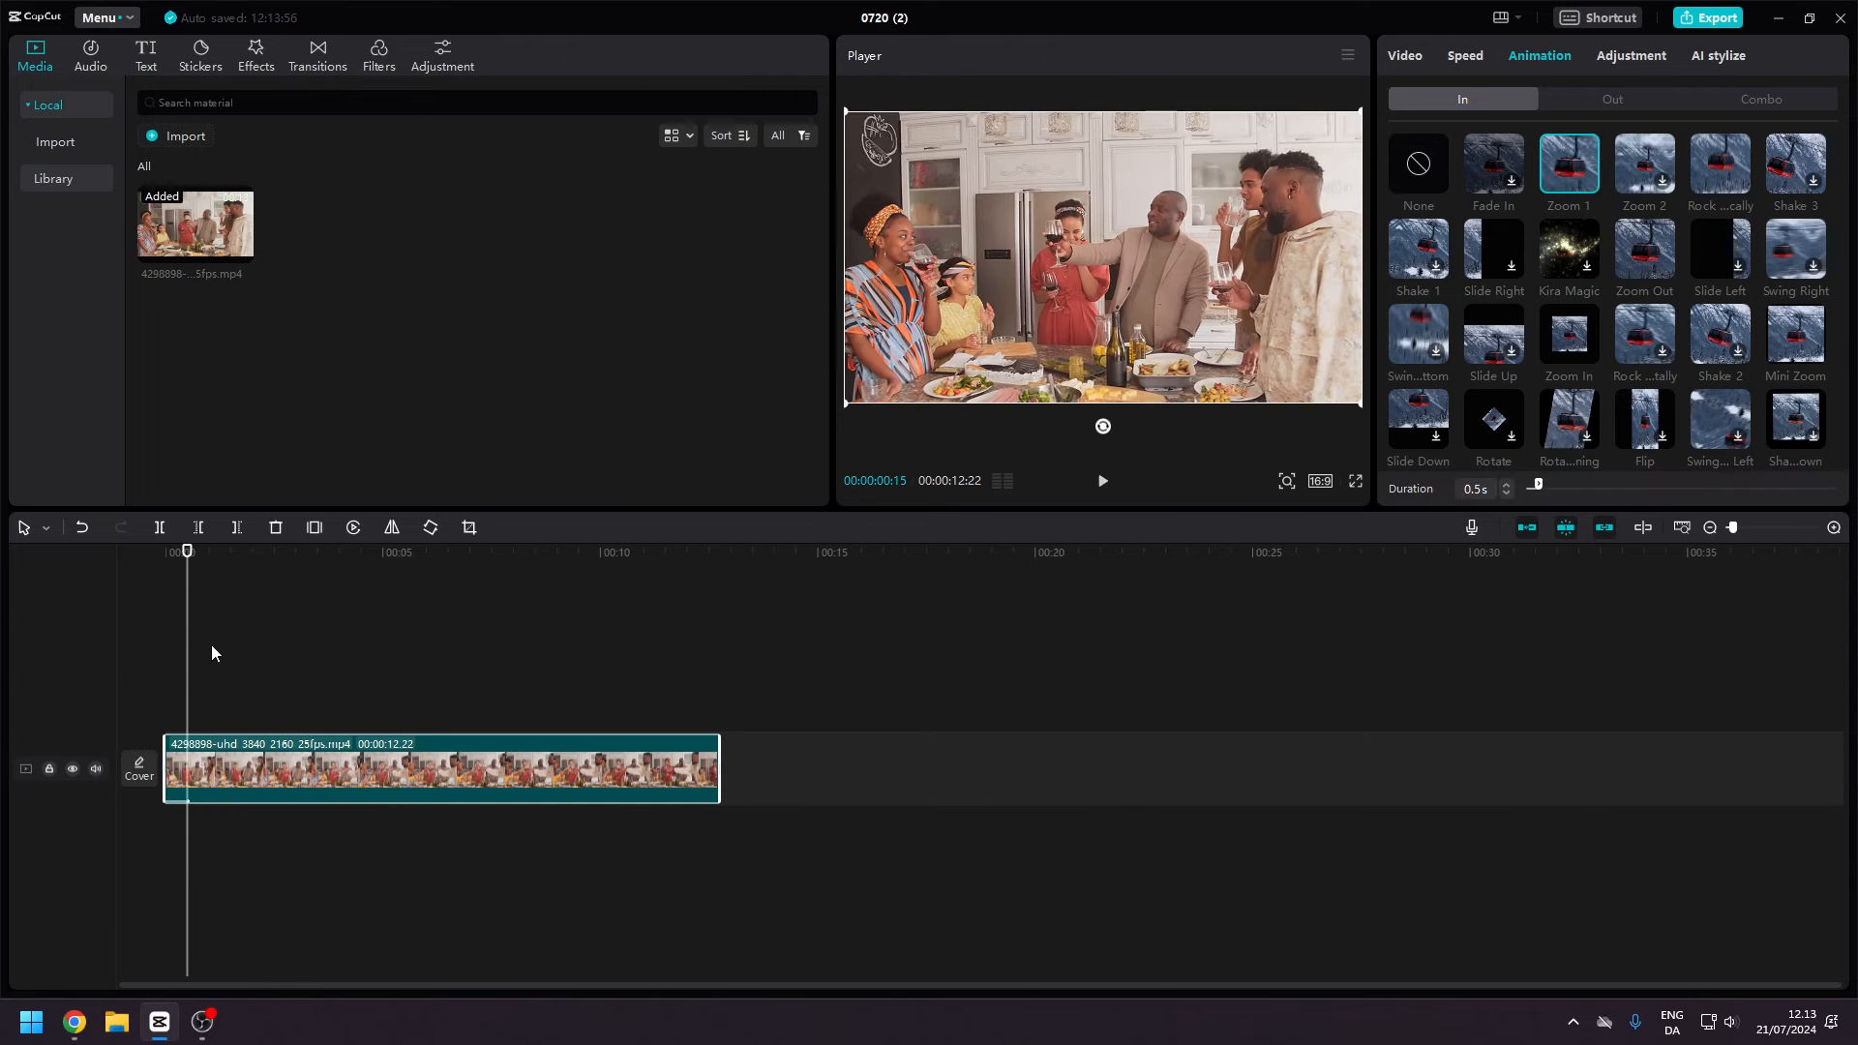
scroll(180, 815, "up", 3)
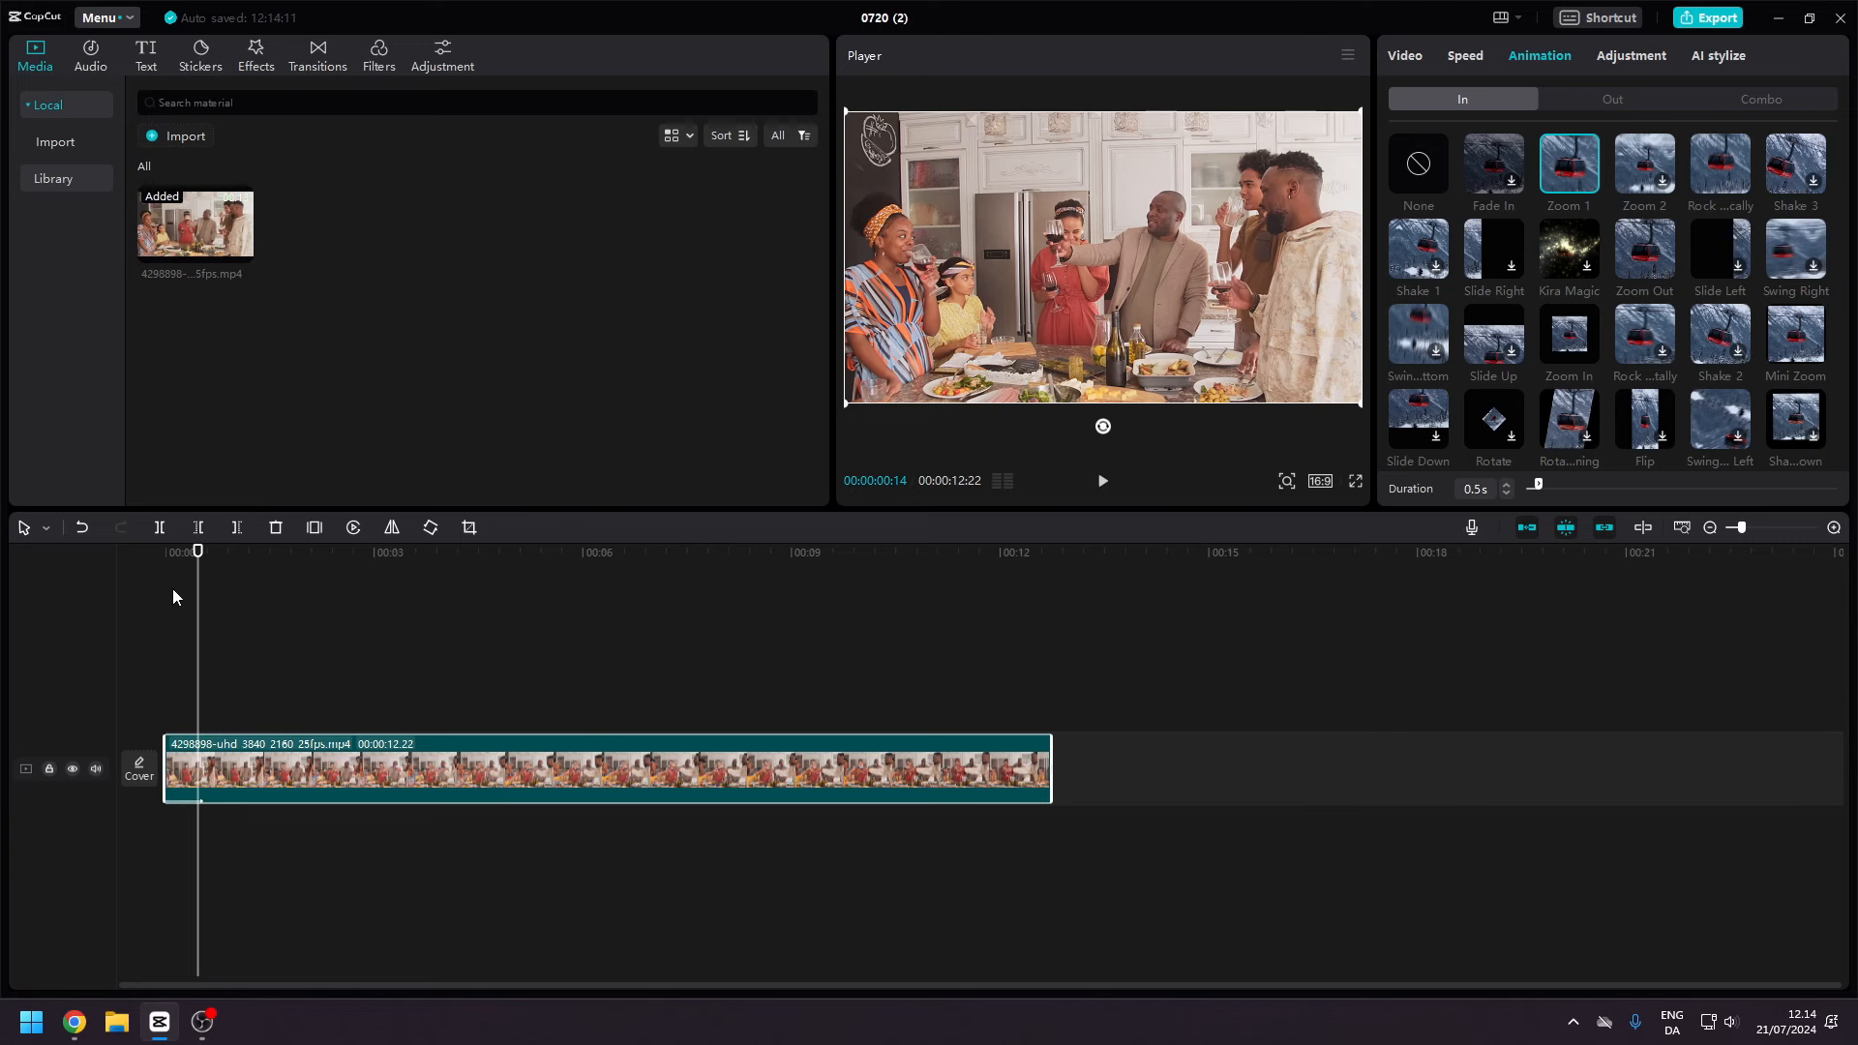
left_click(173, 547)
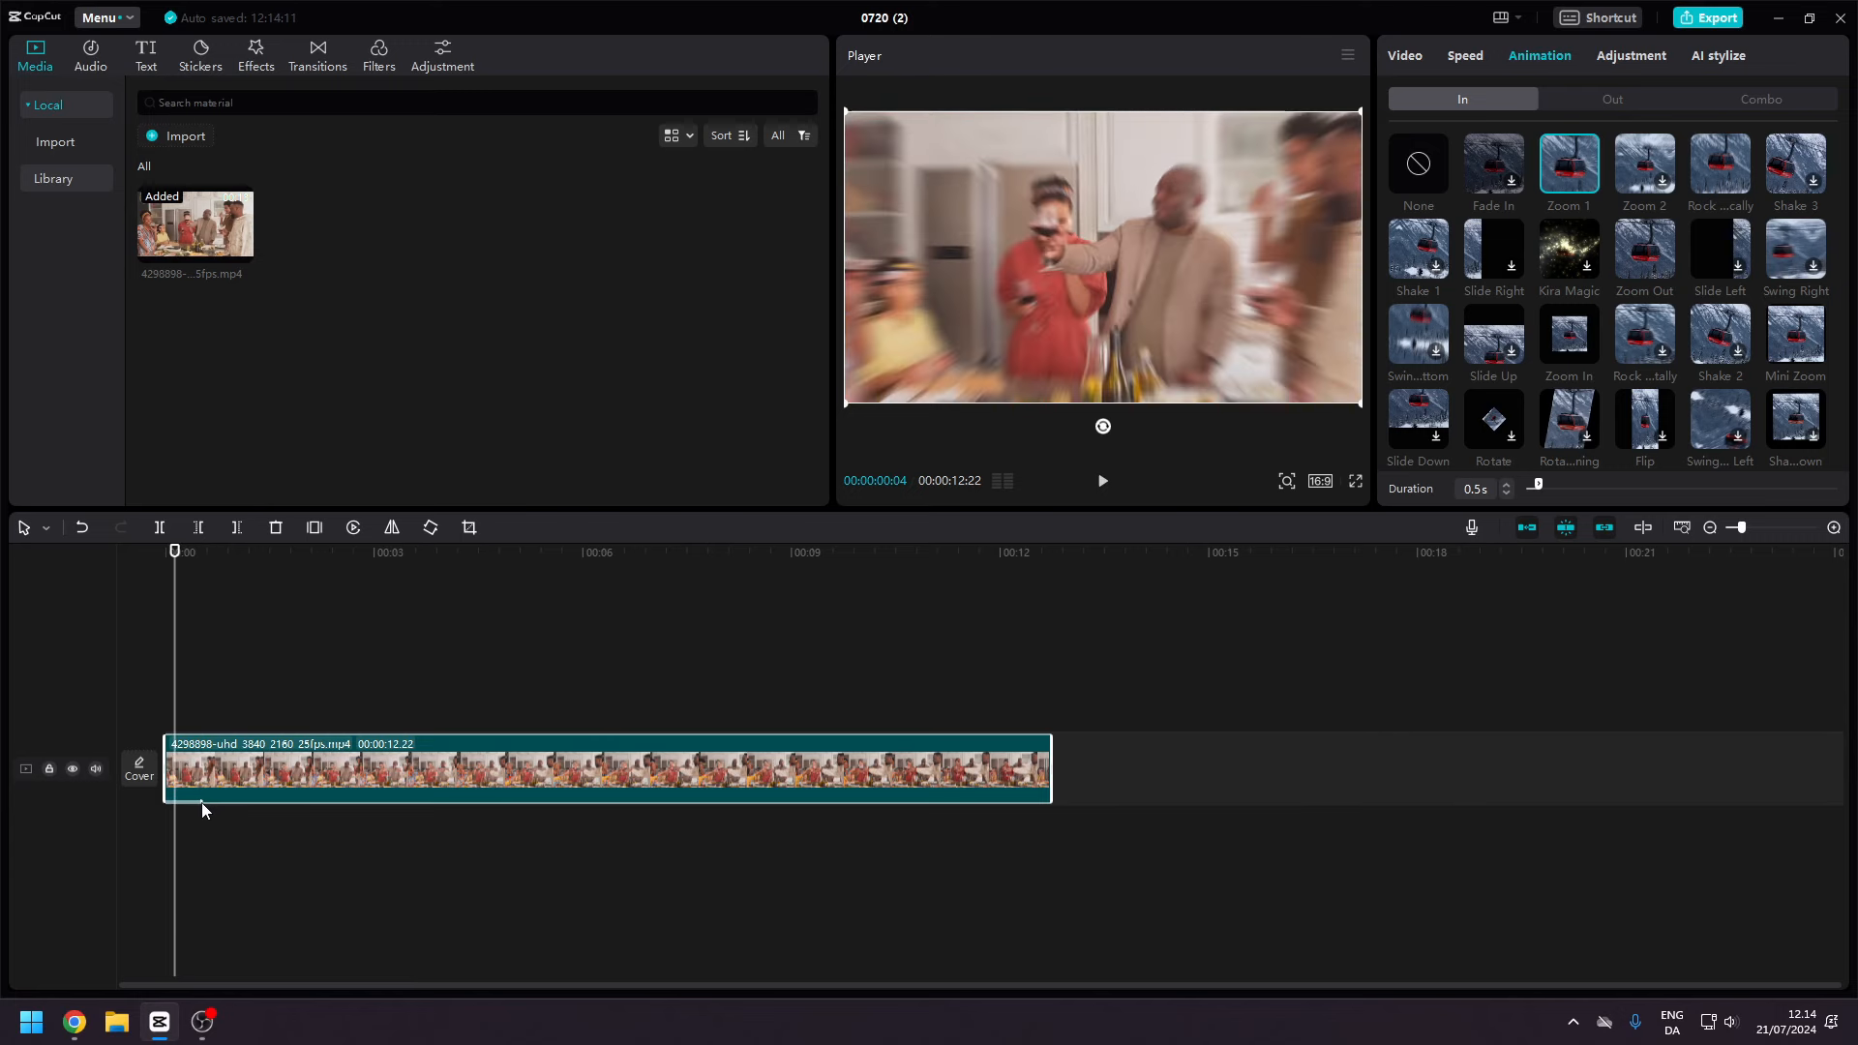
scroll(199, 805, "up", 3)
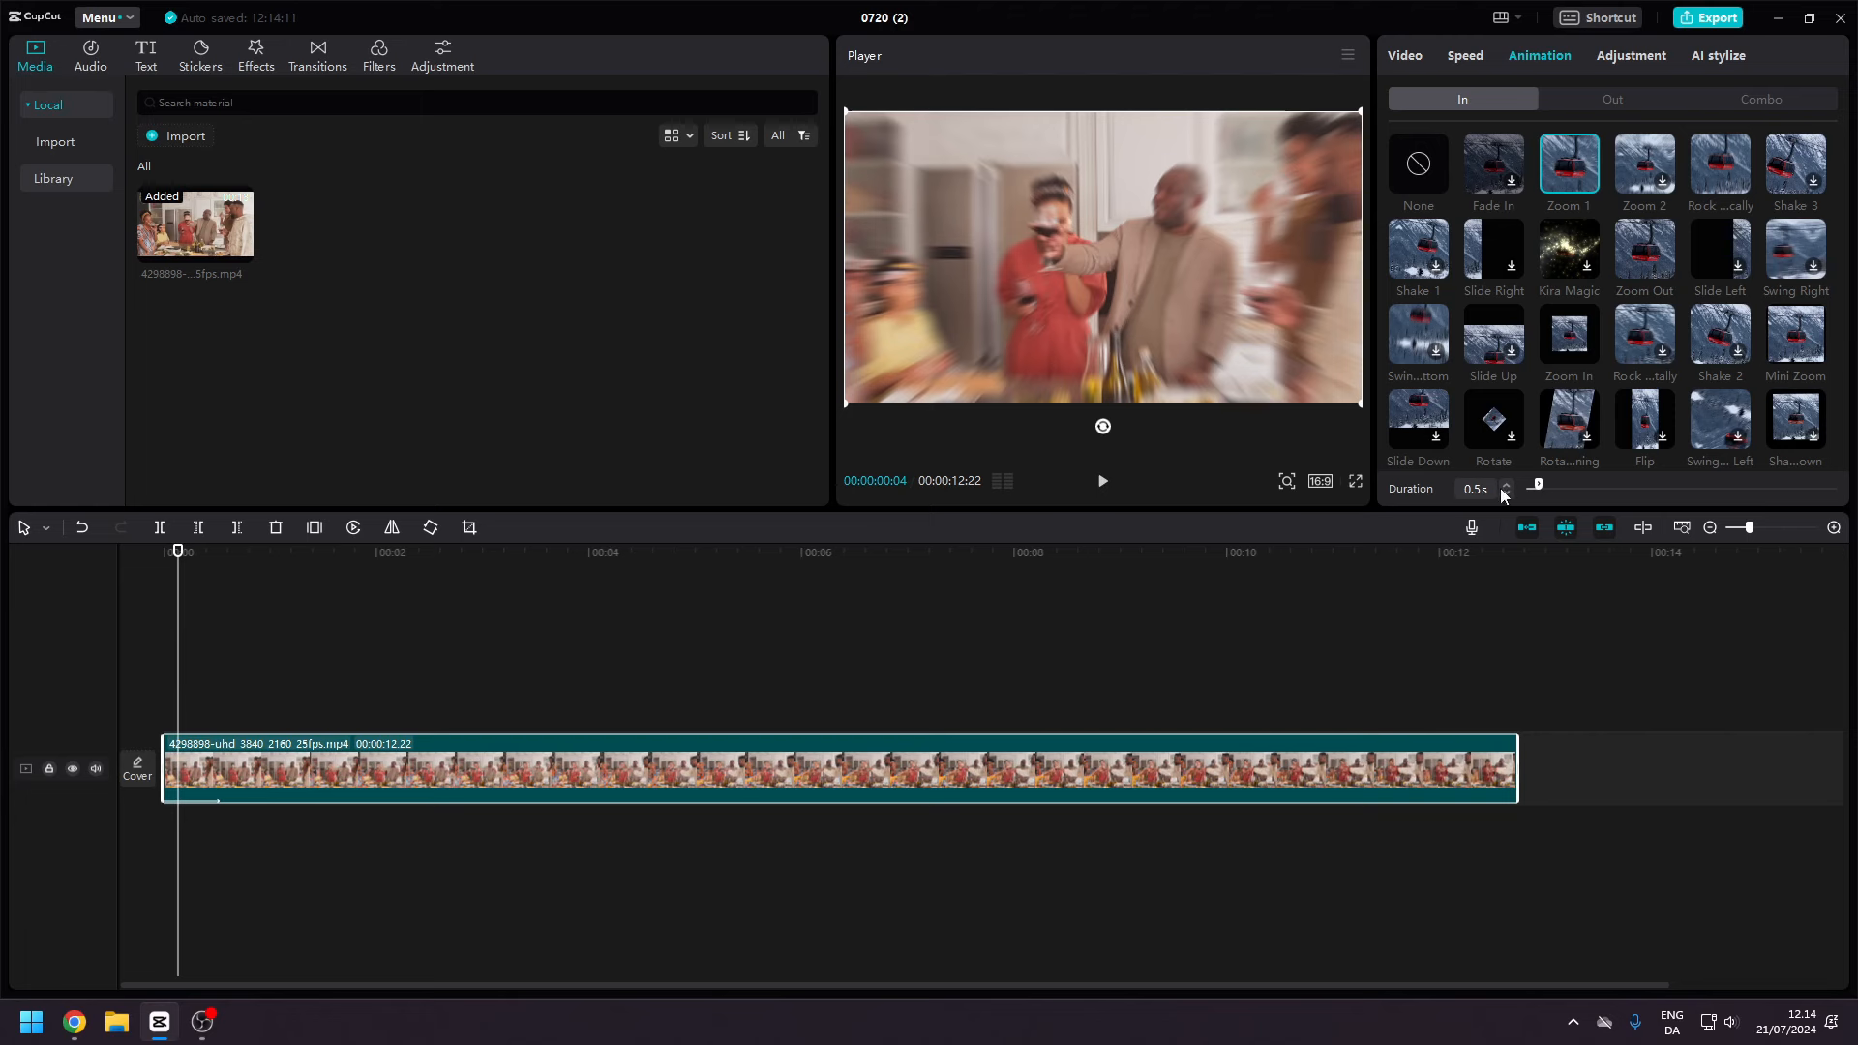
mouse_move(1538, 485)
left_mouse_down()
mouse_move(1619, 486)
mouse_move(1568, 487)
left_mouse_up()
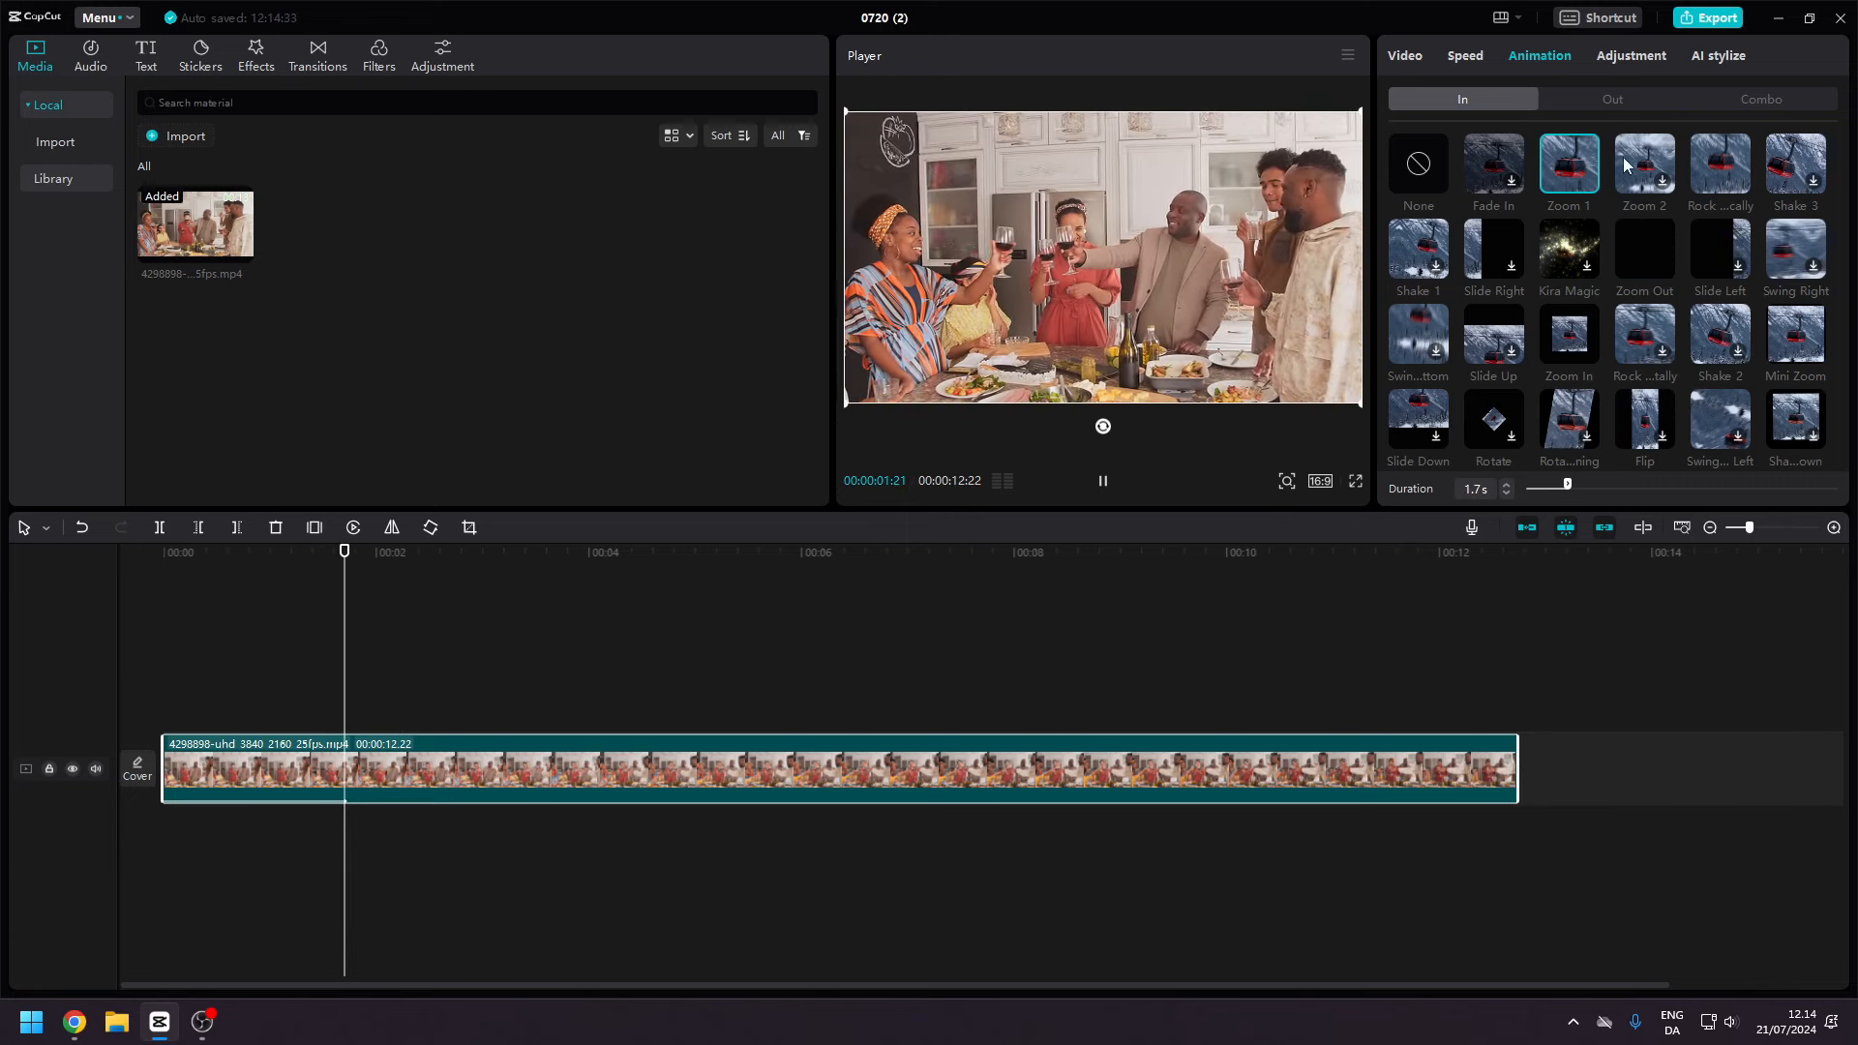
Try the Zoom Out out-animation on the clip.
left_click(1612, 102)
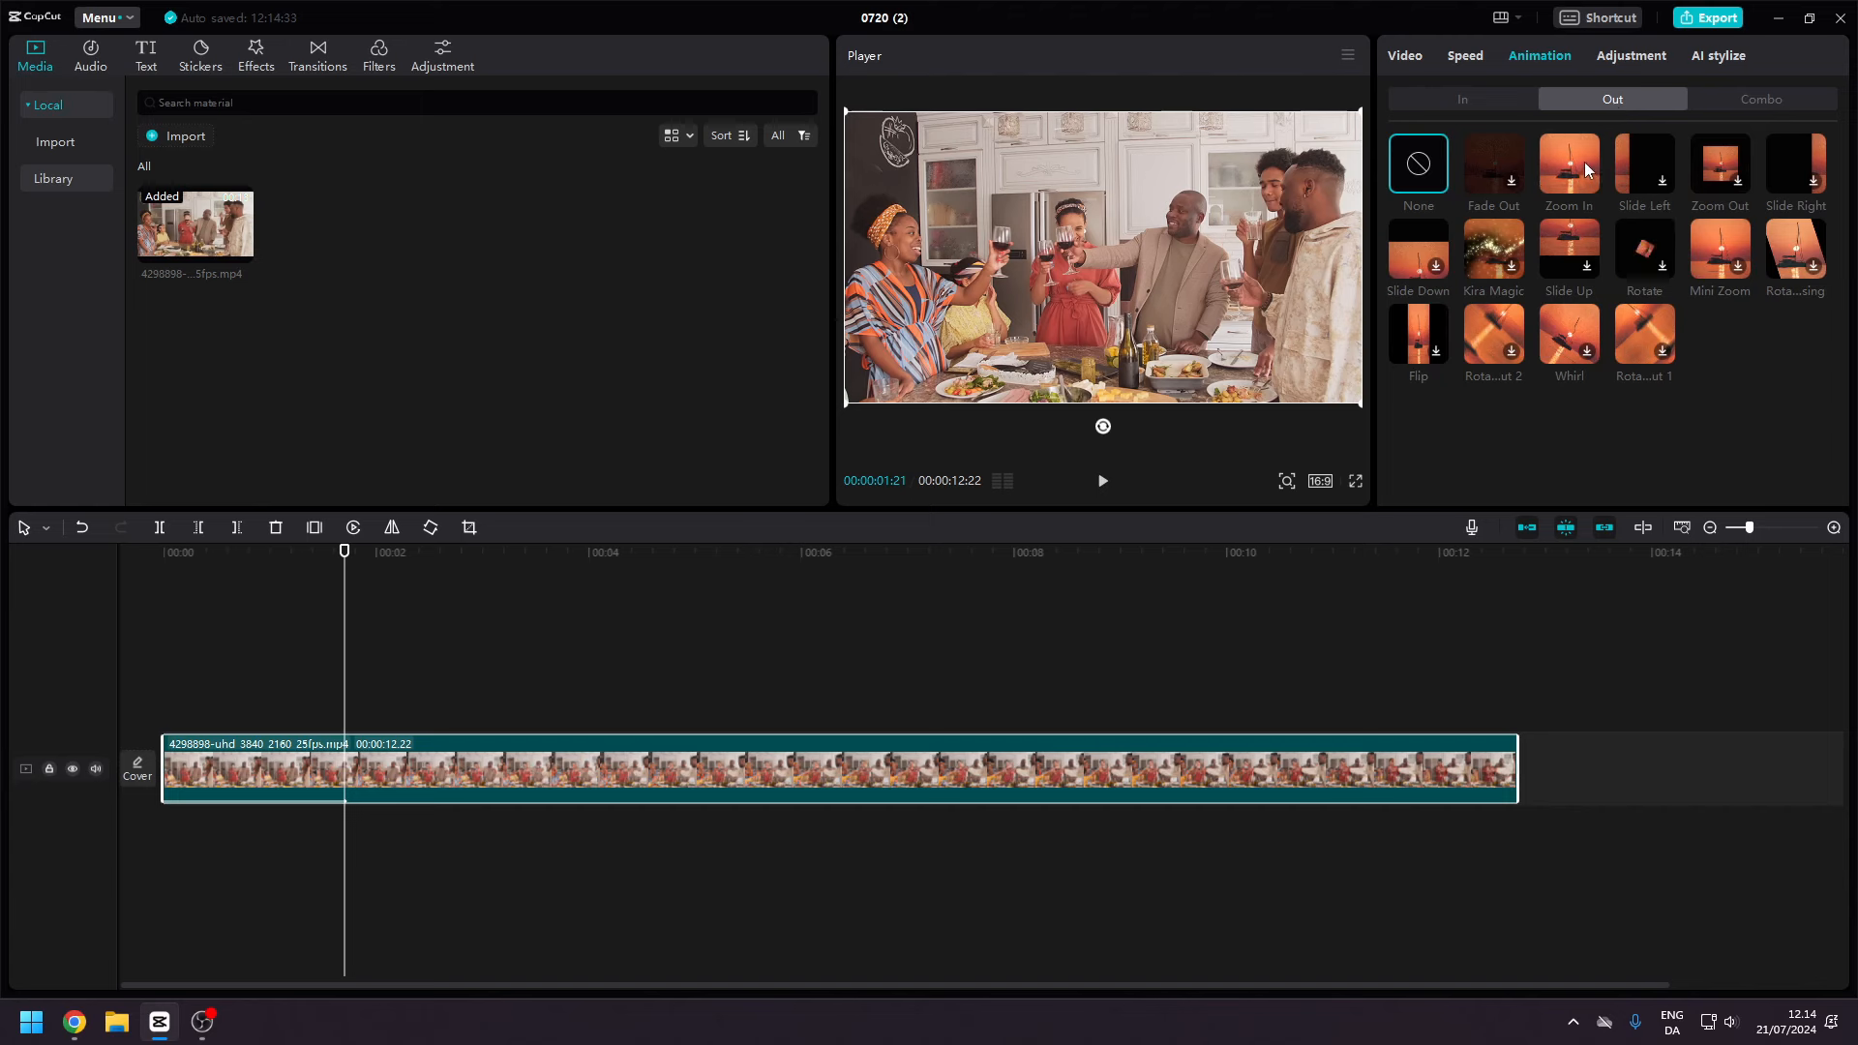
left_click(1705, 166)
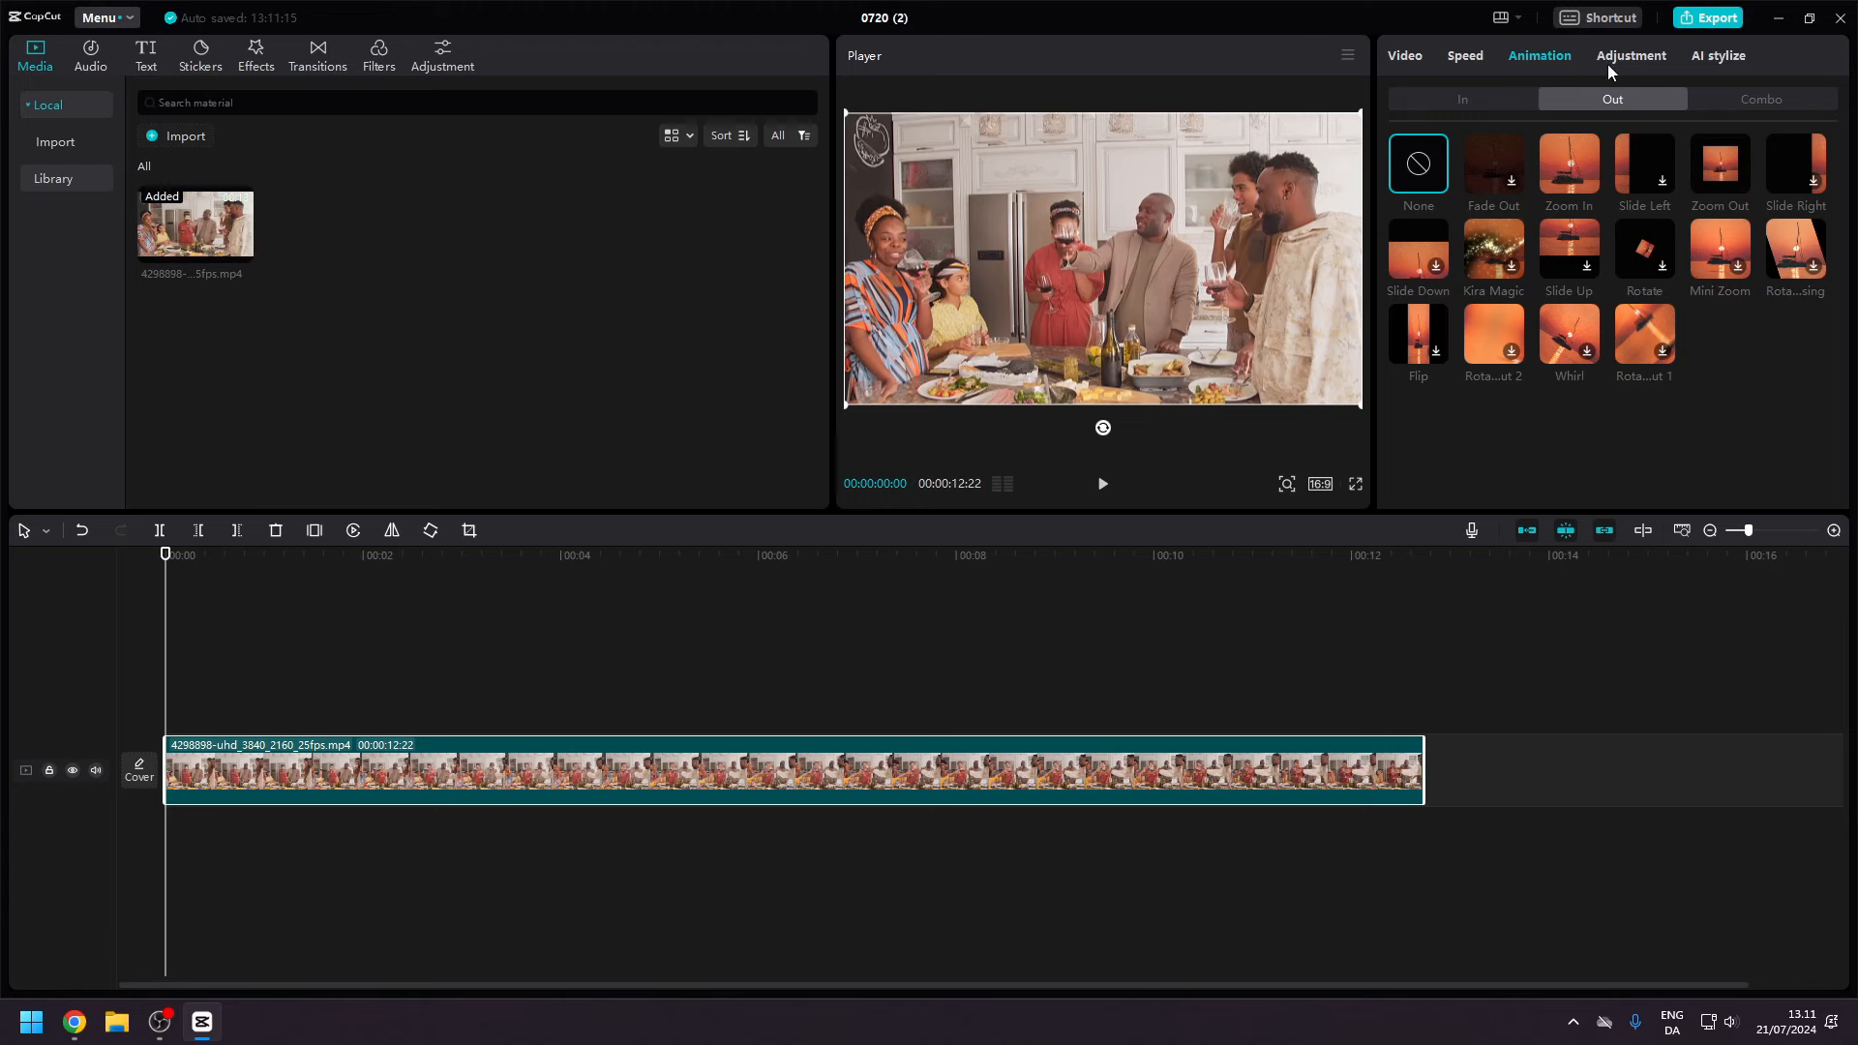
Try a colour temperature of 20, a hue of 11 and a saturation change on the clip, and reset them to 0.
left_click(1608, 58)
left_click(1462, 100)
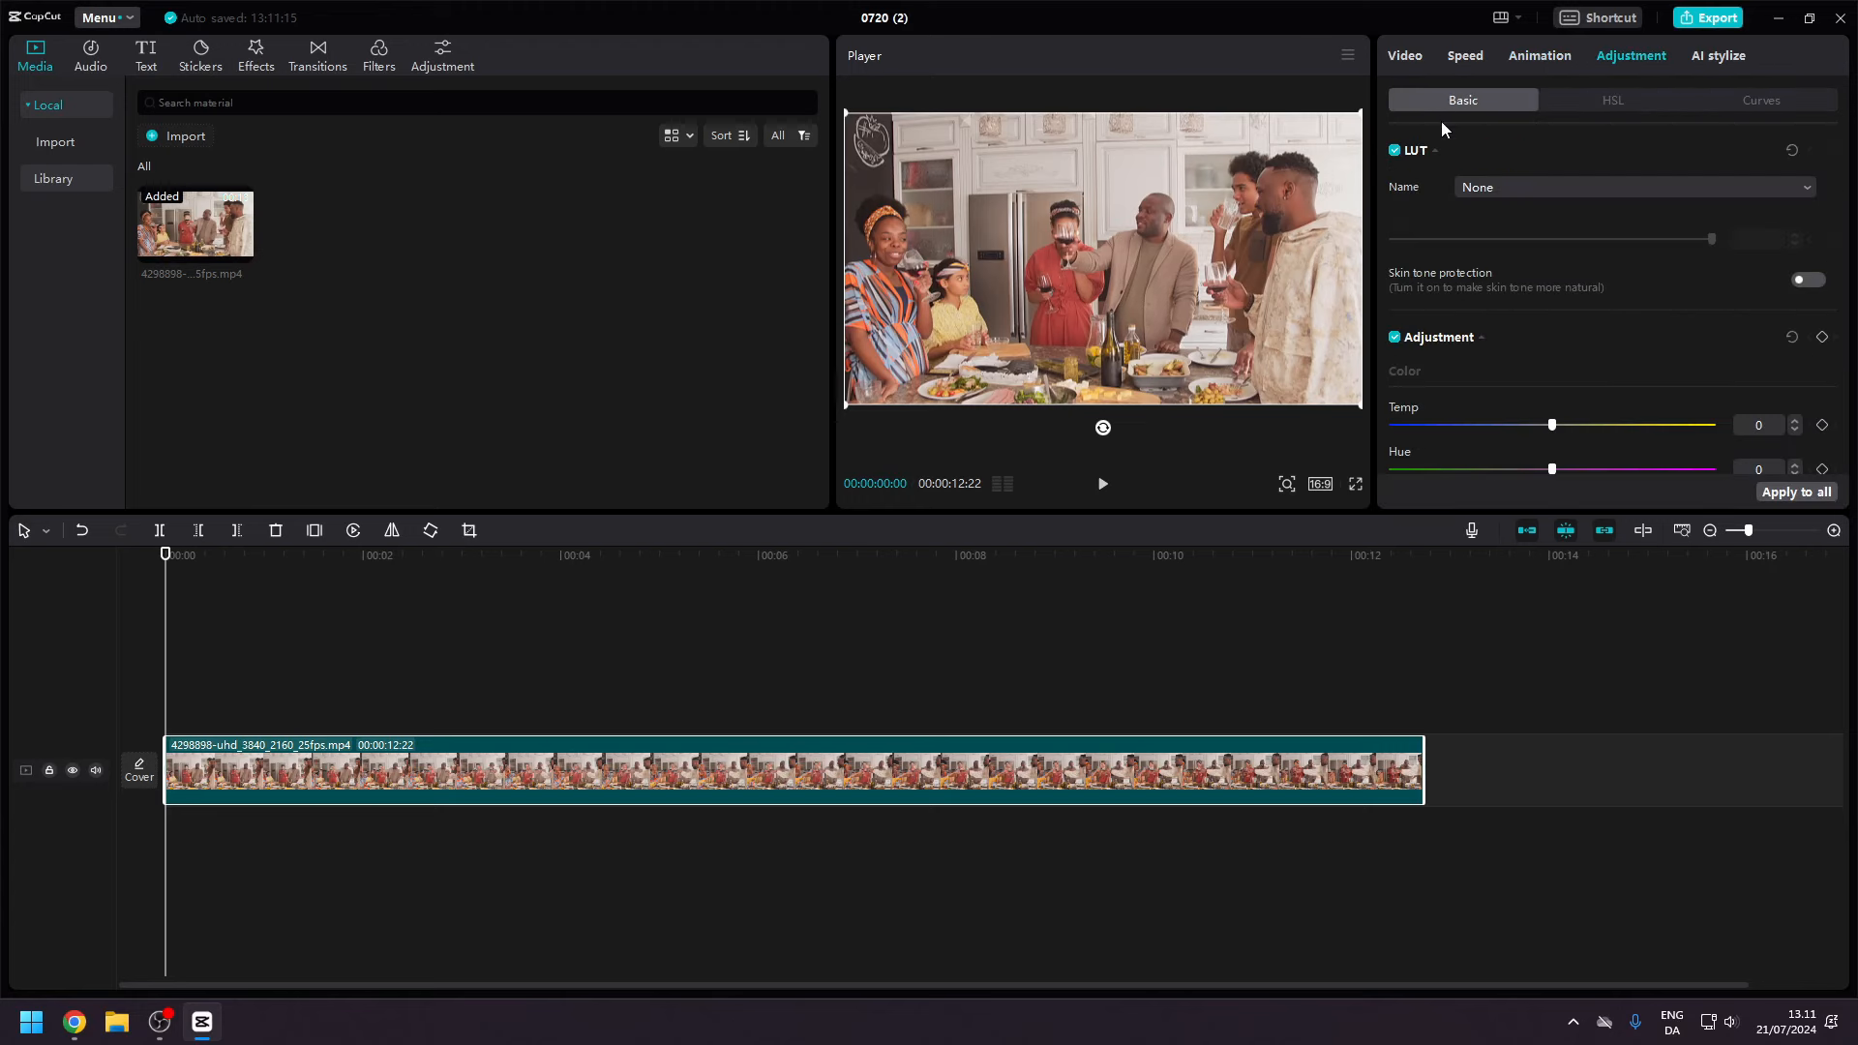
scroll(1528, 273, "down", 3)
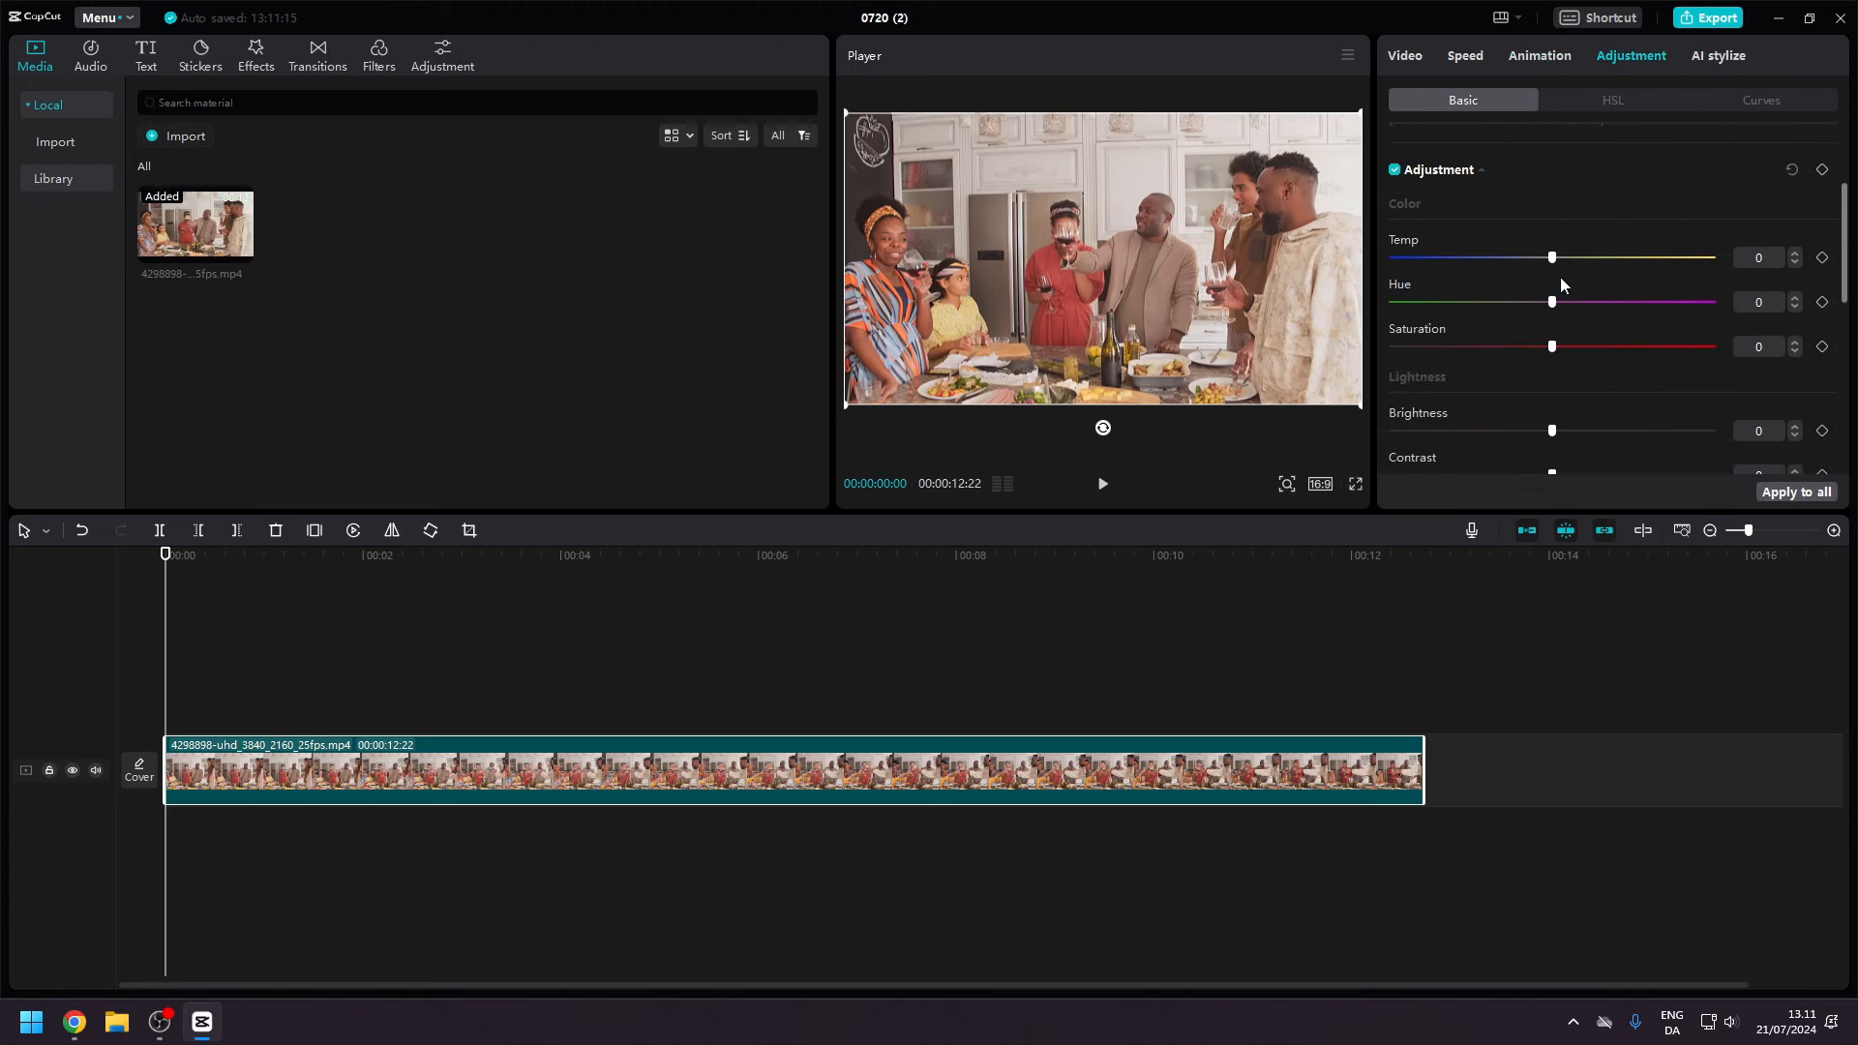
left_click_drag(1456, 260, 1517, 350)
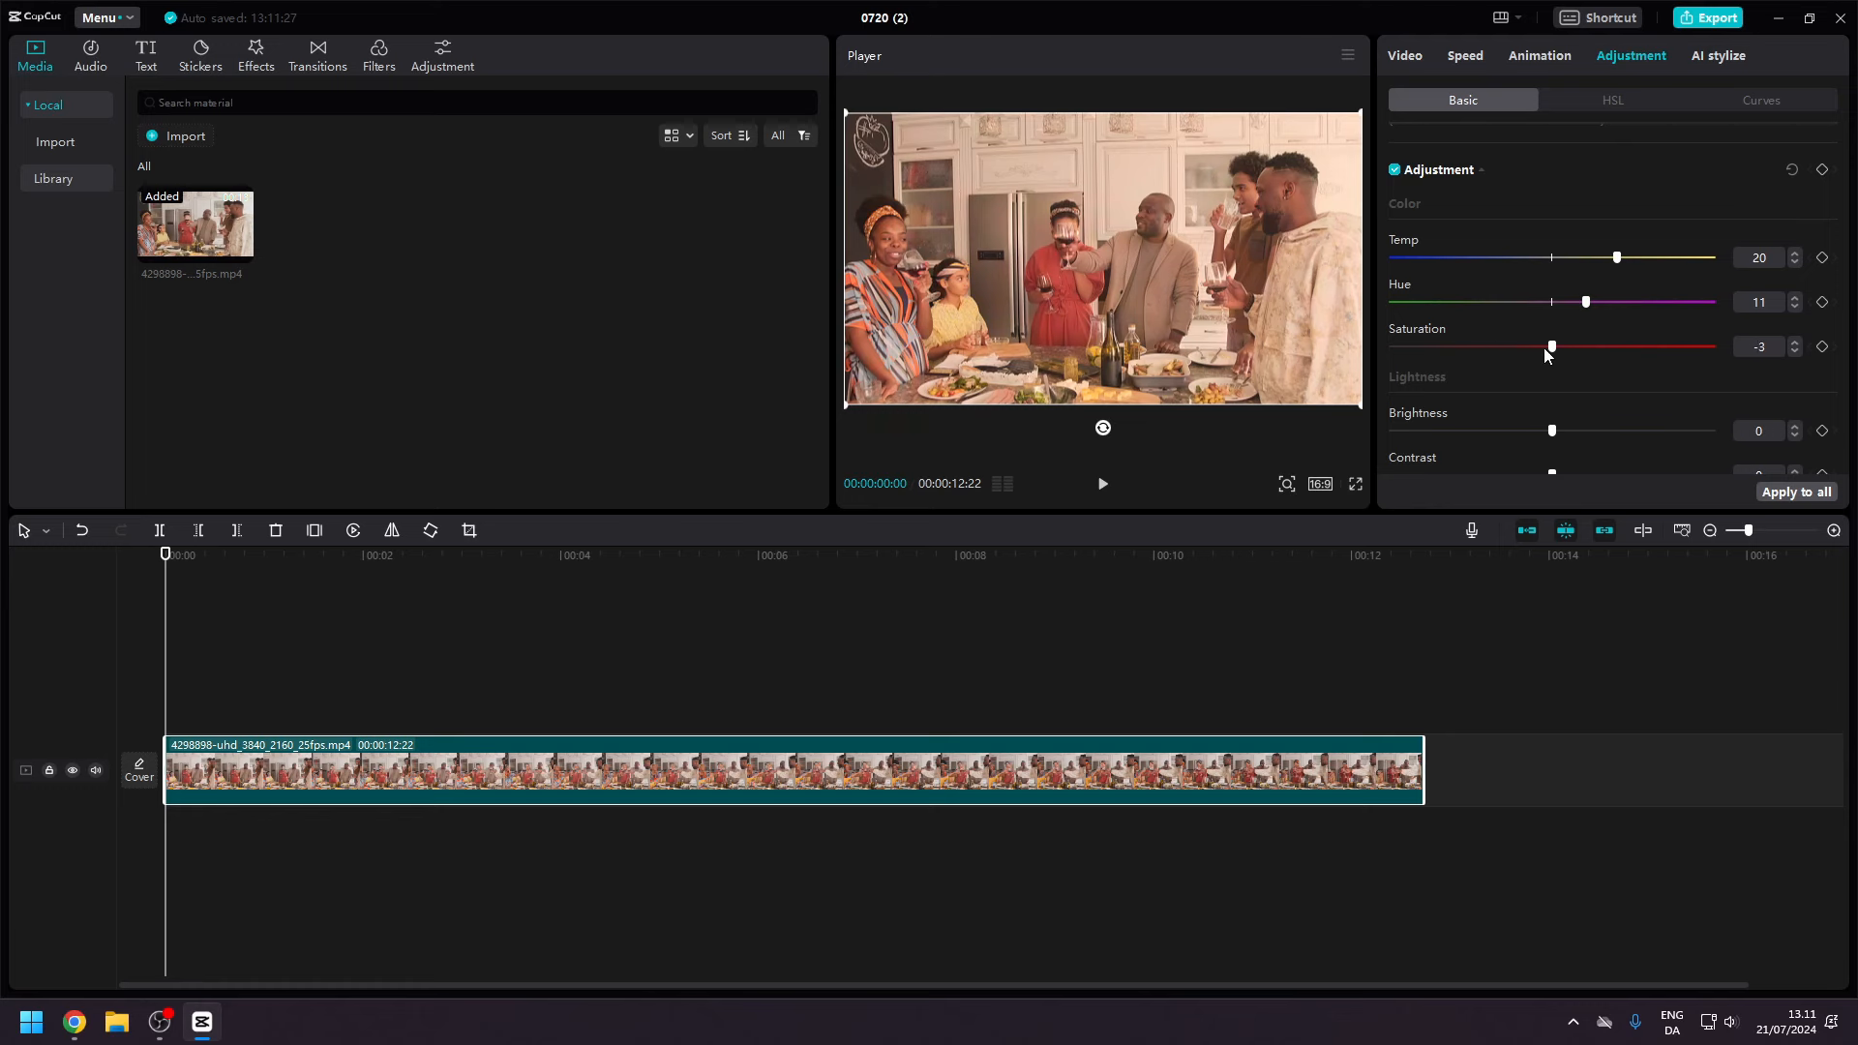
left_click(1553, 302)
left_click(1552, 258)
Raise the brightness in the clip's basic lightness adjustments.
scroll(1550, 259, "down", 5)
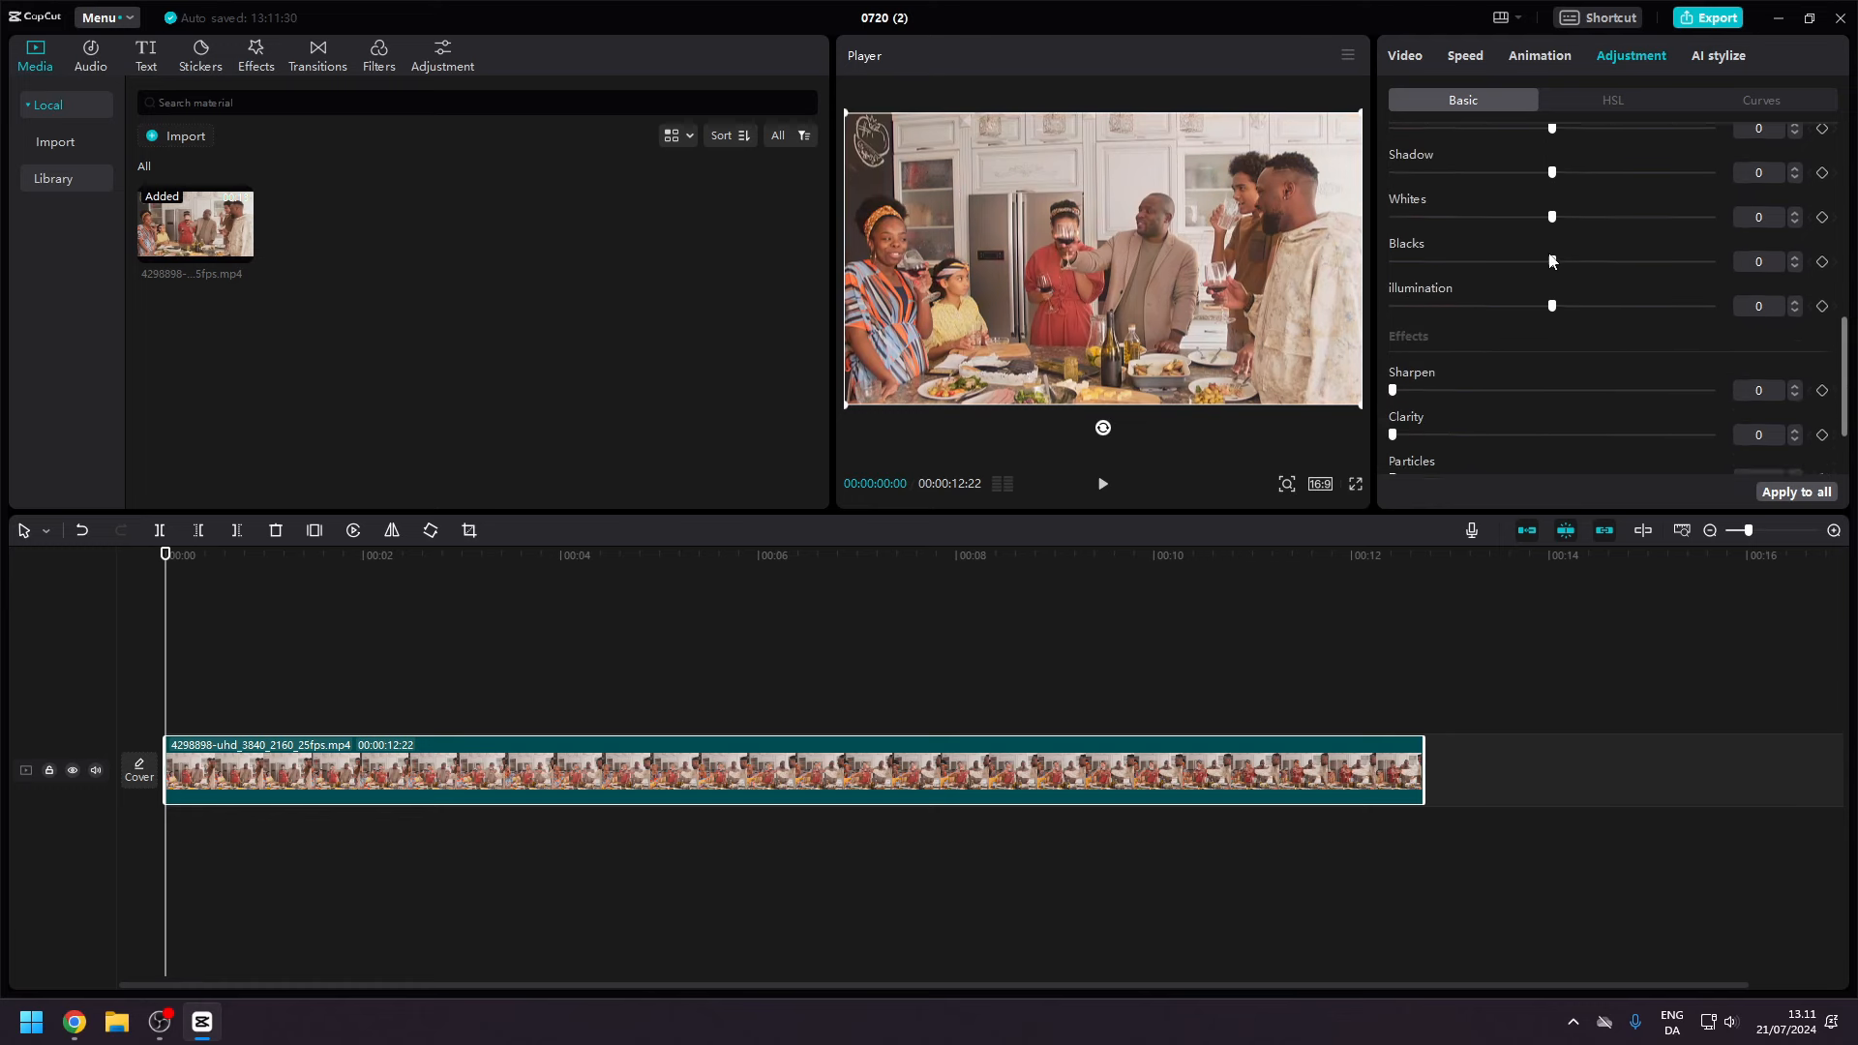
scroll(1551, 257, "up", 5)
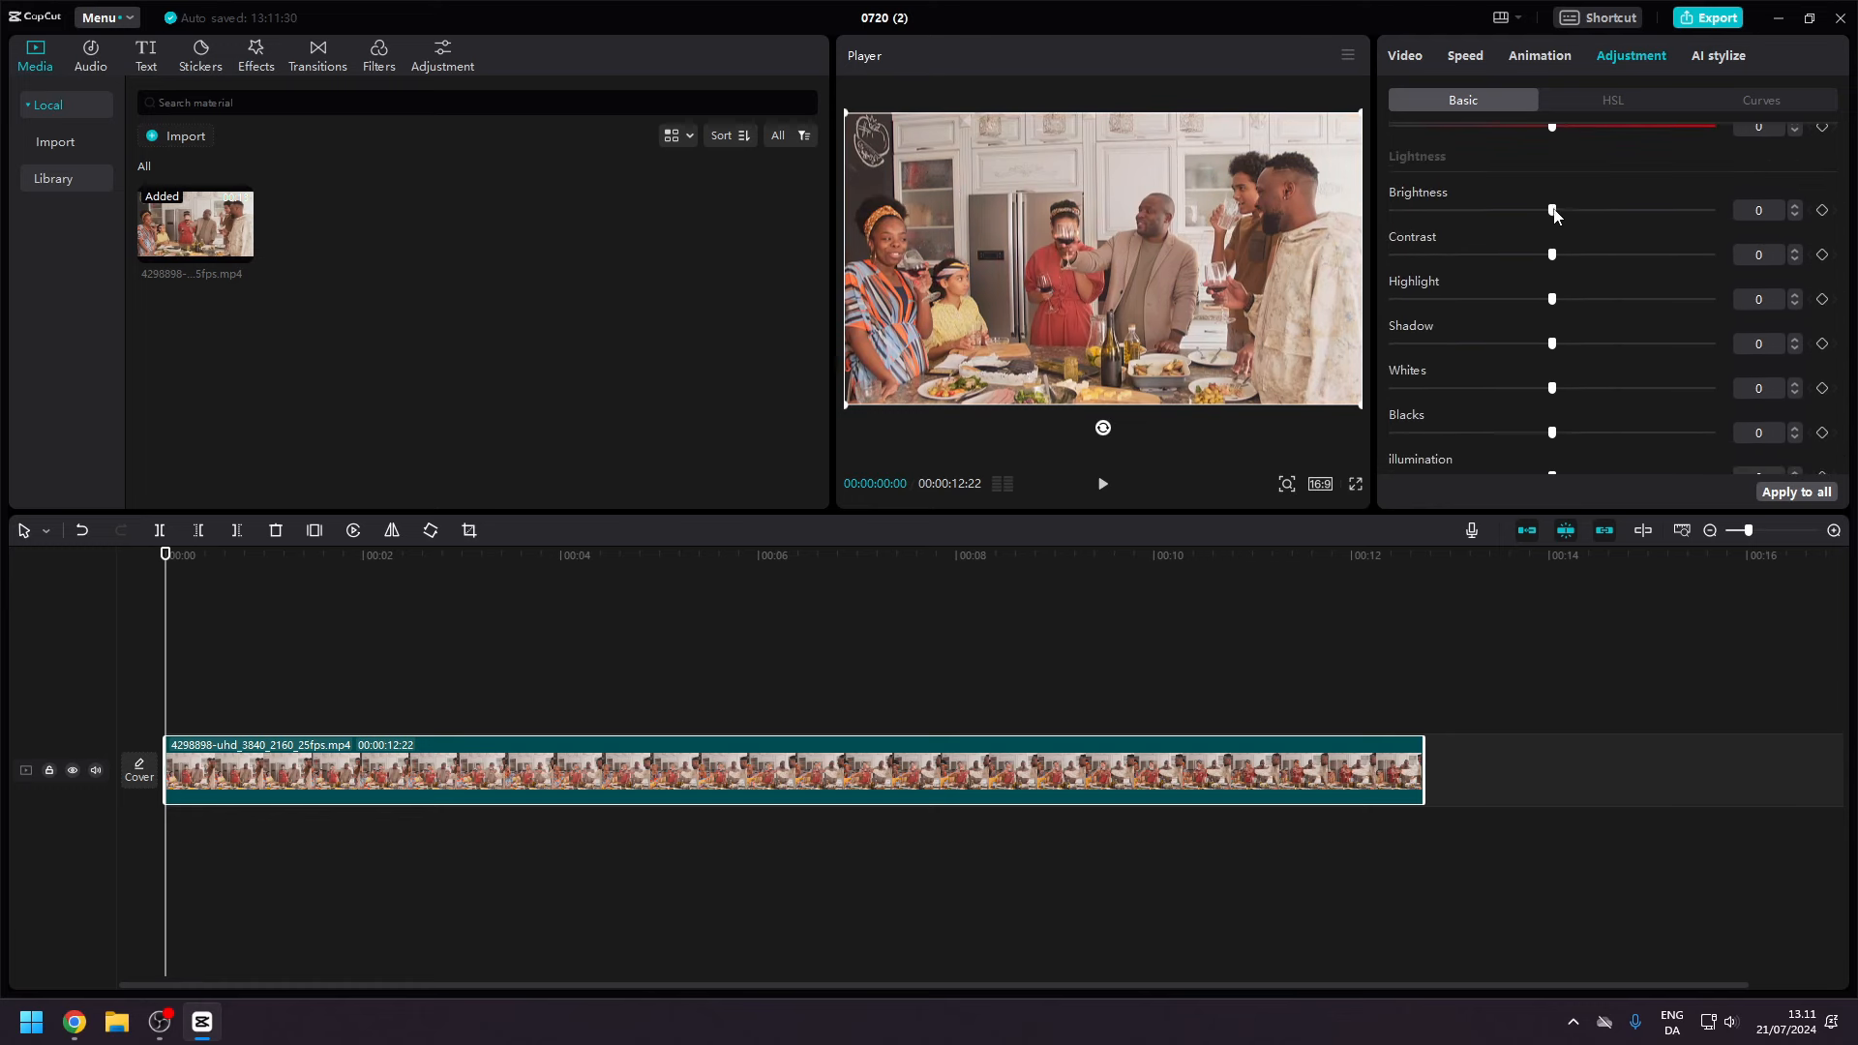
left_click_drag(1552, 210, 1640, 229)
Set the red hue to 55 and increase red saturation in HSL, and shift the upper end point of the brightness curve inward.
left_click(1597, 102)
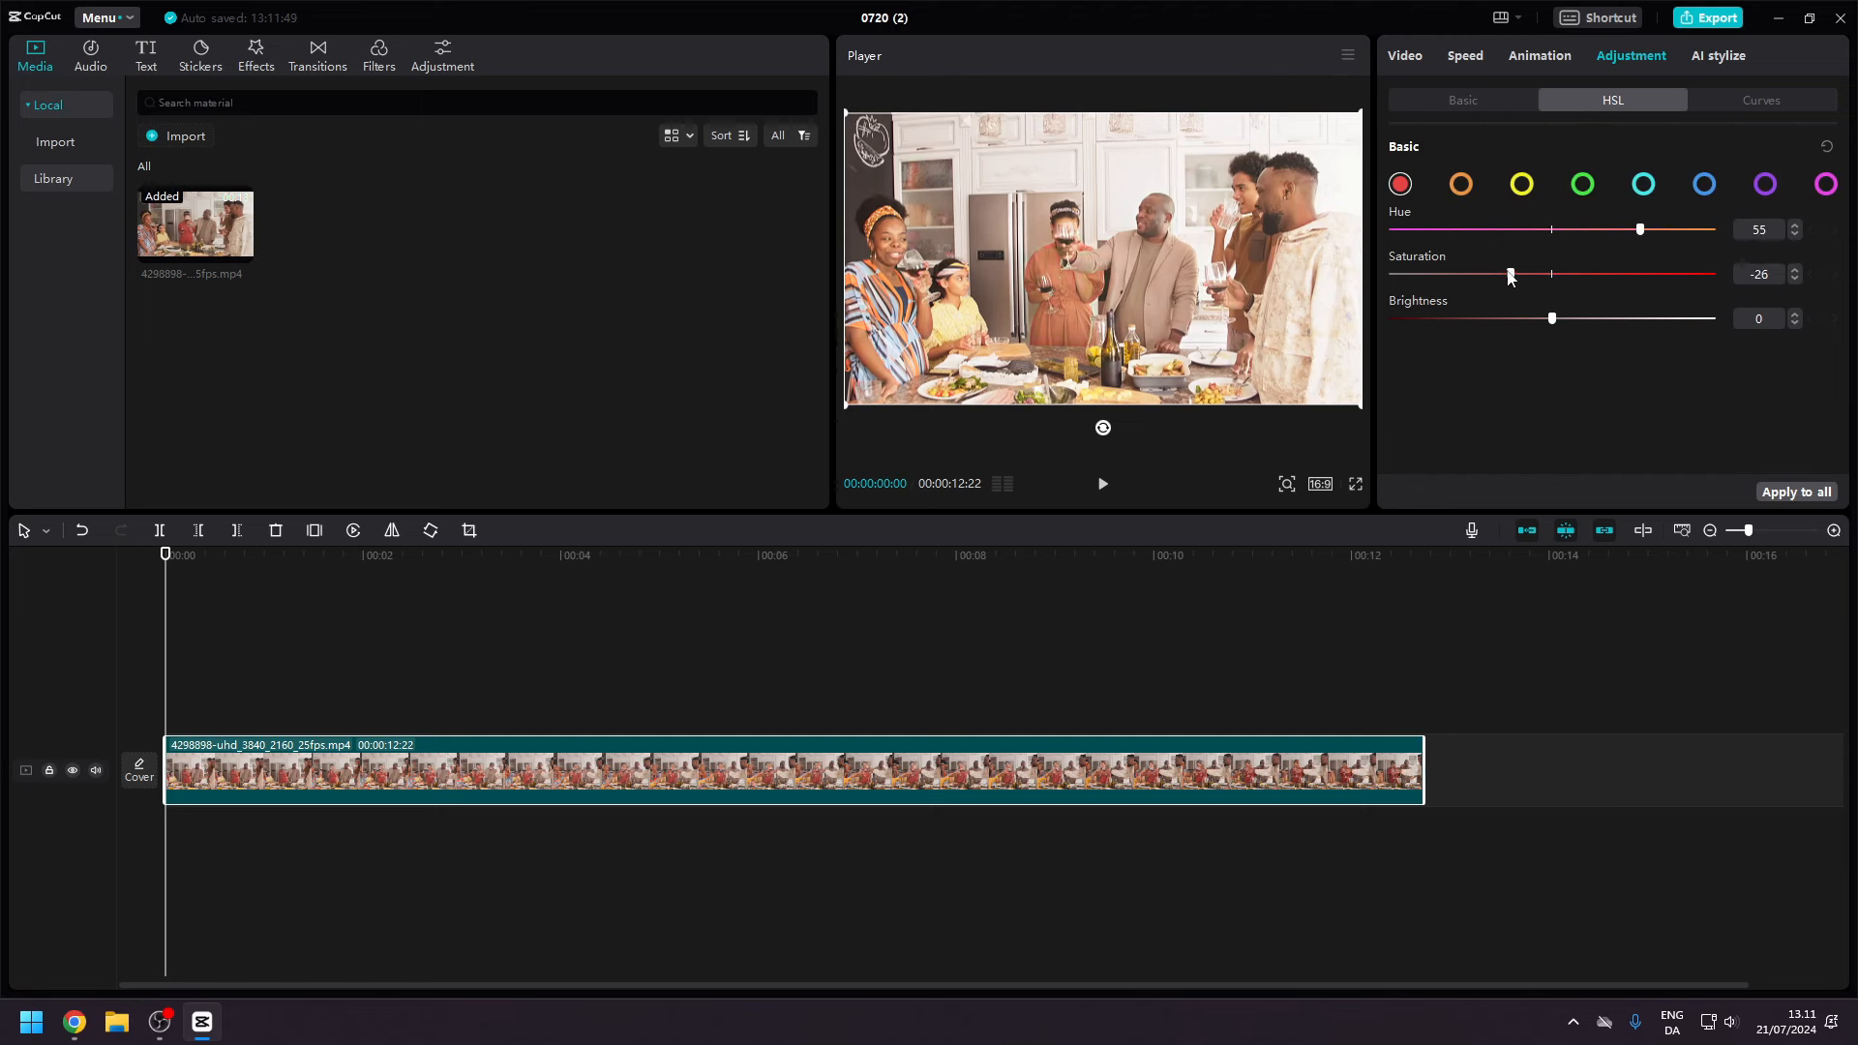
left_click_drag(1509, 276, 1622, 275)
left_click(1741, 100)
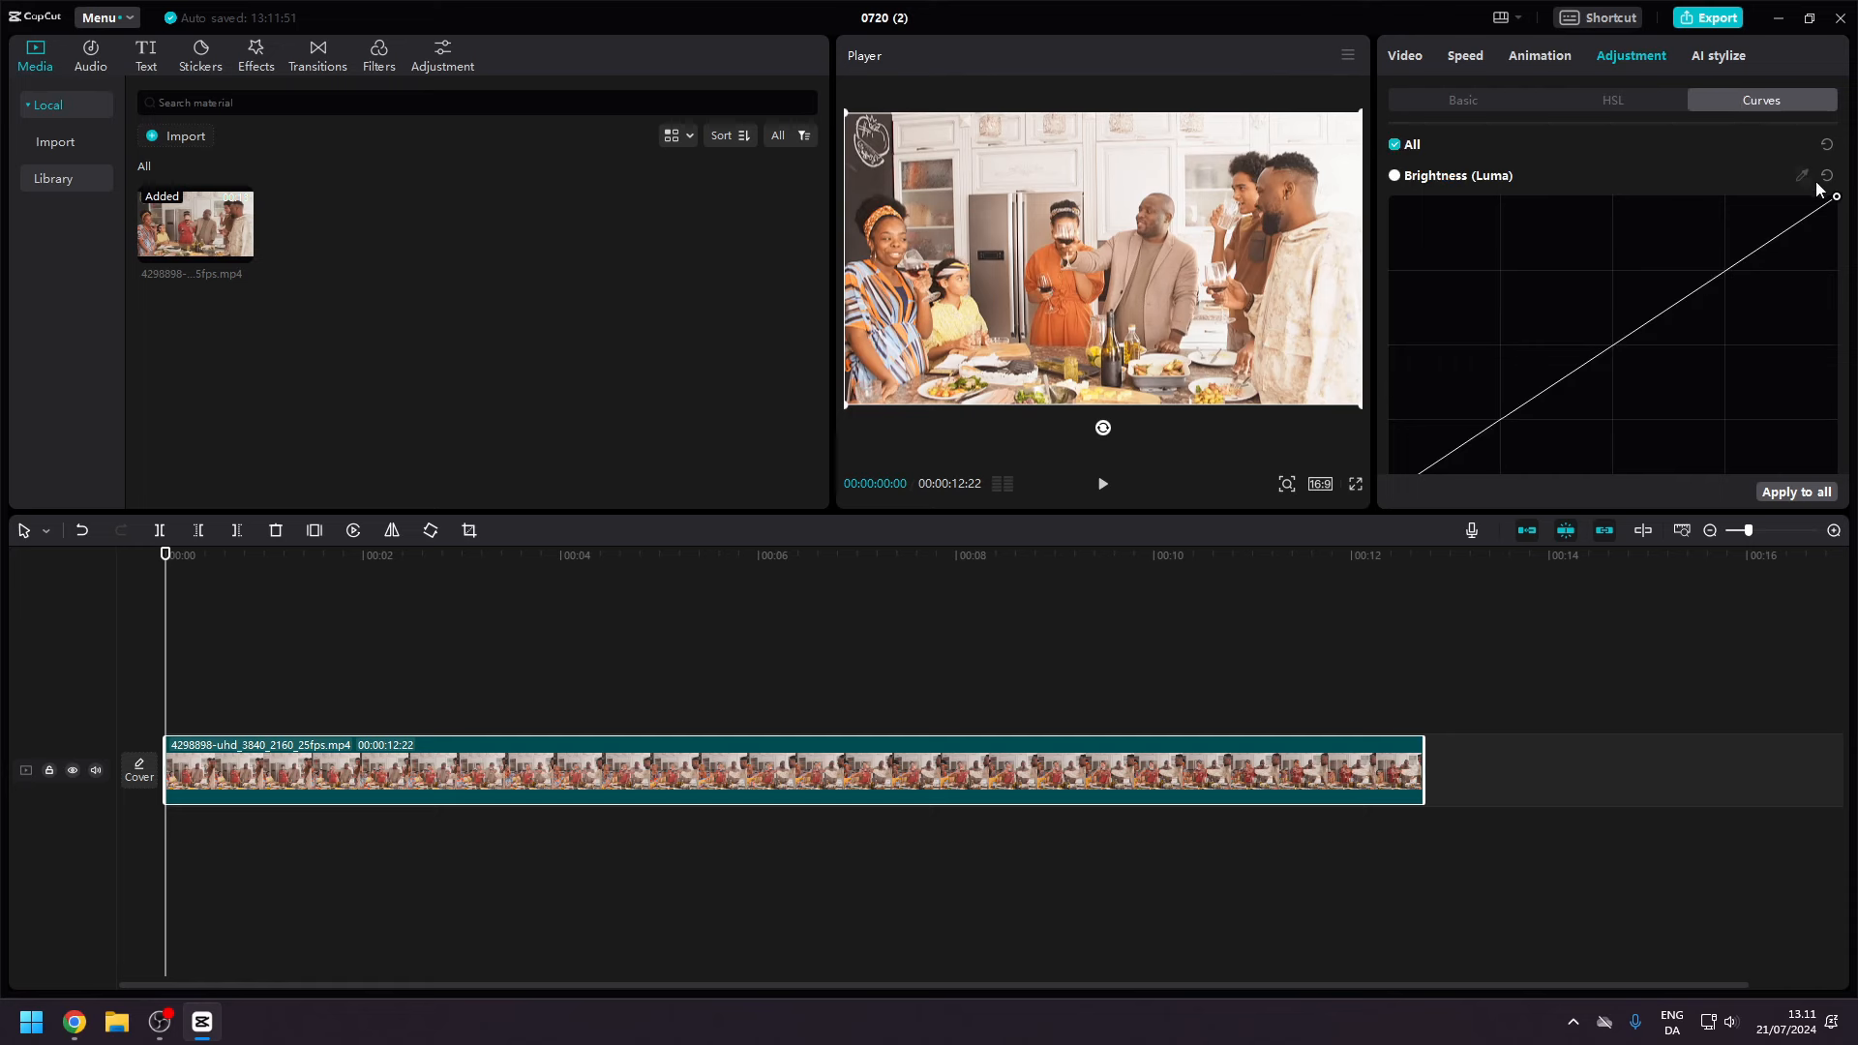
mouse_move(1833, 195)
left_mouse_down()
mouse_move(1770, 195)
mouse_move(1799, 196)
left_mouse_up()
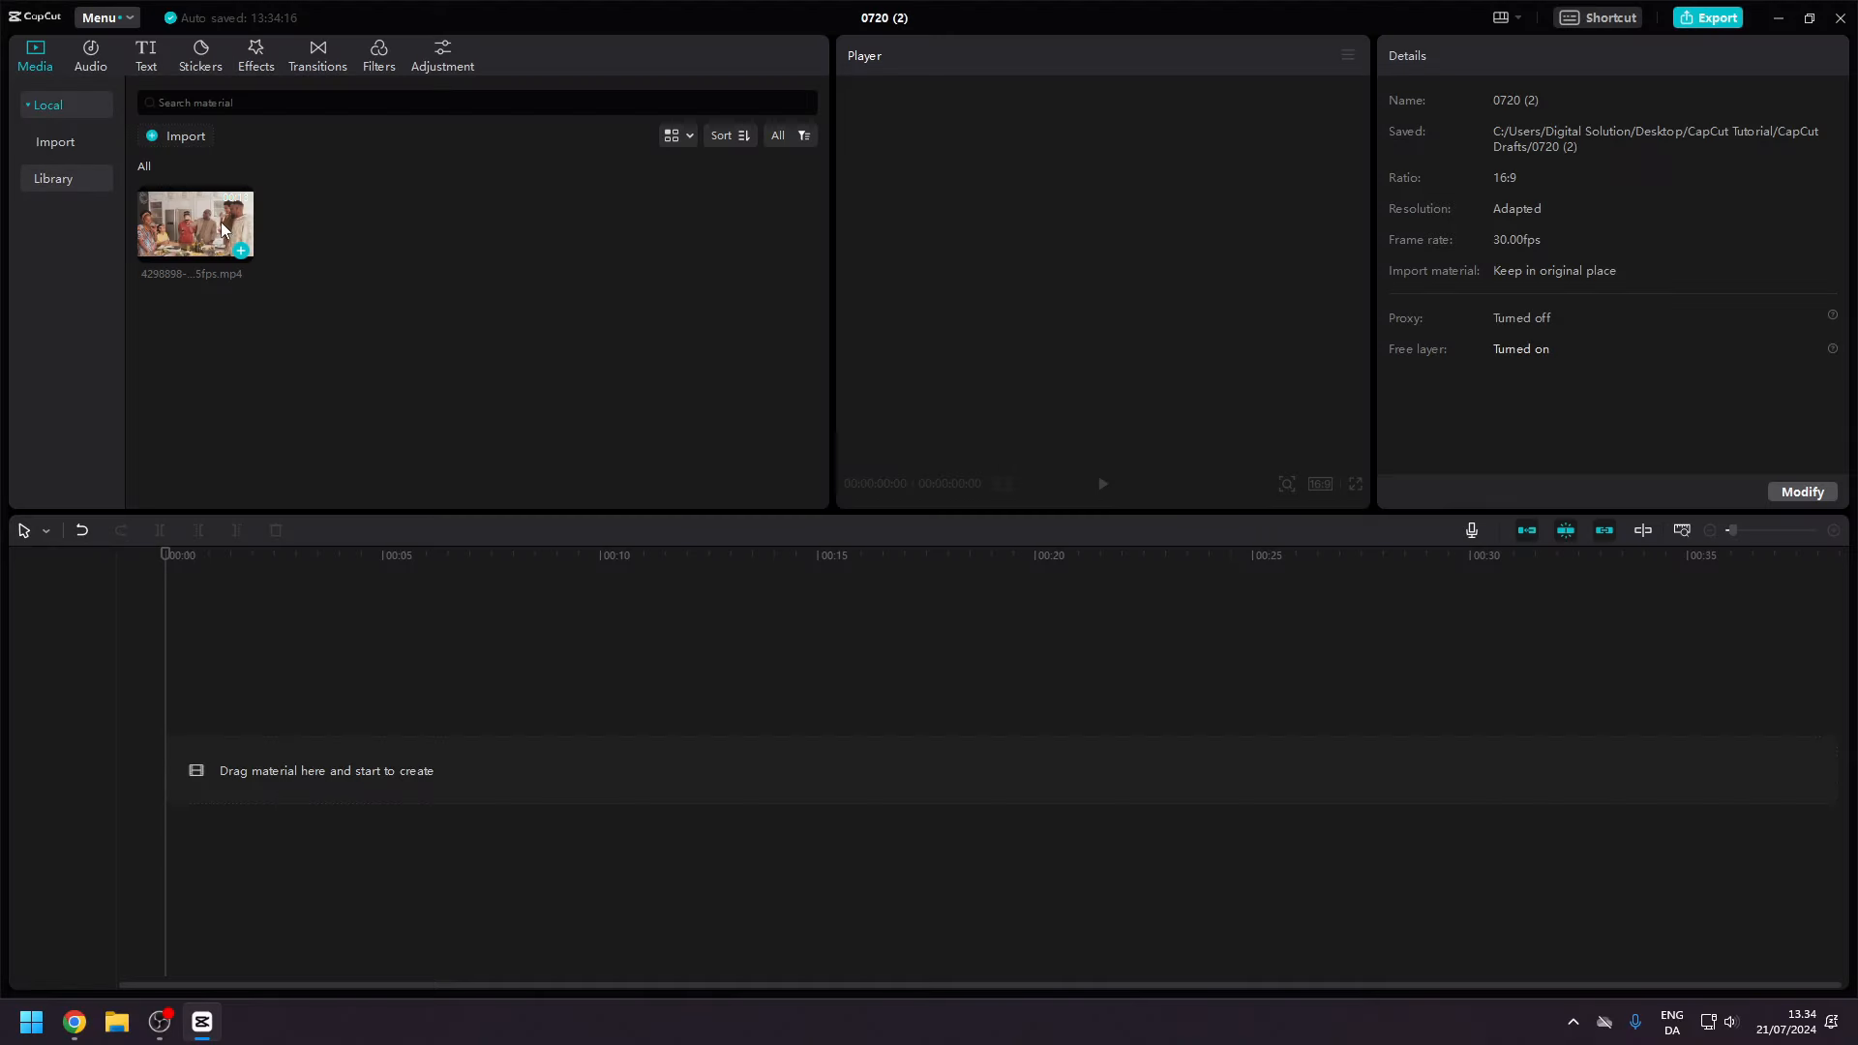
Place the stock video on the empty timeline and add a default text on a track above its start.
left_click_drag(225, 231, 194, 729)
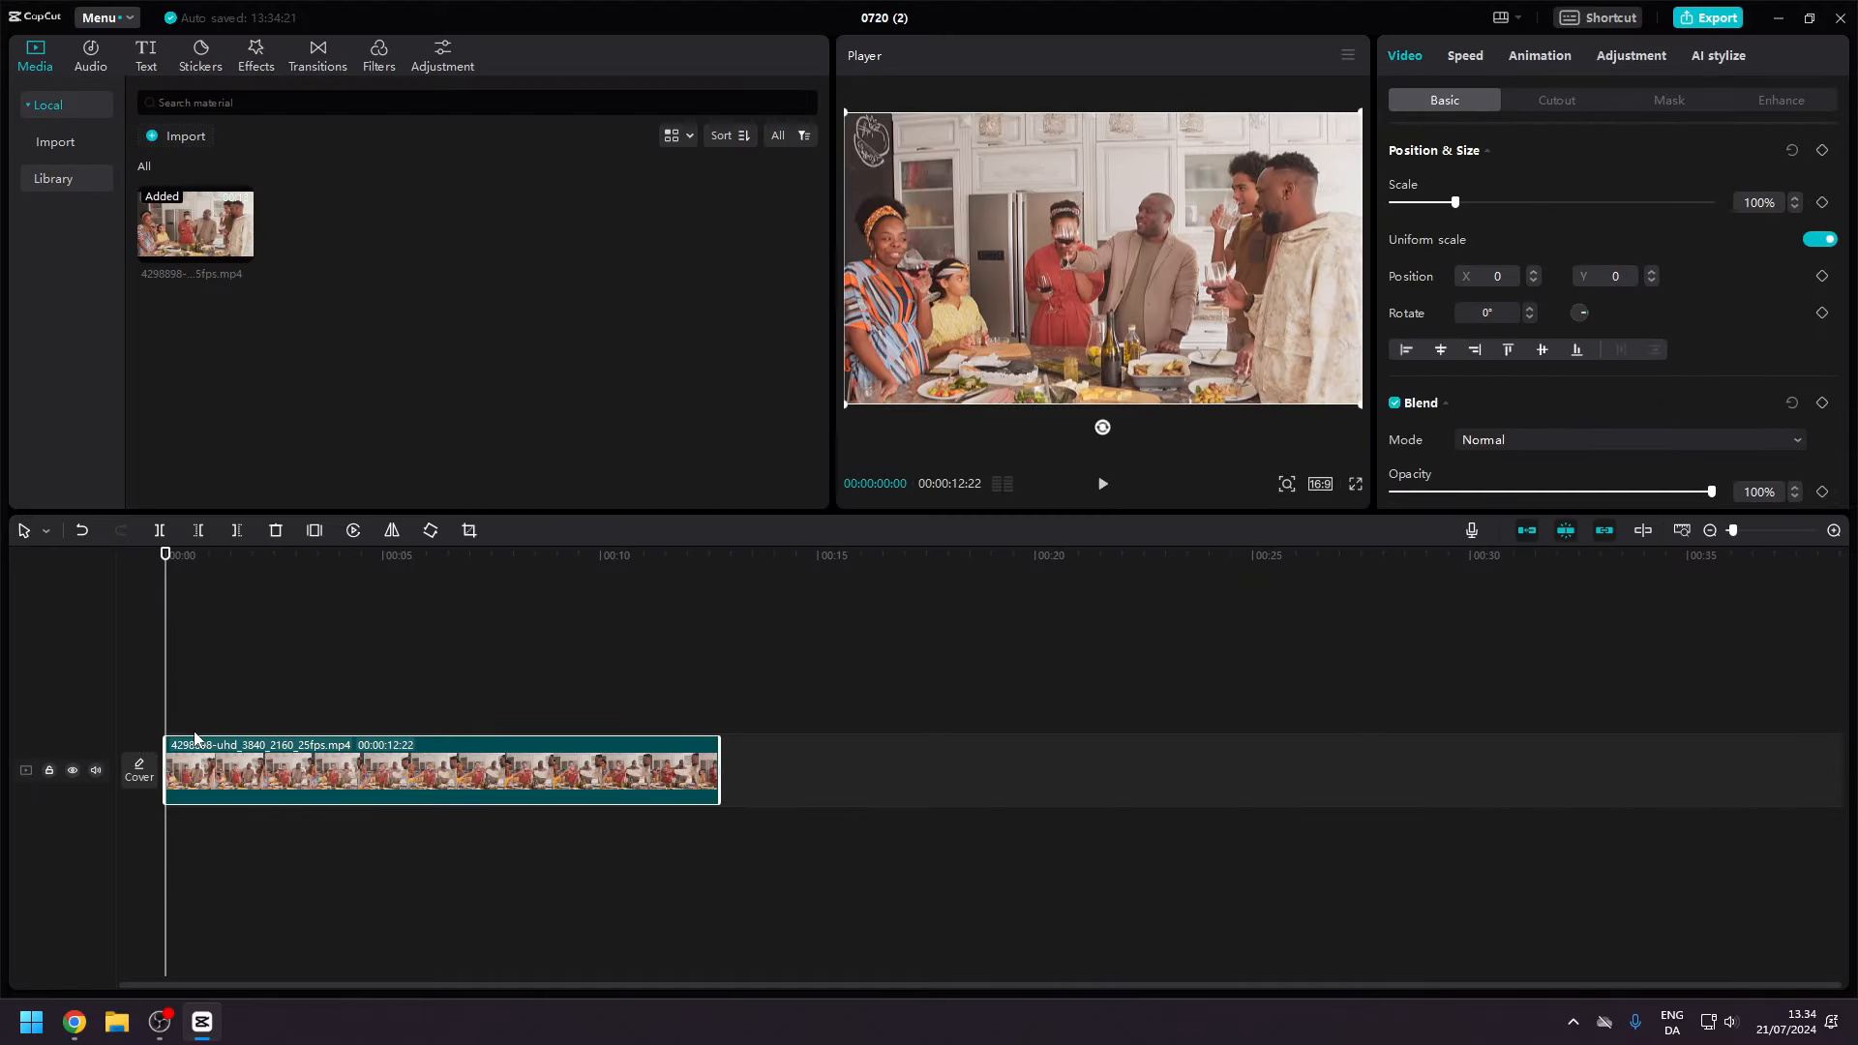
left_click(150, 53)
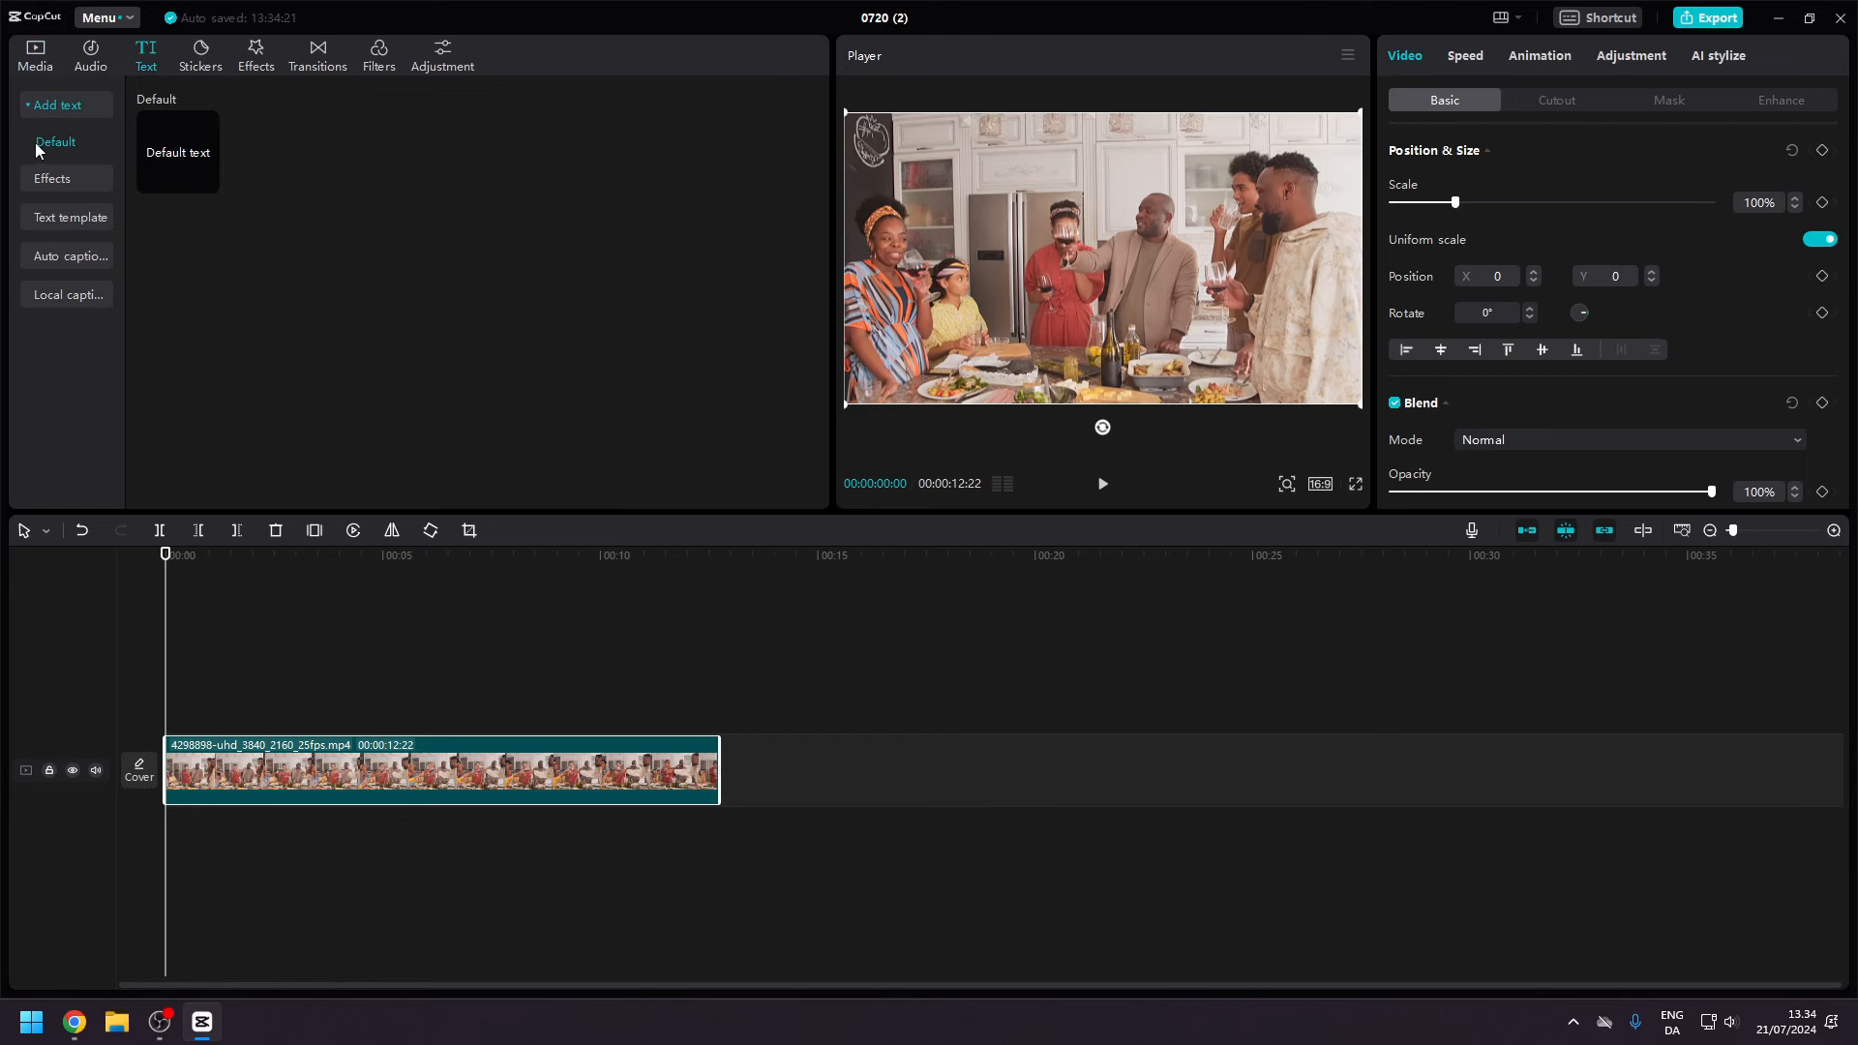
left_click_drag(187, 160, 169, 727)
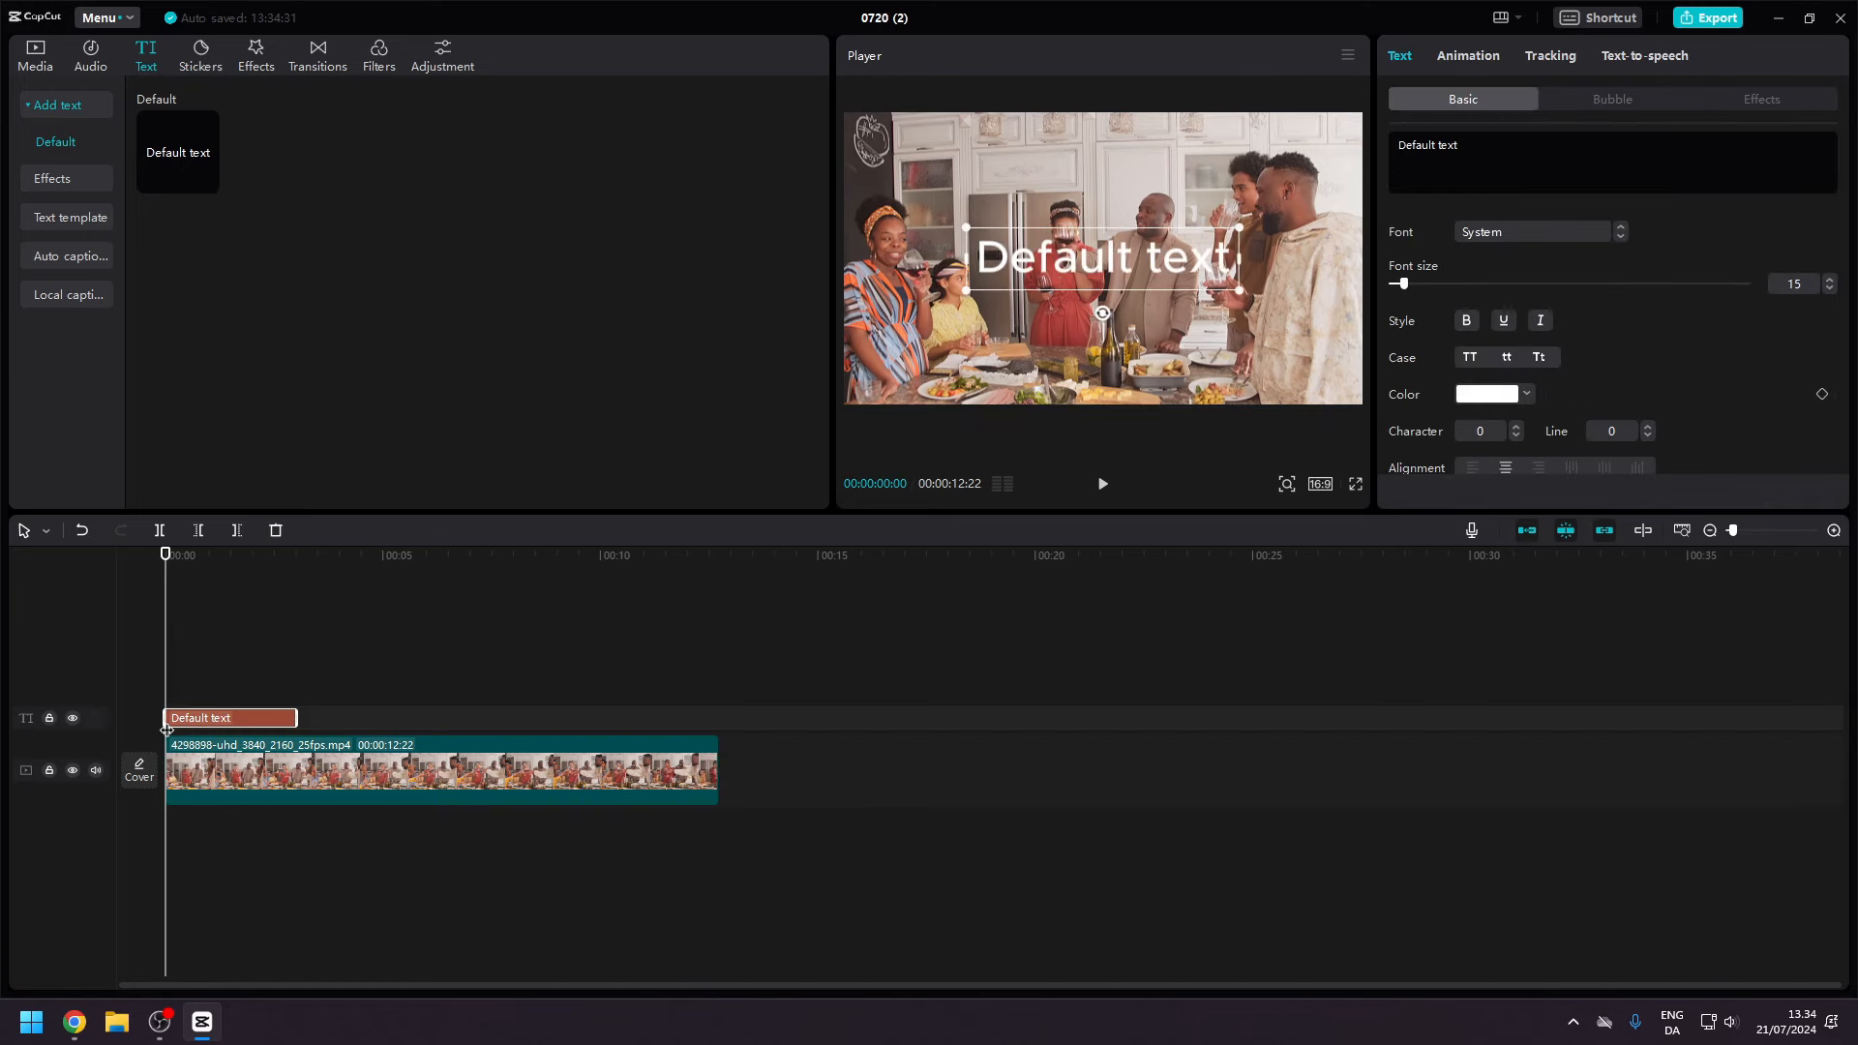
Move the text to the upper edge of the video frame and change its wording to WELCOME.
left_click_drag(1087, 262, 1110, 147)
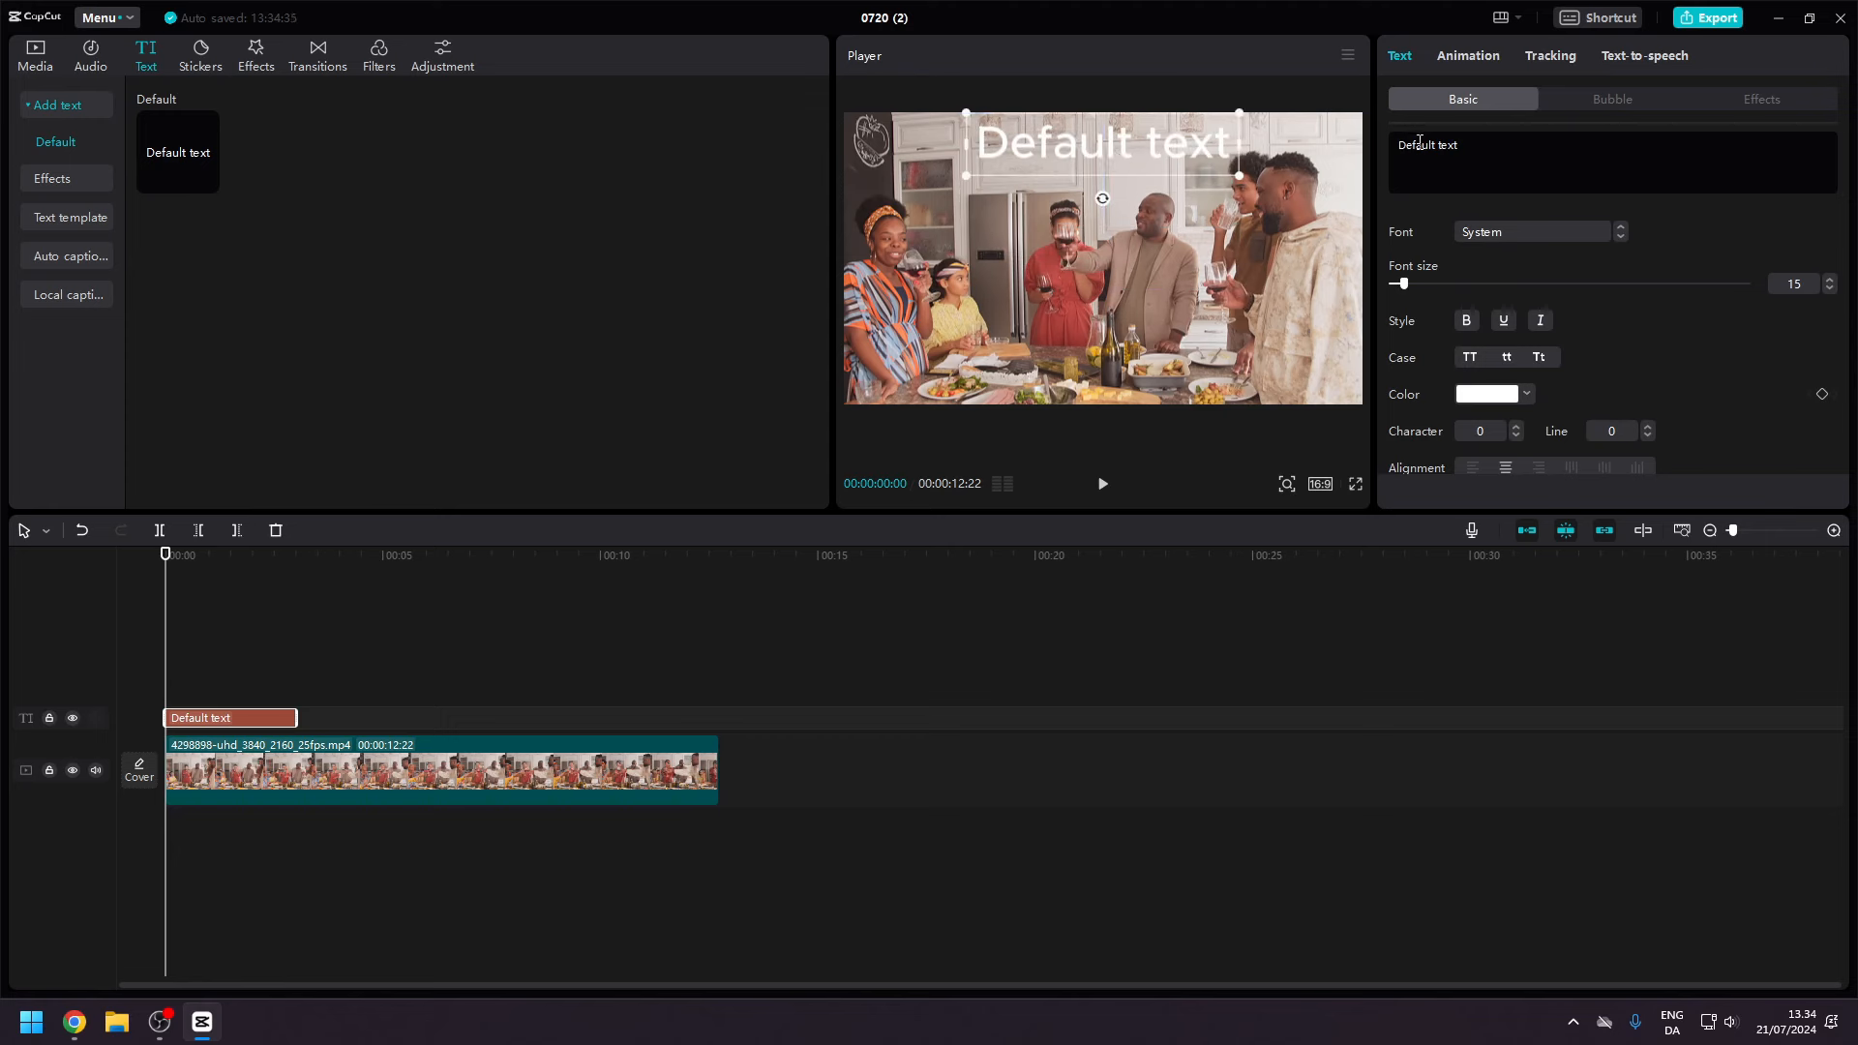
triple_click(1484, 145)
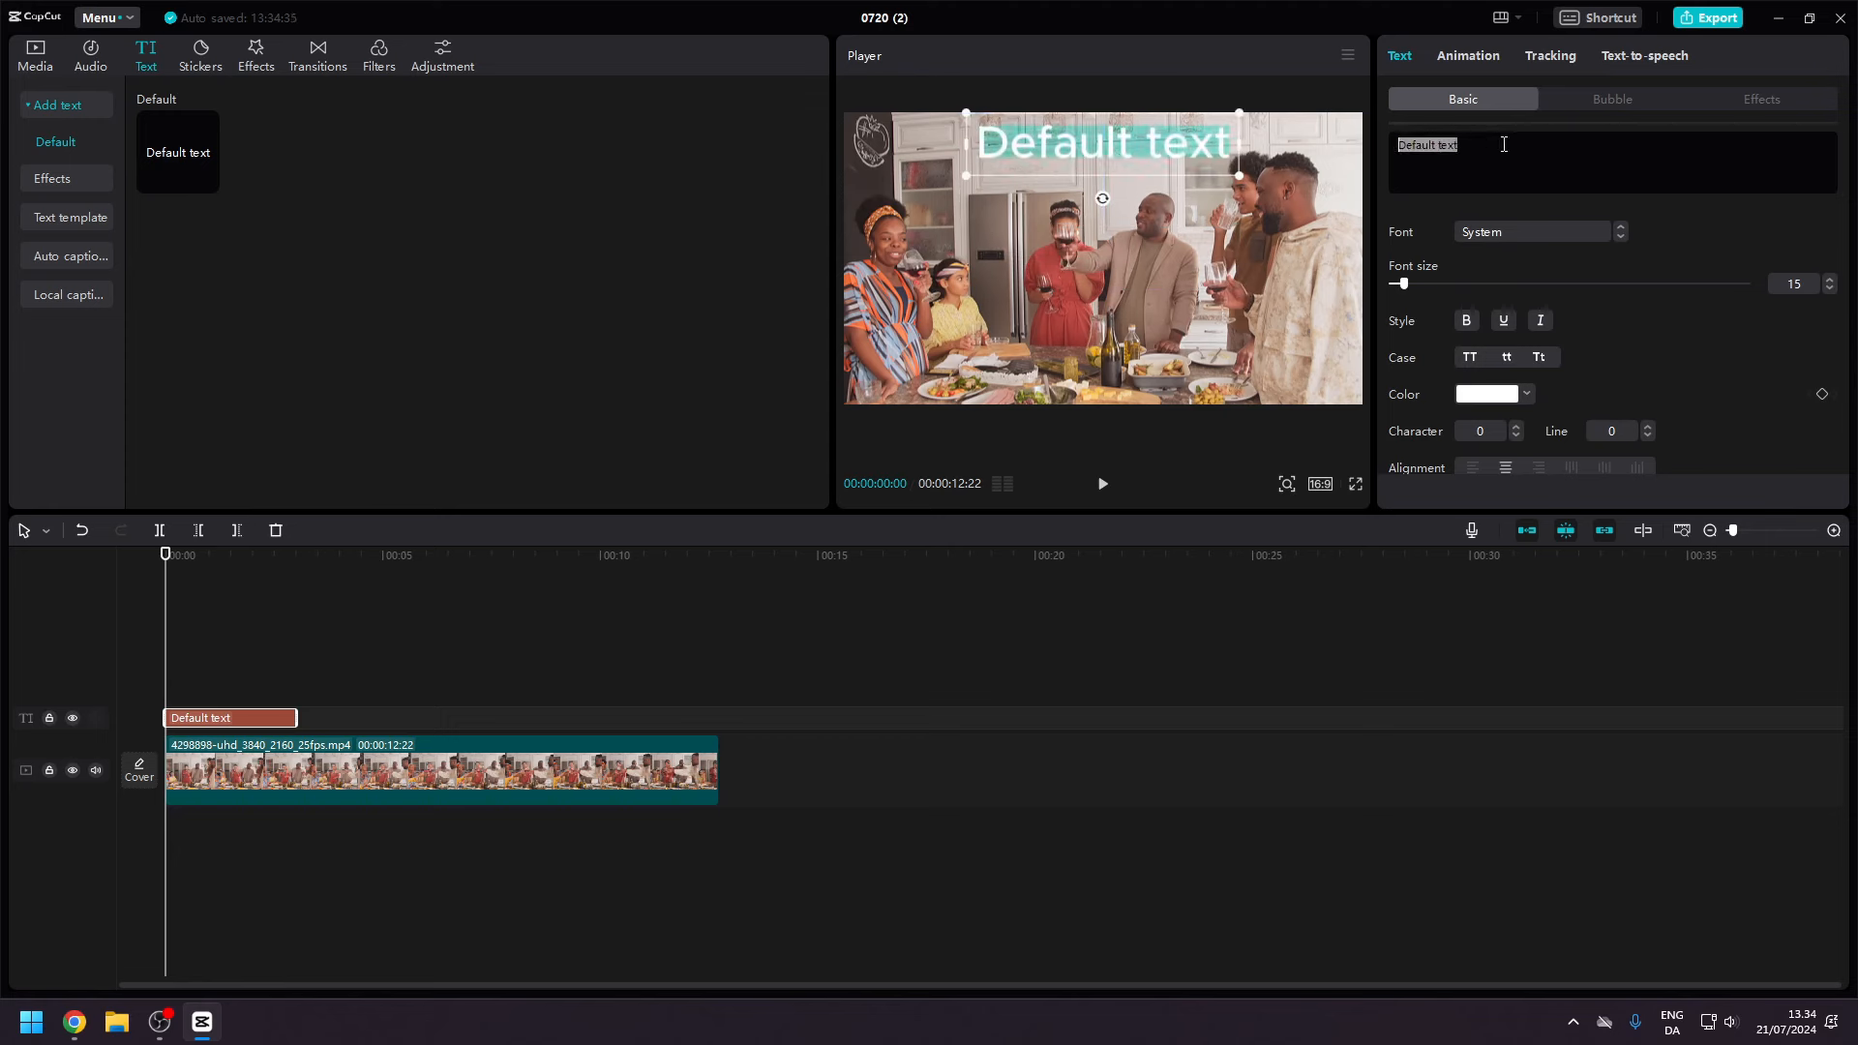
type("WE")
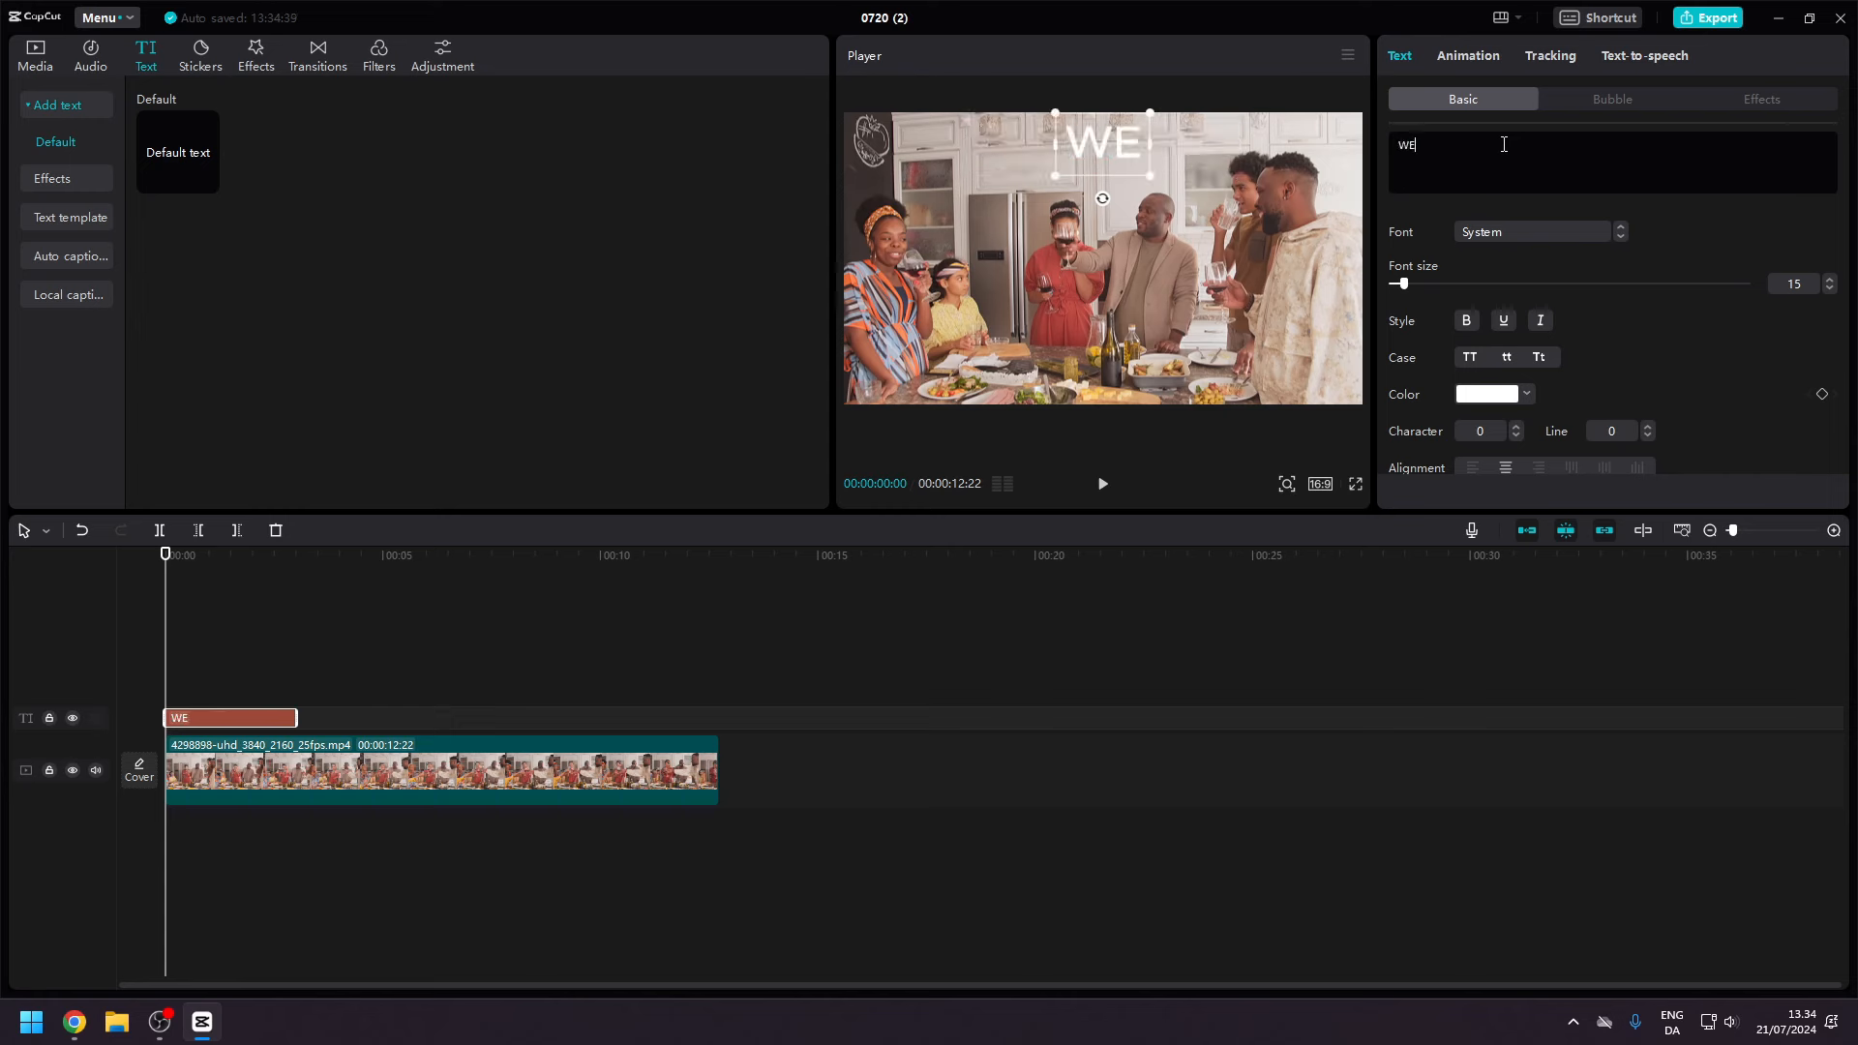
type("LCOME")
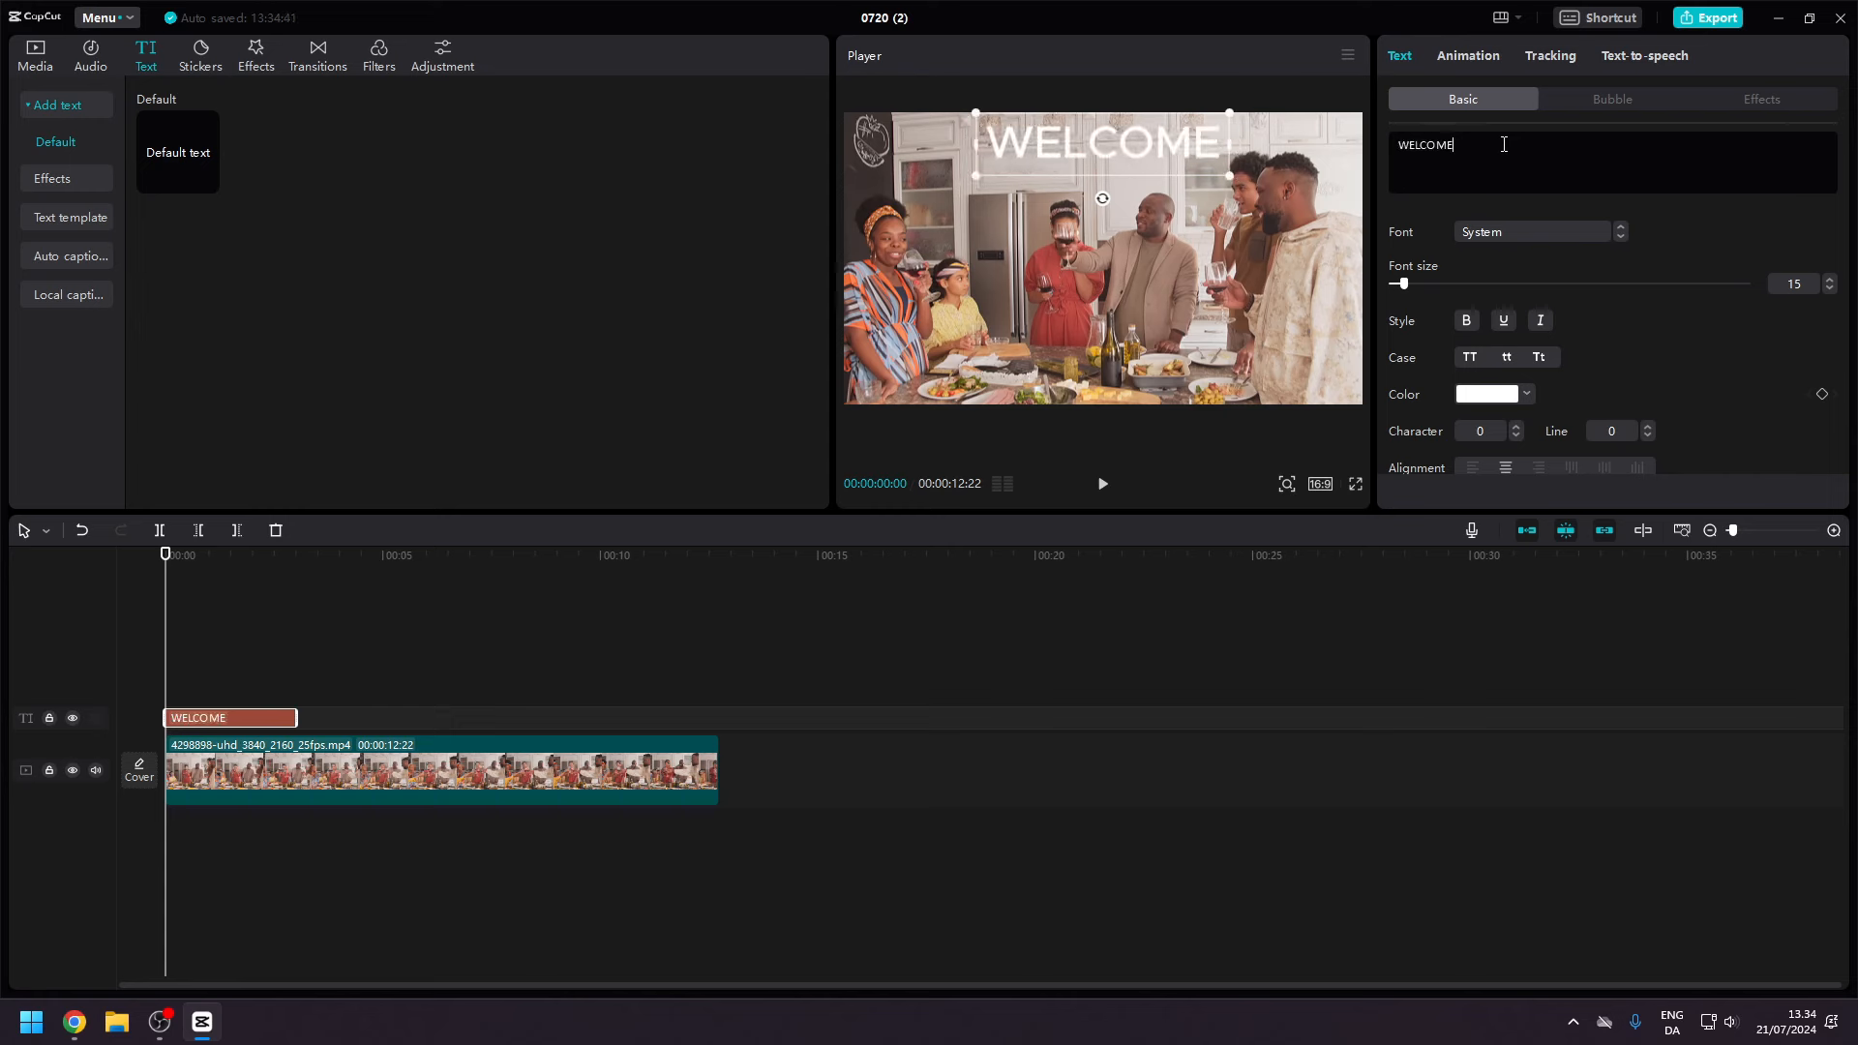
Set the WELCOME text's font to ZY Classical and its font size to 21.
left_click(1503, 238)
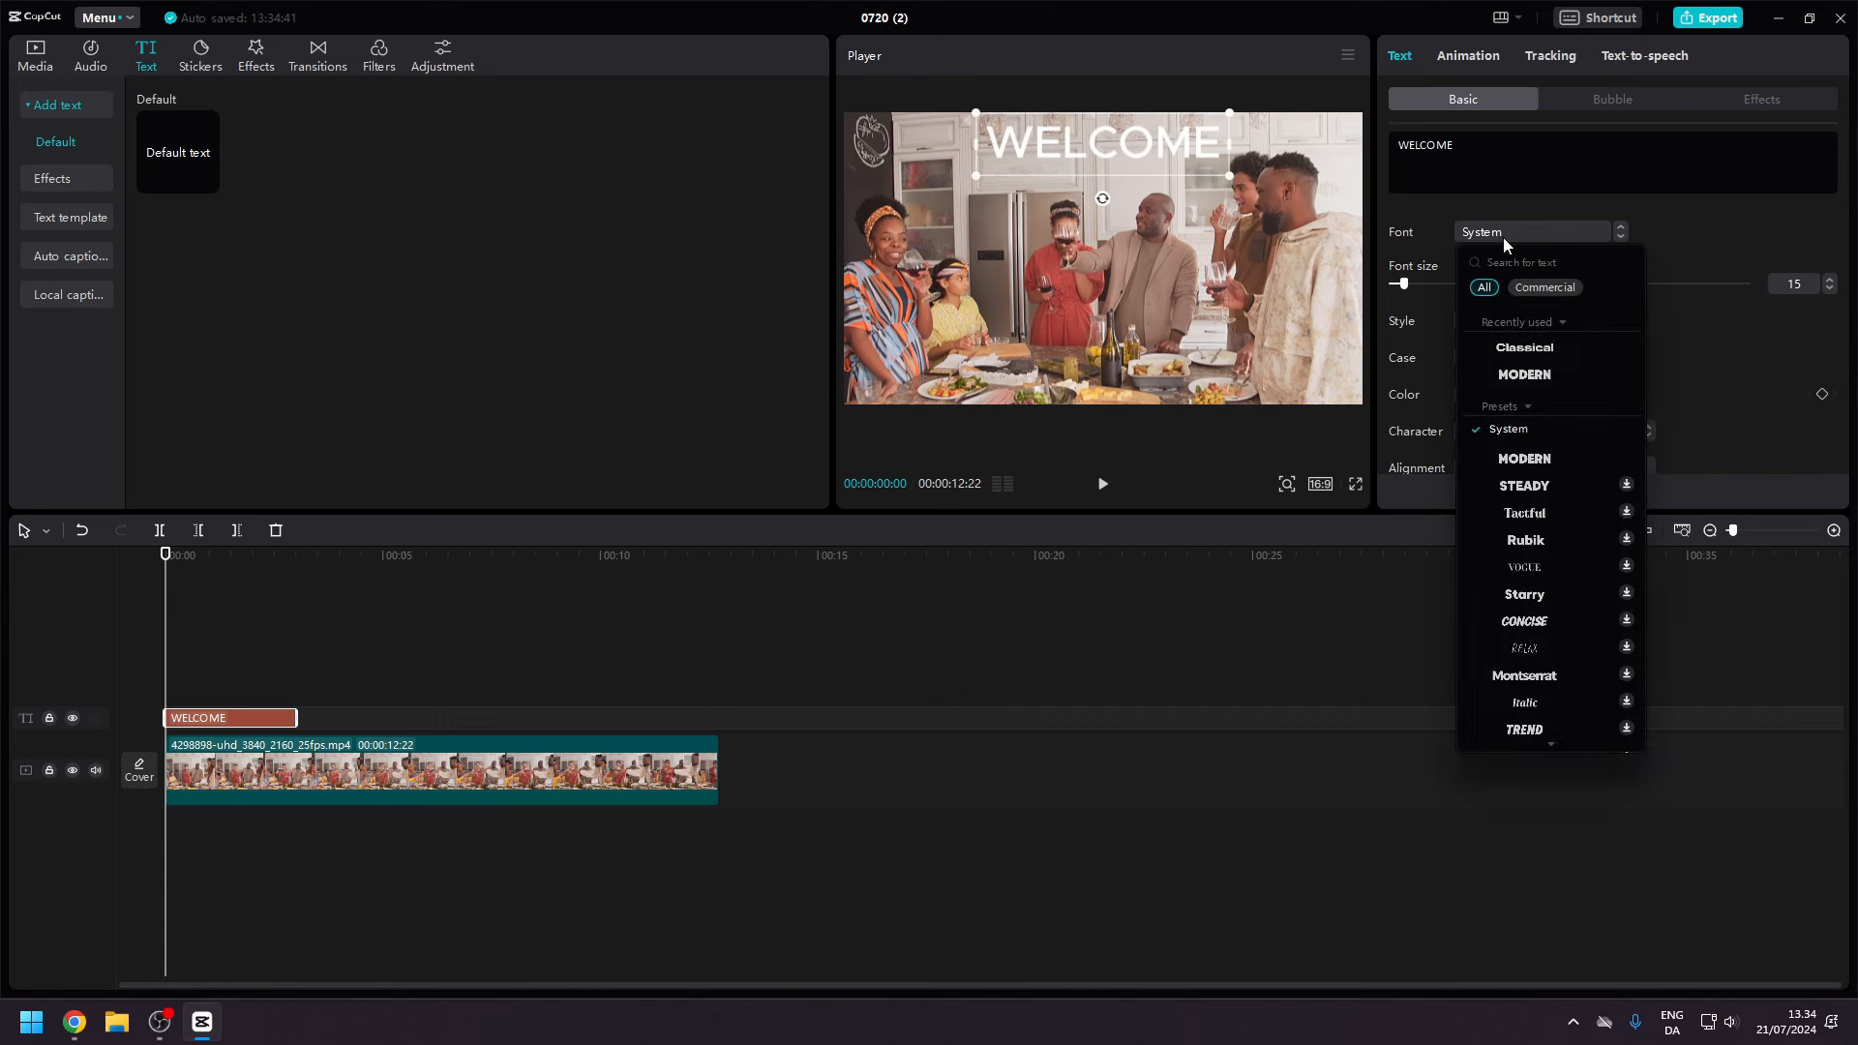
left_click(1536, 354)
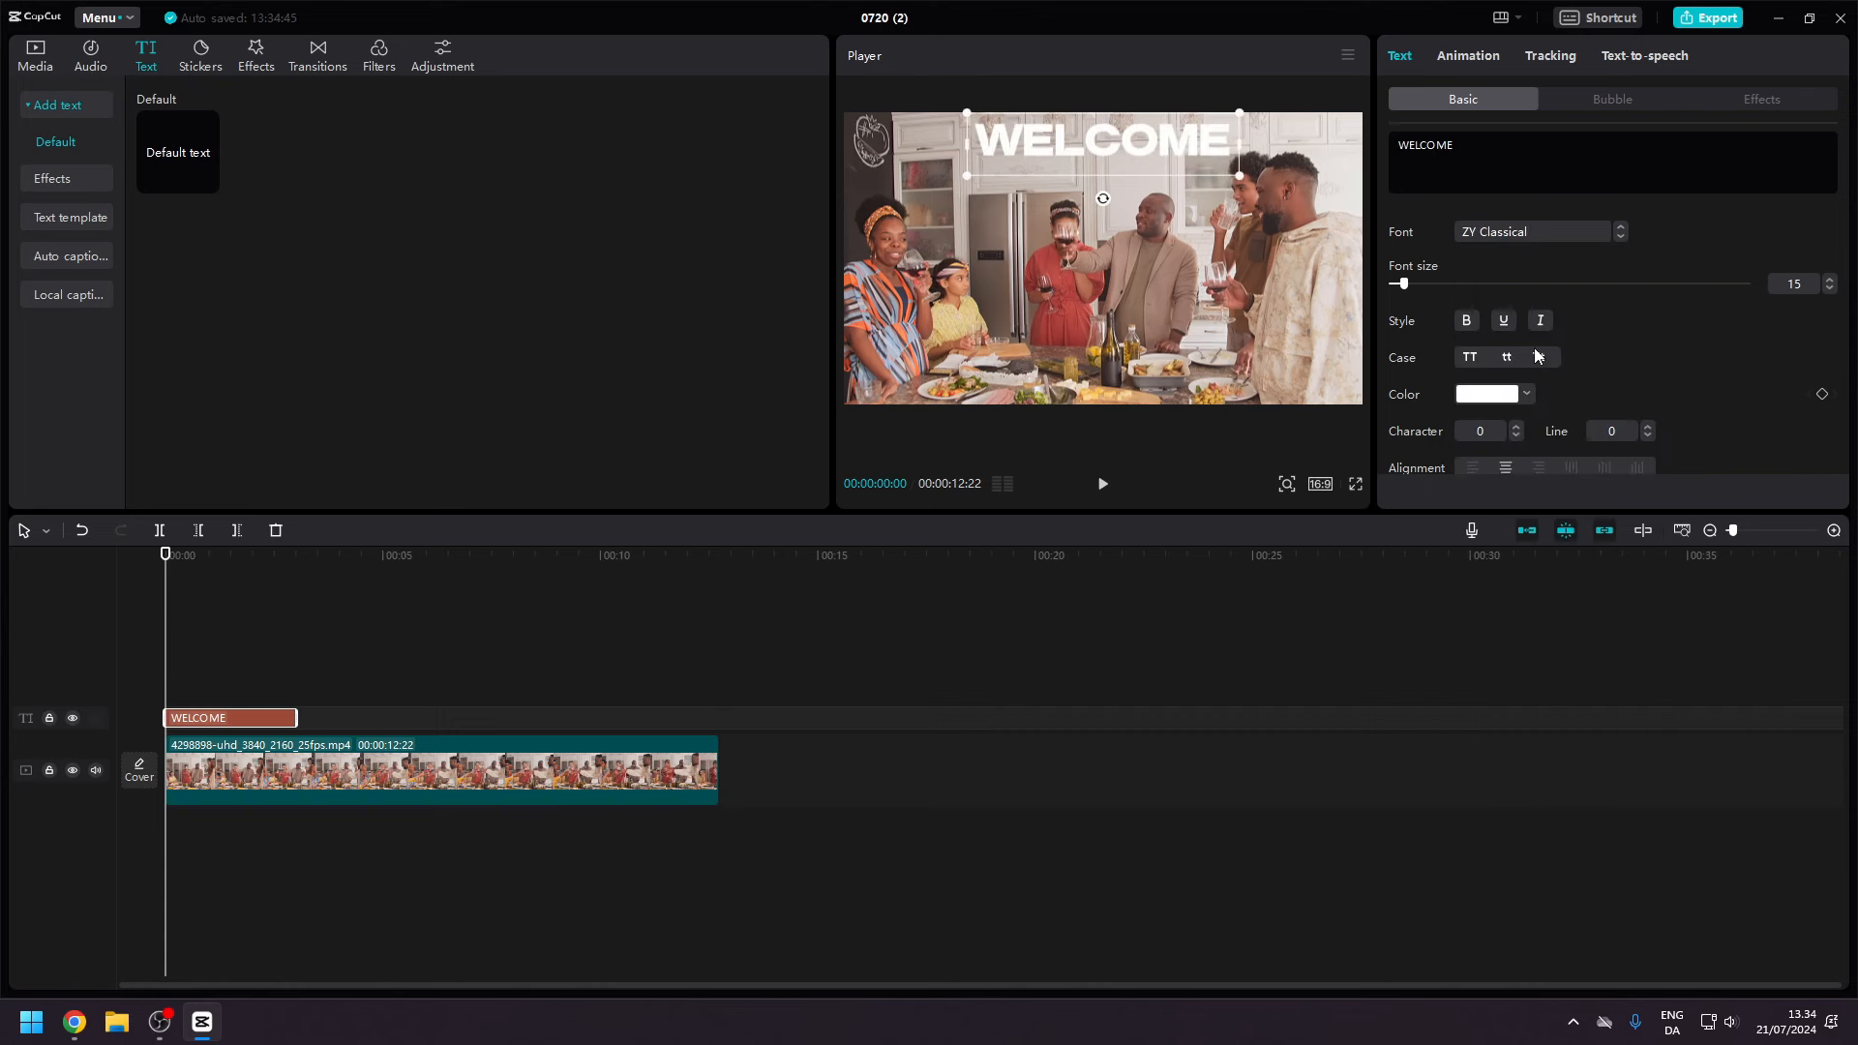
mouse_move(1403, 282)
left_mouse_down()
mouse_move(1430, 289)
mouse_move(1415, 289)
left_mouse_up()
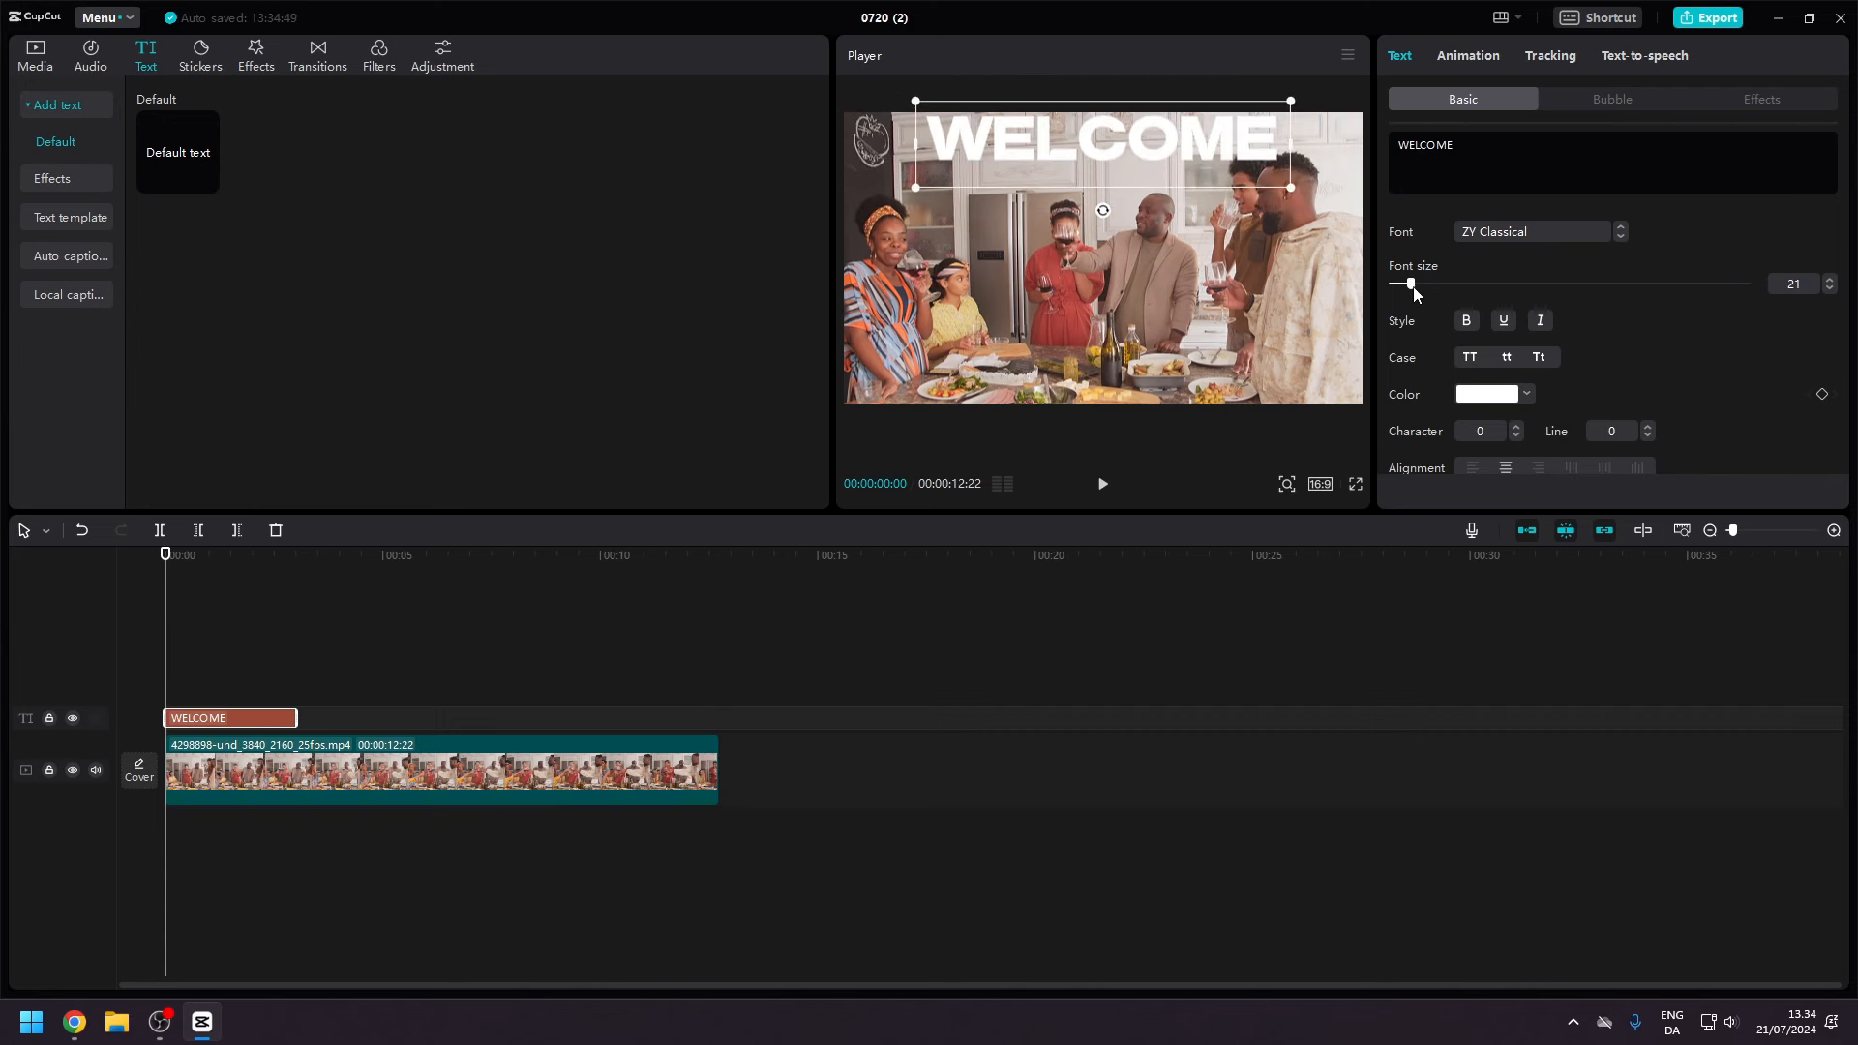
Try the bold, underline and italic styles on the WELCOME text and turn them off again.
left_click(1466, 329)
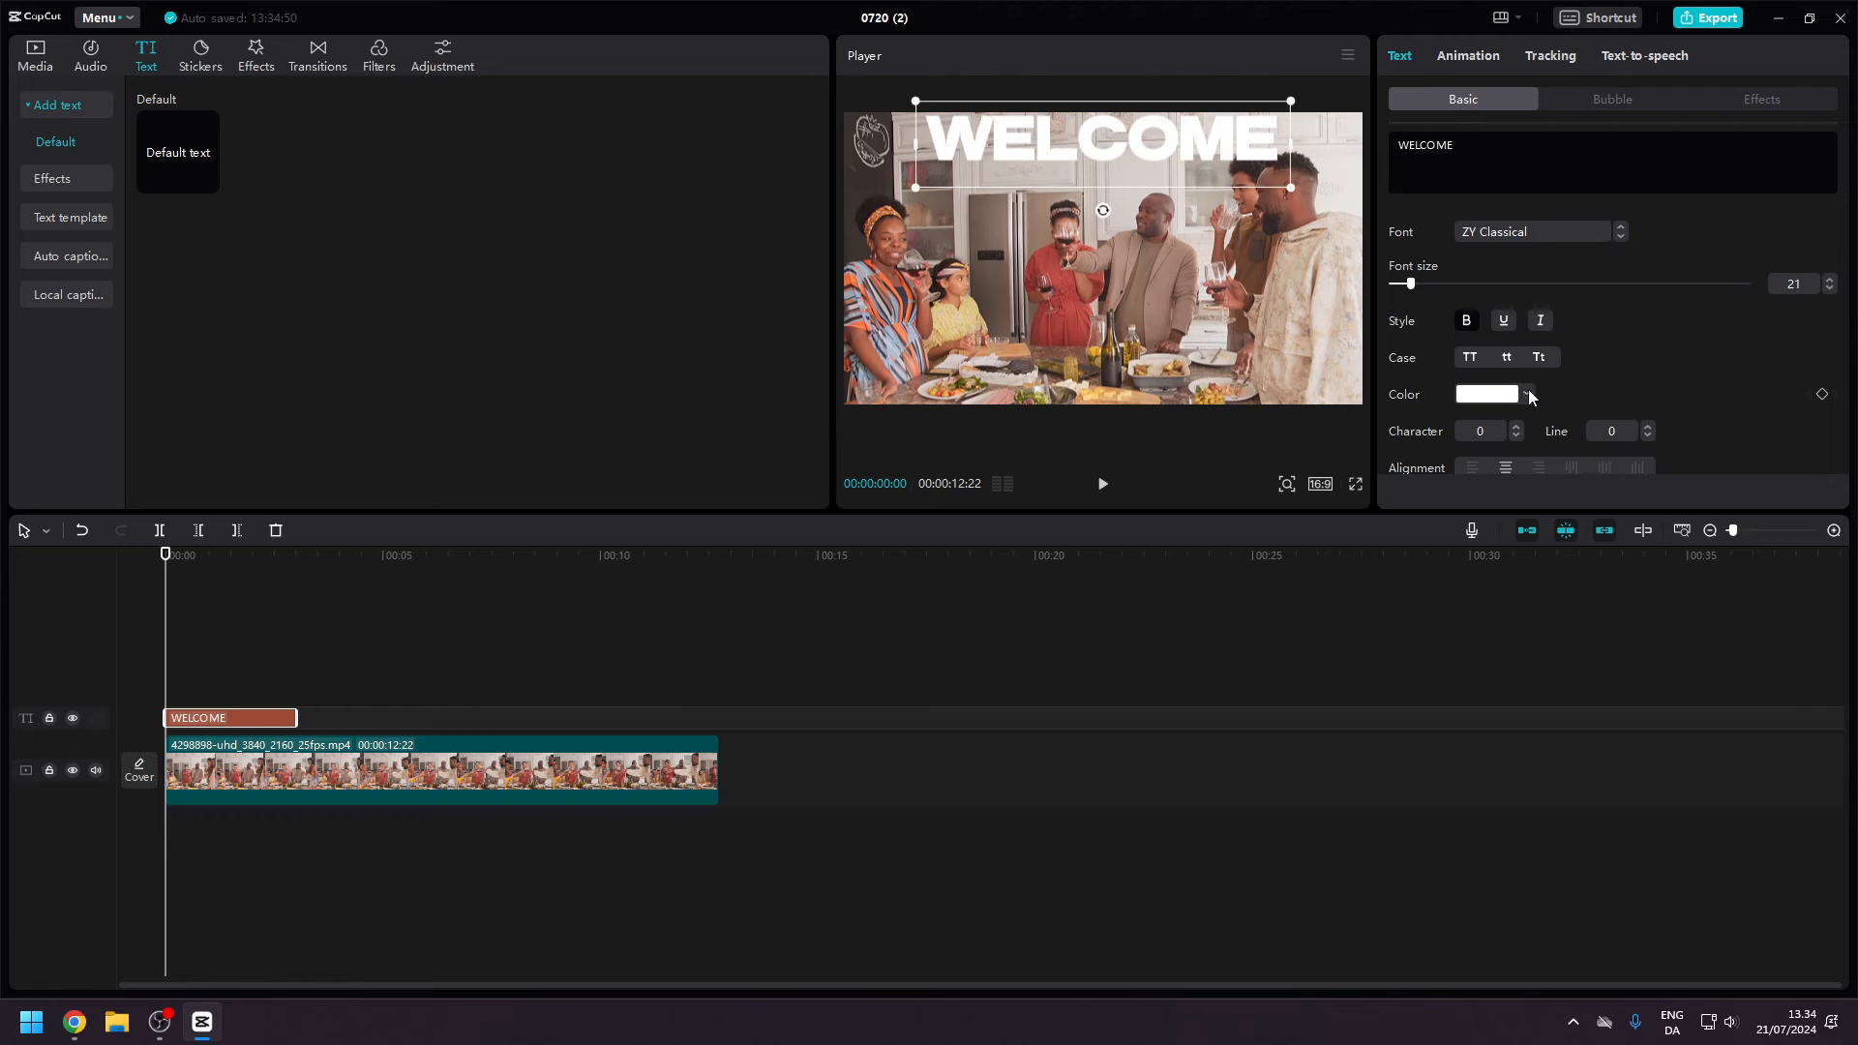
left_click(1503, 320)
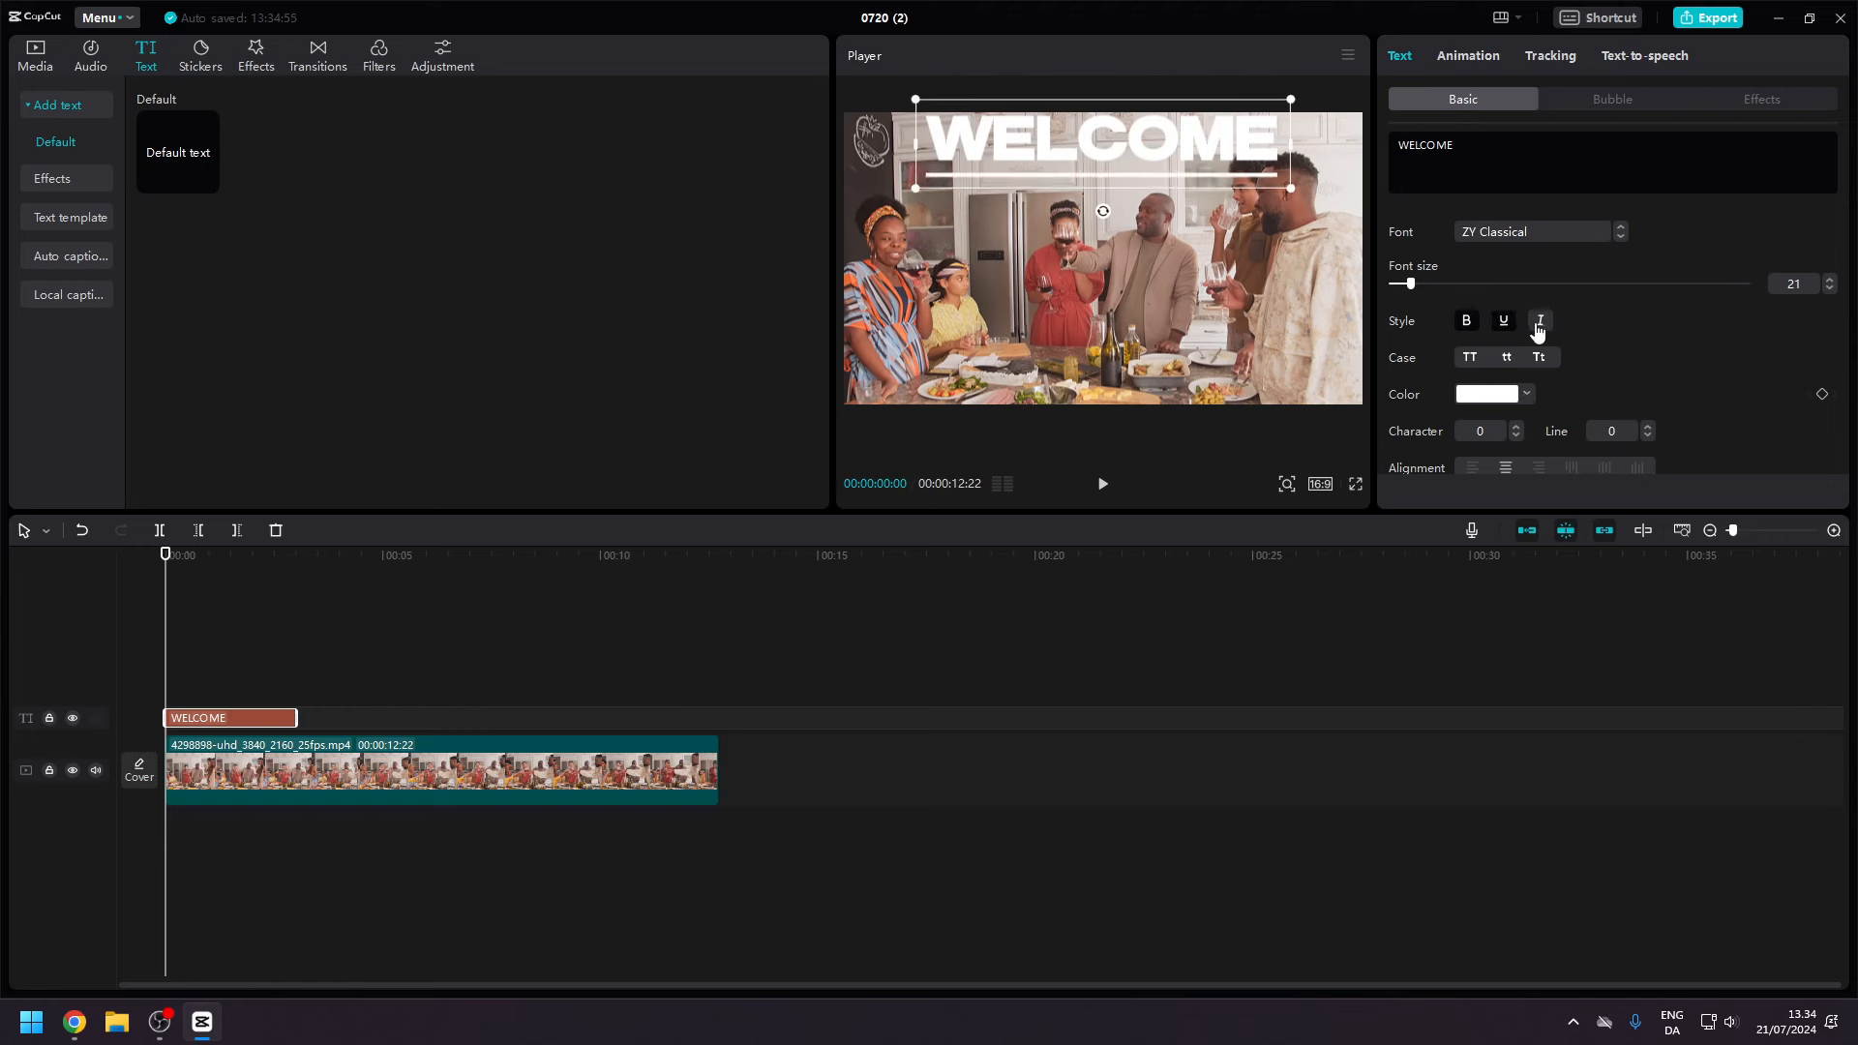
left_click(1540, 320)
left_click(1465, 320)
left_click(1504, 320)
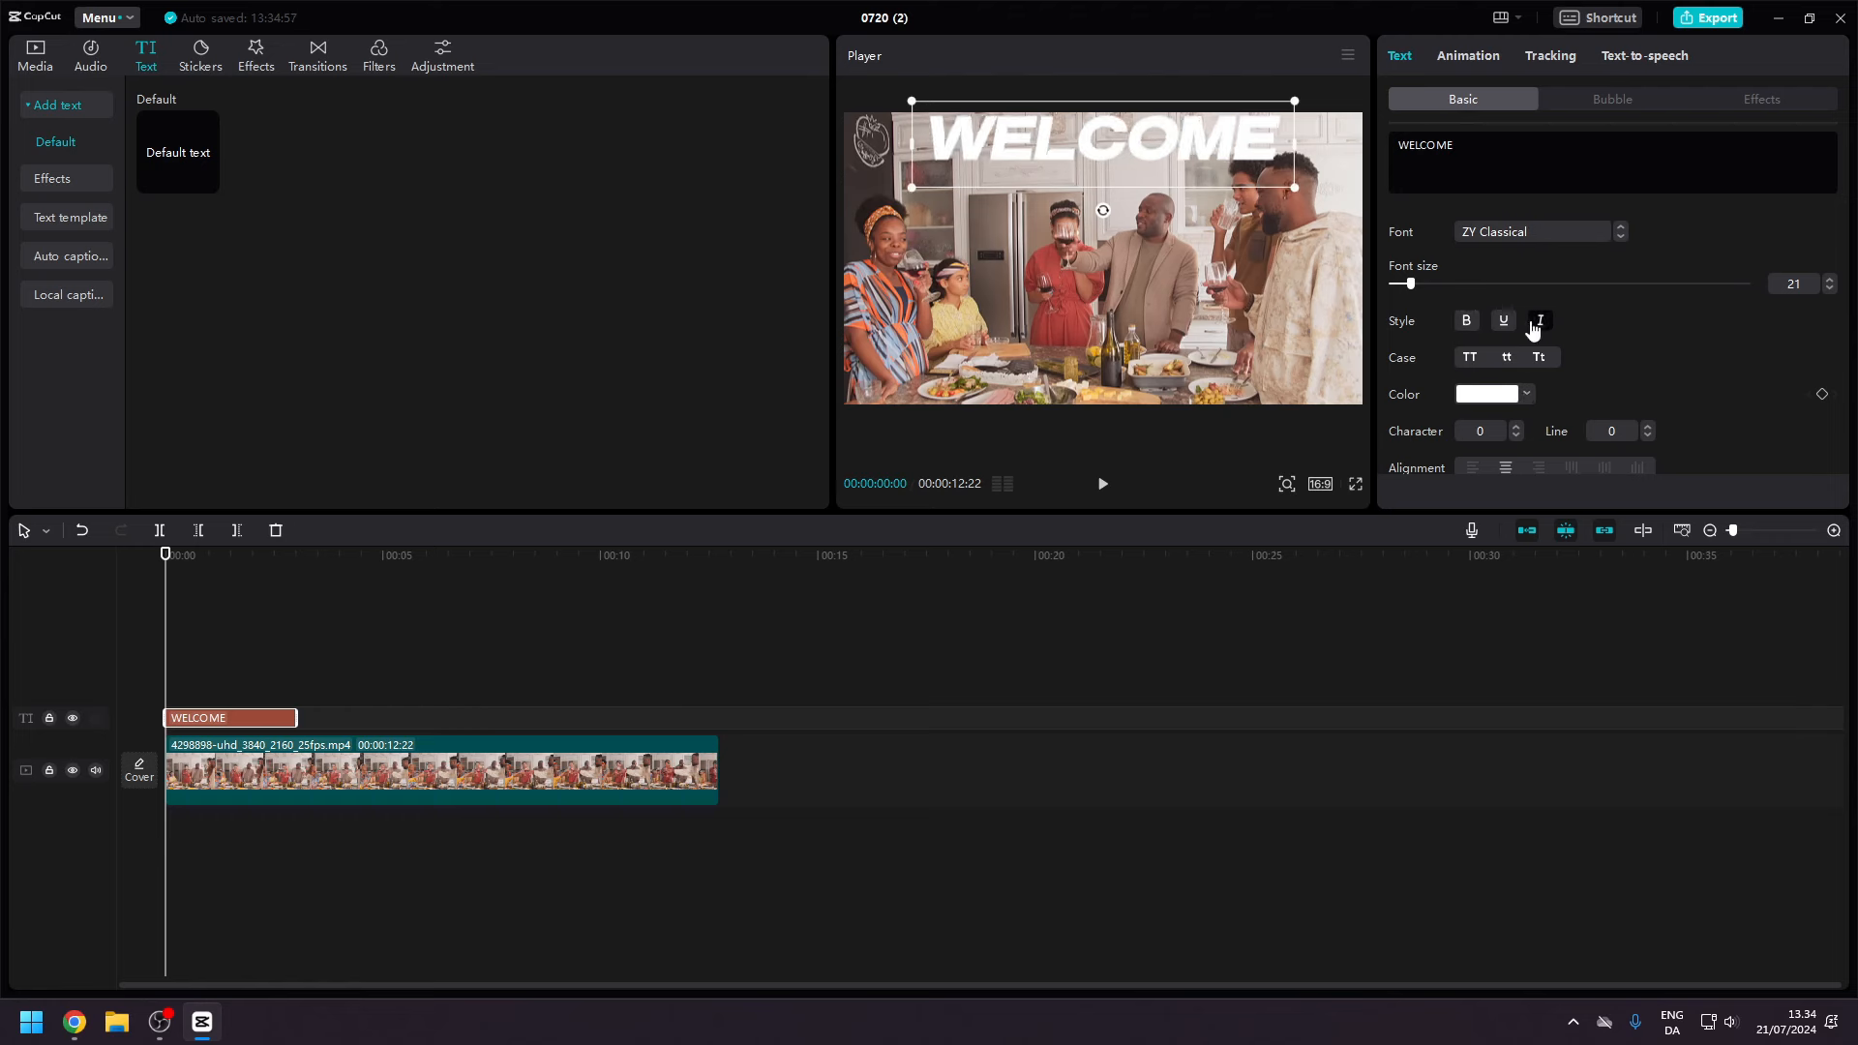
left_click(1538, 324)
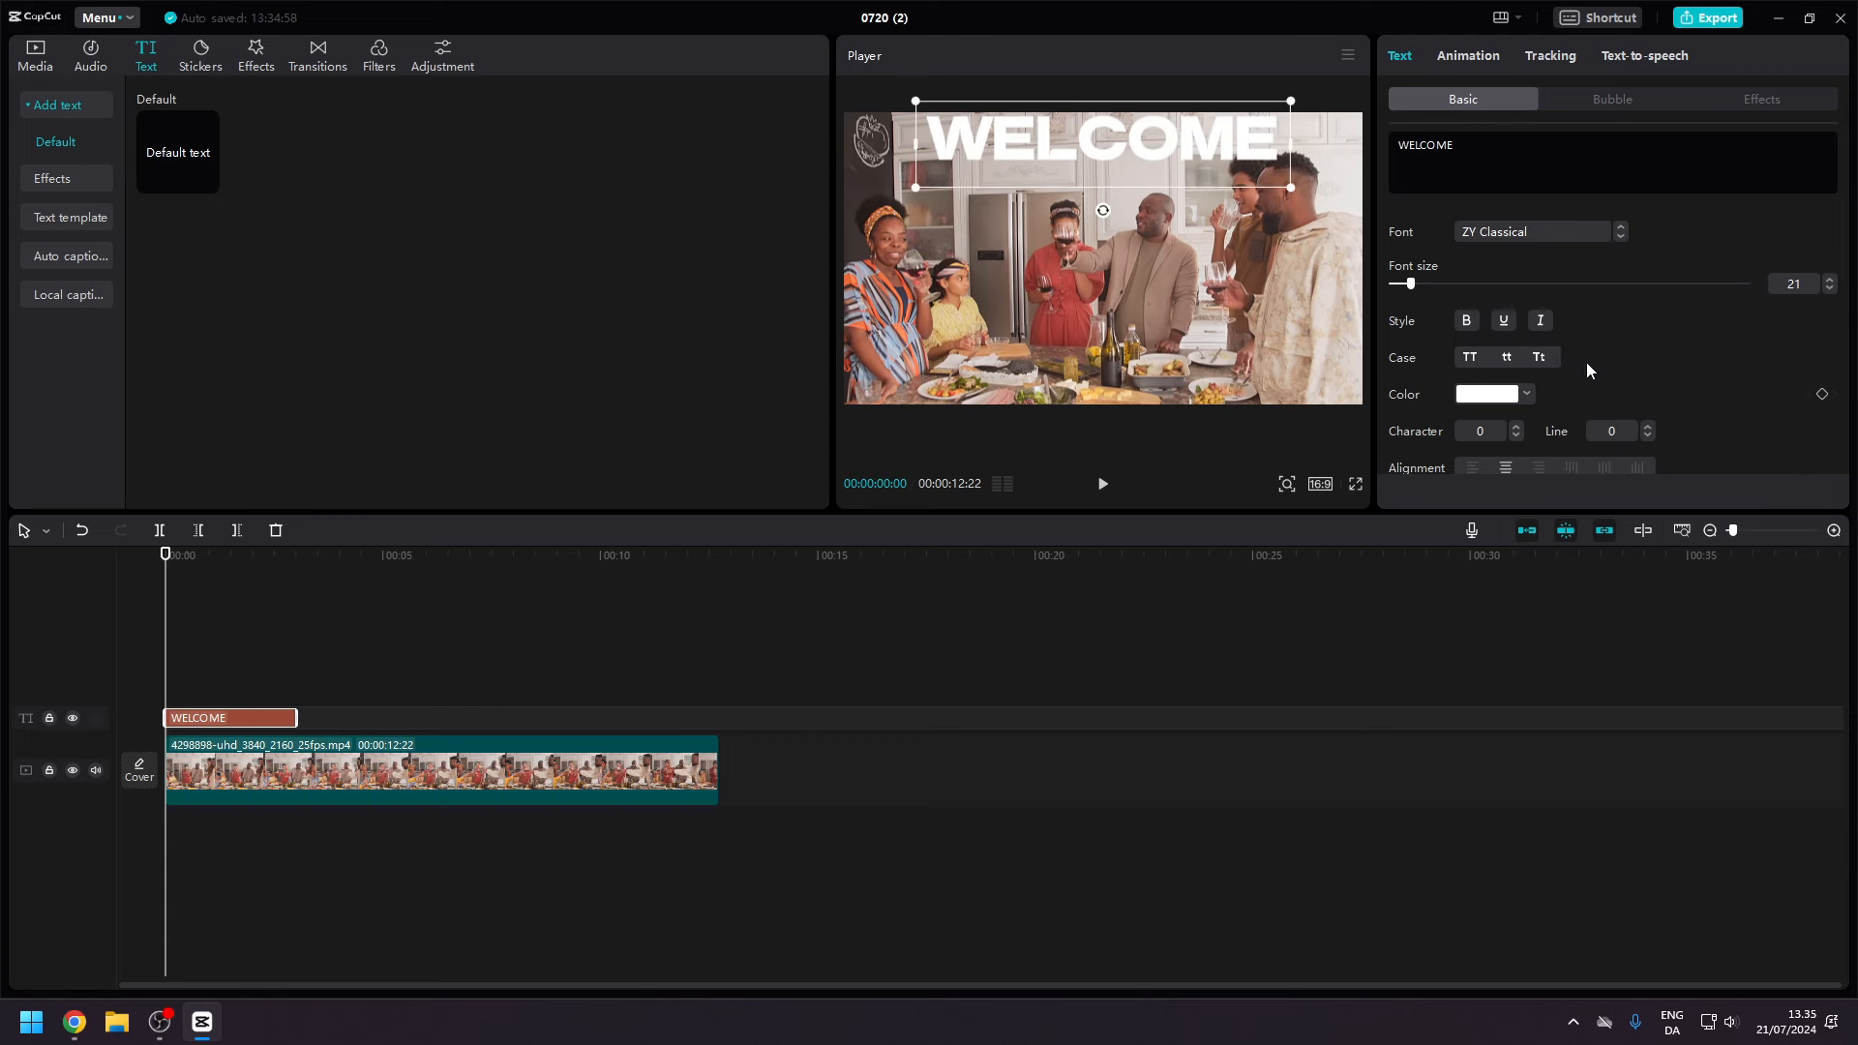
Apply the yellow preset style with black outline to the WELCOME text and nudge the text slightly down in the frame.
scroll(1546, 340, "down", 3)
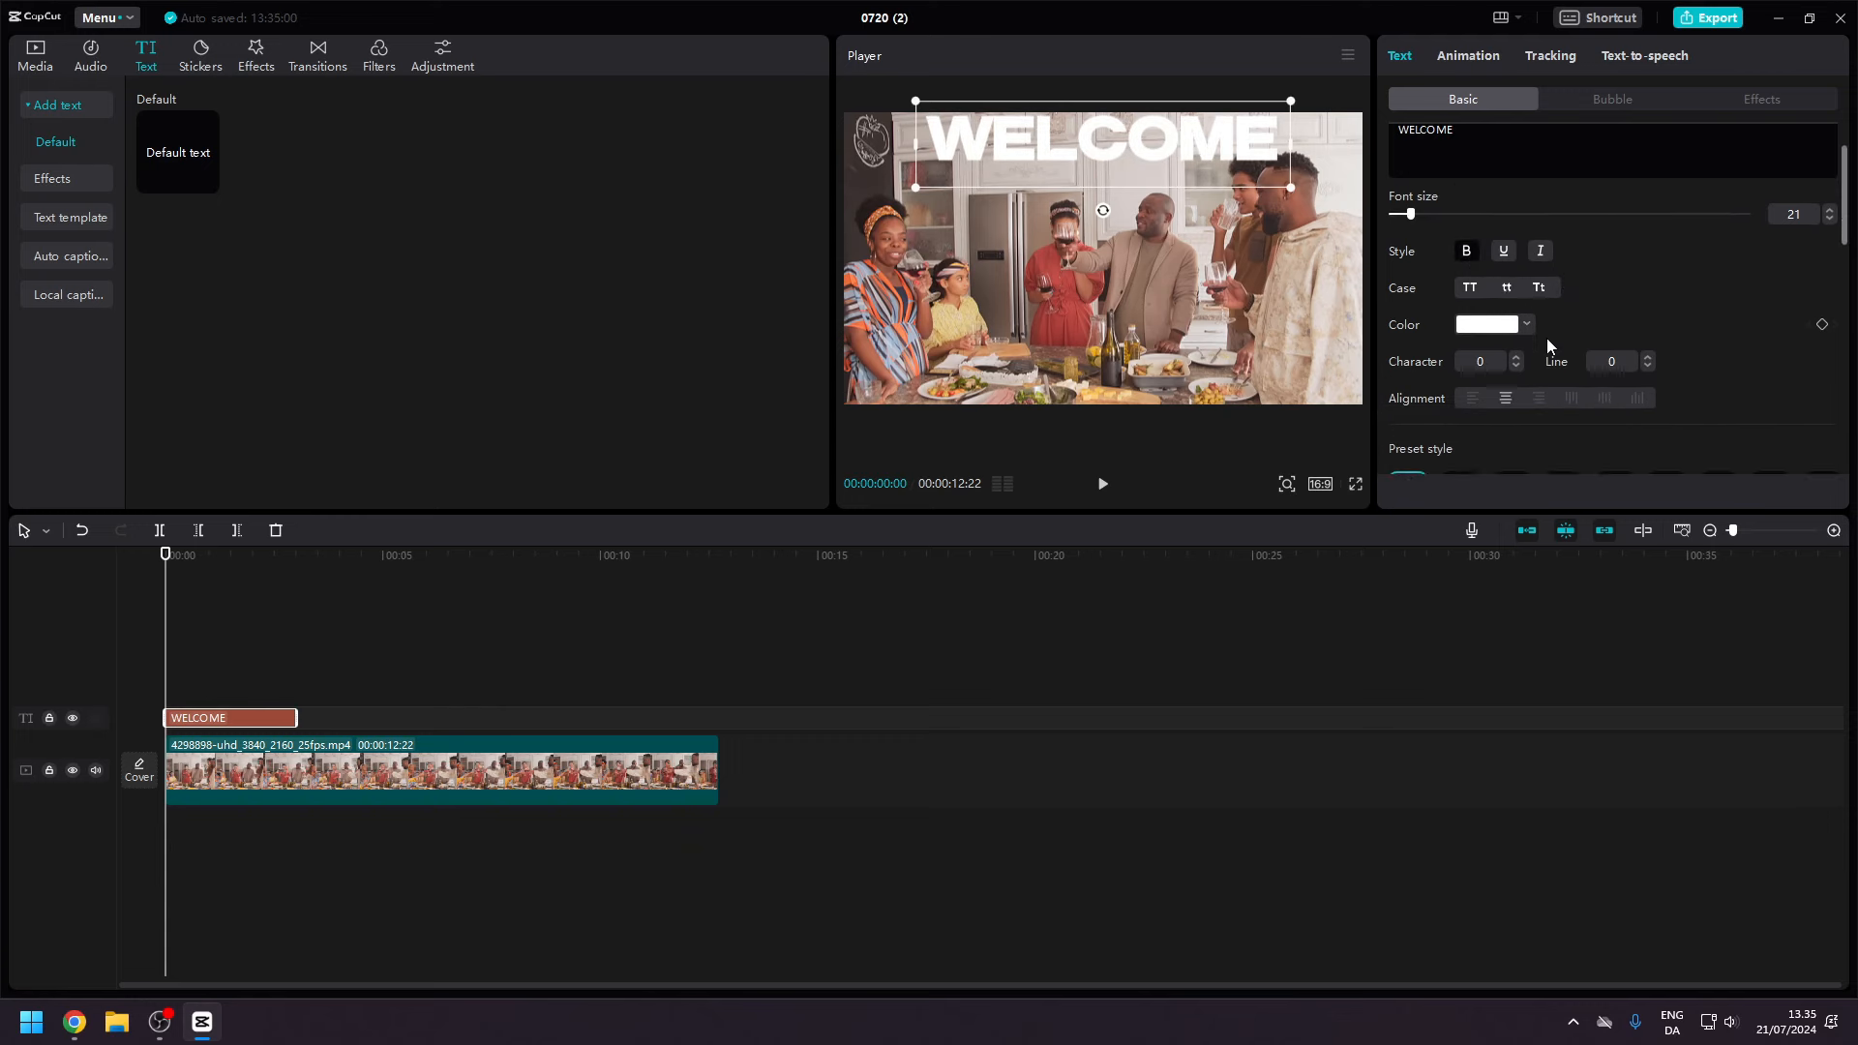
scroll(1547, 339, "down", 1)
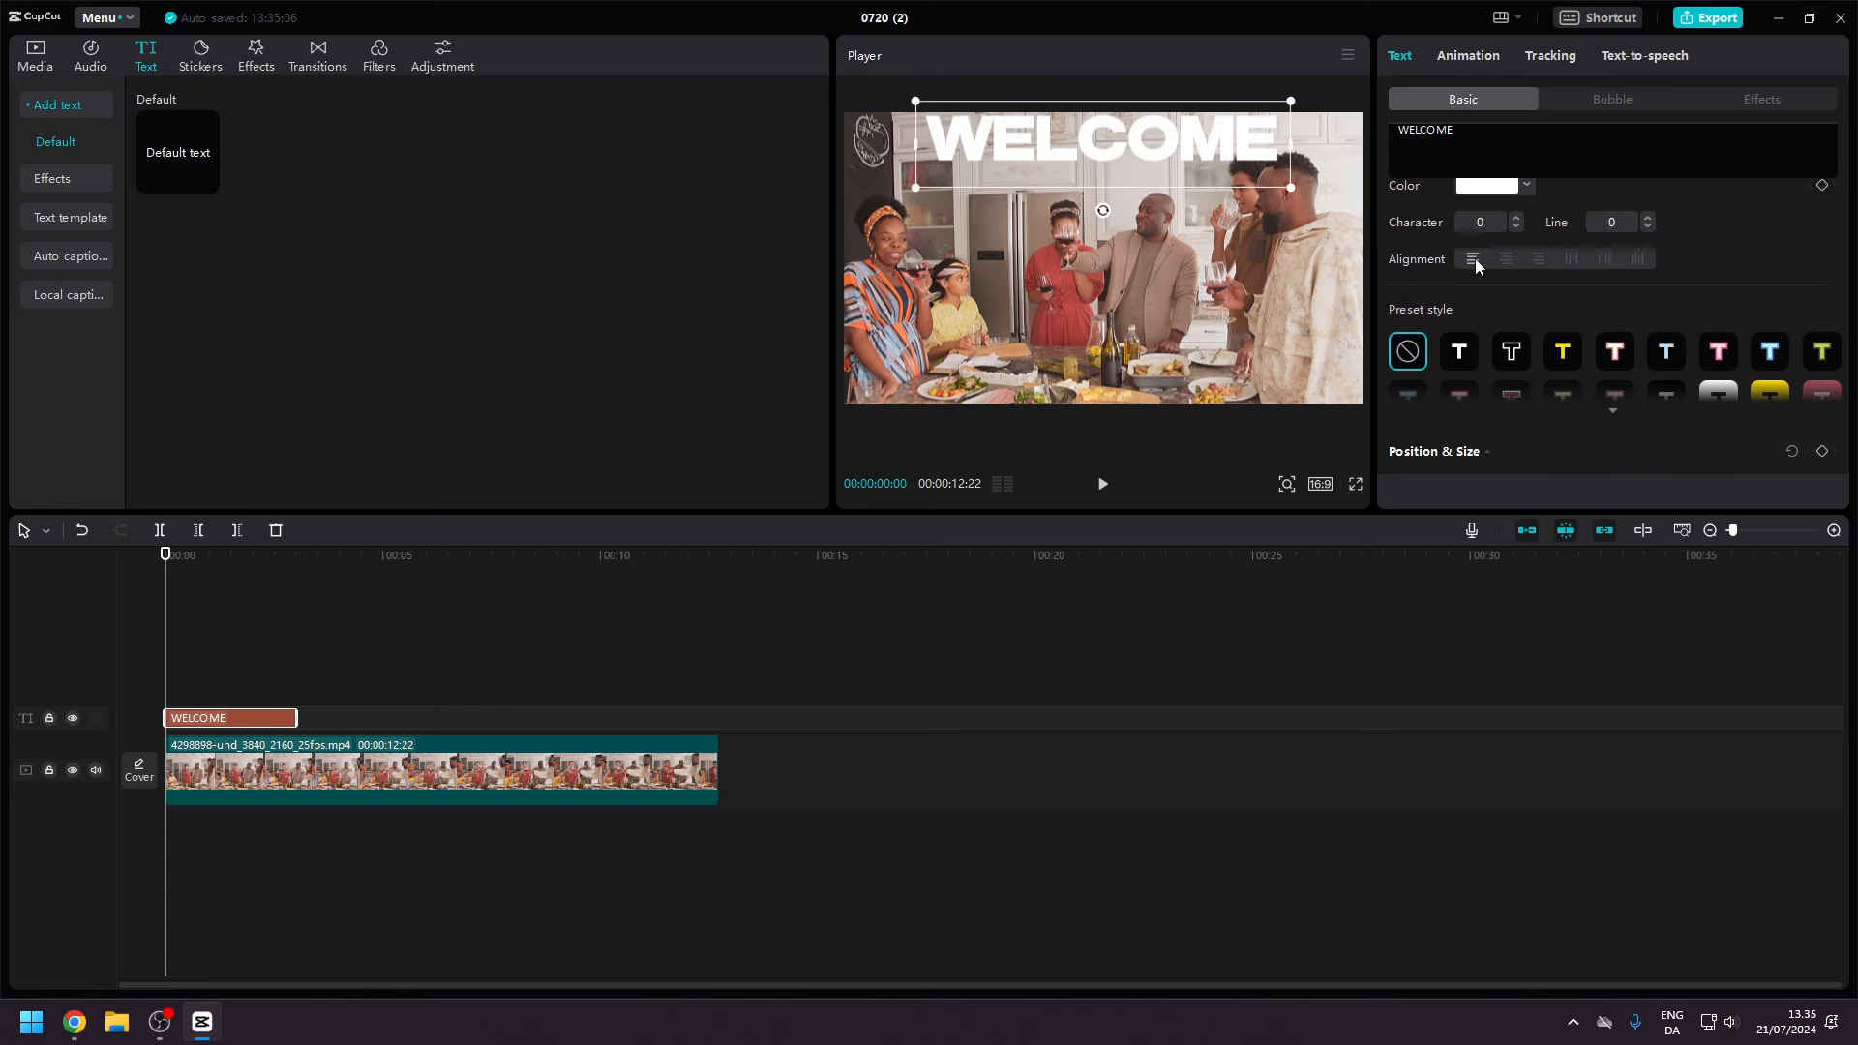
scroll(1509, 353, "down", 1)
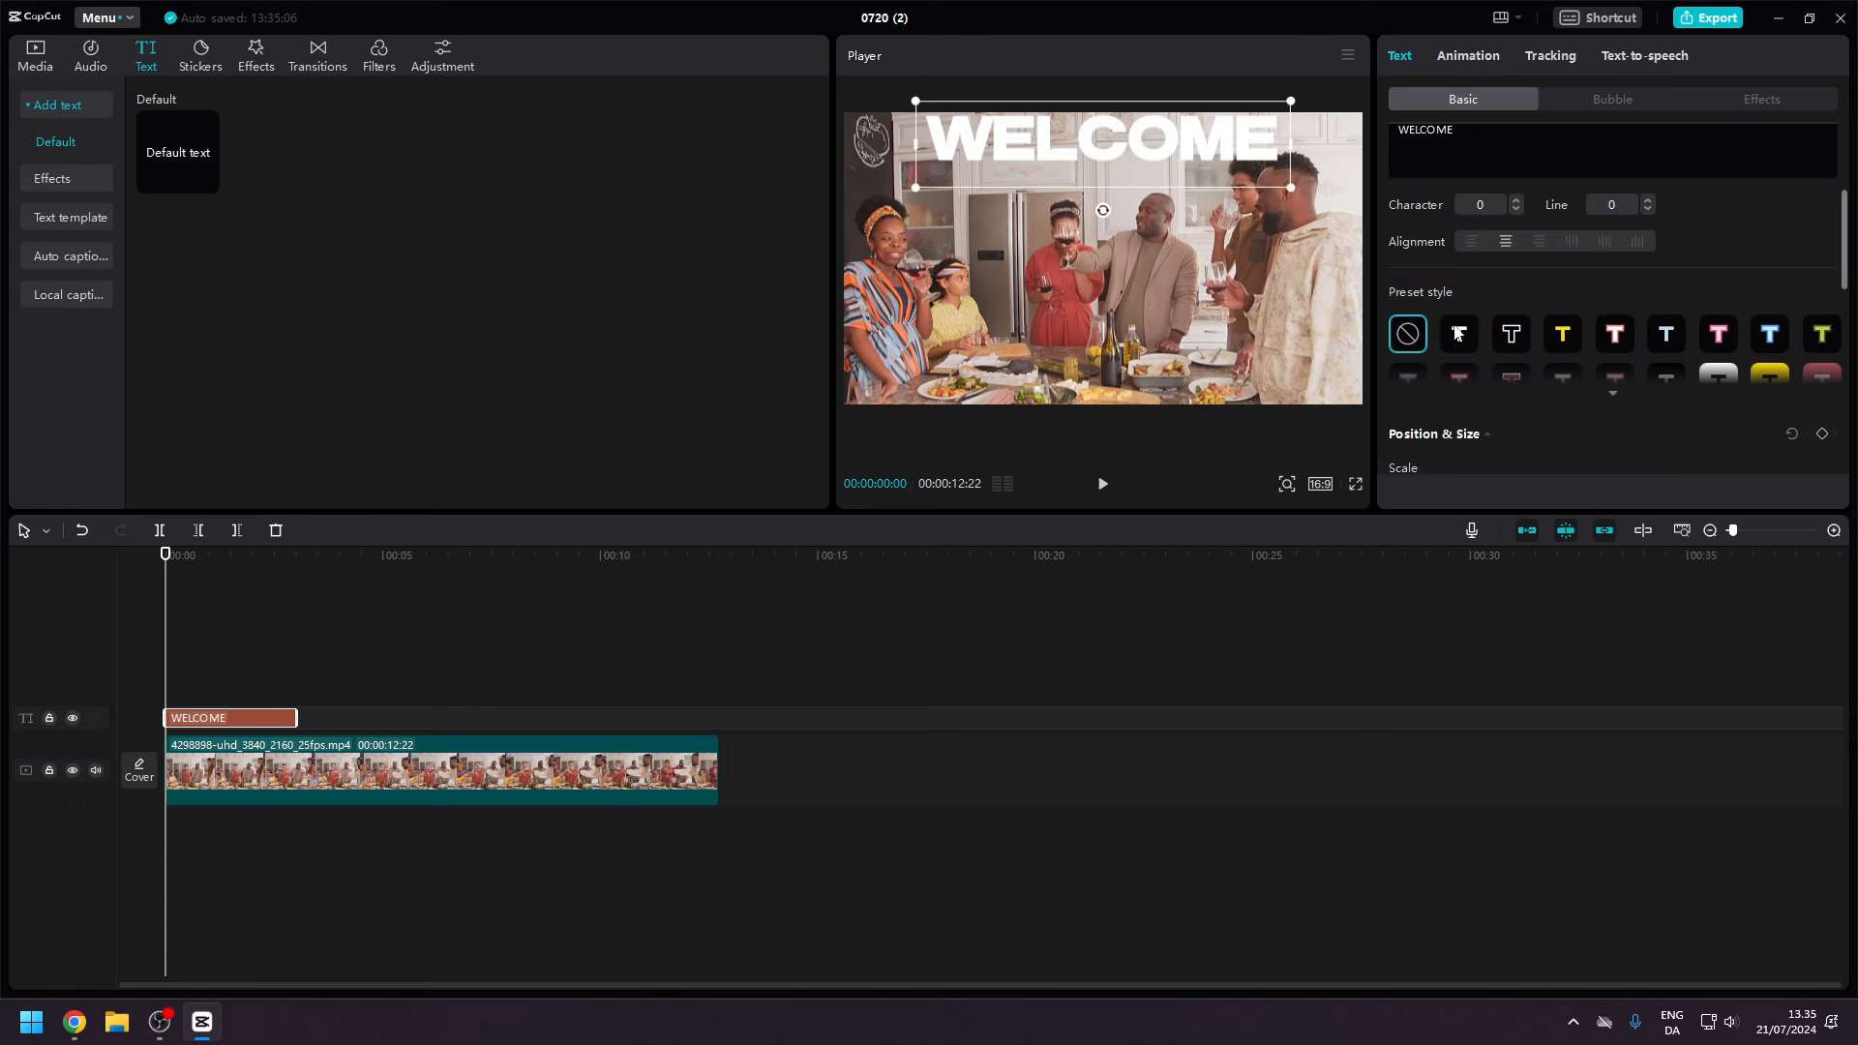
left_click(1553, 337)
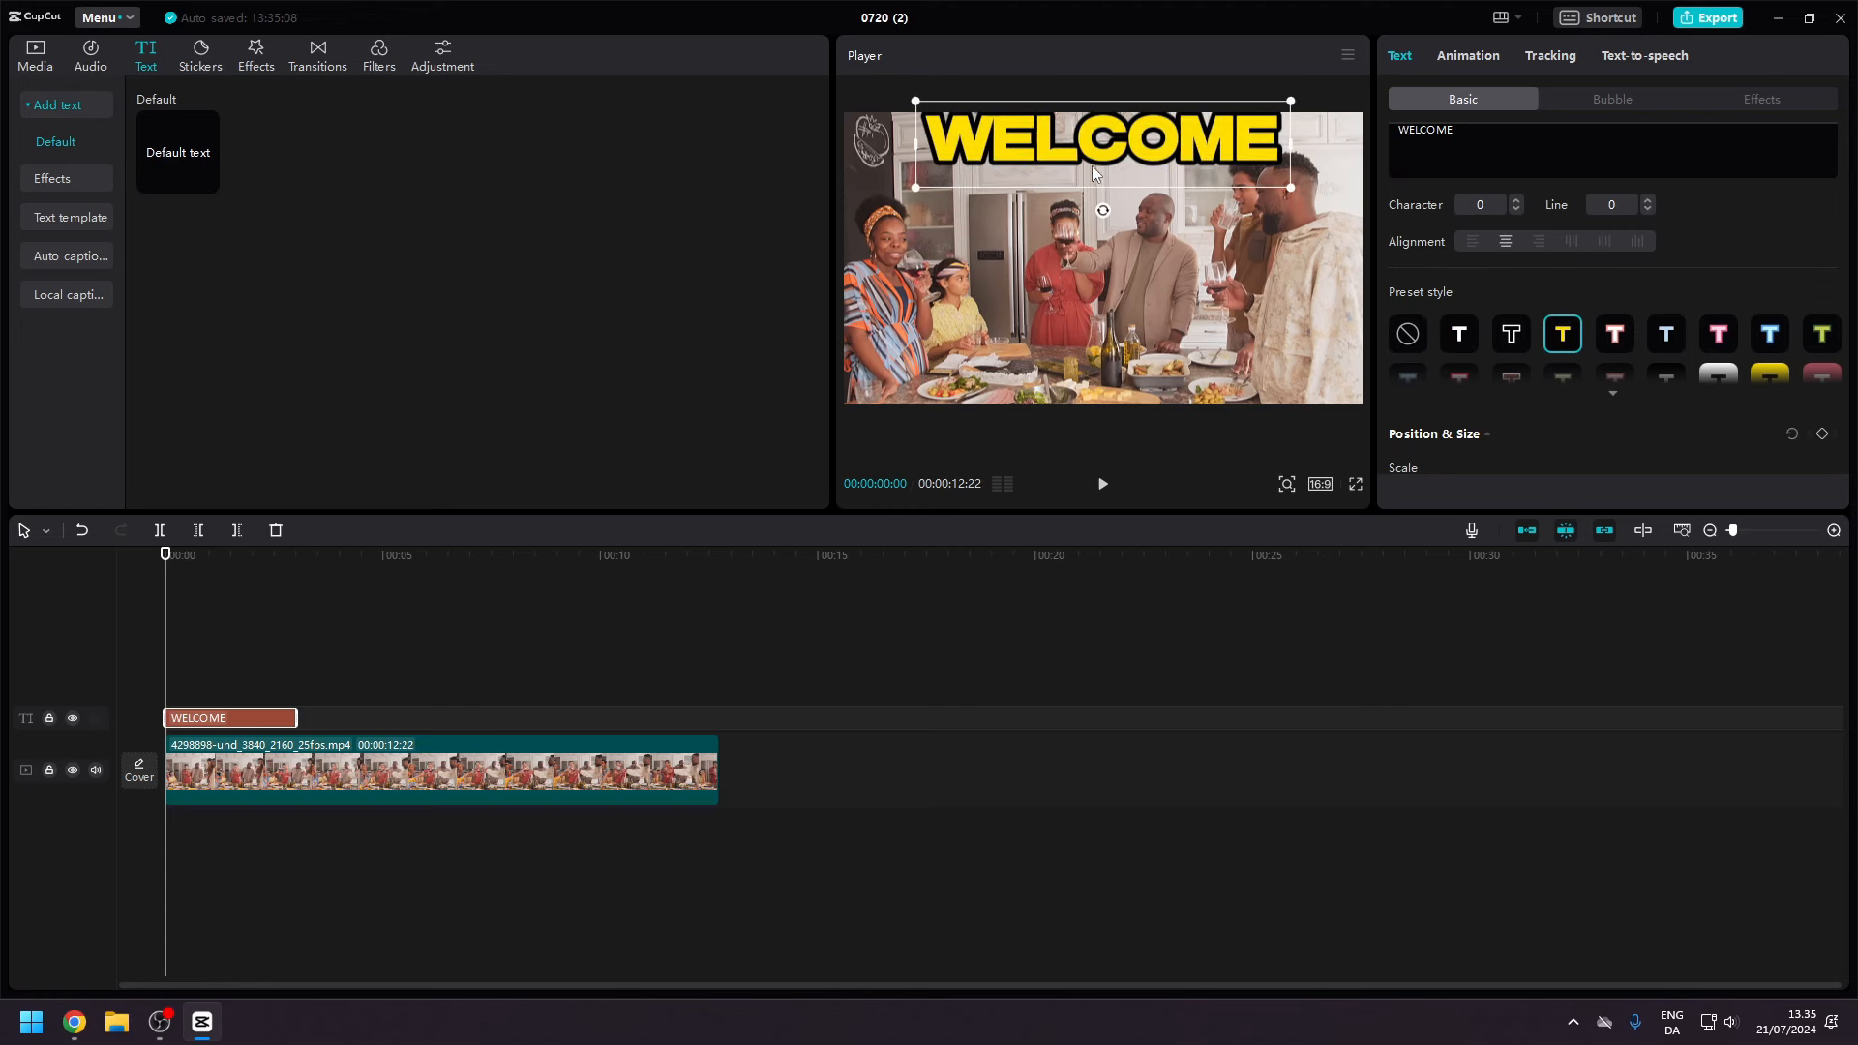
left_click_drag(1172, 184, 1153, 194)
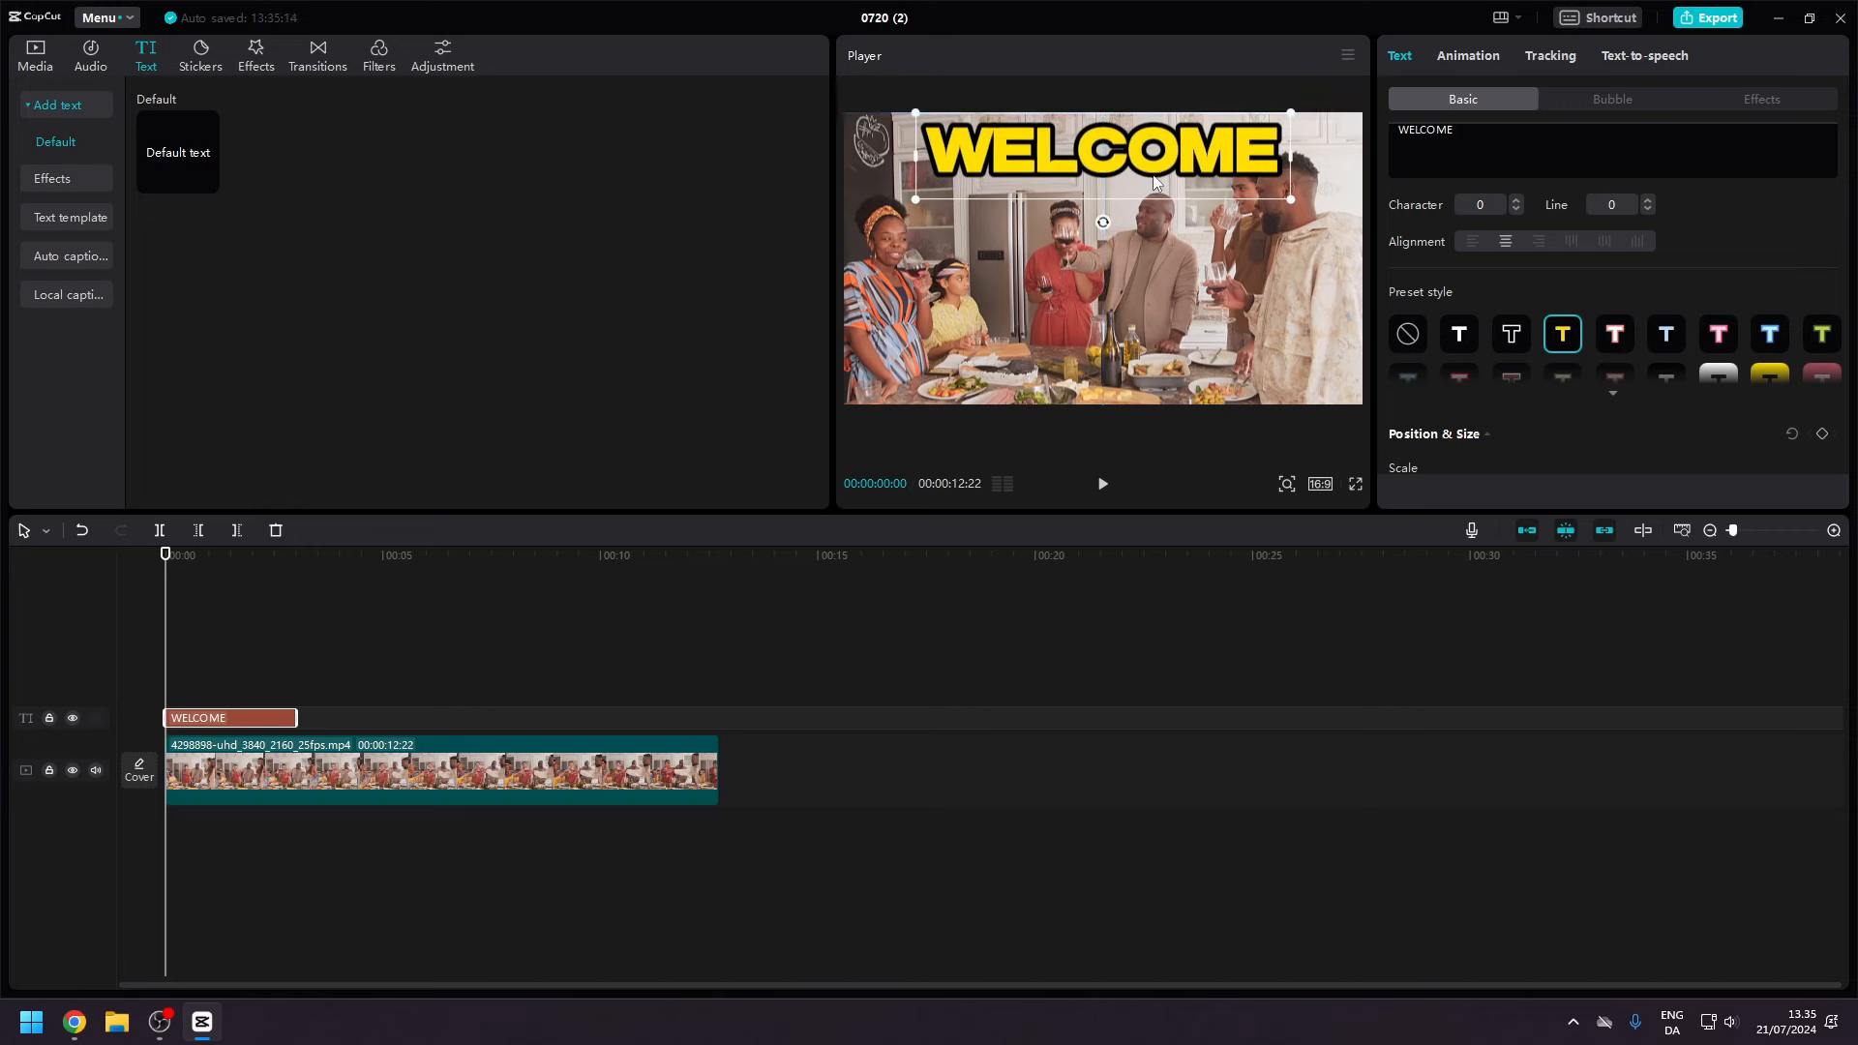
Set the WELCOME text's scale to 108% and look through its remaining position, blend and stroke settings.
scroll(1521, 305, "down", 1)
scroll(1522, 300, "down", 3)
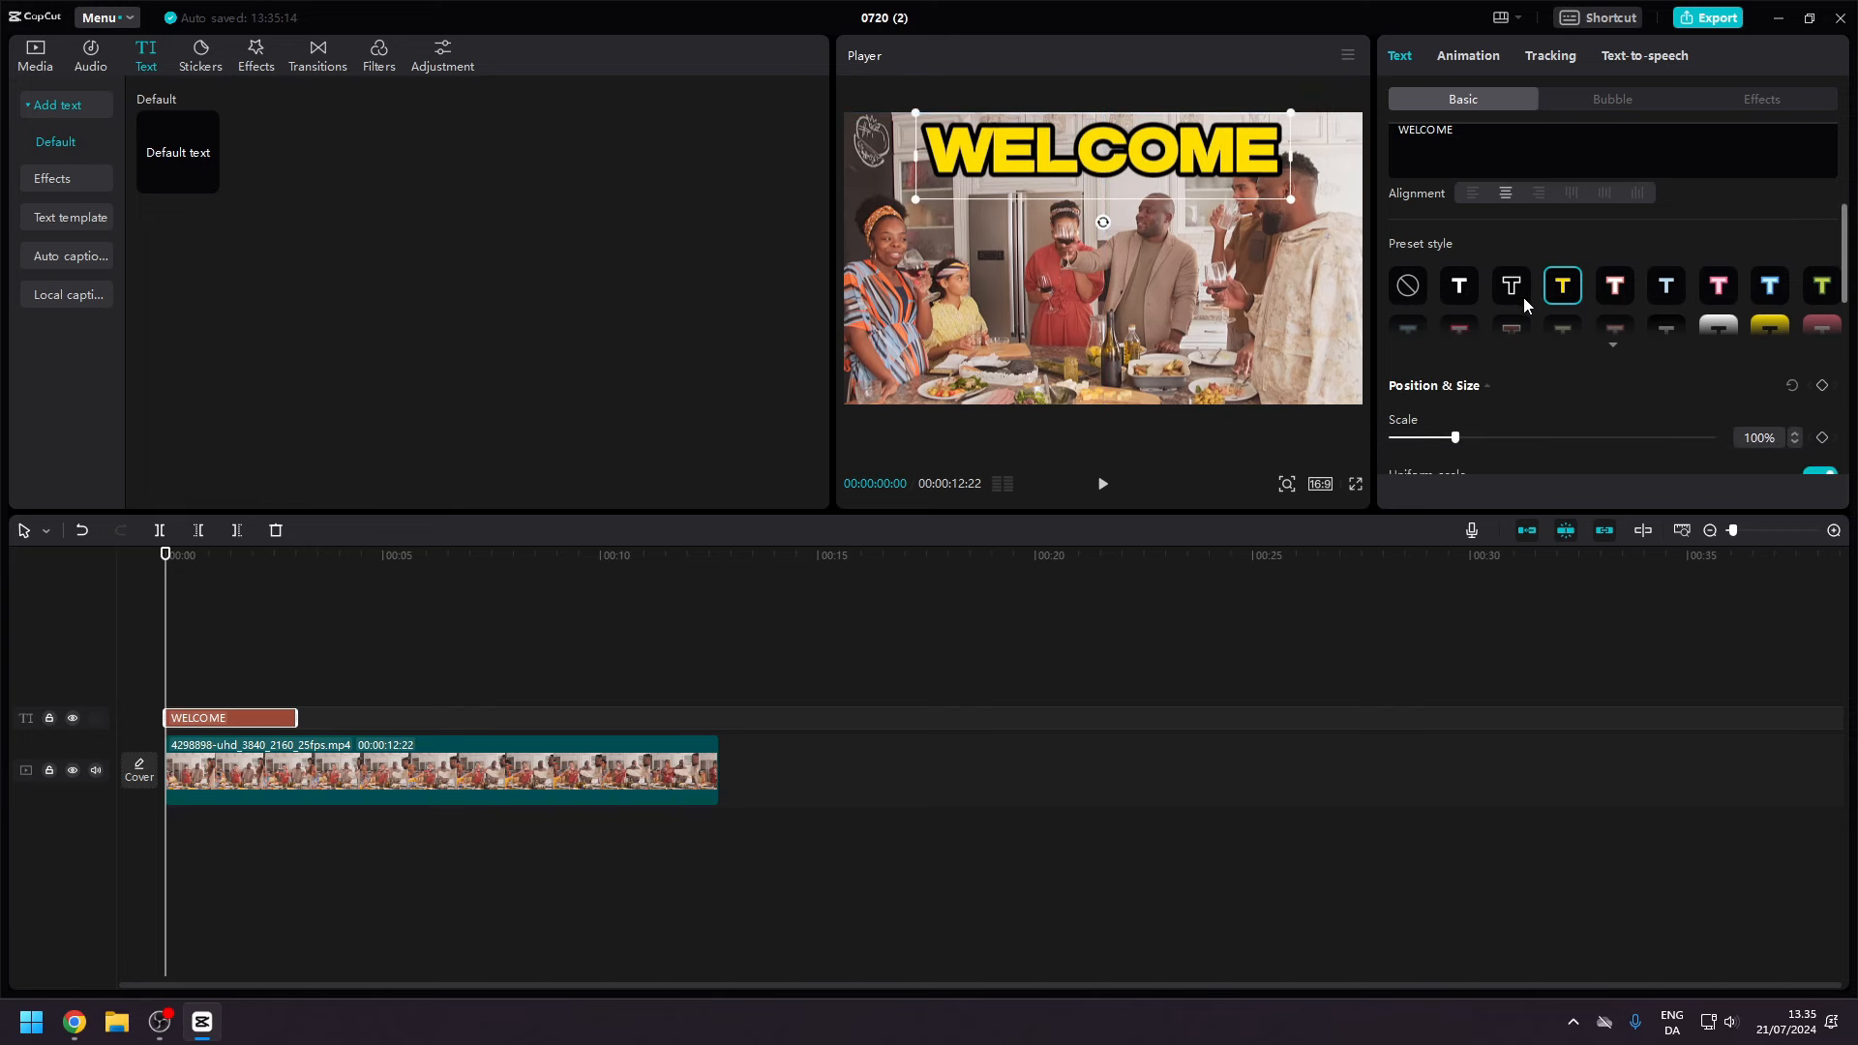
mouse_move(1458, 370)
left_mouse_down()
mouse_move(1522, 366)
mouse_move(1460, 367)
left_mouse_up()
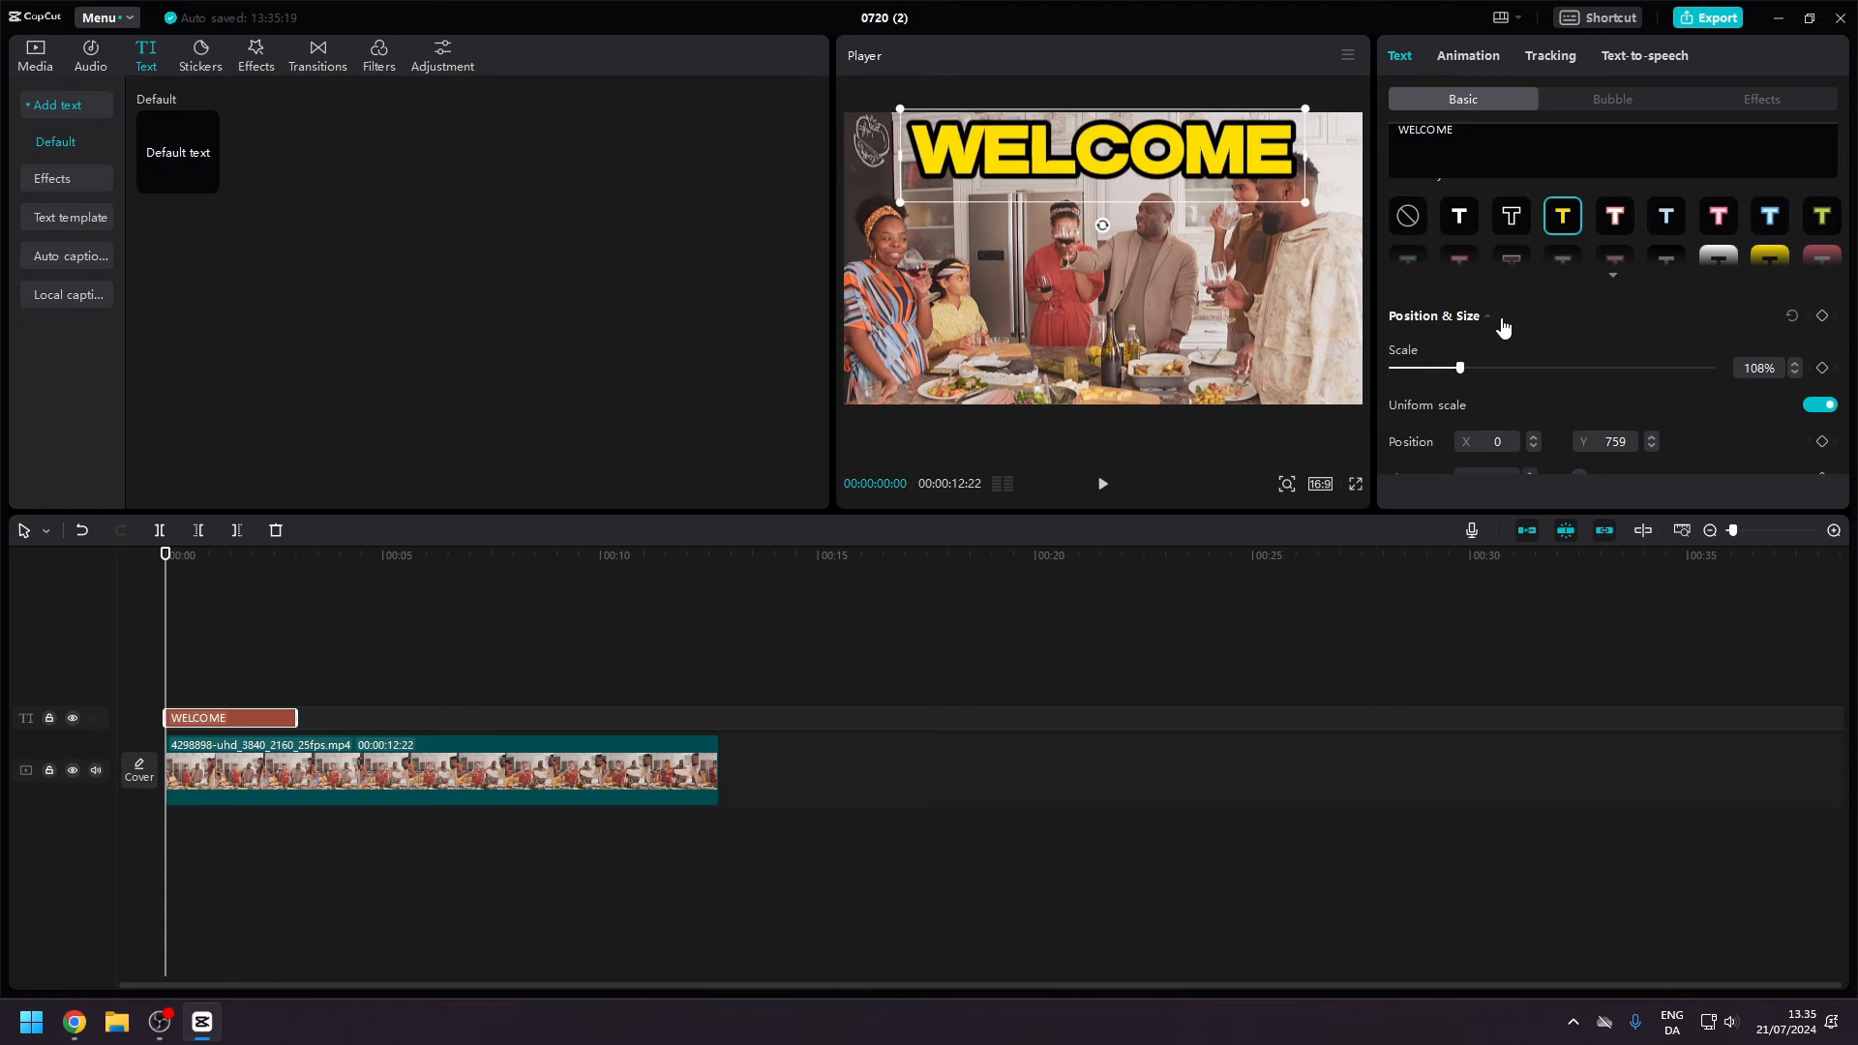
scroll(1500, 324, "down", 3)
scroll(1503, 324, "down", 3)
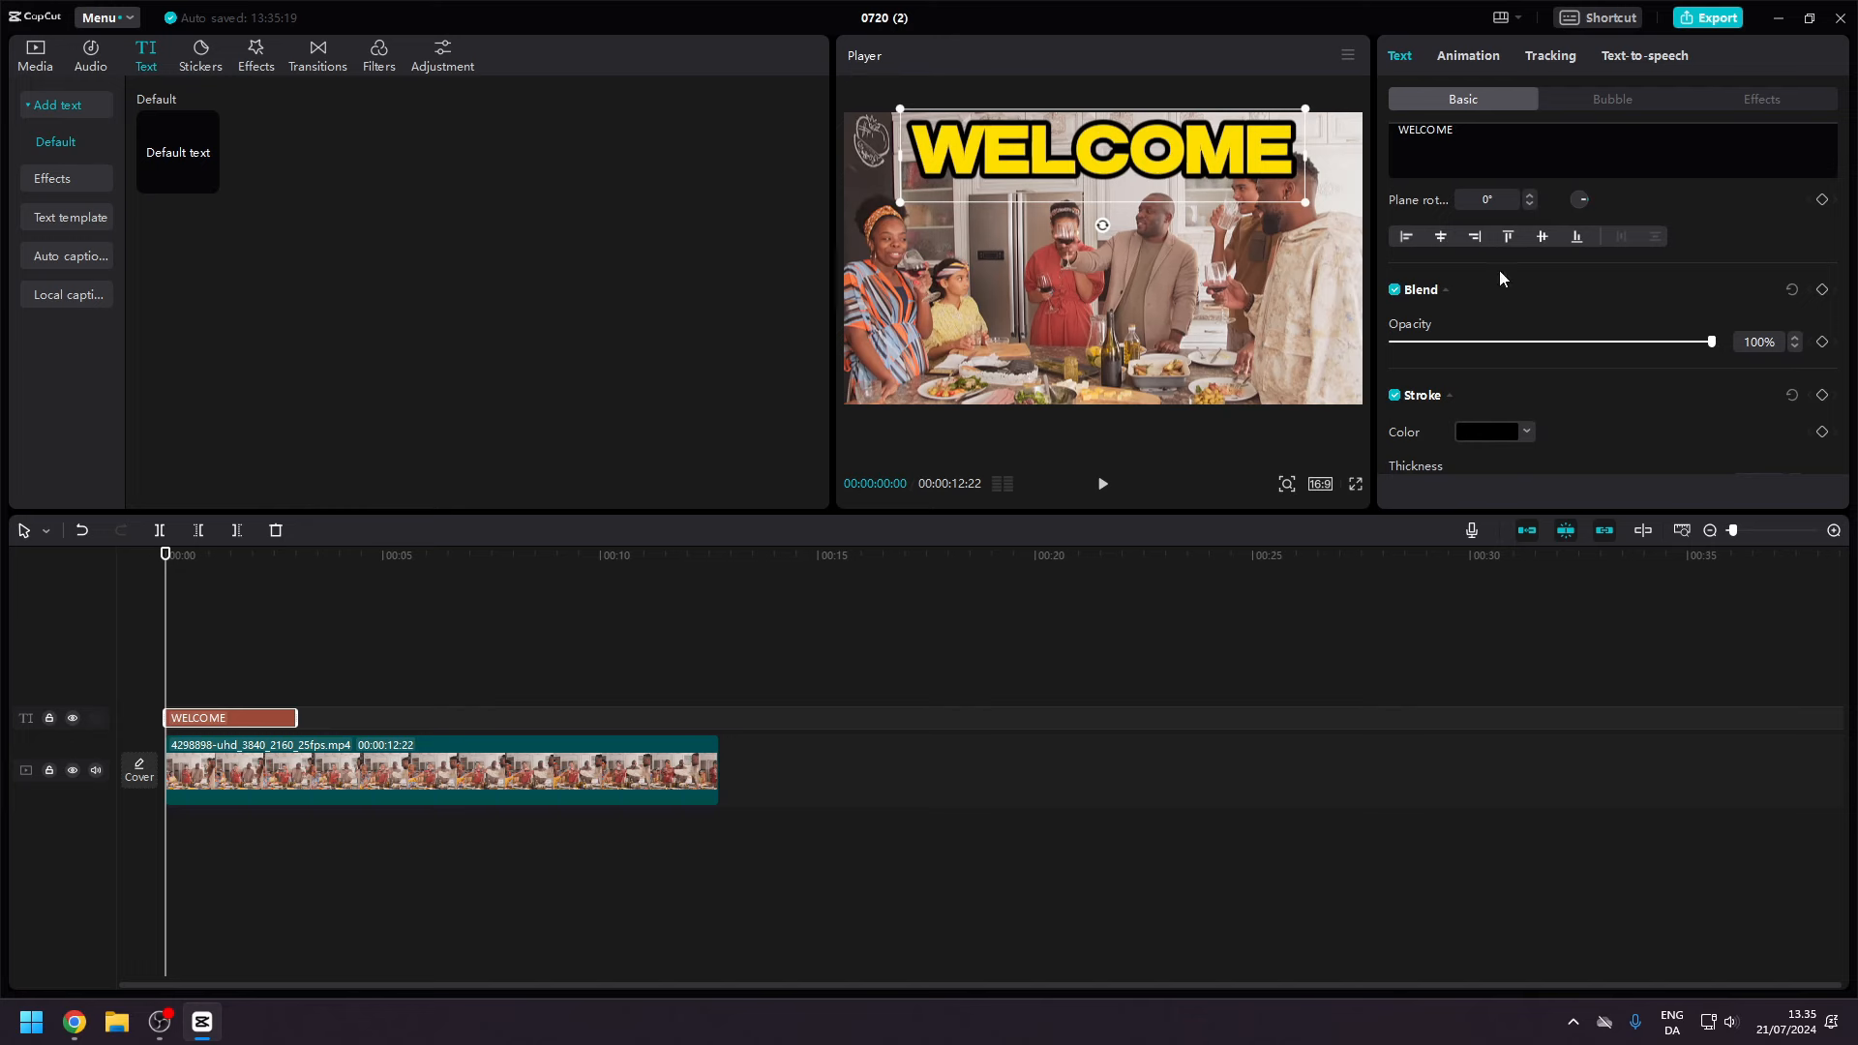
Try the Typewriter, Fade In, Type 2, Type 1 and Zoom In entrance animations on the WELCOME text and lengthen the animation's duration.
left_click(1465, 58)
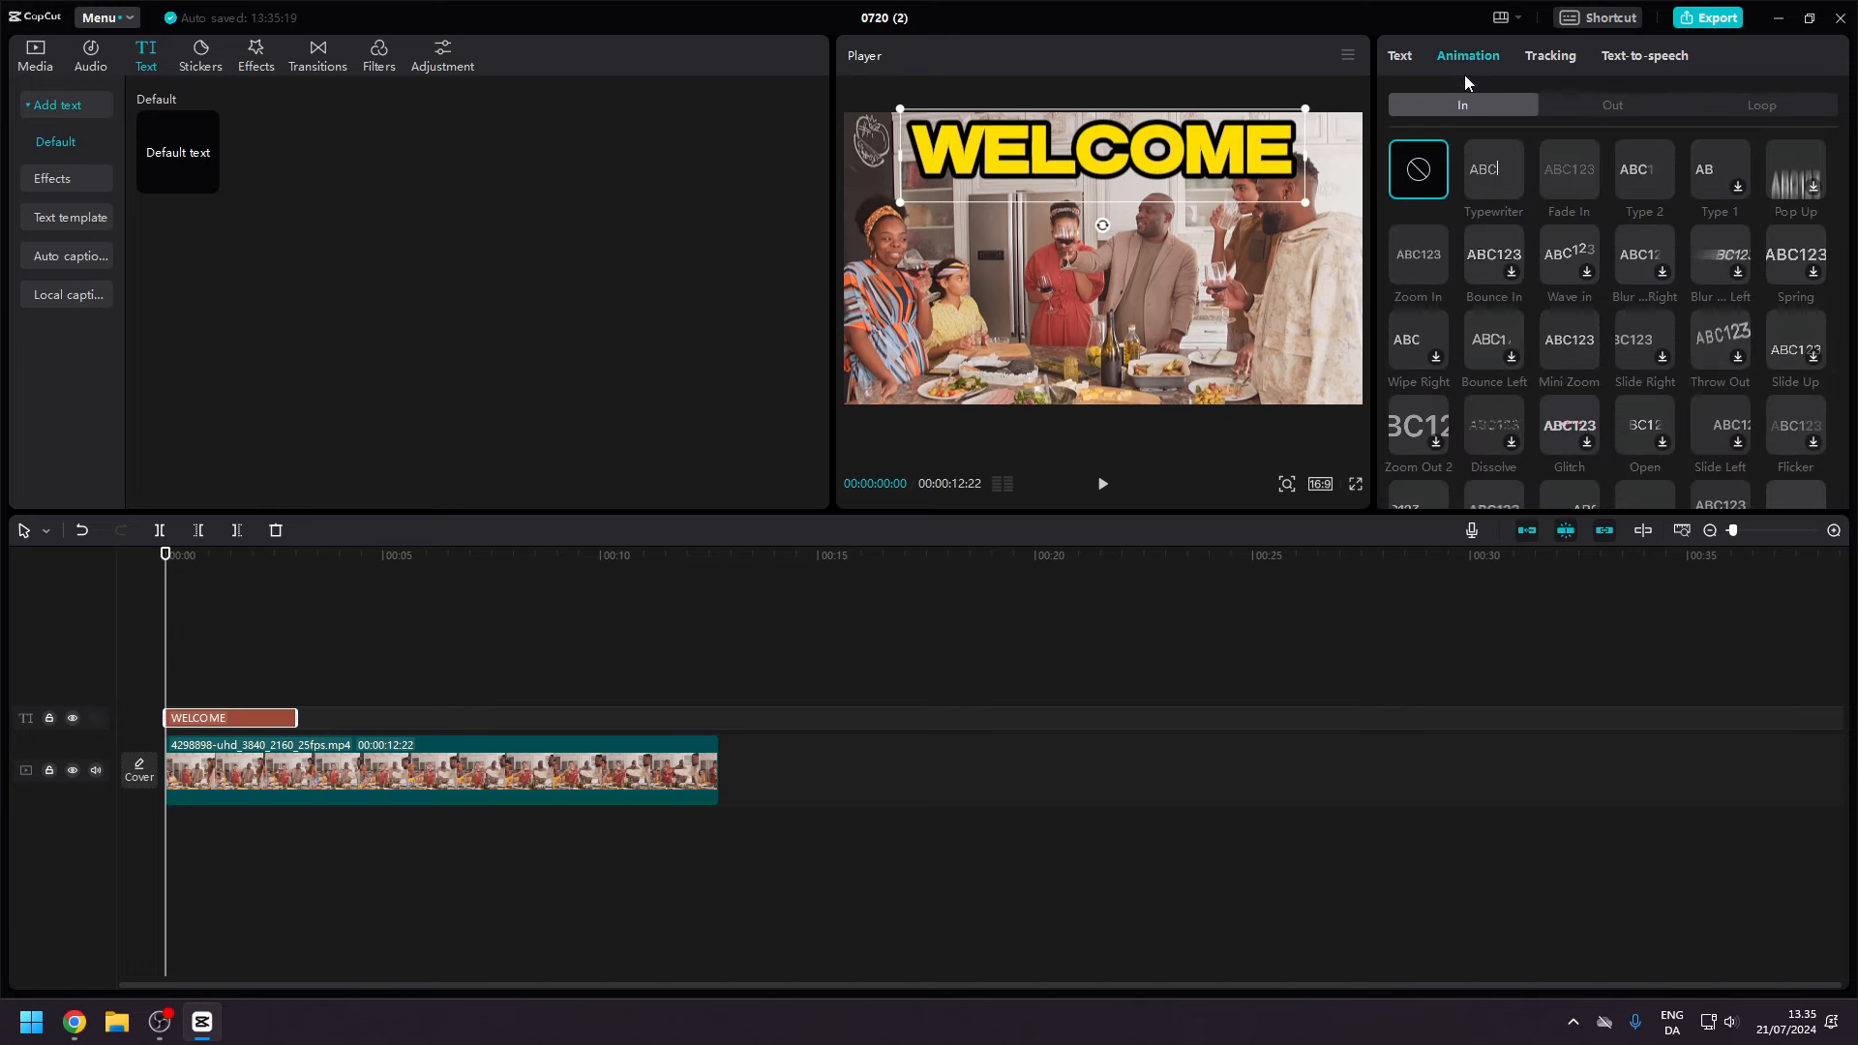
left_click(1486, 177)
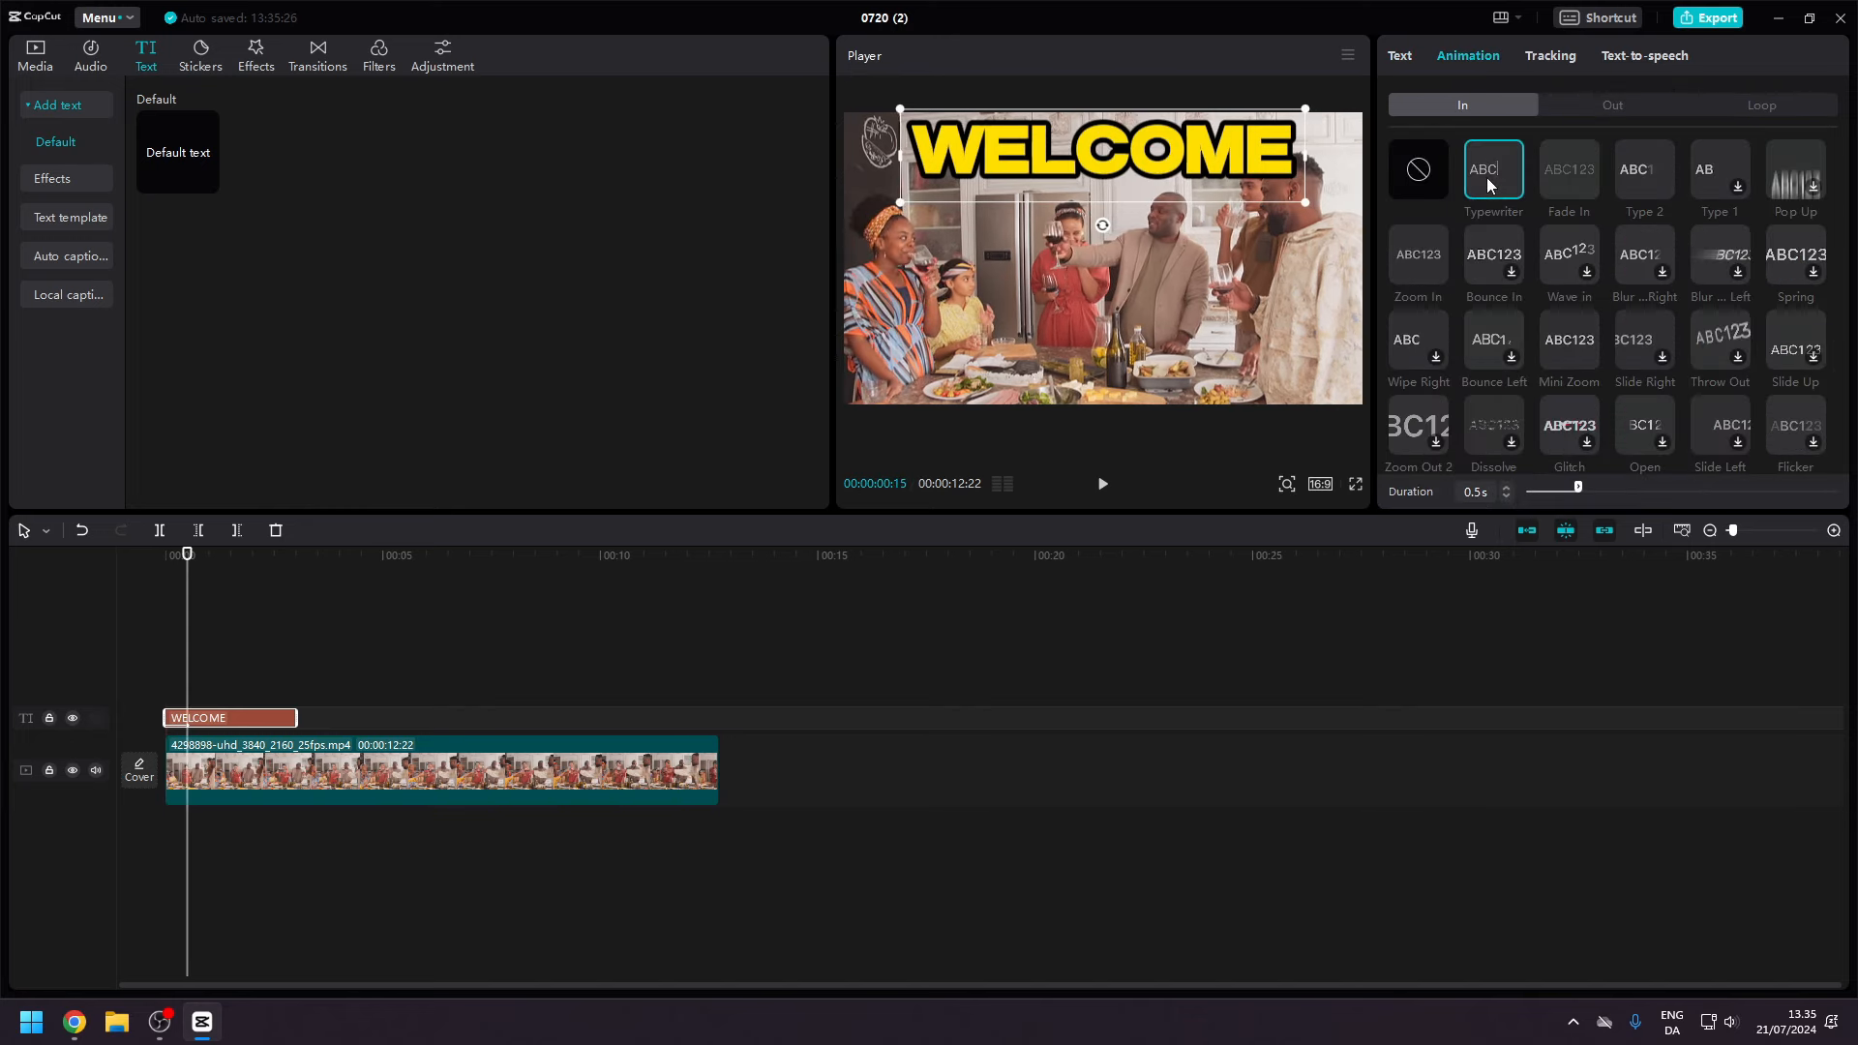
left_click(1567, 168)
left_click(1646, 170)
left_click(1695, 178)
left_click(1412, 250)
left_click_drag(1625, 485, 1667, 487)
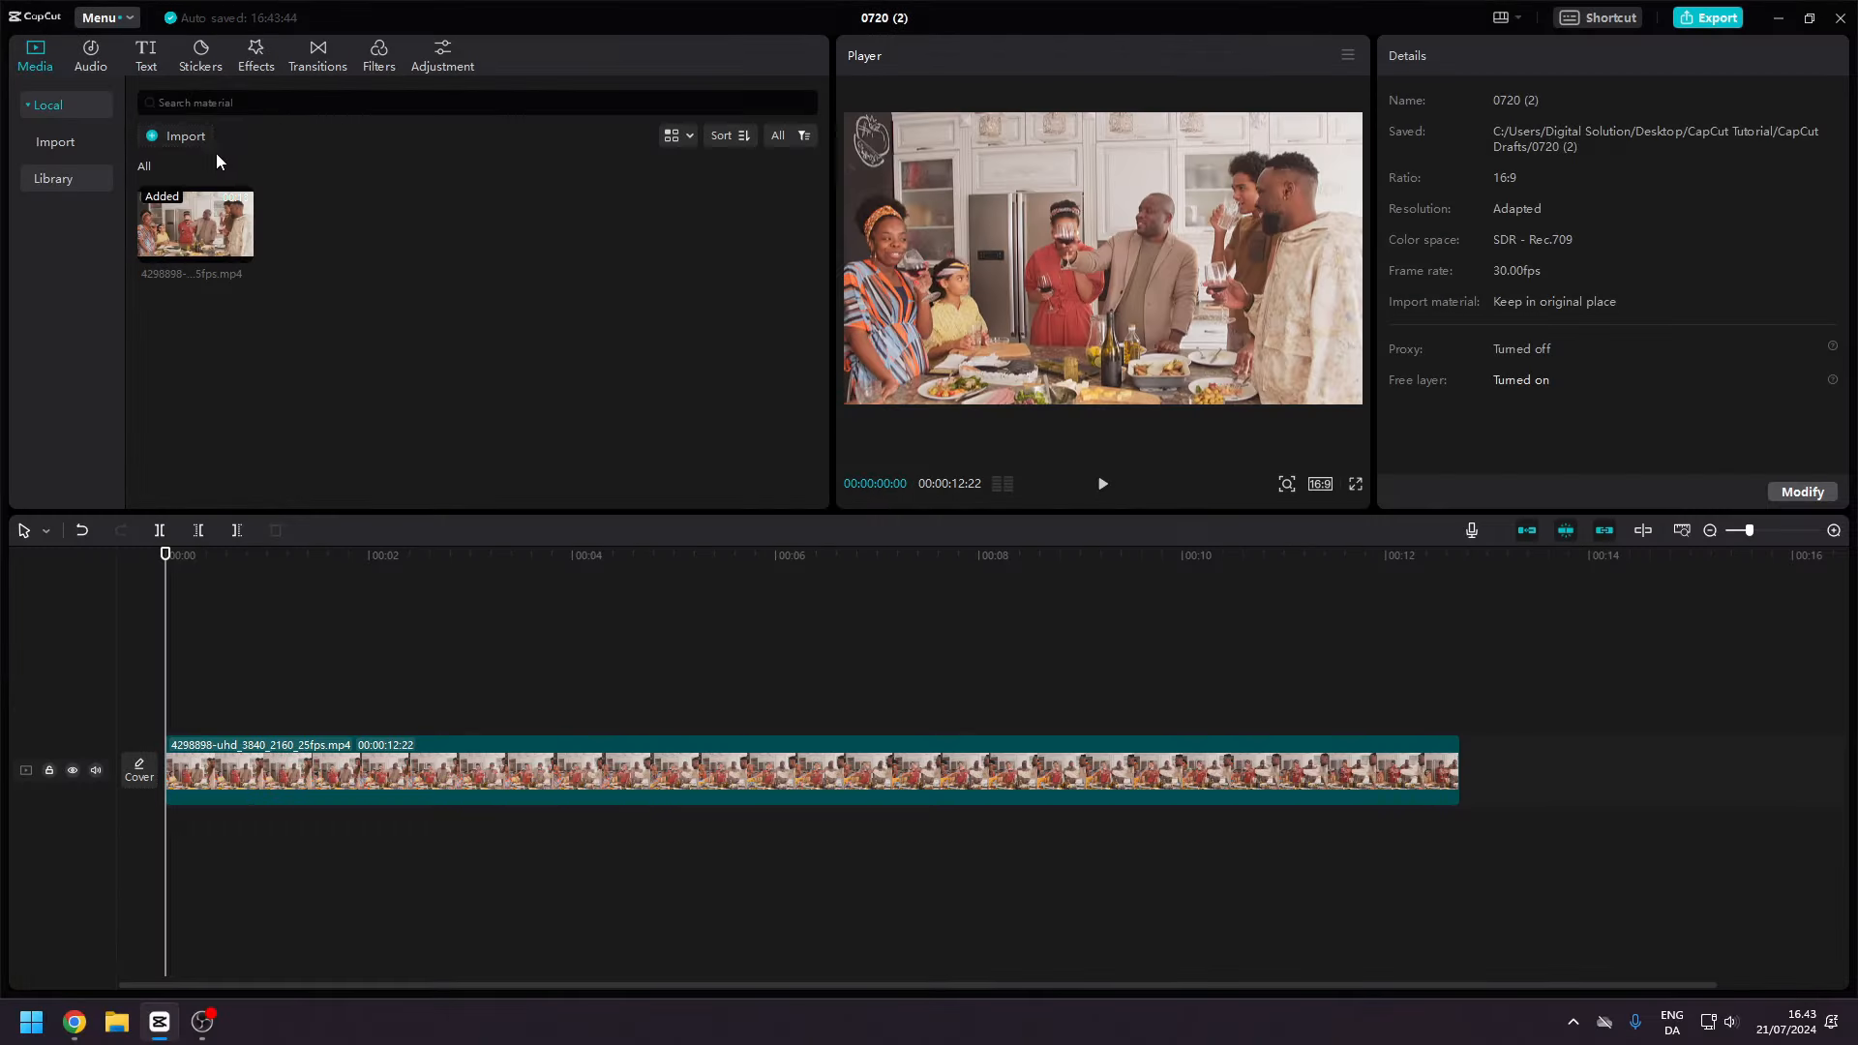
Import the utomp3.com Uplifting and Inspiring Background Music audio file and place it beneath the video at the timeline's start.
left_click(186, 136)
left_click(258, 319)
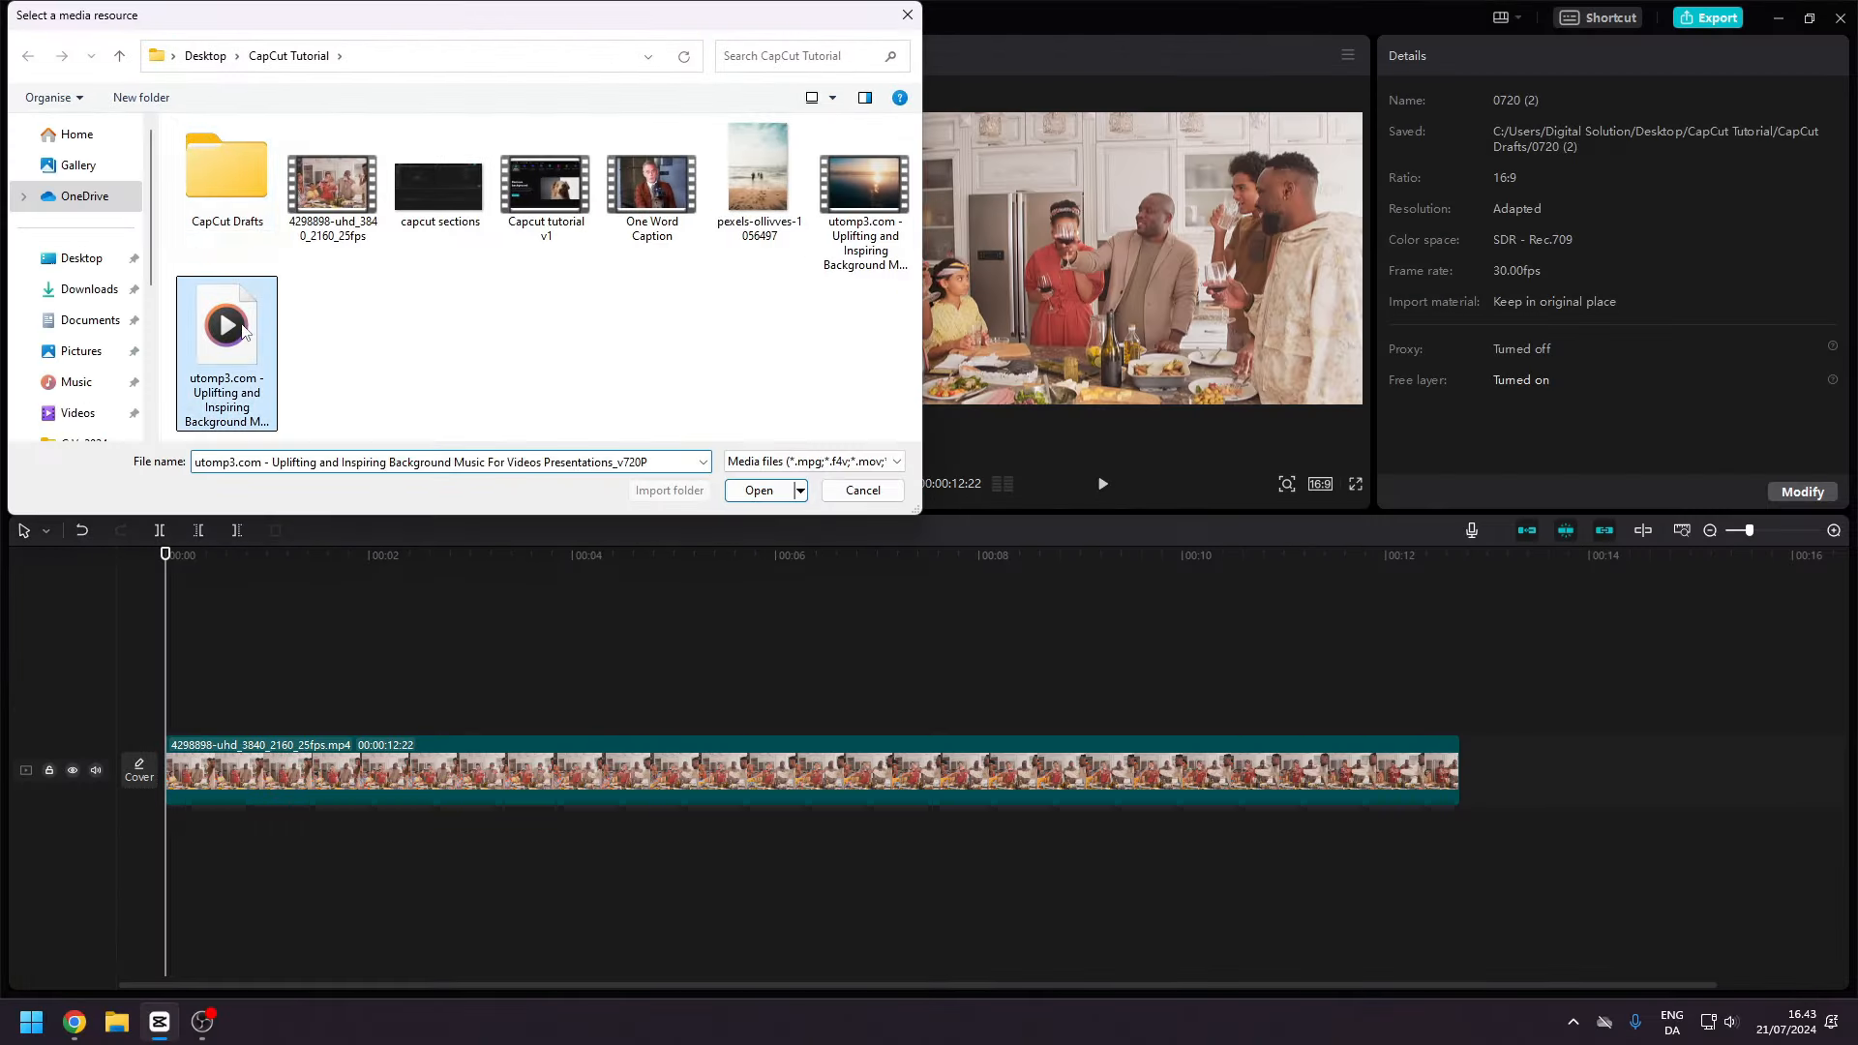
double_click(258, 320)
left_click_drag(326, 223, 151, 857)
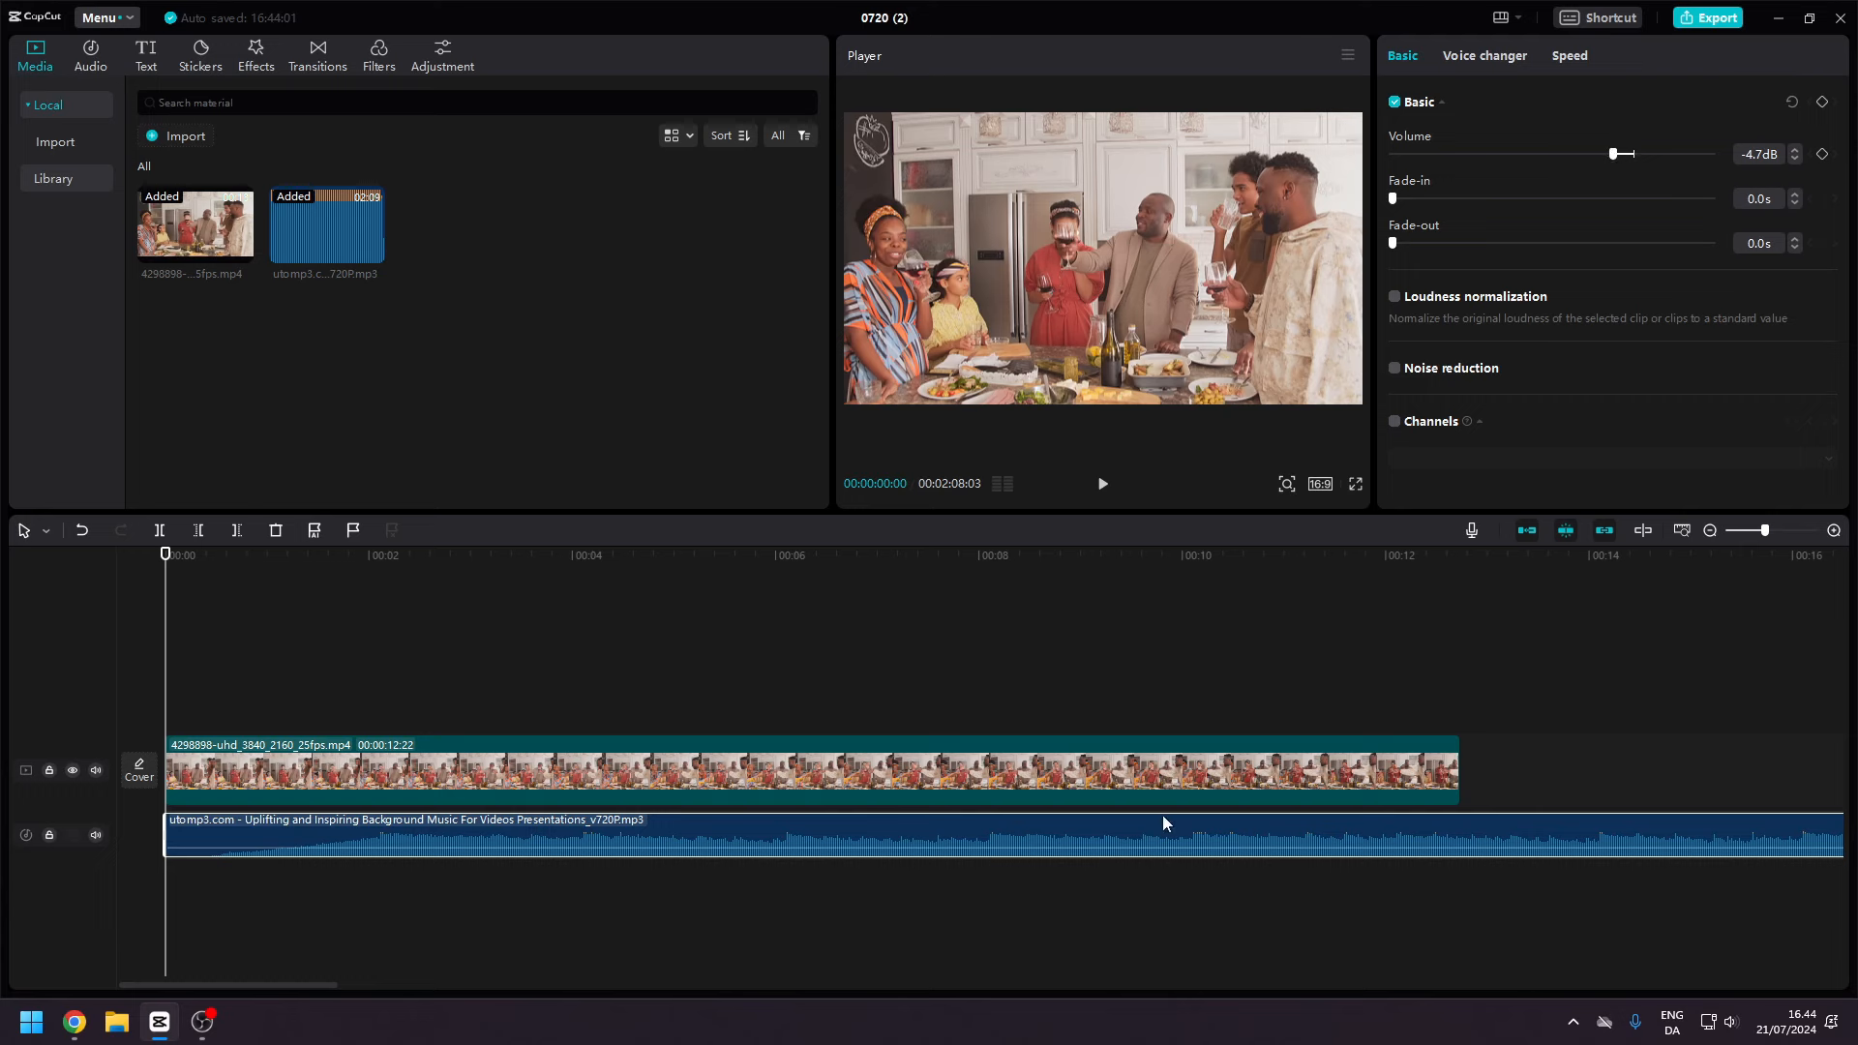
Try a volume of 9.6 dB on the music clip and bring it down to -0.2 dB.
left_click(1662, 154)
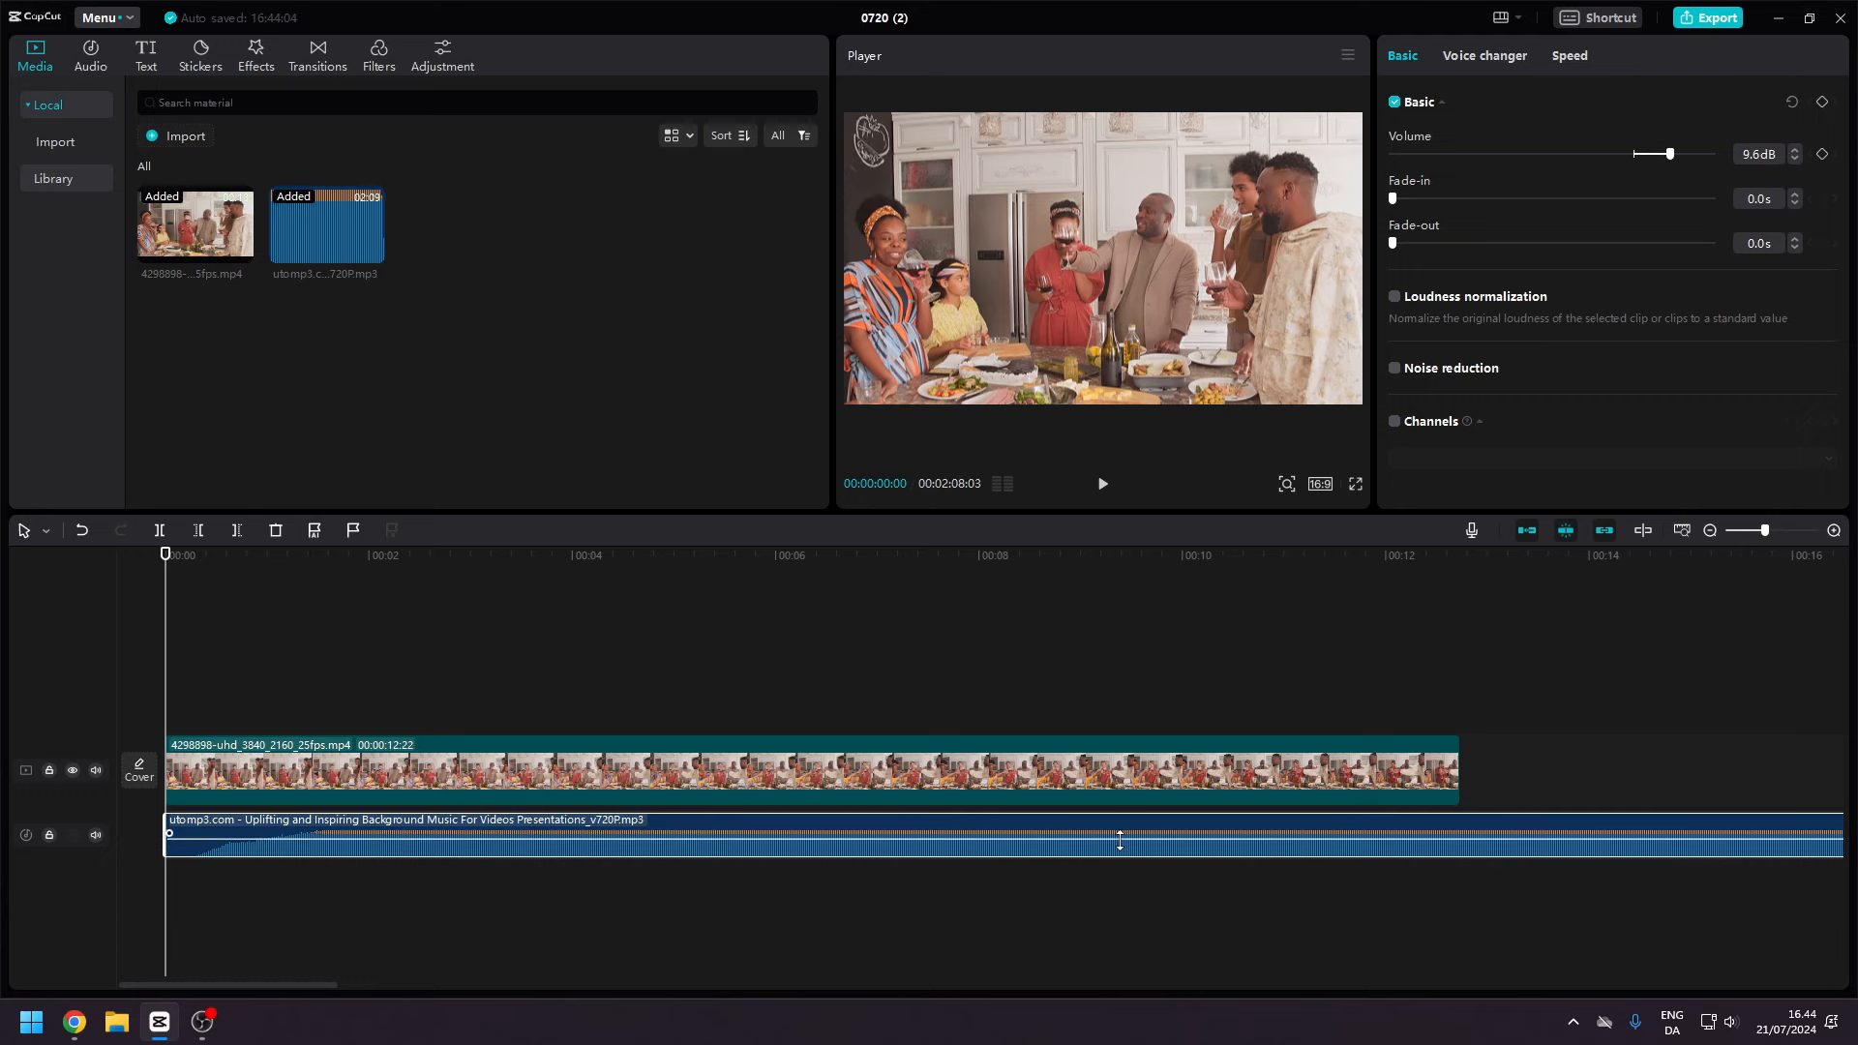
left_click_drag(1120, 840, 1122, 846)
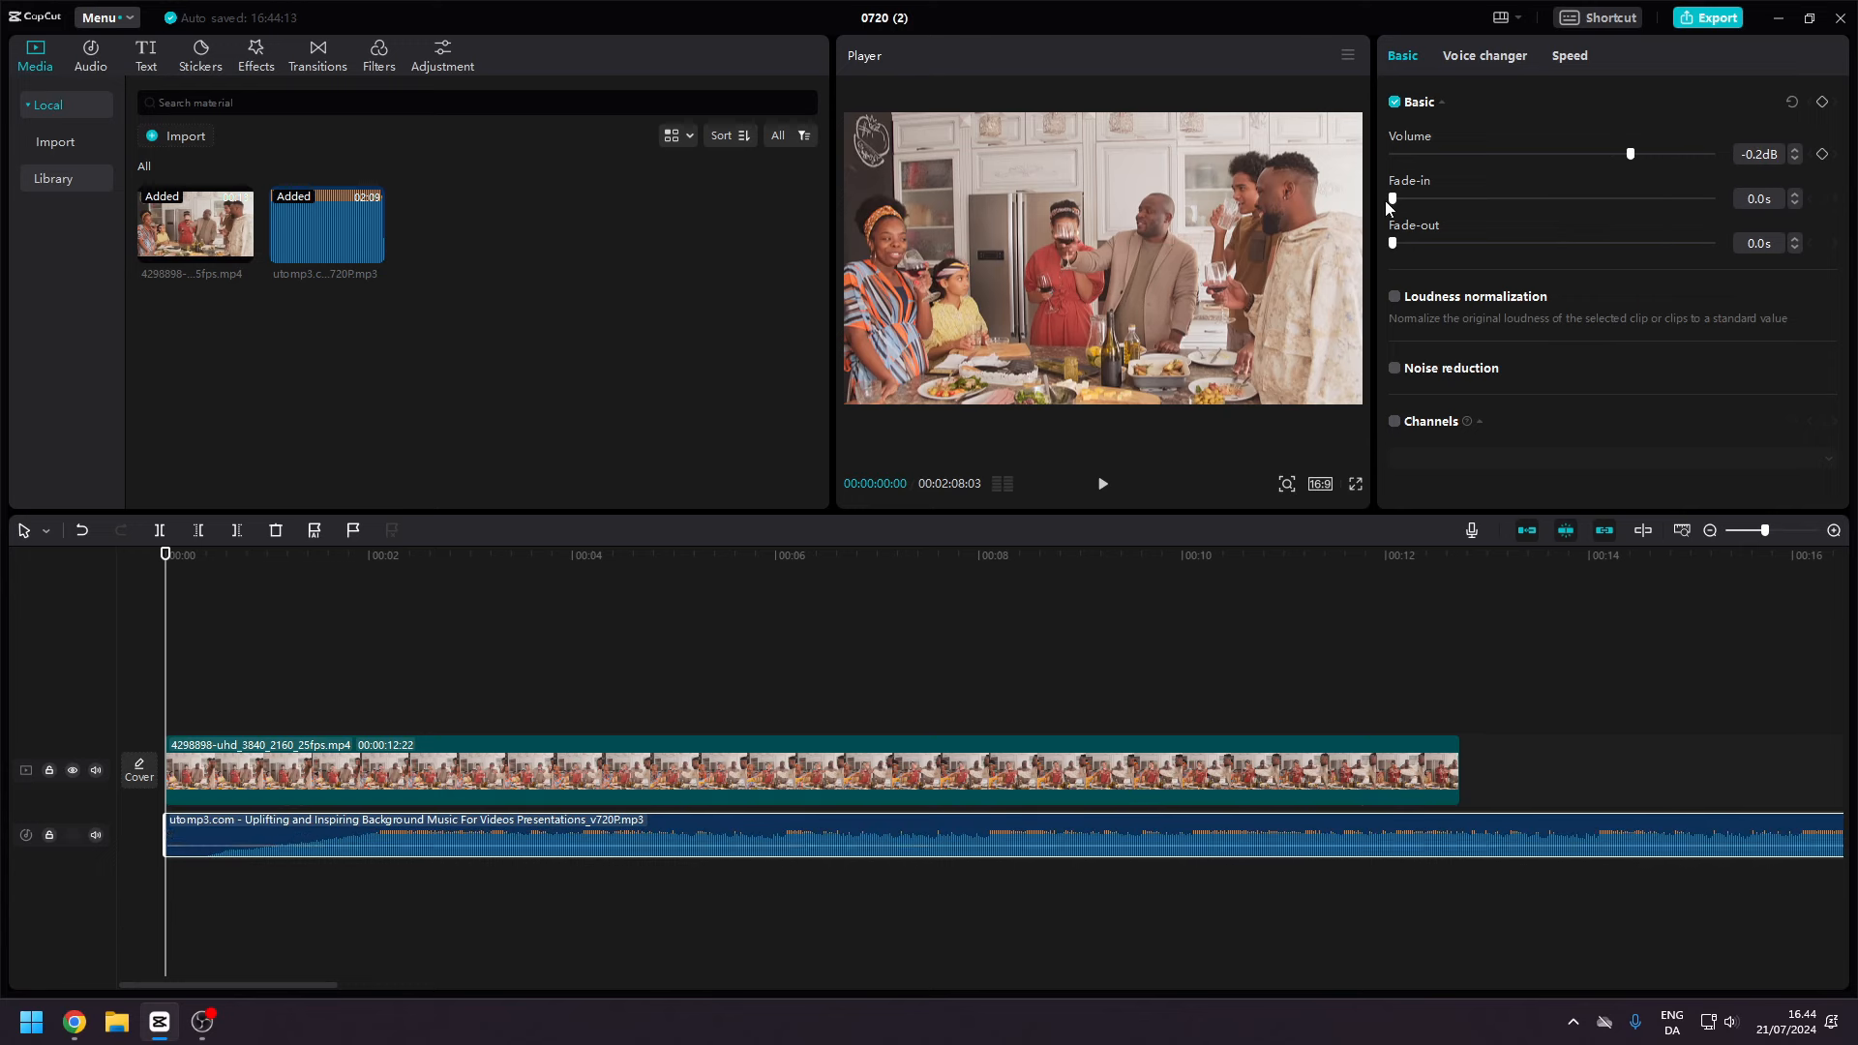
Try a 0.3 s fade-in and a 3.6 s fade-out on the music clip and reset both to 0.0 s.
mouse_move(1399, 200)
left_mouse_down()
mouse_move(1517, 202)
mouse_move(1426, 200)
left_mouse_up()
mouse_move(1419, 205)
left_mouse_down()
mouse_move(1541, 207)
mouse_move(1402, 209)
left_mouse_up()
left_click(1680, 531)
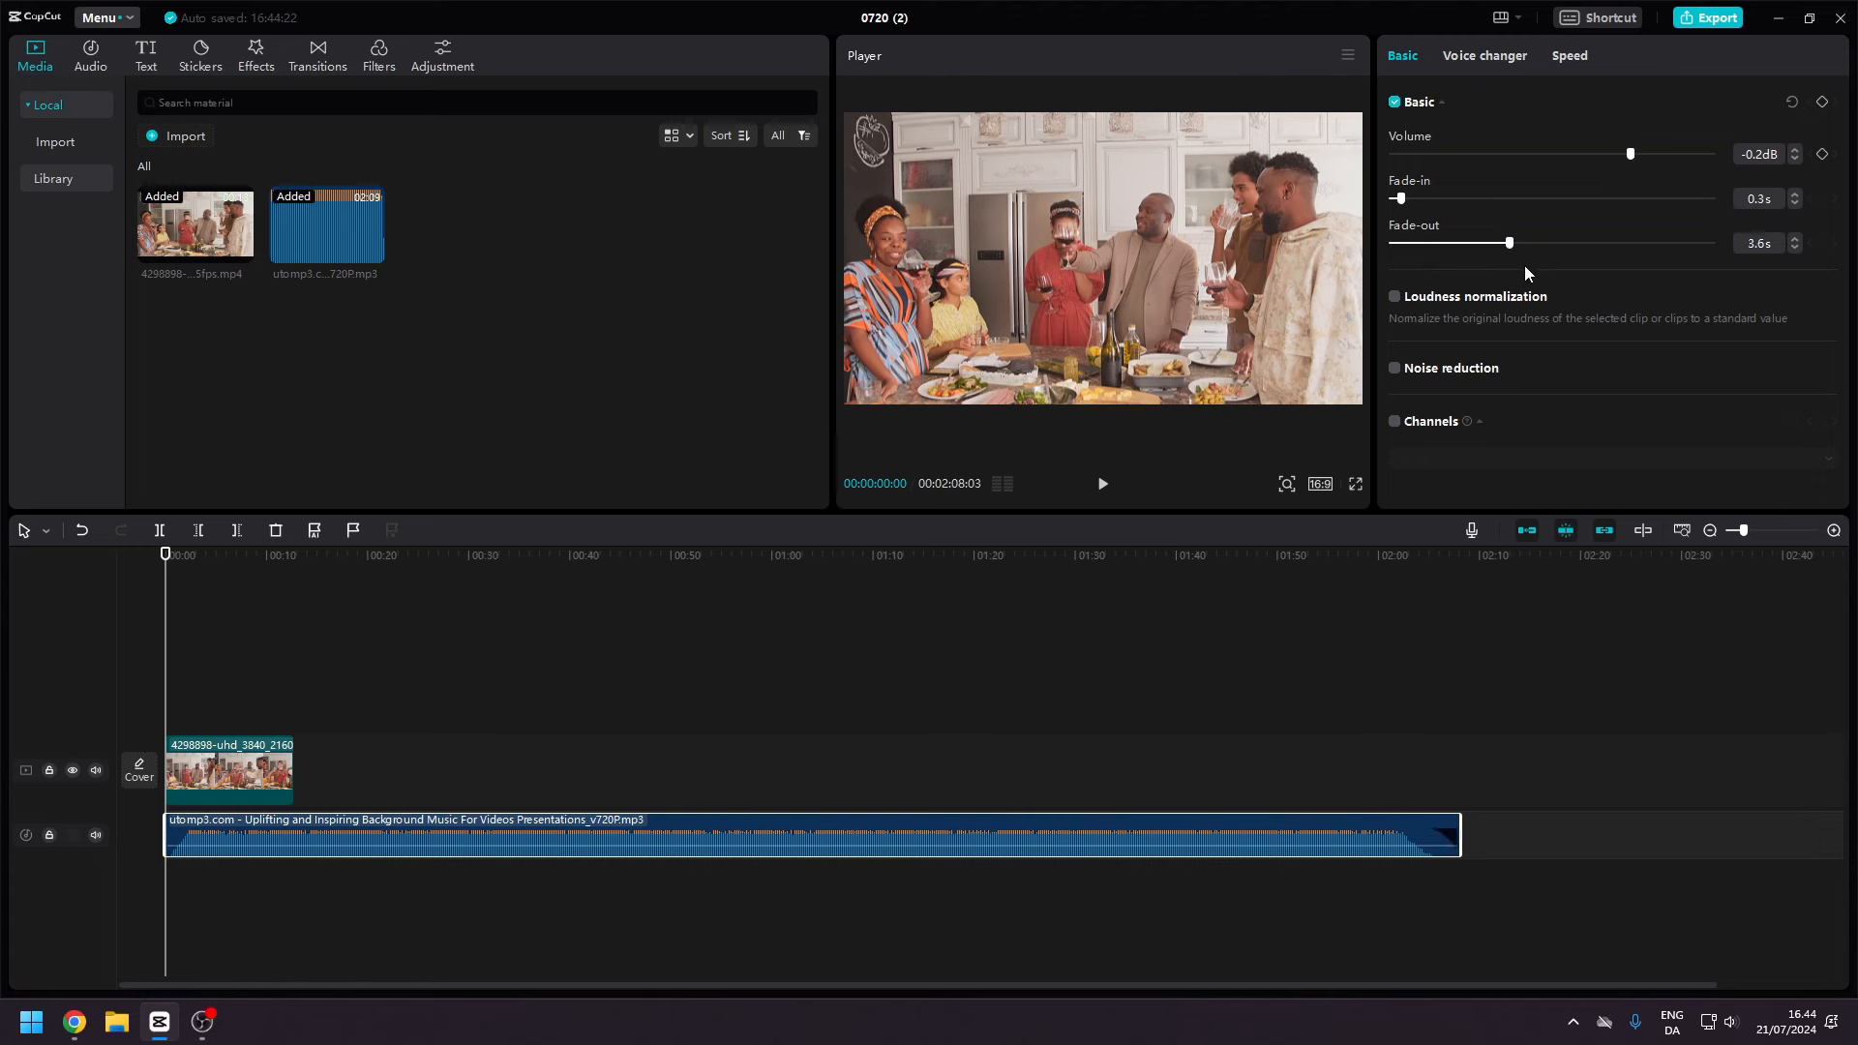
left_click_drag(1711, 243, 1392, 243)
Set a 5.0 s fade-in at the start of the music clip and play back the result.
scroll(191, 863, "up", 5)
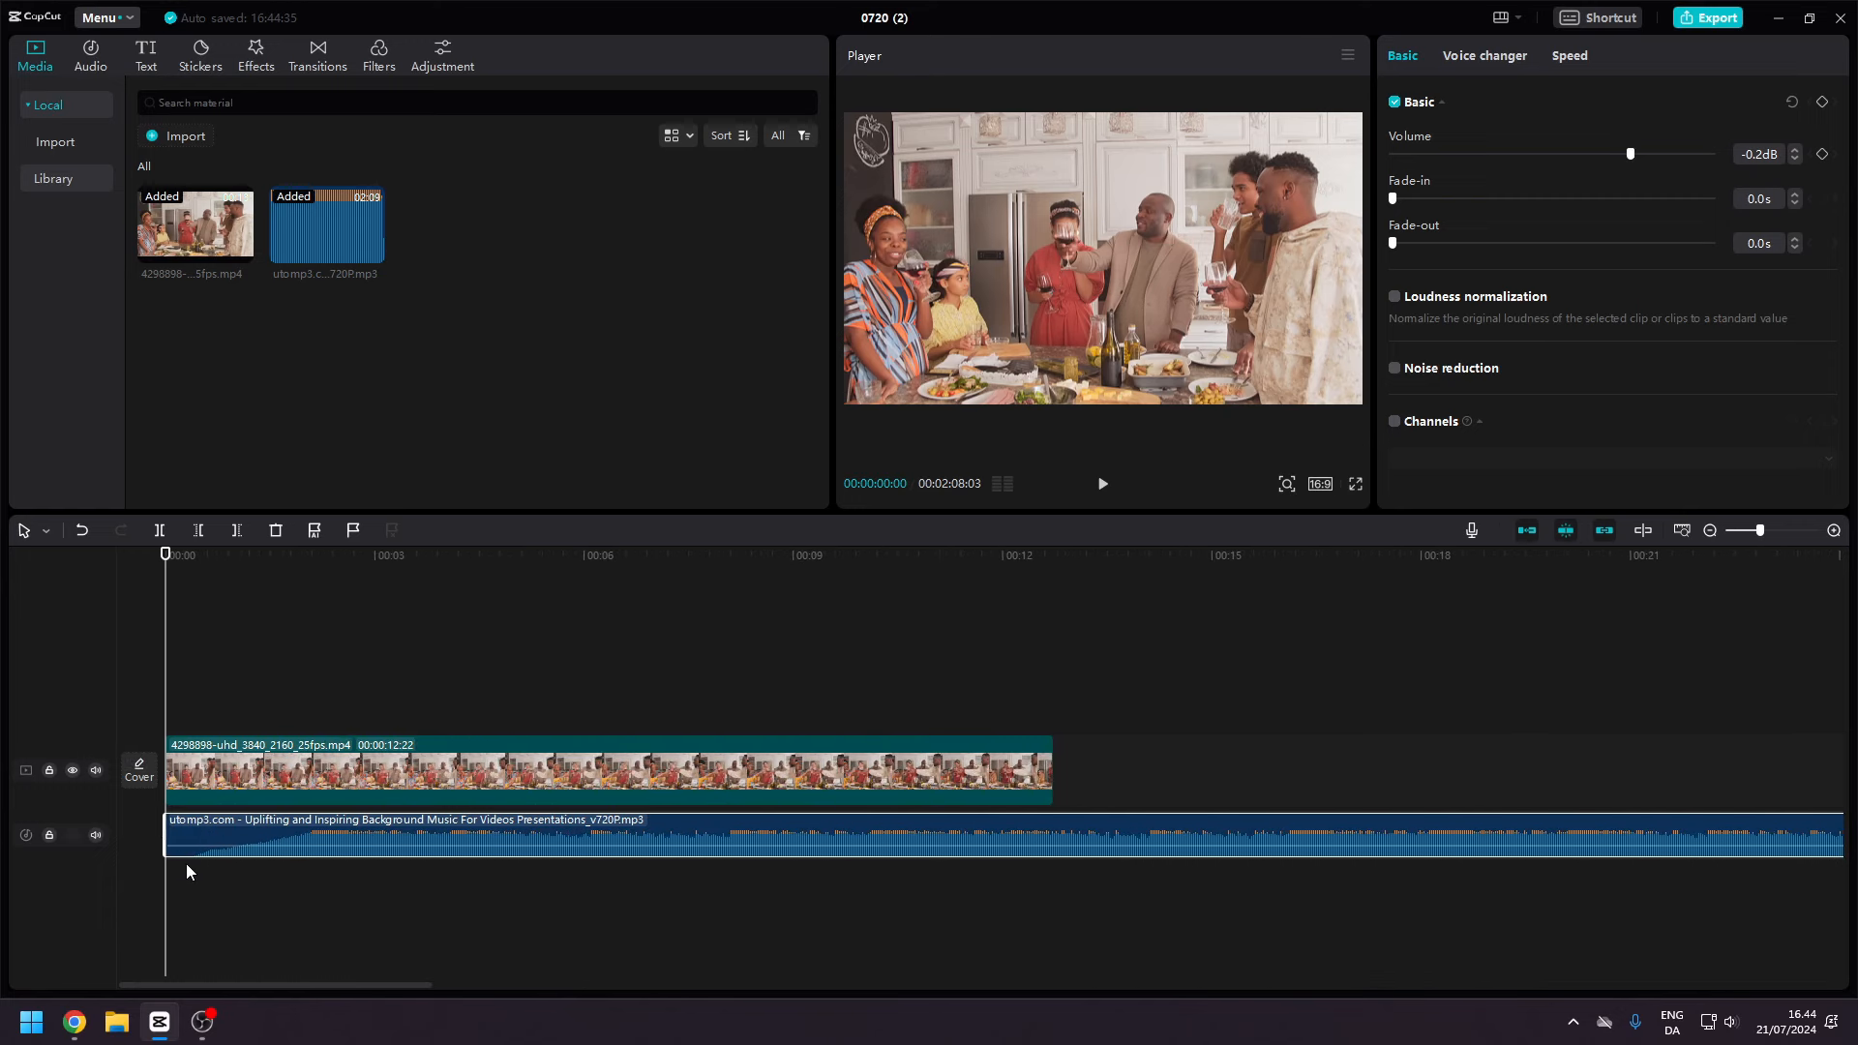
left_click(187, 870)
left_click(194, 836)
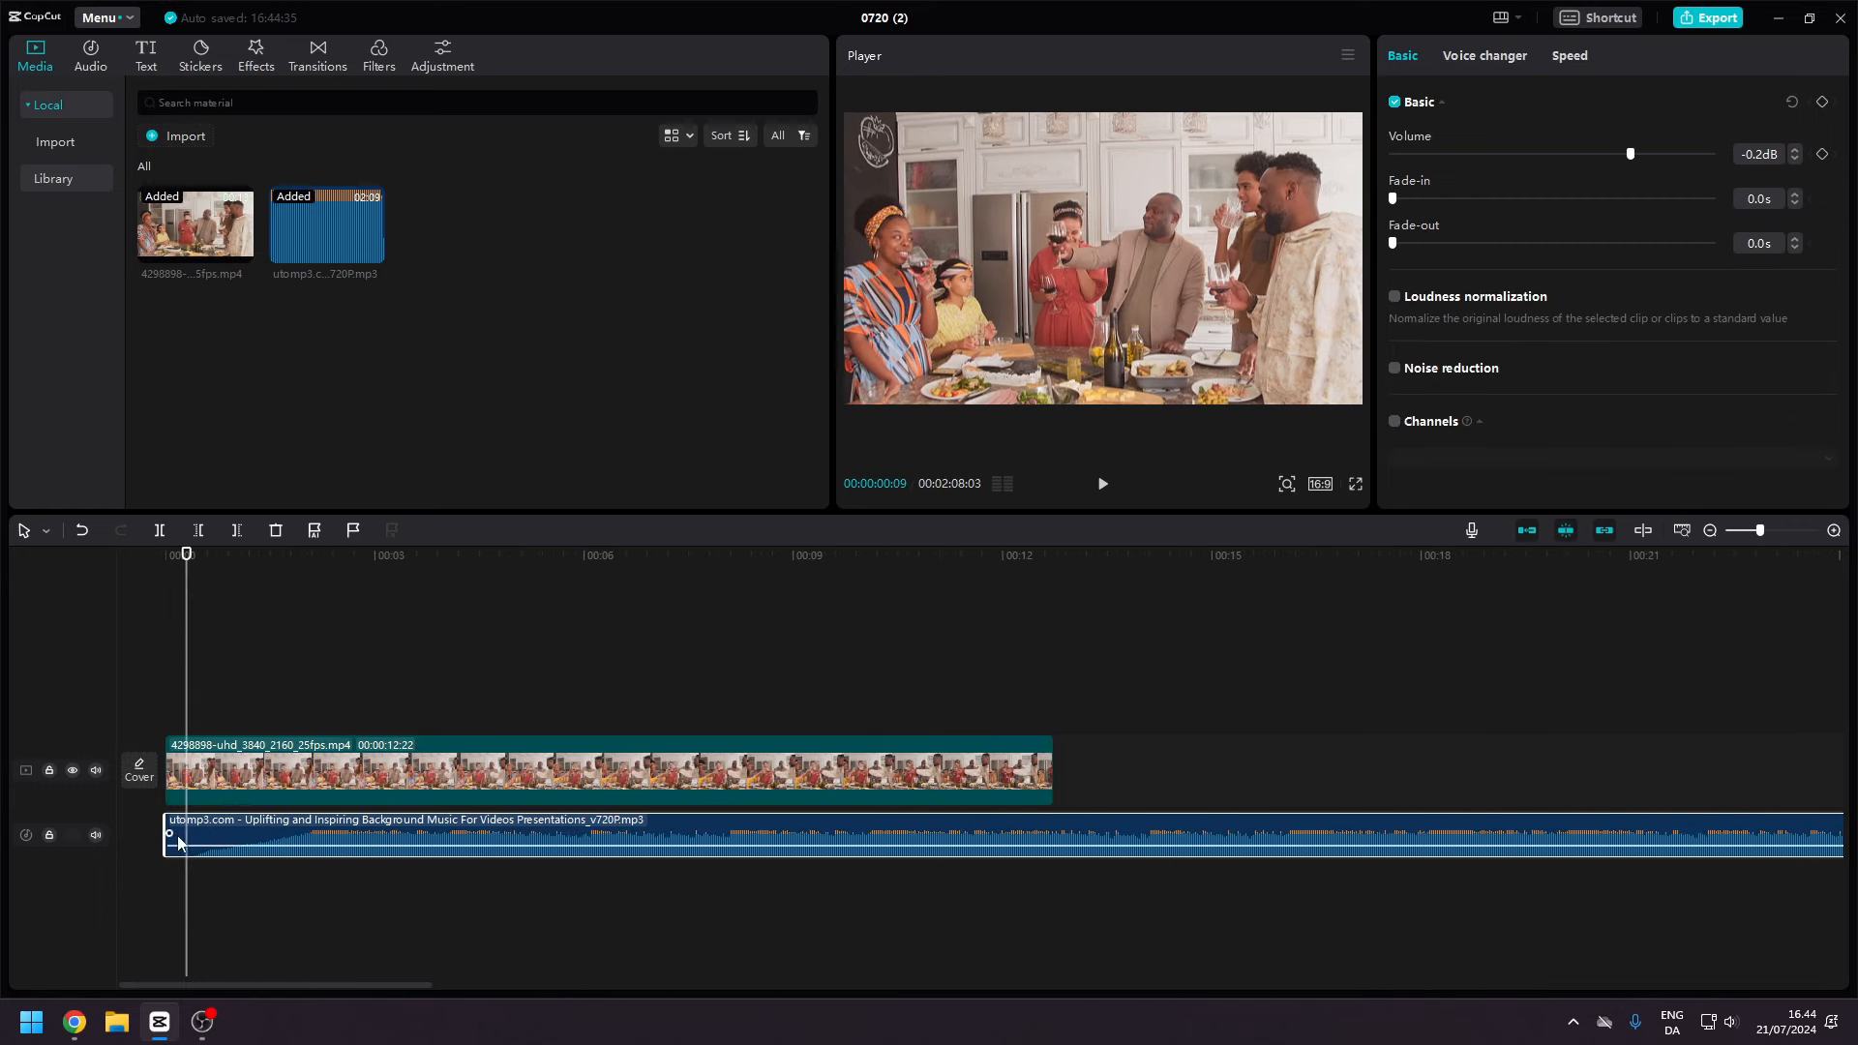
left_click_drag(170, 834, 520, 875)
key("space")
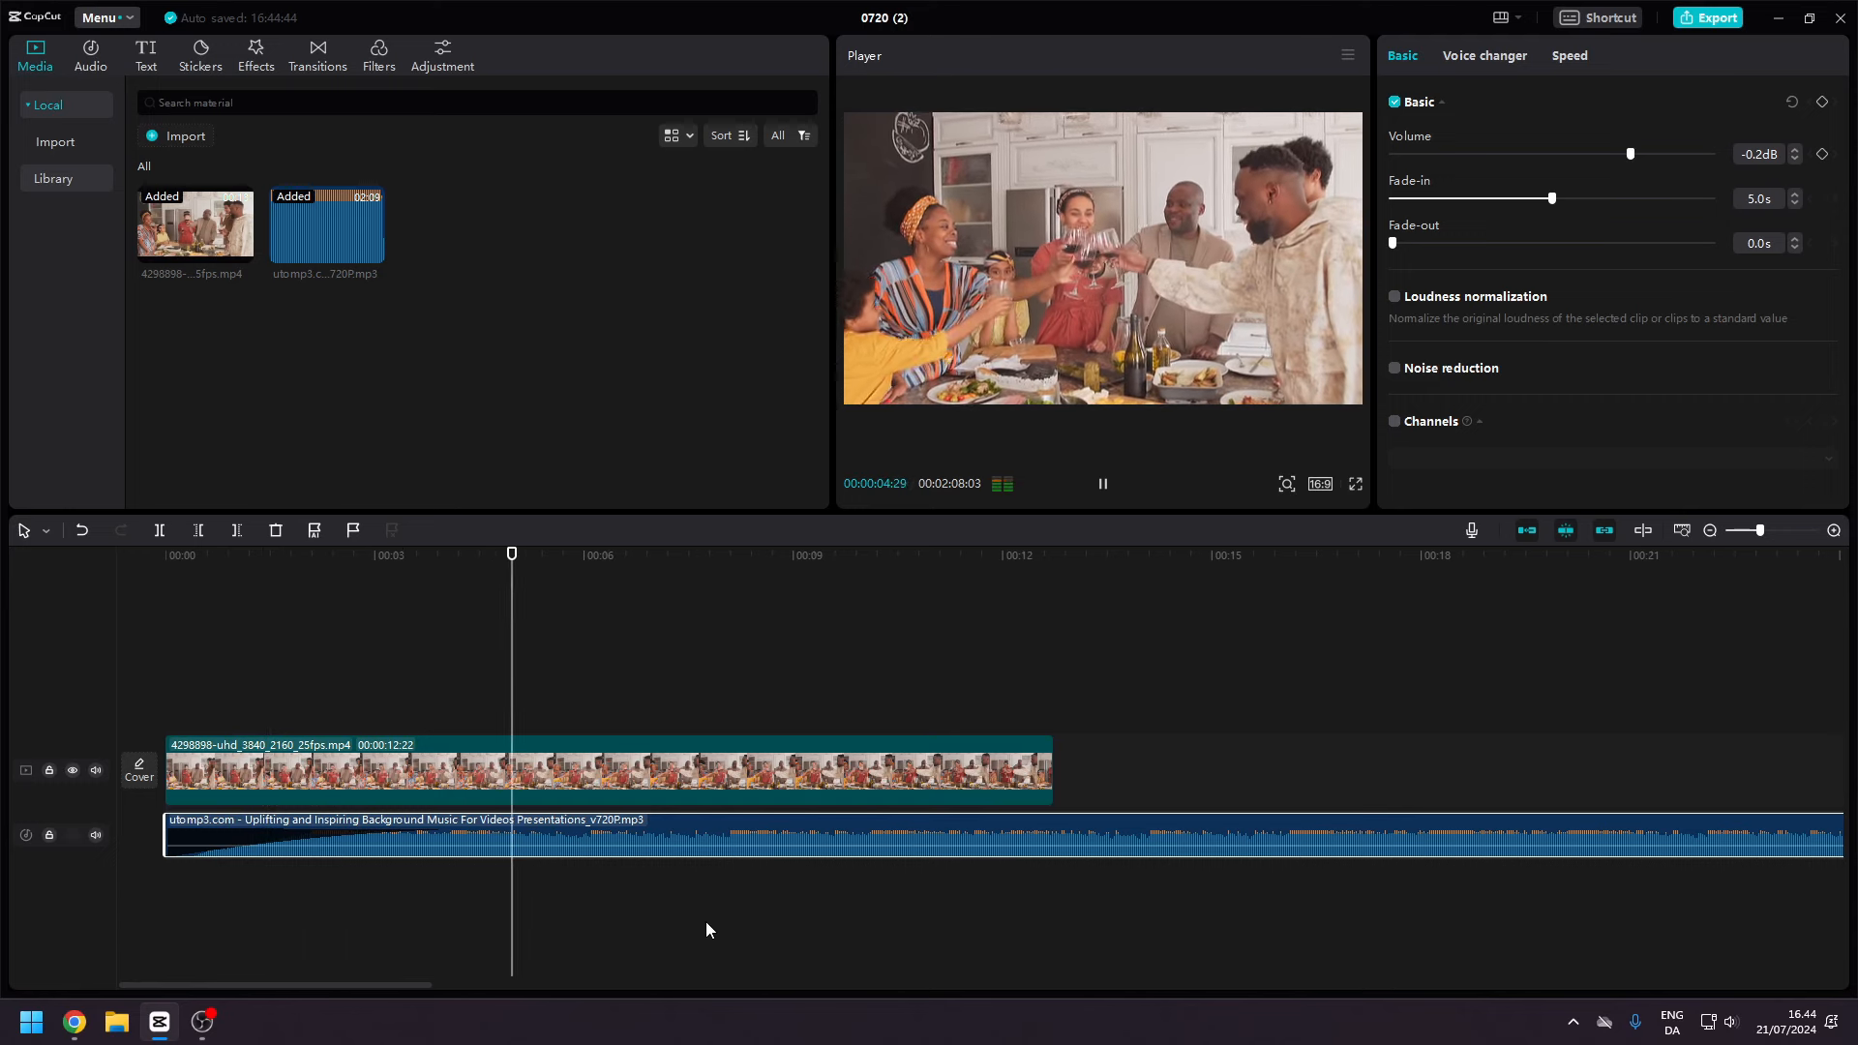
key("space")
Trim the end of the music clip to match the end of the video clip.
left_click(1684, 531)
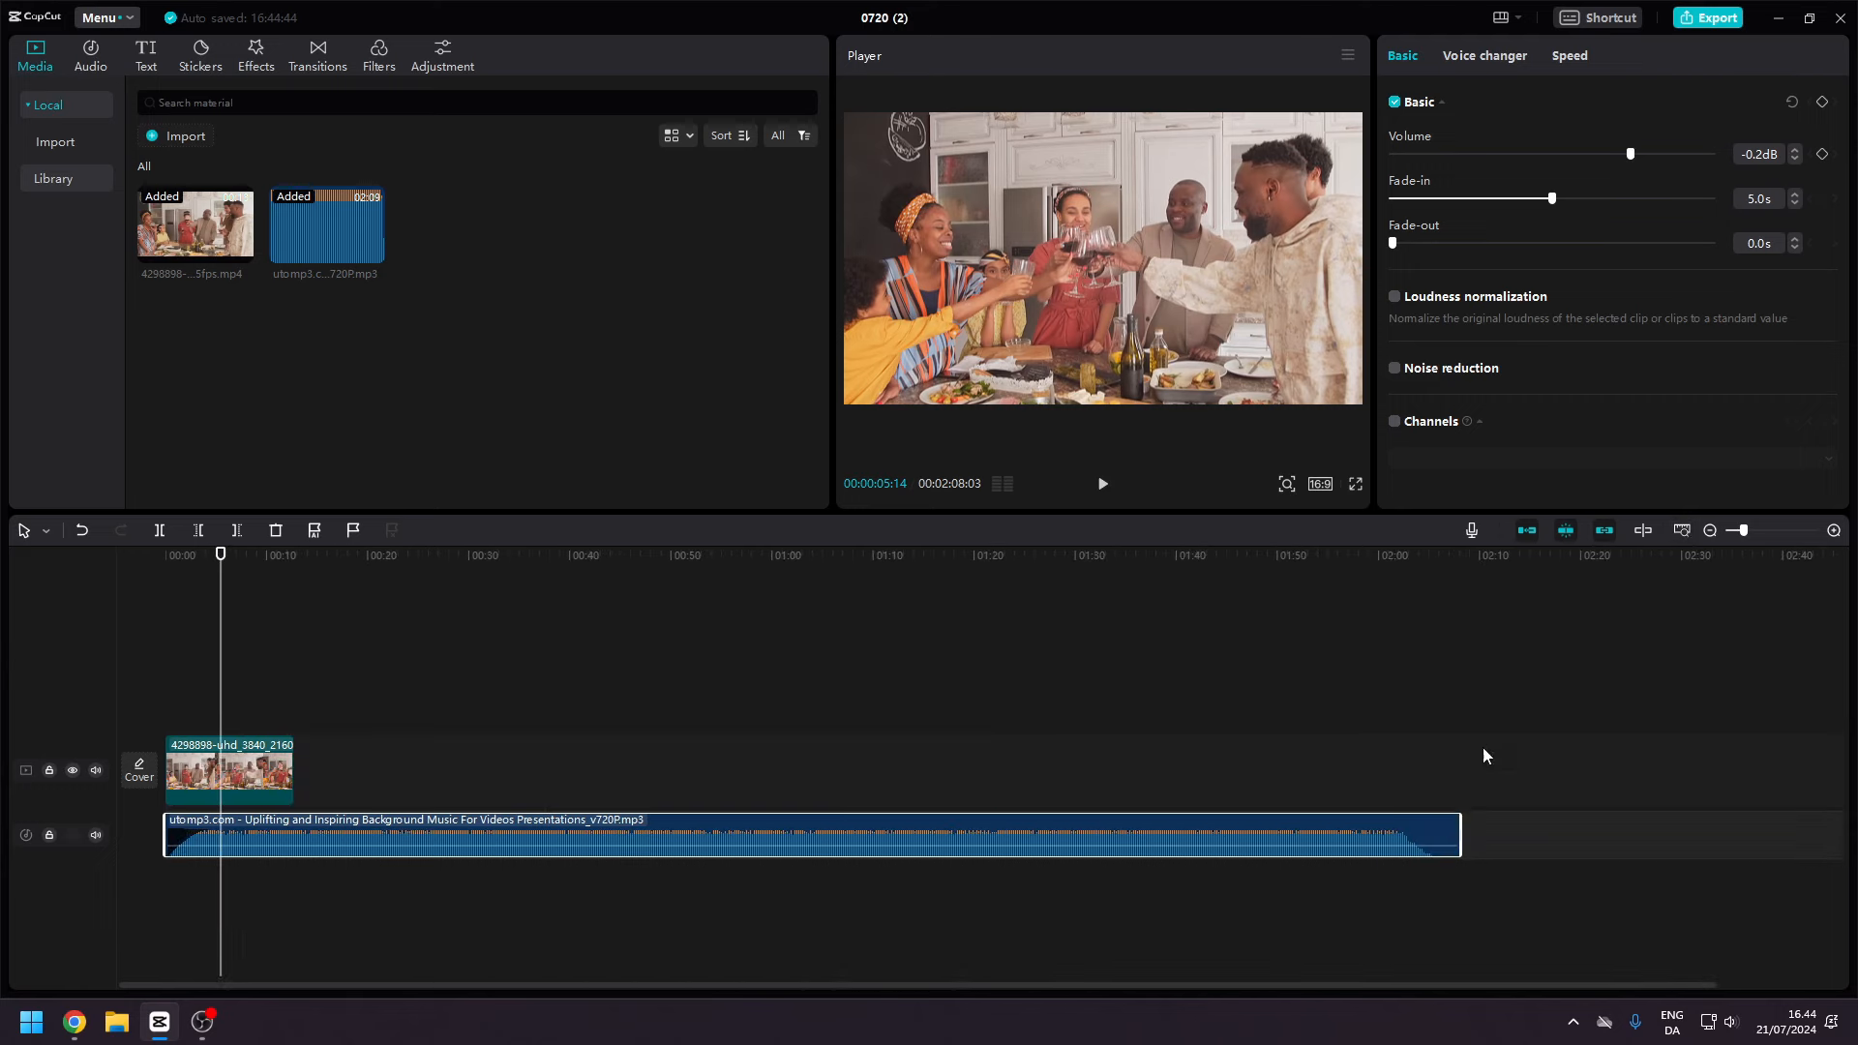
left_click_drag(1463, 829, 294, 829)
scroll(505, 876, "up", 8)
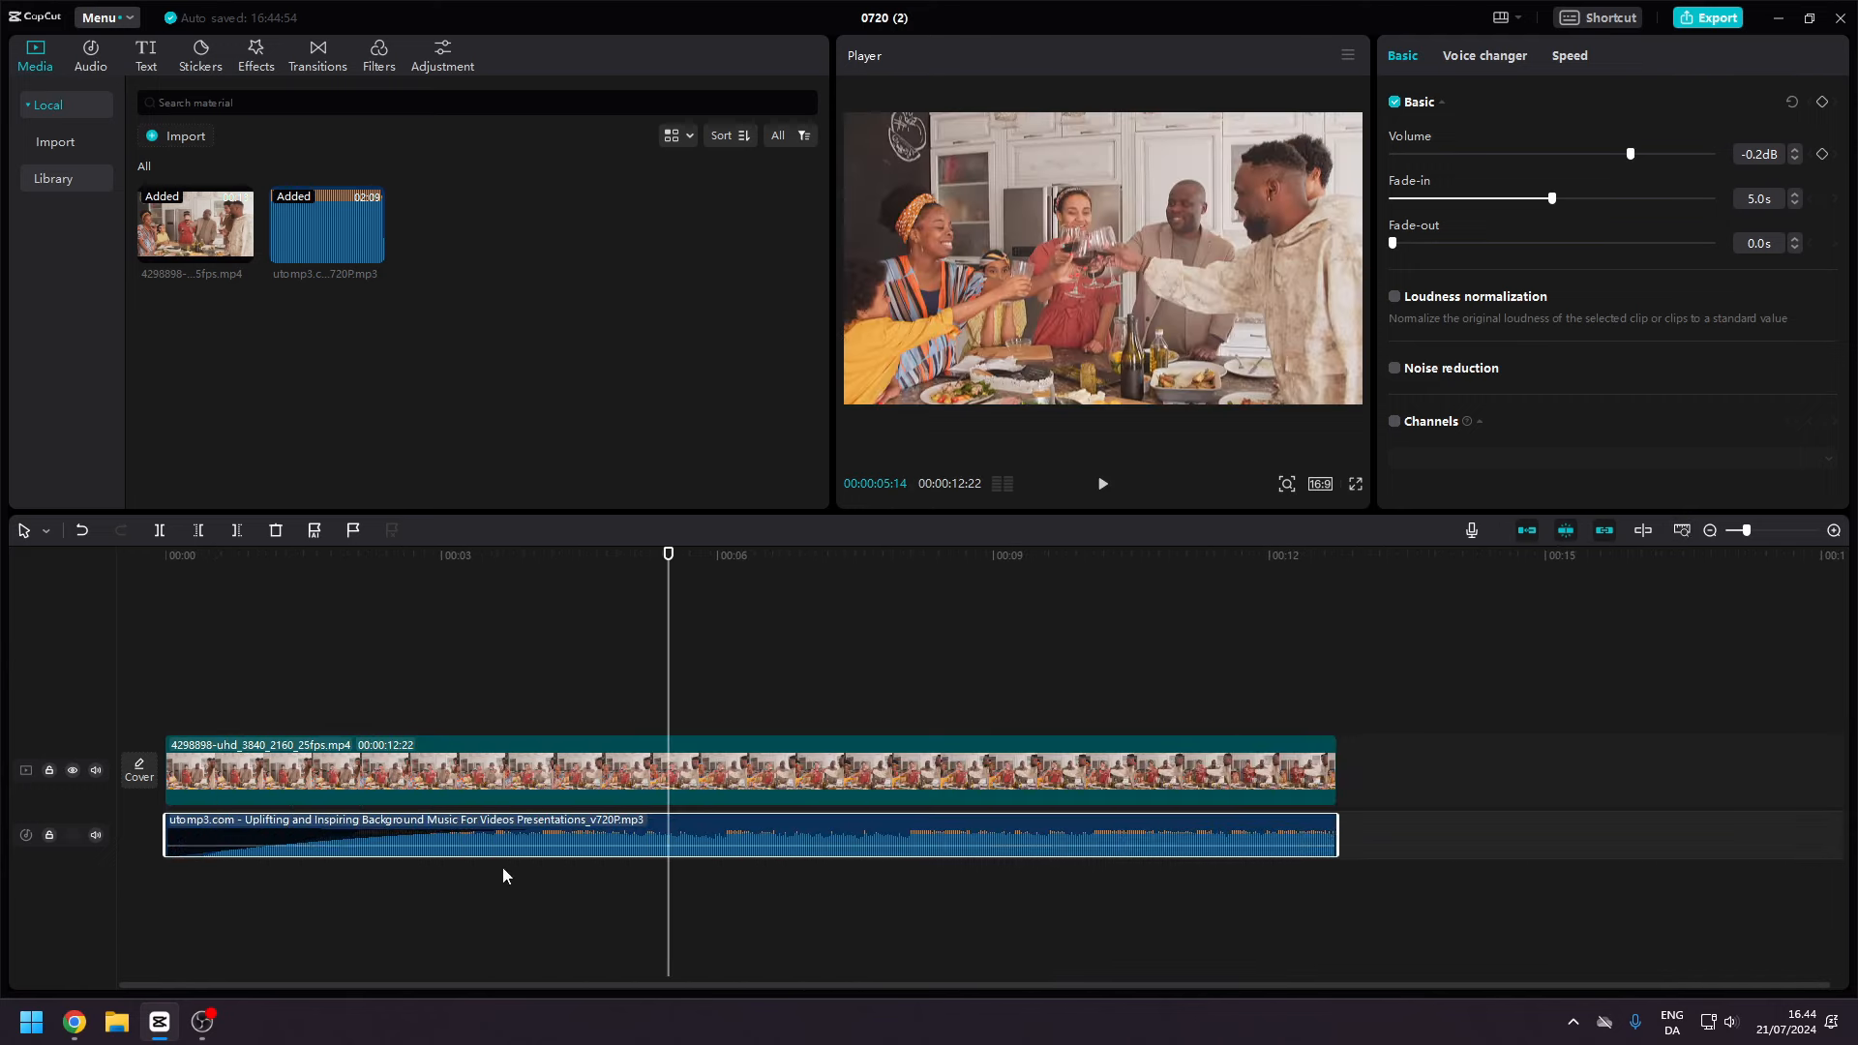
Add a 1.3 s fade-out to the end of the music clip and play back the ending.
scroll(1370, 829, "up", 2)
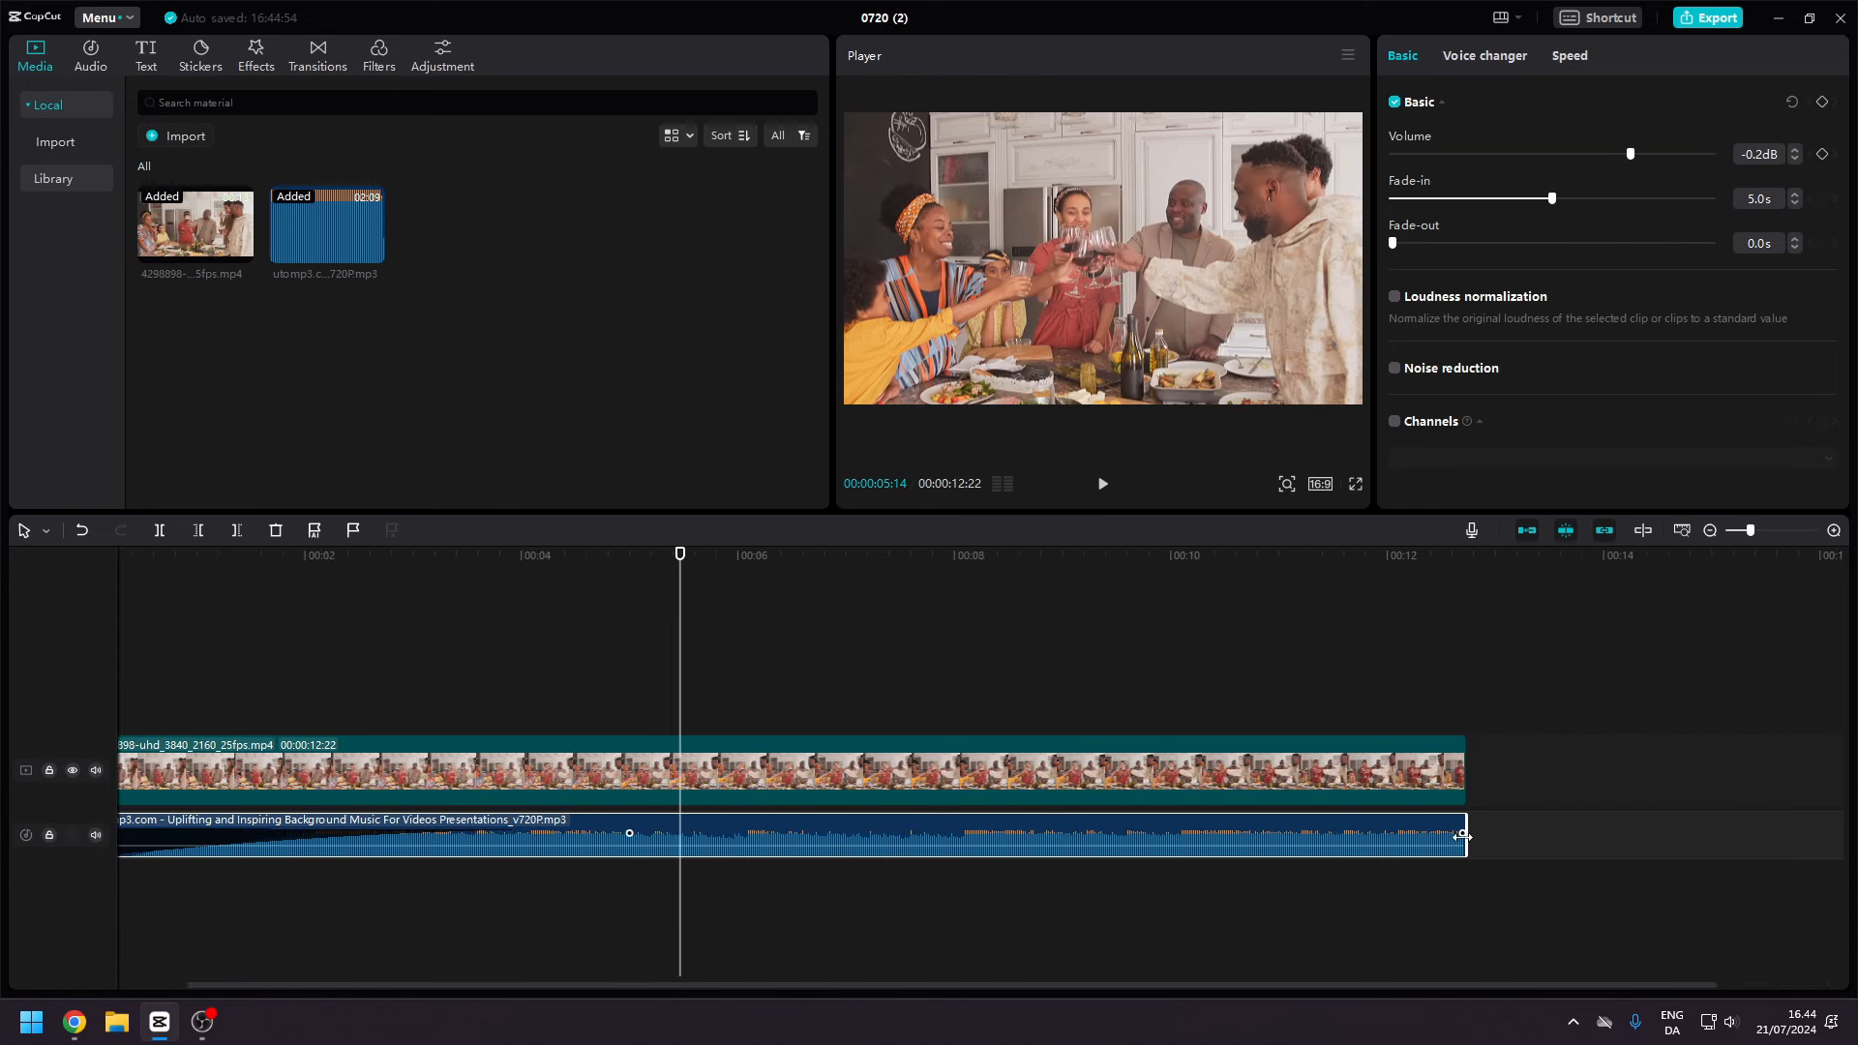
left_click_drag(1462, 834, 1310, 853)
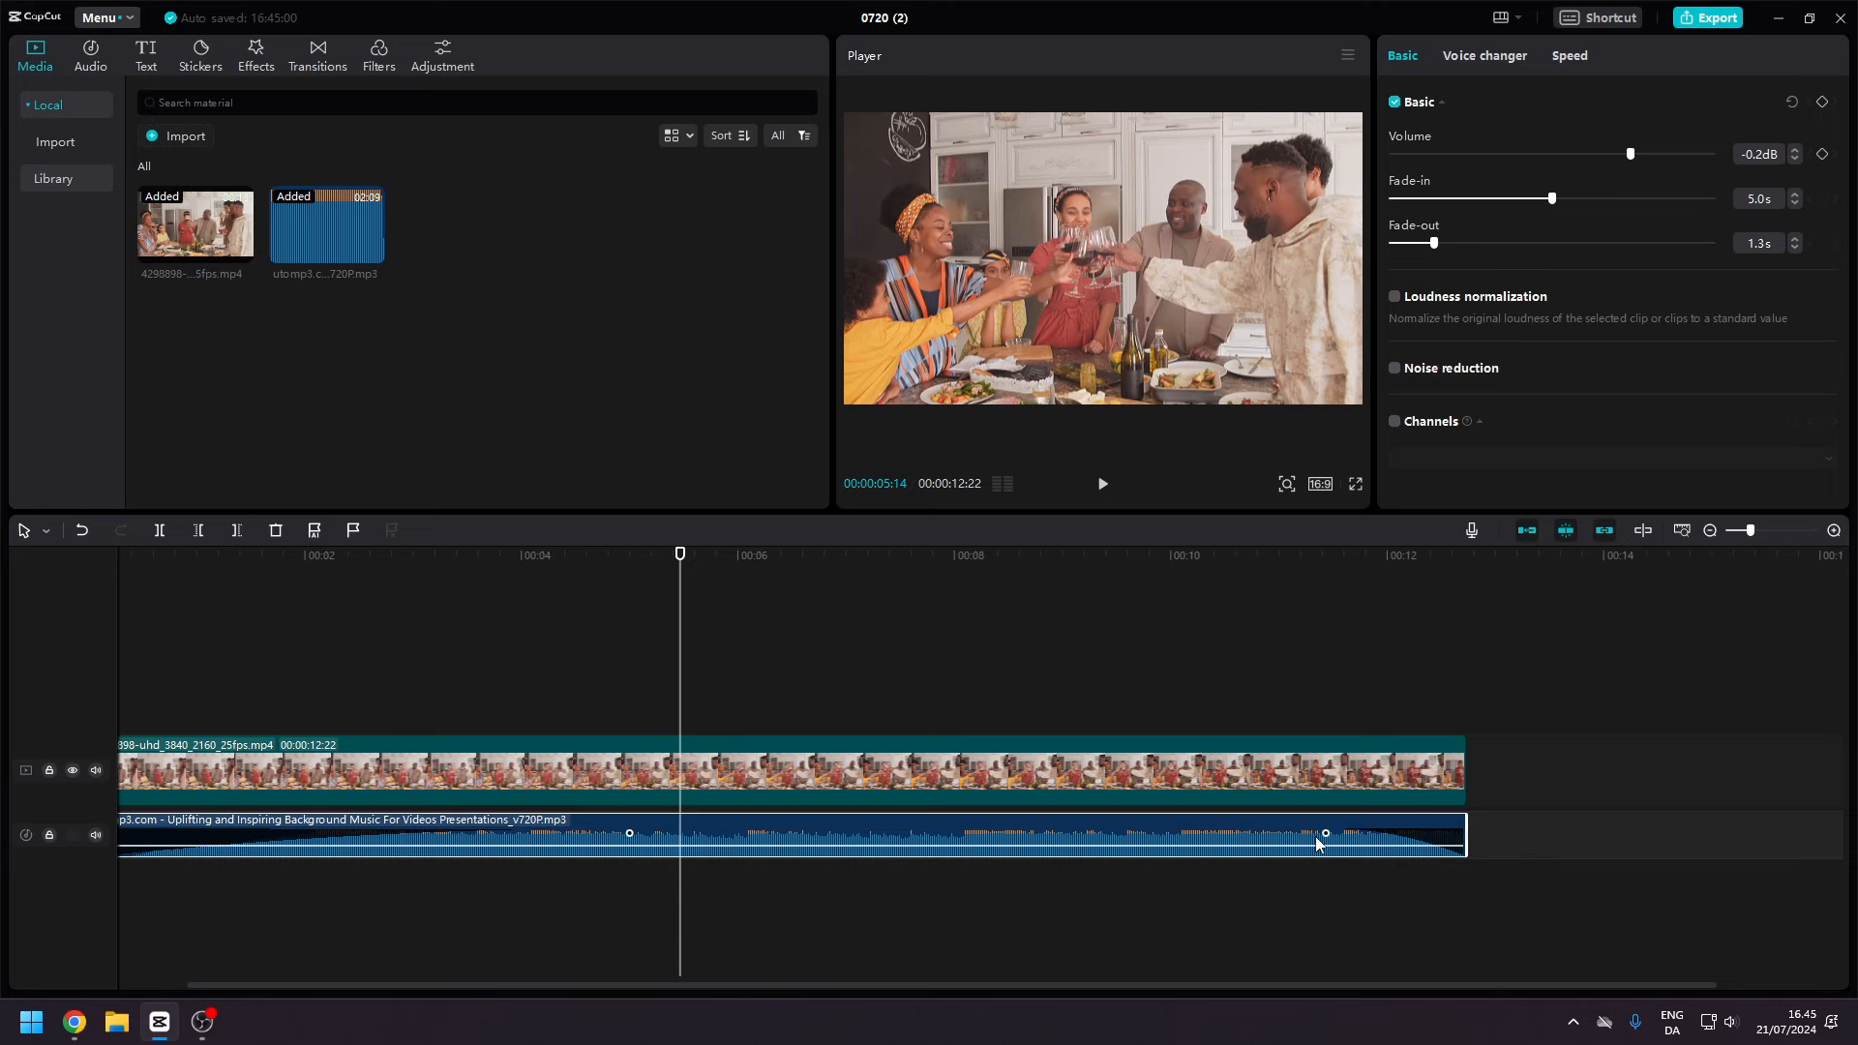
left_click(1249, 581)
key("space")
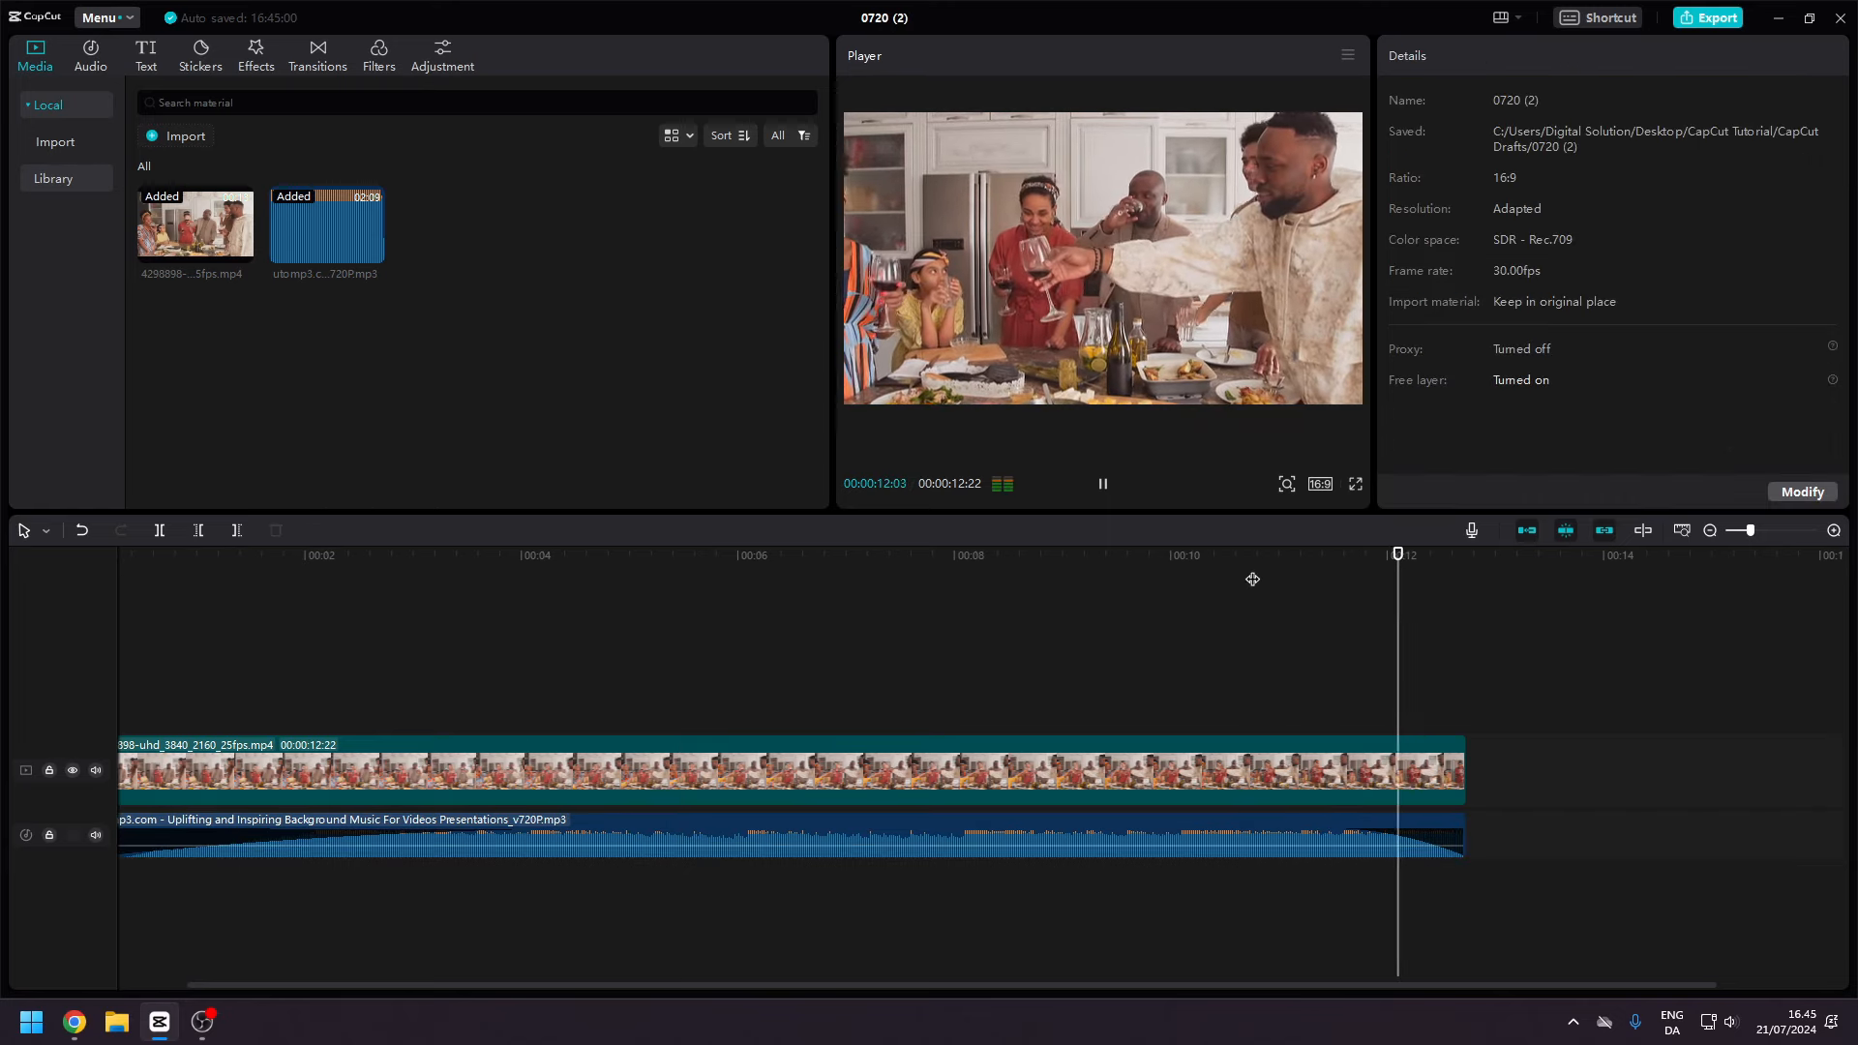
Lengthen the music clip's fade-out so it starts earlier and play back the longer fade.
left_click_drag(1326, 833, 1156, 833)
left_click(1026, 591)
key("space")
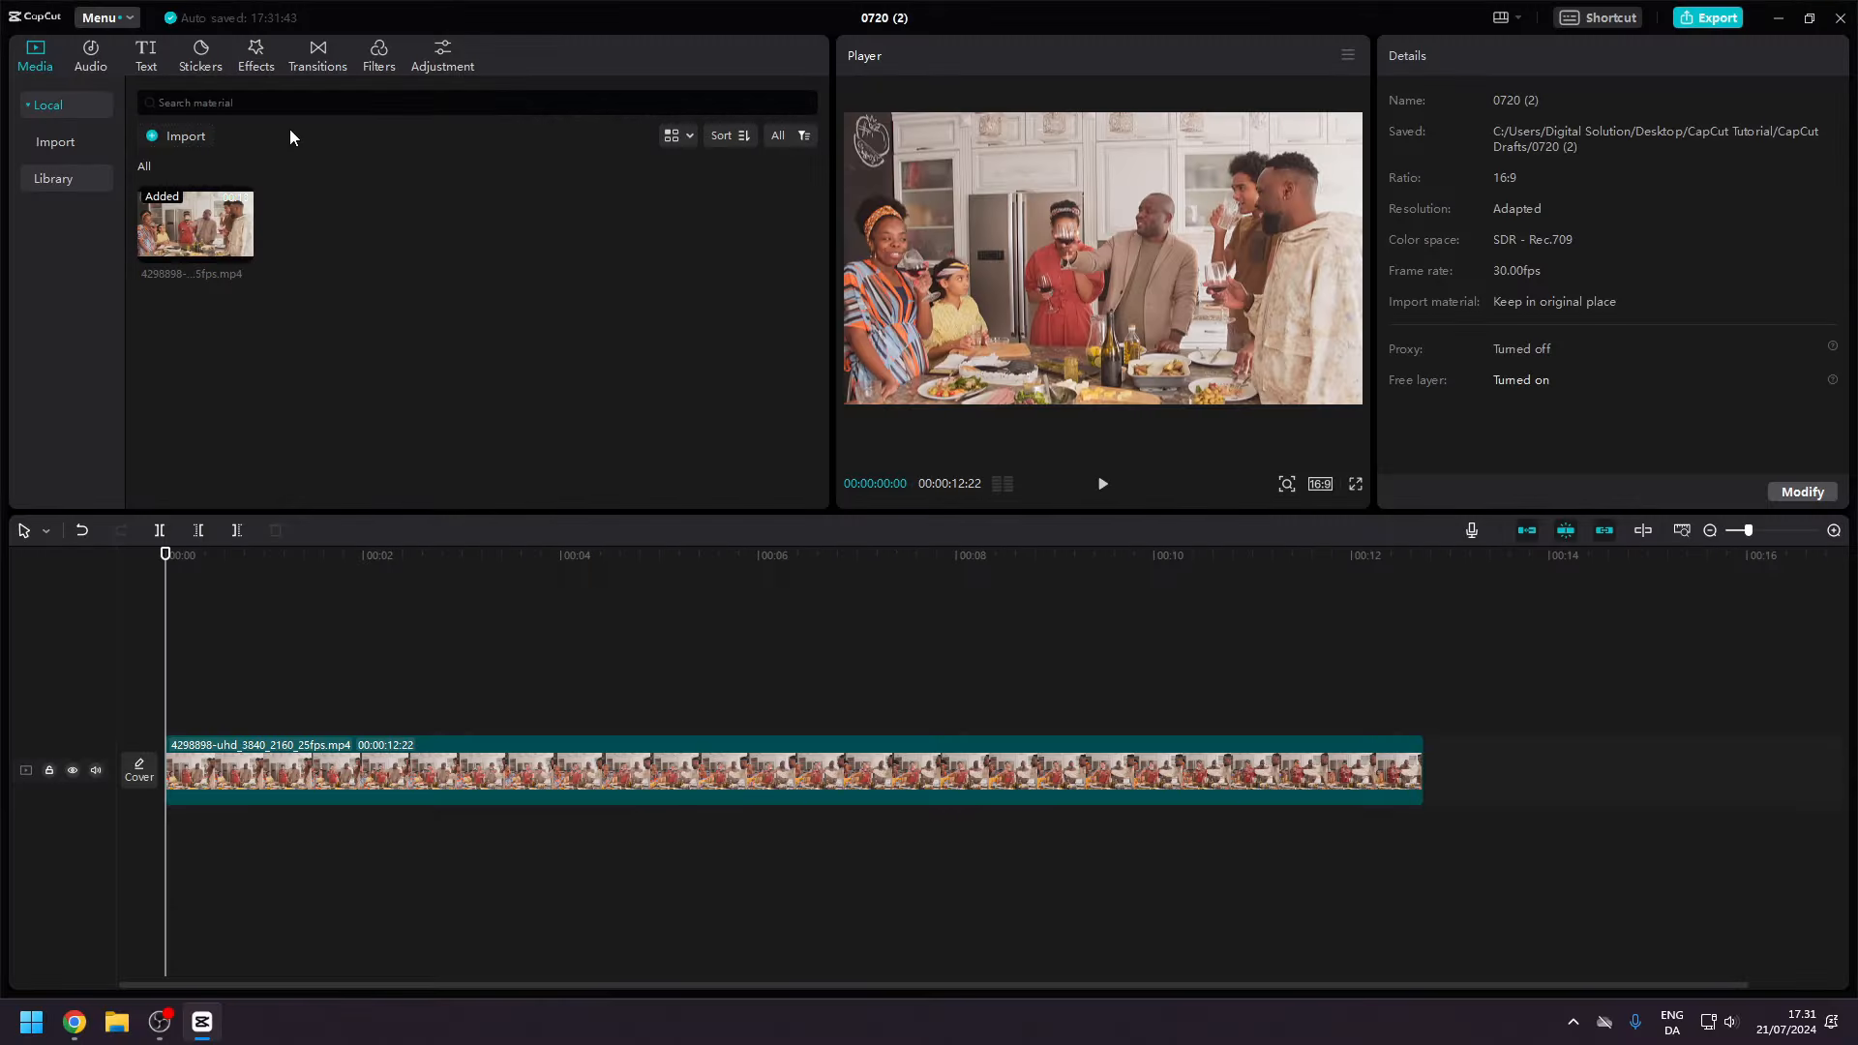
Add the Super-large Spot video effect at the start of the timeline and shorten it to about 1.3 s.
left_click(259, 64)
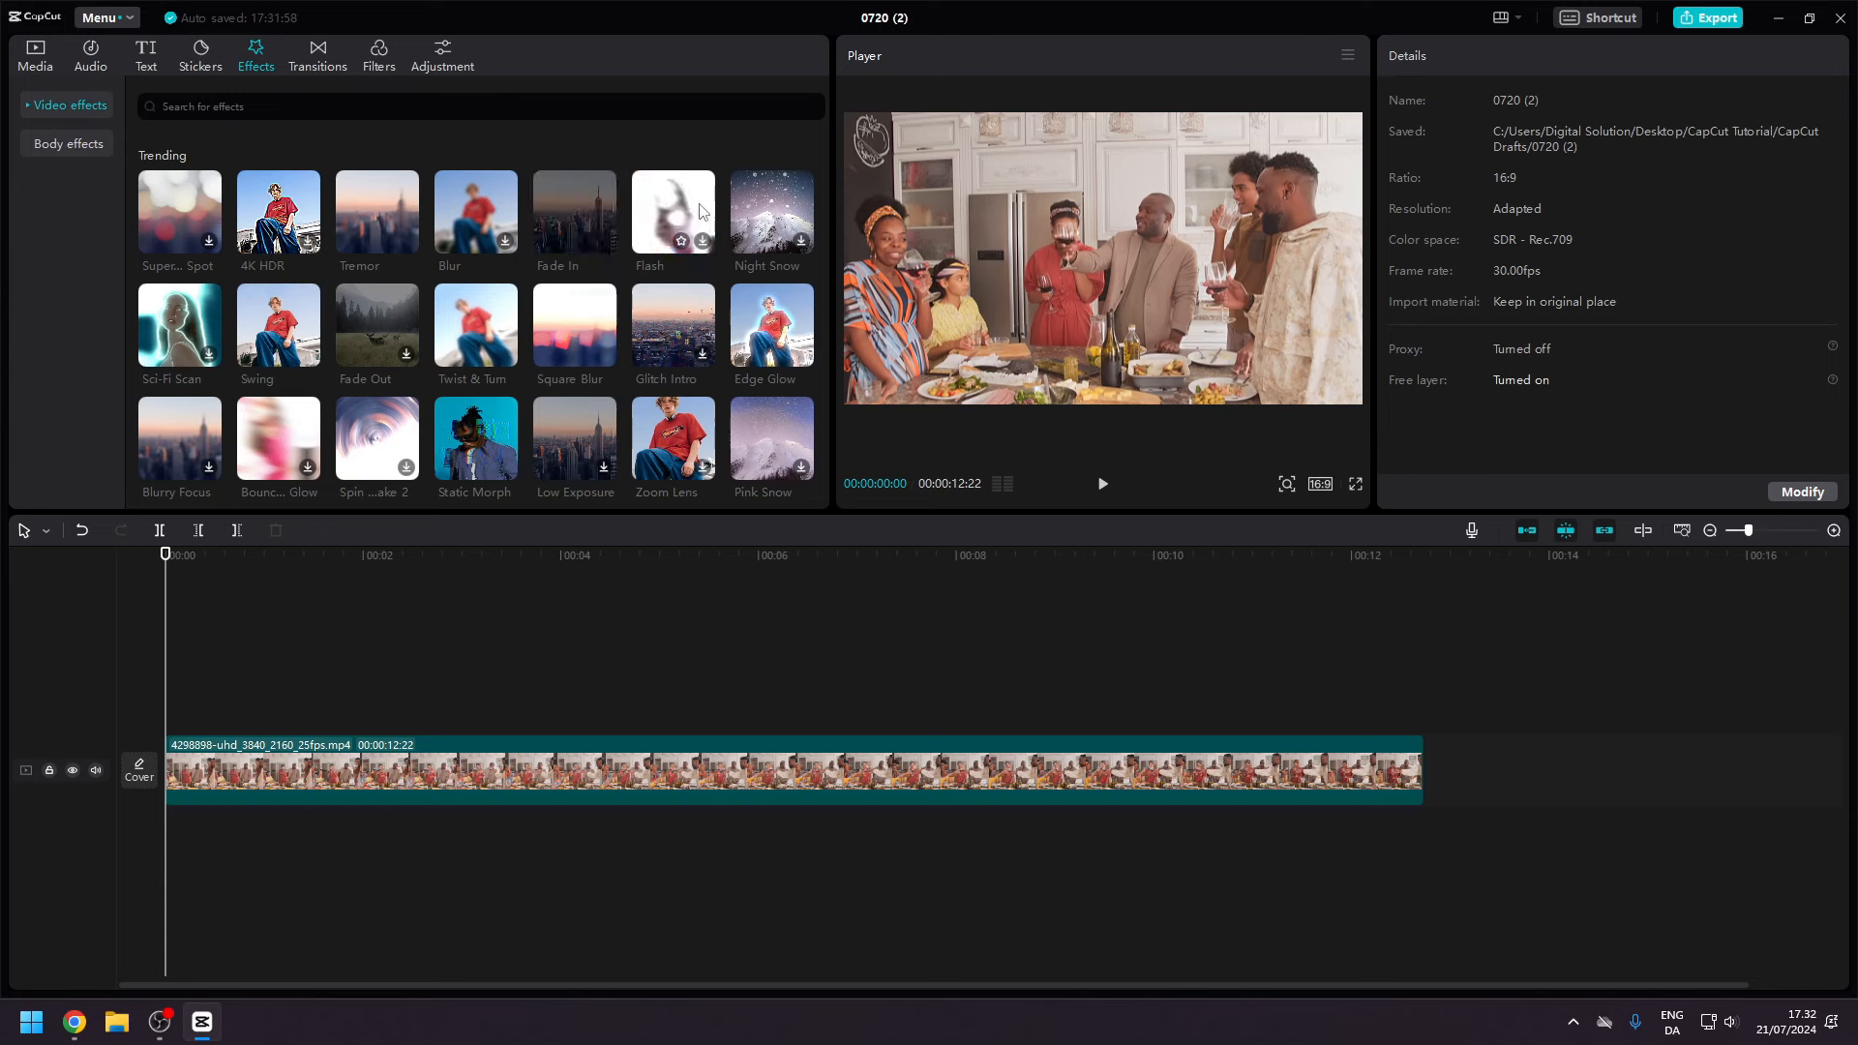
left_click_drag(181, 208, 169, 716)
left_click_drag(462, 716, 288, 717)
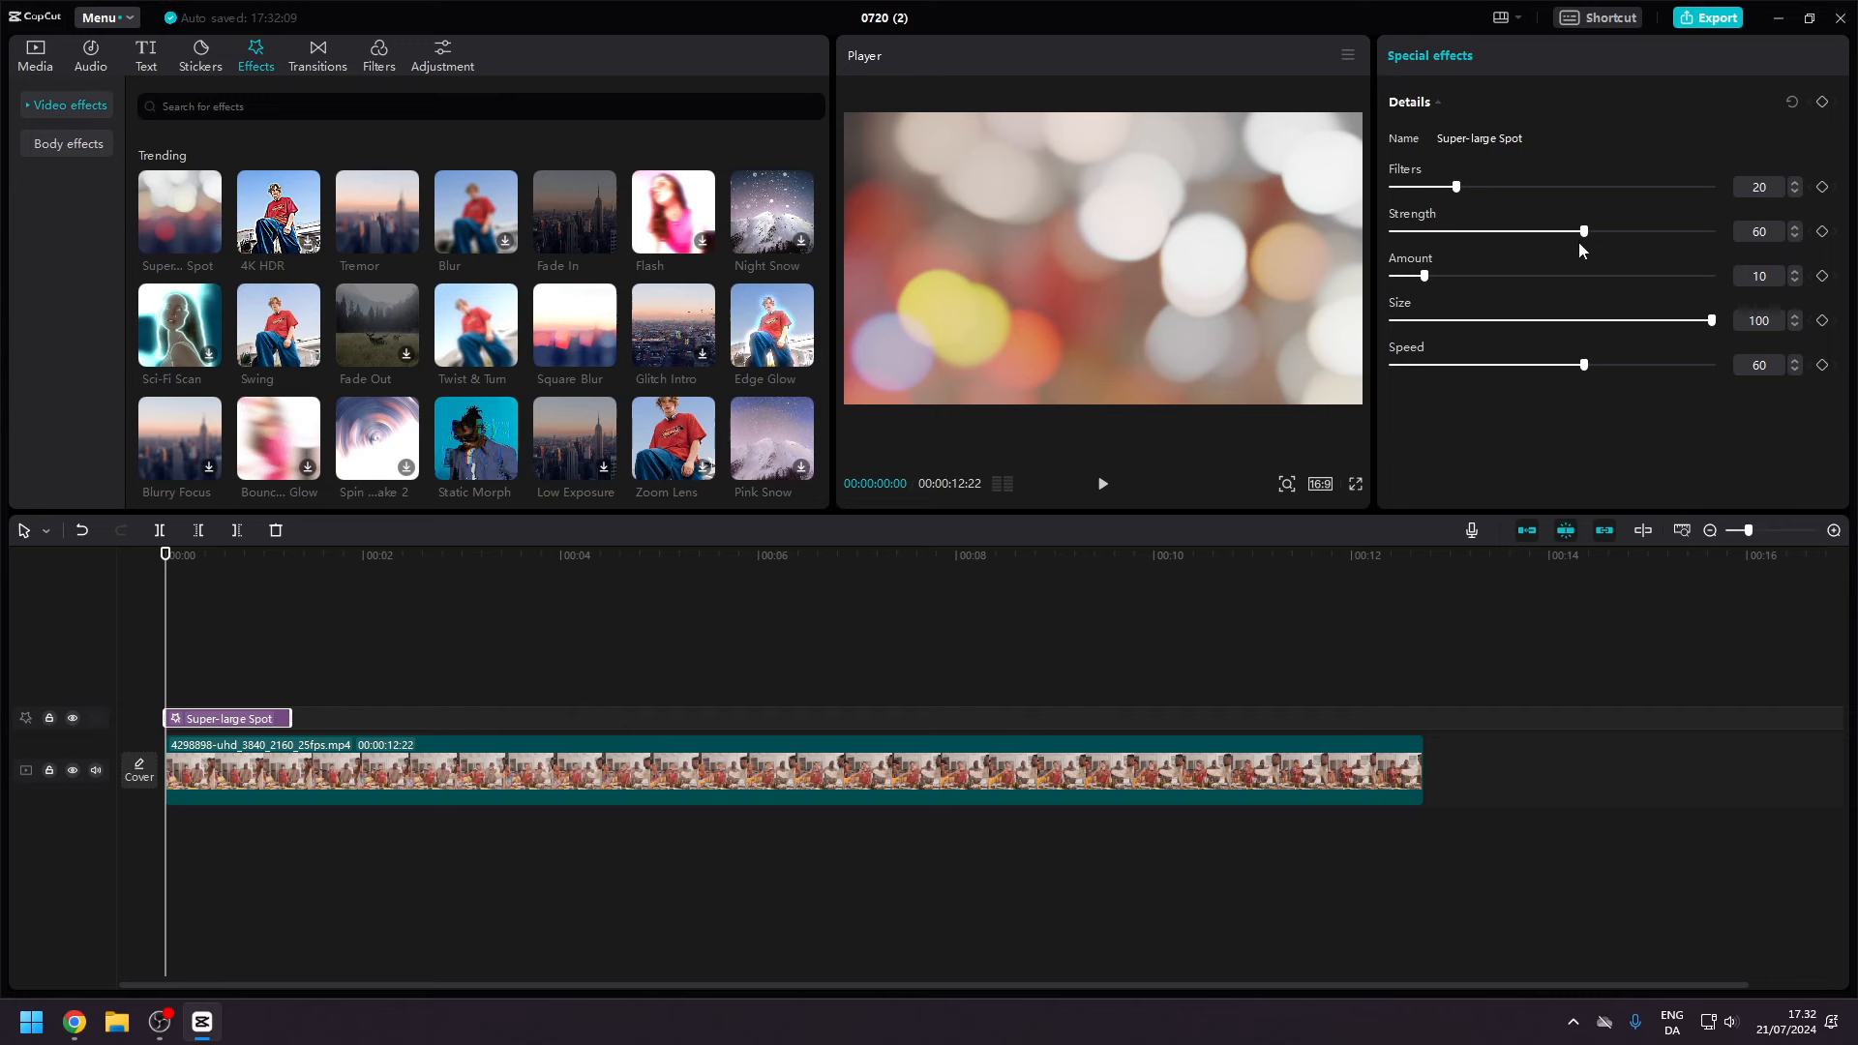
Add the Flash video effect at about 1.8 s on the effect track and shorten it to about 0.9 s.
left_click(663, 211)
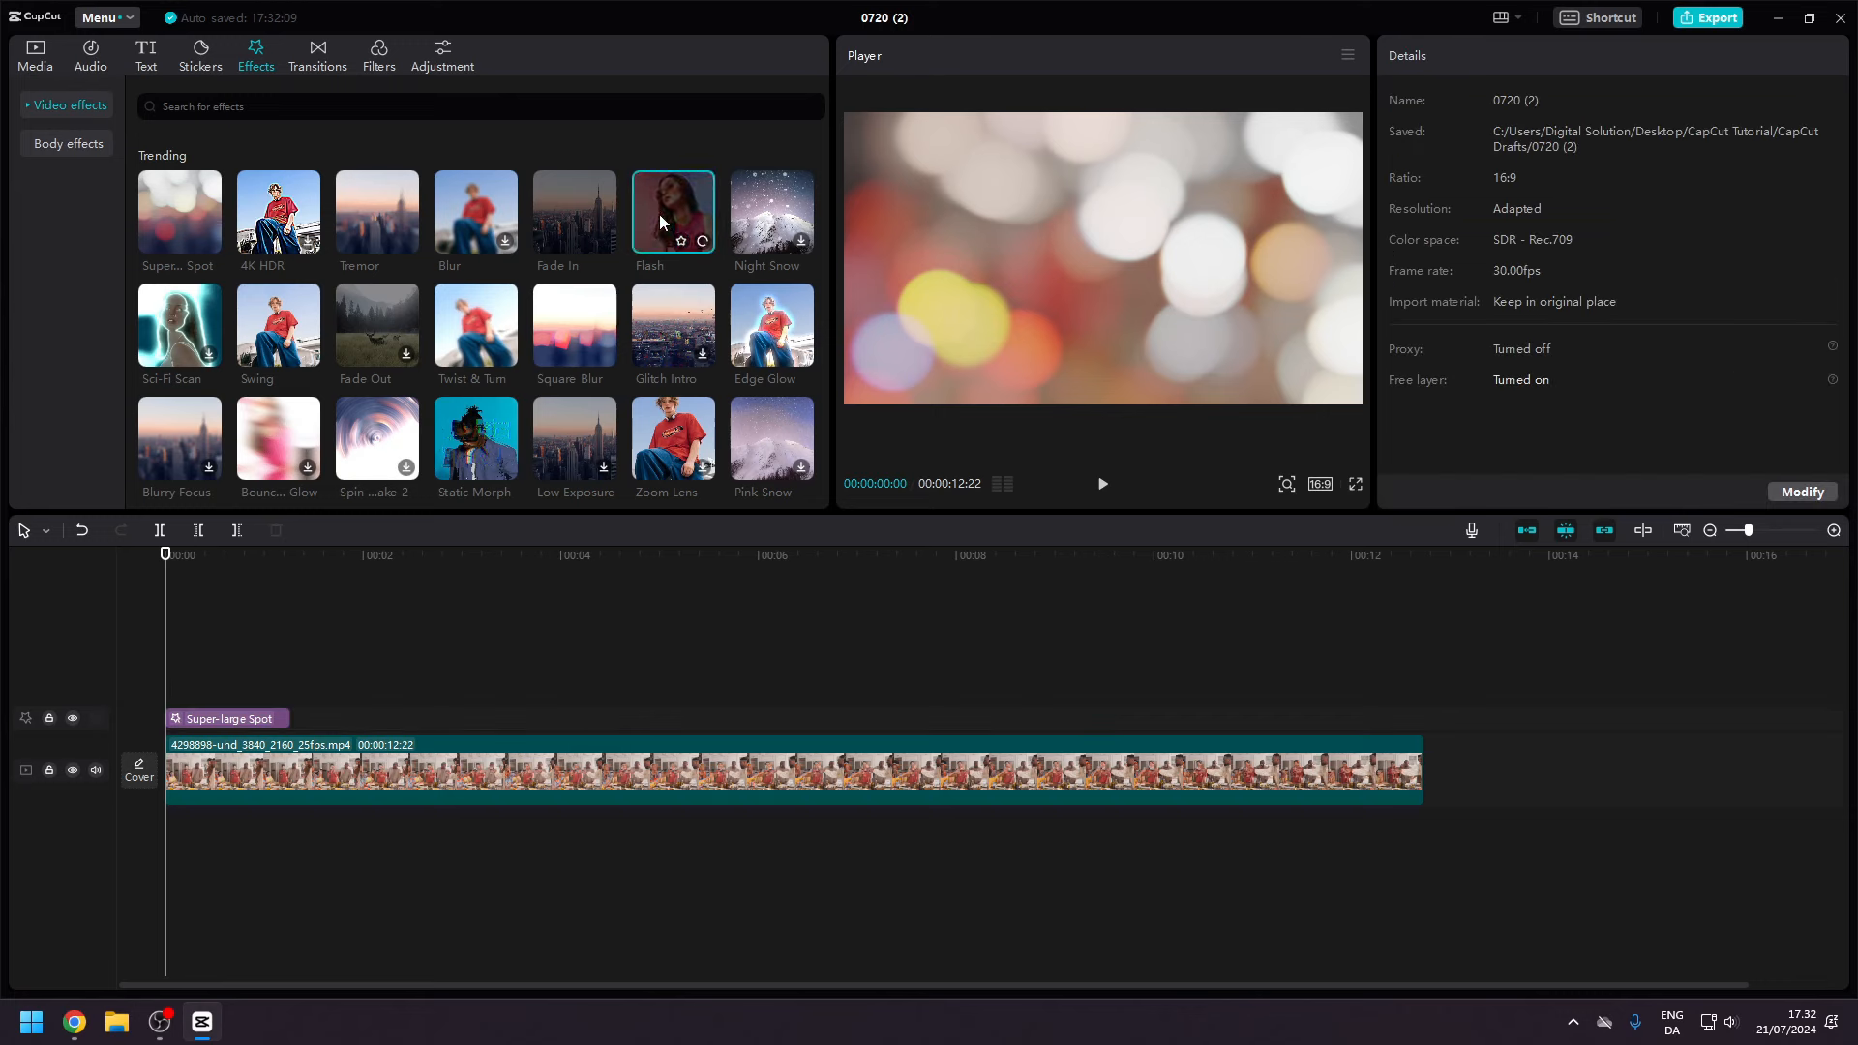
left_click_drag(664, 211, 339, 715)
left_click_drag(642, 717, 430, 718)
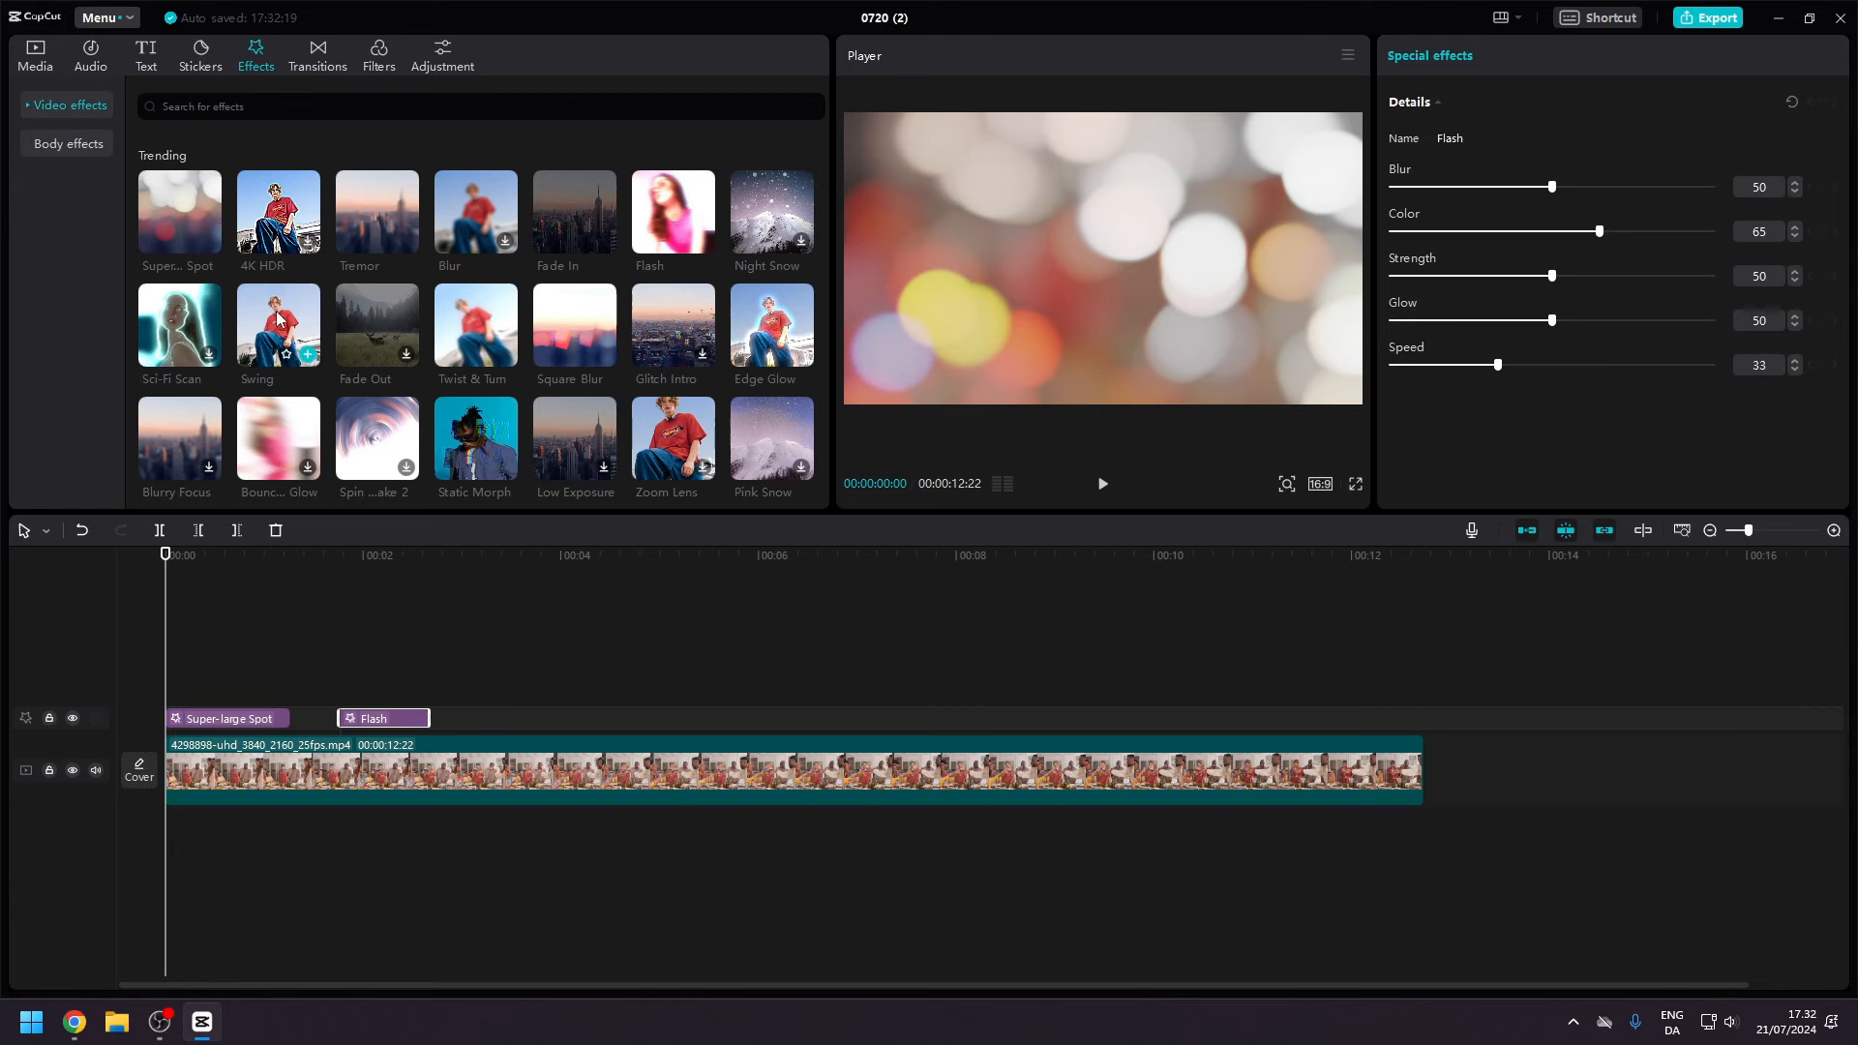
Add the Swing and Edge Glow effects at about 3.1 s and 4.3 s and shorten each to about 0.9 s.
left_click_drag(277, 318, 472, 721)
left_click_drag(770, 718, 562, 718)
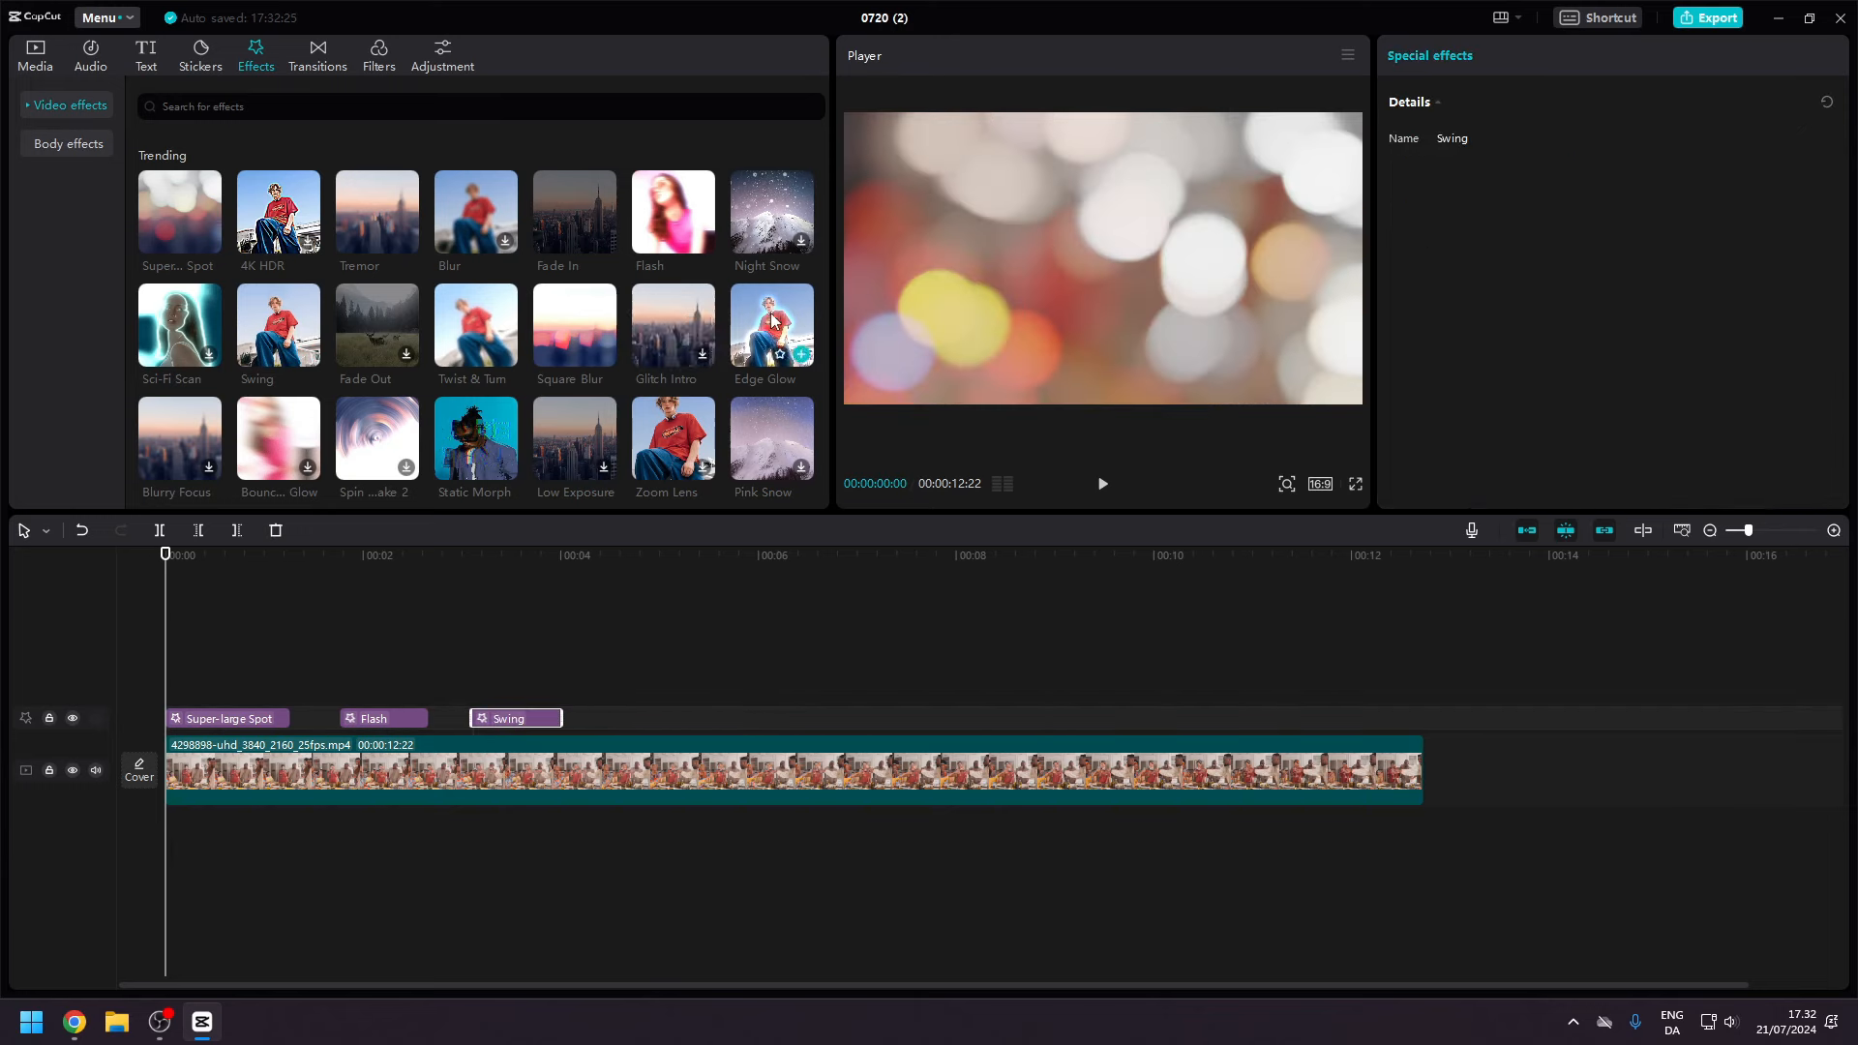
left_click_drag(772, 315, 596, 718)
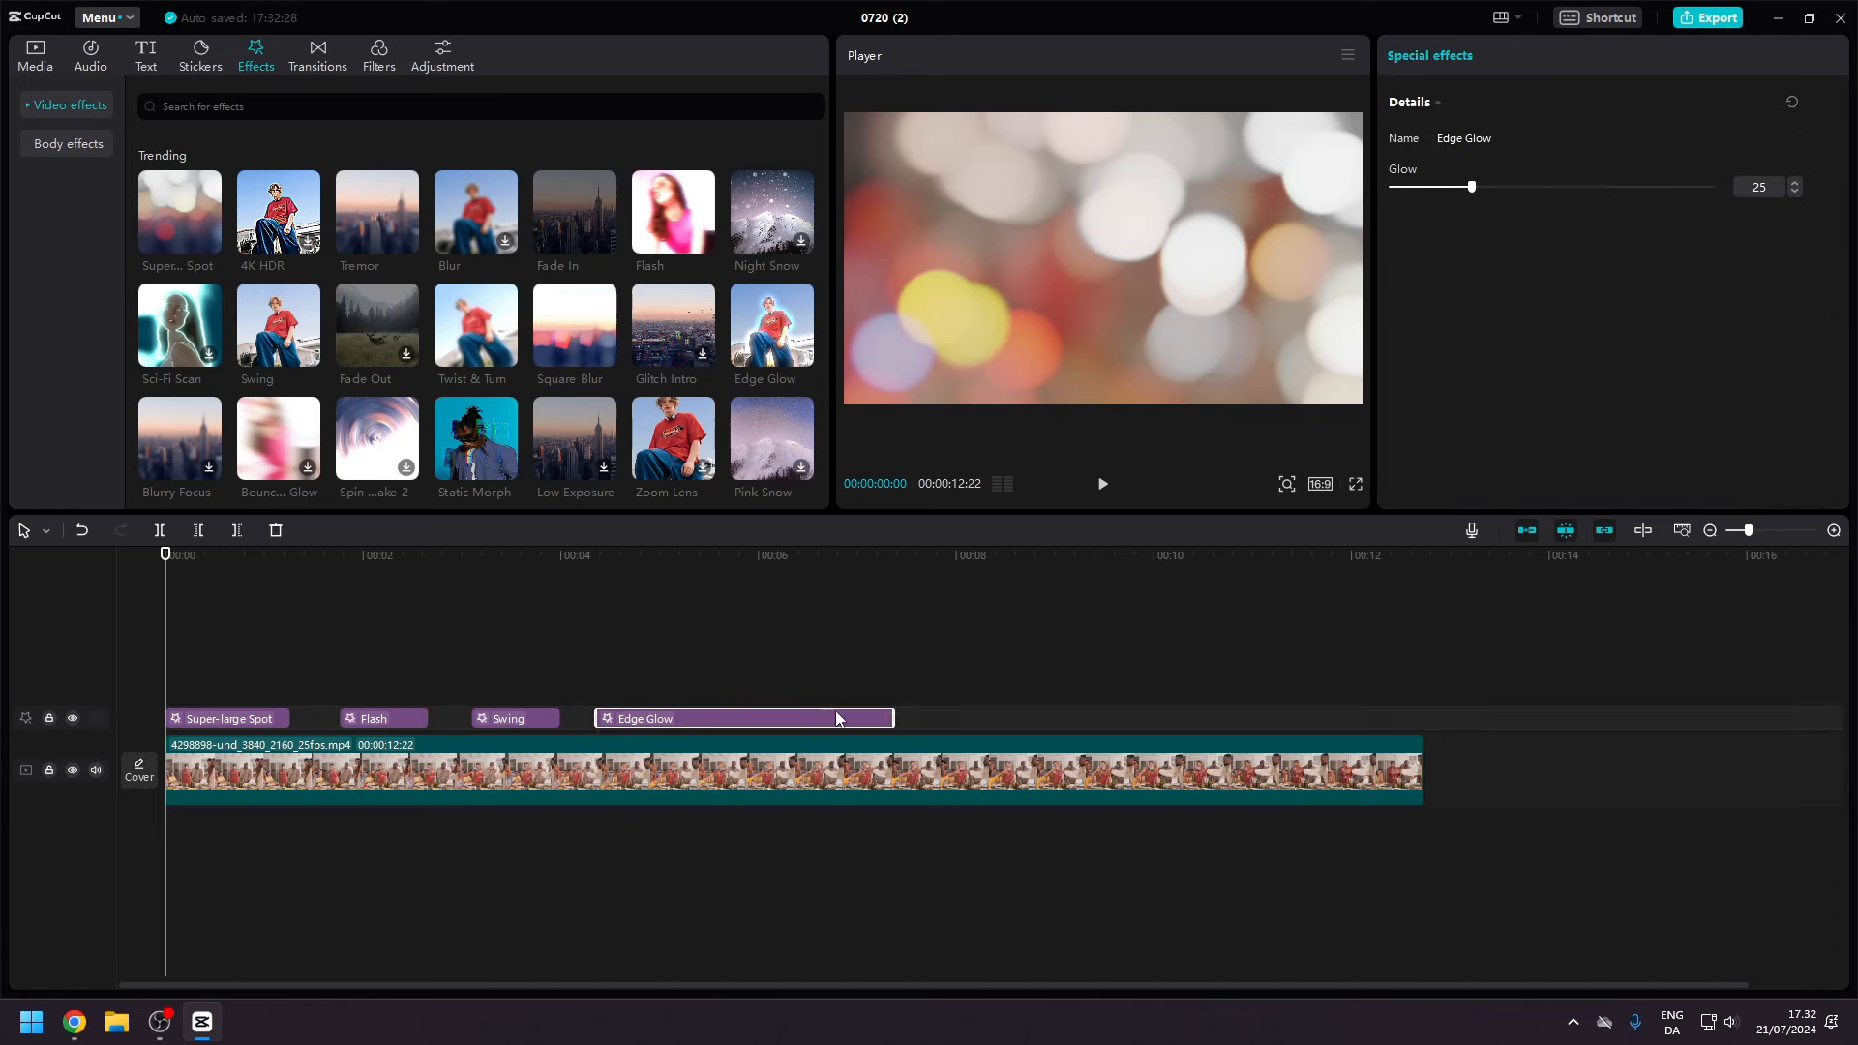
left_click_drag(894, 713, 682, 718)
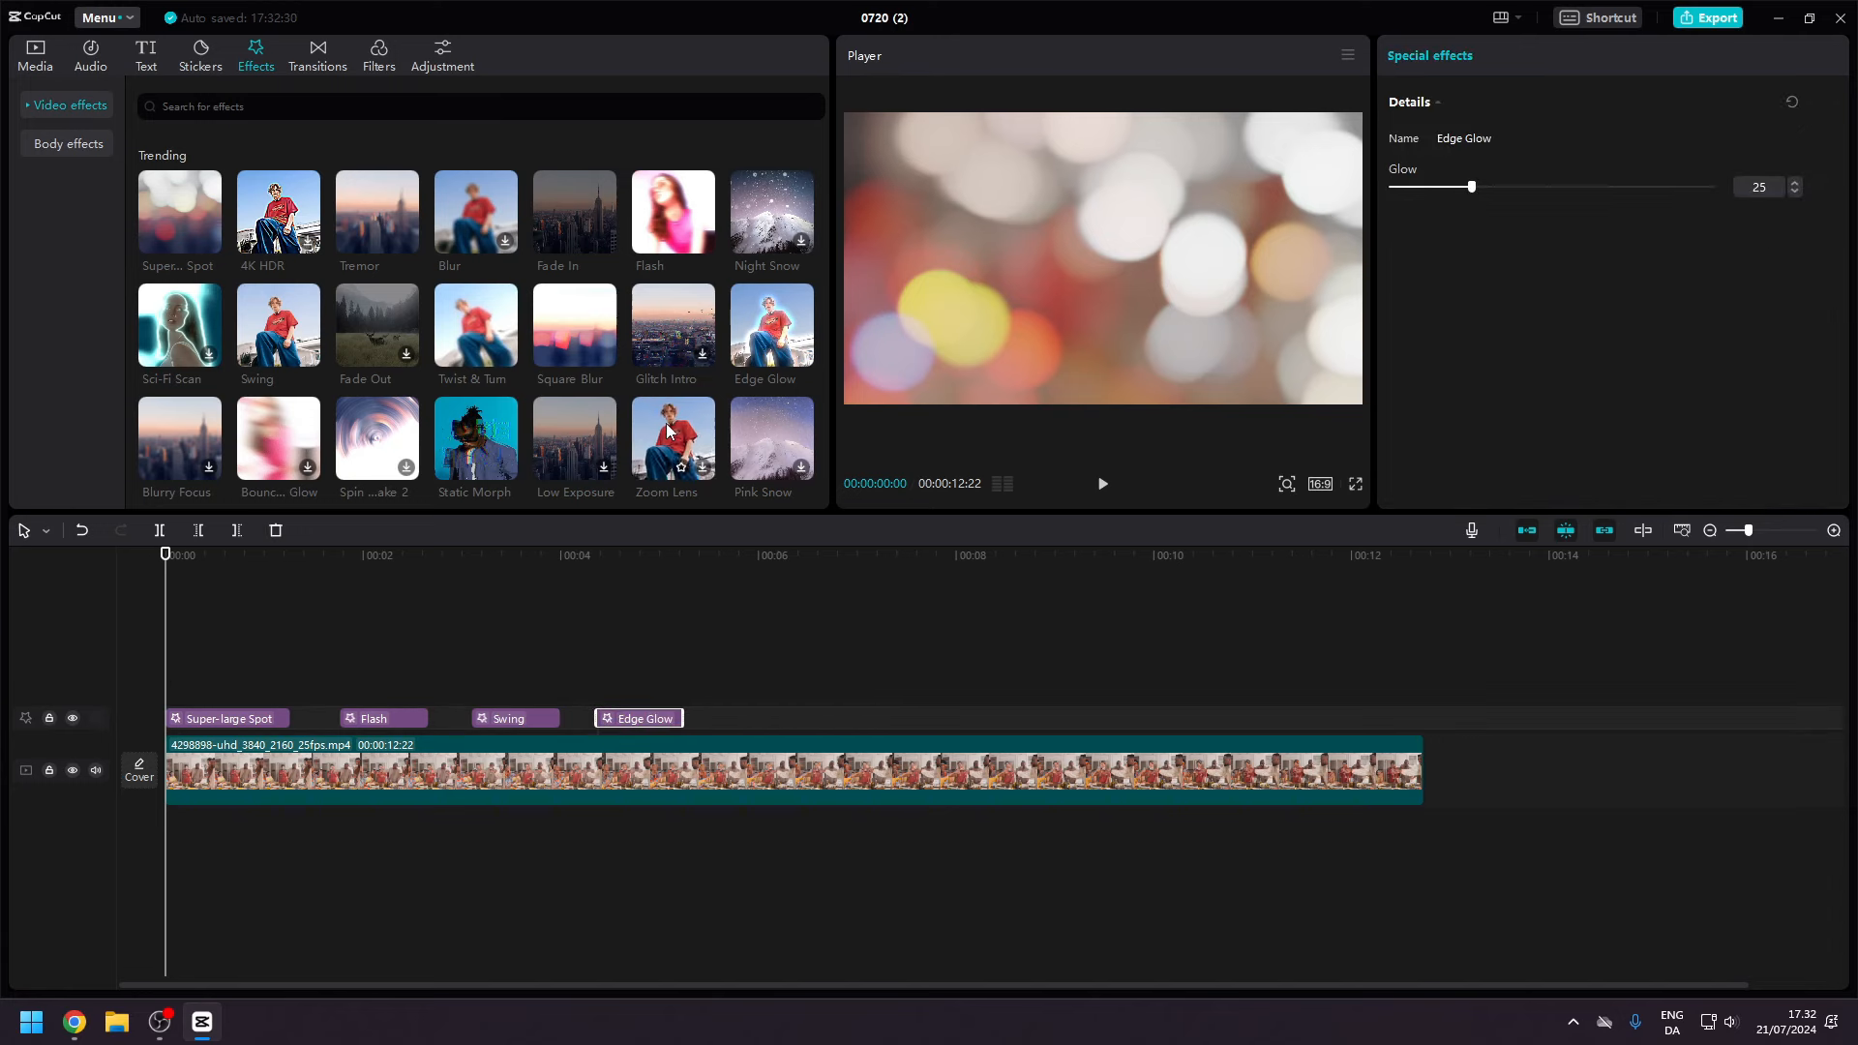
Add the Zoom Lens effect at about 6.2 s, extend it to about 4.1 s, and play back the effects.
left_click_drag(668, 431, 785, 716)
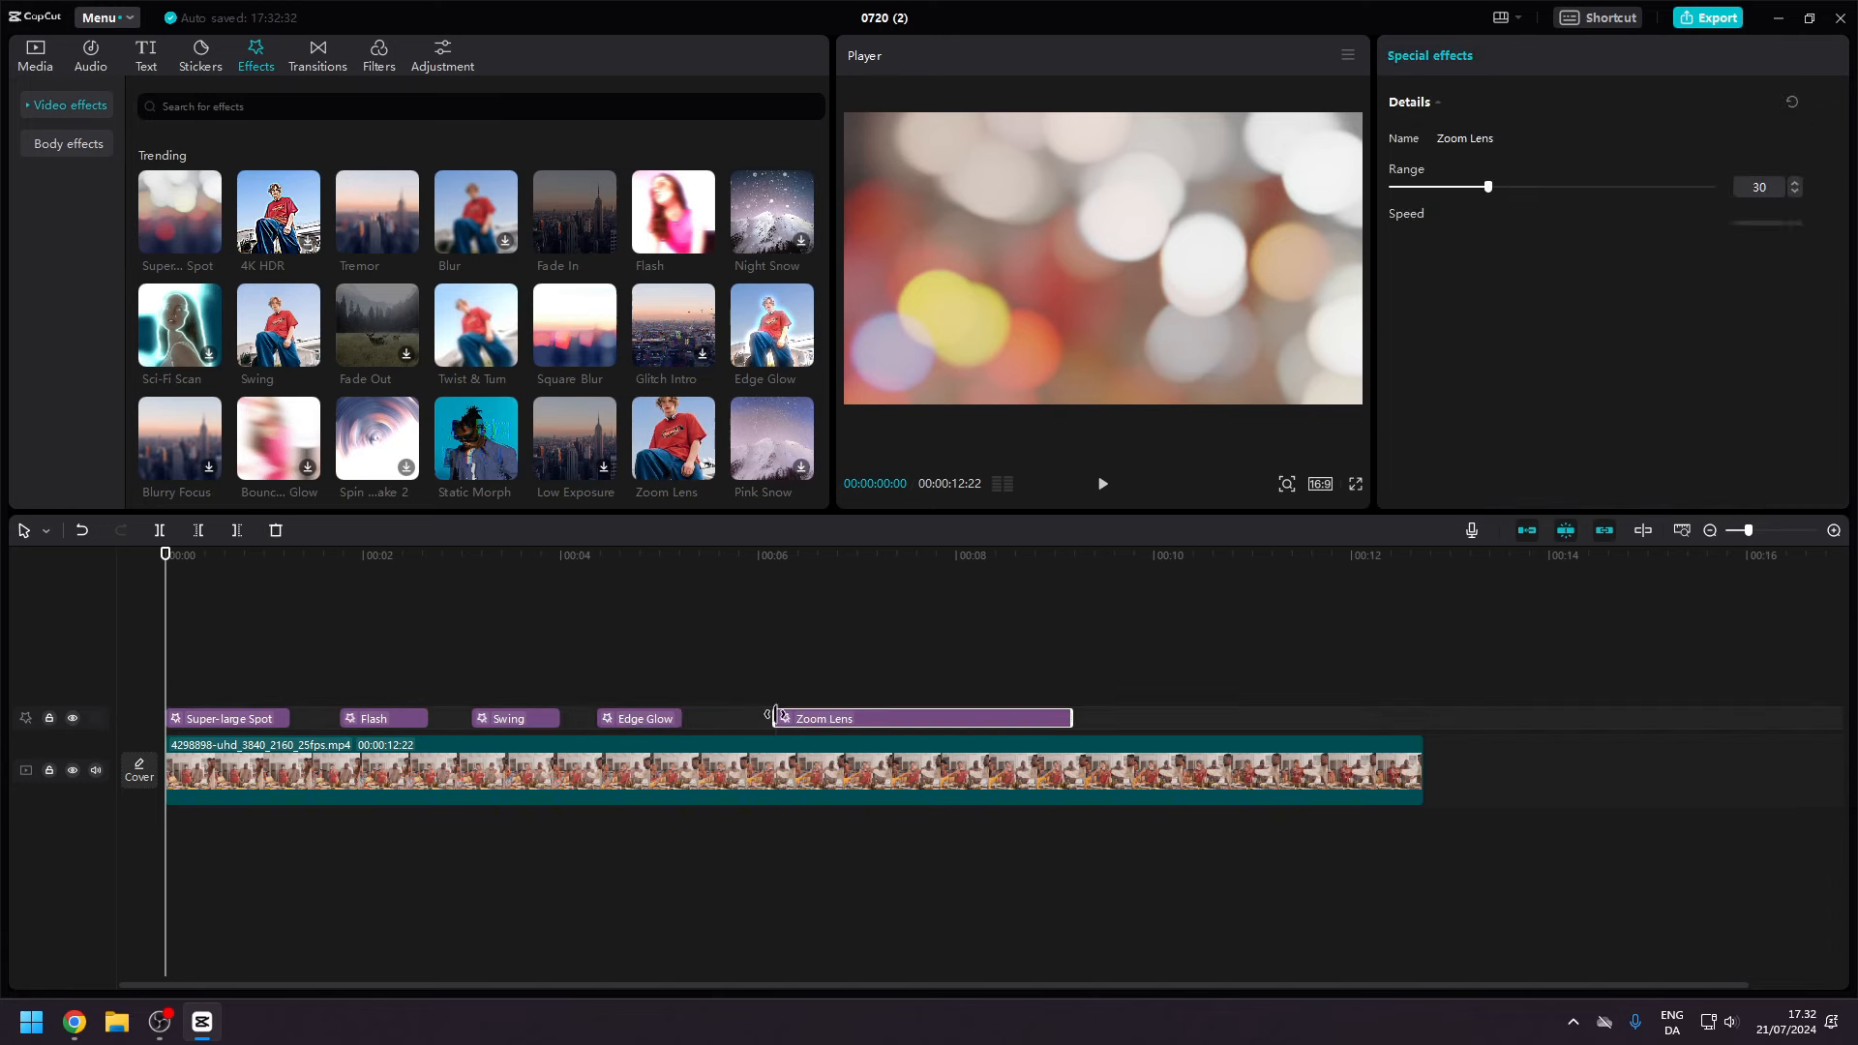
left_click_drag(1068, 718, 1178, 717)
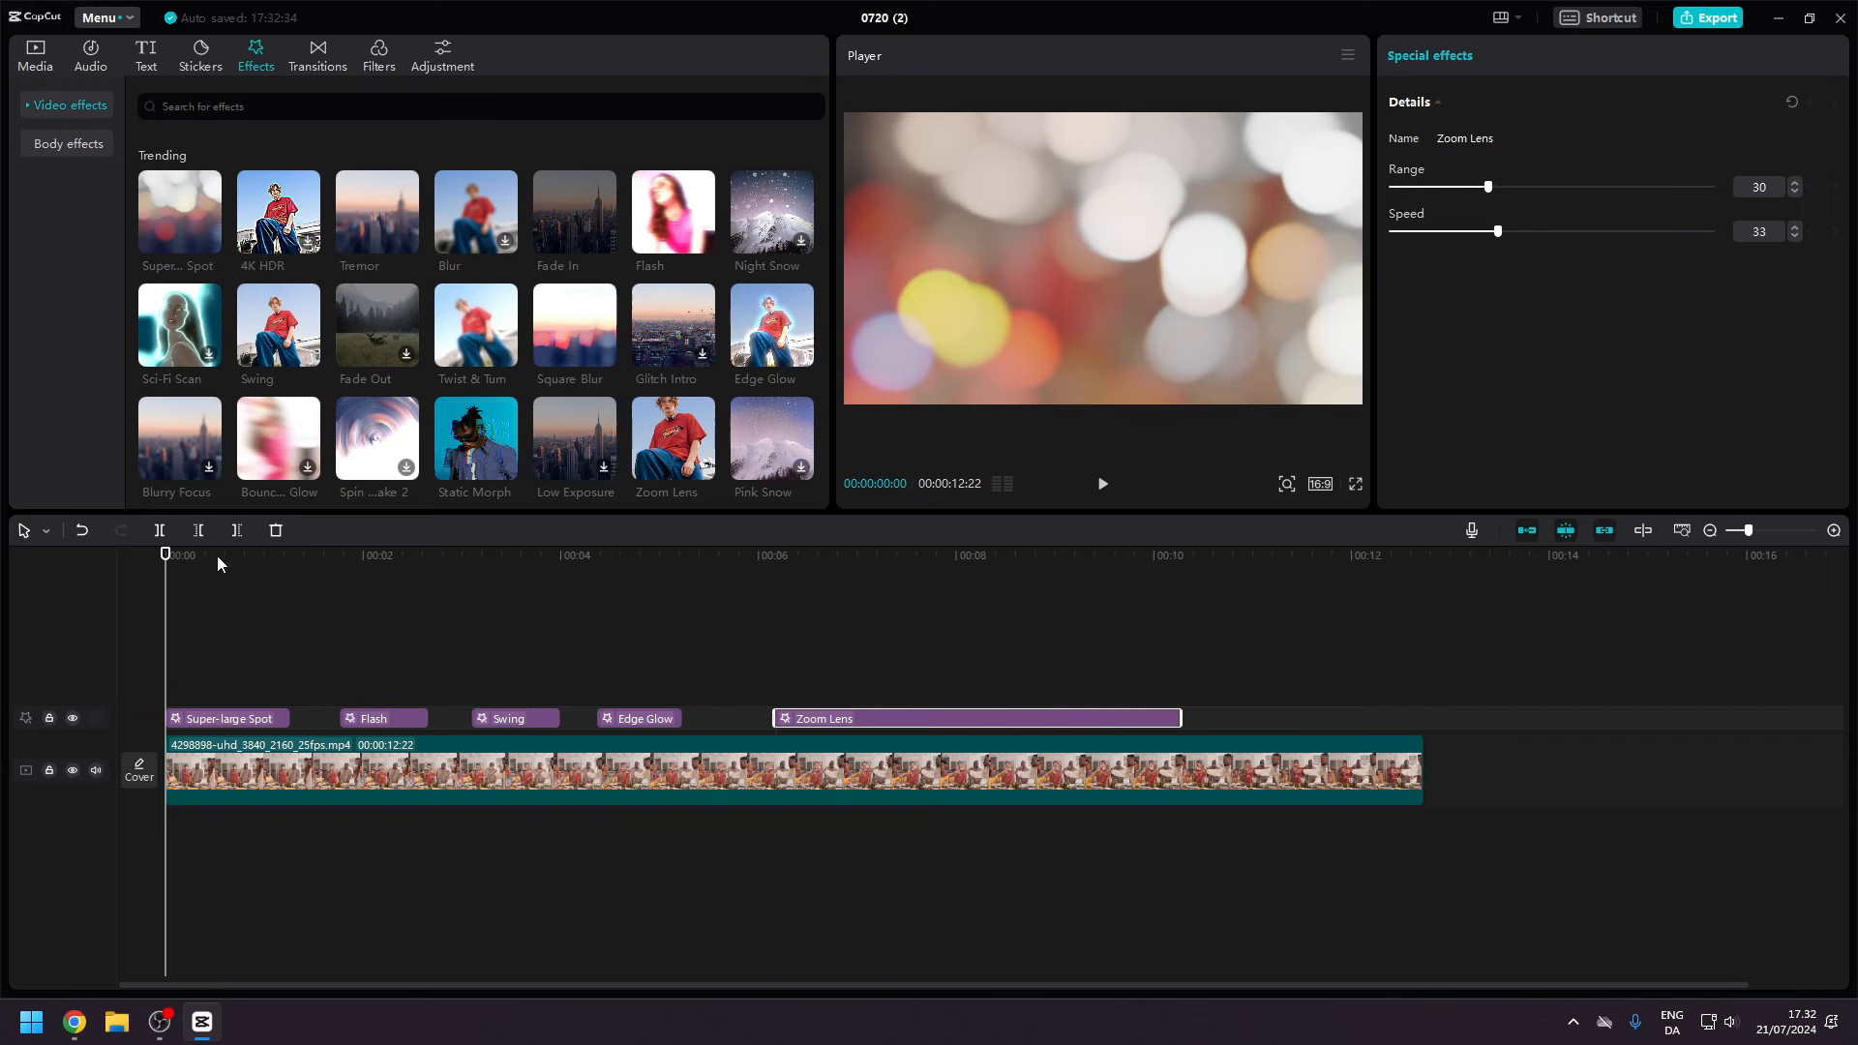
key("space")
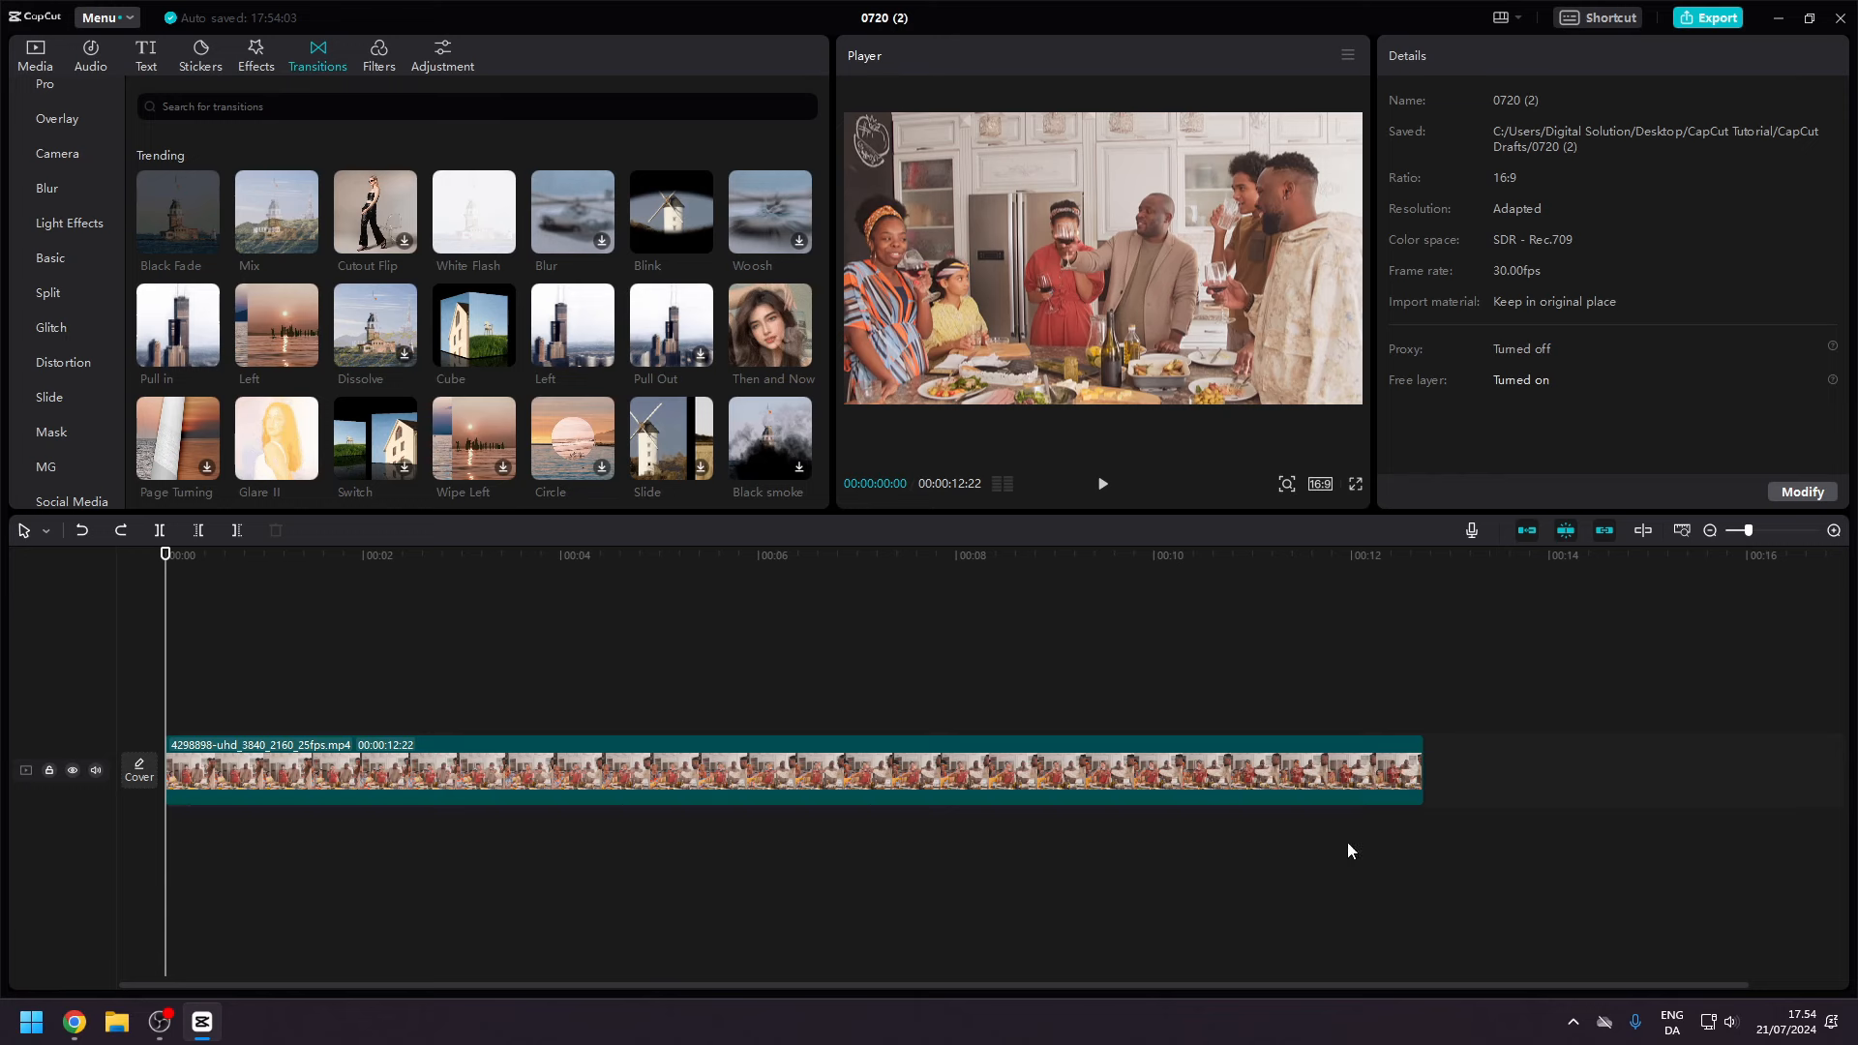
Try the Mix transition on the uncut video clip and split the clip at about 1.4, 3.9, 7.1 and 10.2 s.
left_click(274, 771)
left_click_drag(288, 217, 348, 757)
key("b")
left_click(300, 769)
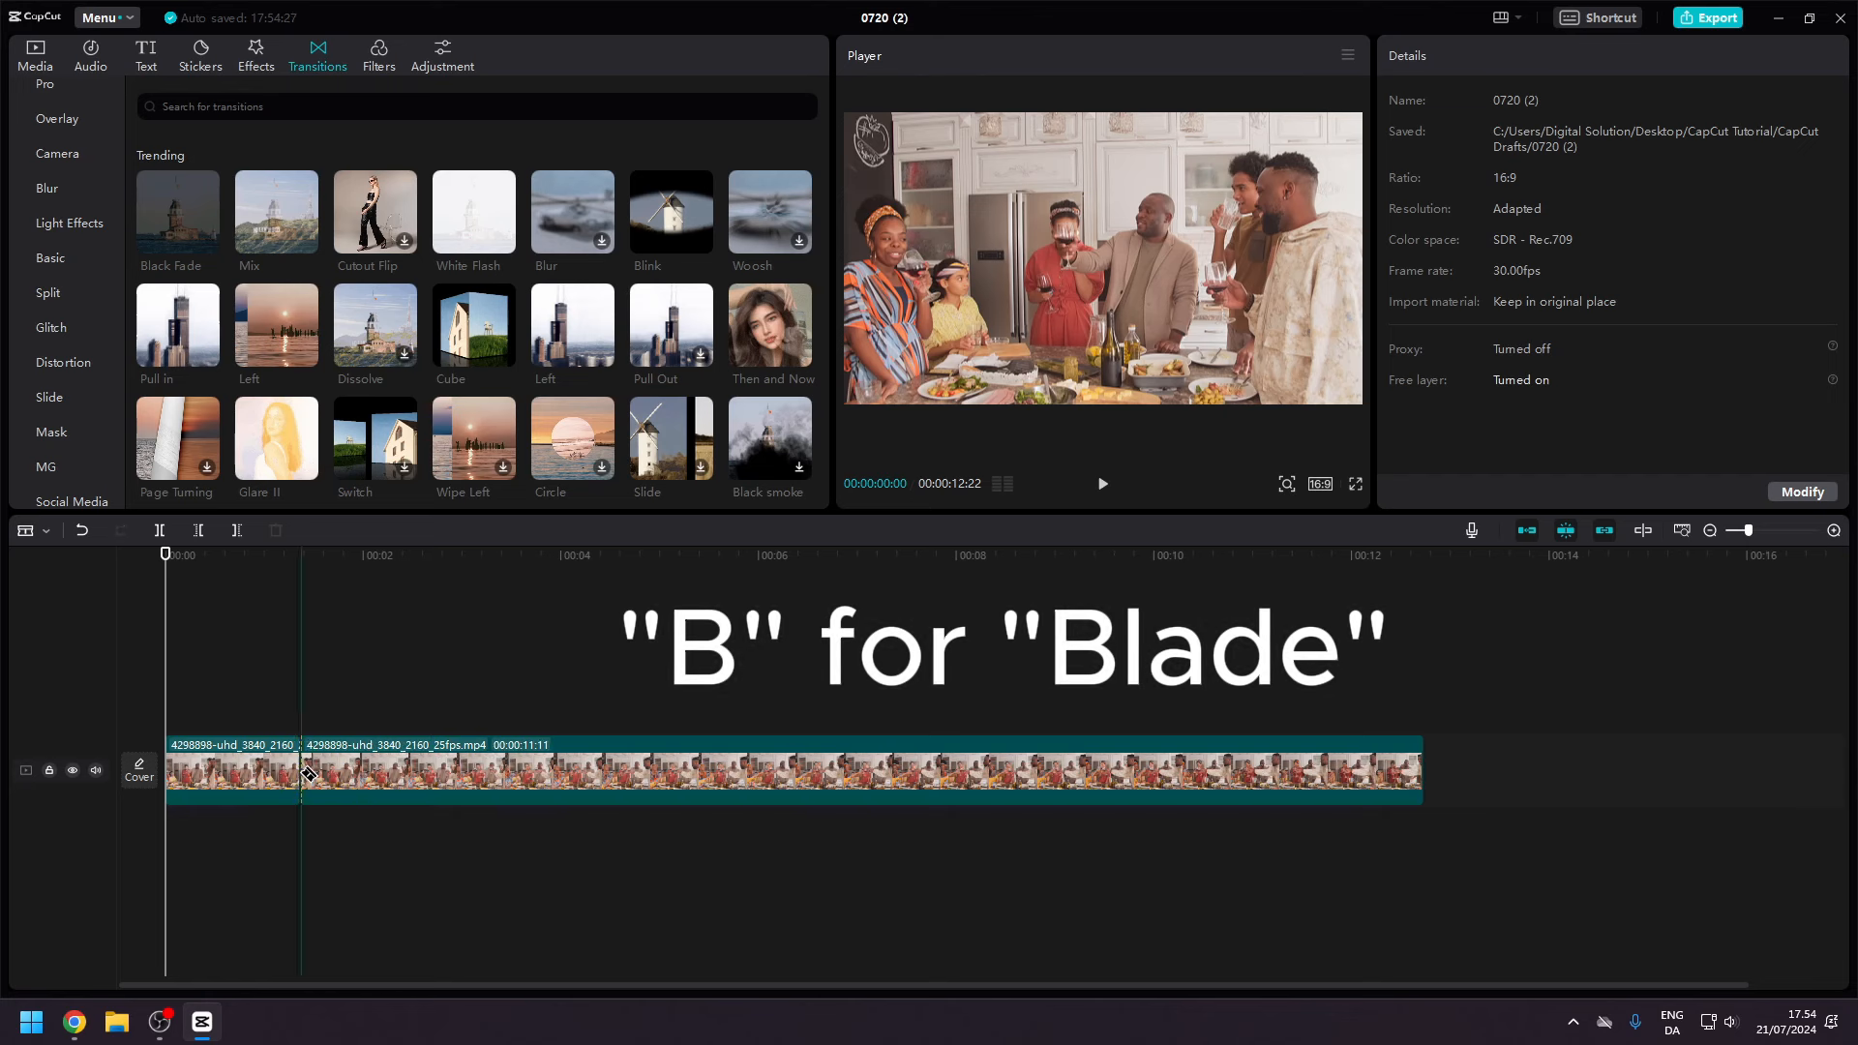
left_click(552, 766)
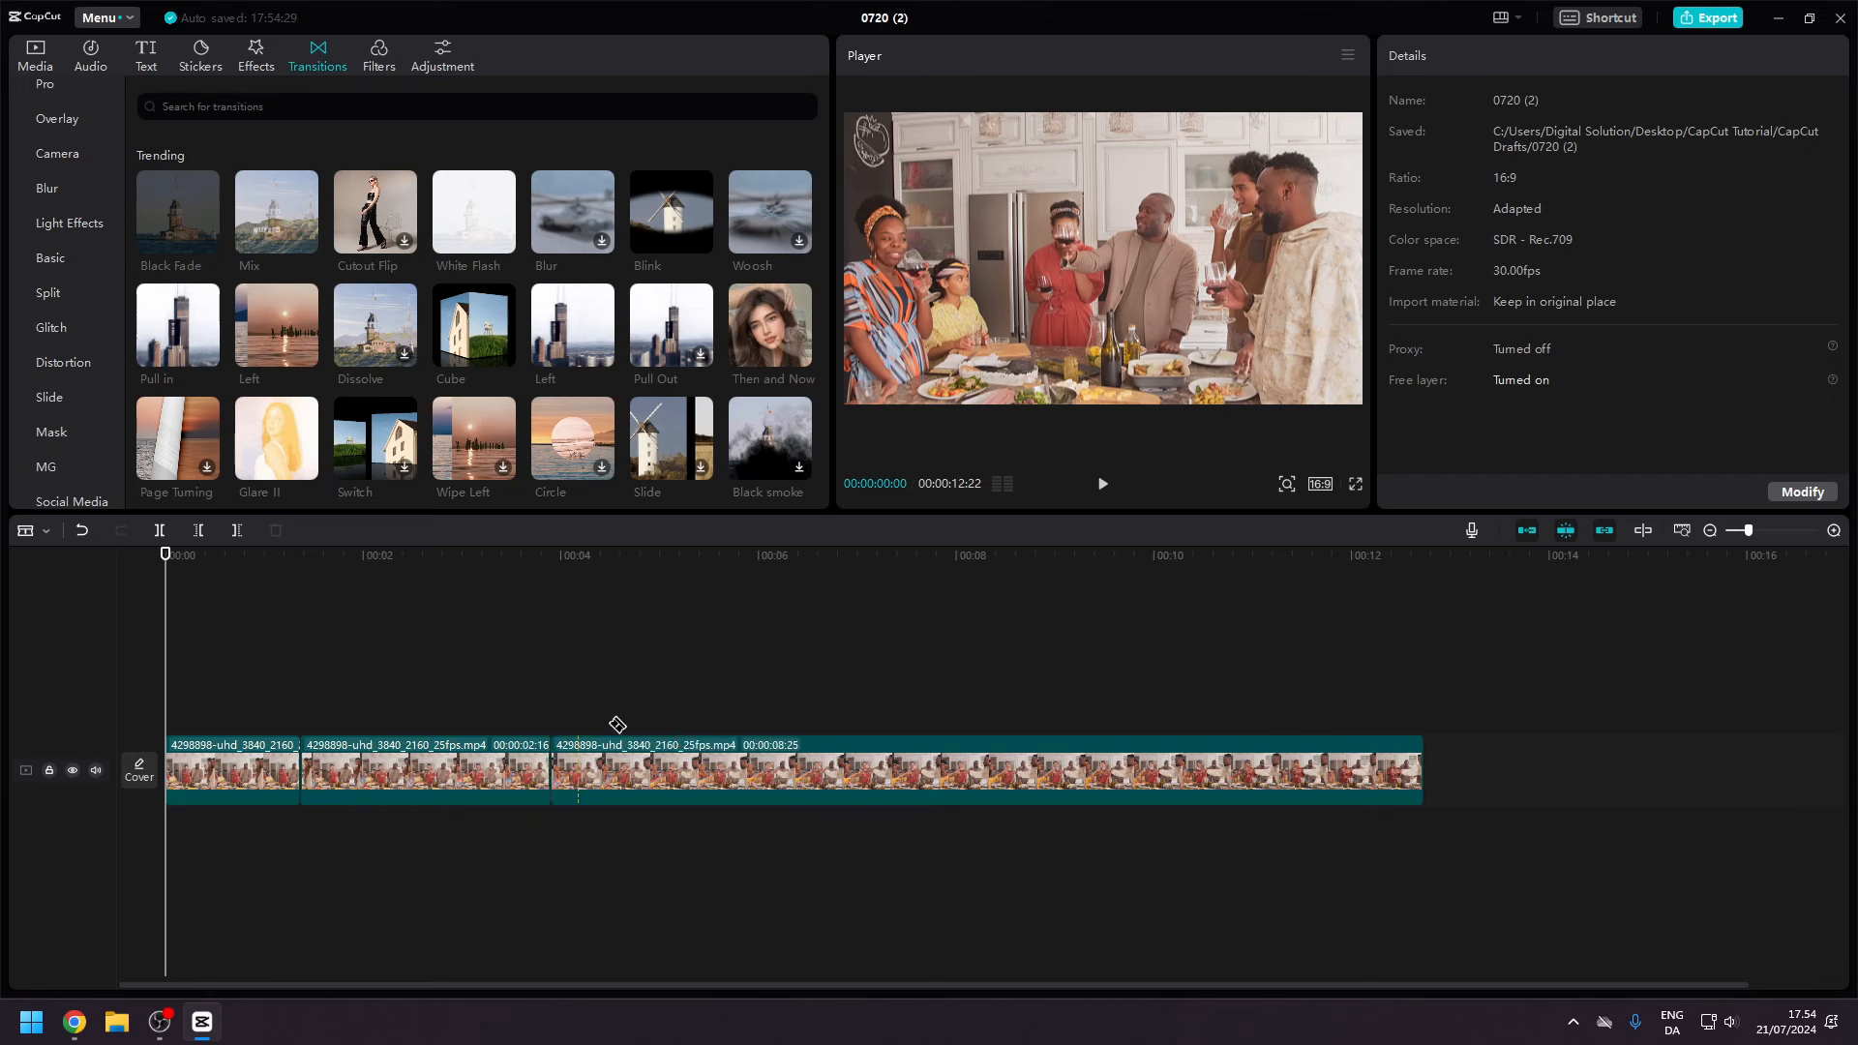
left_click(865, 769)
left_click(1171, 769)
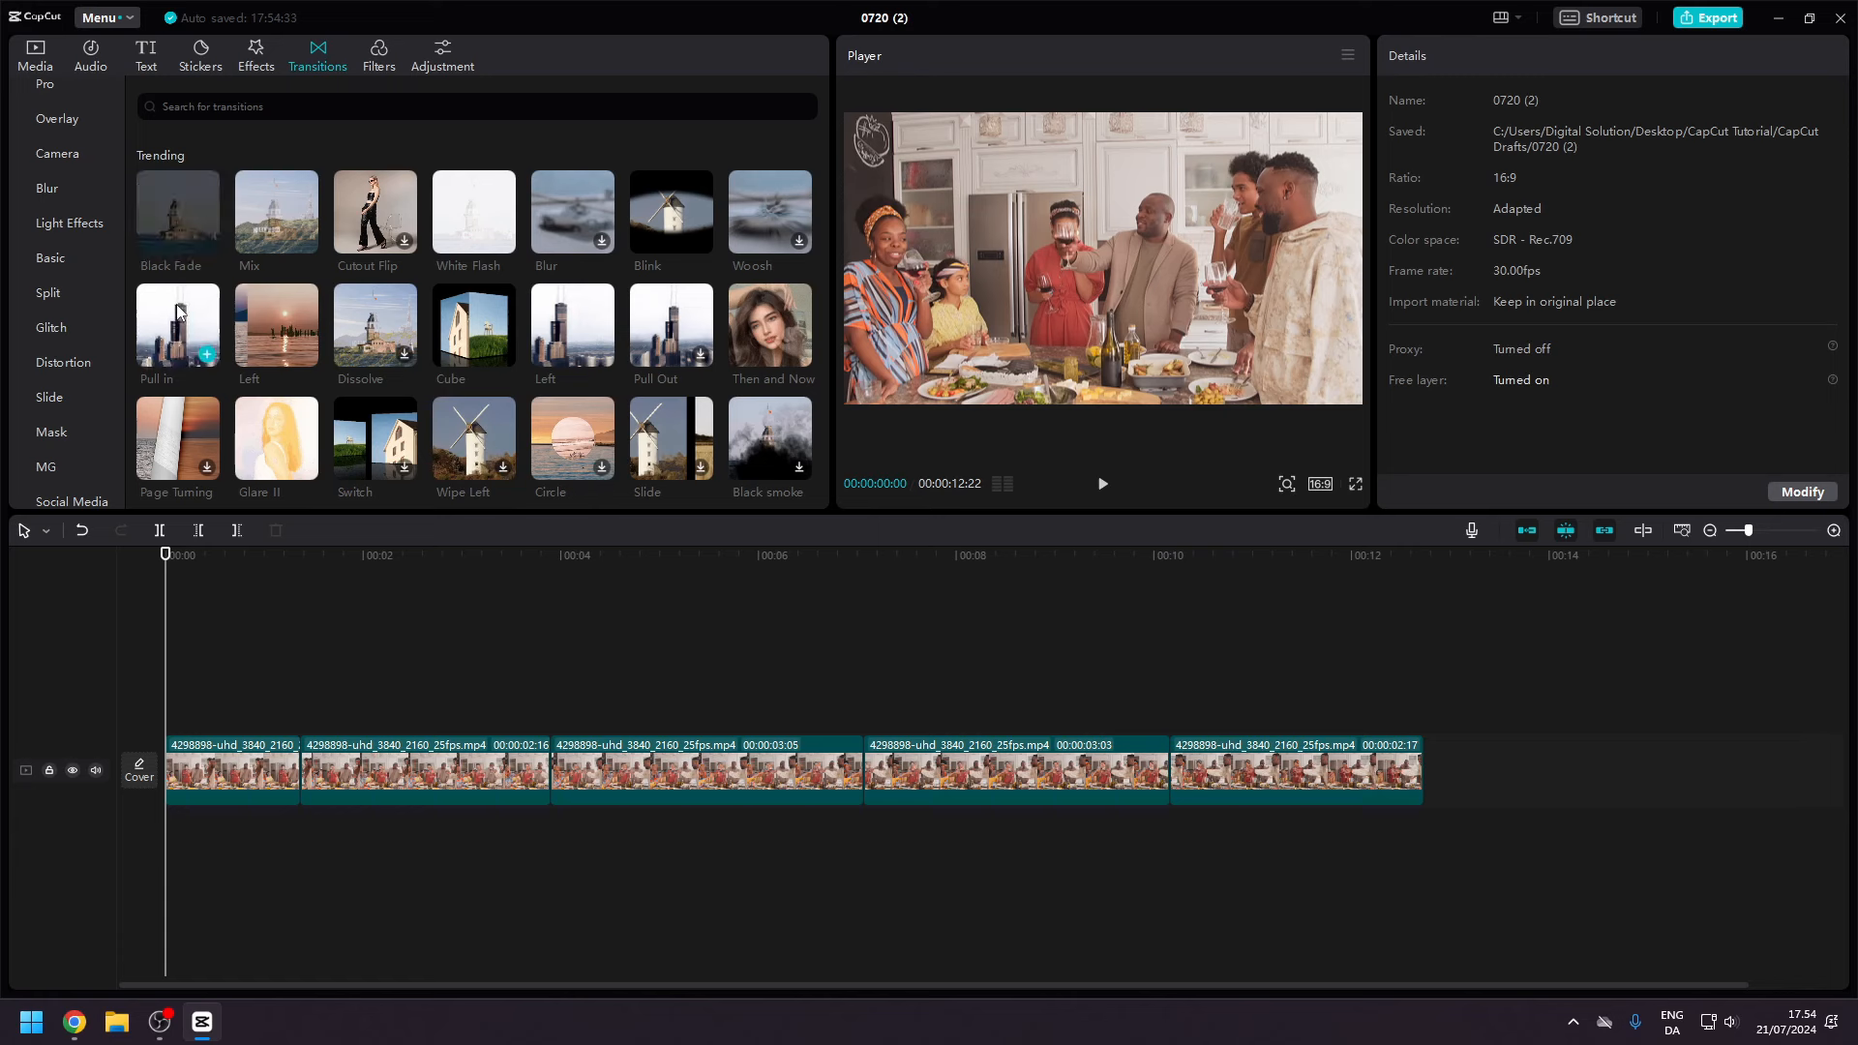
Apply the Pull in transition at the first cut and the Left transition at the second cut, and play them back.
mouse_move(178, 322)
left_click_drag(178, 317, 281, 766)
left_click_drag(275, 348, 517, 705)
left_click_drag(530, 770, 532, 770)
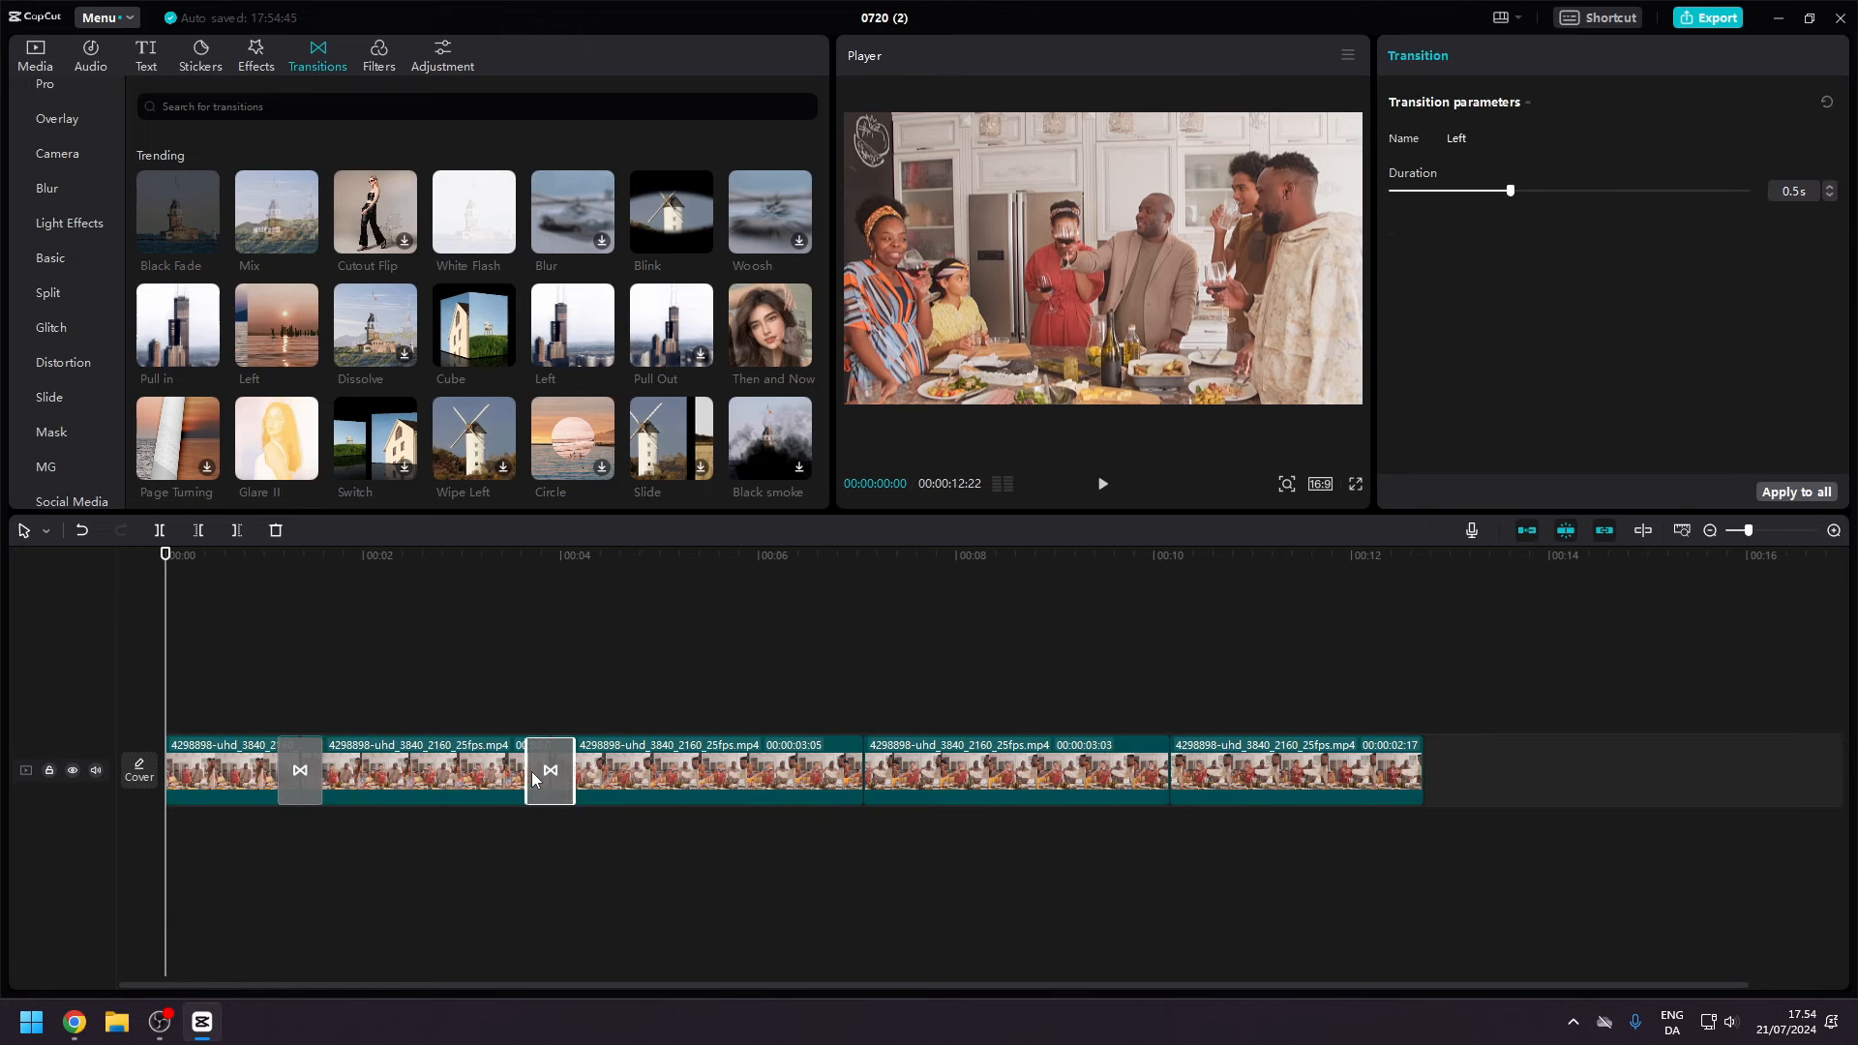
left_click(527, 574)
key("space")
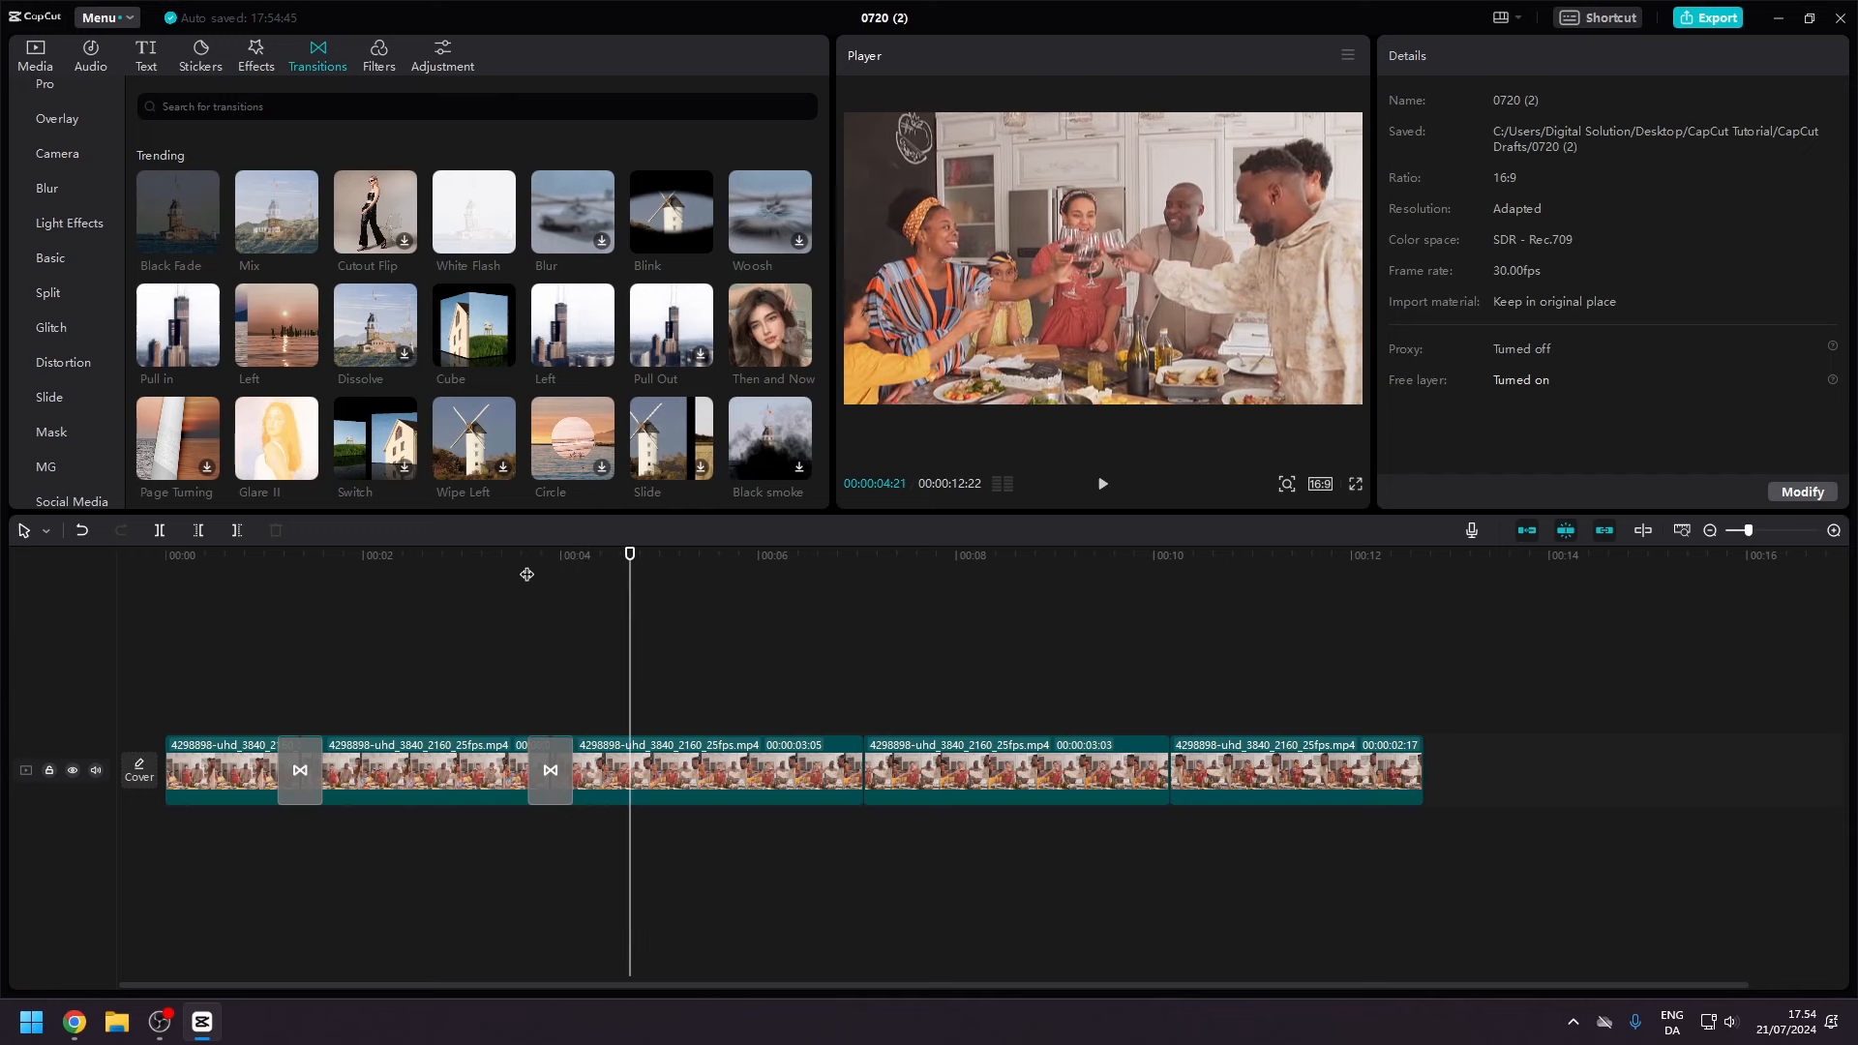
Apply the Cube transition at the third cut and play it back.
left_click_drag(473, 324, 851, 756)
left_click(824, 580)
key("space")
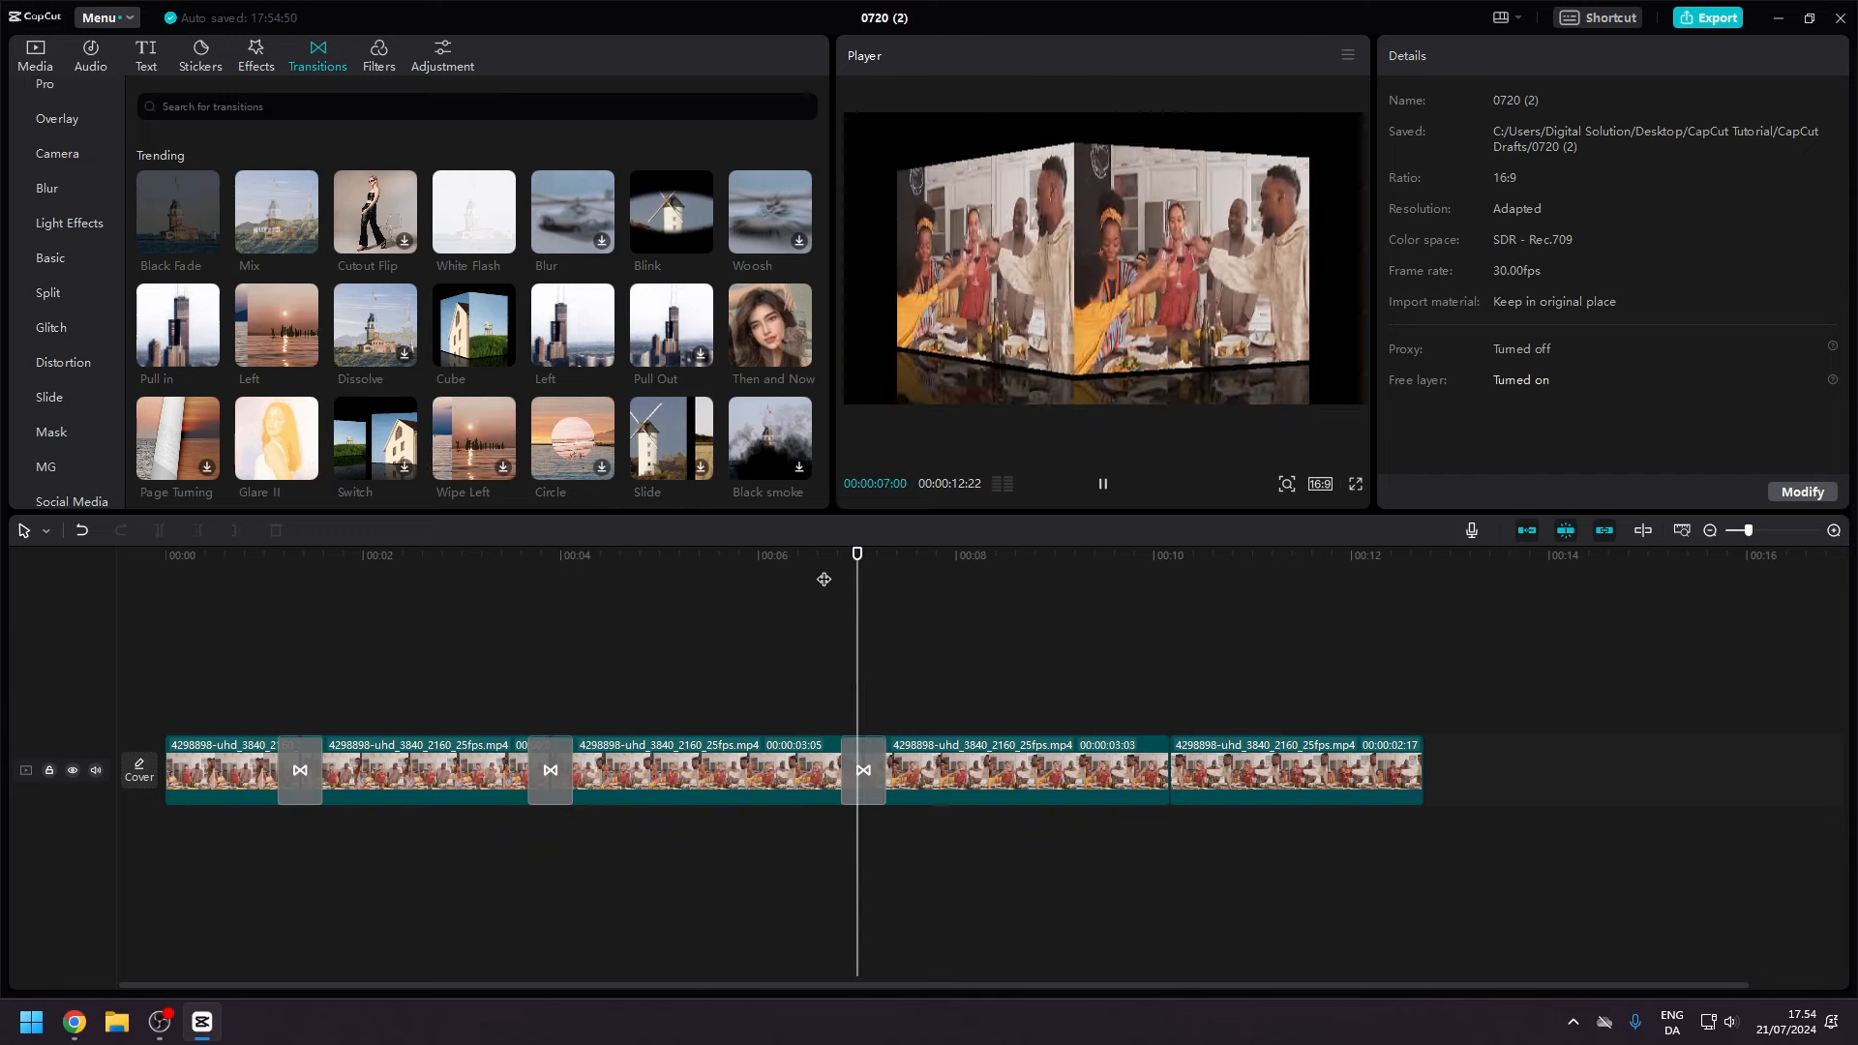
key("space")
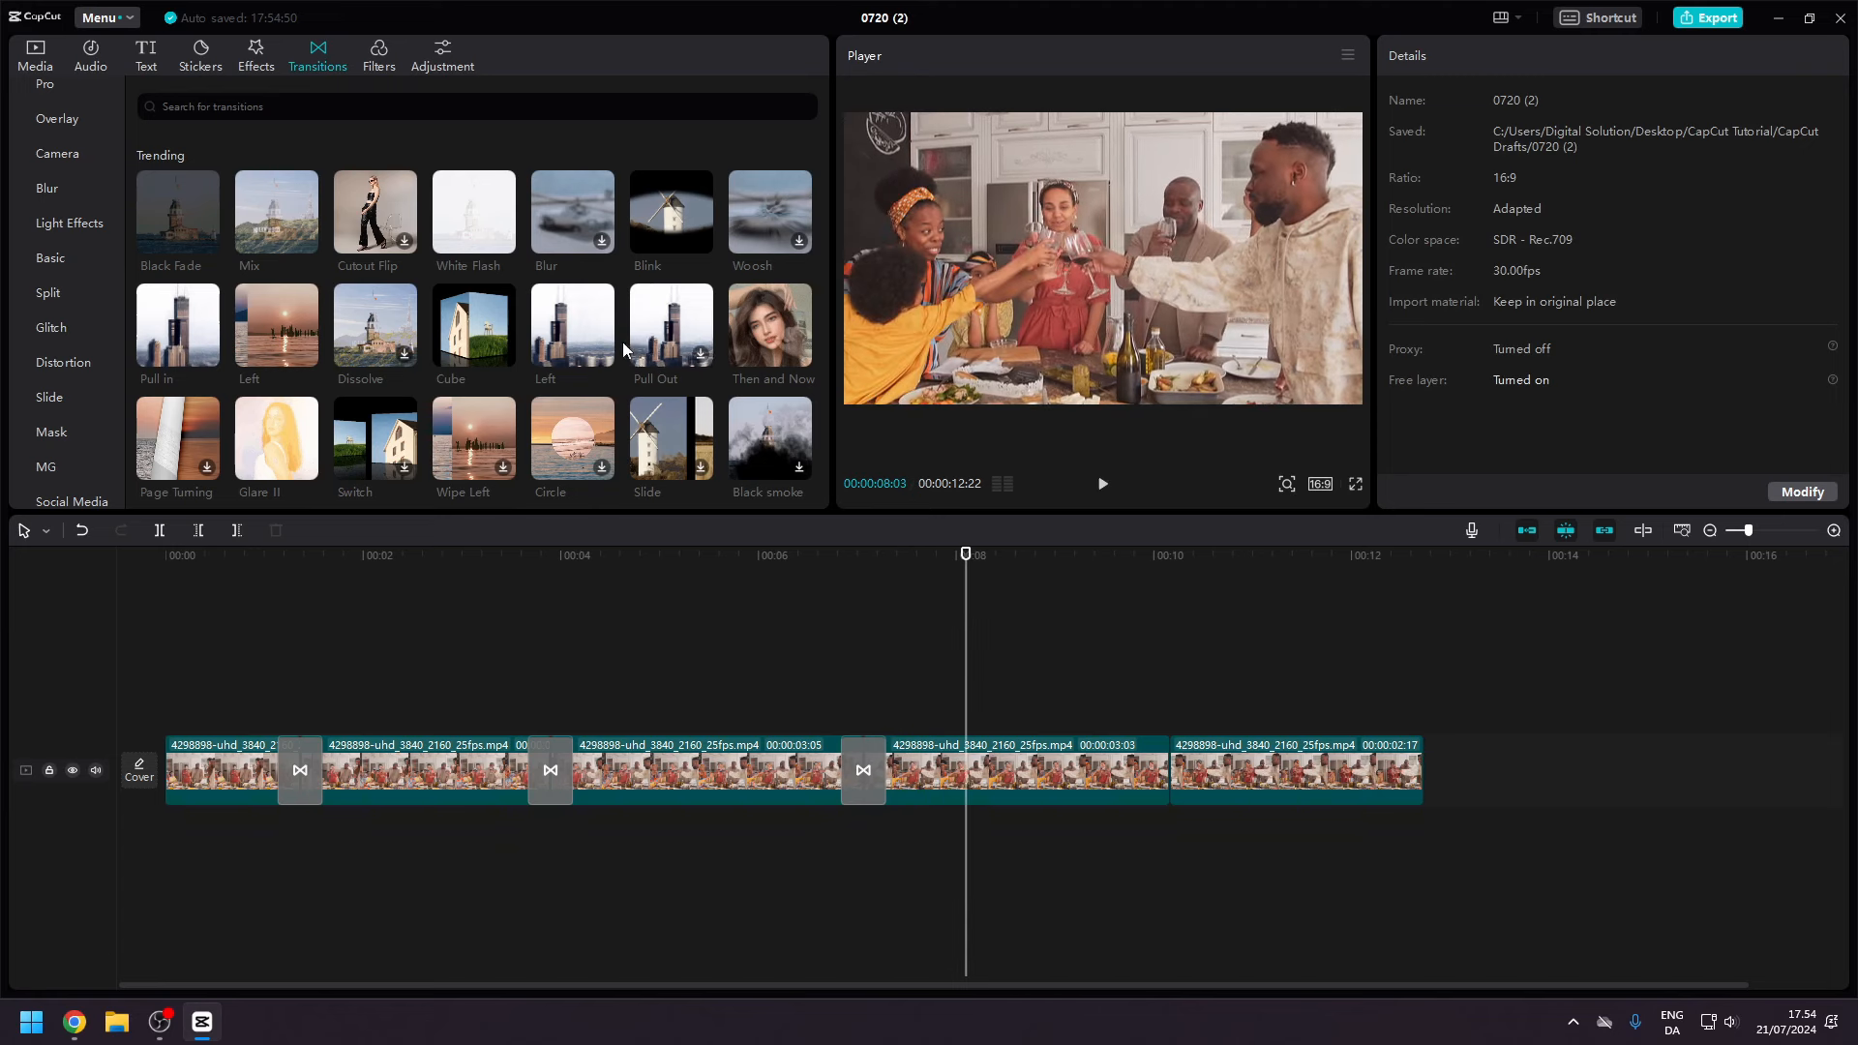
Apply the Left transition with the skyscraper thumbnail at the last cut and play it back.
left_click_drag(572, 324, 1143, 772)
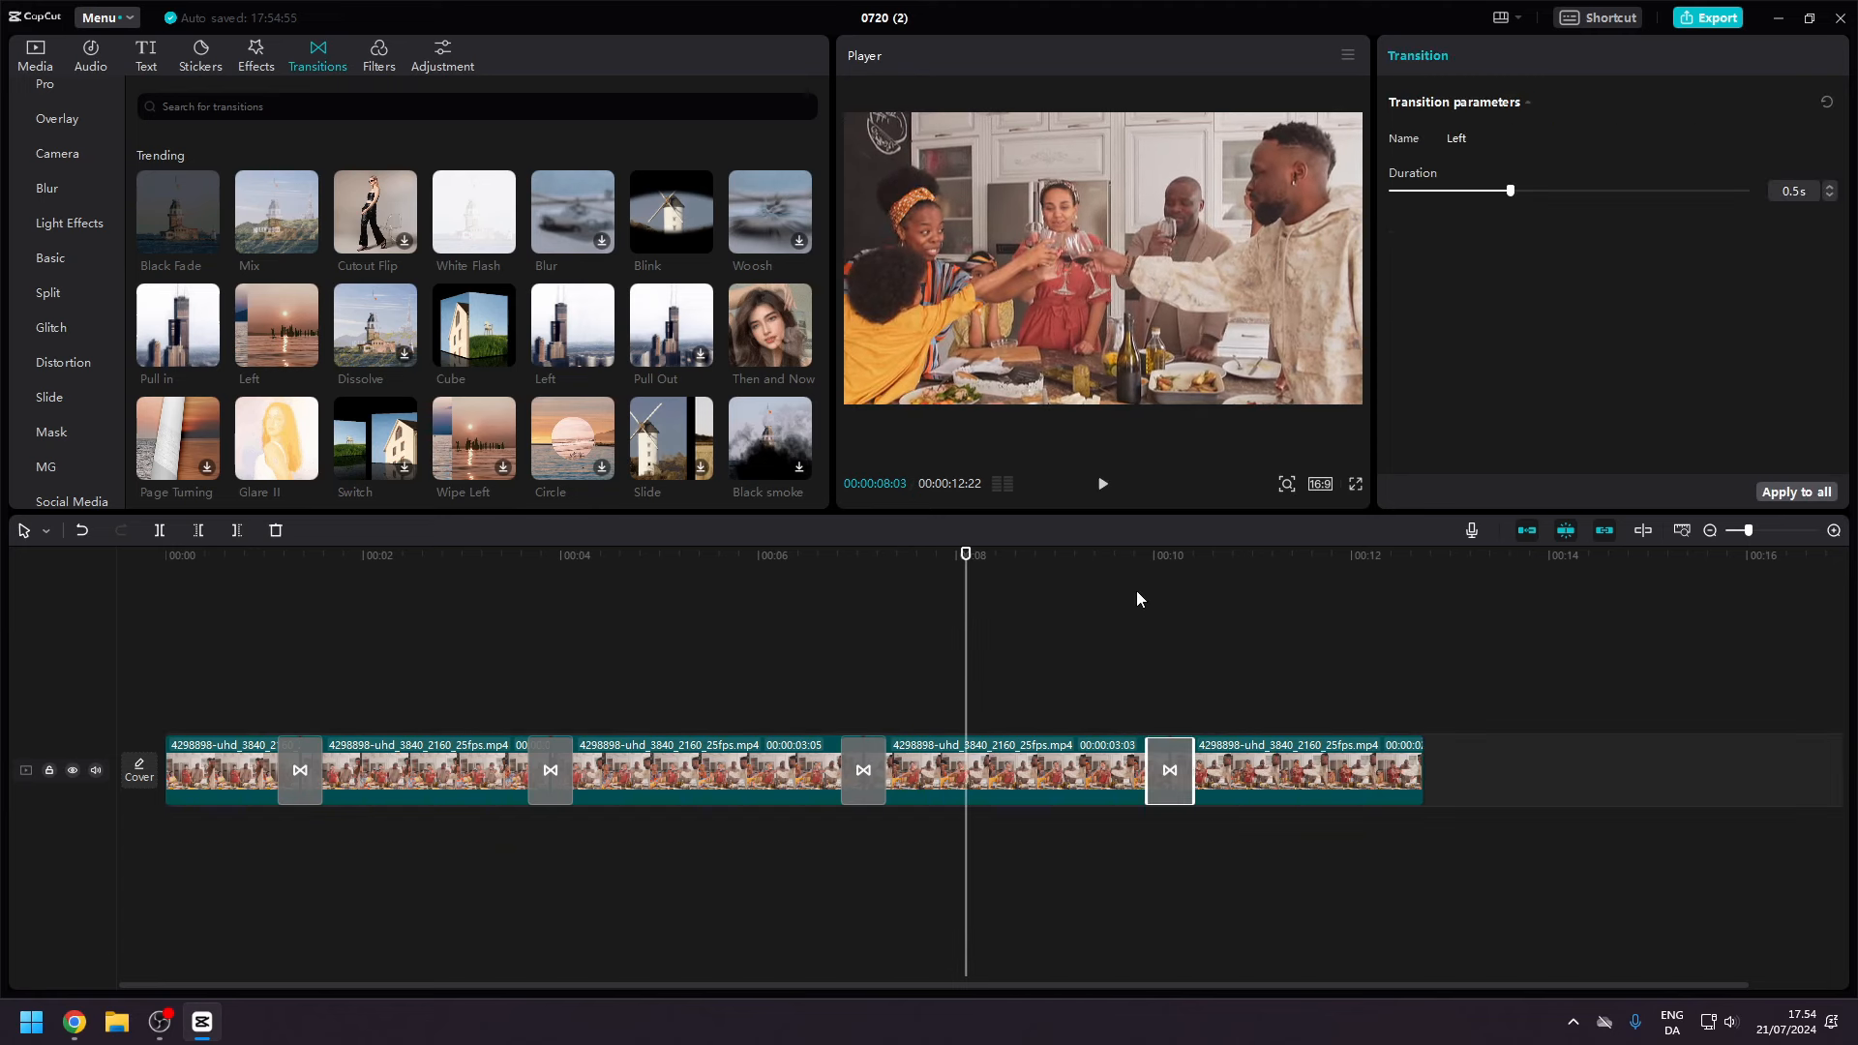
left_click(1122, 565)
key("space")
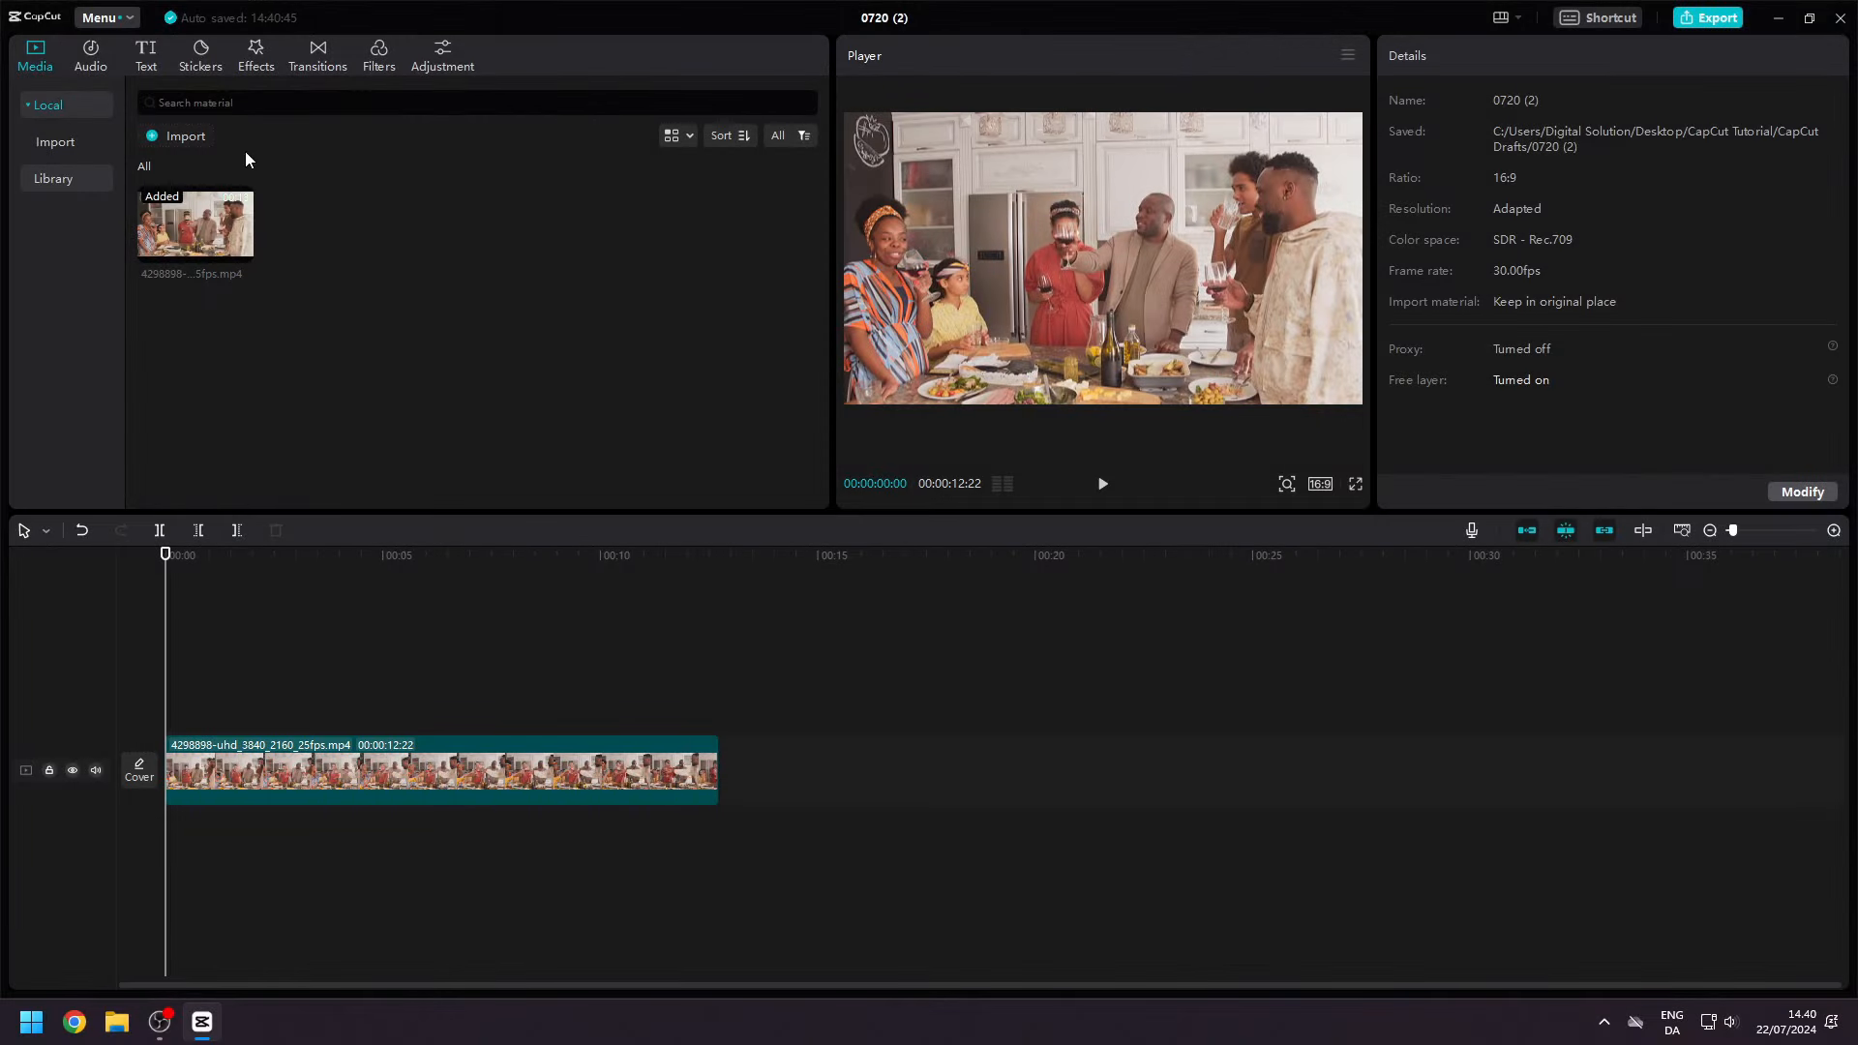
Add the green down-arrow sticker near the start of the timeline and another trending sticker at the video's end.
left_click(201, 45)
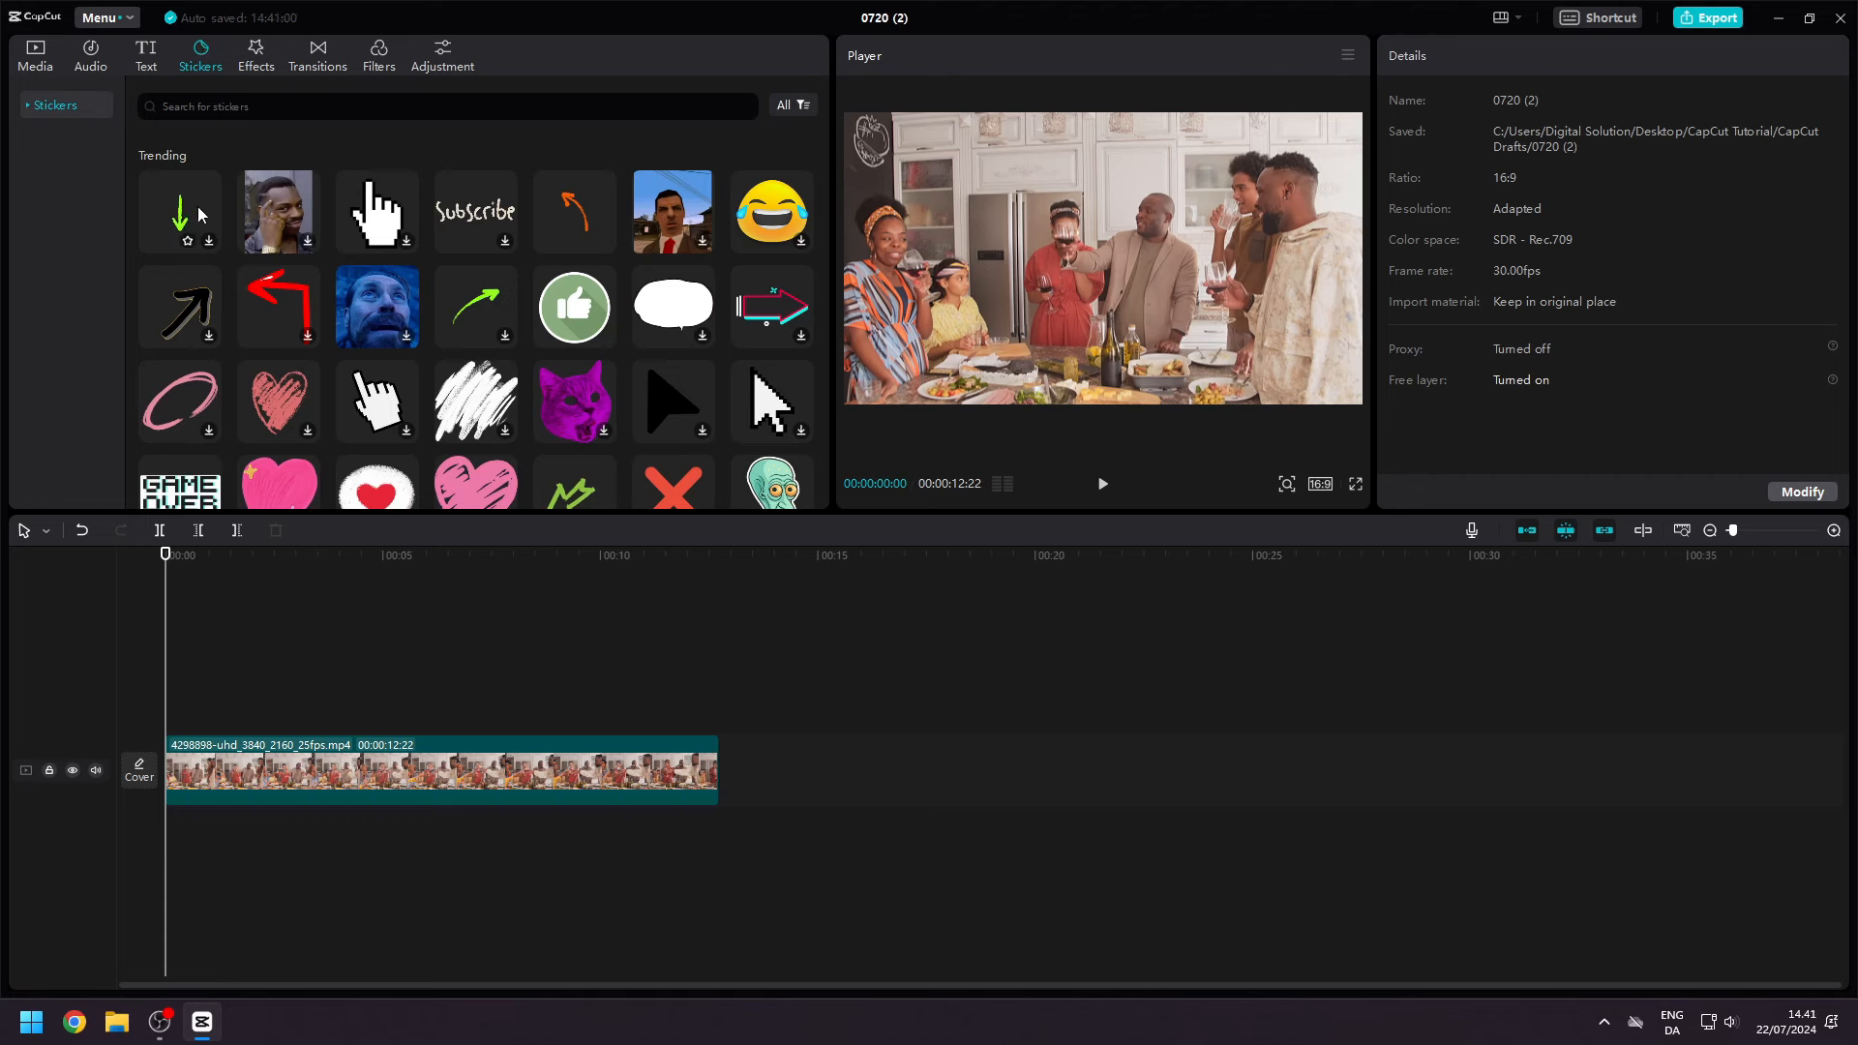
left_click_drag(200, 213, 183, 709)
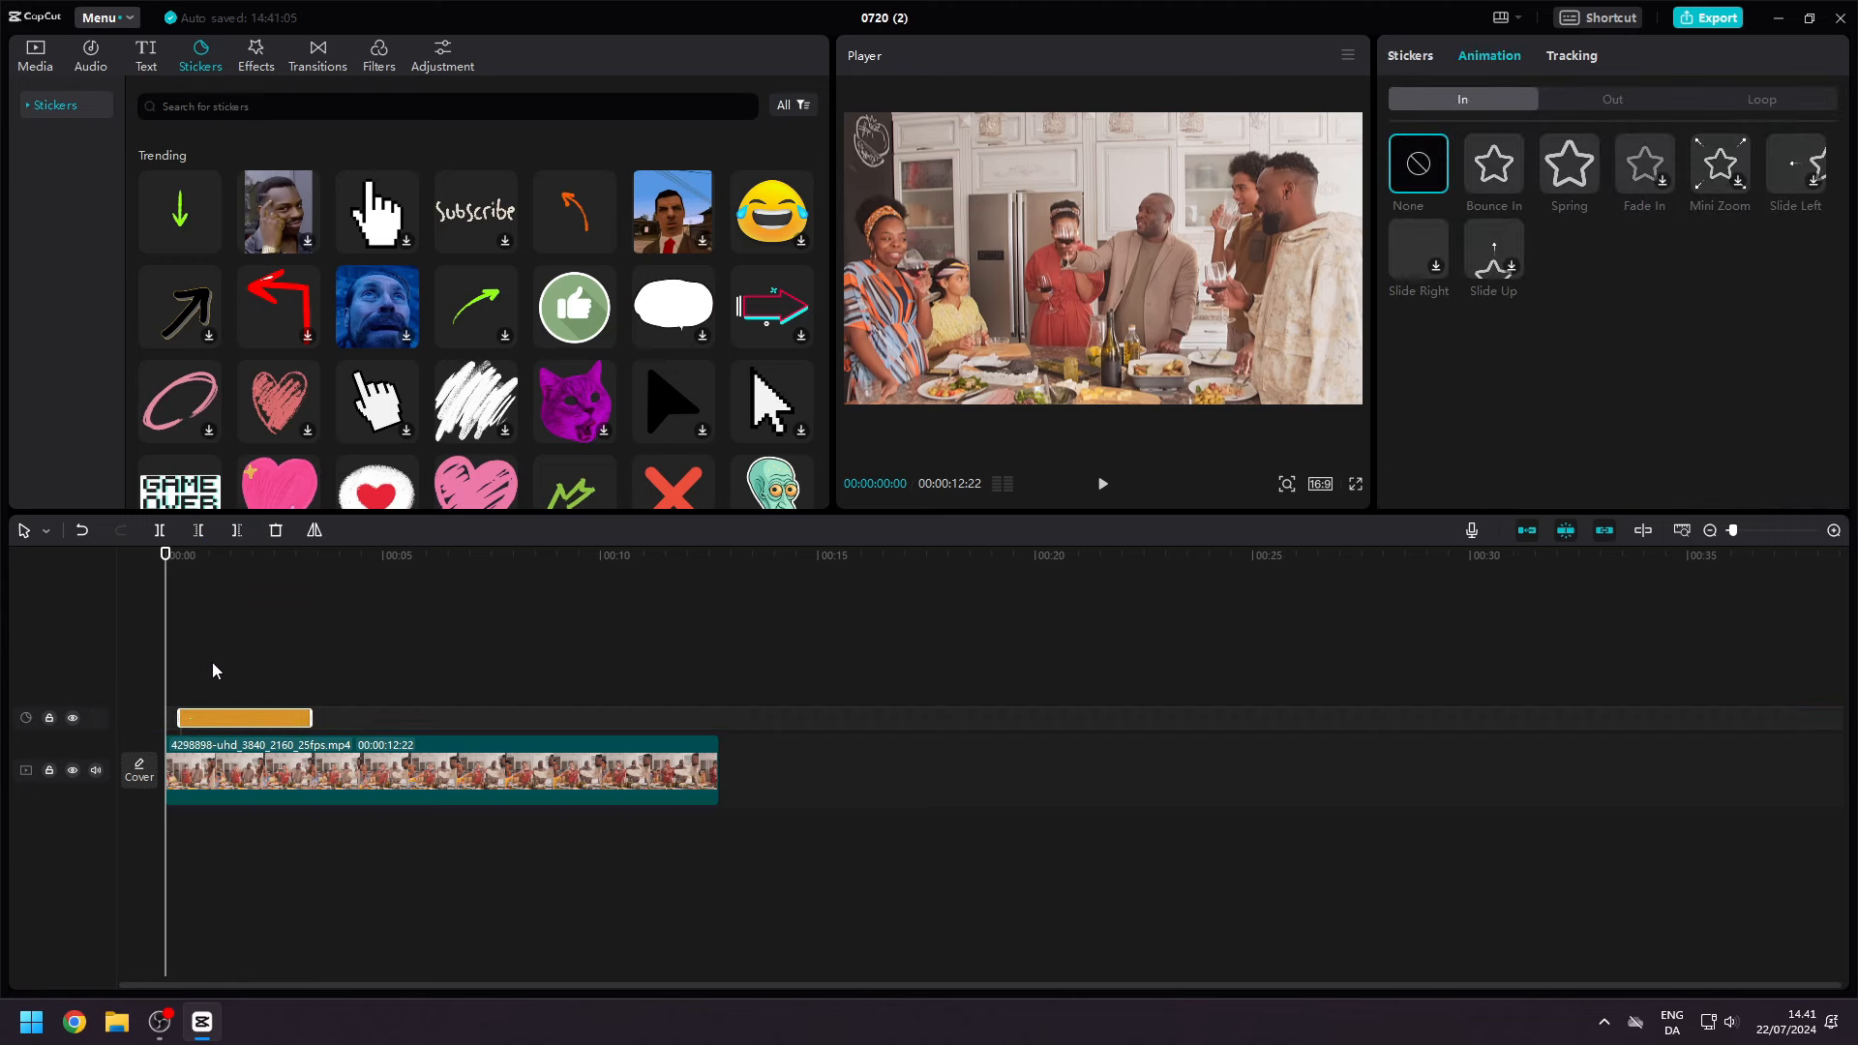
left_click_drag(544, 382, 592, 718)
Shrink the green arrow sticker and place it beside the wine glass of the woman in the striped dress.
key("space")
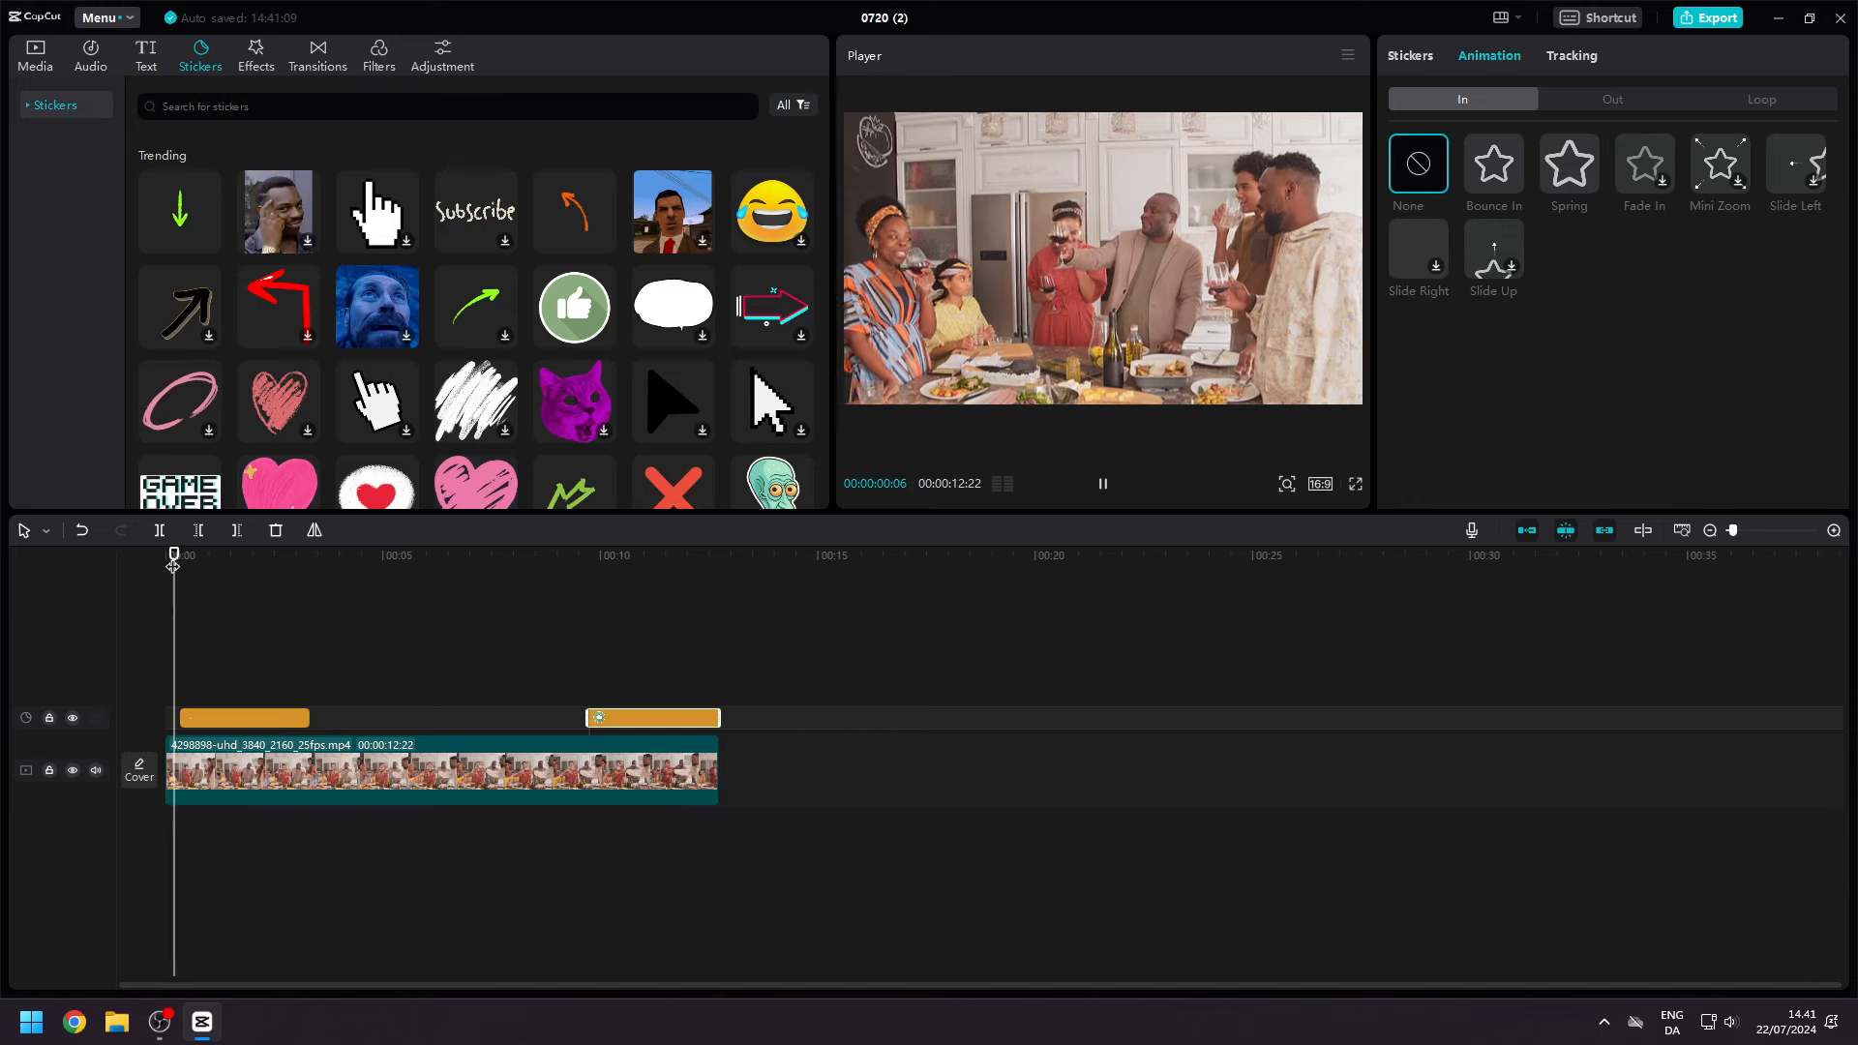
left_click(1103, 274)
left_click_drag(1213, 157, 955, 244)
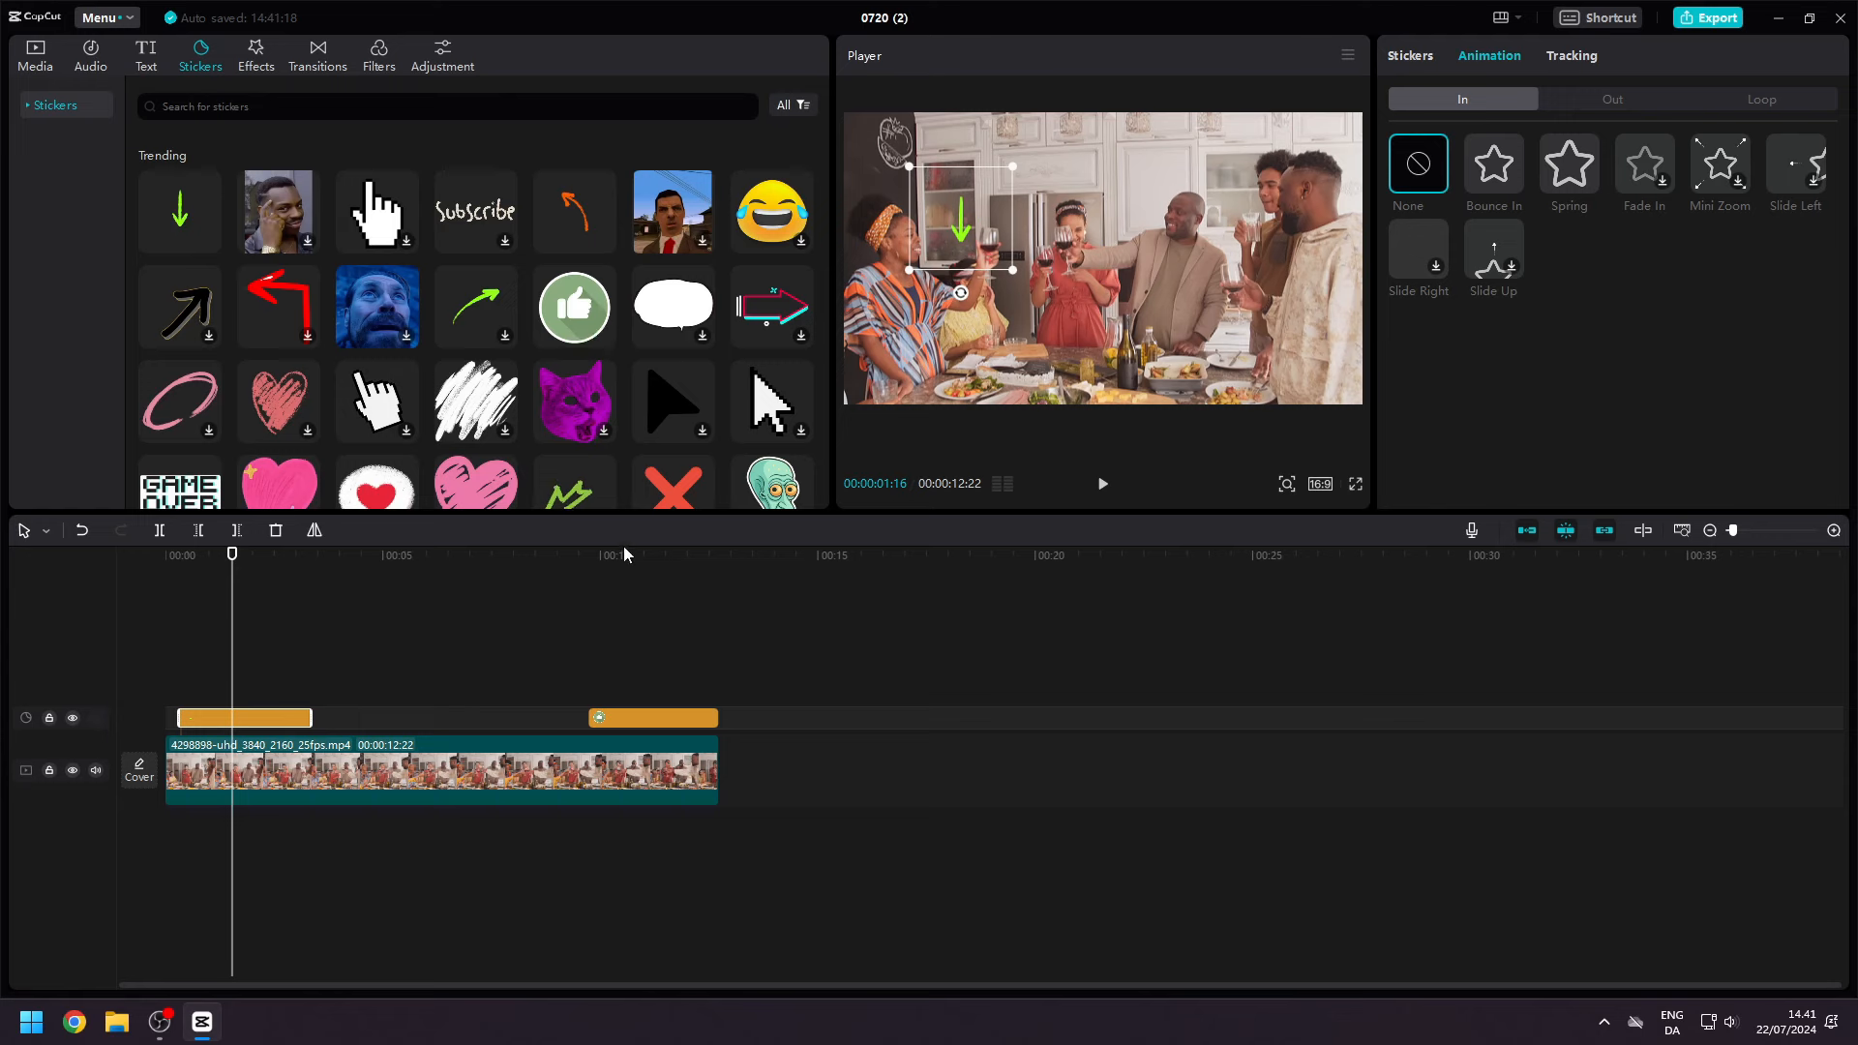
Search the stickers for "light bulb" and add the orange bulb with rays to the sticker track at about 4 s.
left_click(398, 106)
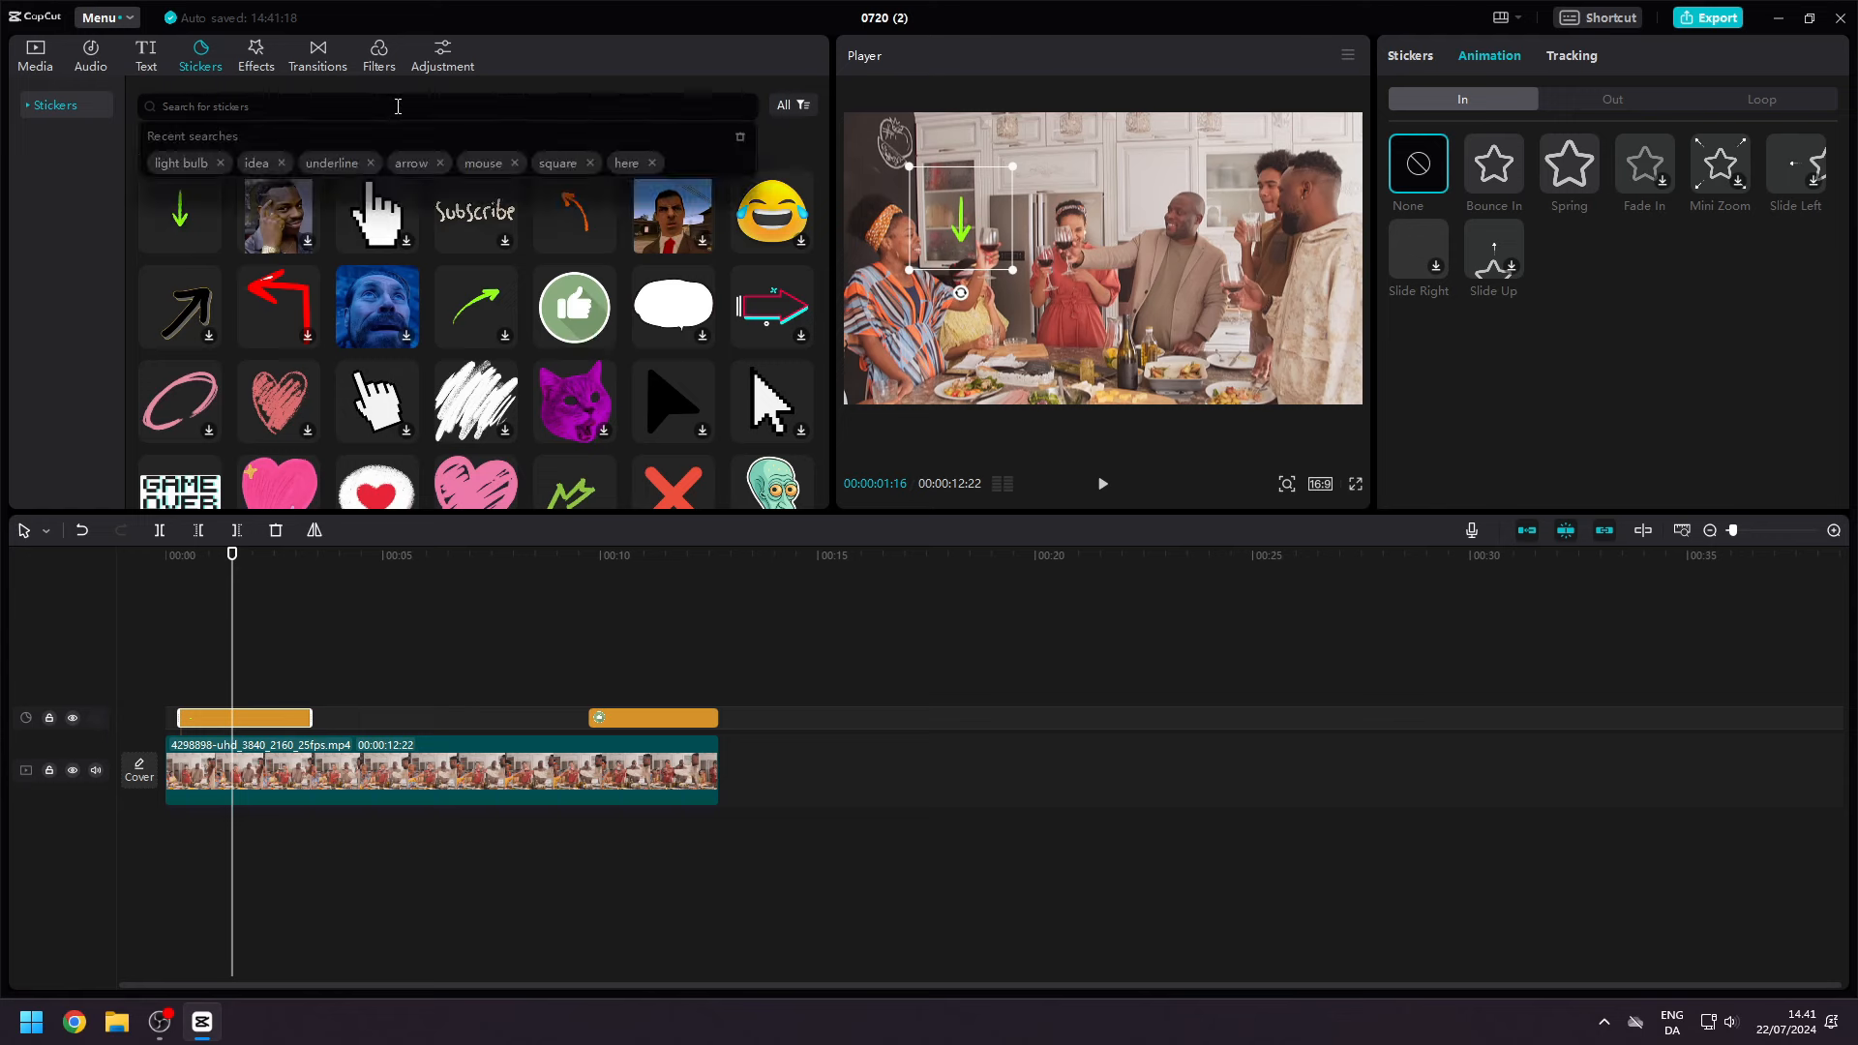
type("light")
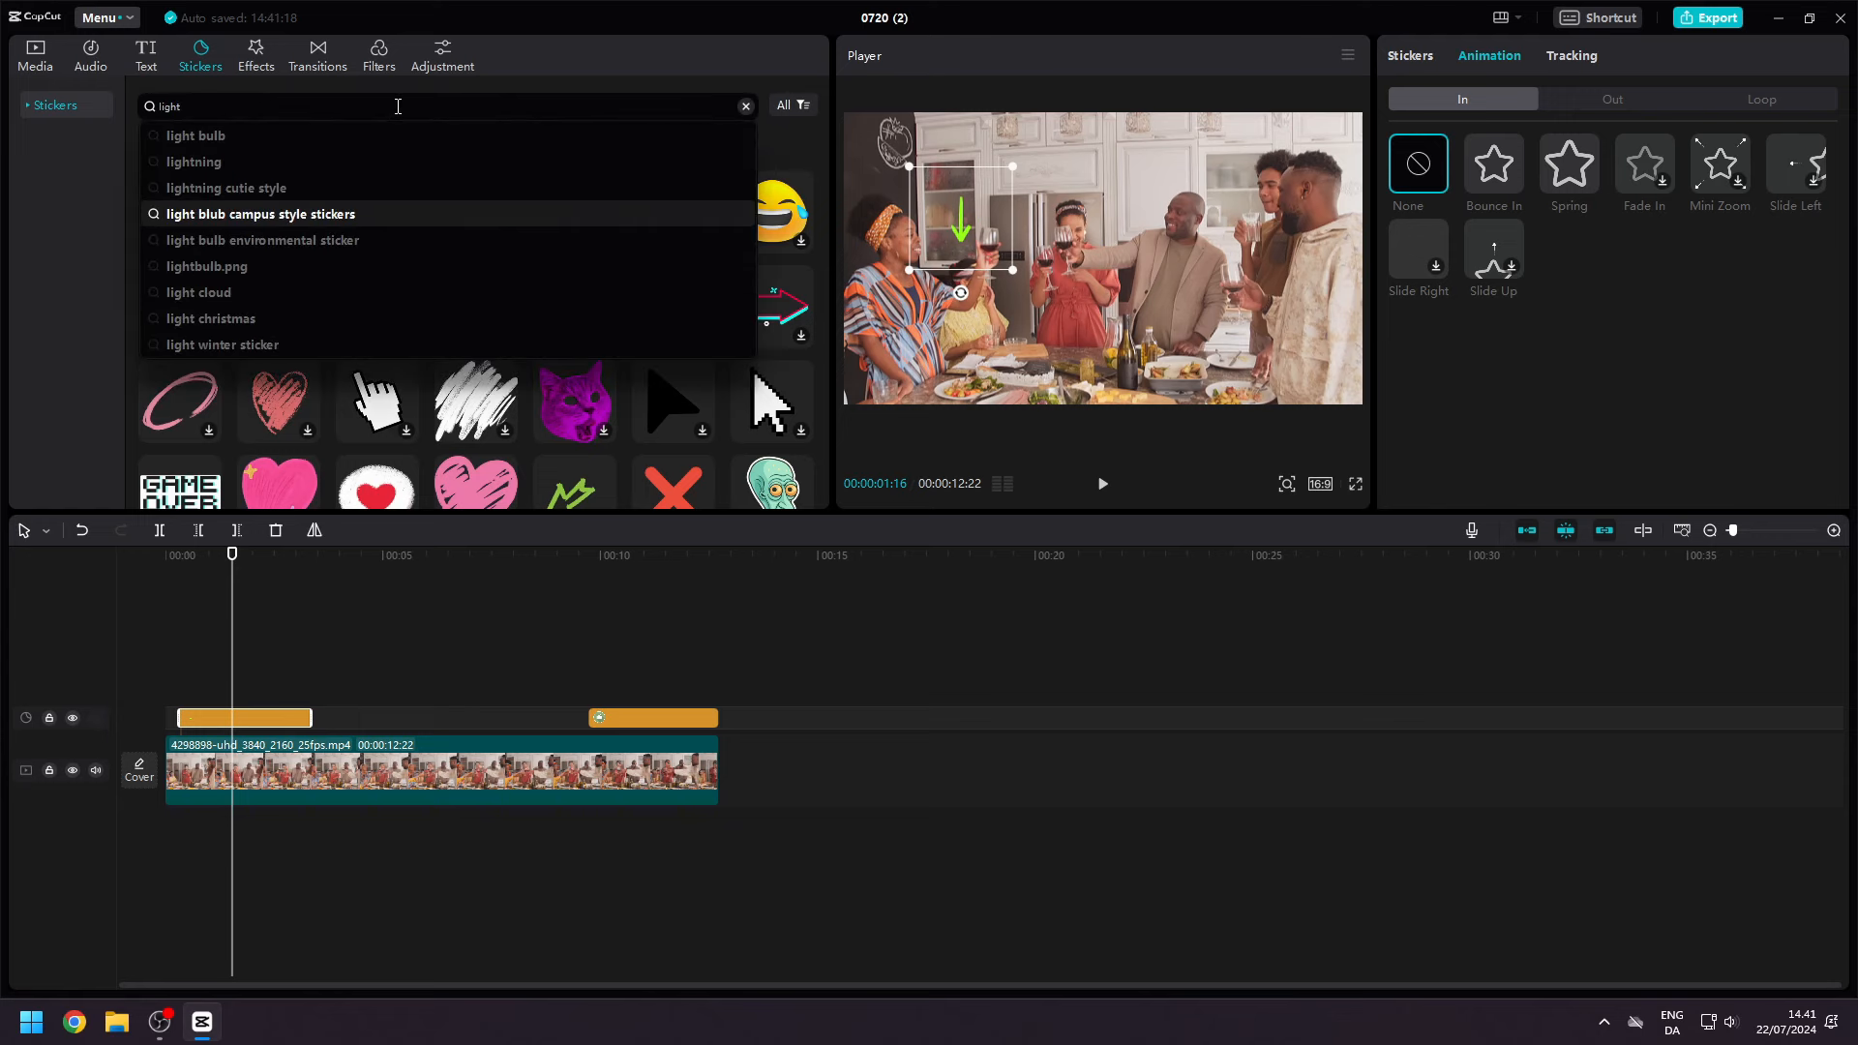
type(" bulb")
key("Return")
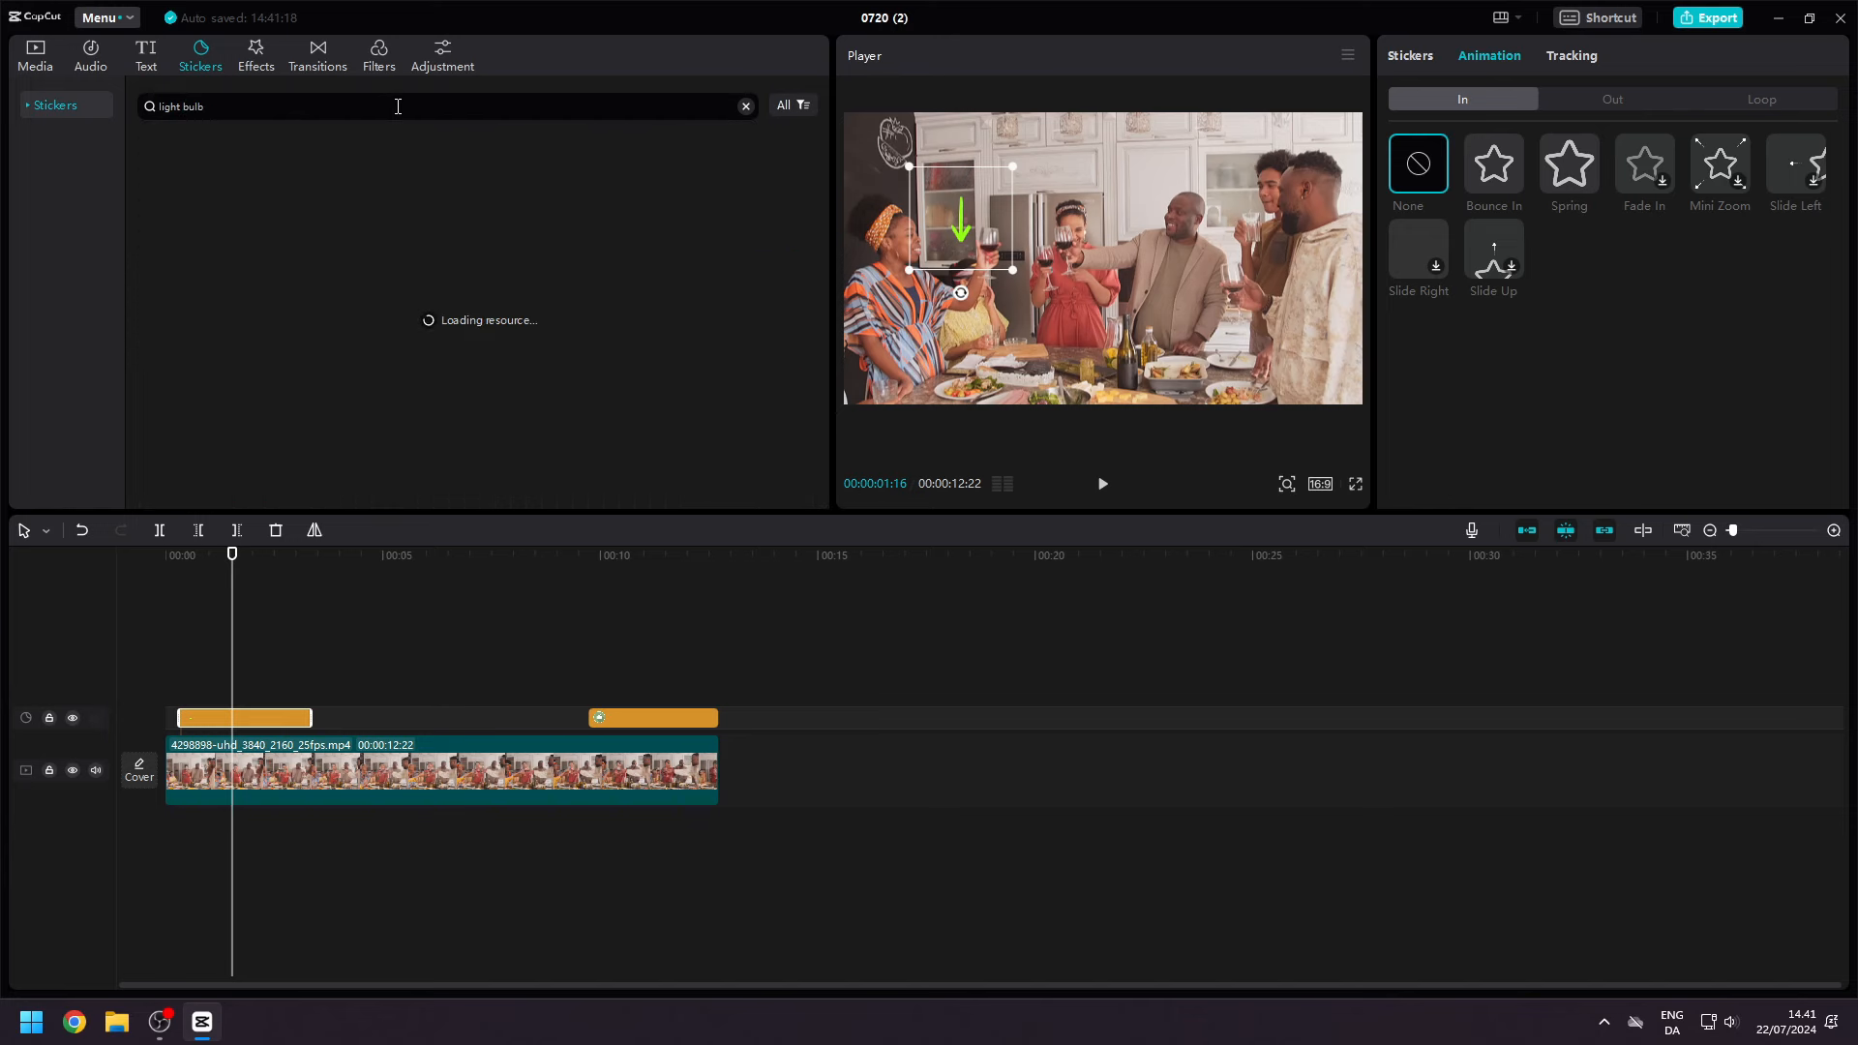
mouse_move(189, 199)
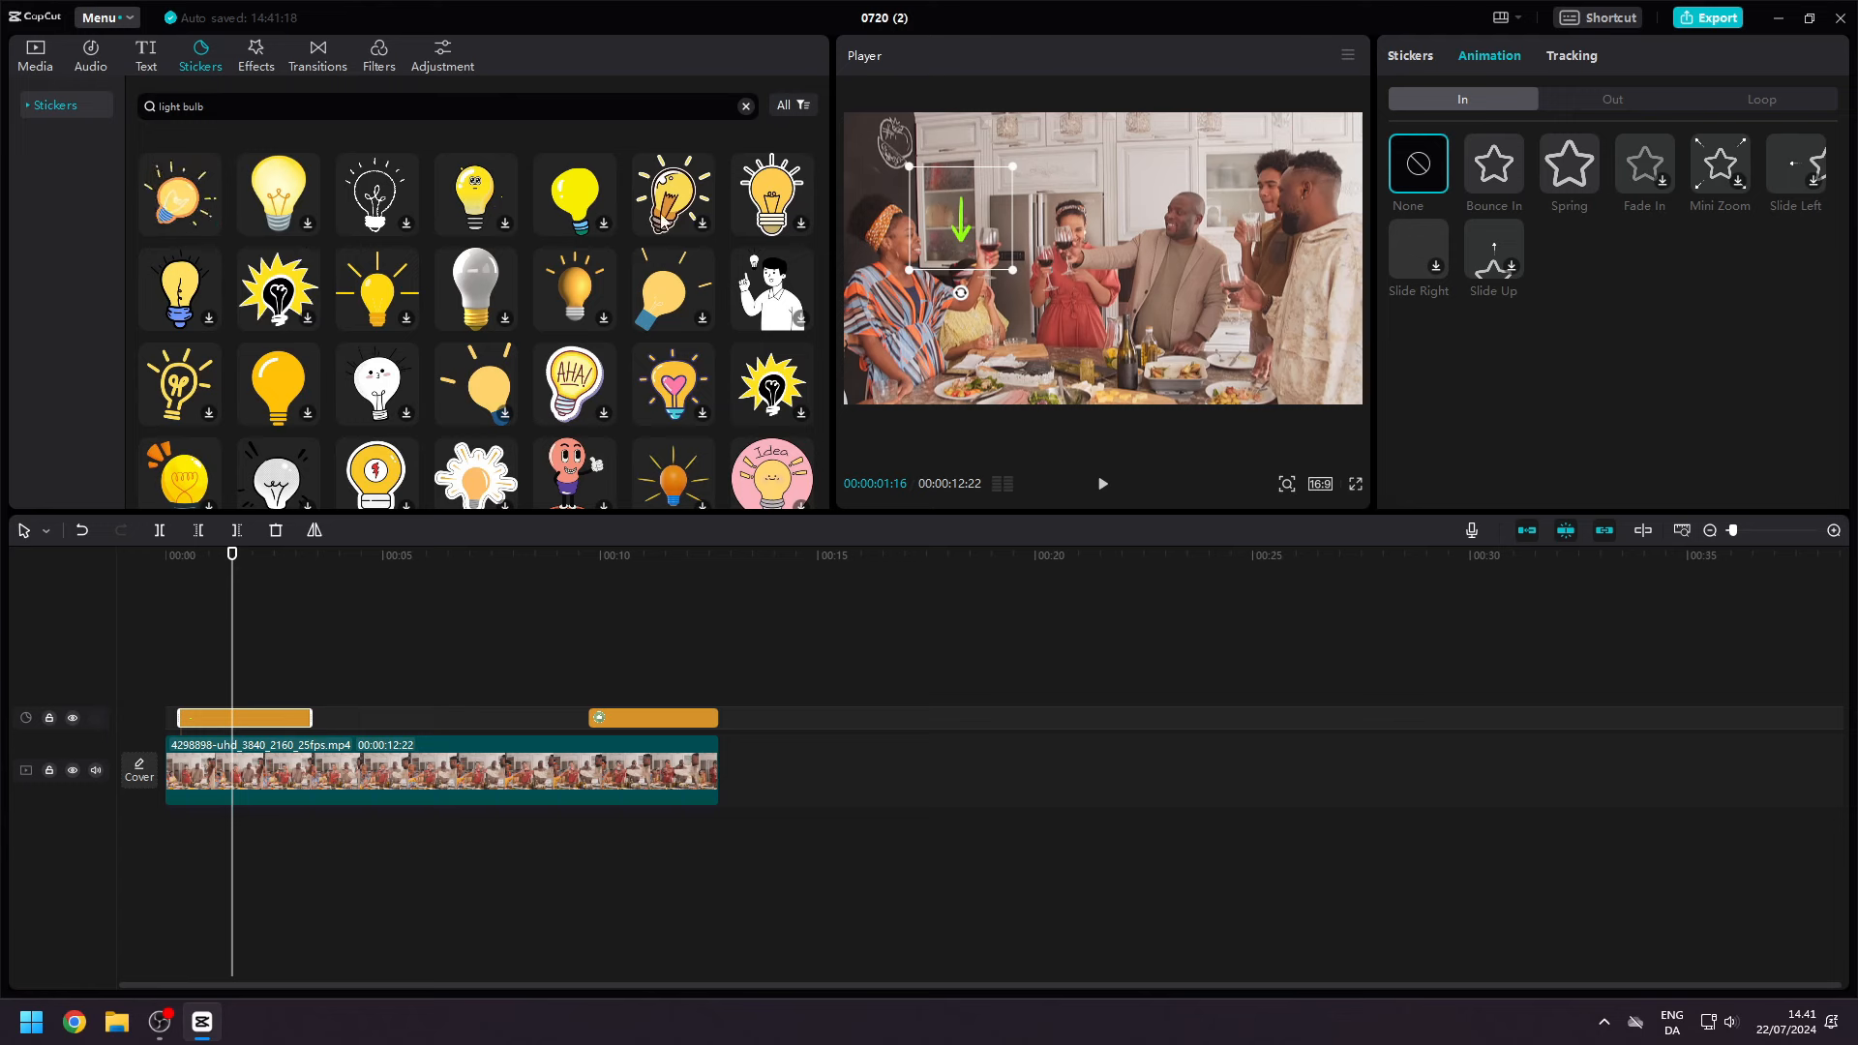
left_click_drag(774, 200, 356, 717)
left_click_drag(278, 578, 378, 578)
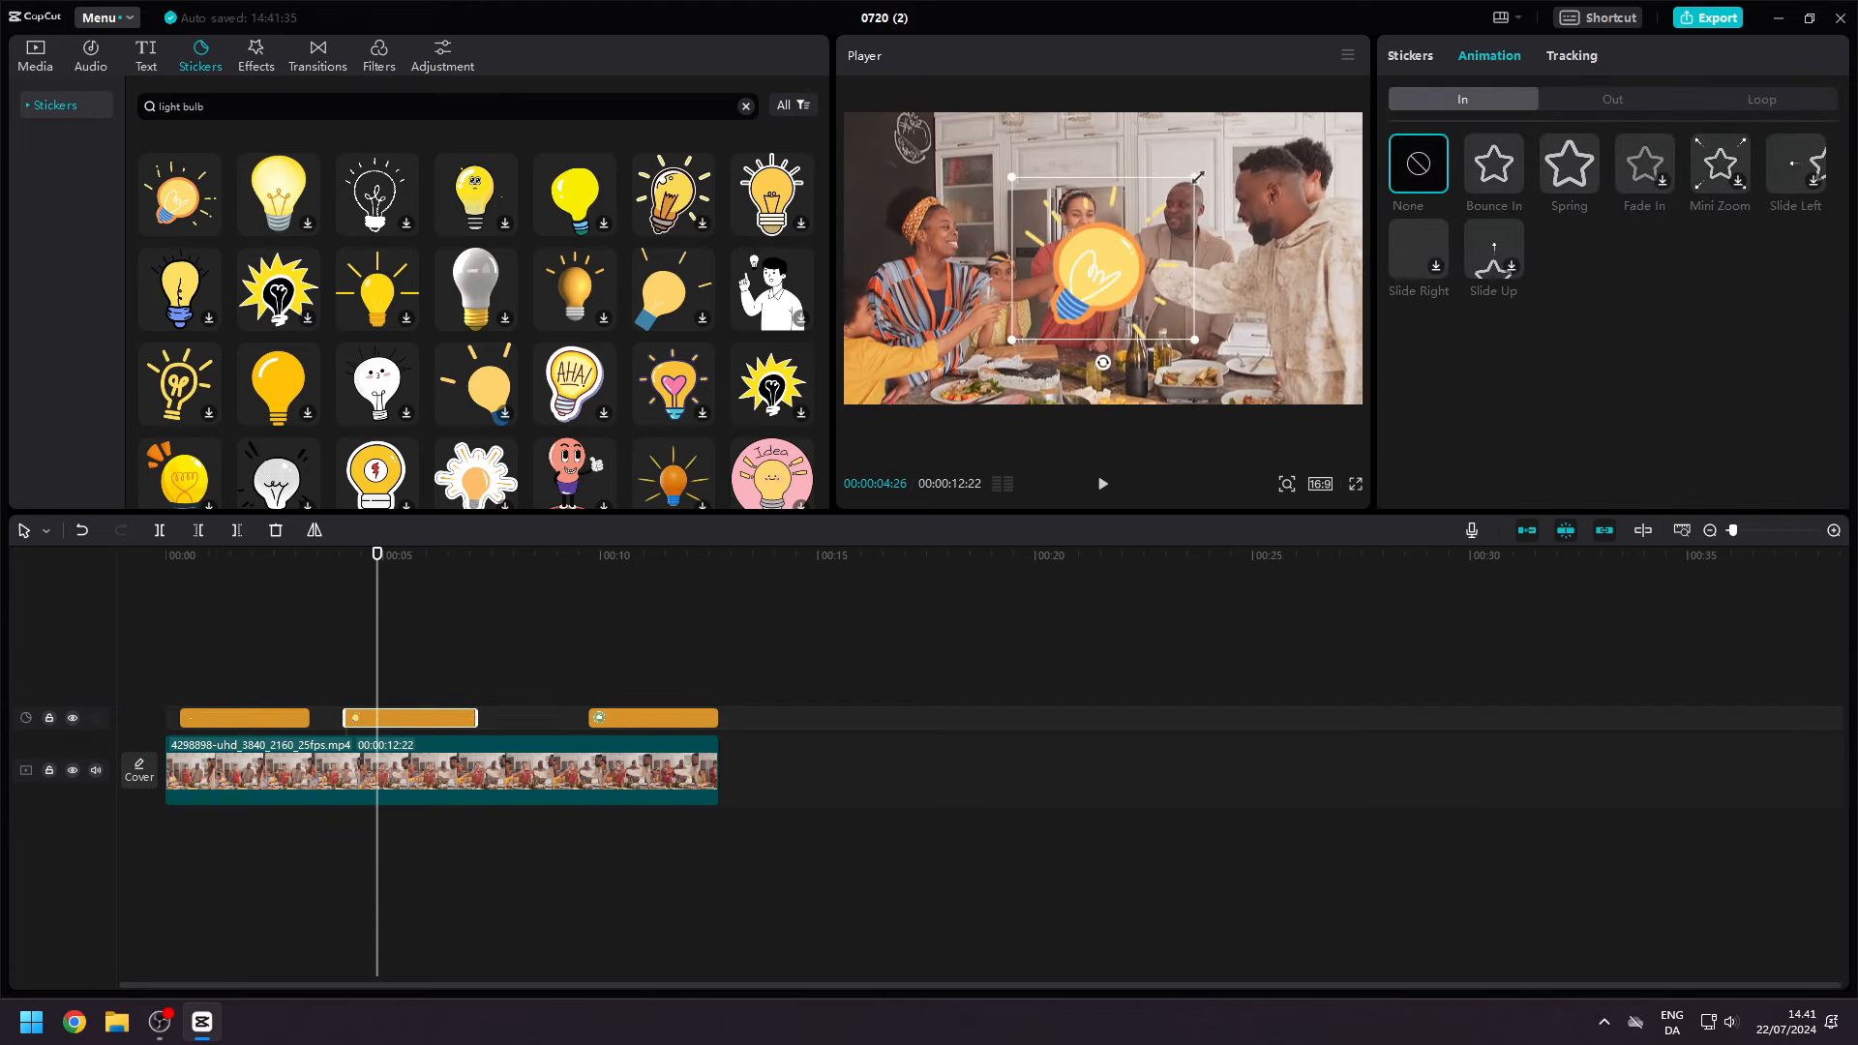
Shrink and tilt the light bulb sticker, place it above the head of the woman in red, and play back the stickers.
left_click_drag(1197, 179, 1146, 220)
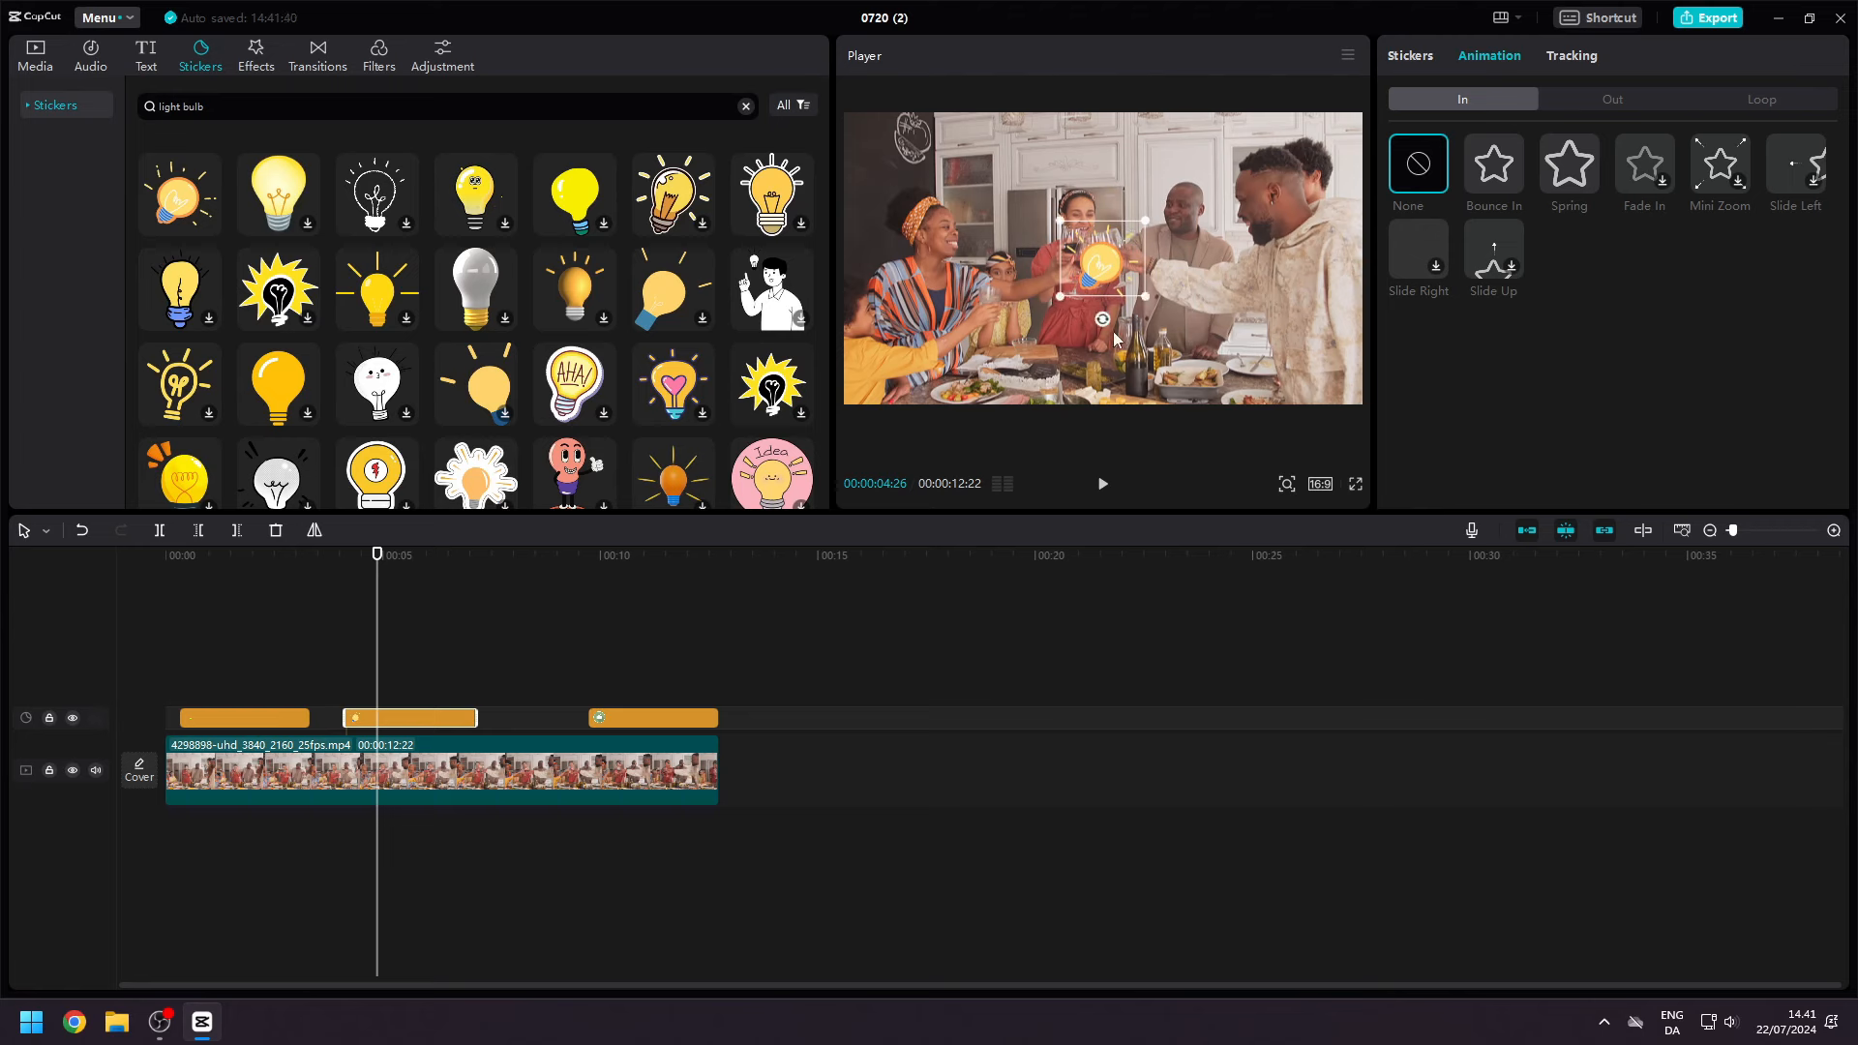
left_click_drag(1103, 323, 1084, 173)
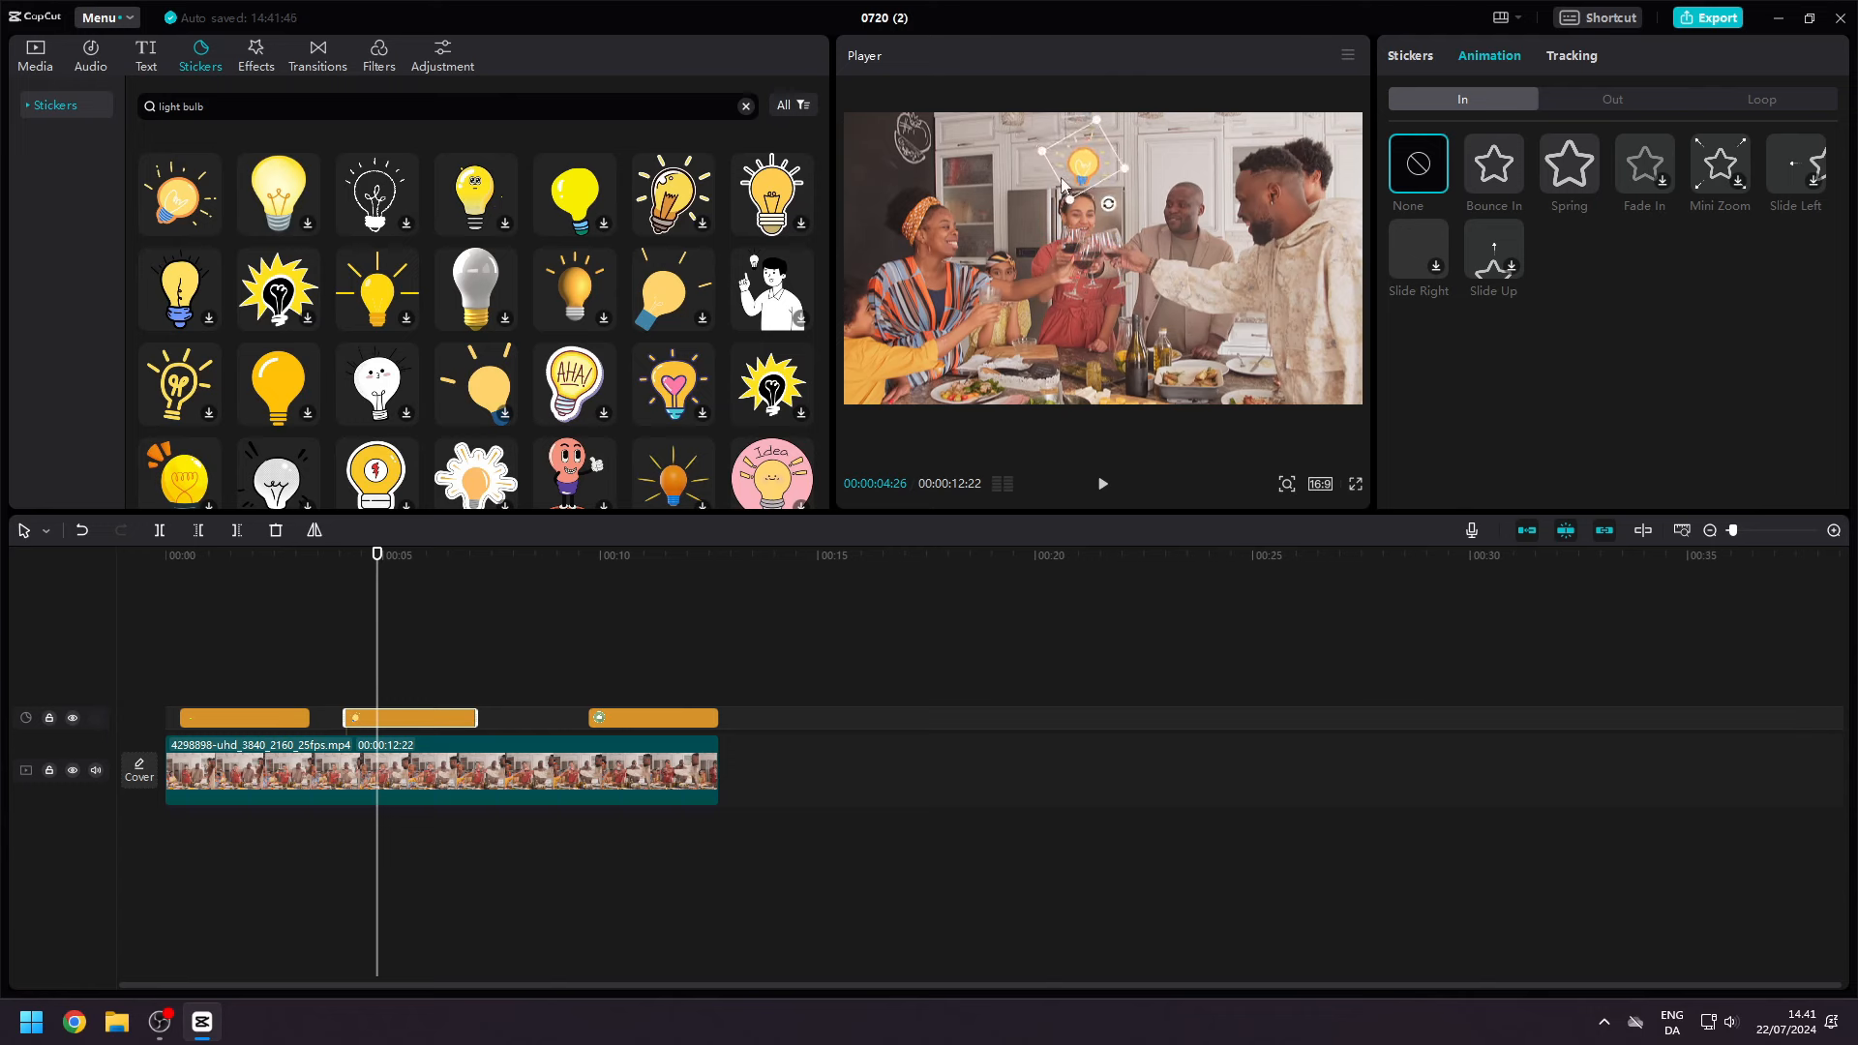
left_click_drag(241, 561, 183, 562)
key("space")
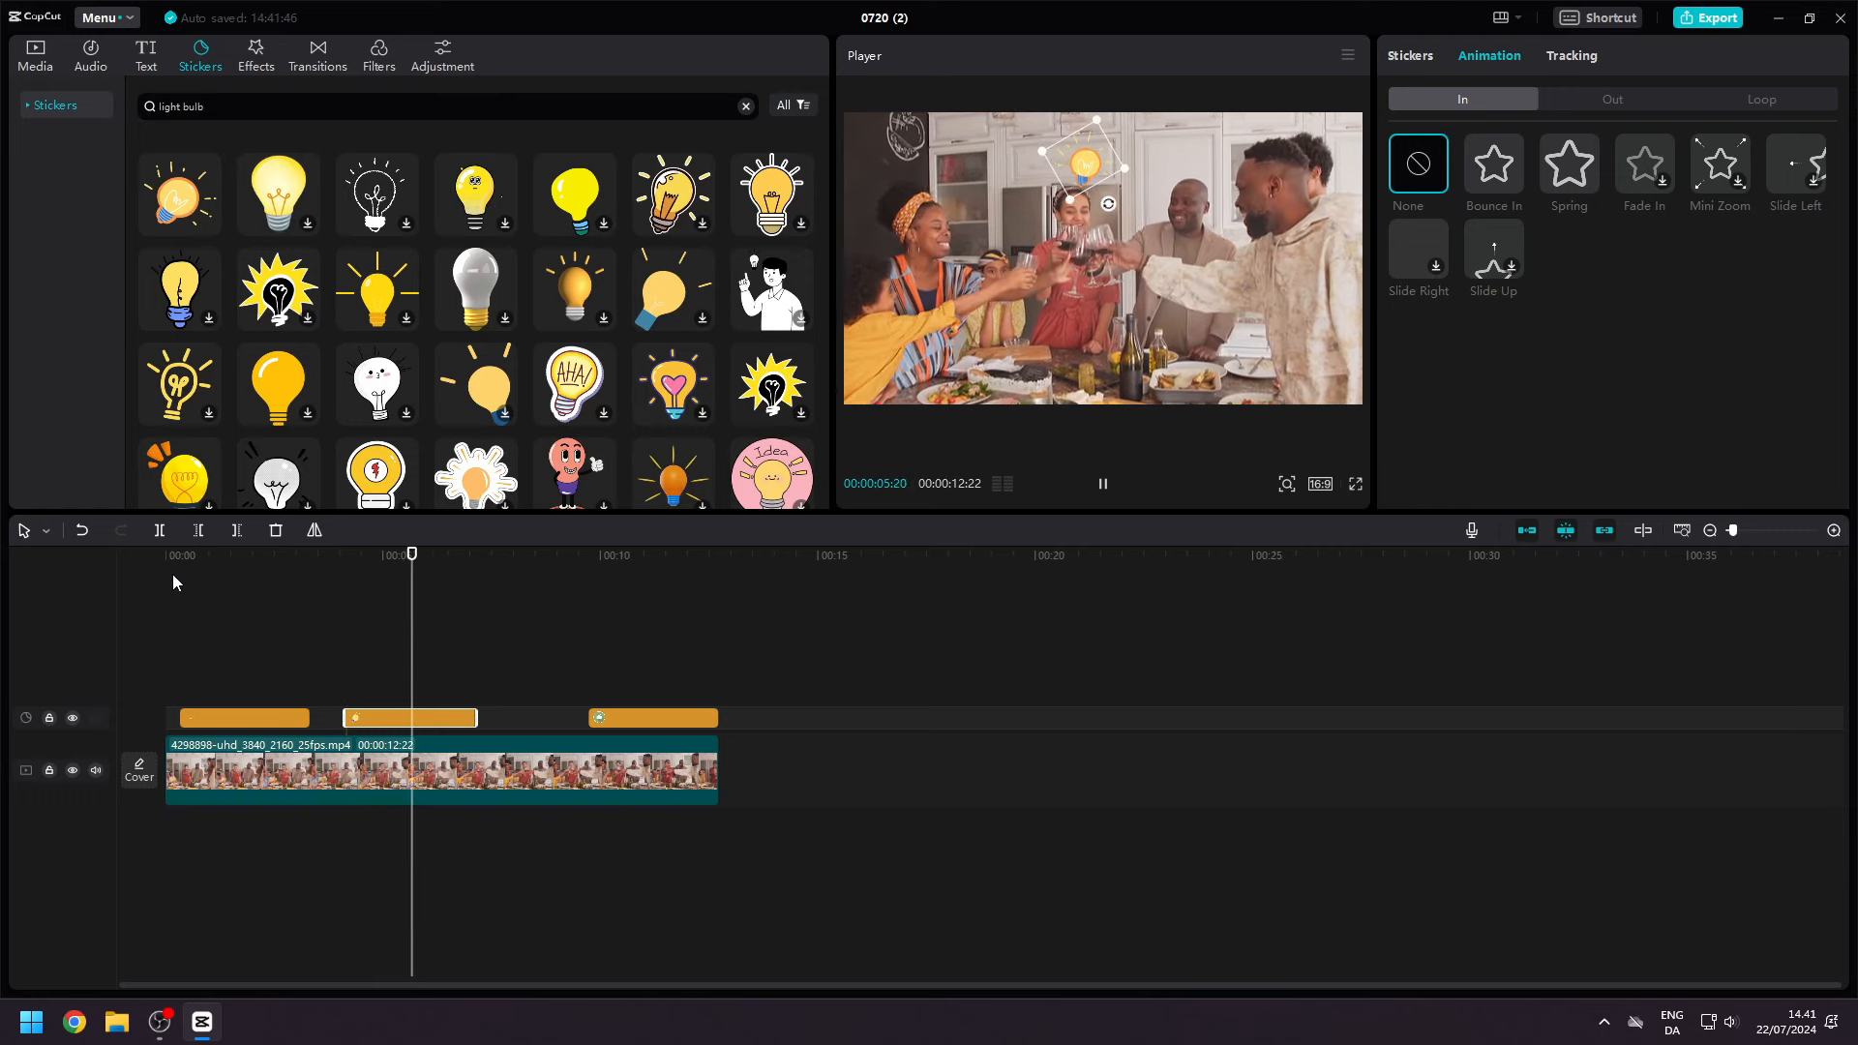
Move the light bulb sticker onto a new track overlapping the green arrow sticker at about 1.5 s and play back the video.
key("space")
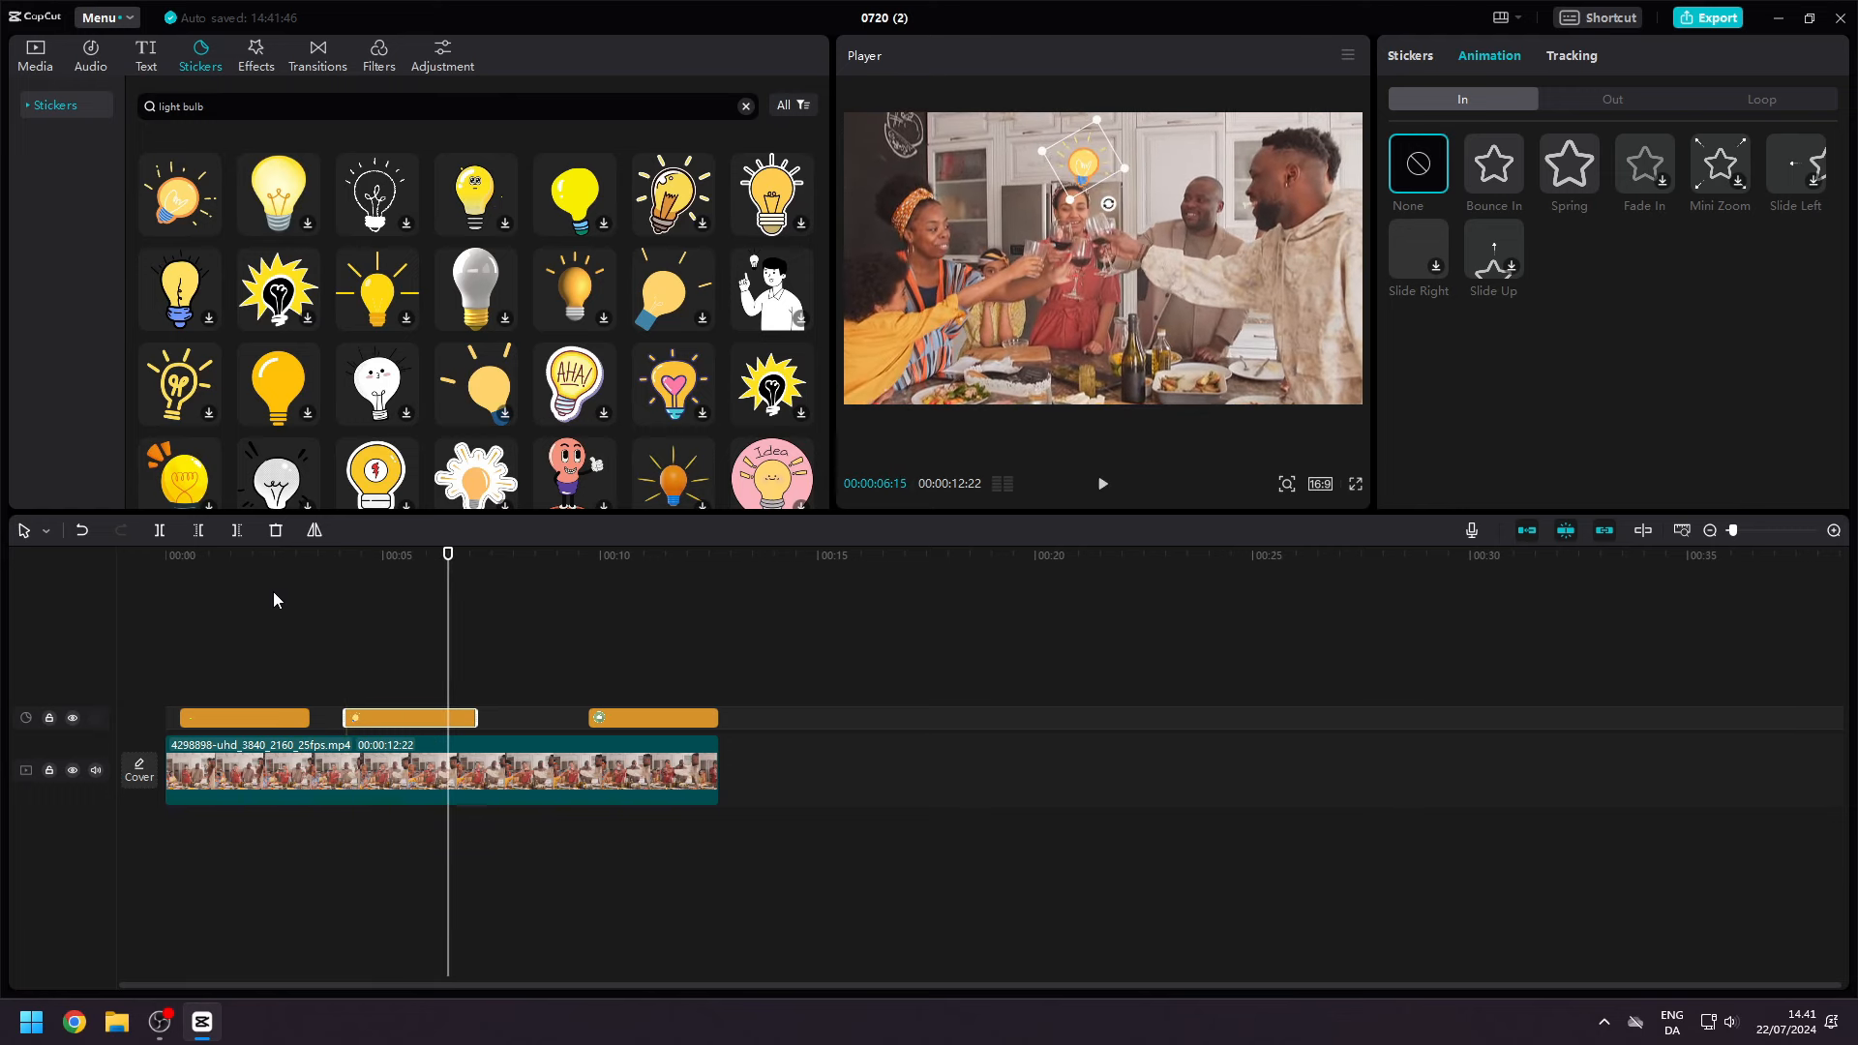
left_click(238, 582)
left_click_drag(375, 728, 226, 689)
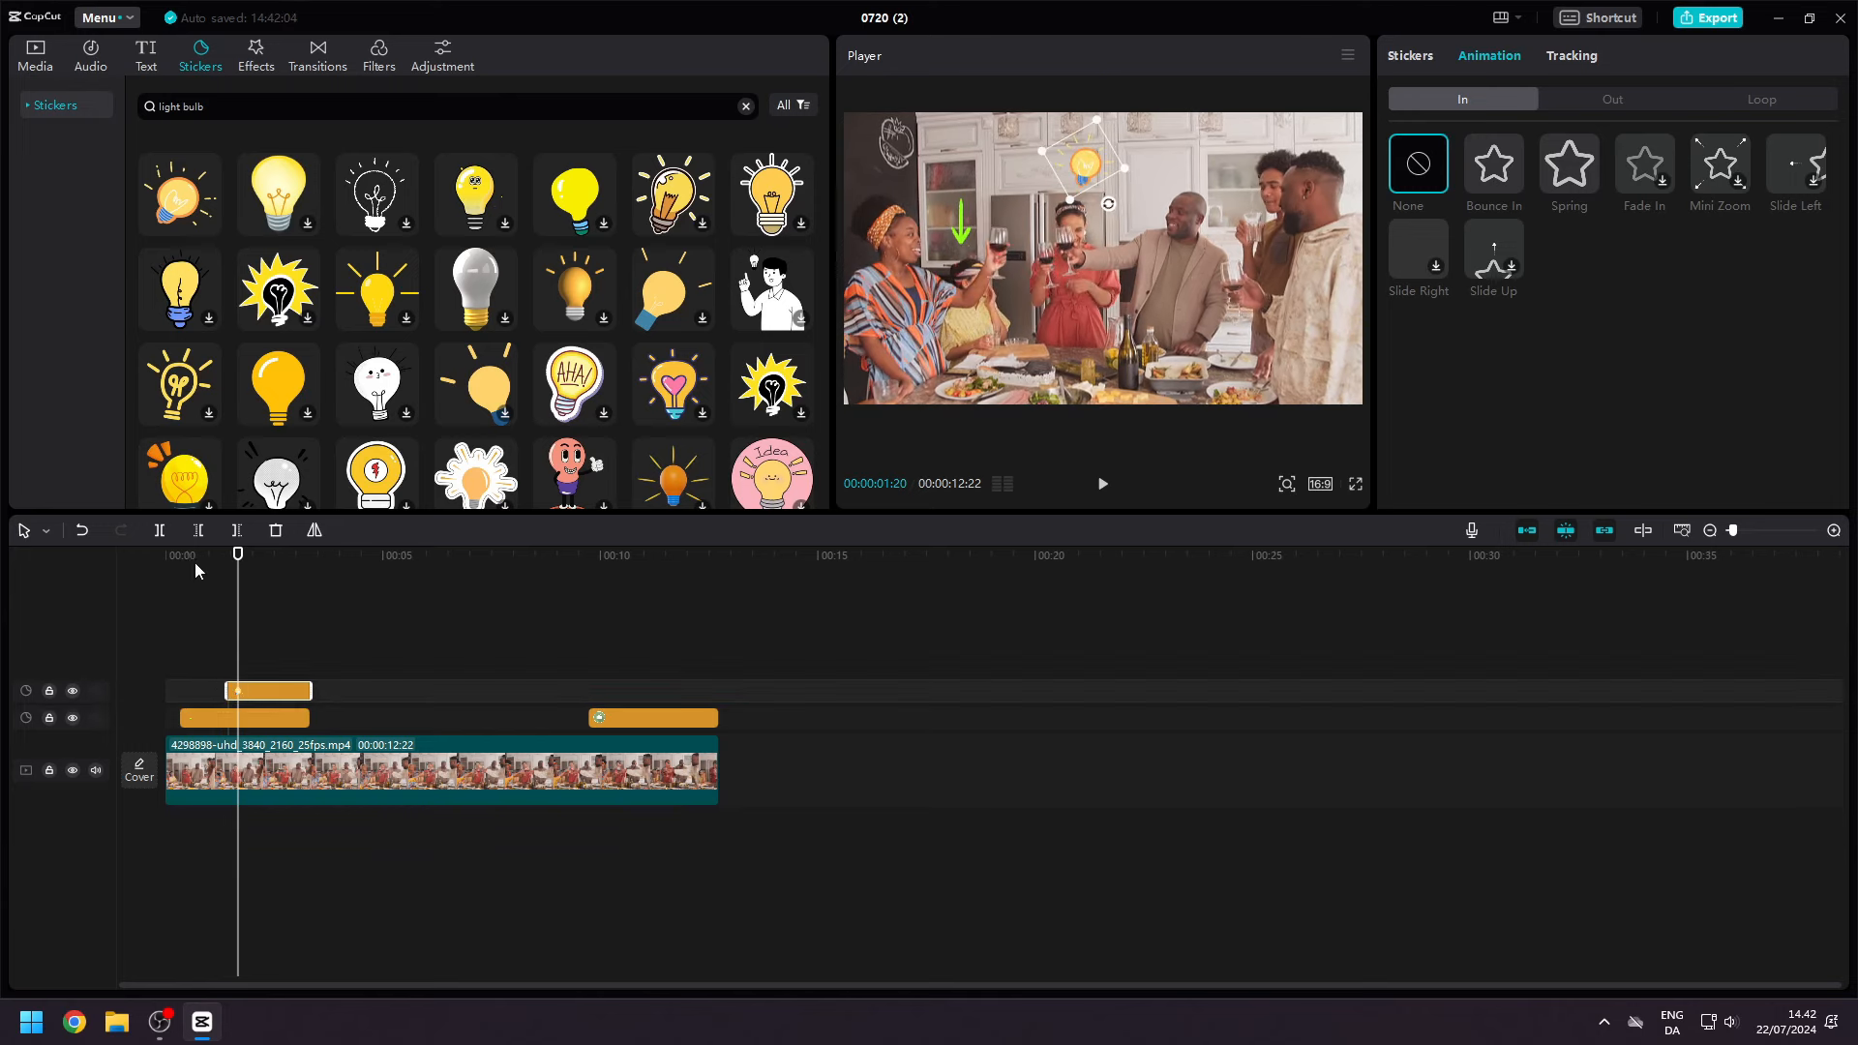
left_click(167, 568)
key("space")
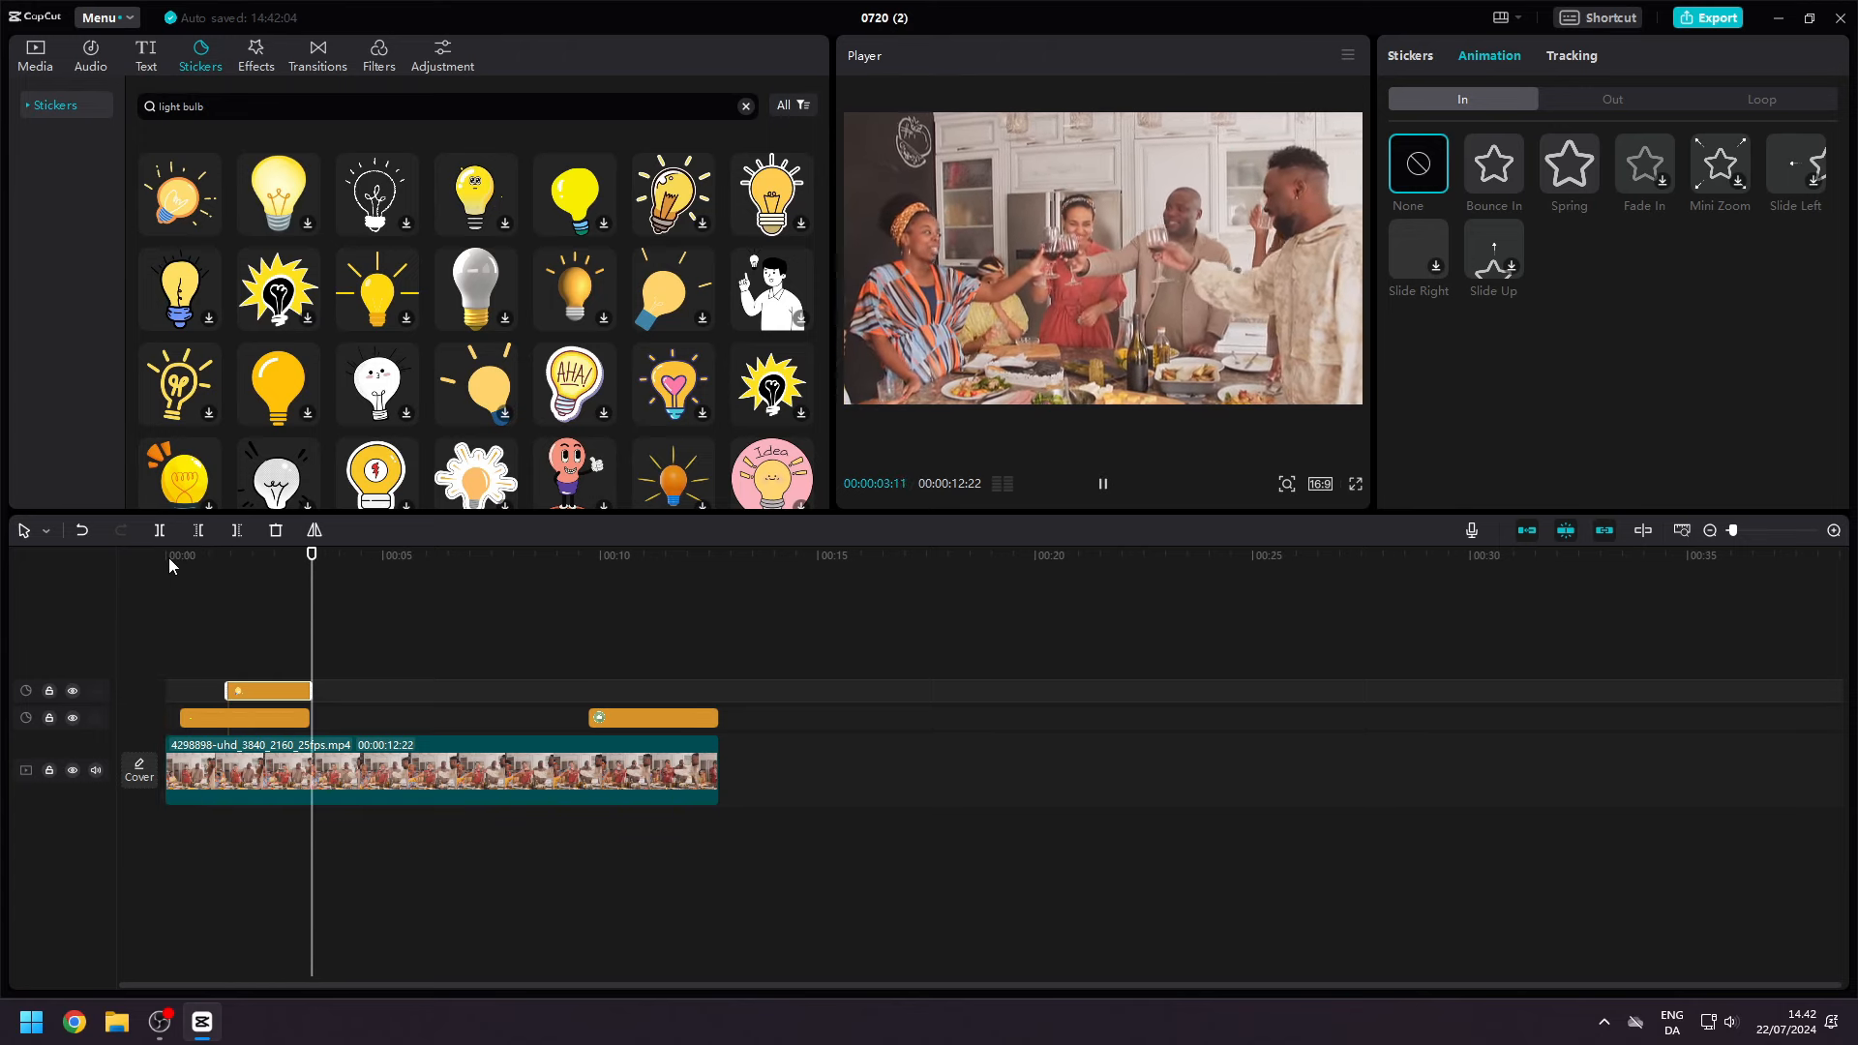
key("space")
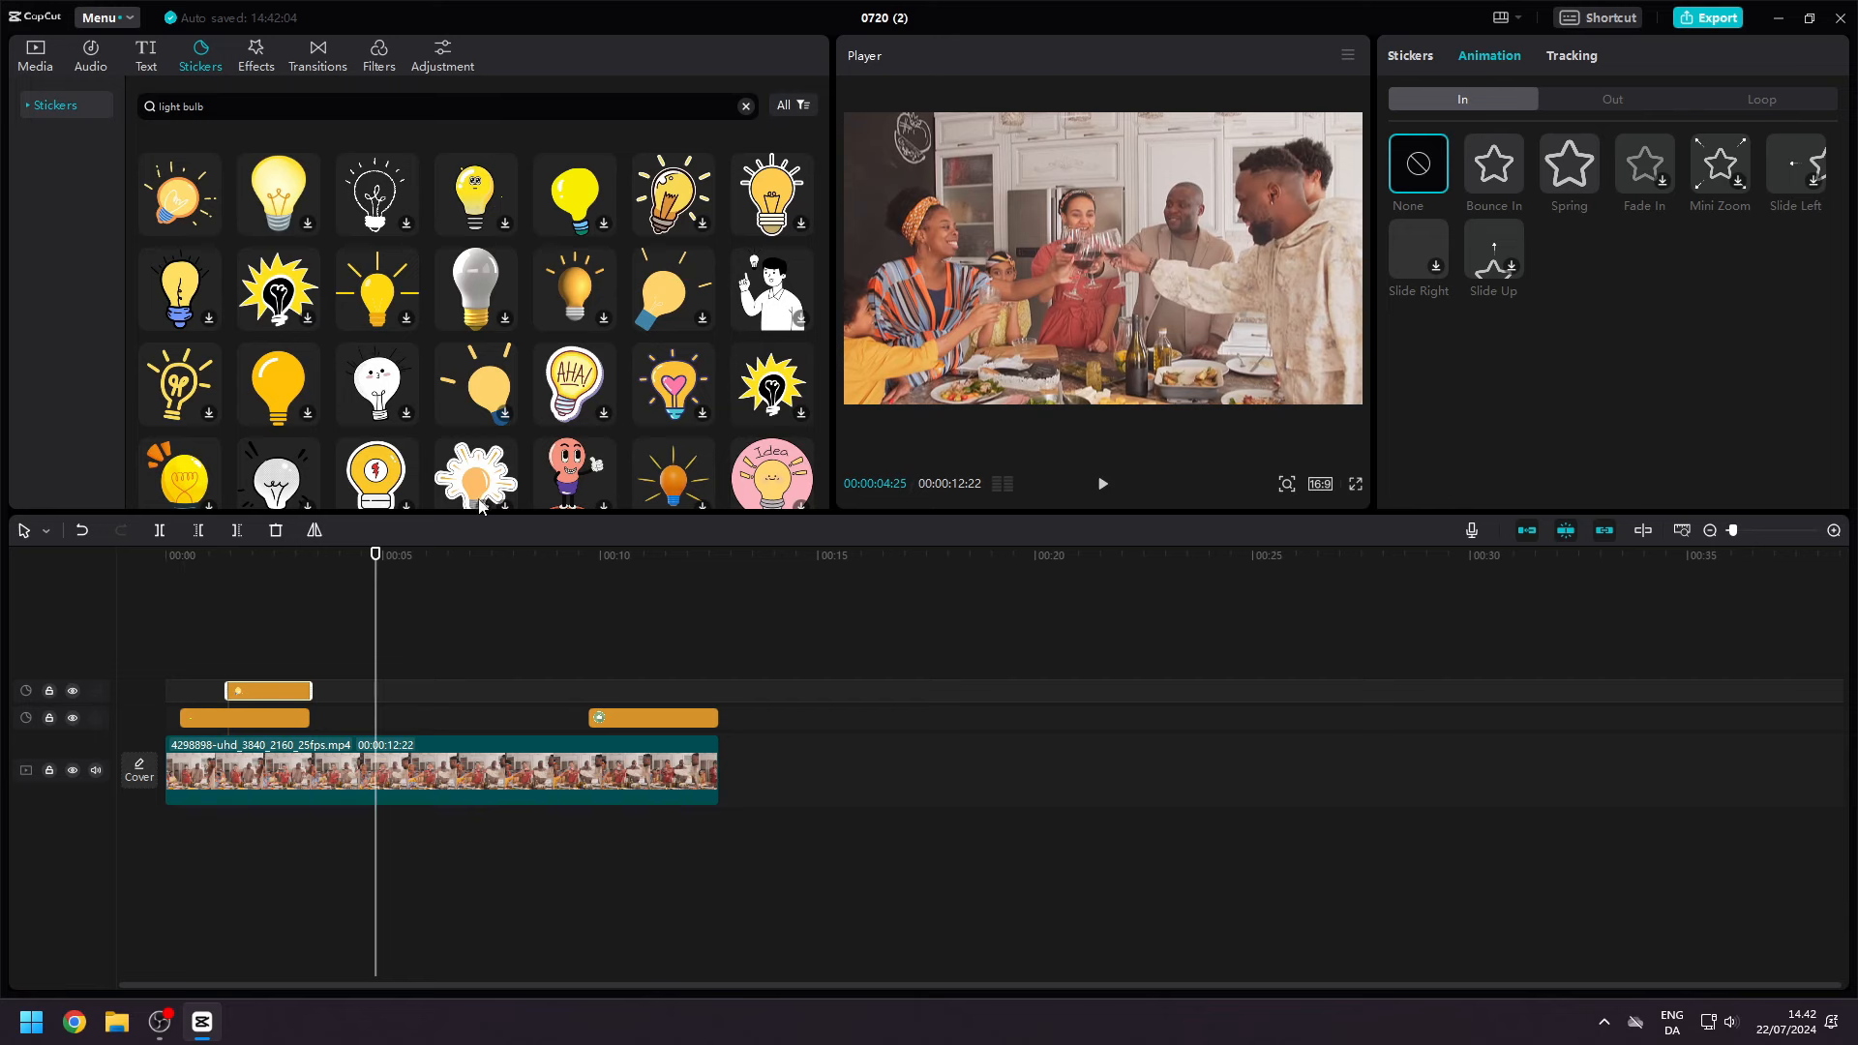
key("space")
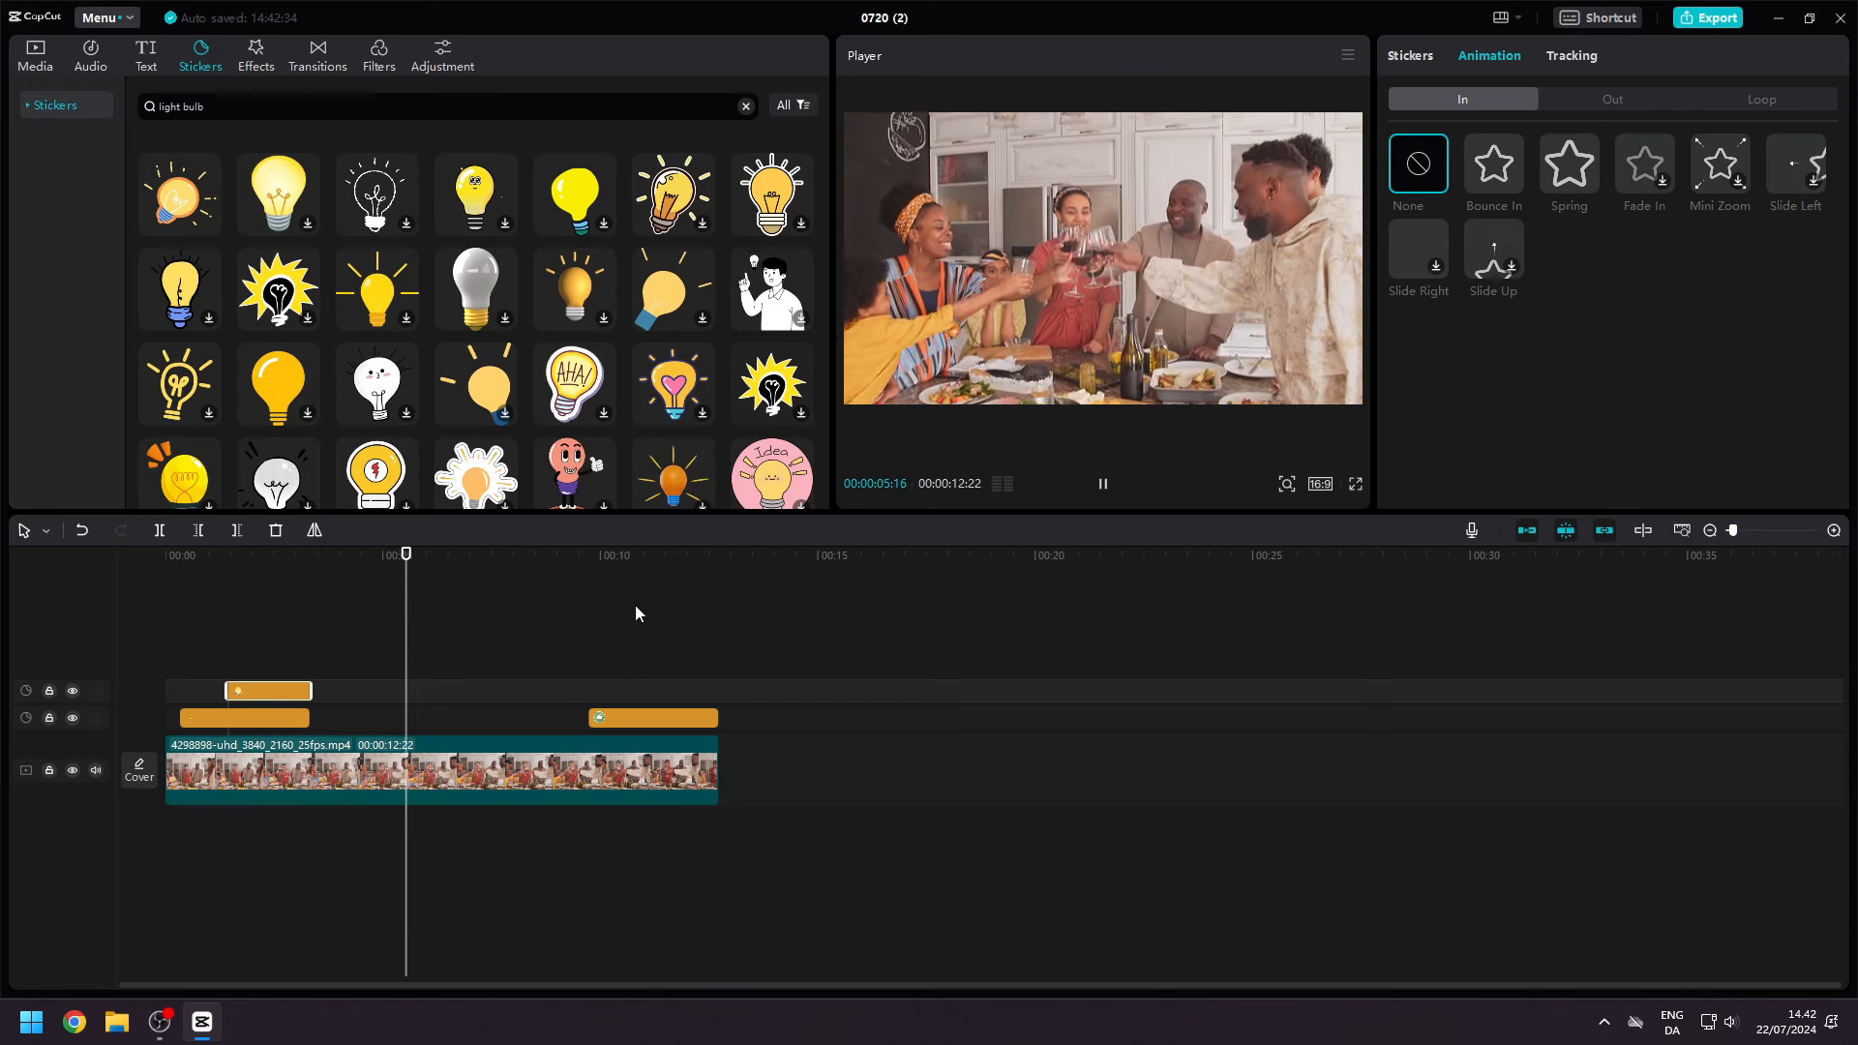
Shrink the thumbs-up sticker at the video's end to a small badge near the middle of the frame and play it back.
left_click(581, 571)
left_click(568, 559)
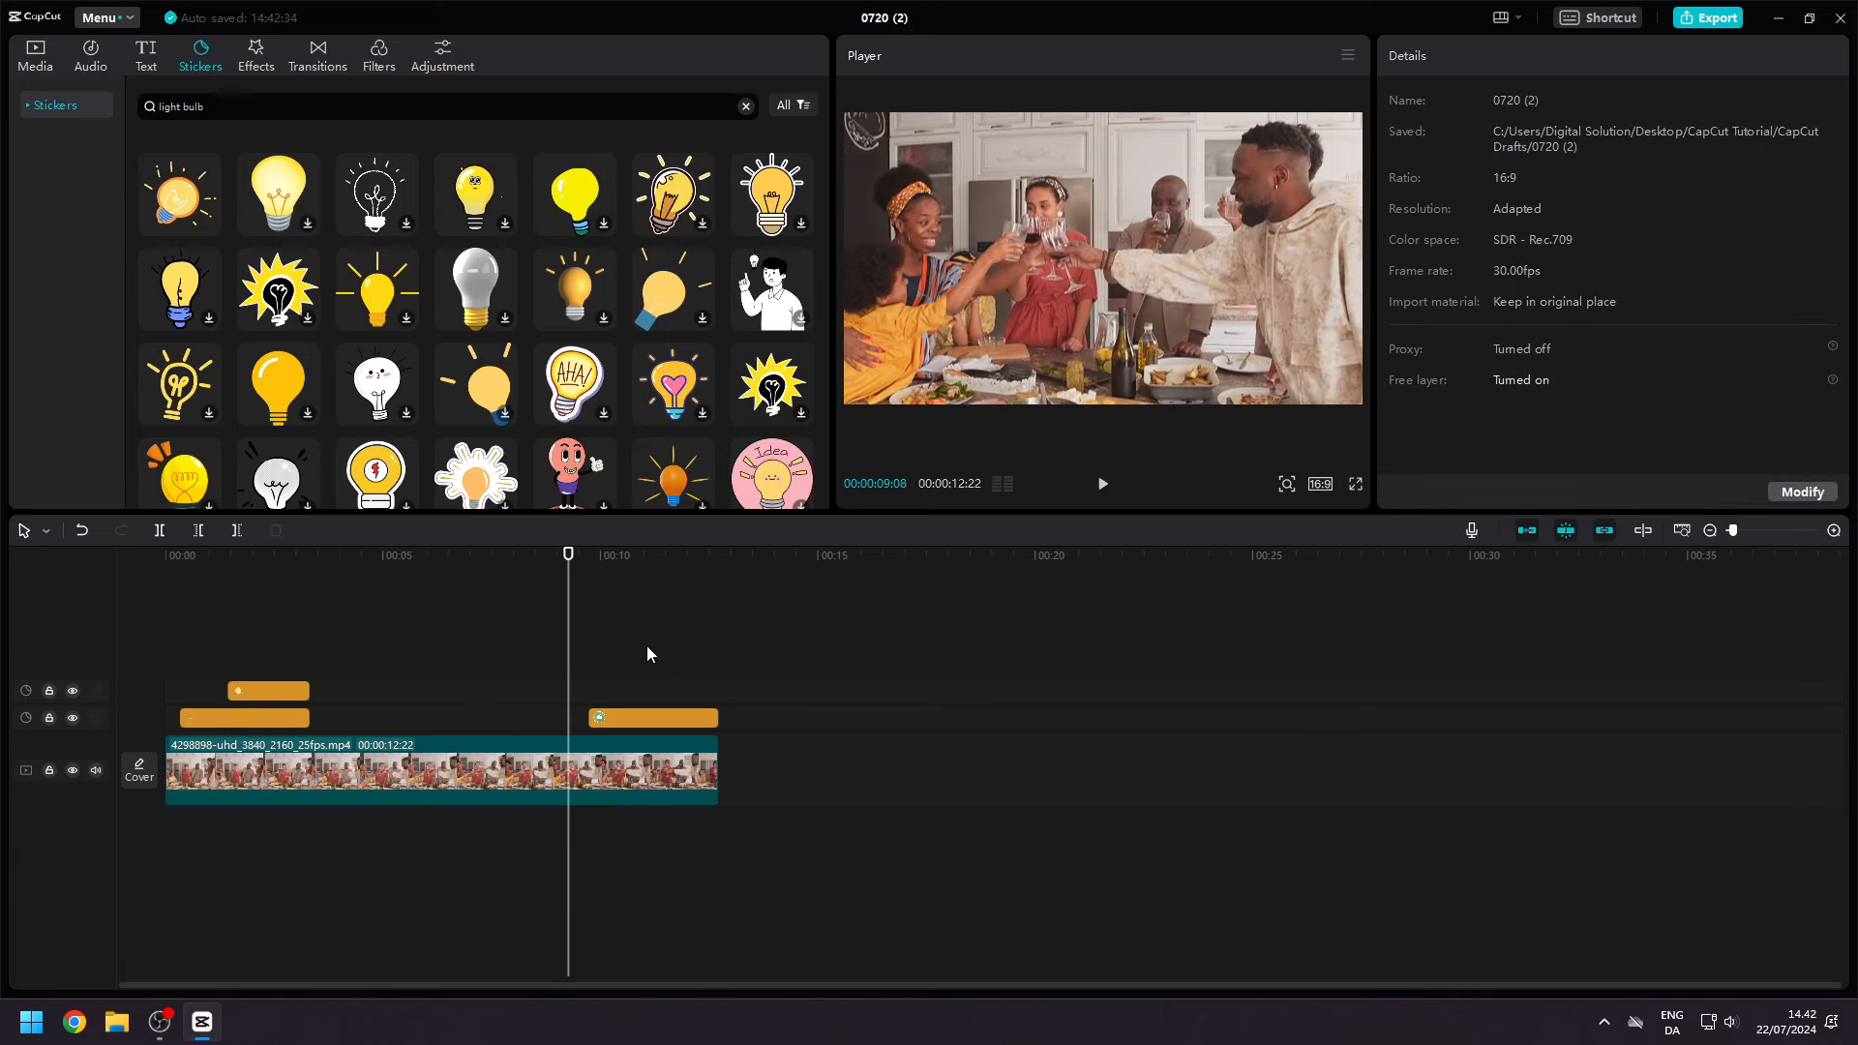
left_click(1045, 266)
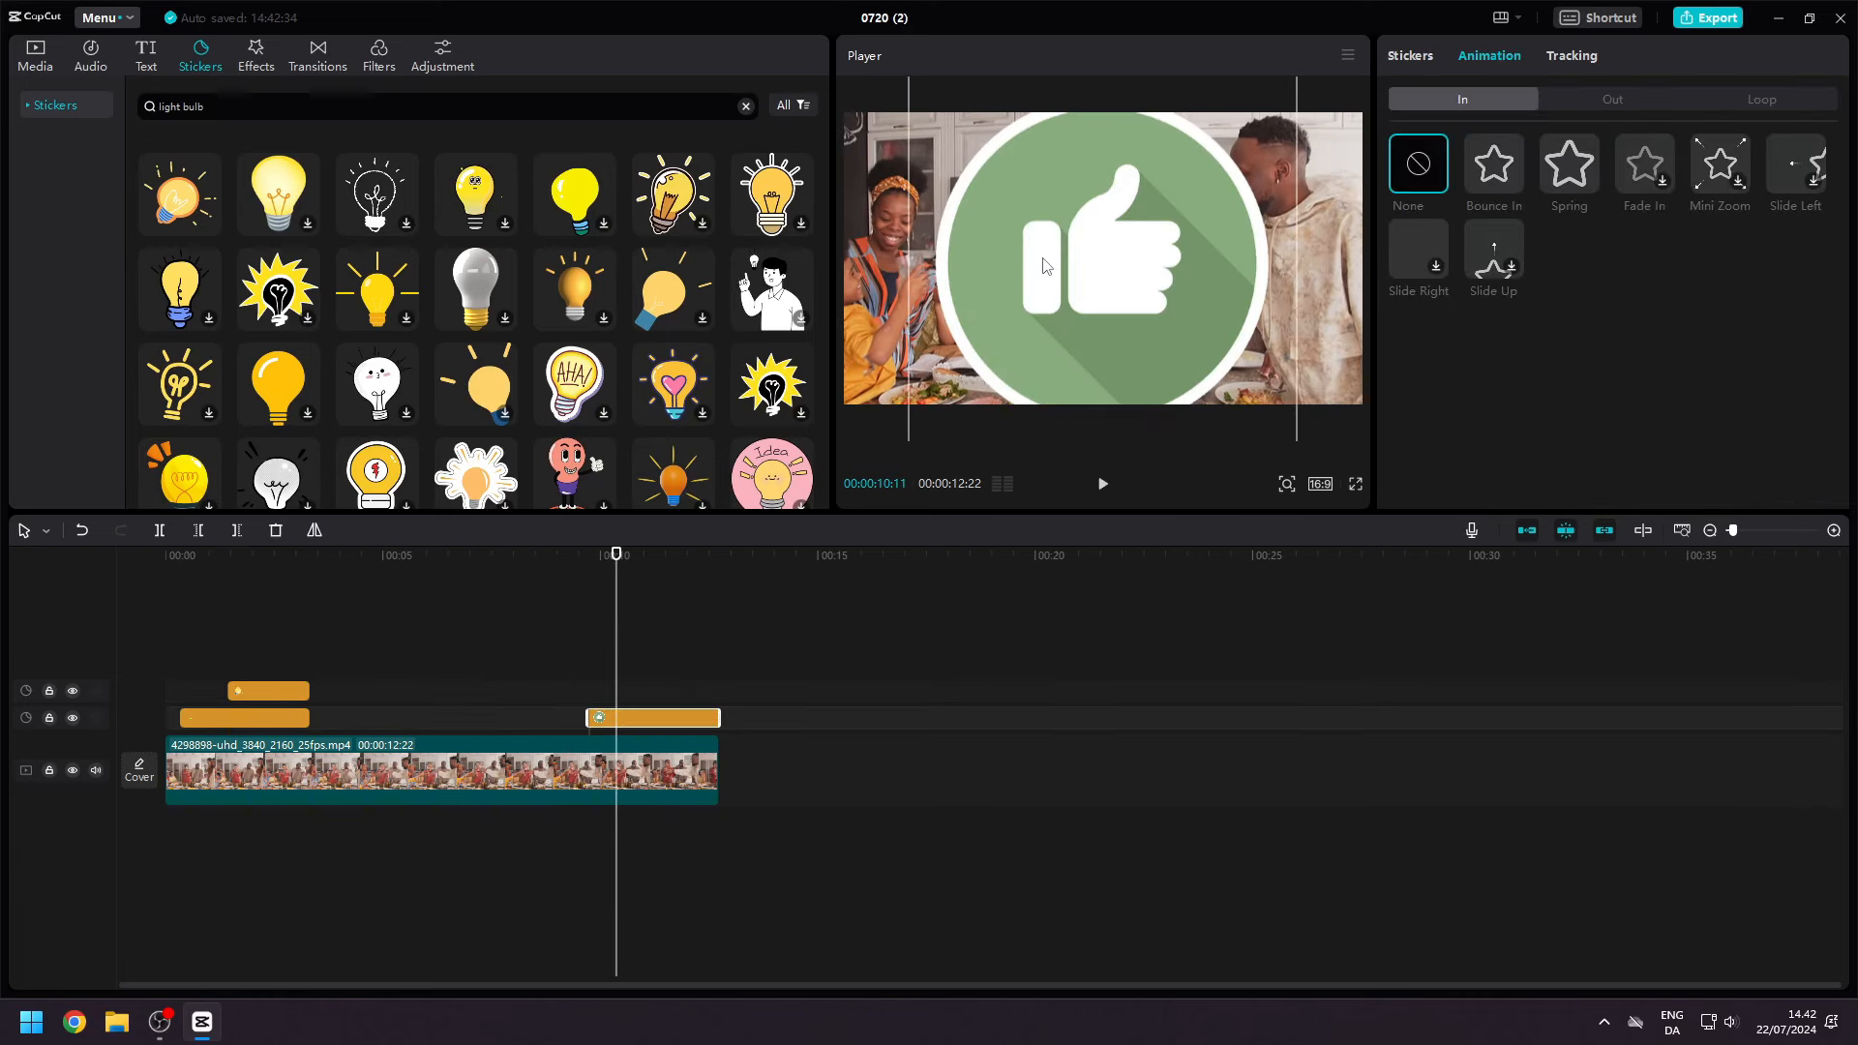
left_click_drag(1215, 201, 1193, 332)
left_click_drag(1306, 165, 1091, 264)
key("space")
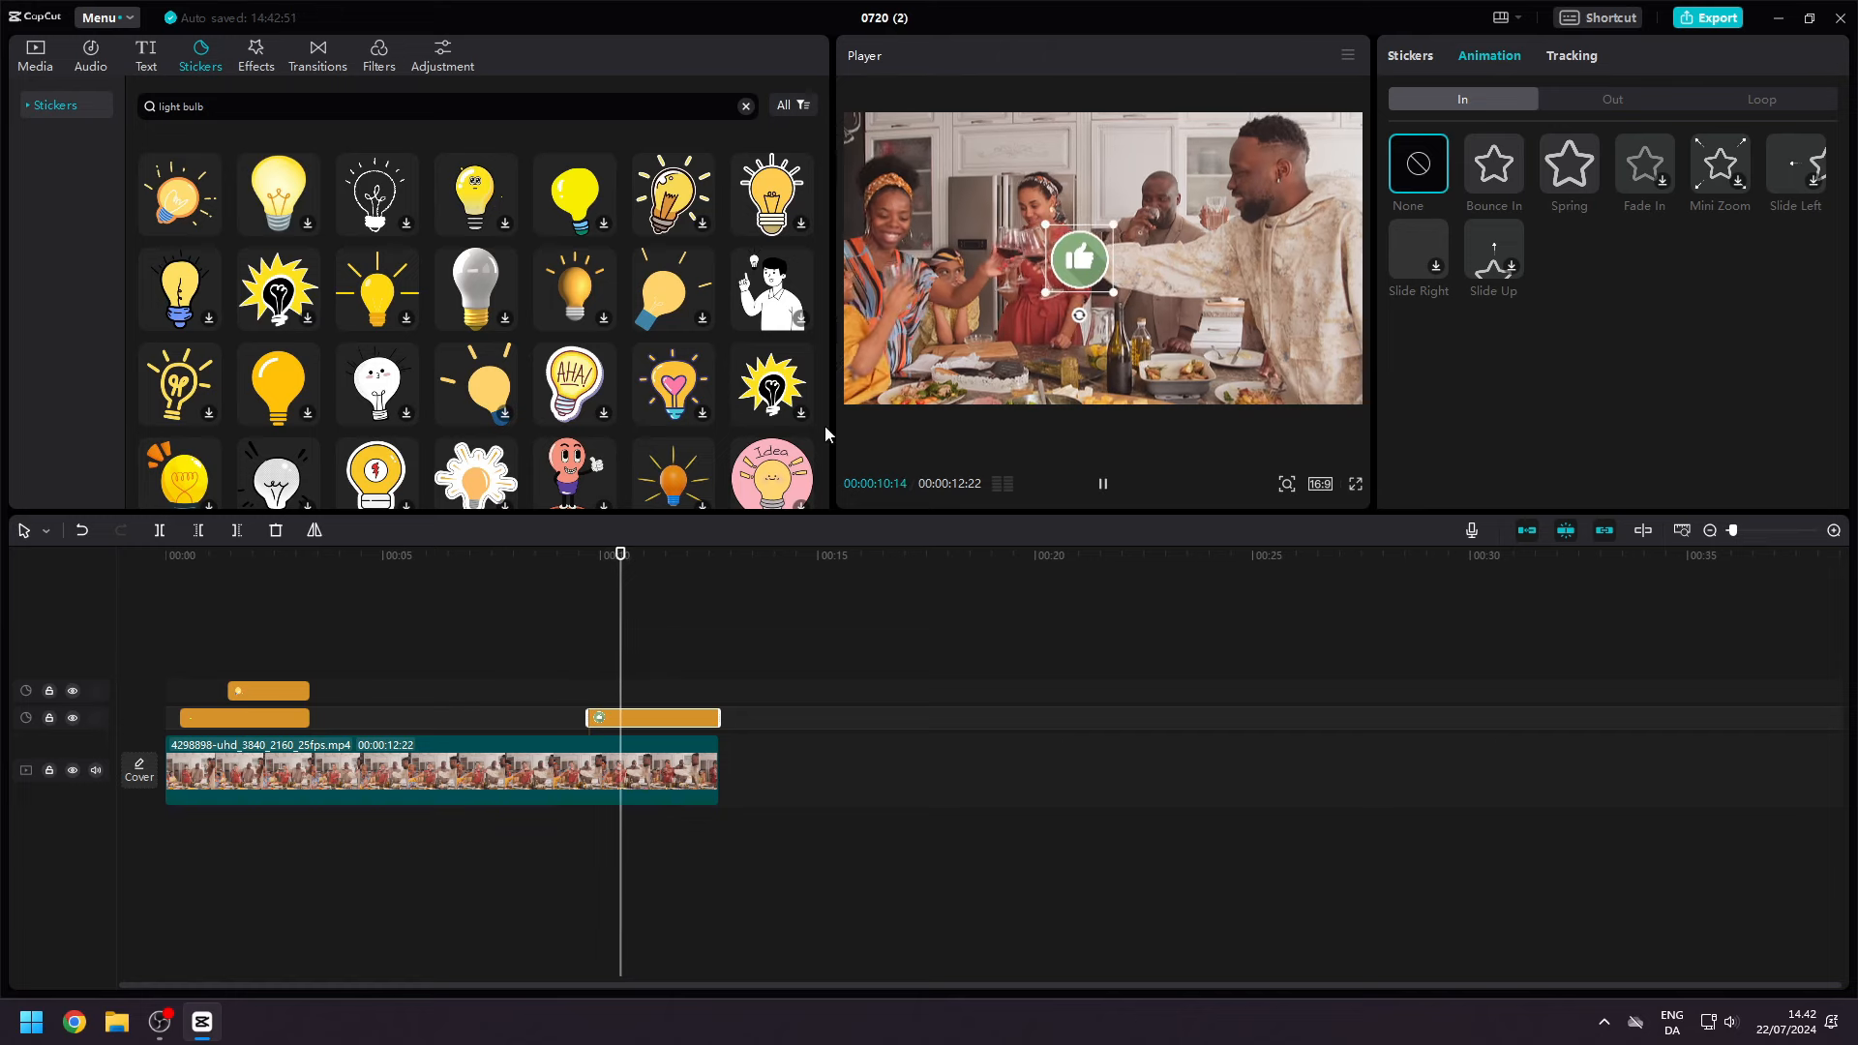
key("space")
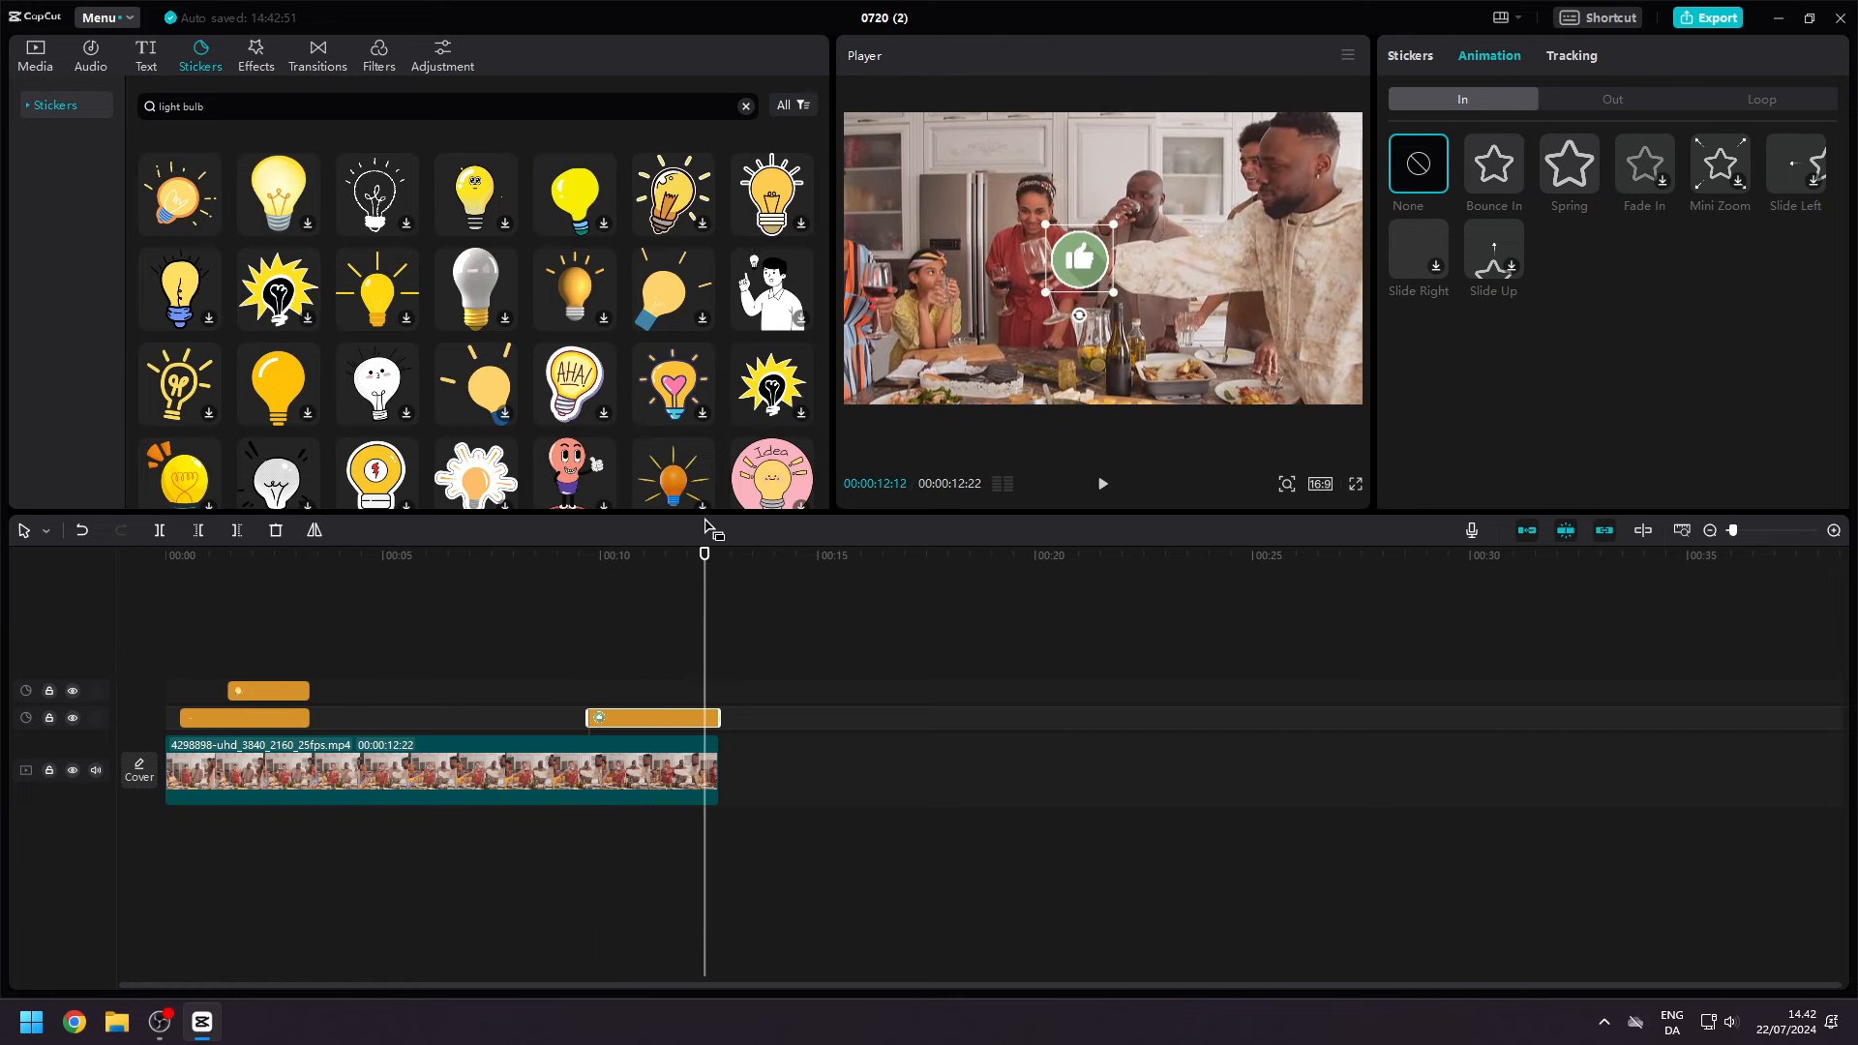
Apply the Slide Right out animation to the thumbs-up sticker and play back its exit.
left_click(1624, 97)
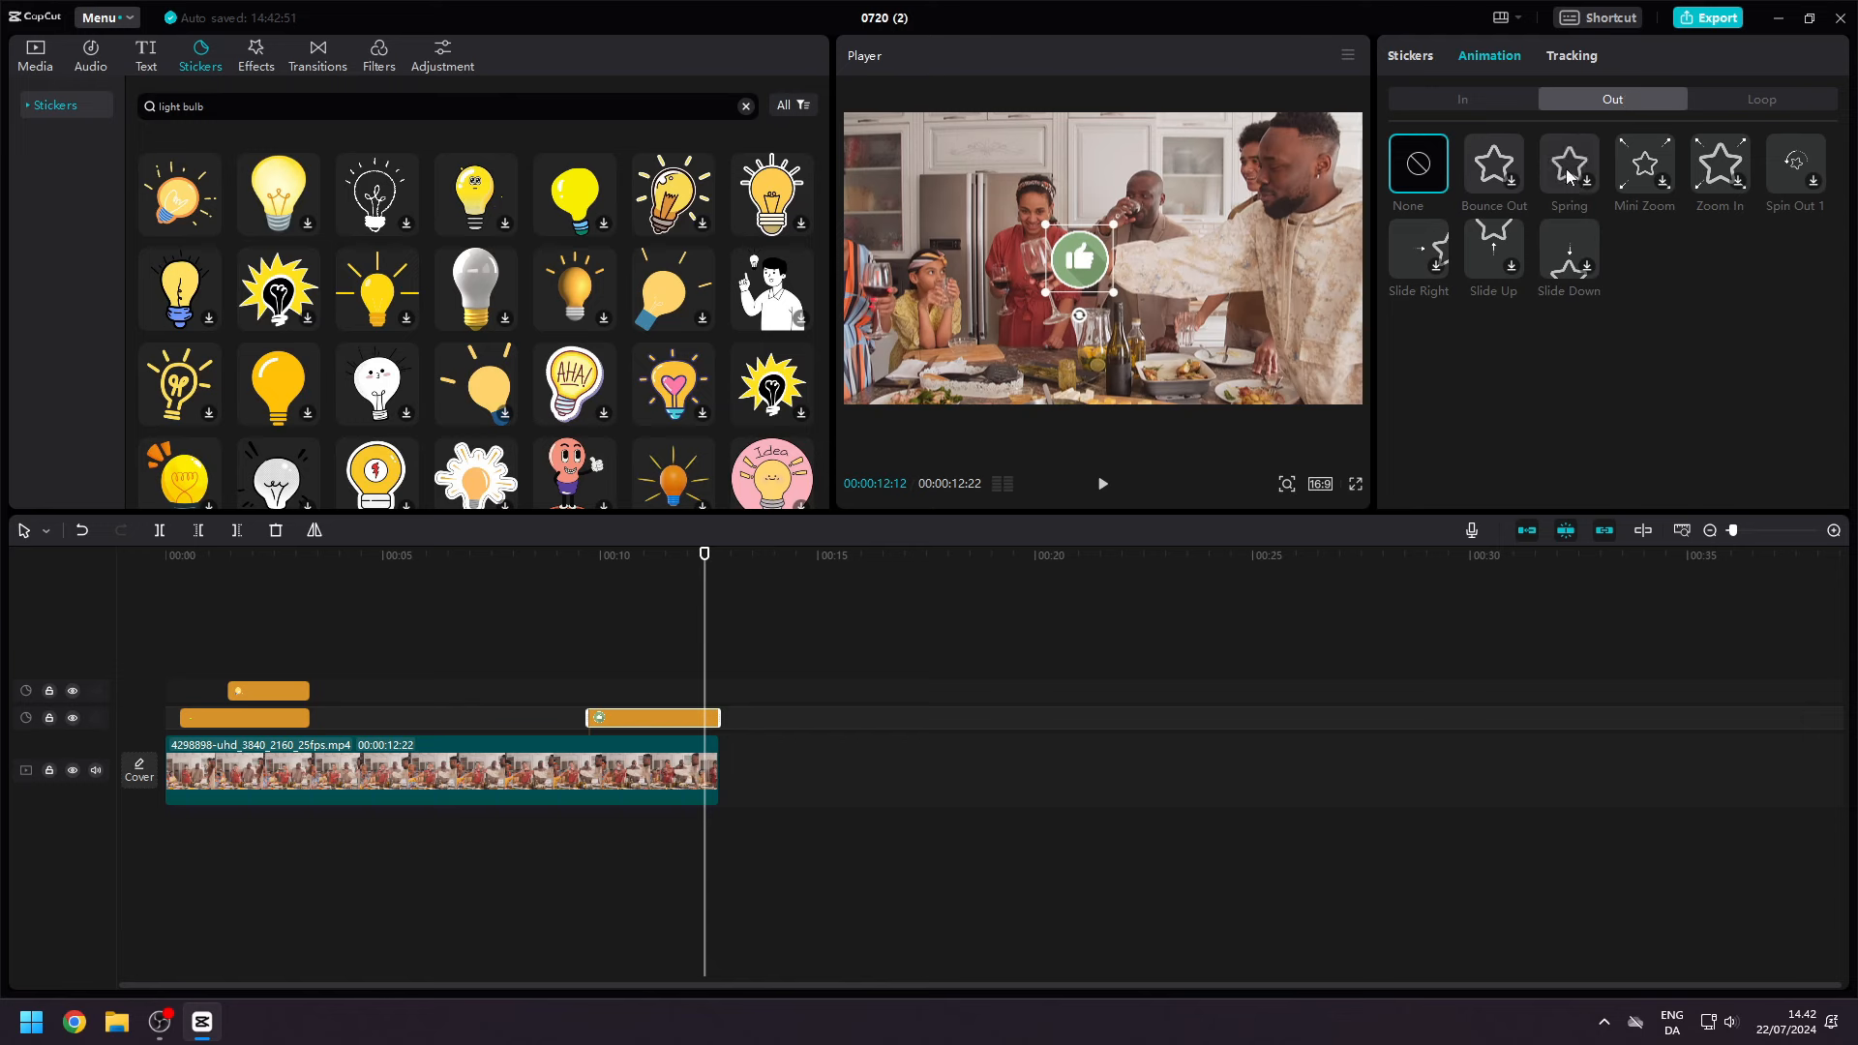
left_click(1418, 250)
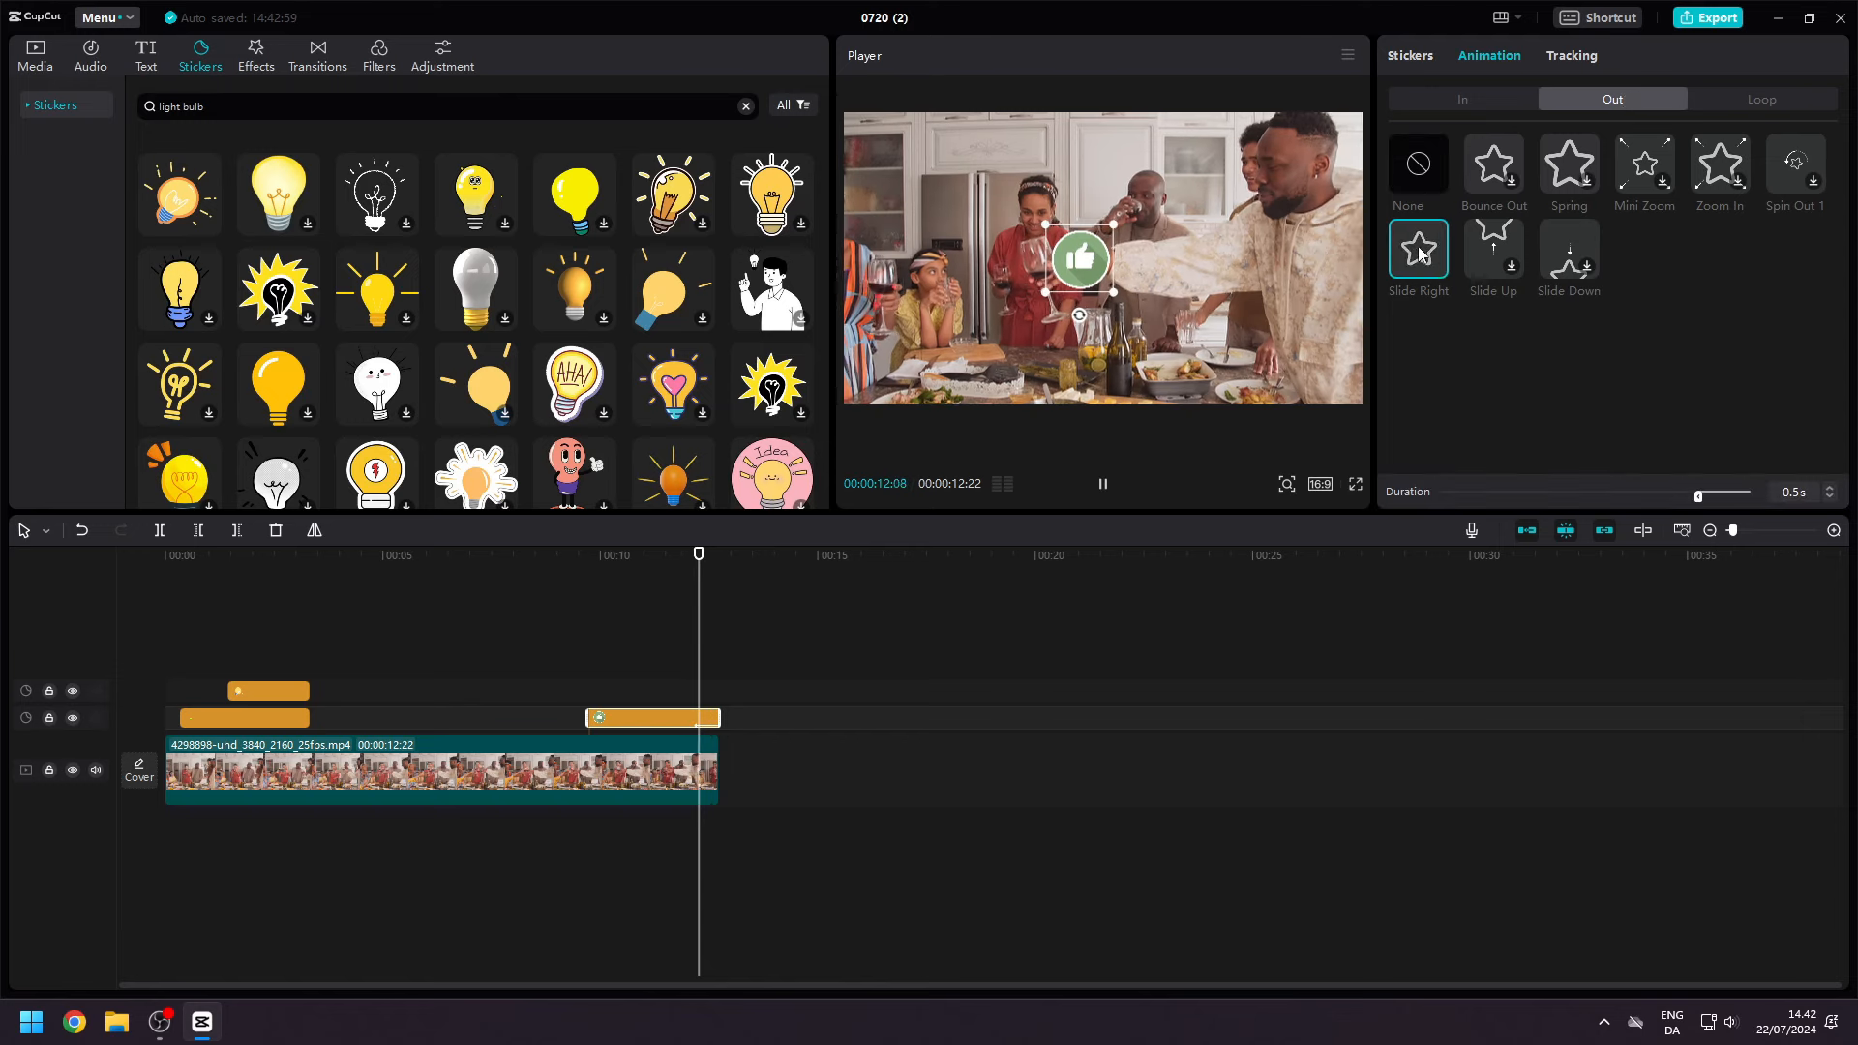
left_click(576, 580)
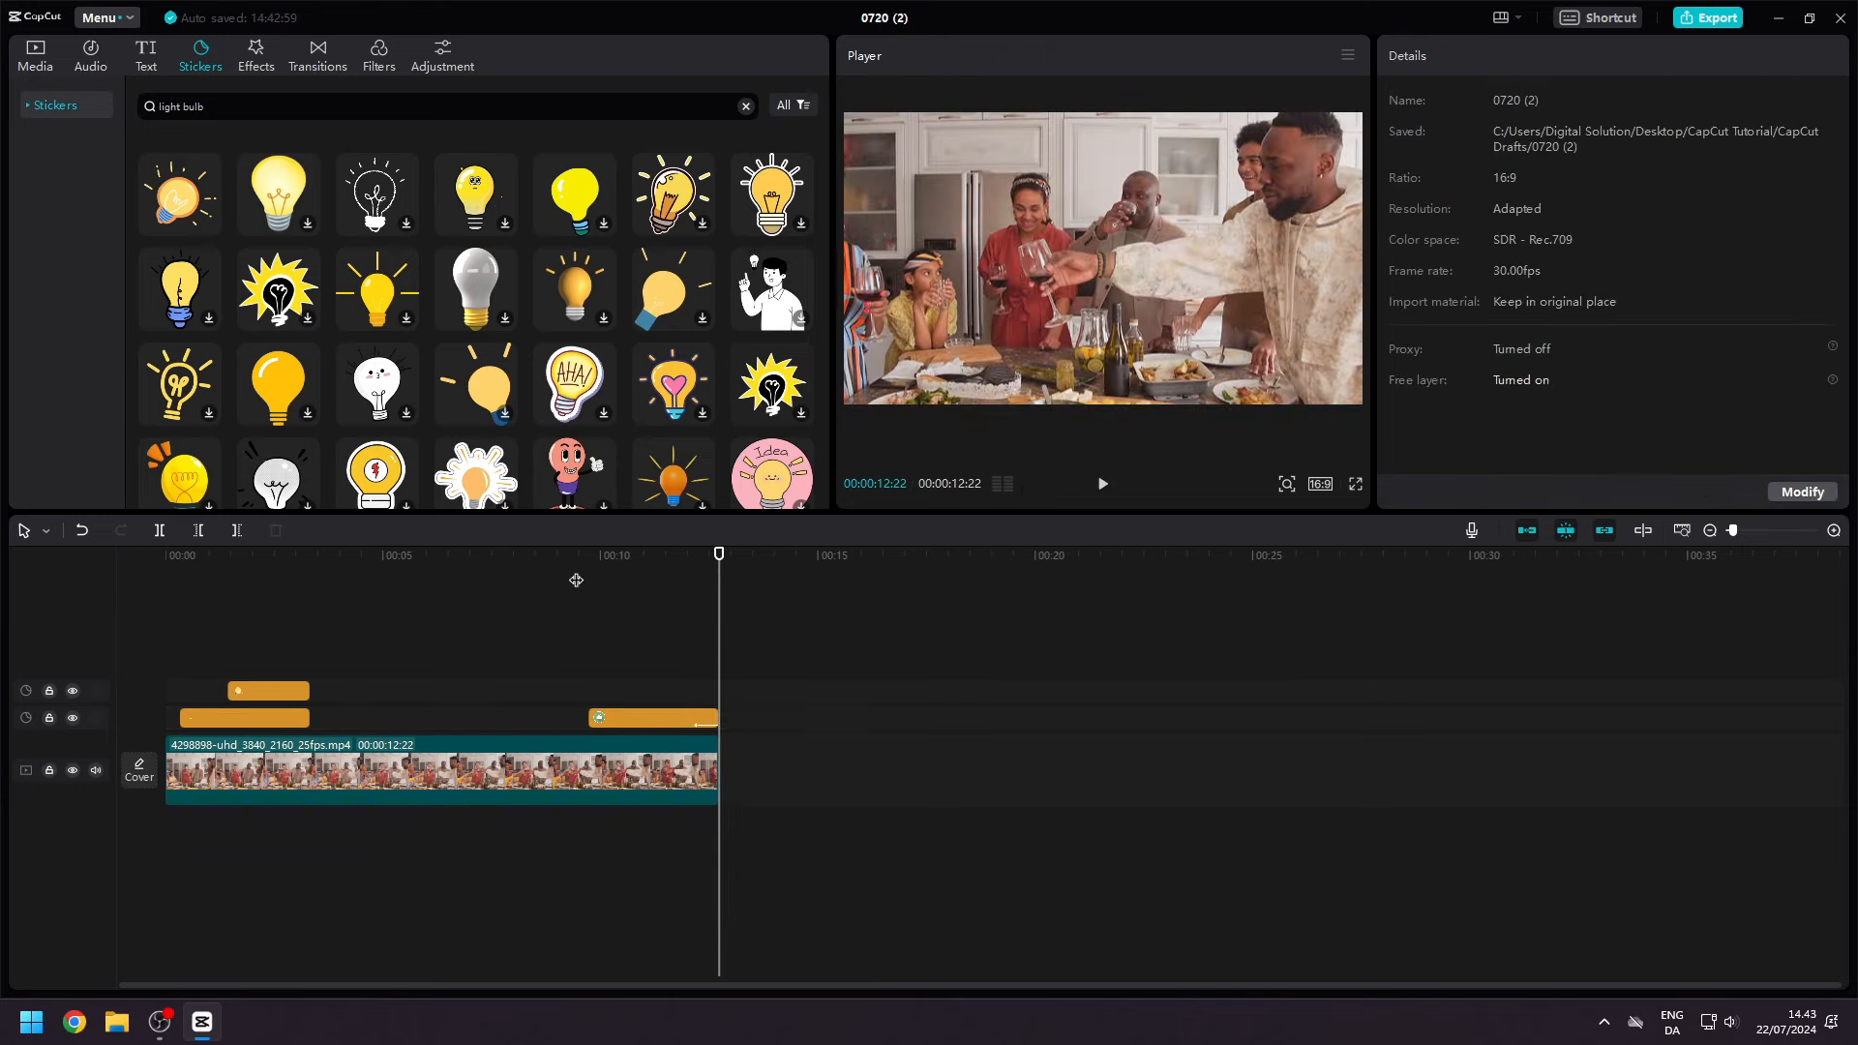
left_click(702, 721)
key("space")
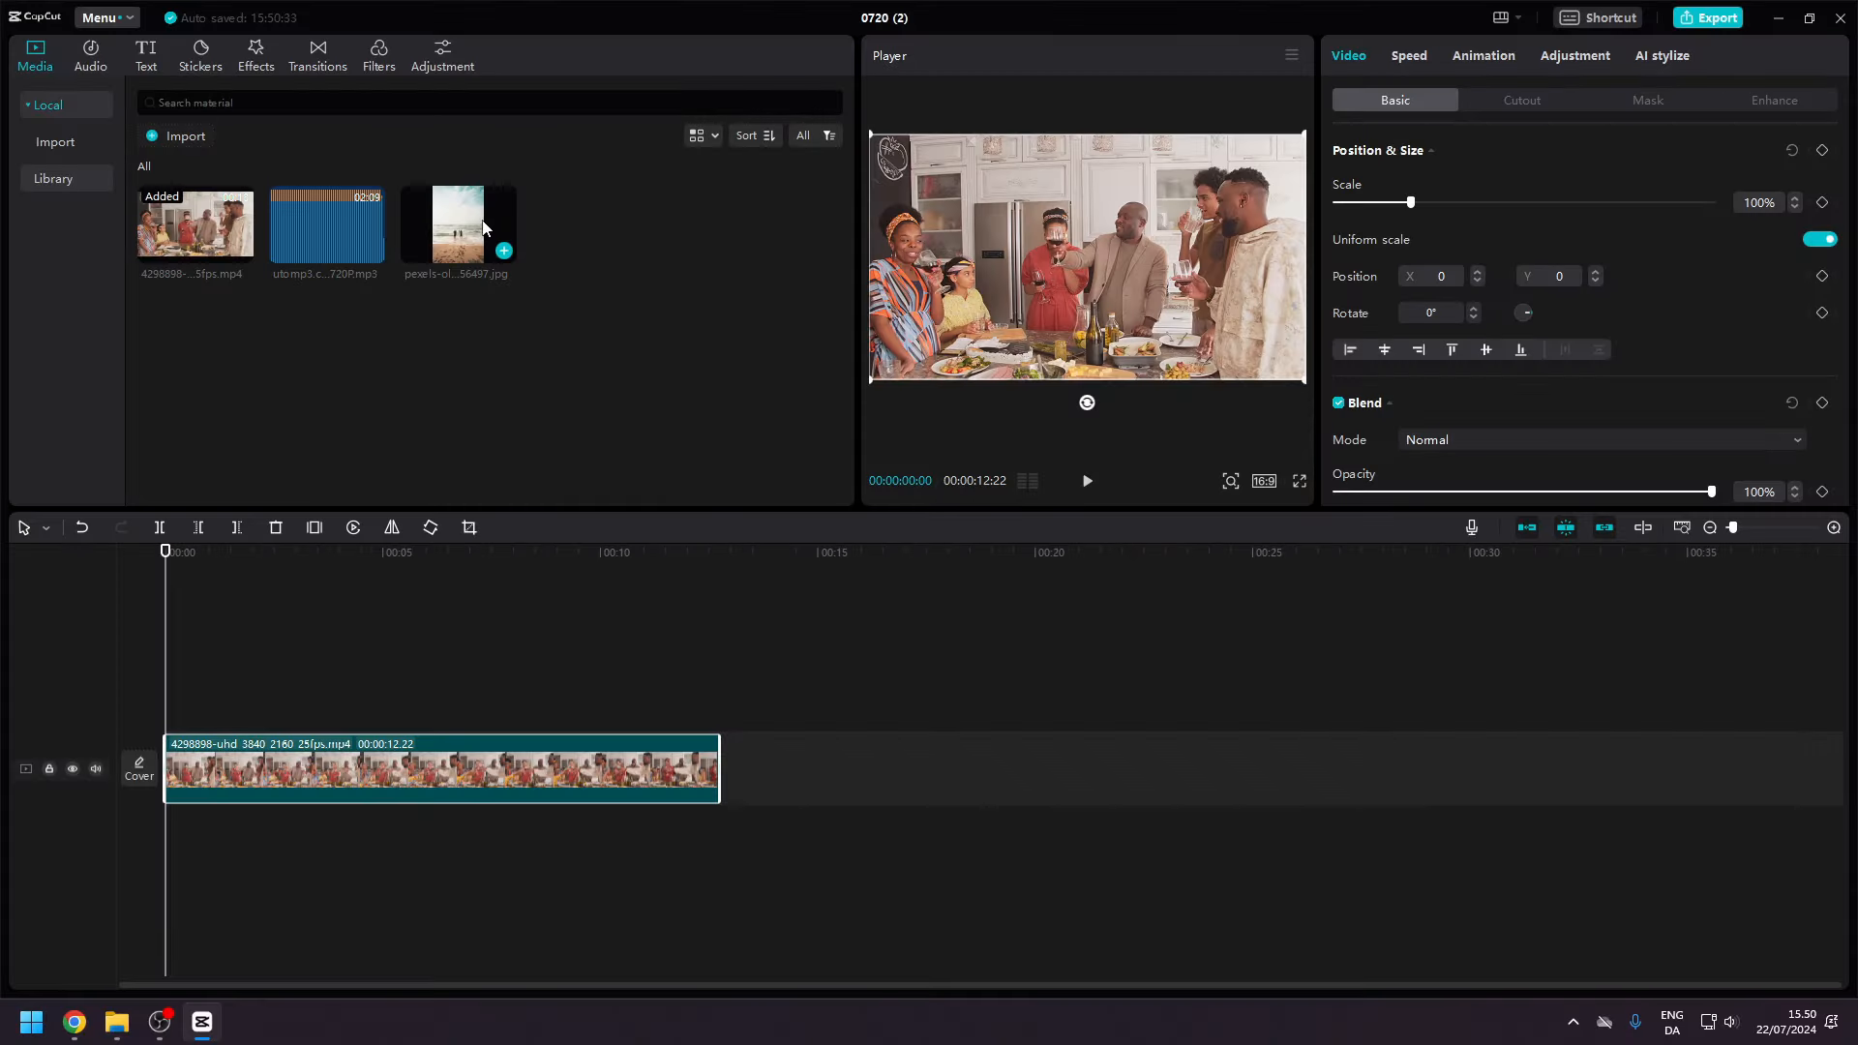
Add the beach photo on a track above the video at the timeline start and lift the video off the main track.
left_click_drag(483, 227, 196, 684)
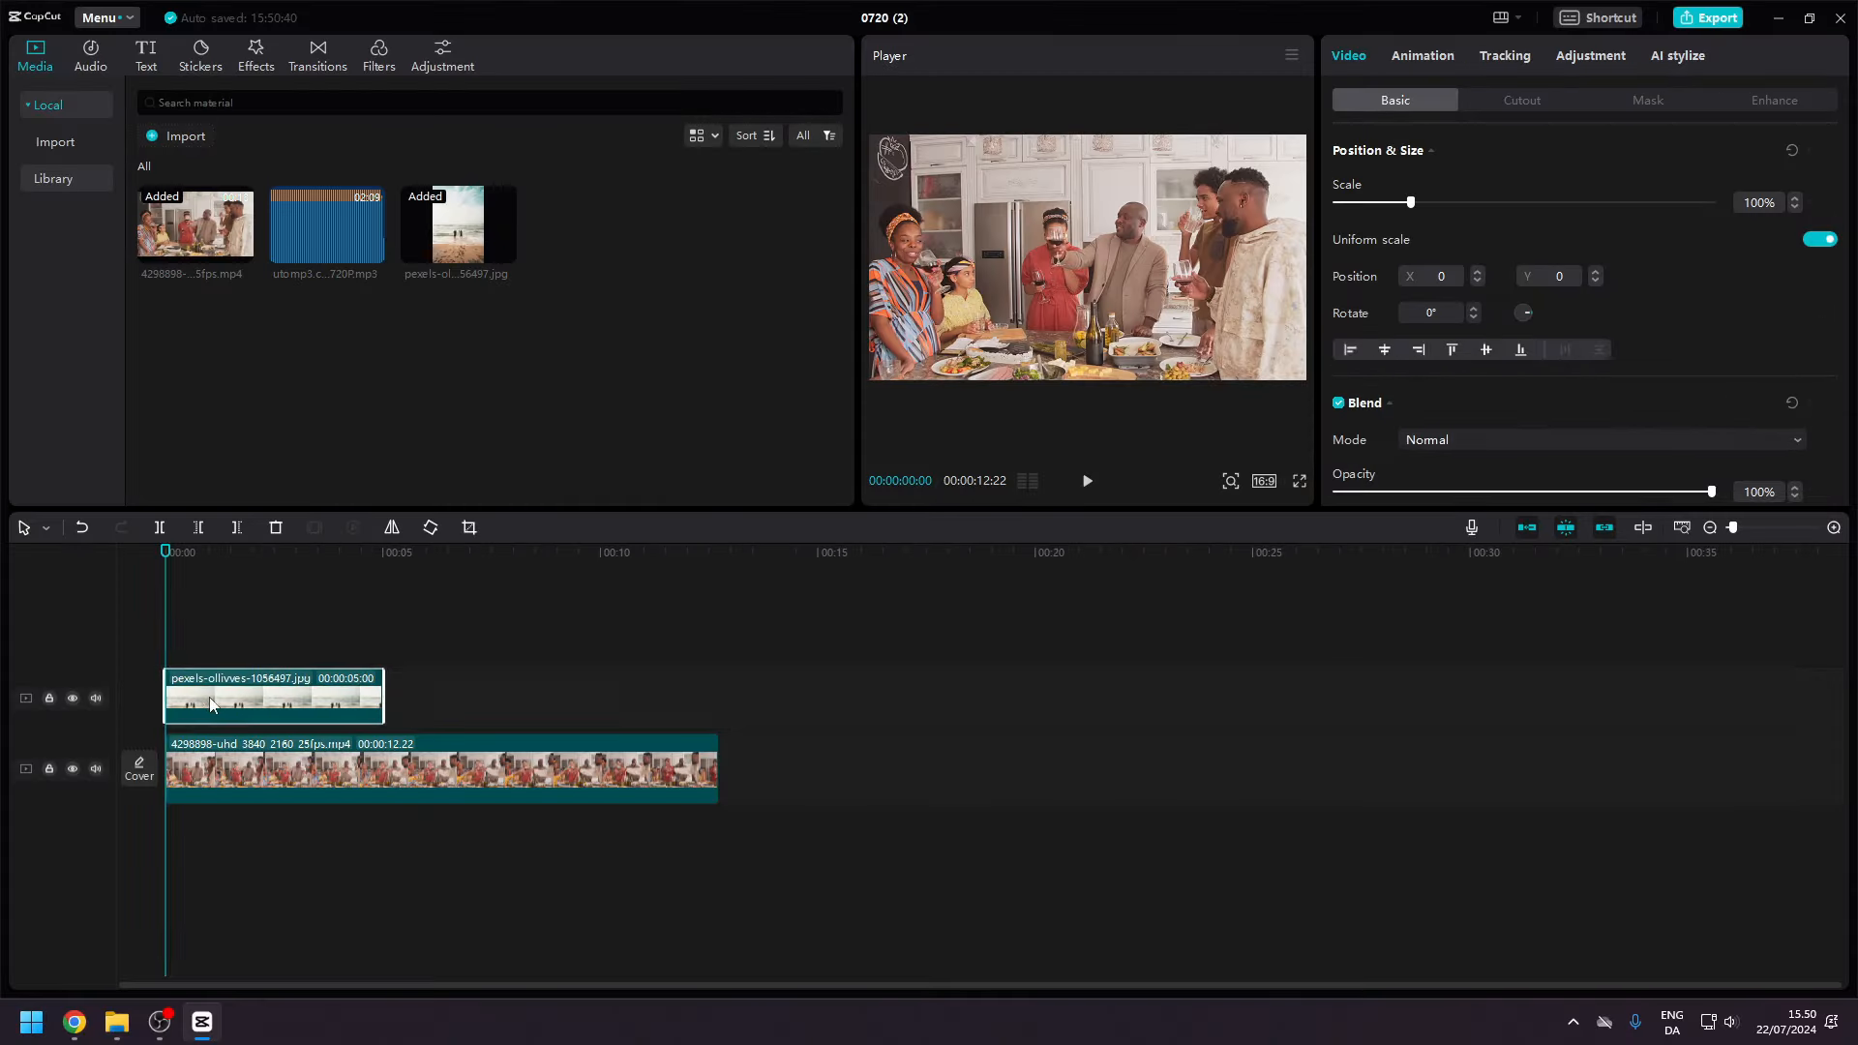
left_click(245, 772)
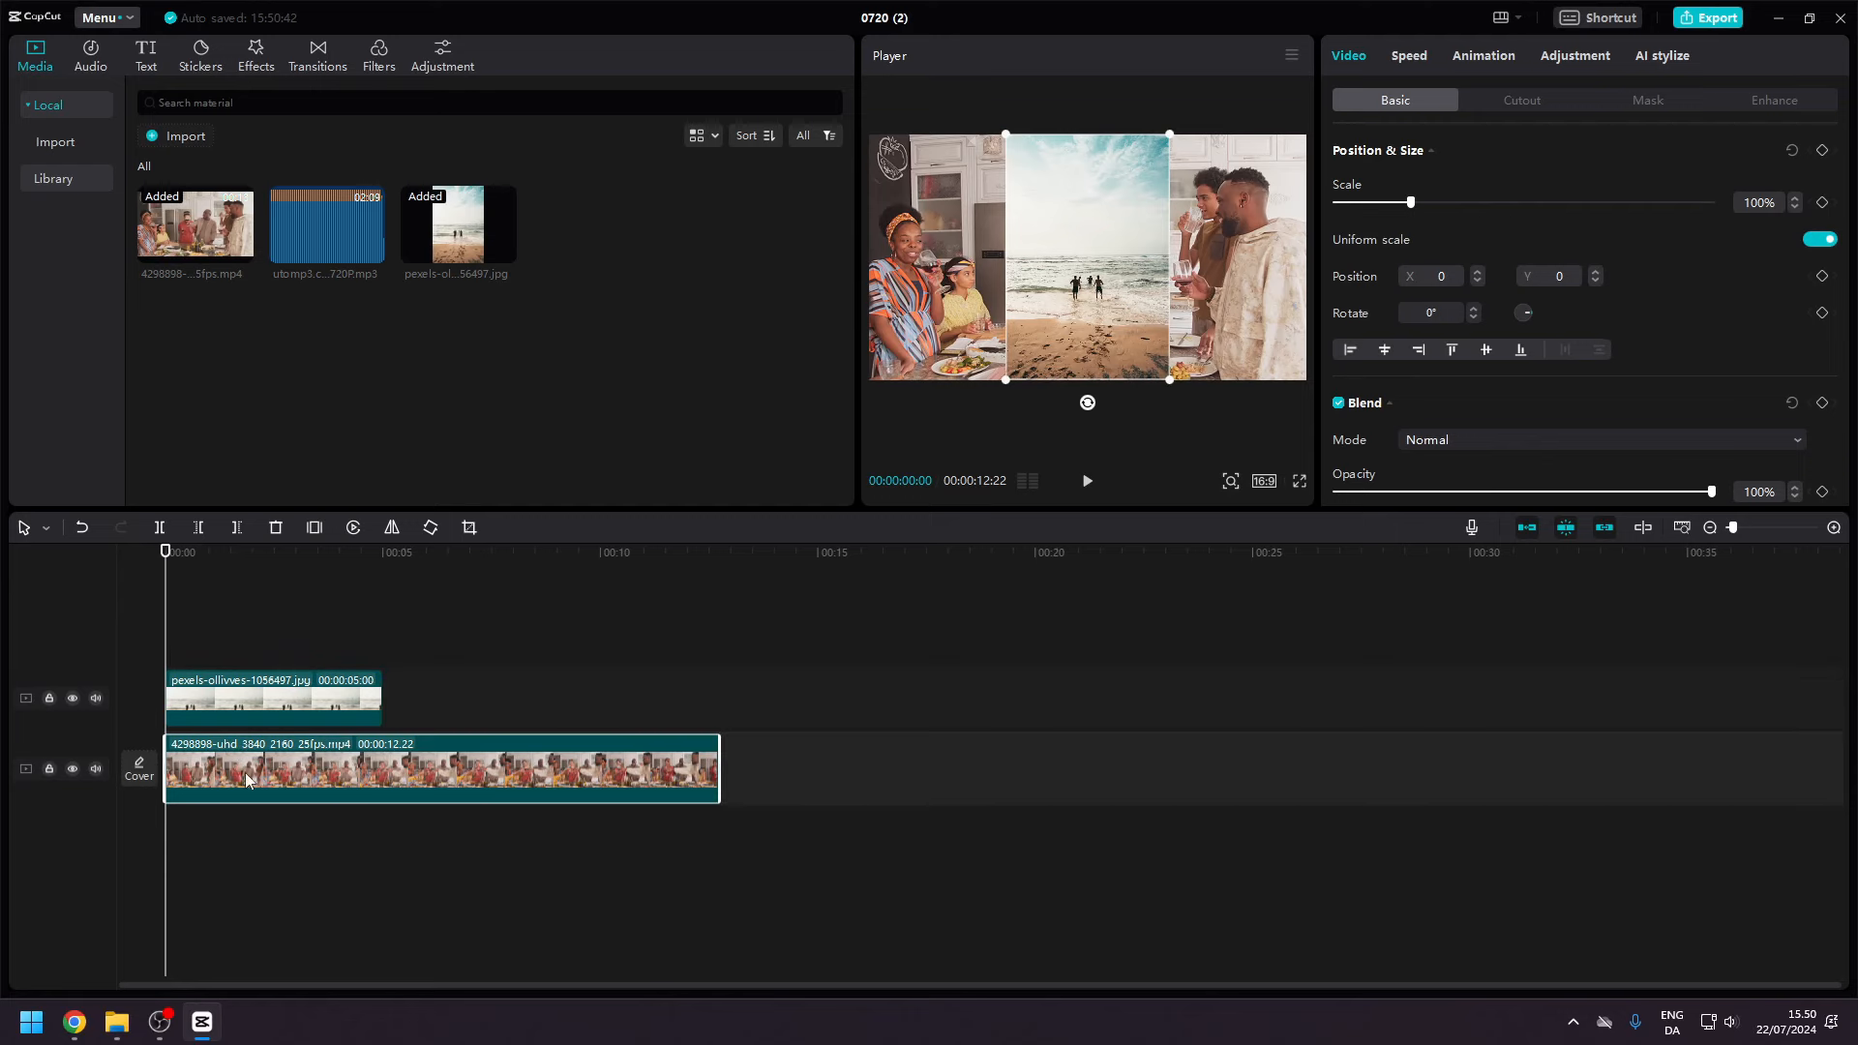
left_click(288, 713)
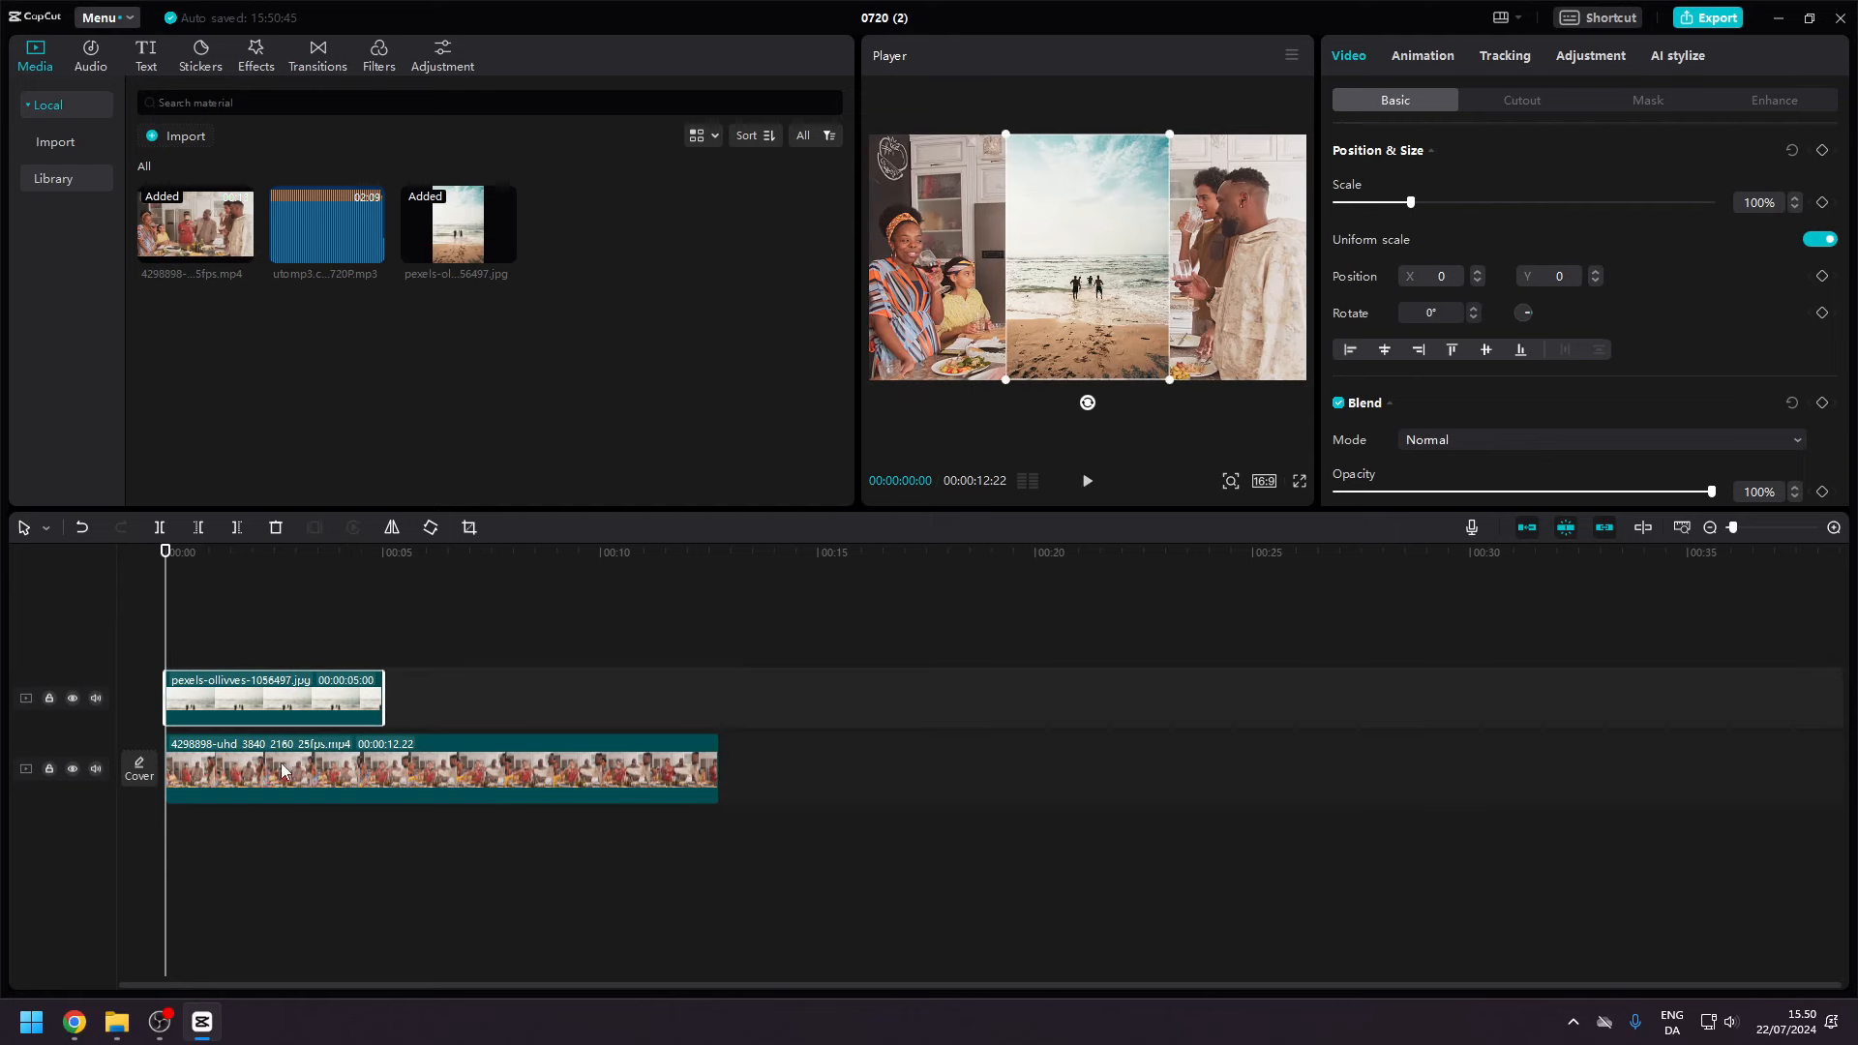
left_click_drag(281, 772, 275, 662)
Enlarge the beach photo in the preview to 267% at the timeline start so it fills the whole frame.
left_click(298, 761)
left_click(252, 637)
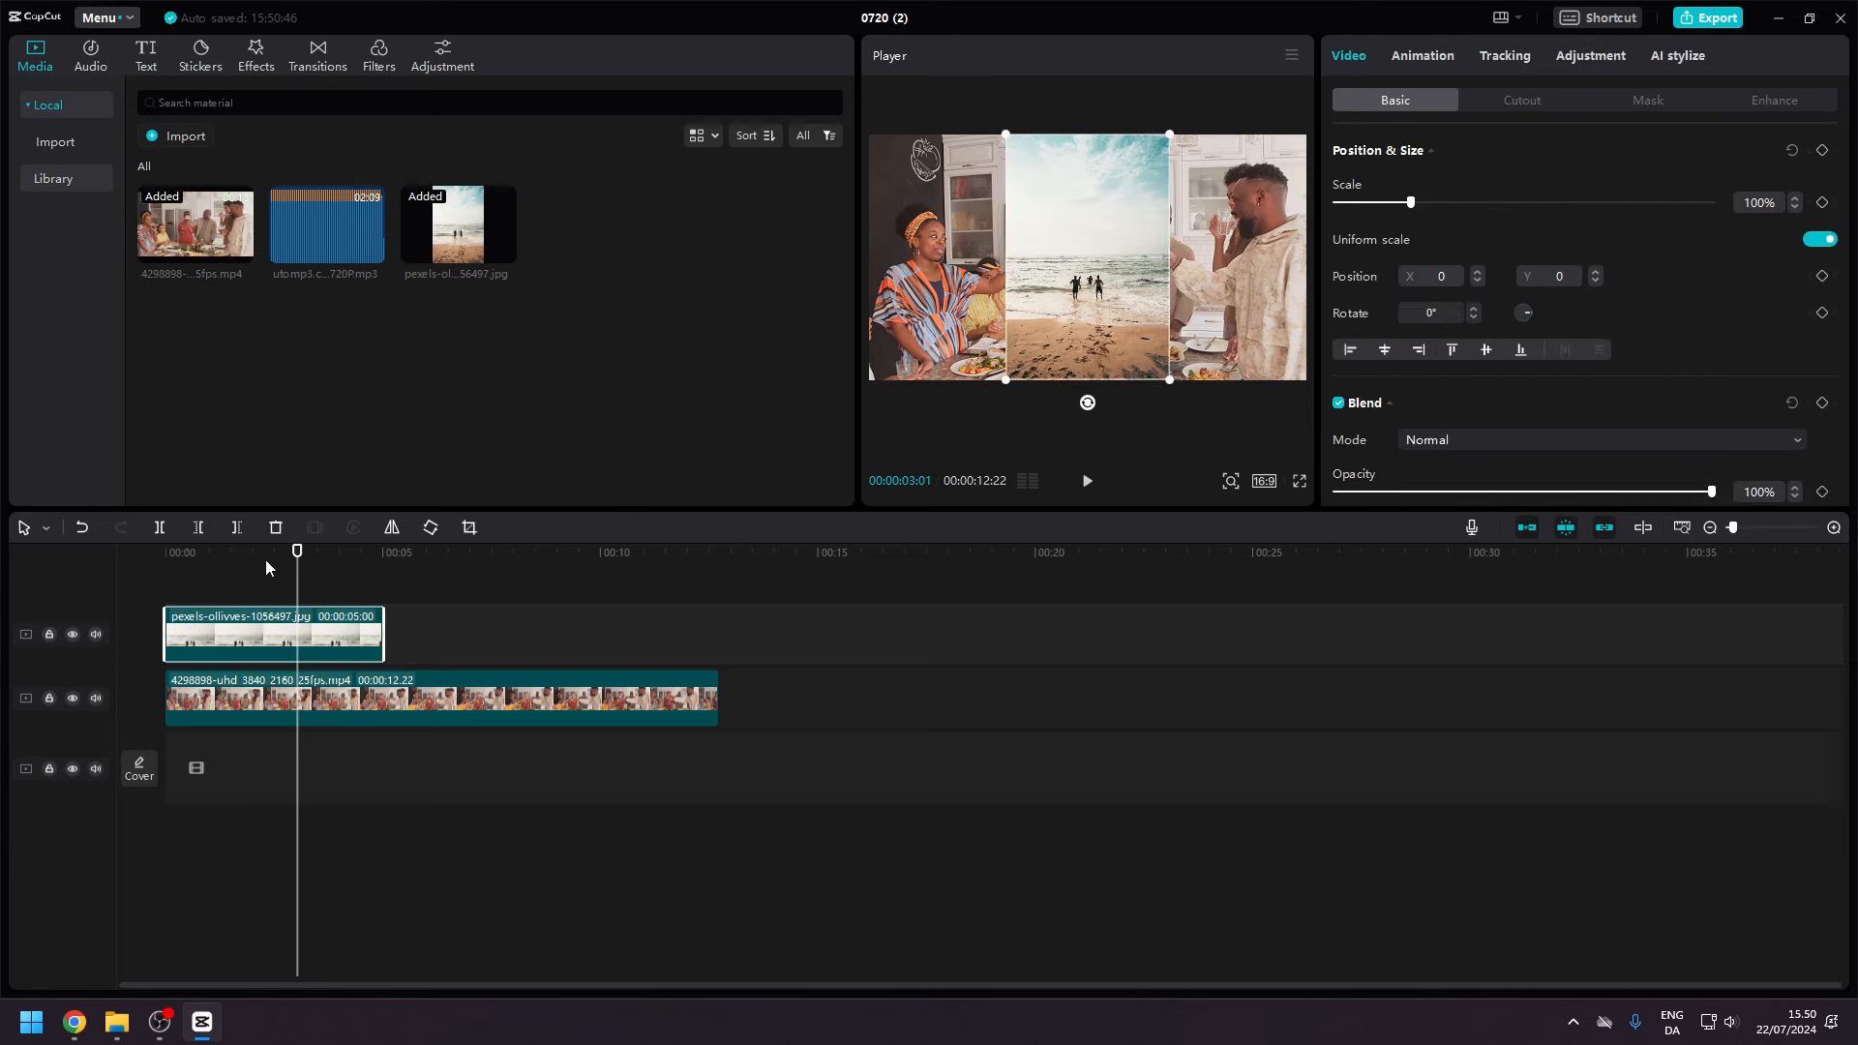
left_click_drag(253, 558, 161, 554)
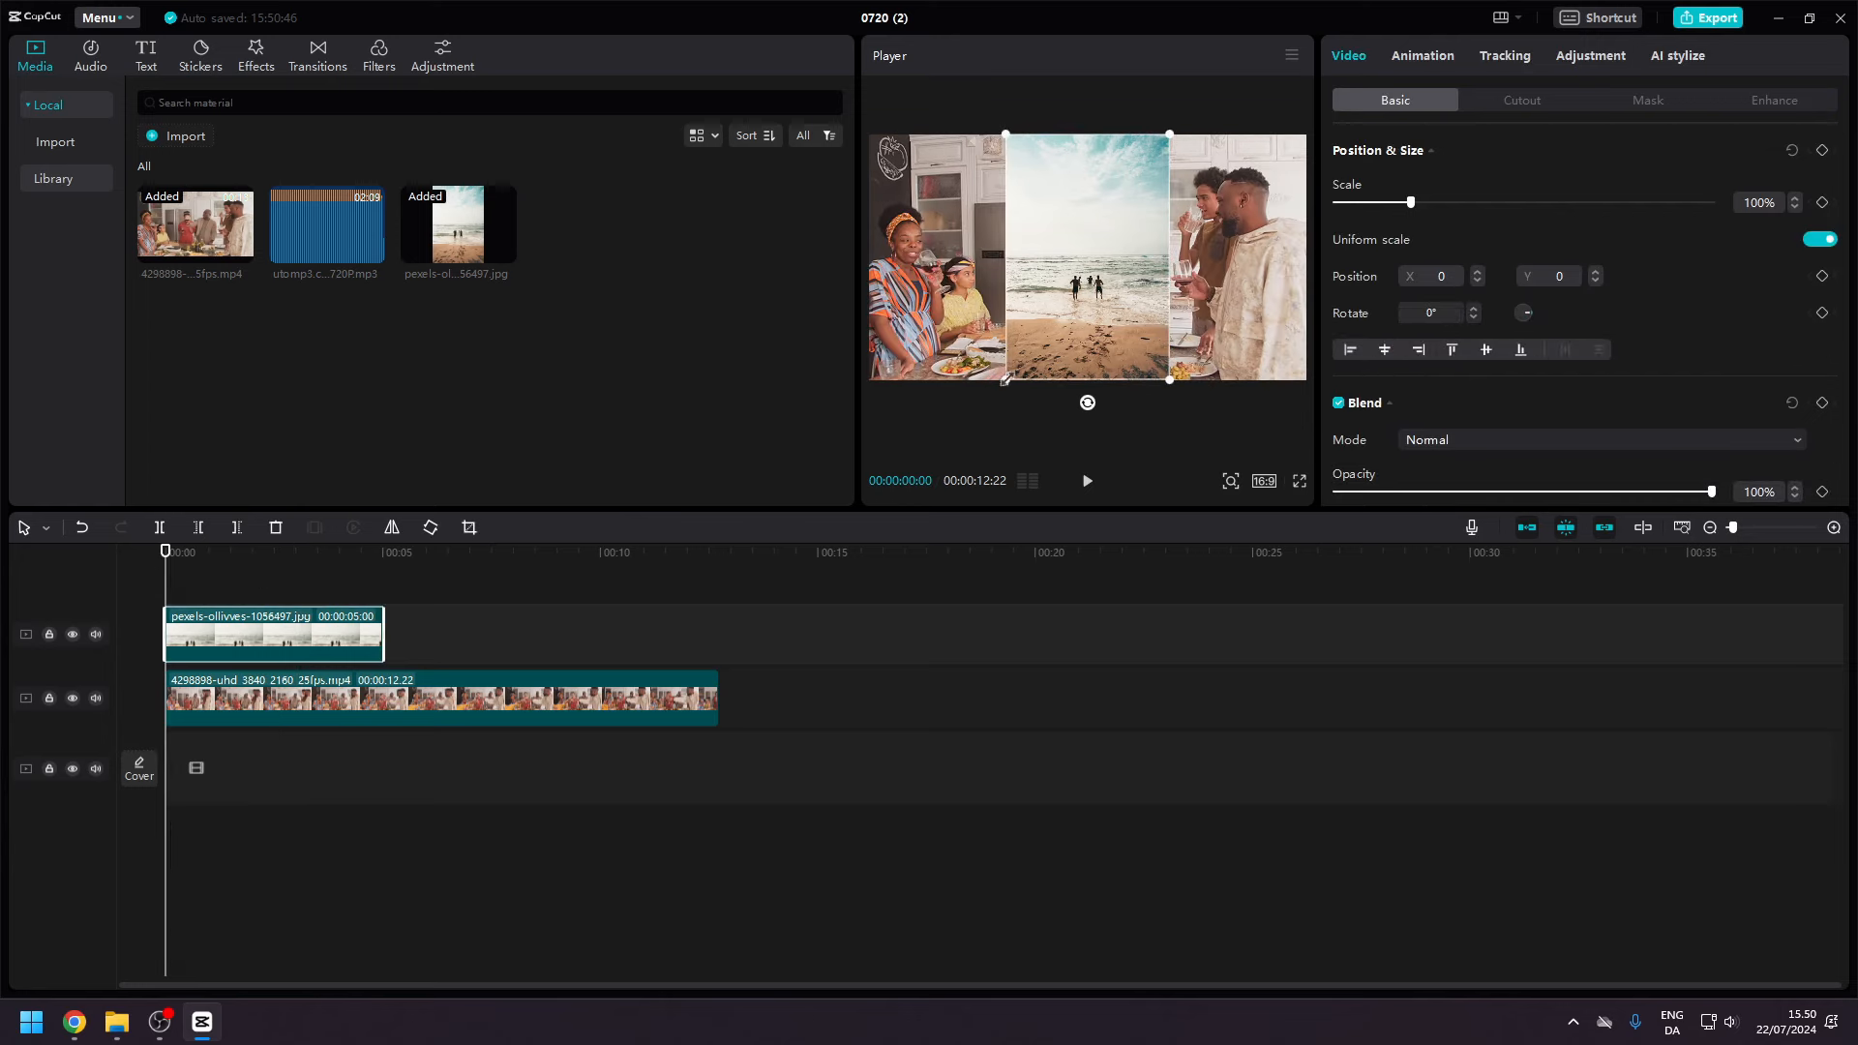
left_click_drag(1005, 380, 619, 547)
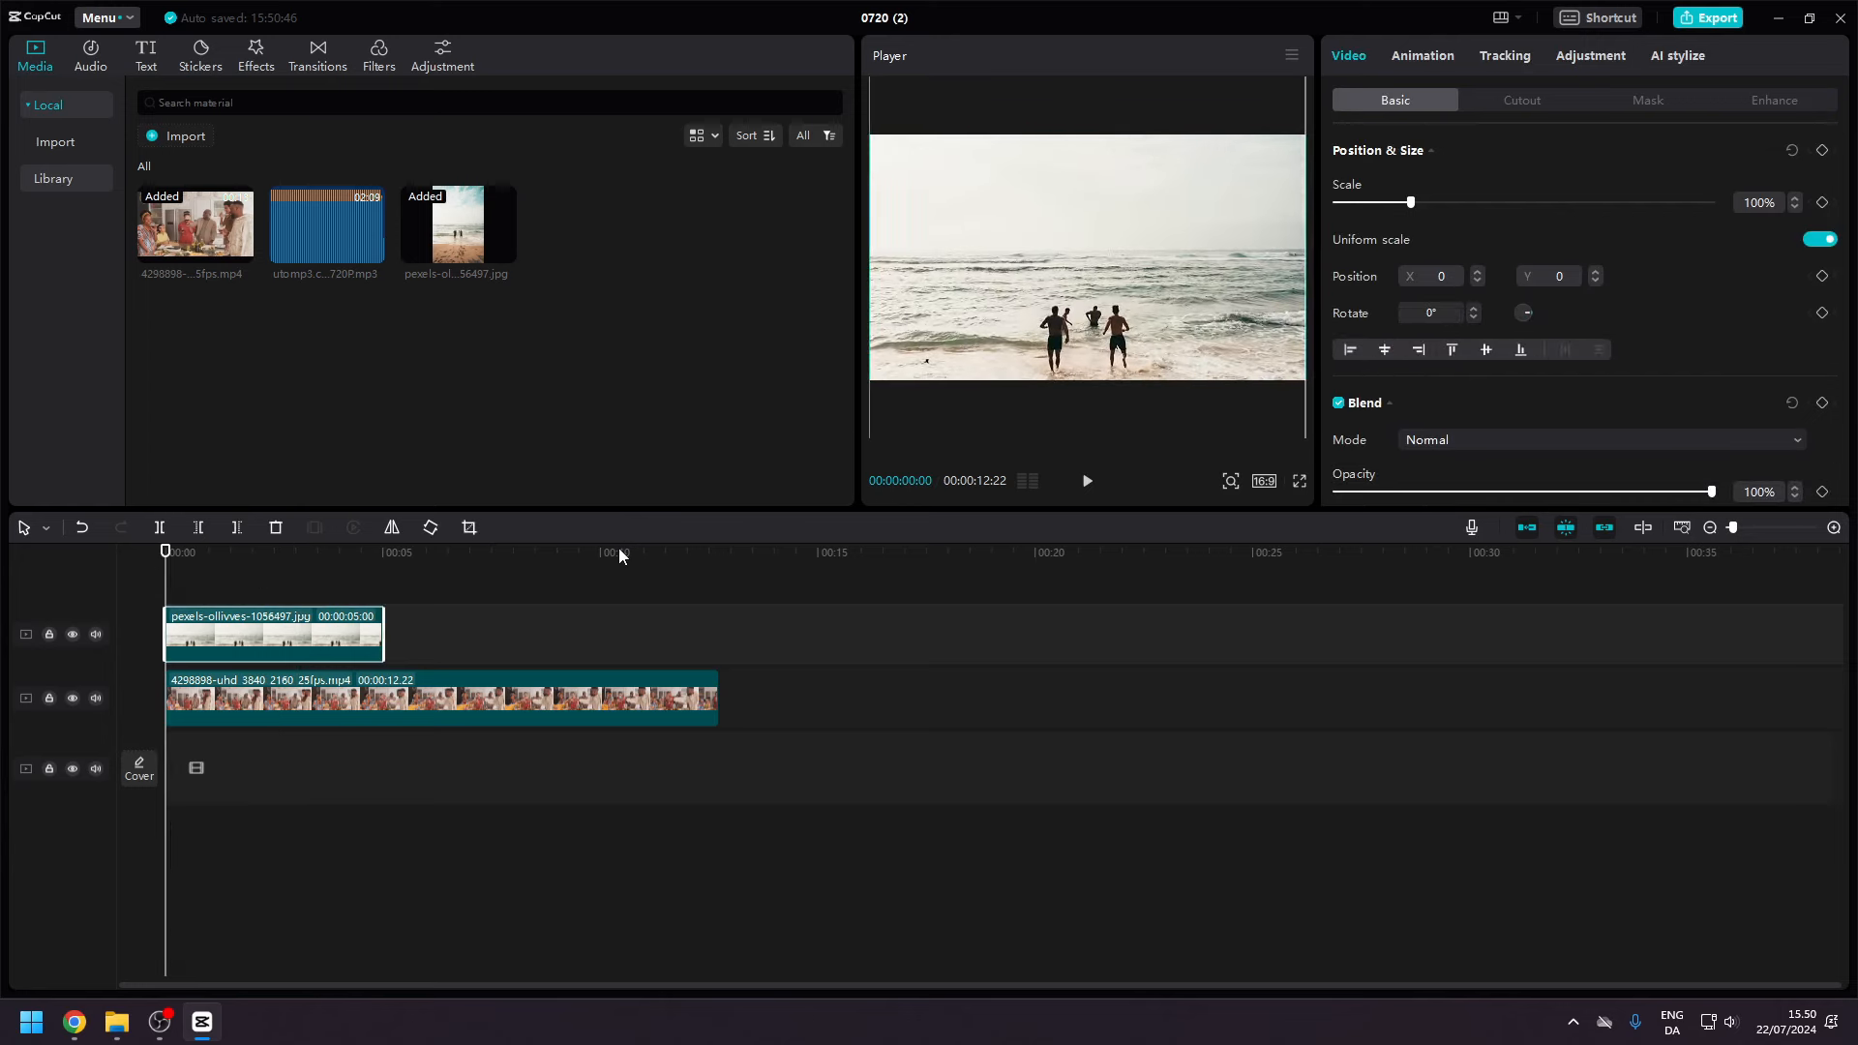
Move the beach photo down to the main track beneath the video clip.
left_click_drag(271, 627, 259, 754)
left_click(256, 693)
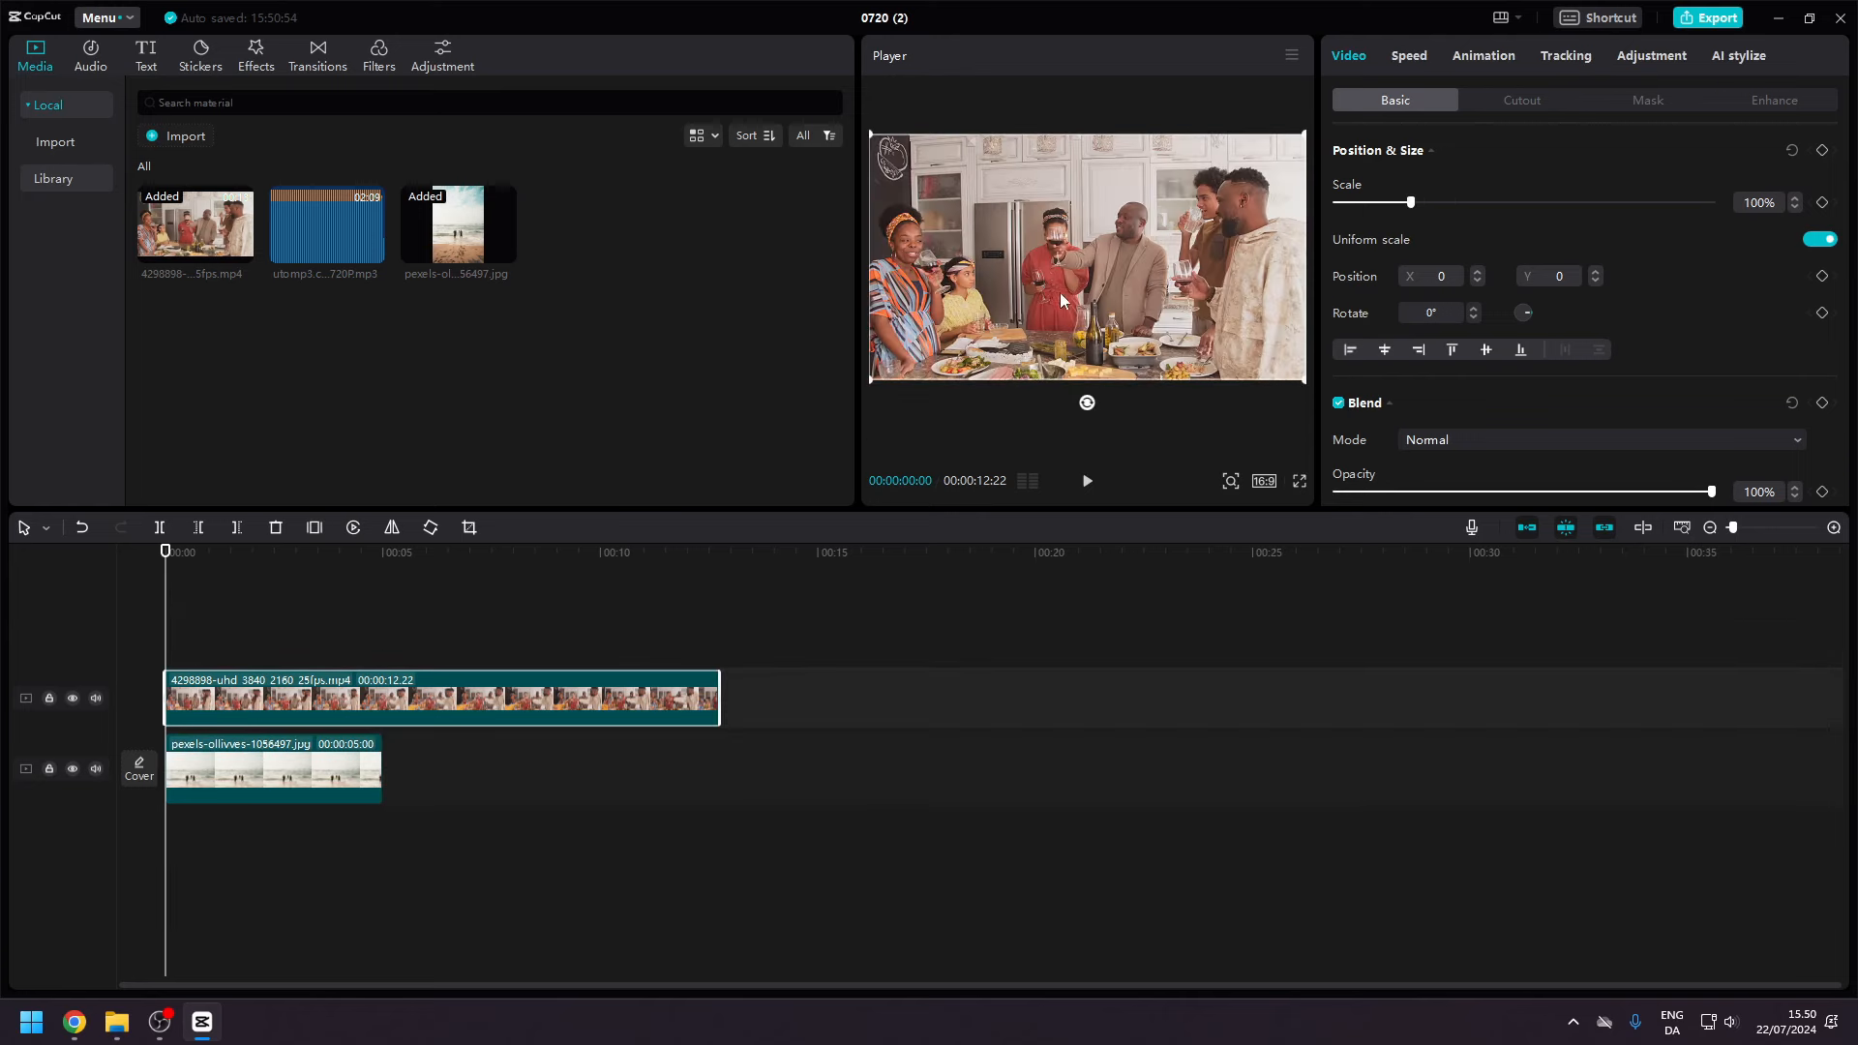
left_click(319, 756)
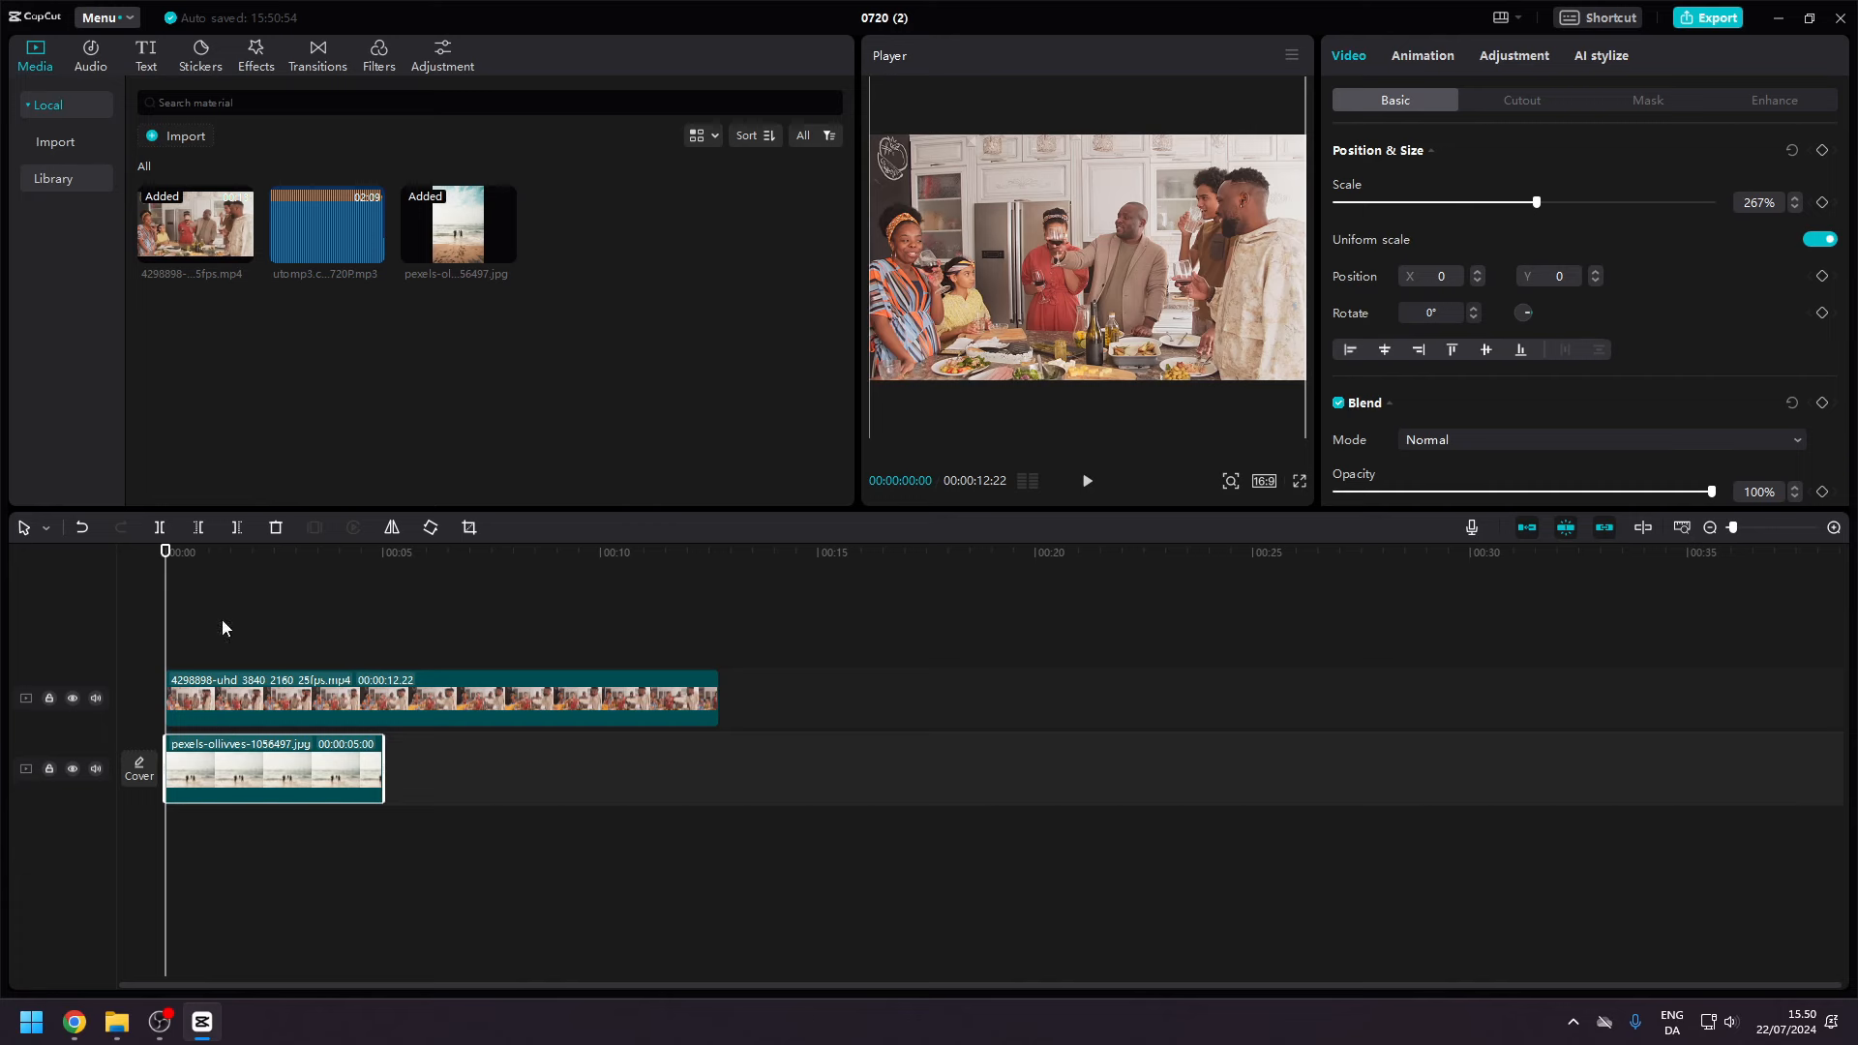
Swap the layer order so the video lies on the main track with the beach photo on the track above it.
left_click_drag(217, 756, 212, 712)
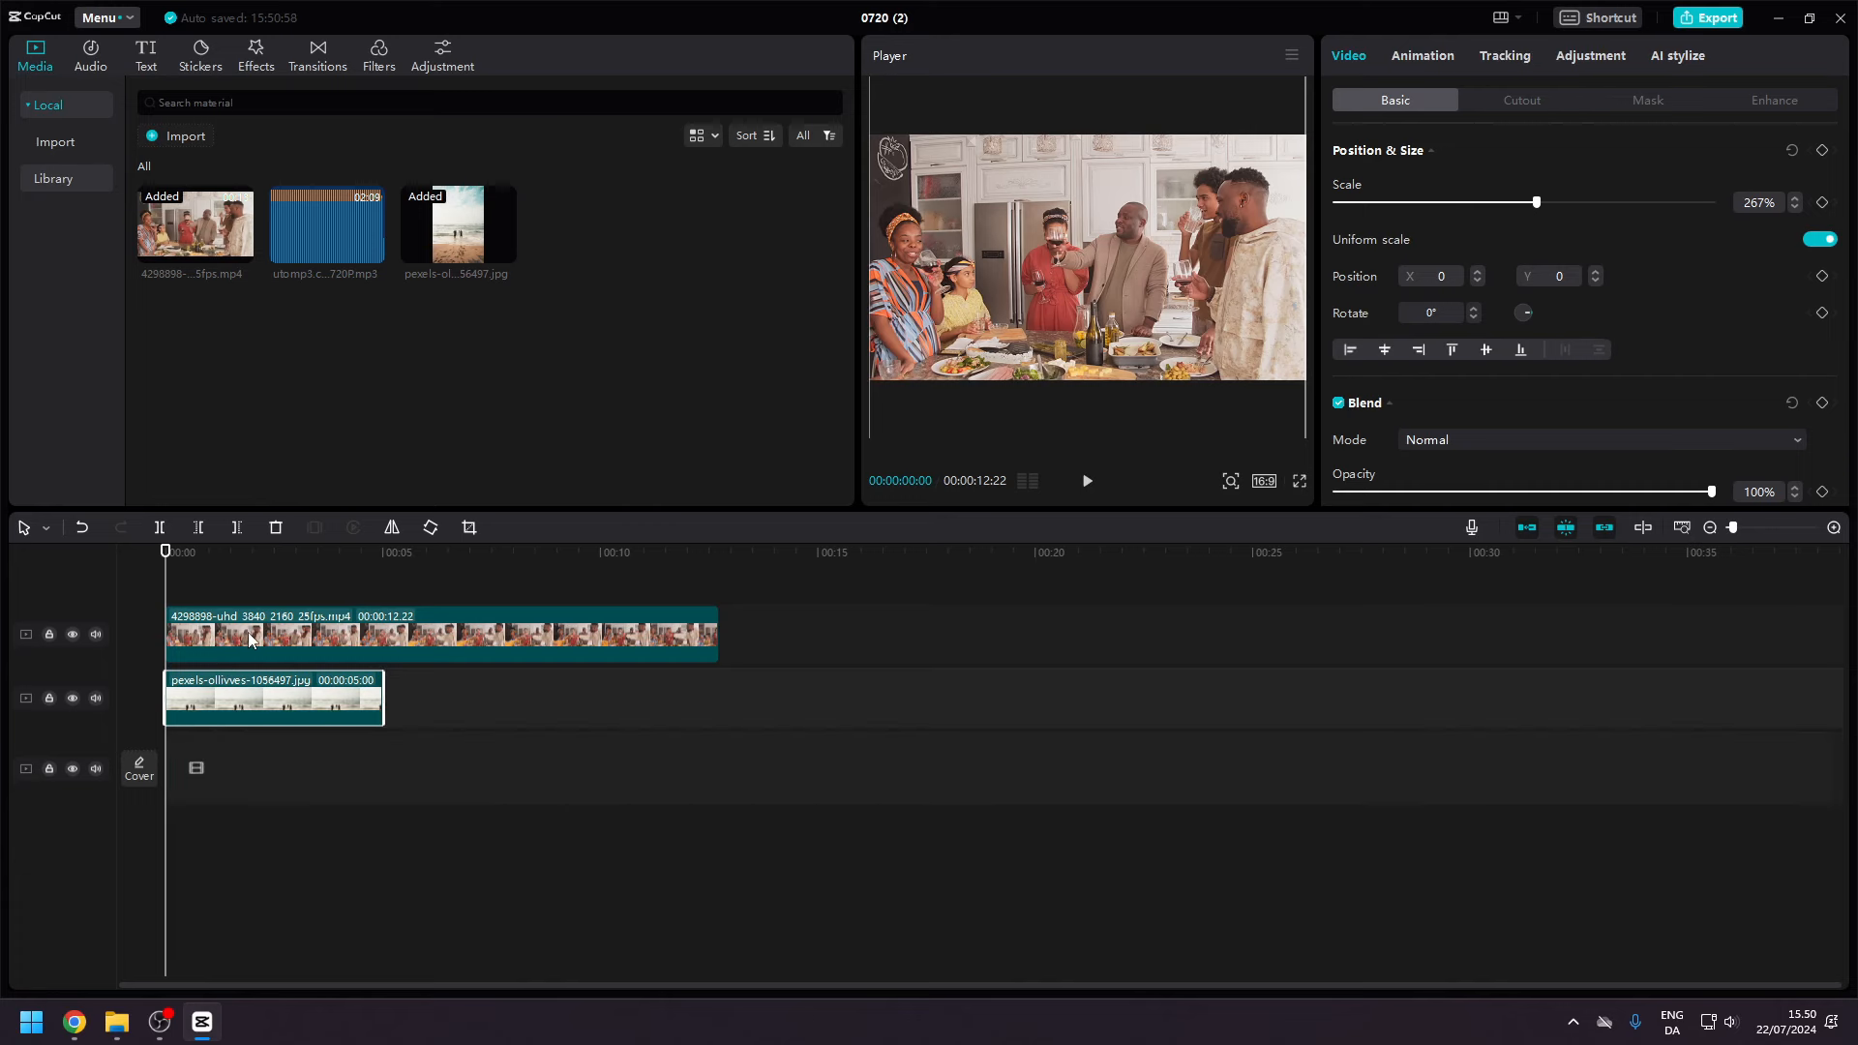
left_click_drag(248, 631, 235, 768)
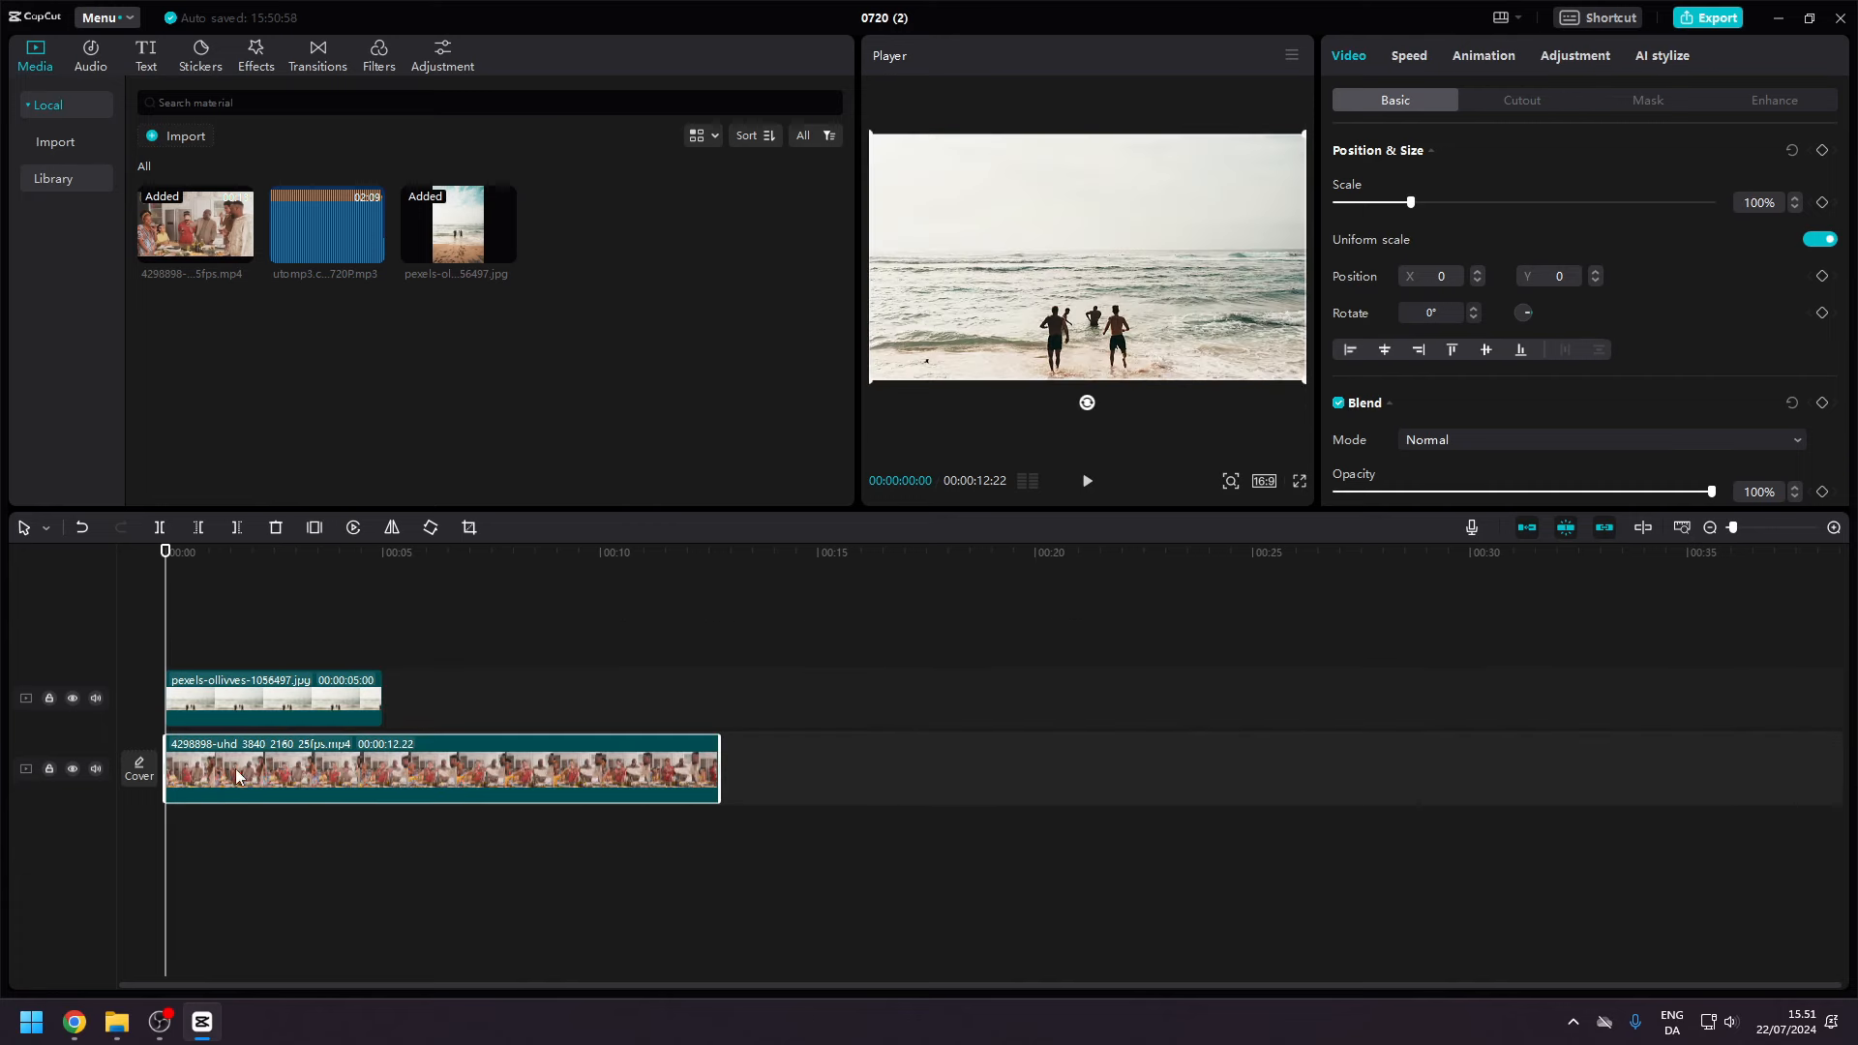
left_click(194, 704)
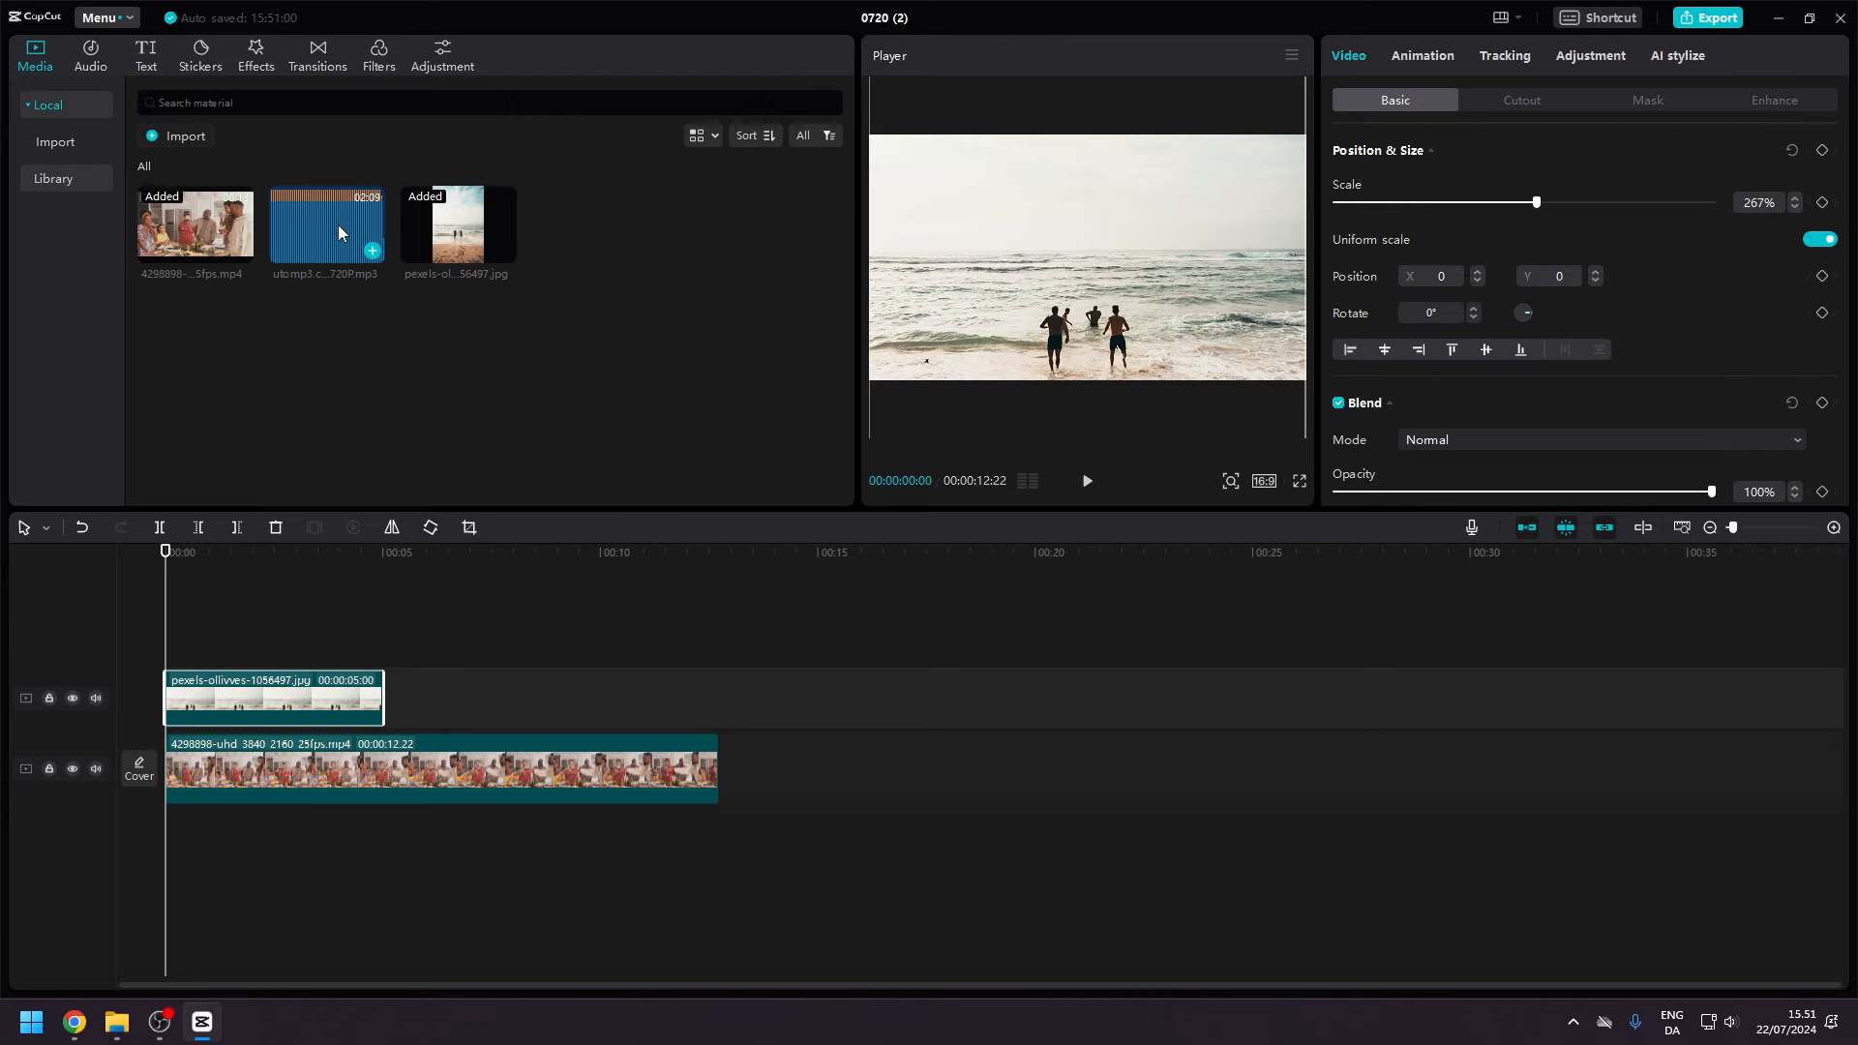
Add the background music file to an audio track beneath the video at the timeline start and play it back.
left_click_drag(338, 225, 149, 842)
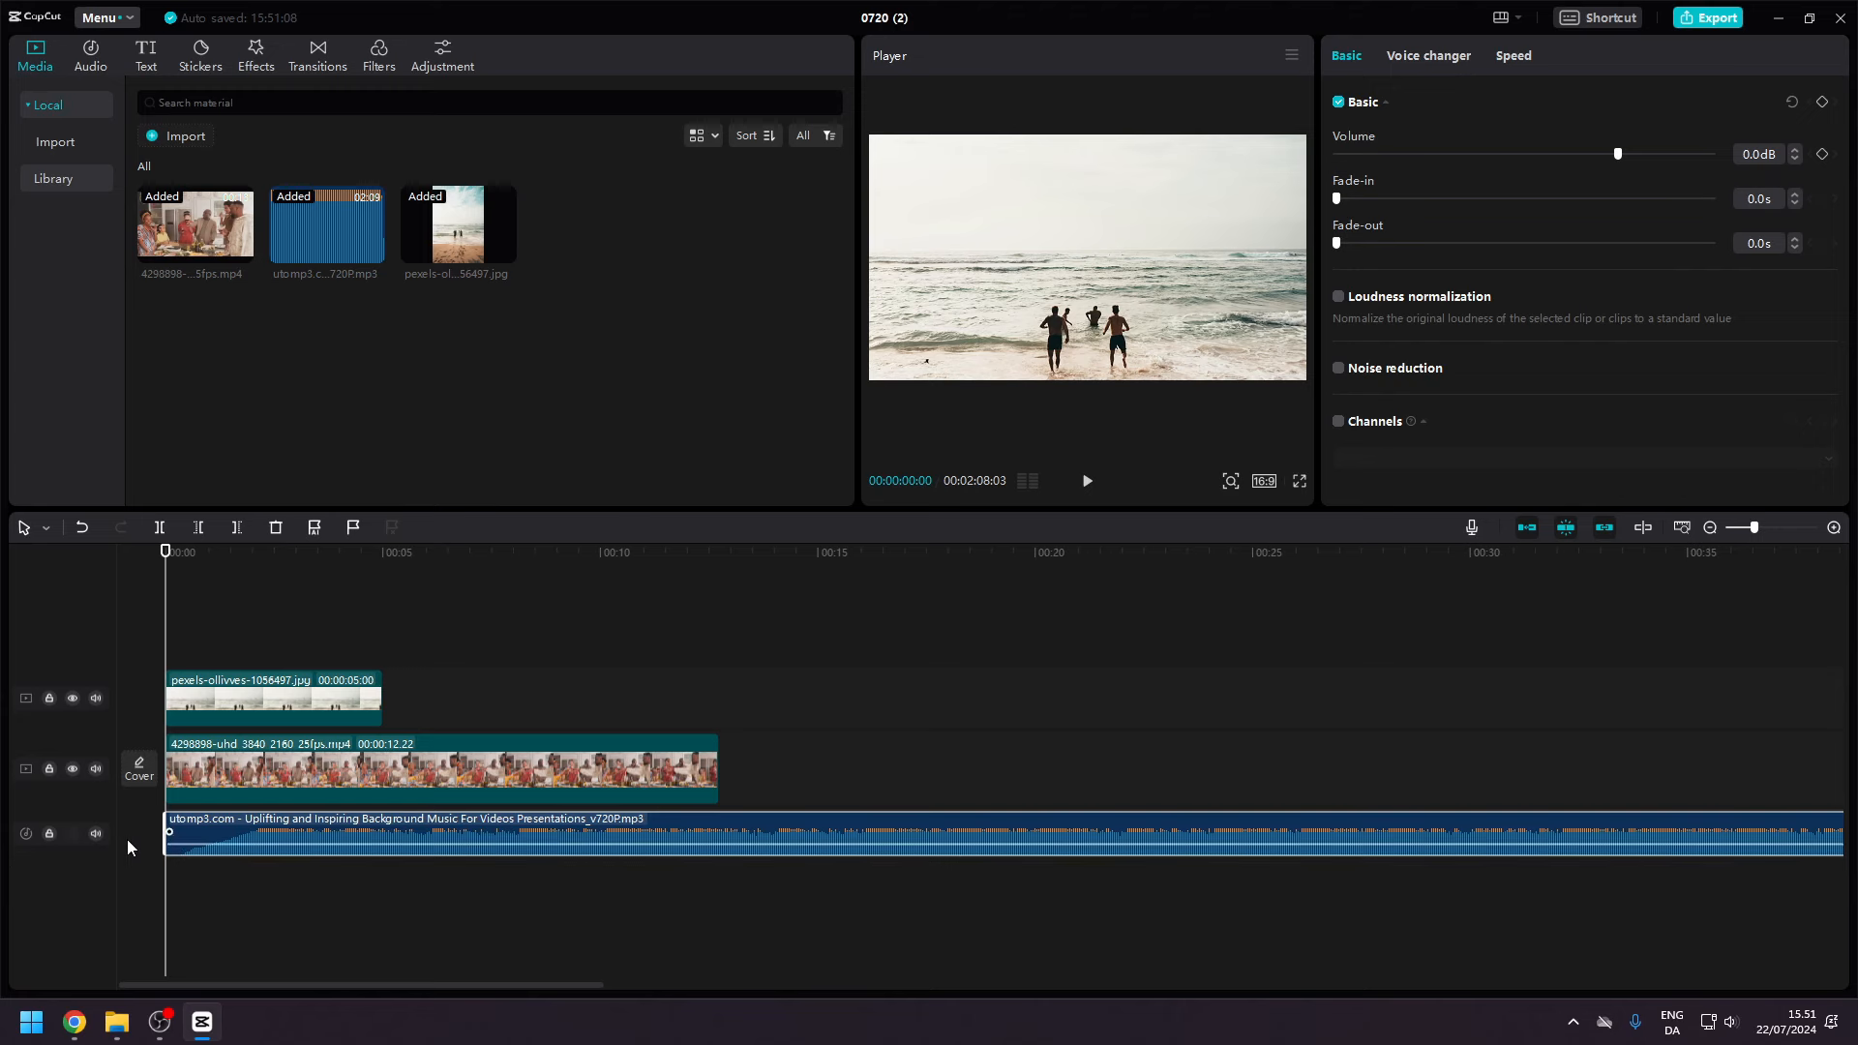
key("space")
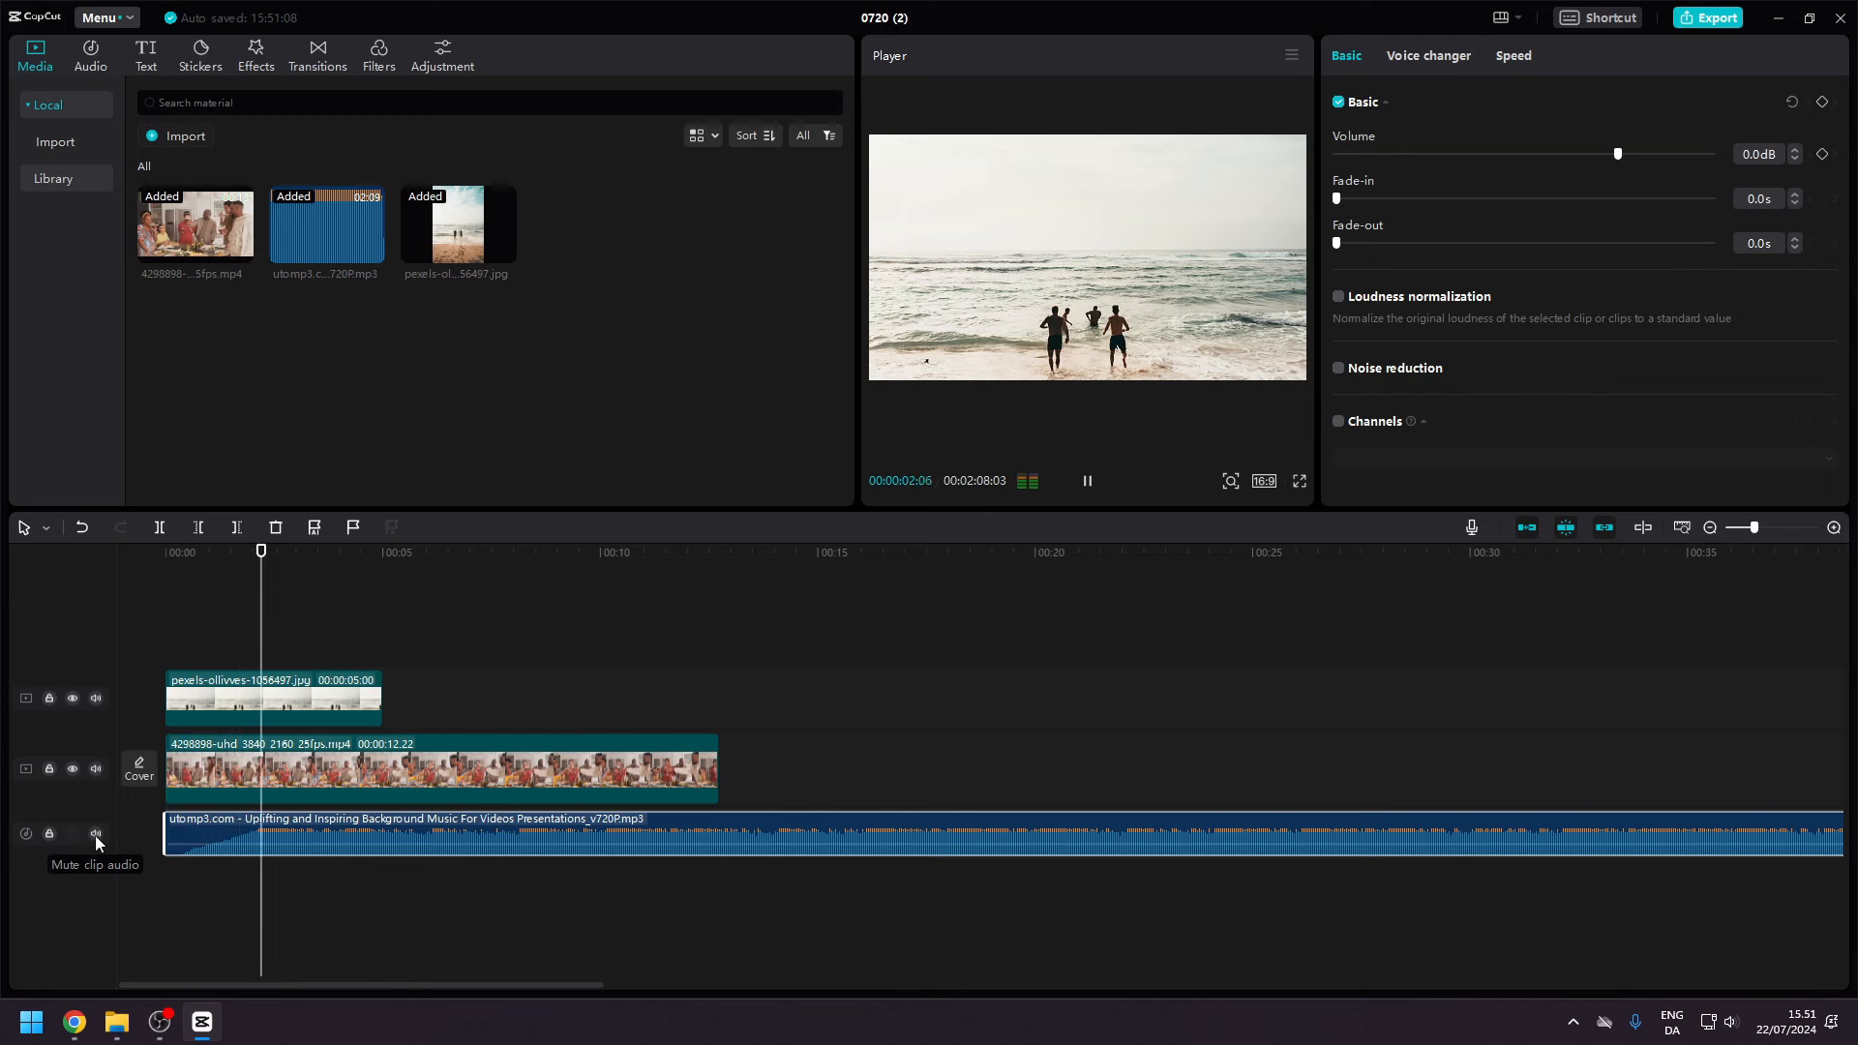
key("space")
Mute the background music track and play the timeline from the start to check the sound.
left_click(95, 834)
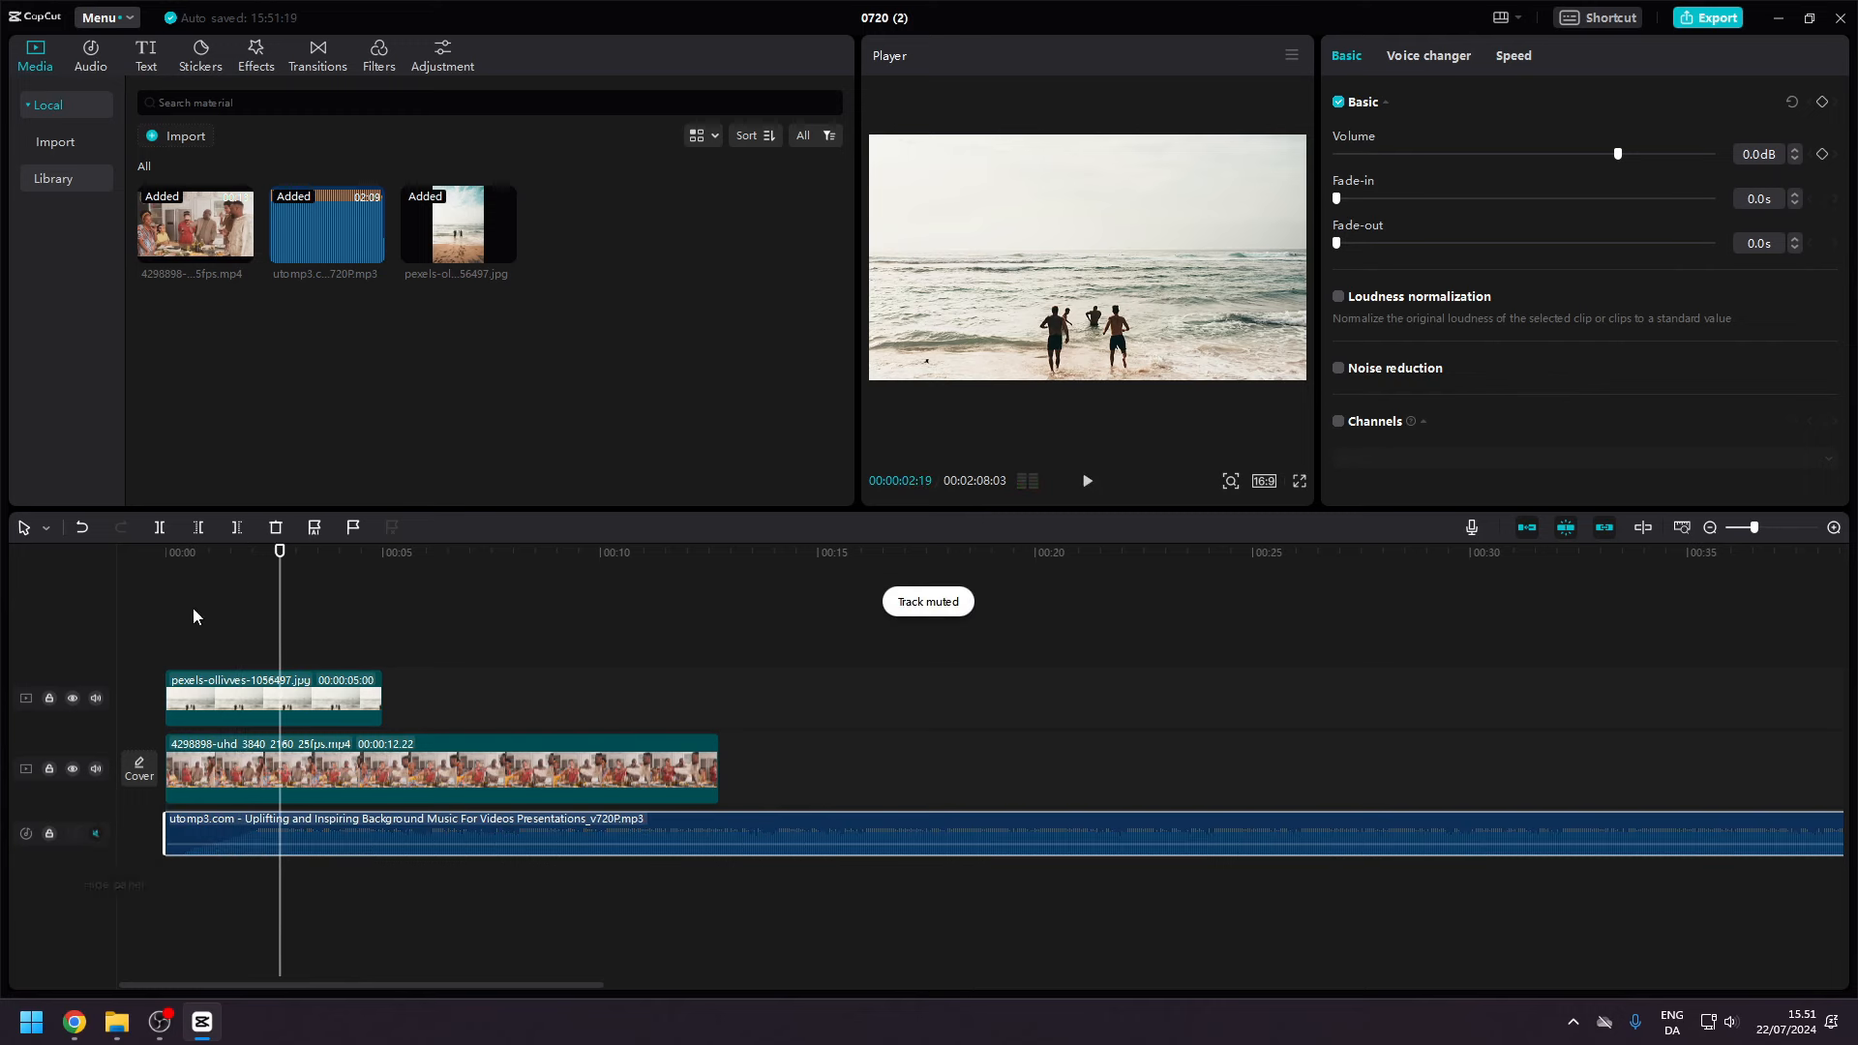
left_click(149, 553)
key("space")
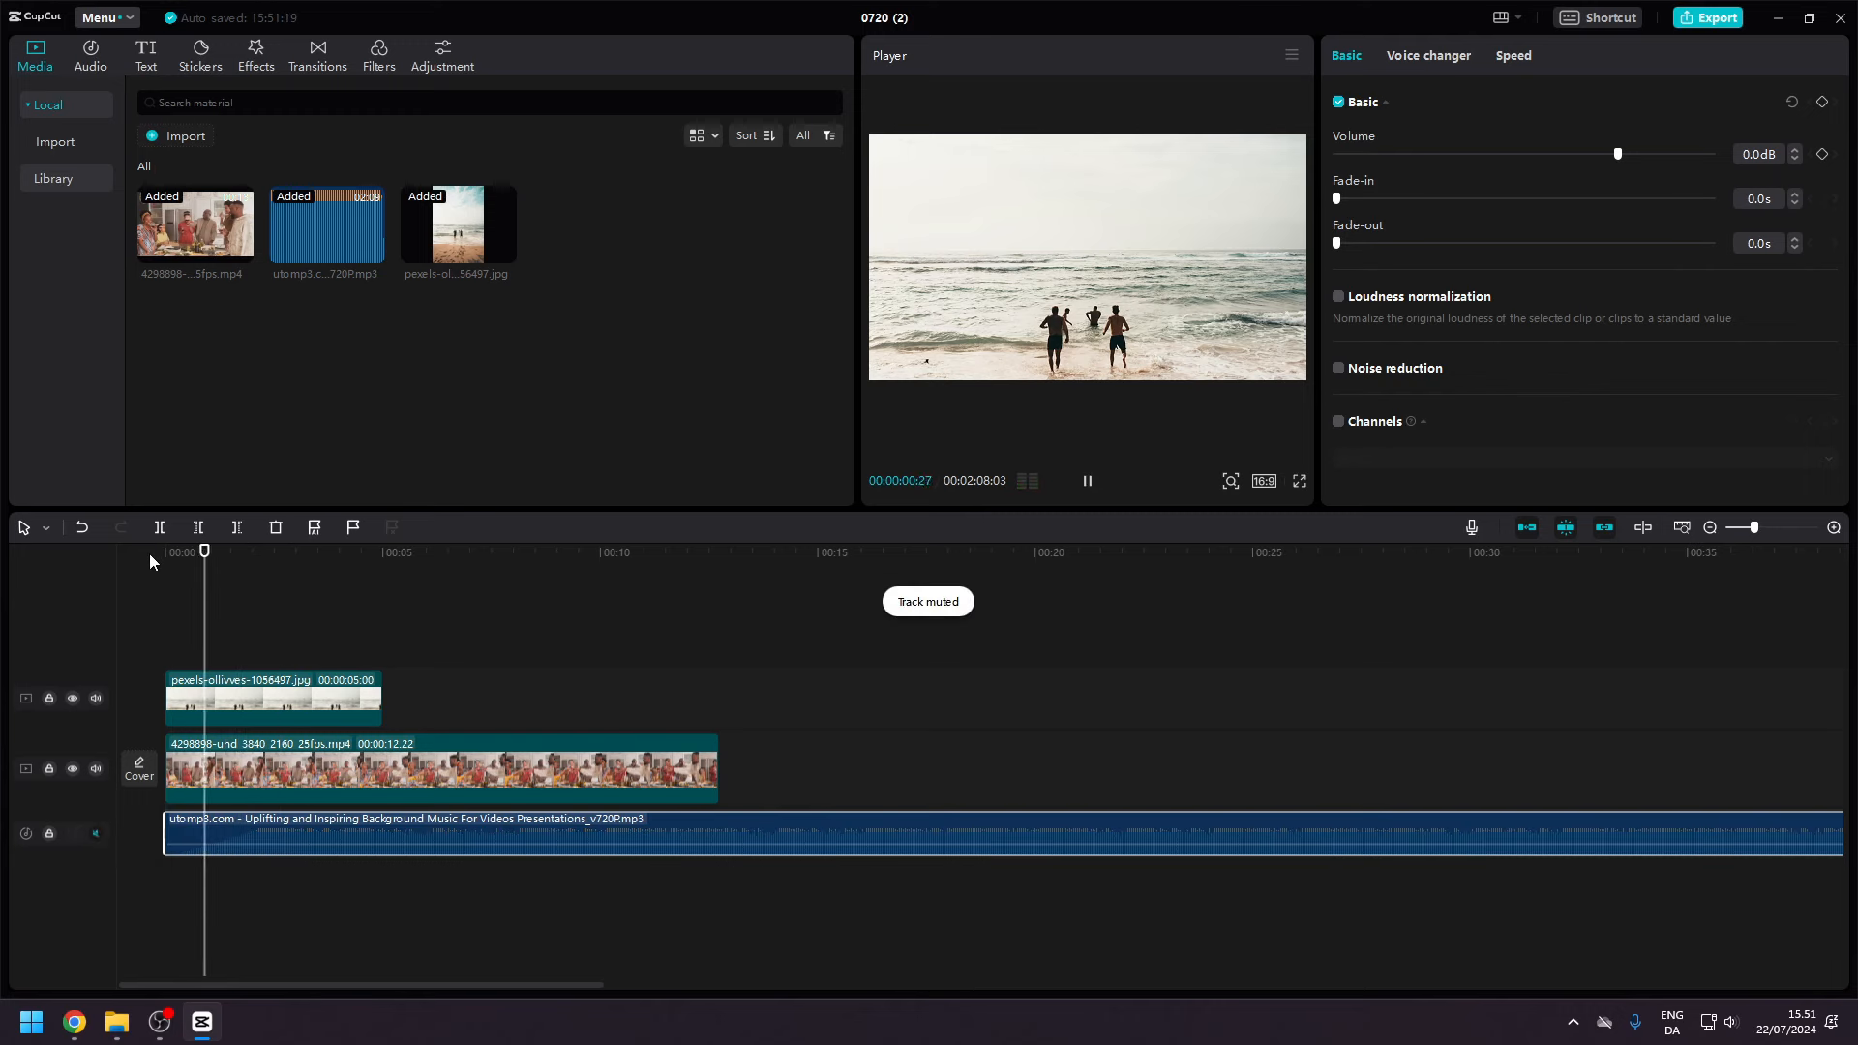
key("space")
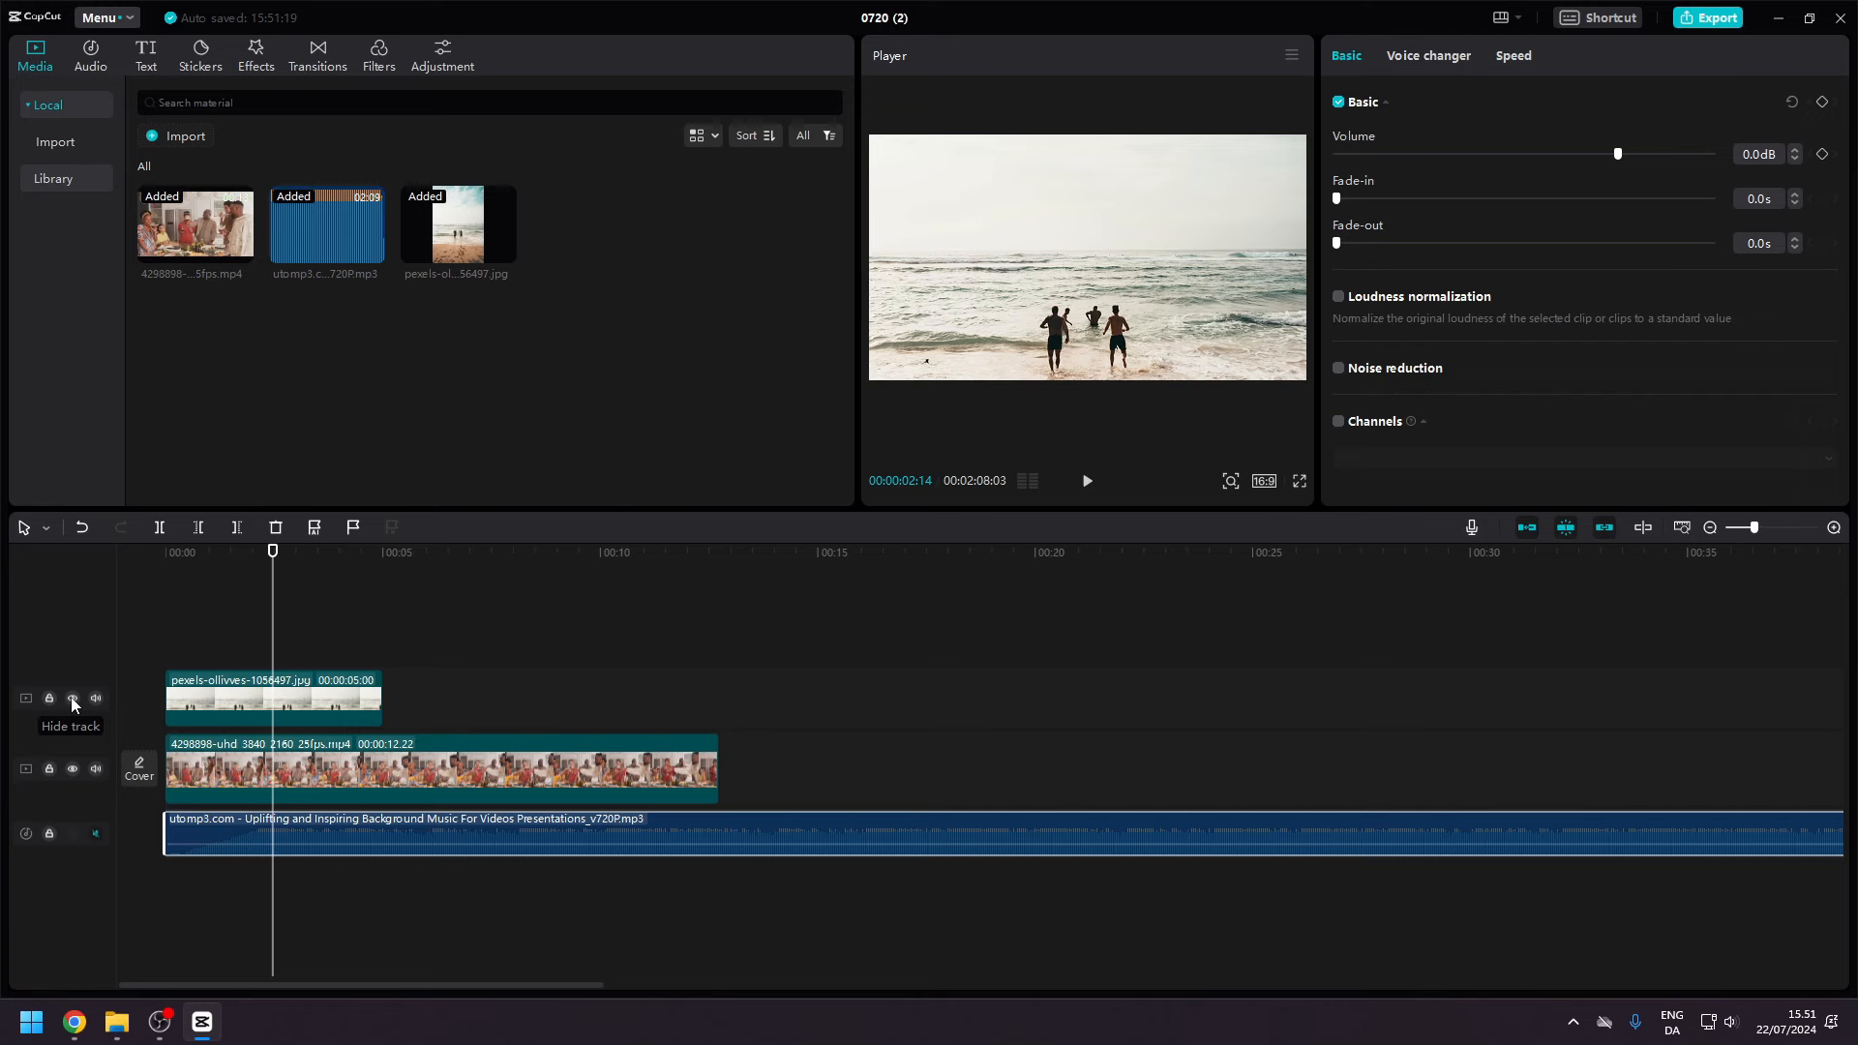
Hide the beach photo's track and lock the main video track.
left_click(179, 699)
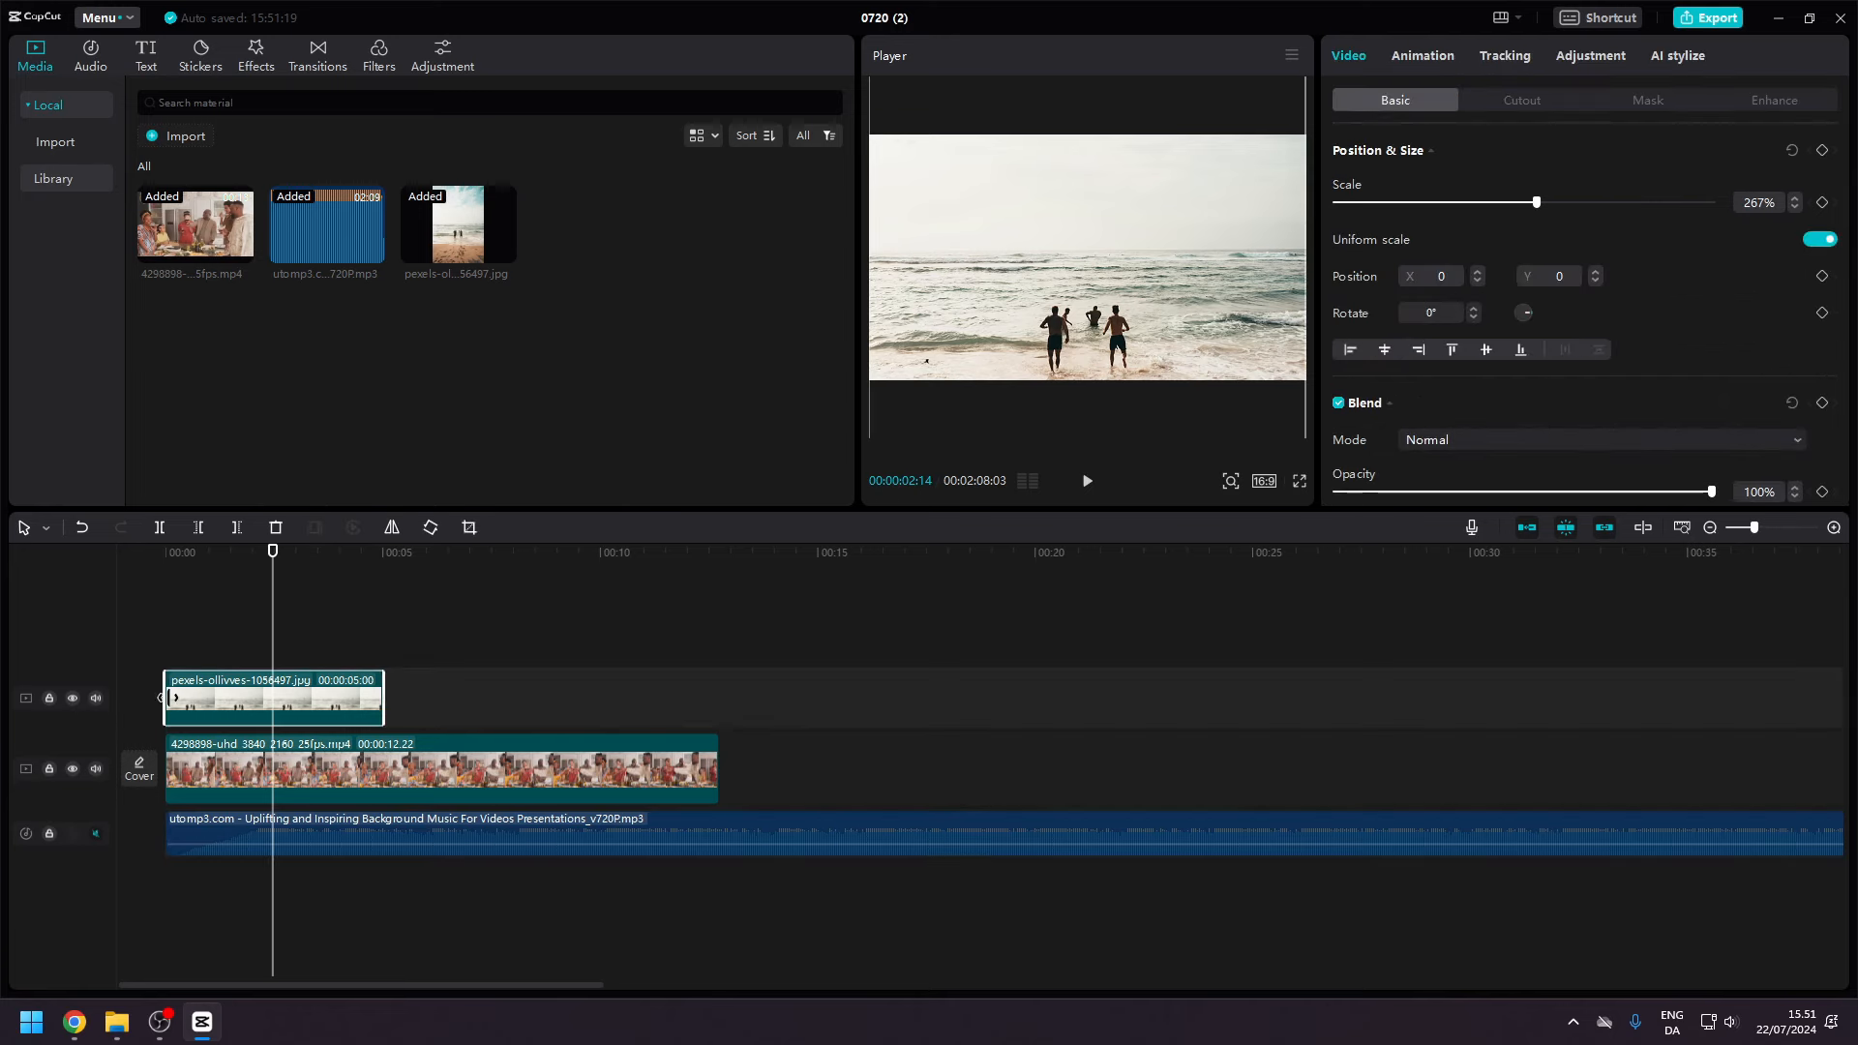
left_click(73, 697)
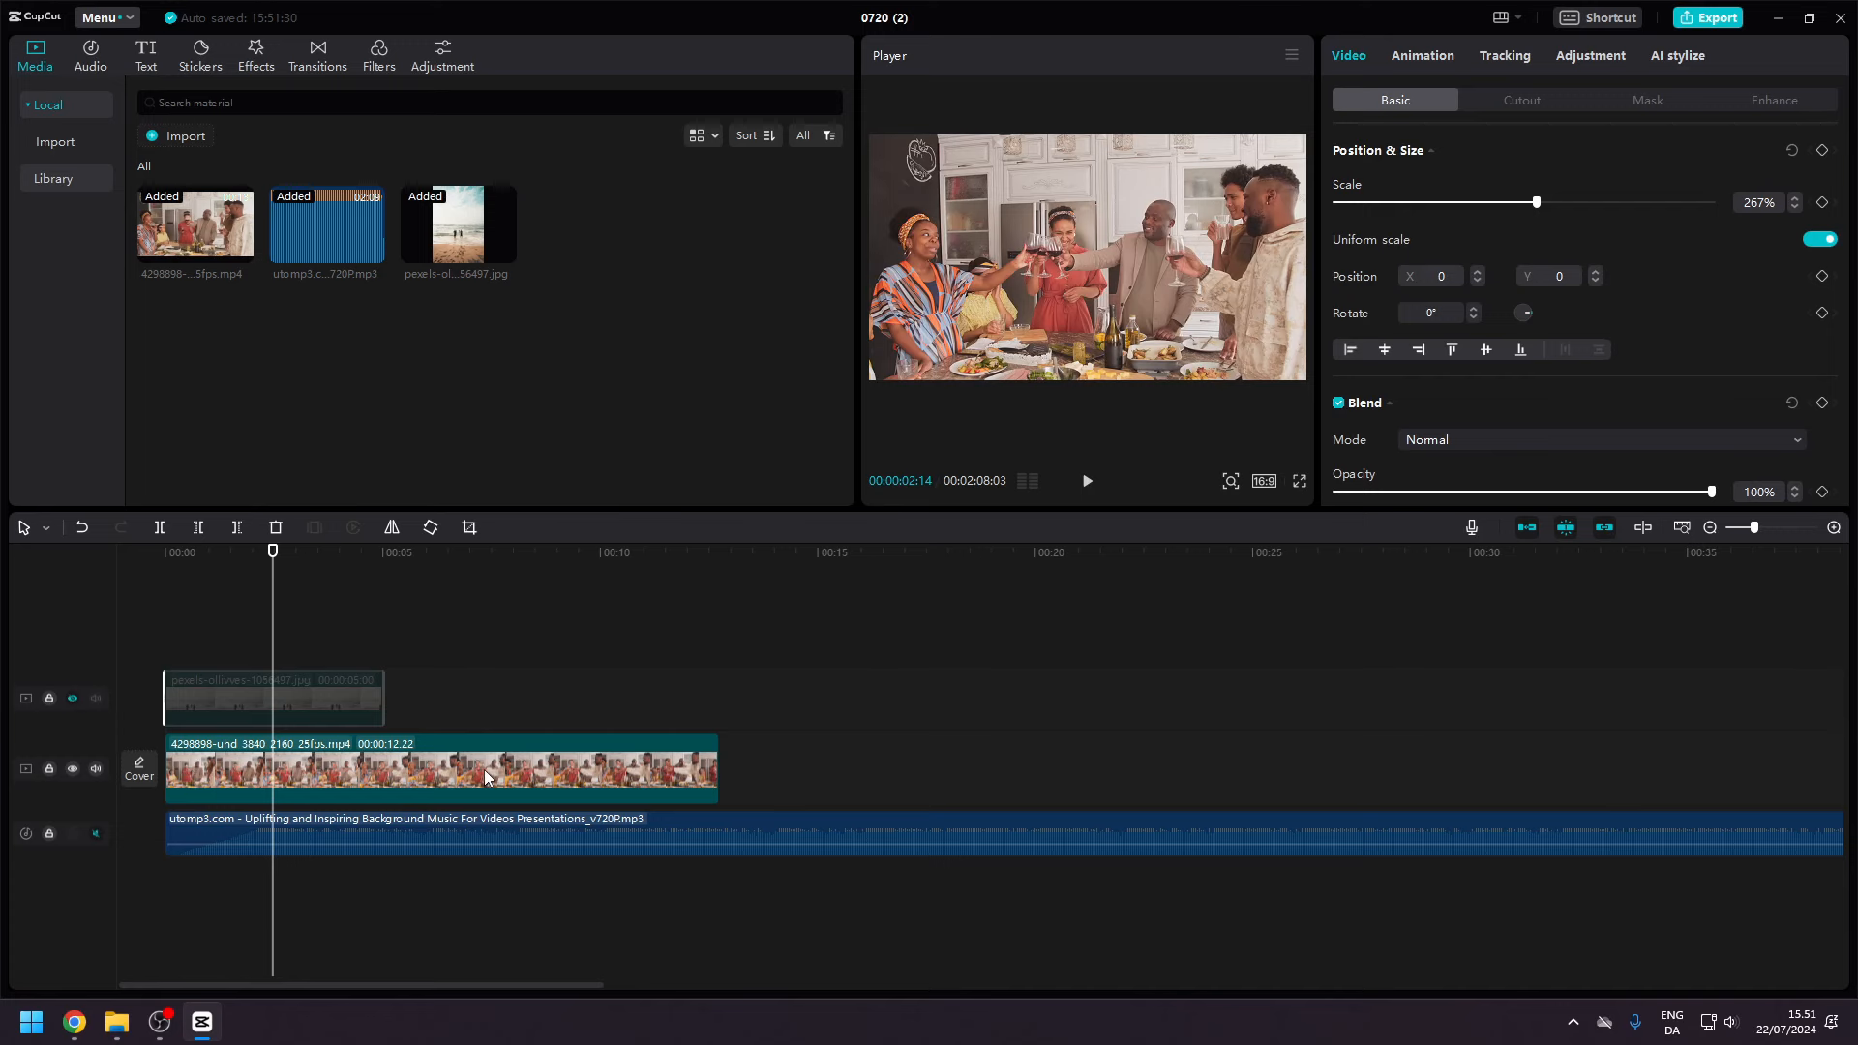
left_click(50, 770)
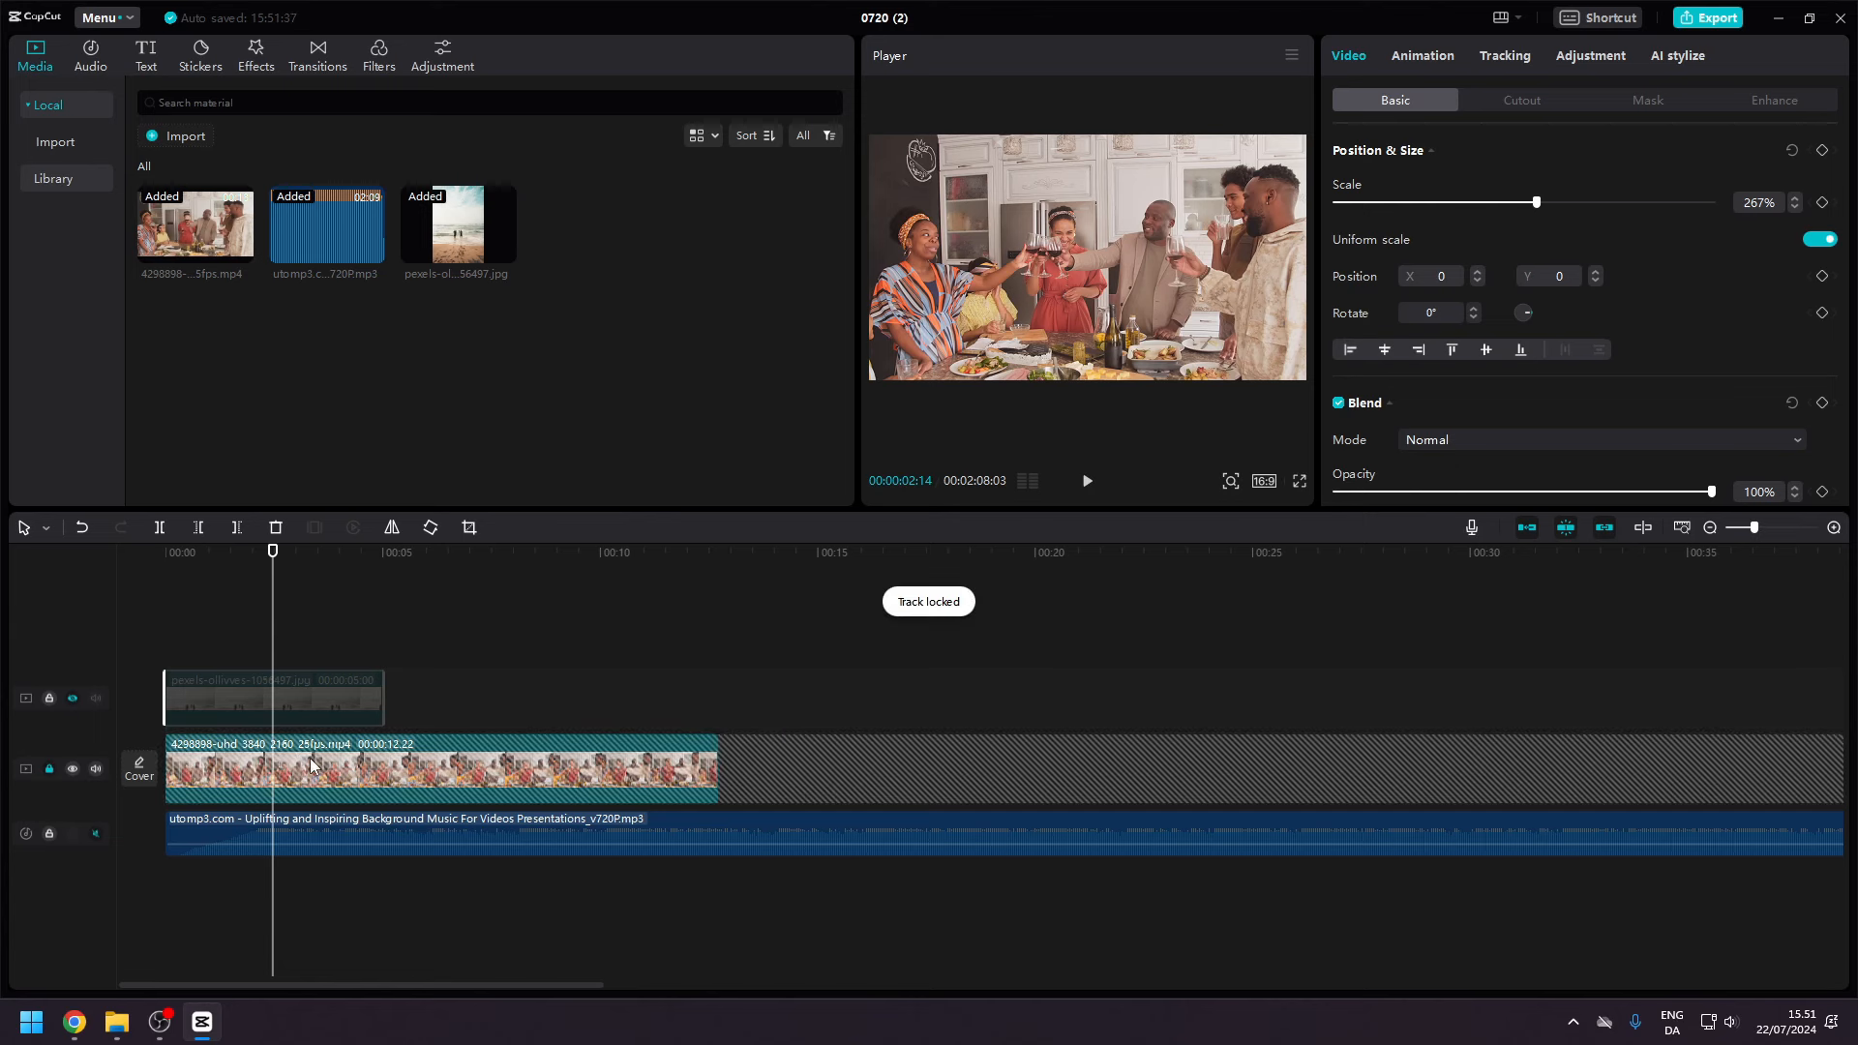
Try the Split tool on the locked video track and return to the Select tool.
left_click(44, 530)
left_click(55, 588)
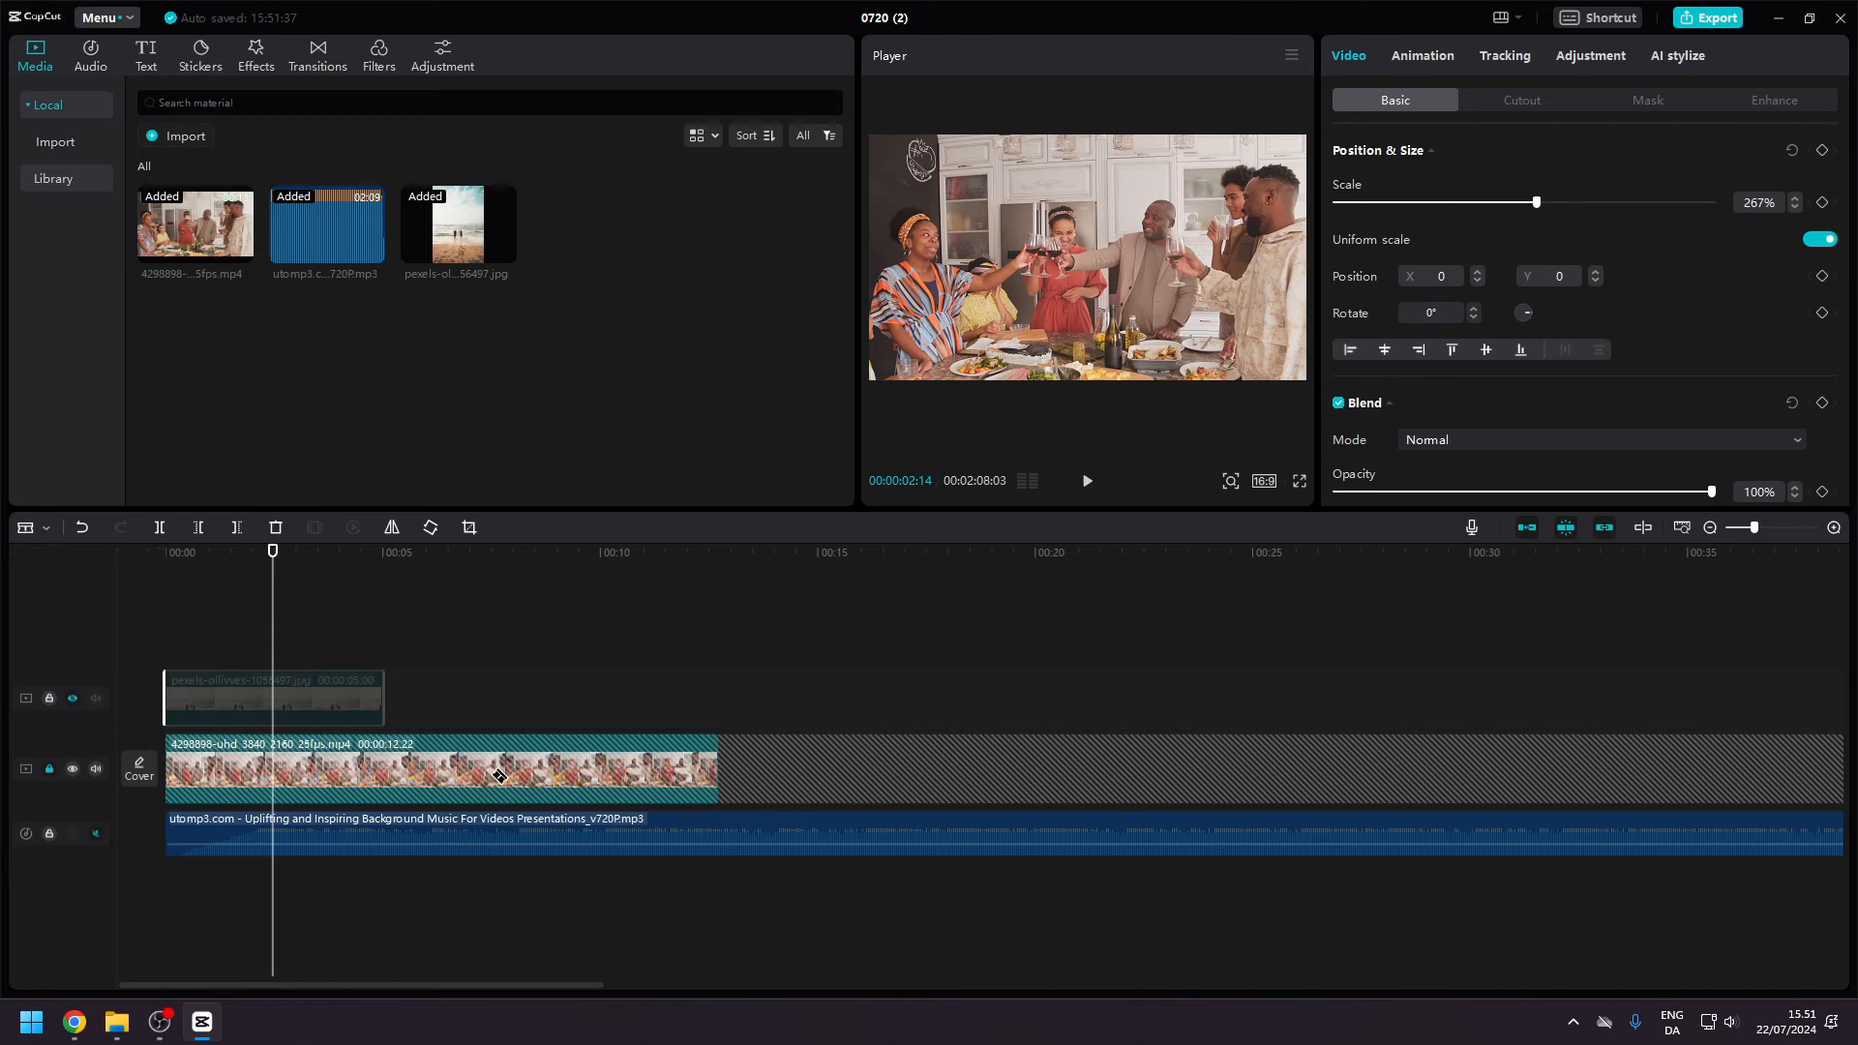
key("a")
Unlock the main video track, shift its clip along the timeline and return it to the start.
left_click(49, 769)
left_click(305, 782)
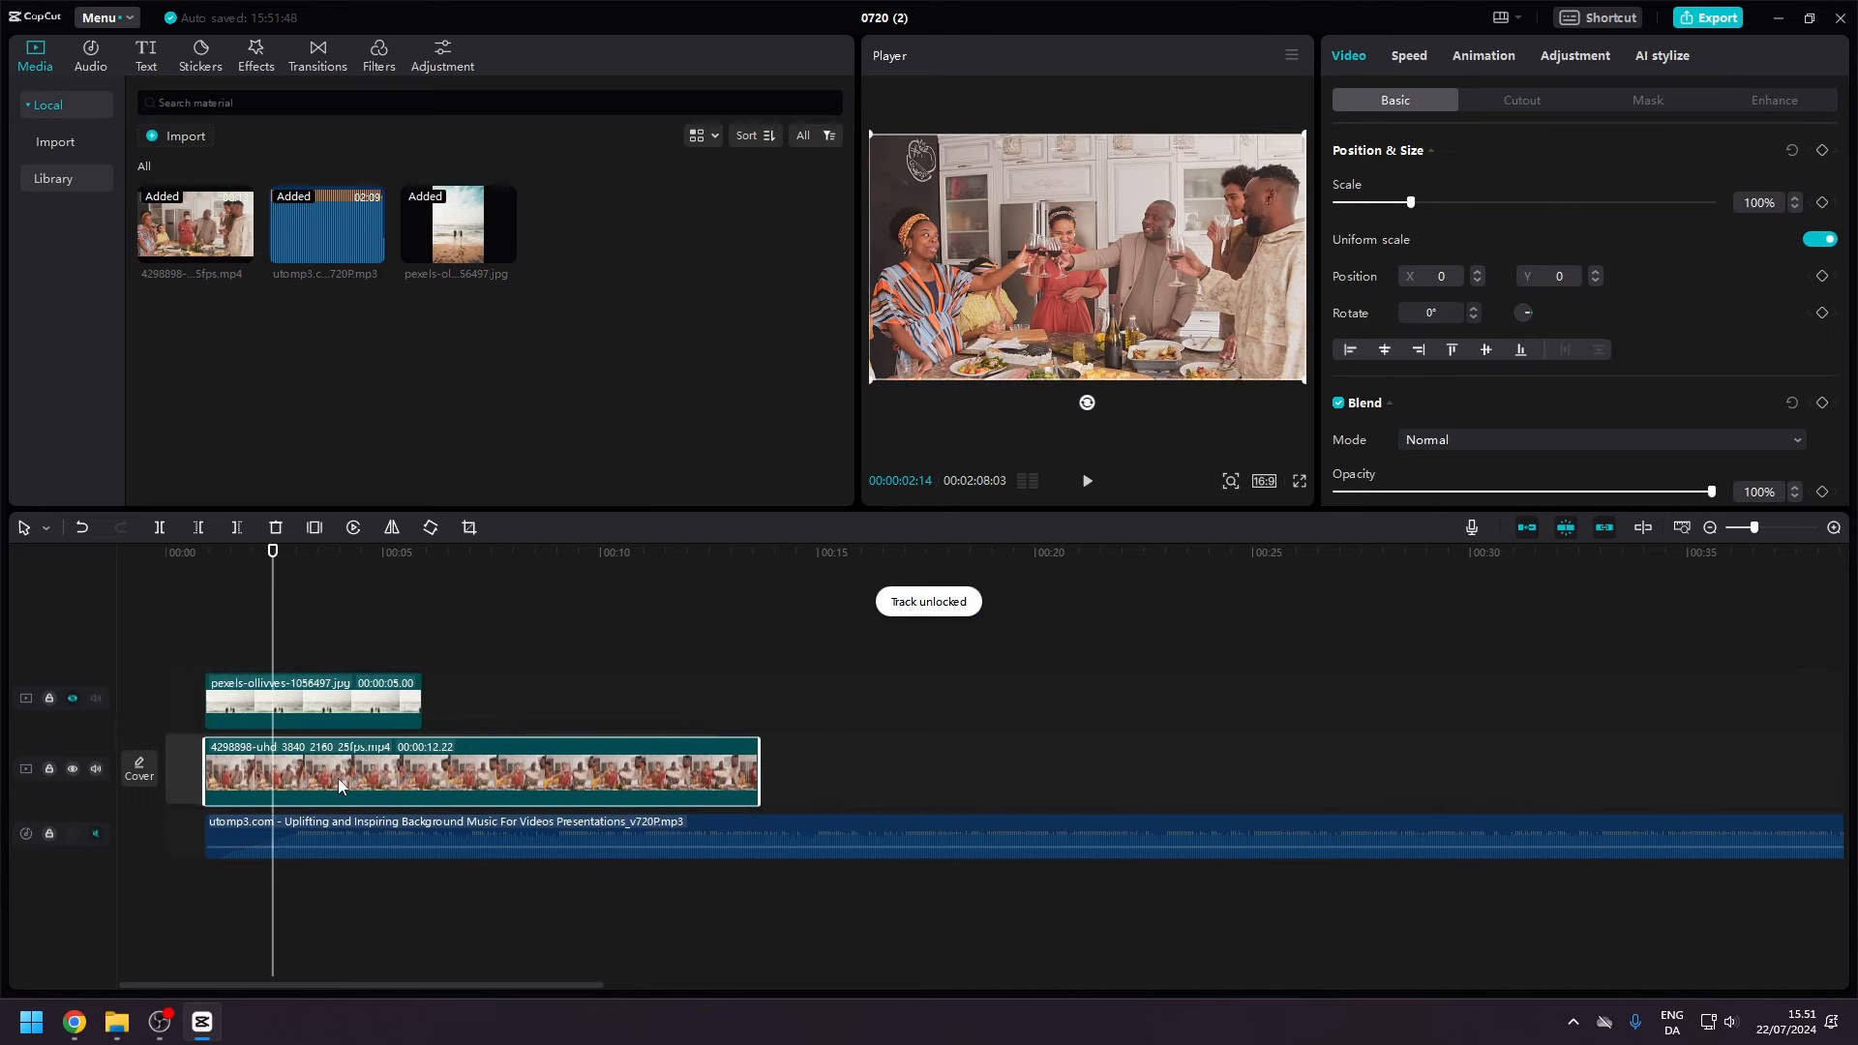
left_click_drag(339, 779, 307, 773)
Split the main video clip at about 2, 5 and 9 seconds.
key("b")
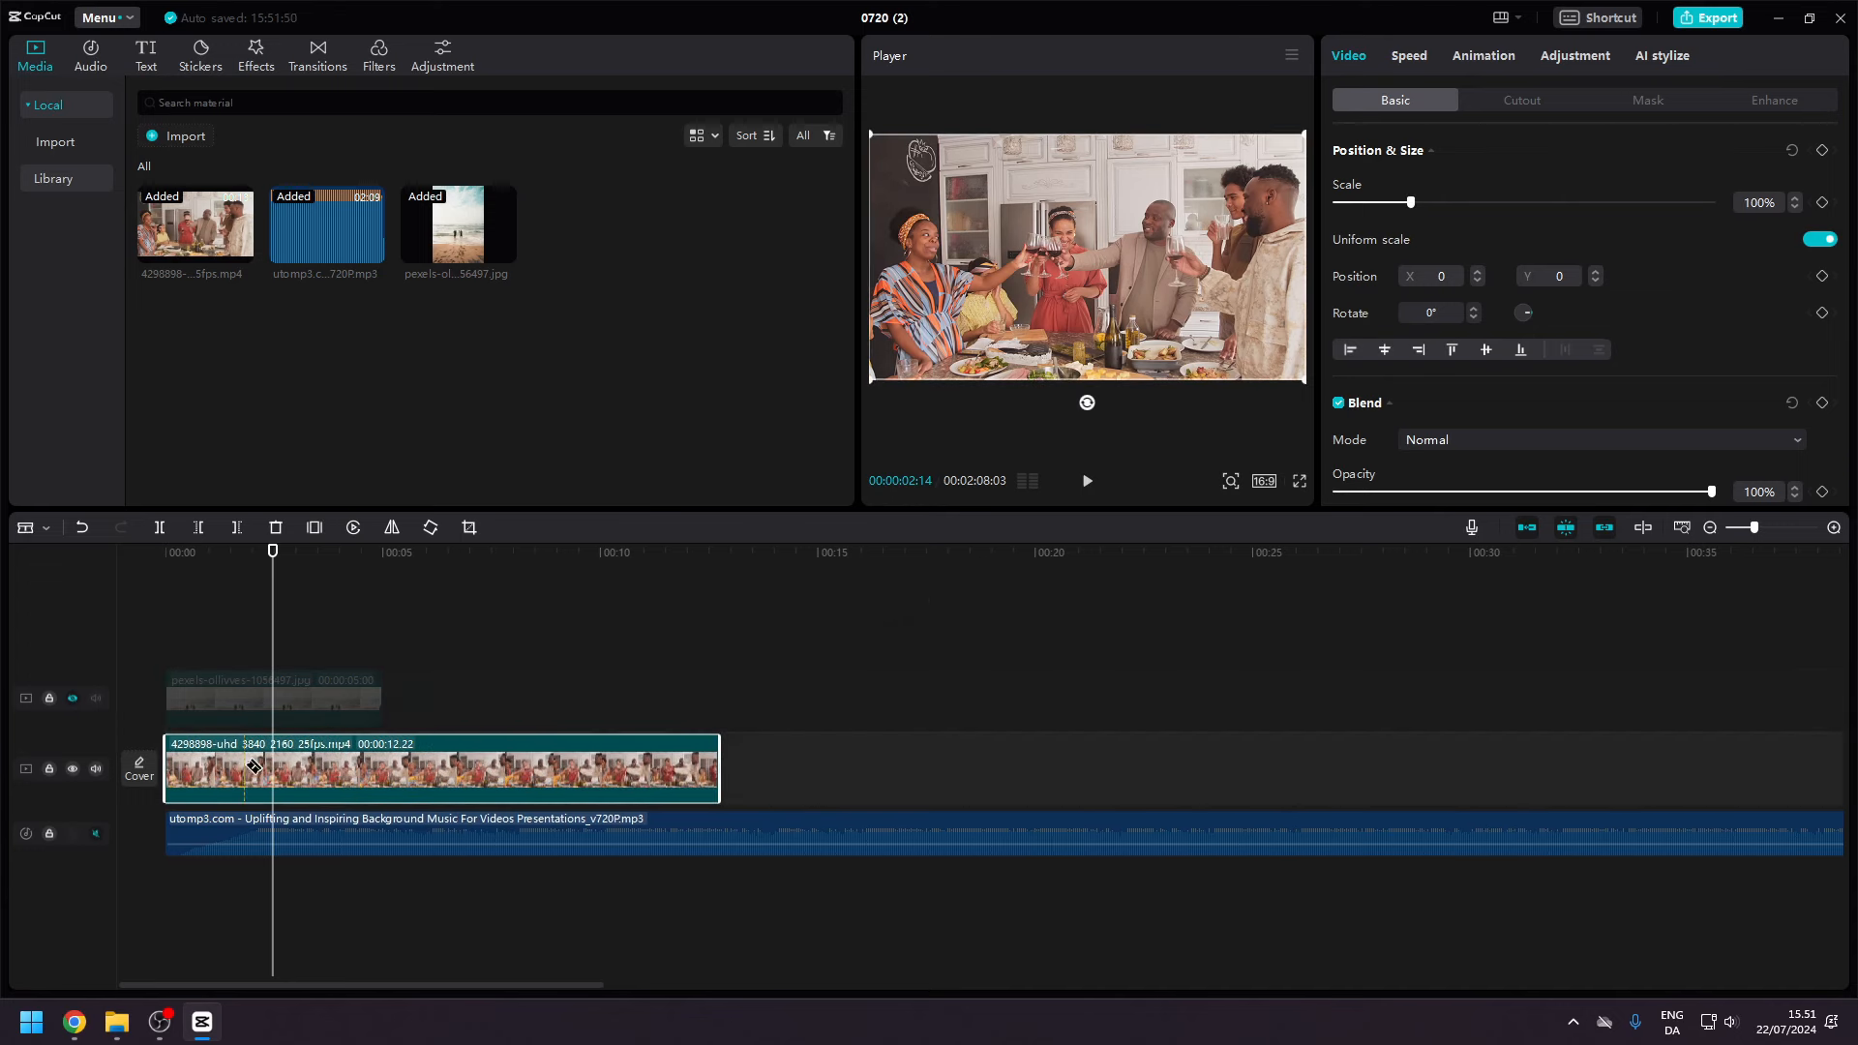
left_click(242, 769)
left_click(402, 769)
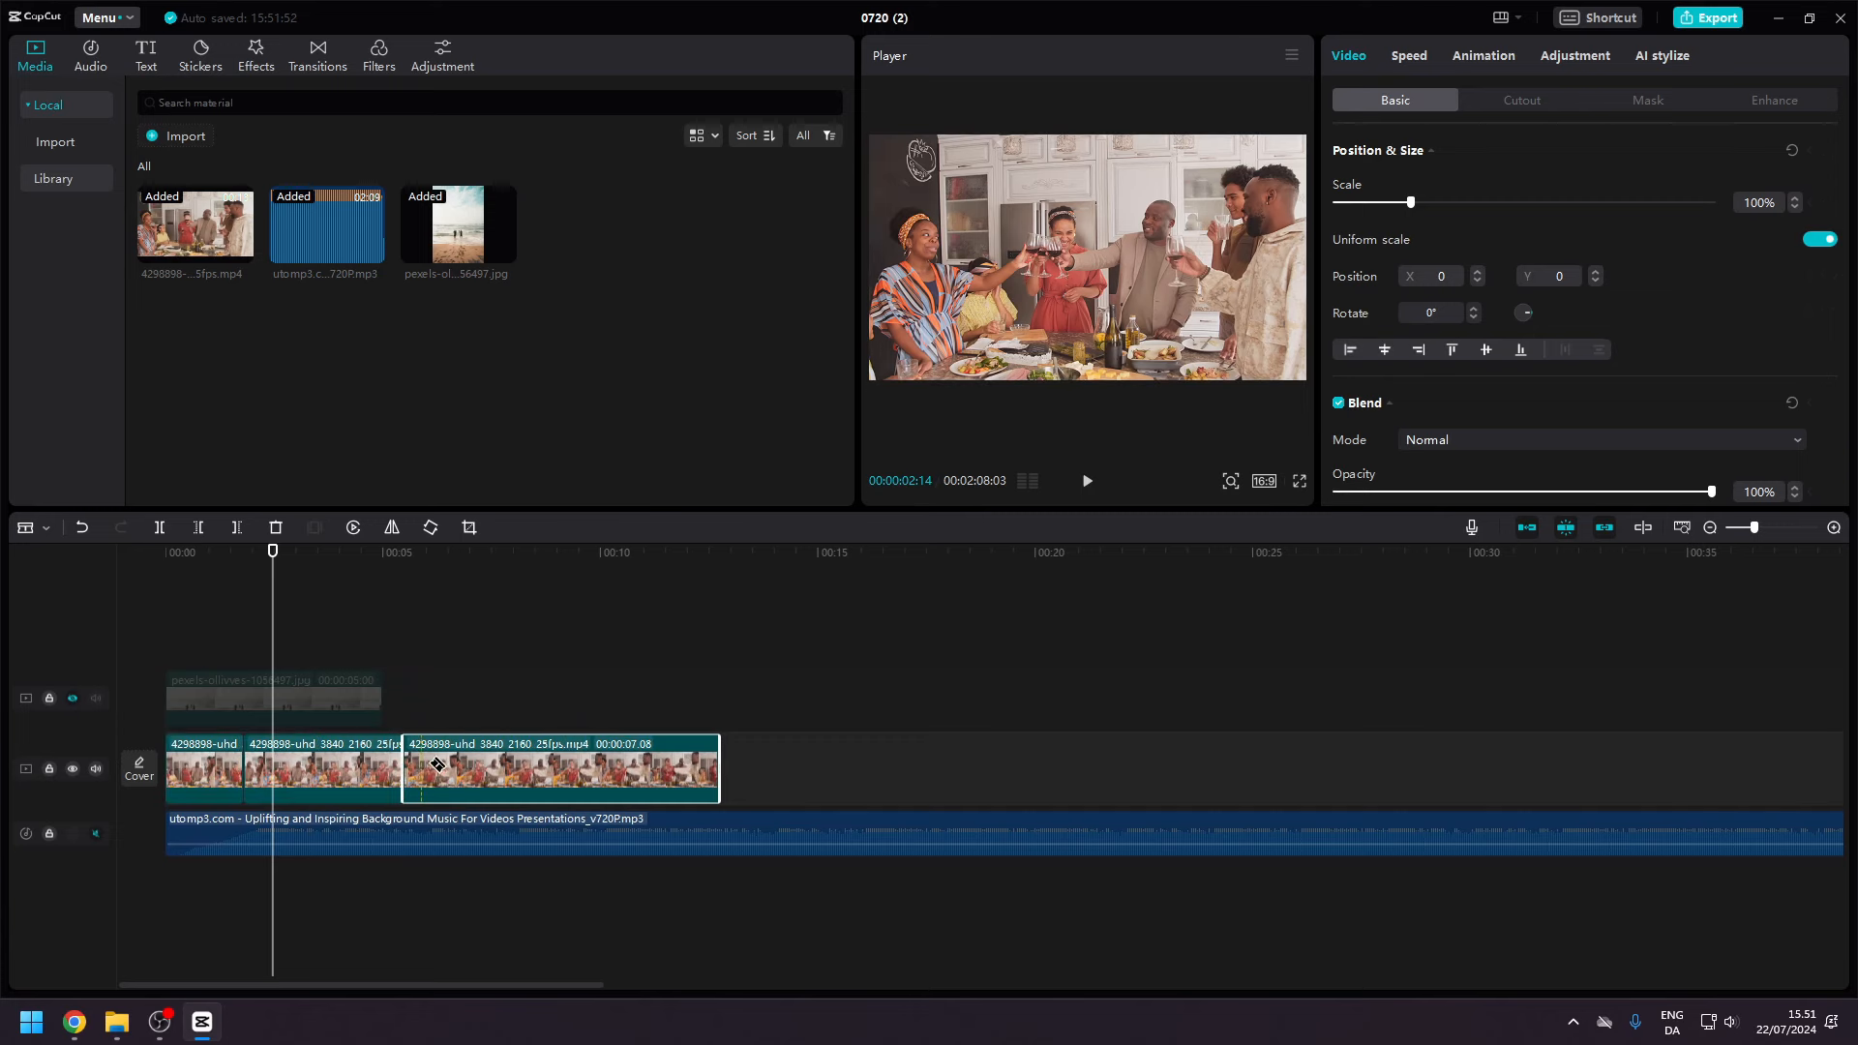
left_click(547, 769)
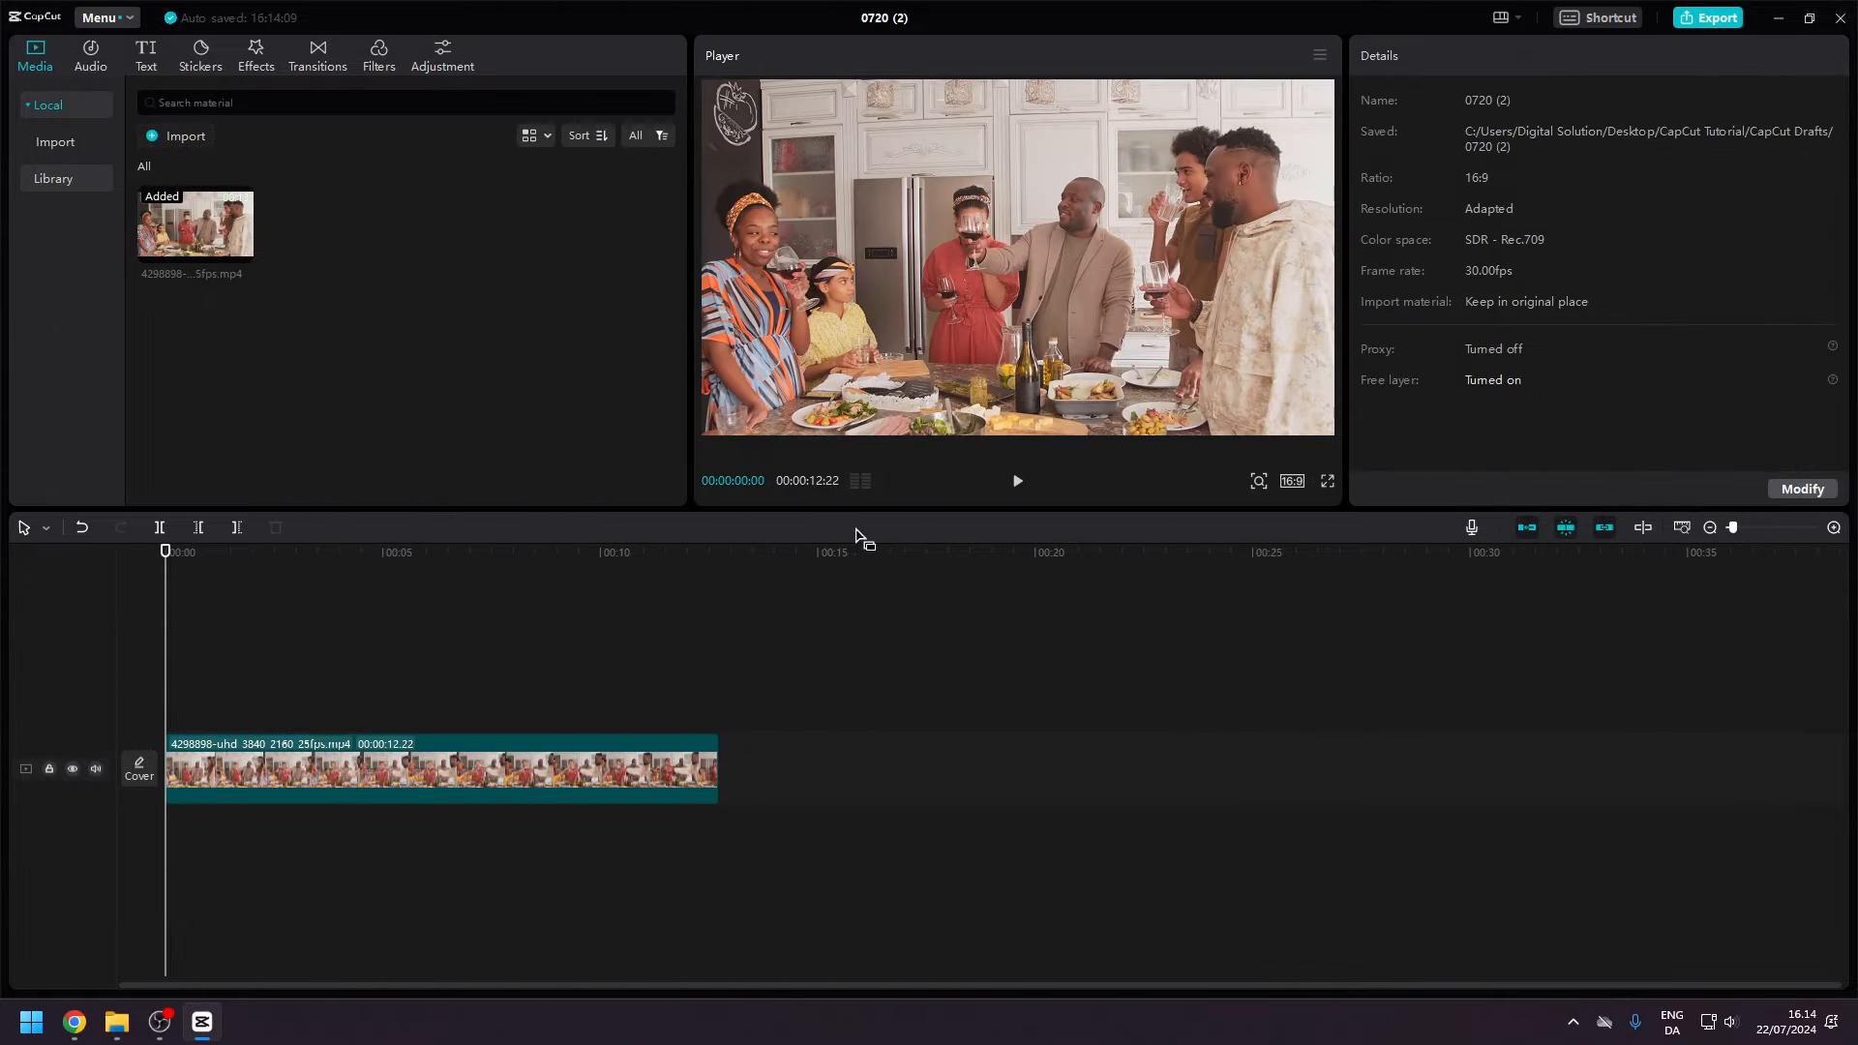
Try resizing the workspace by moving the borders between the timeline, media, player and details panels.
left_click_drag(858, 505, 843, 727)
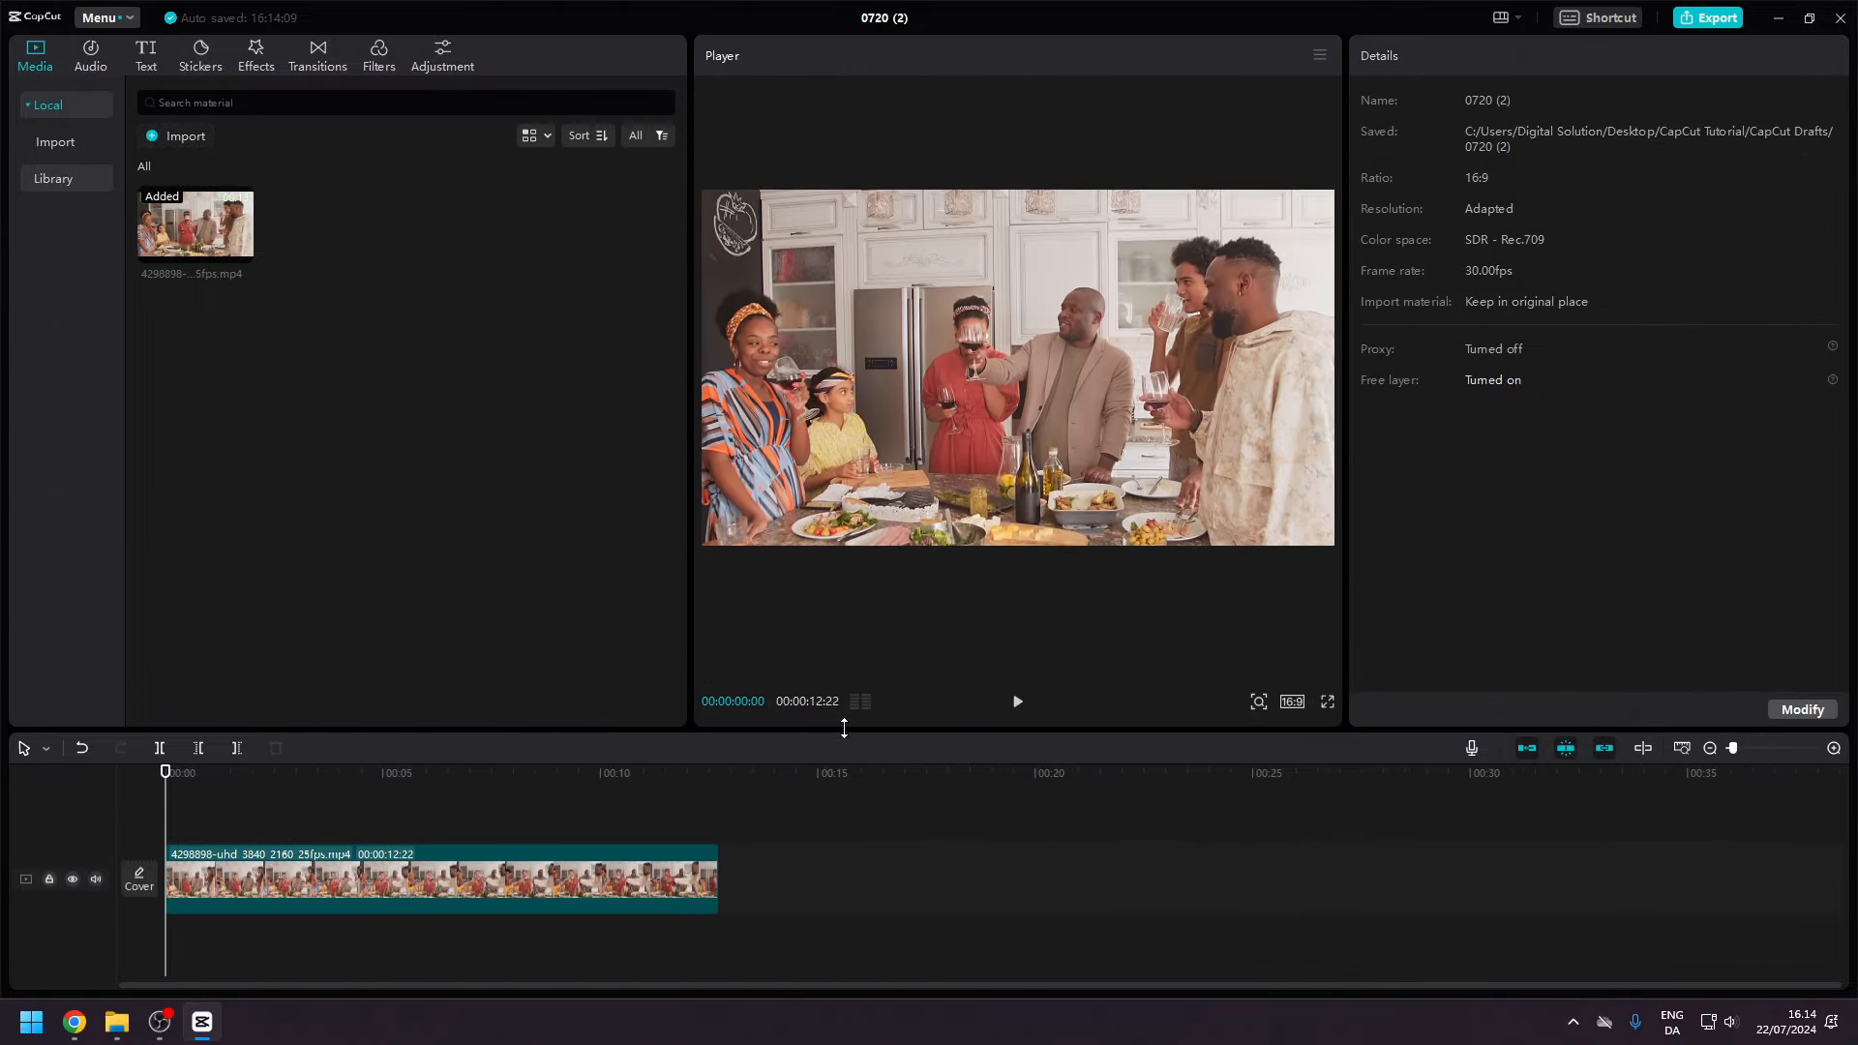
left_click_drag(692, 341, 480, 365)
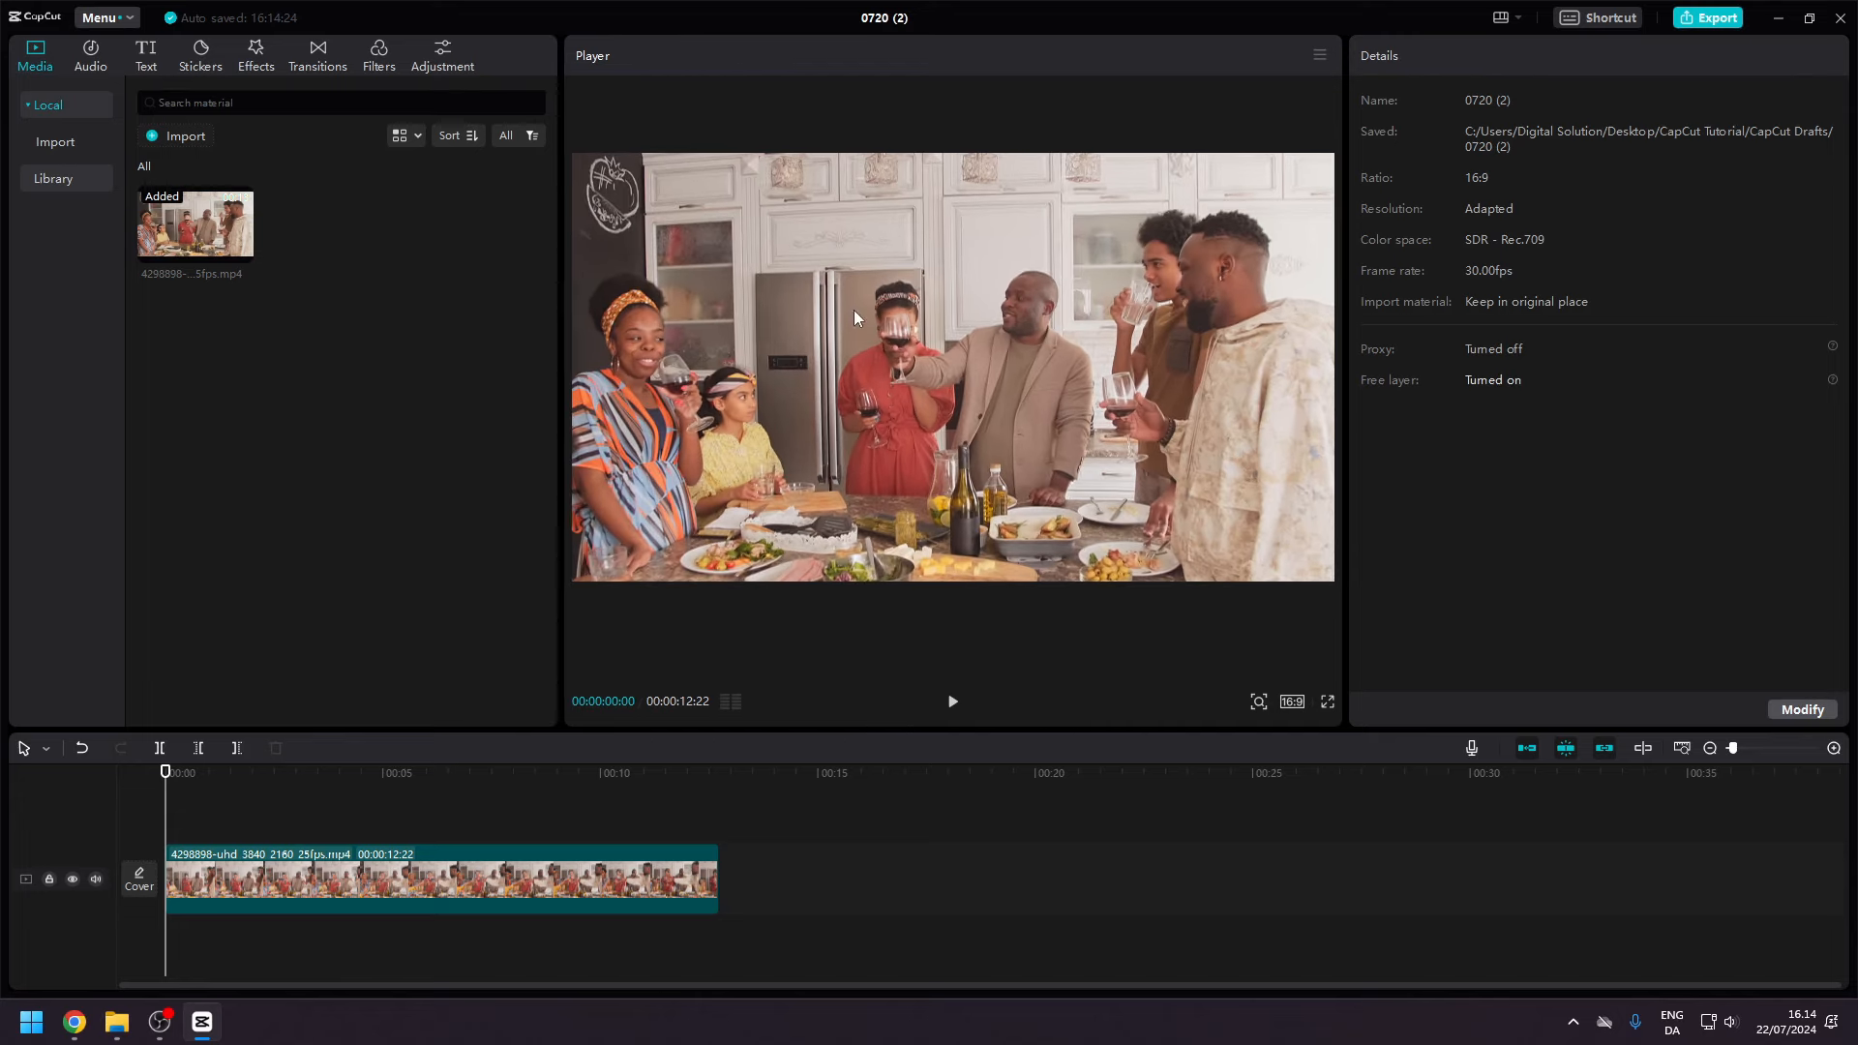
left_click_drag(1346, 274, 1536, 286)
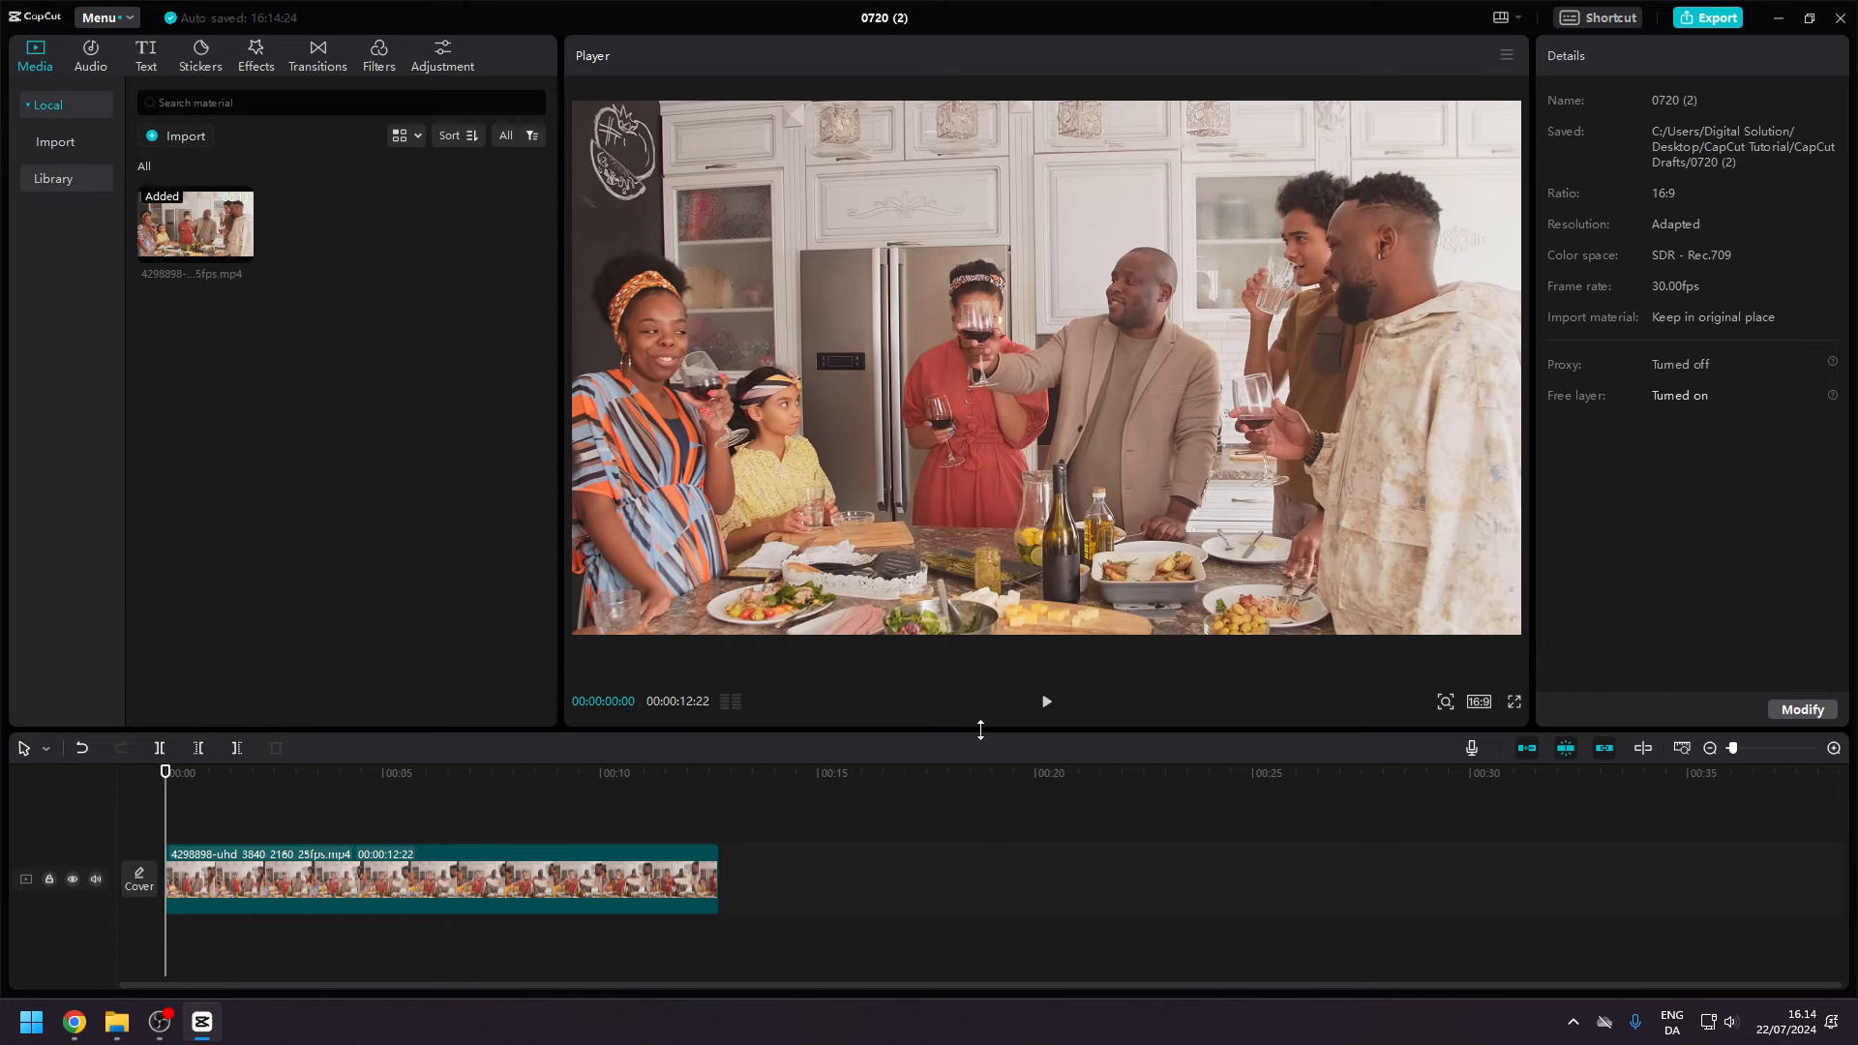
left_click_drag(980, 729, 950, 545)
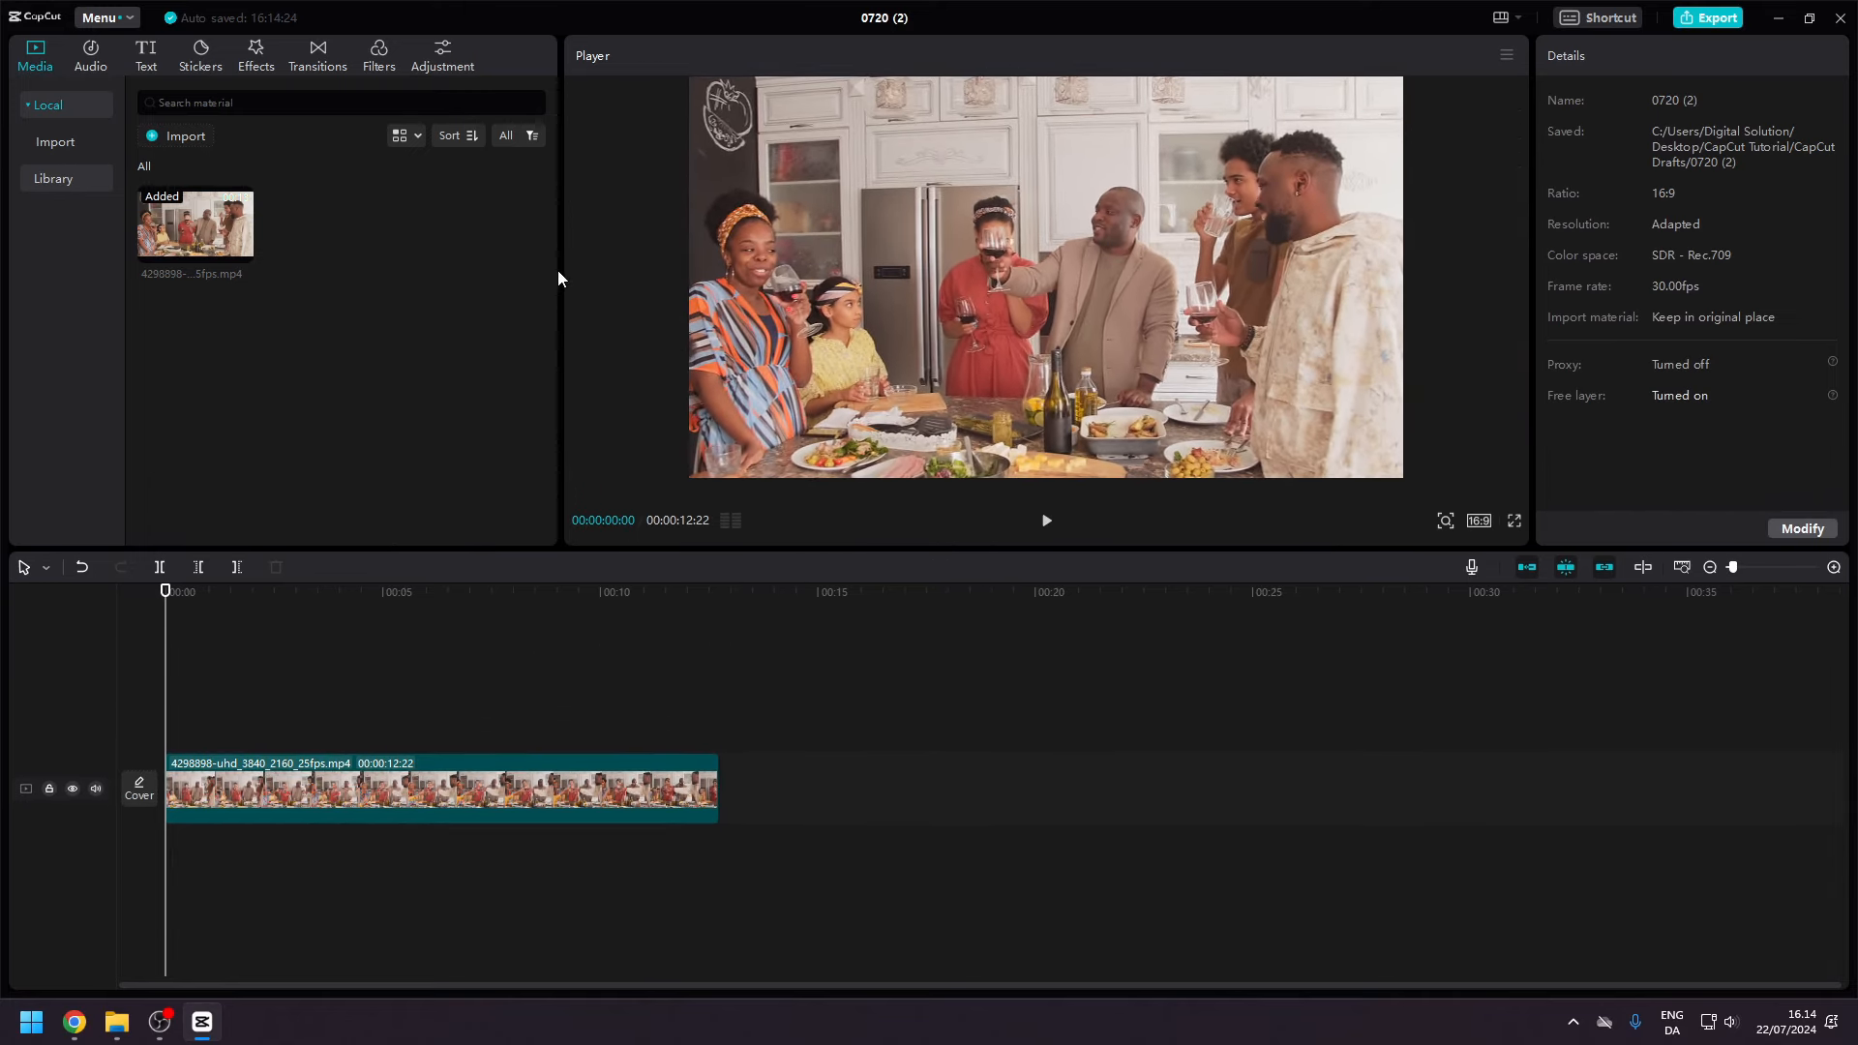
left_click_drag(561, 276, 1400, 265)
left_click_drag(1038, 253, 606, 266)
Detach the timeline panel into a floating window and minimize it.
left_click_drag(524, 570, 755, 129)
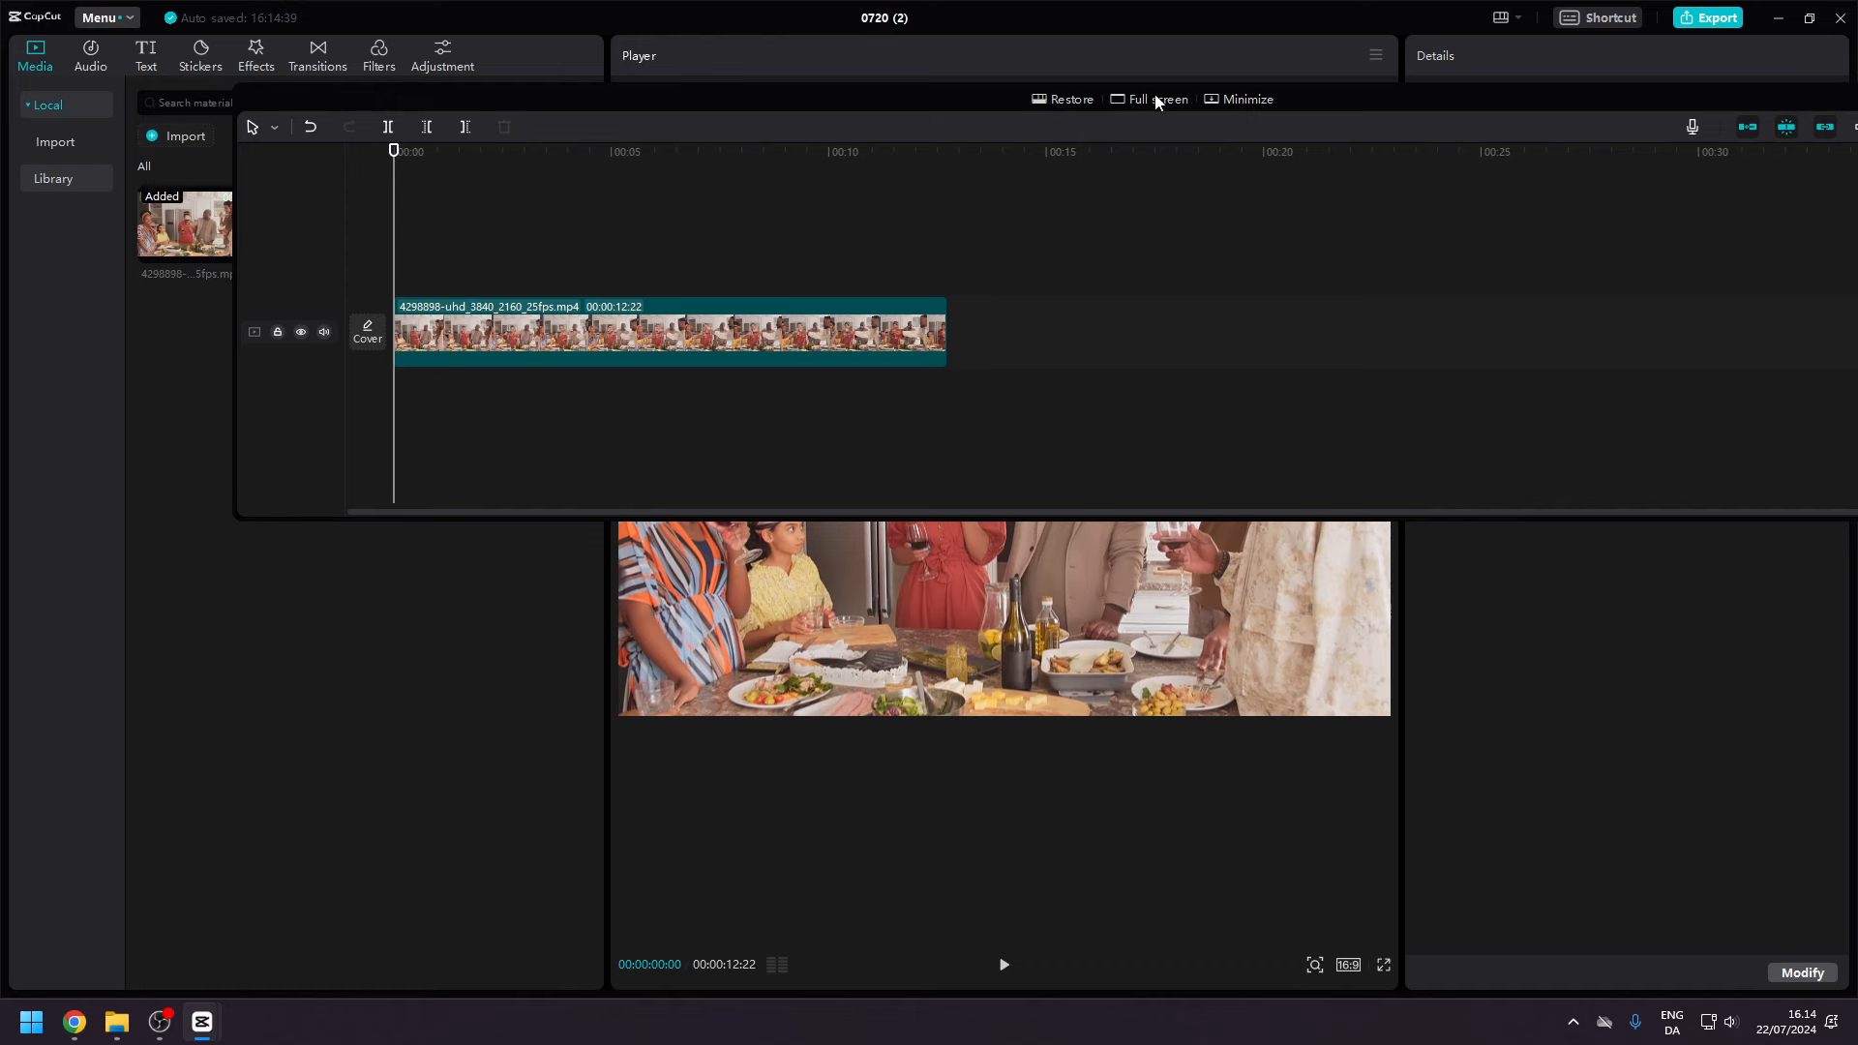
left_click(1219, 97)
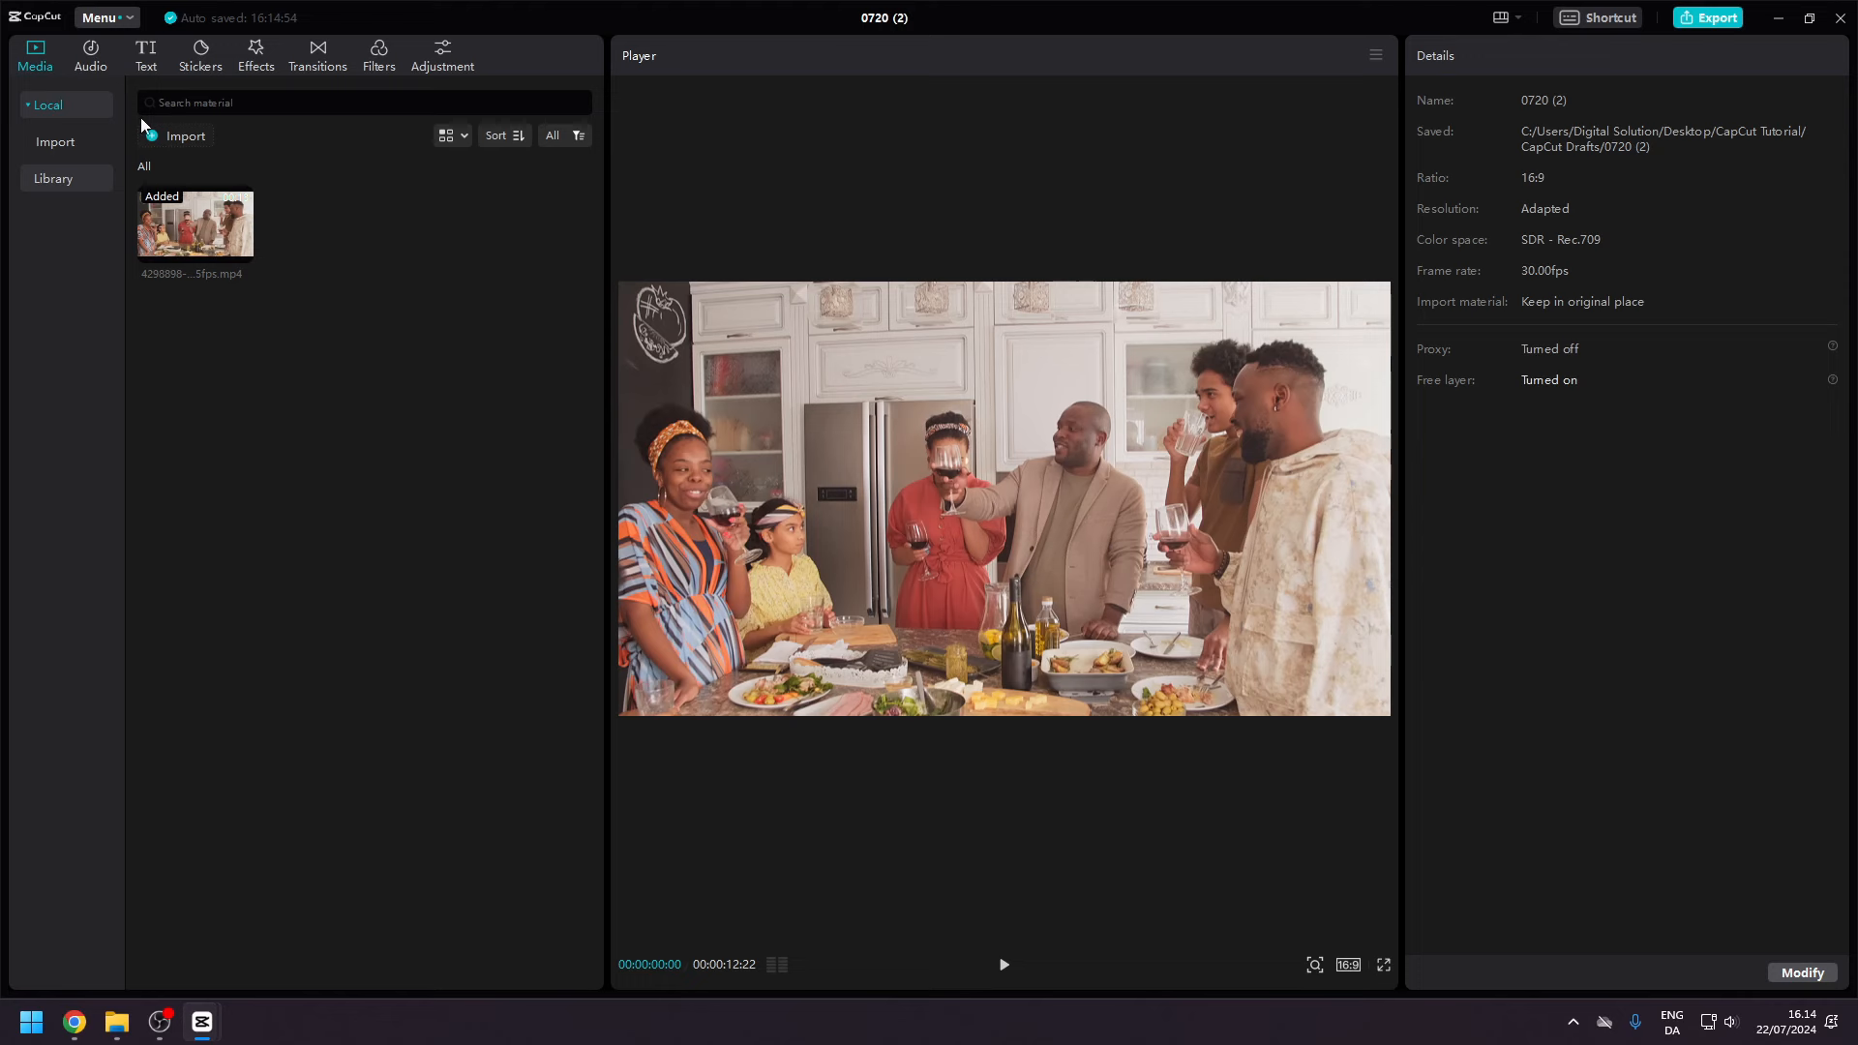
Restore the workspace to the default layout.
left_click(129, 19)
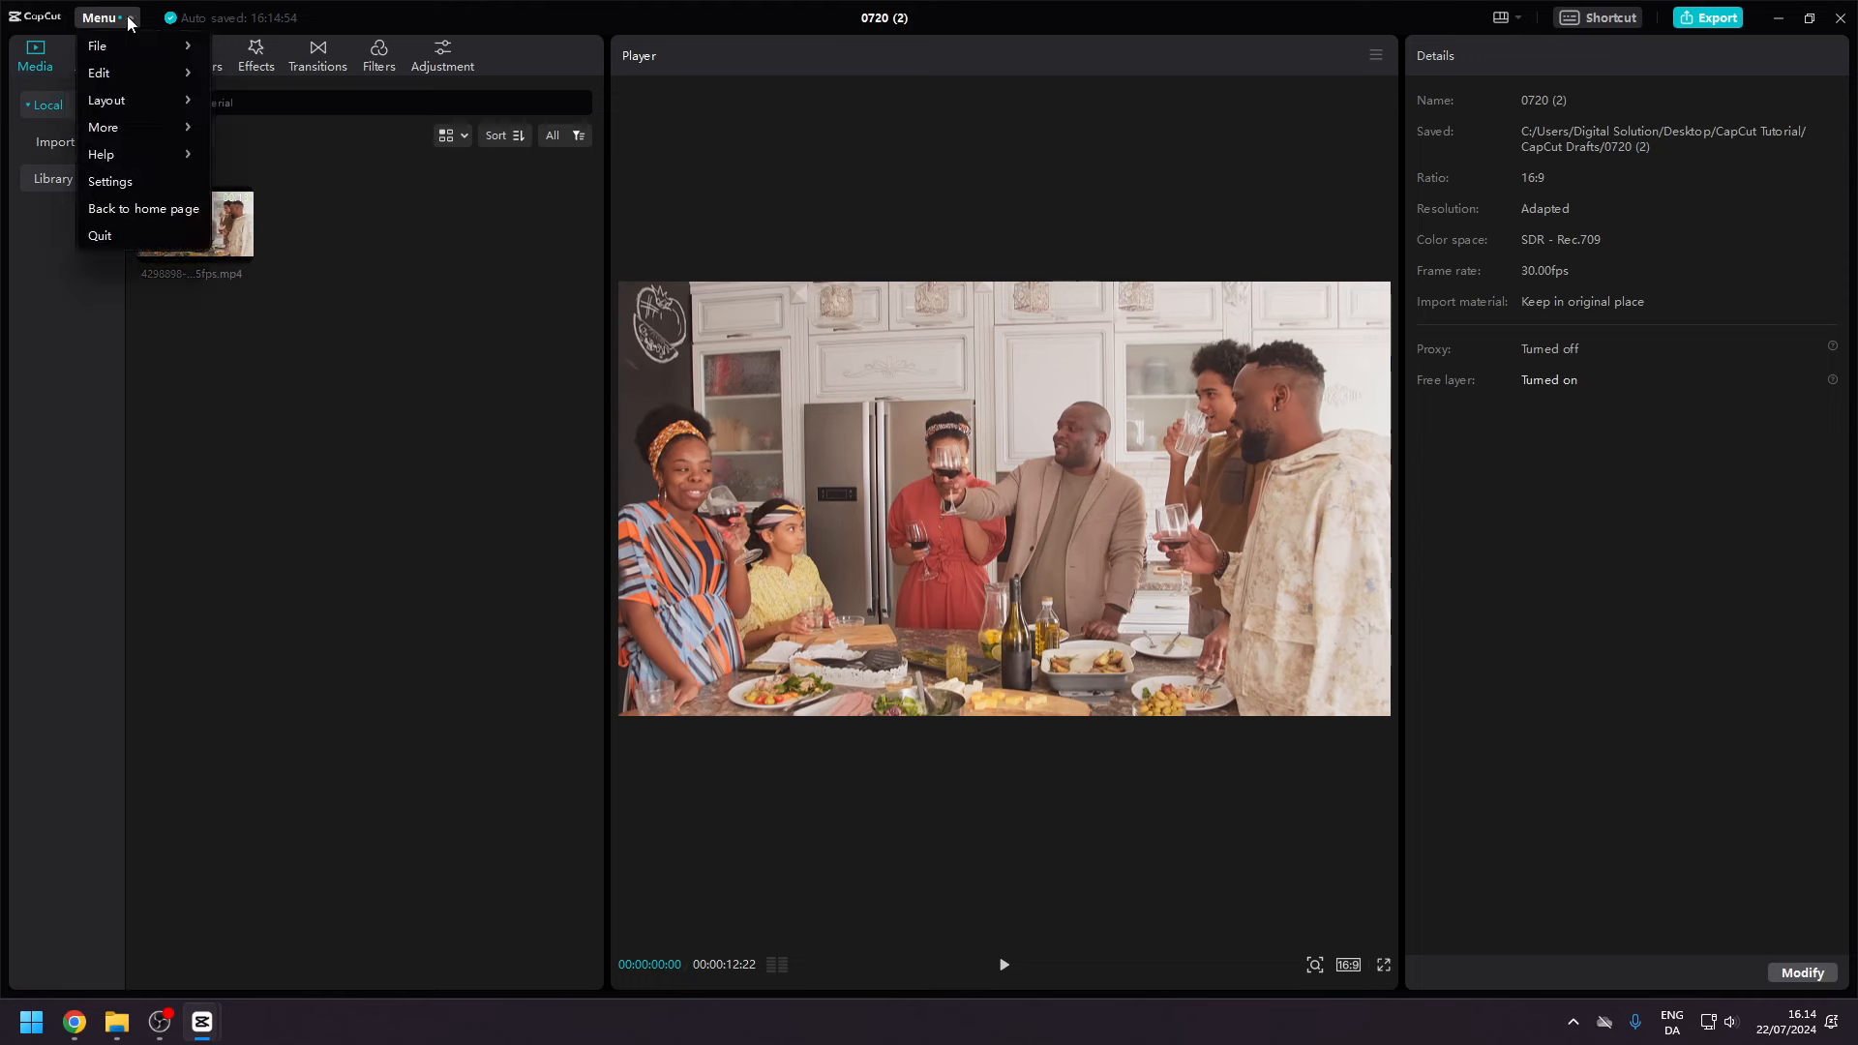
mouse_move(108, 103)
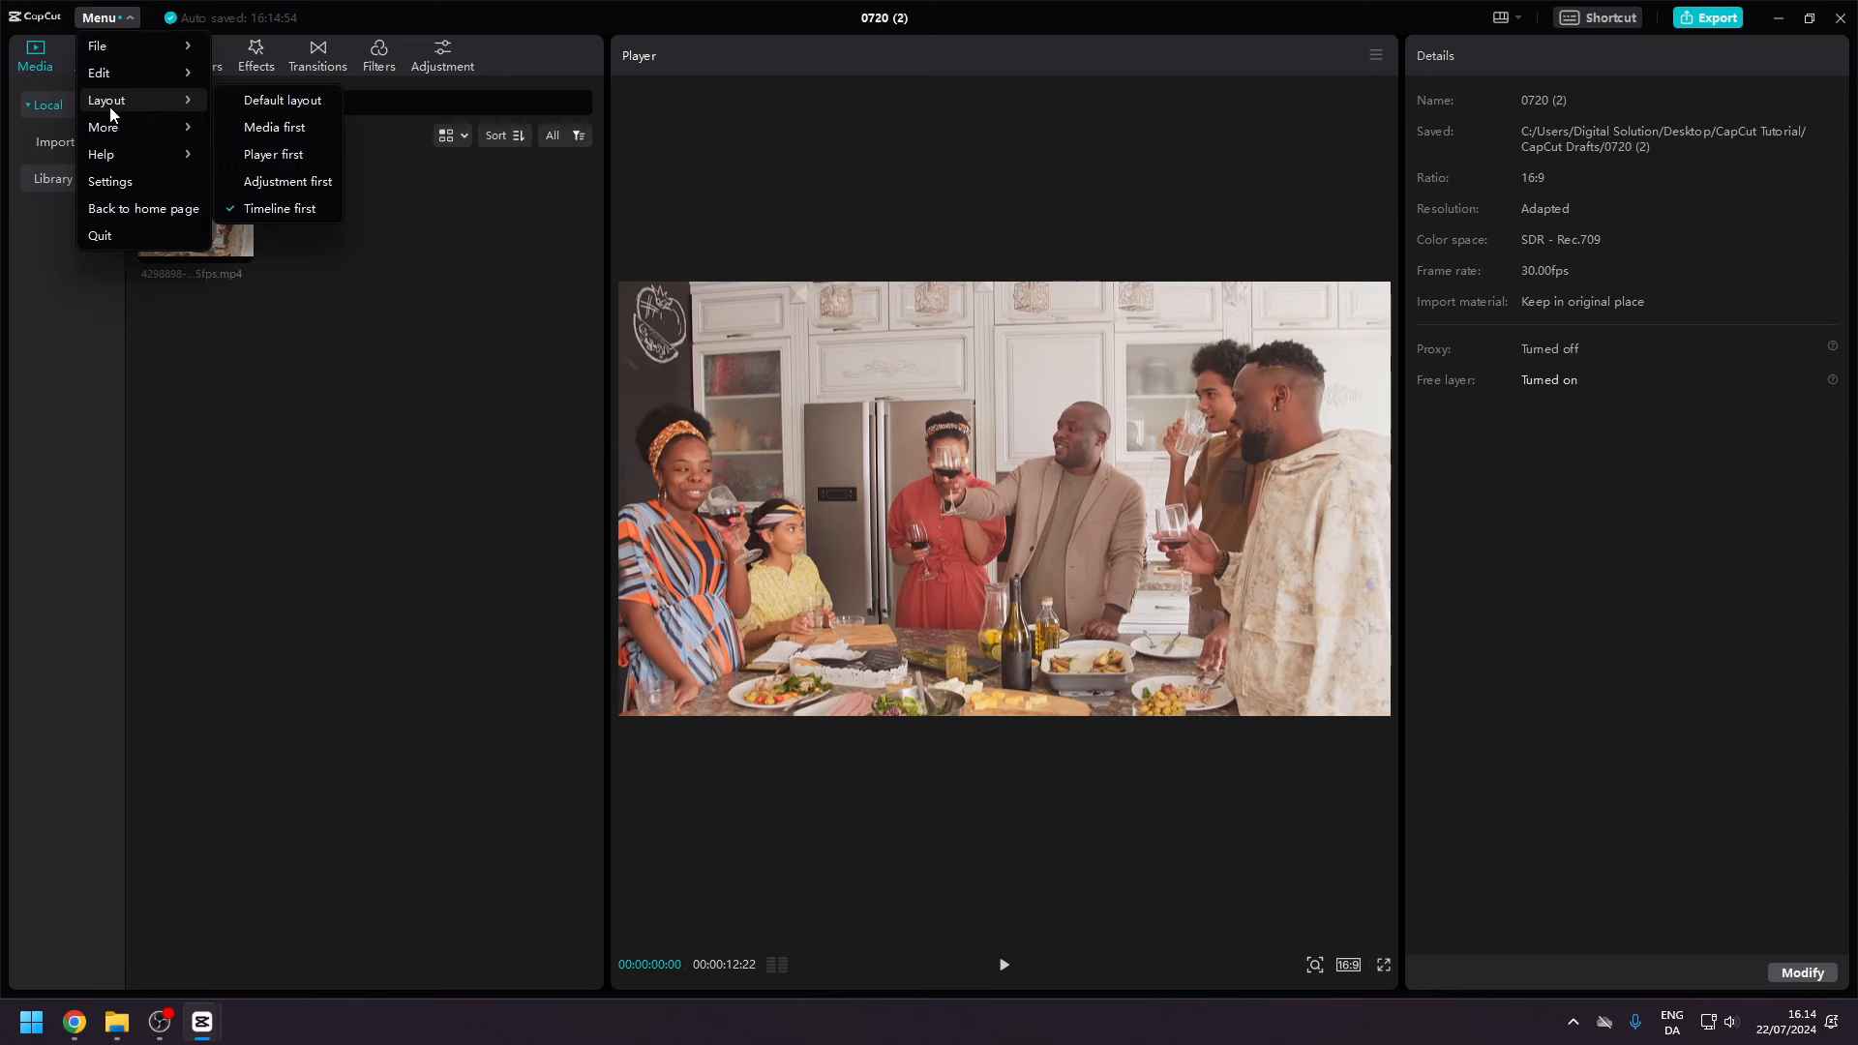
left_click(300, 103)
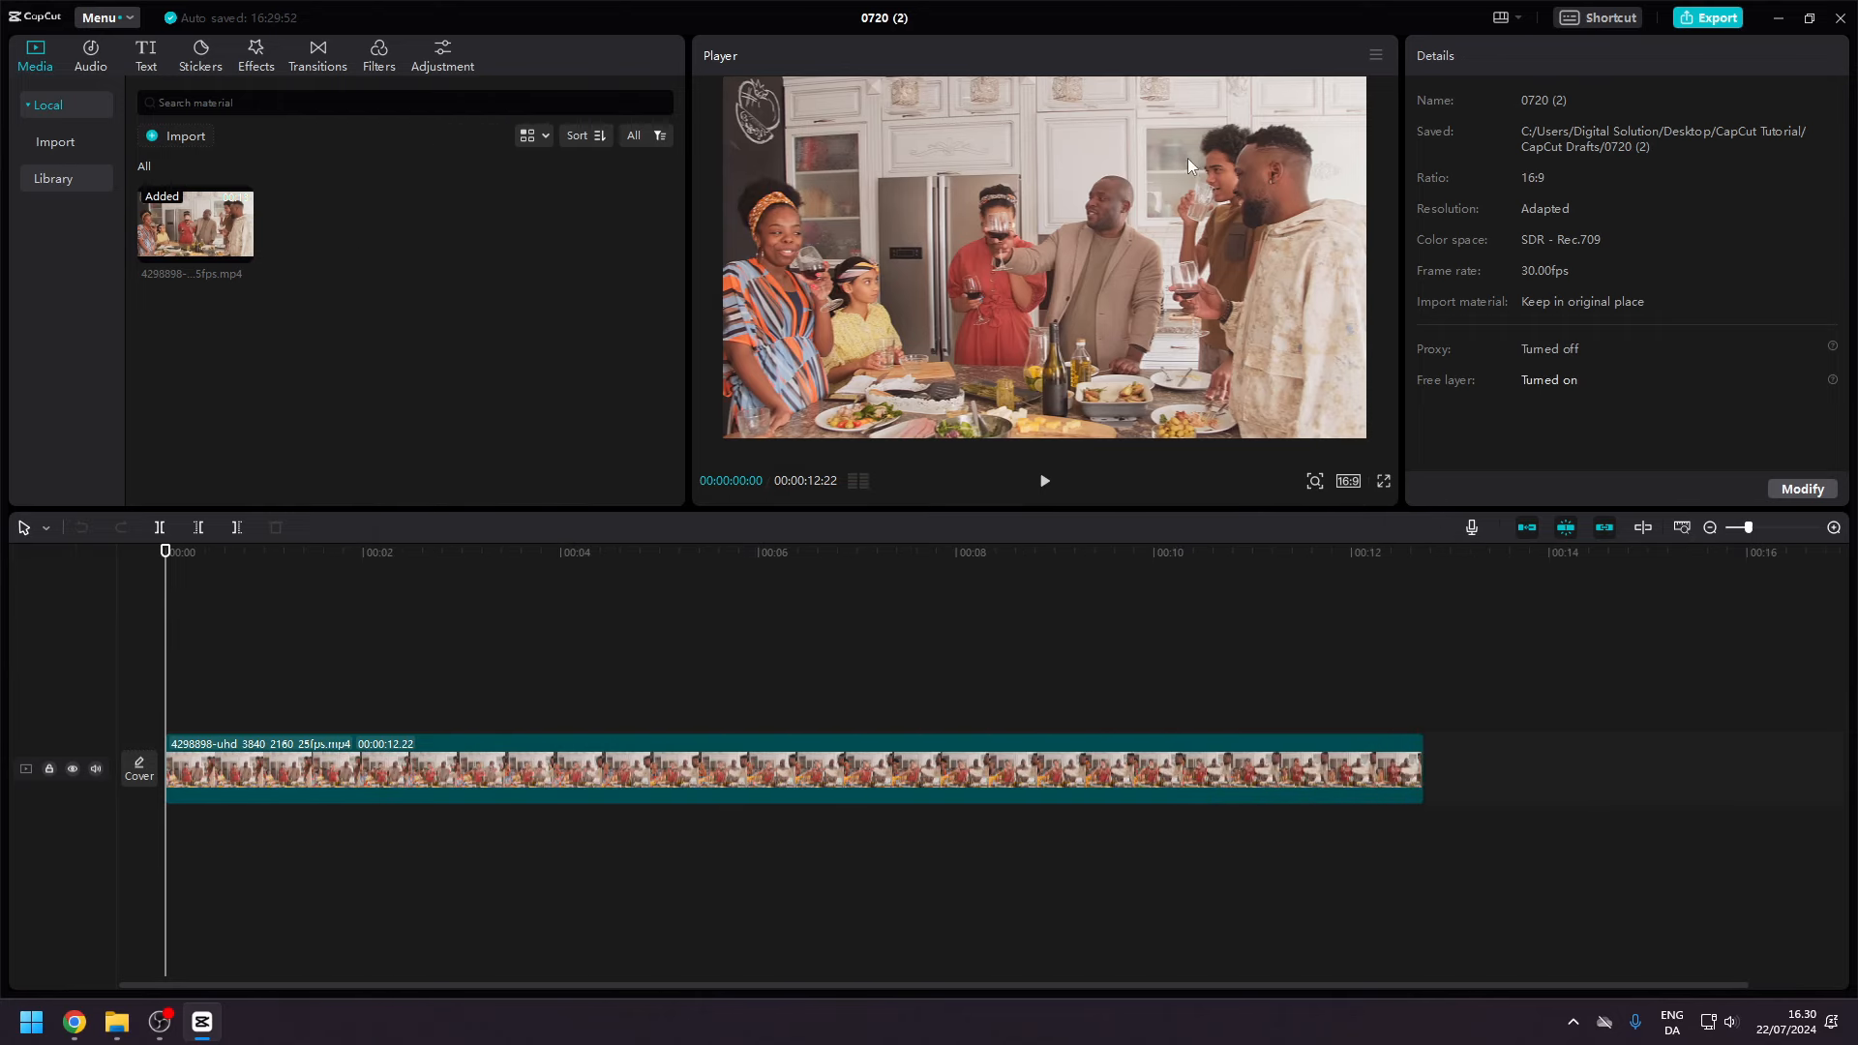
Start exporting the video, title it "Capcut Tutorial" and choose the destination folder.
left_click(1688, 17)
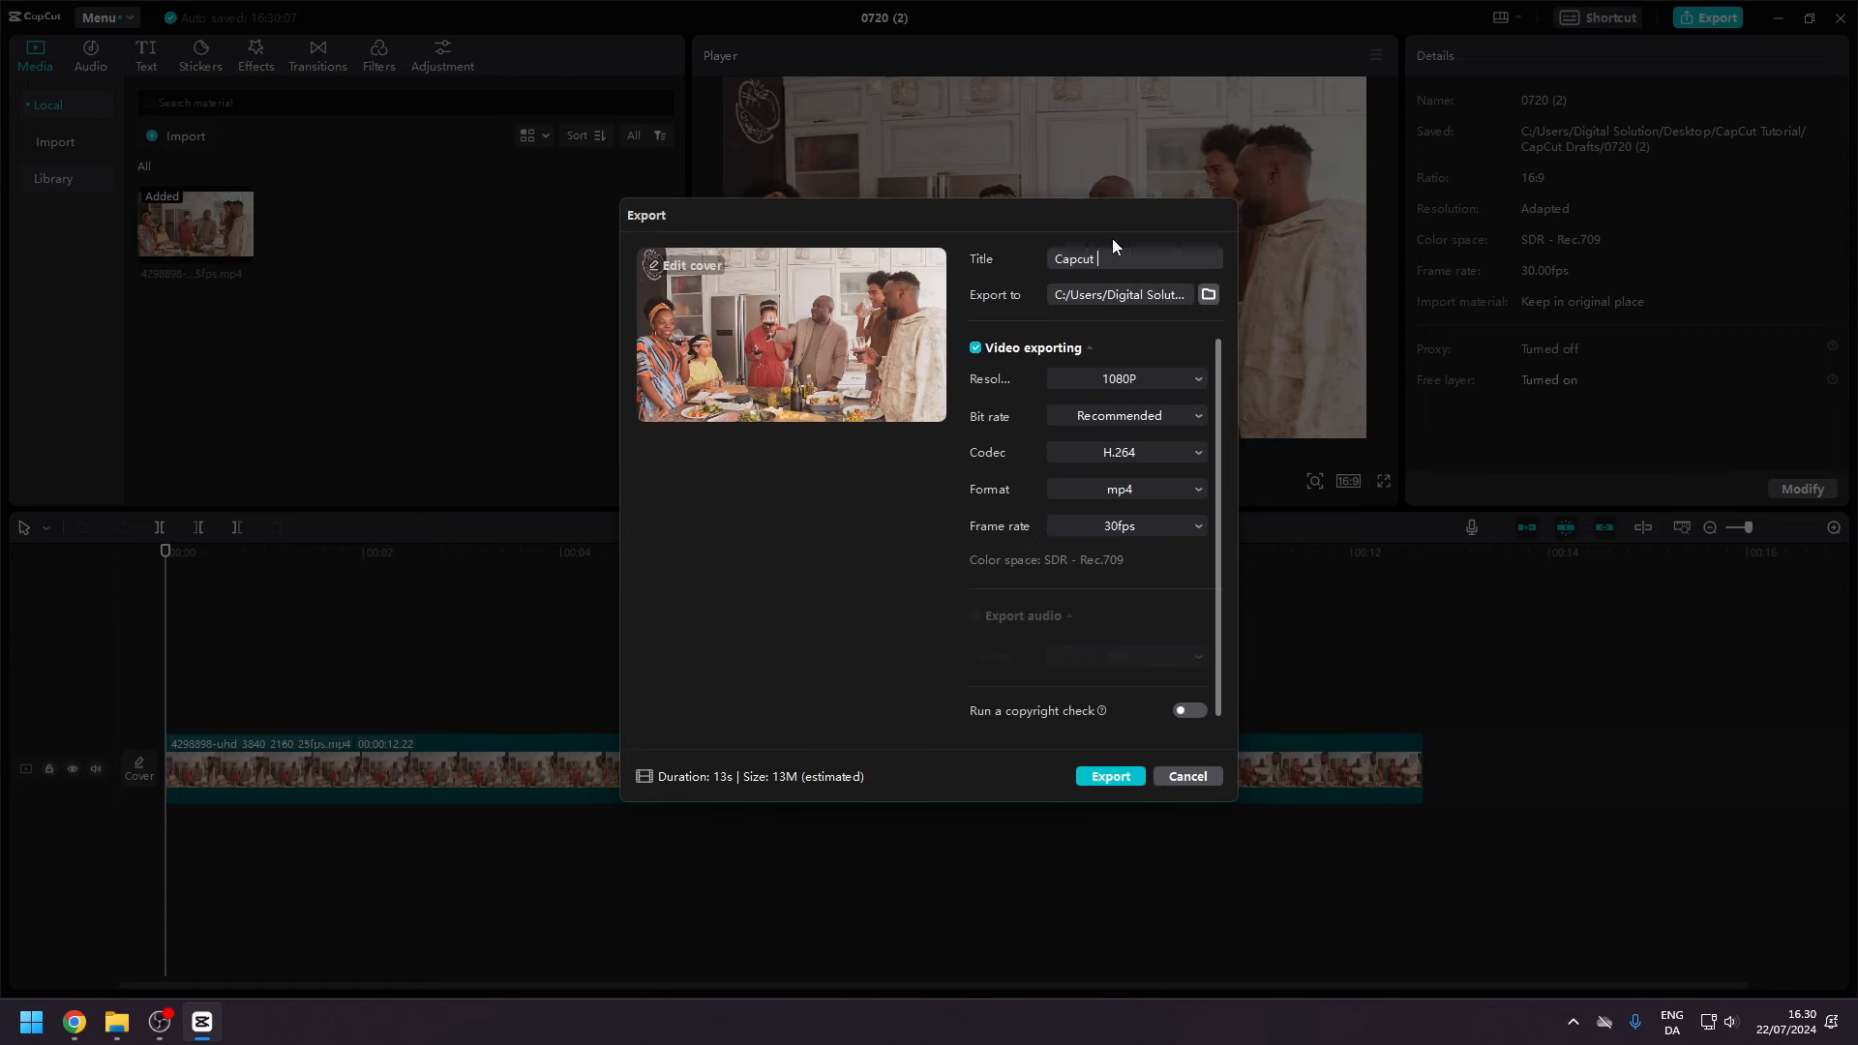
type("Capcut Tutorial")
left_click(1208, 294)
left_click(1384, 688)
Choose 1080P resolution and the H.264 codec for the video export.
left_click(1146, 380)
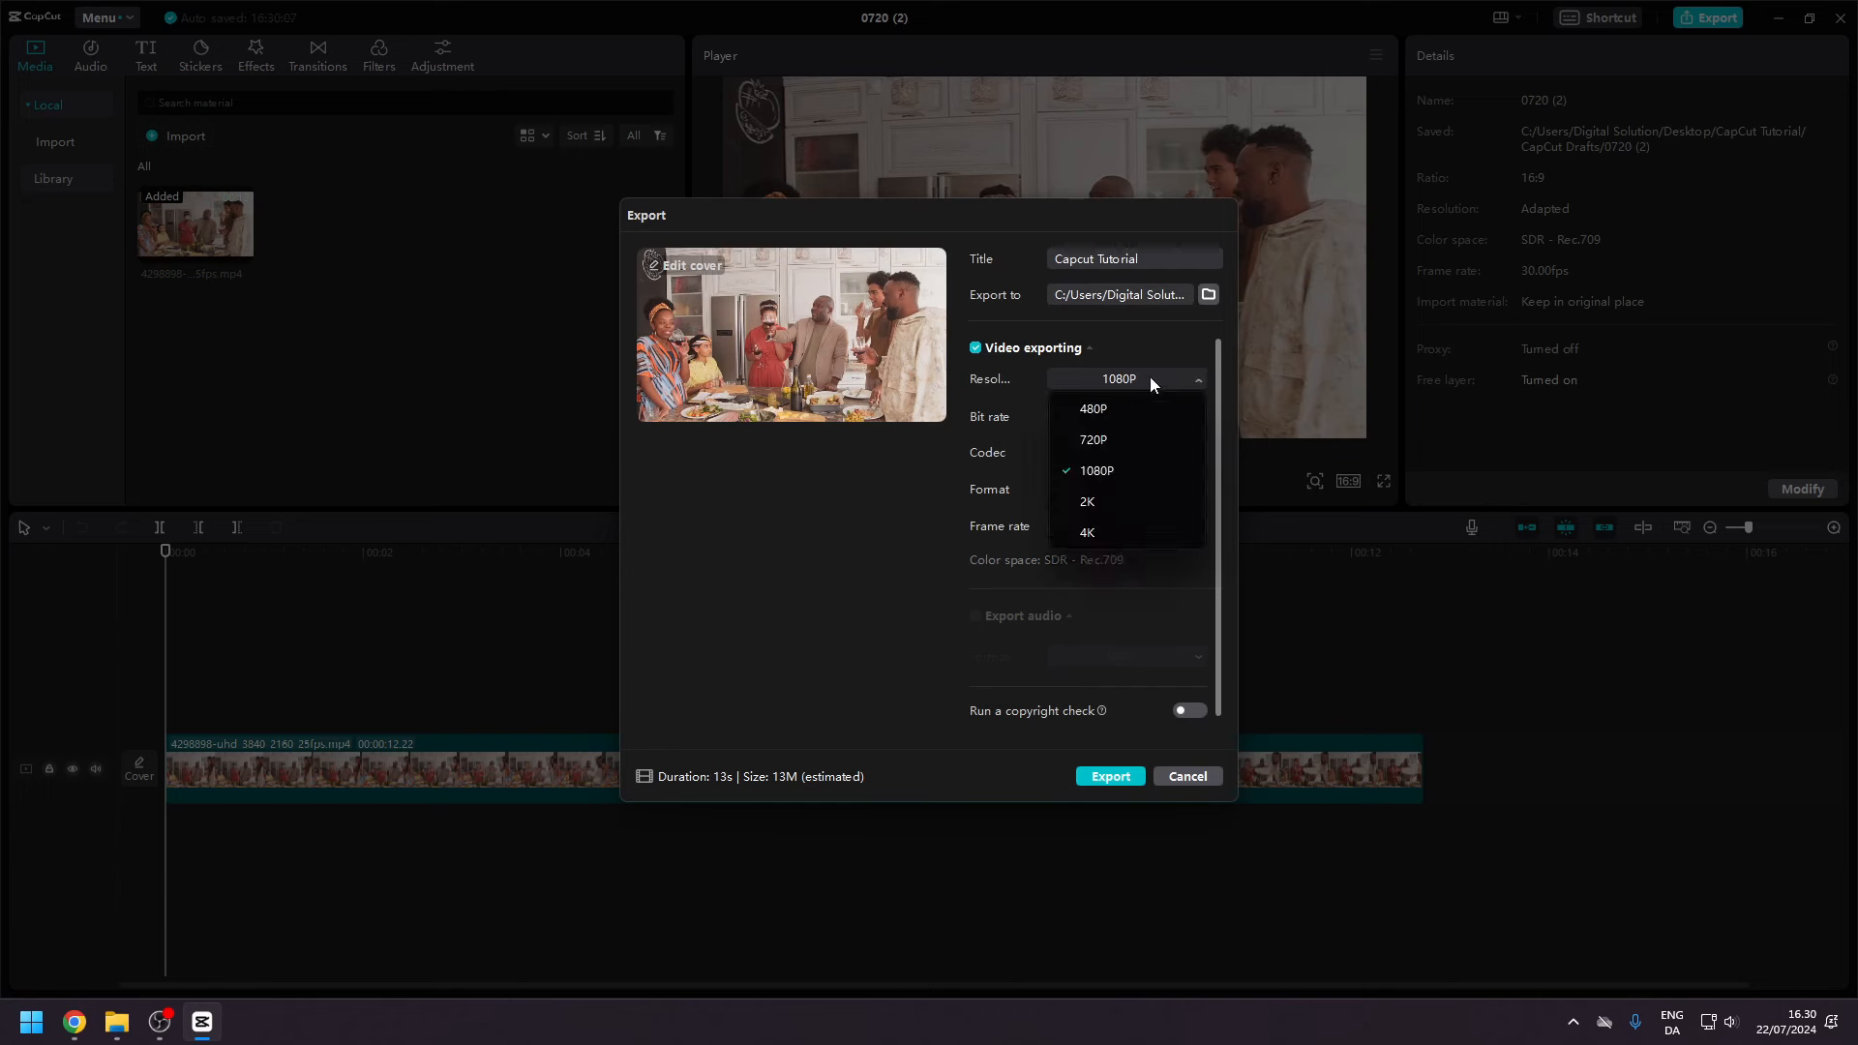
left_click(1130, 473)
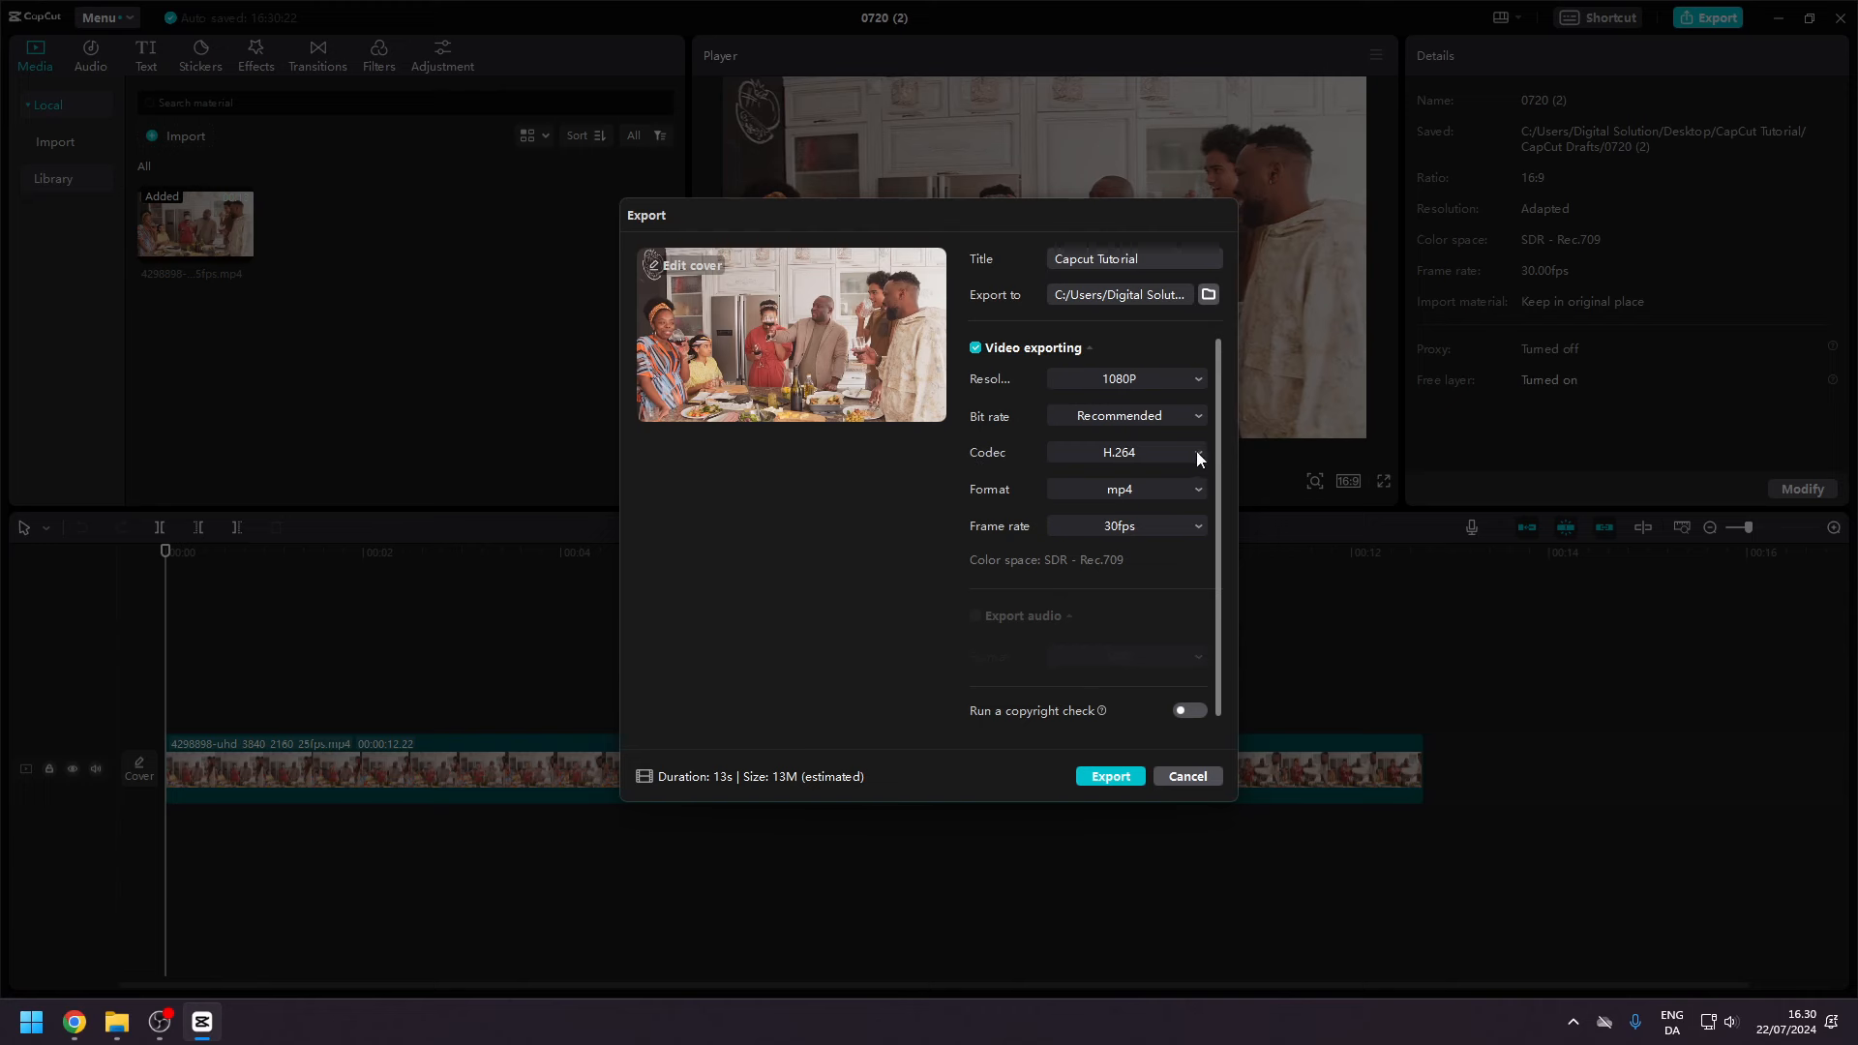
left_click(1196, 452)
left_click(1093, 487)
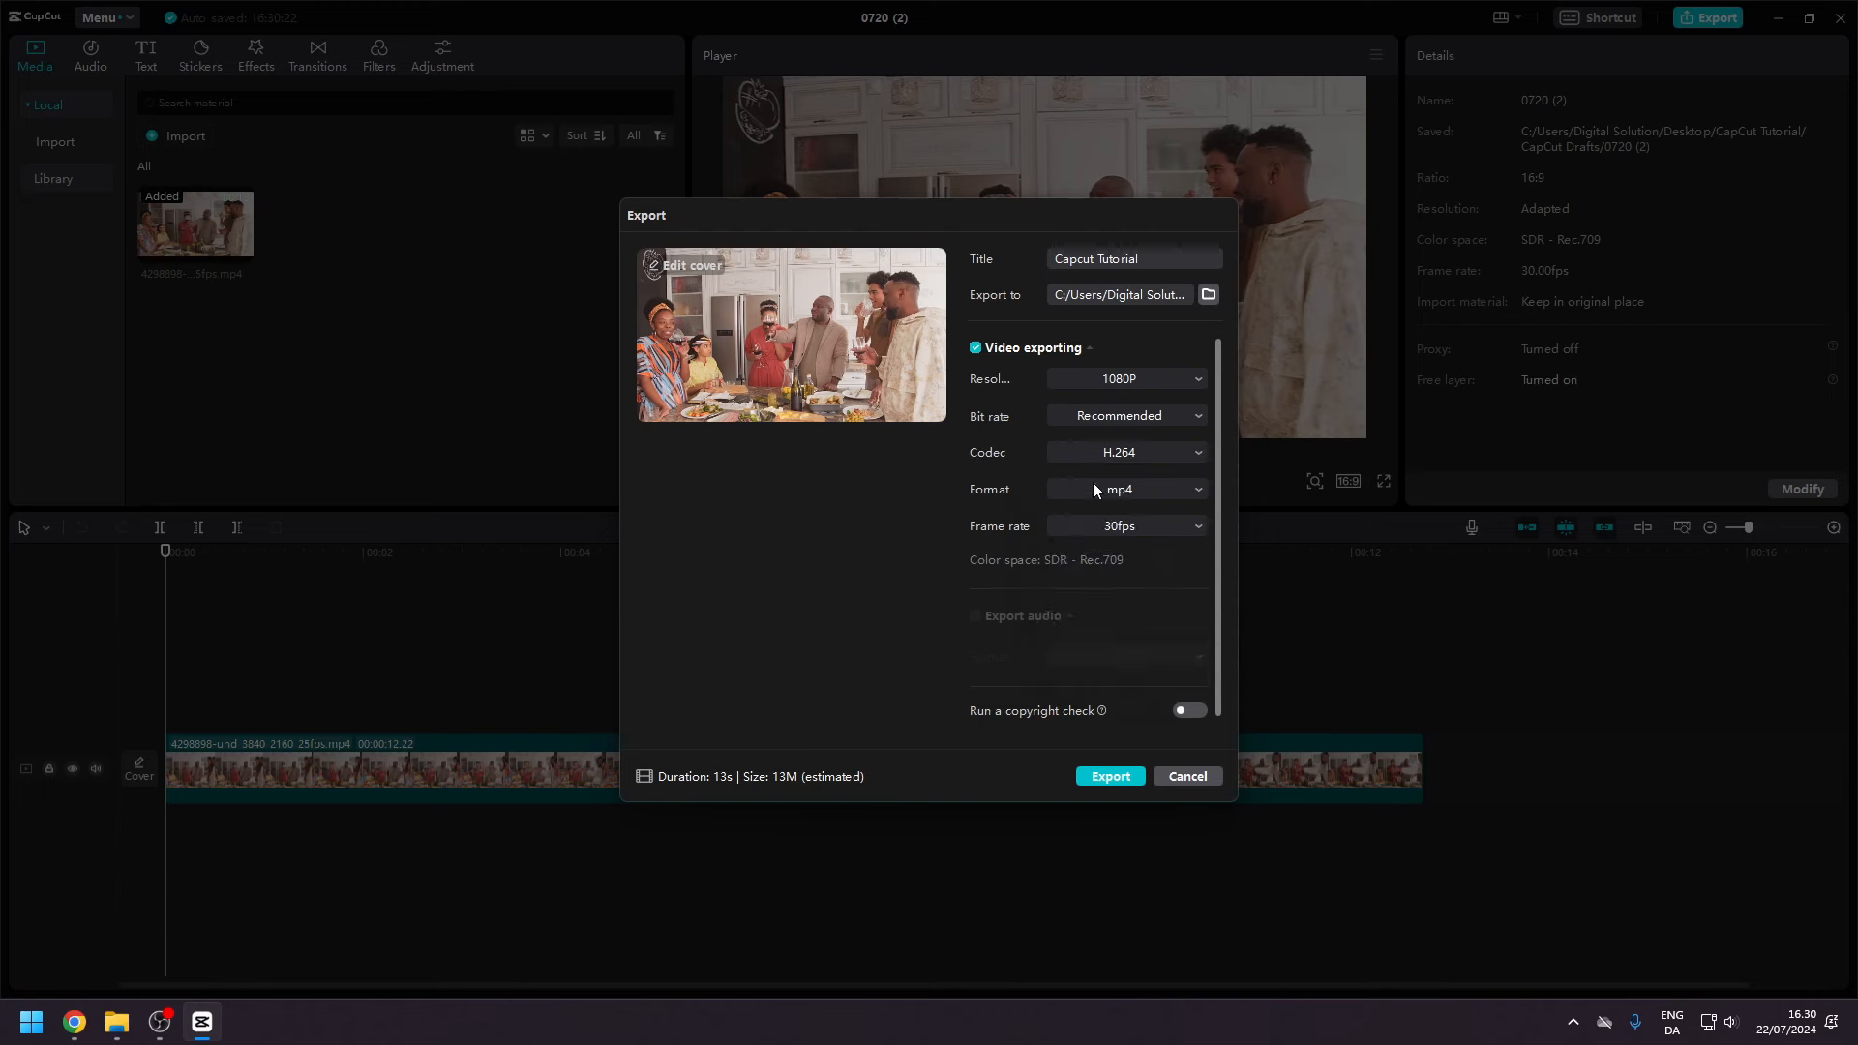
Choose the mp4 format and 30fps frame rate, and export the video.
left_click(1194, 490)
left_click(1098, 551)
left_click(1161, 528)
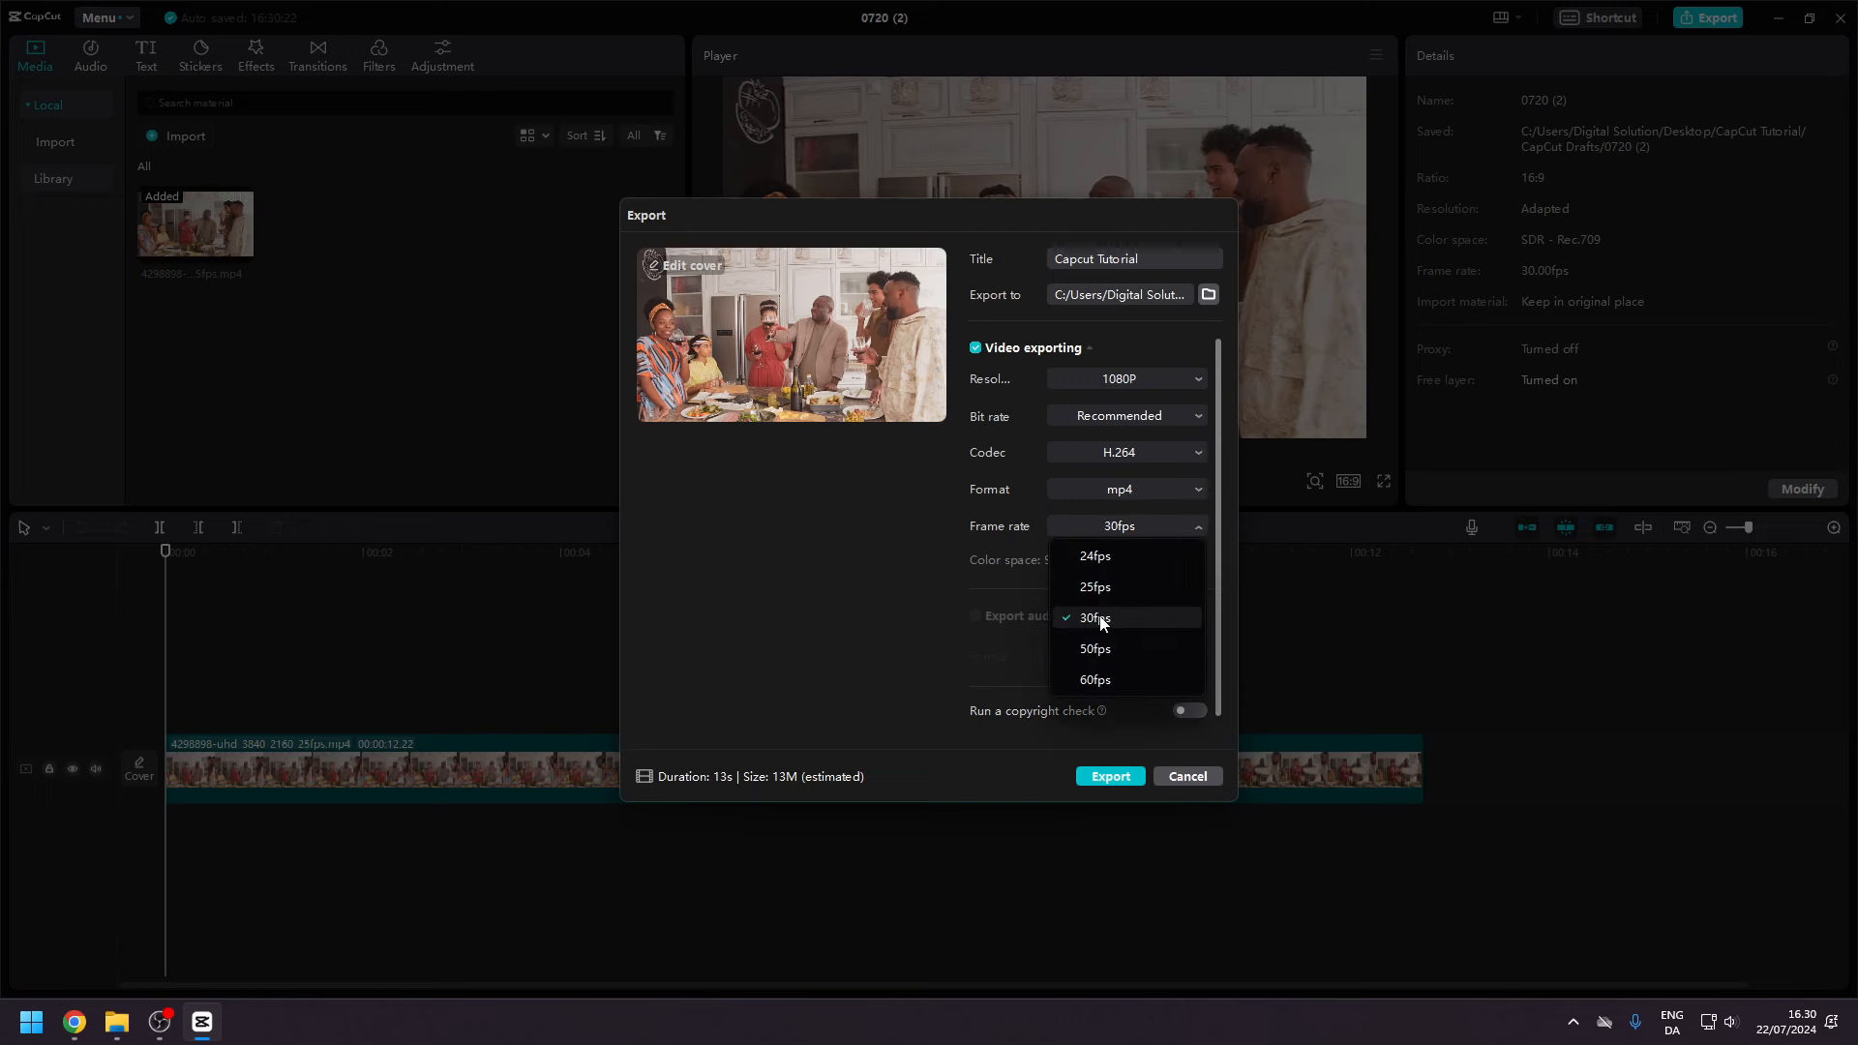
left_click(1126, 617)
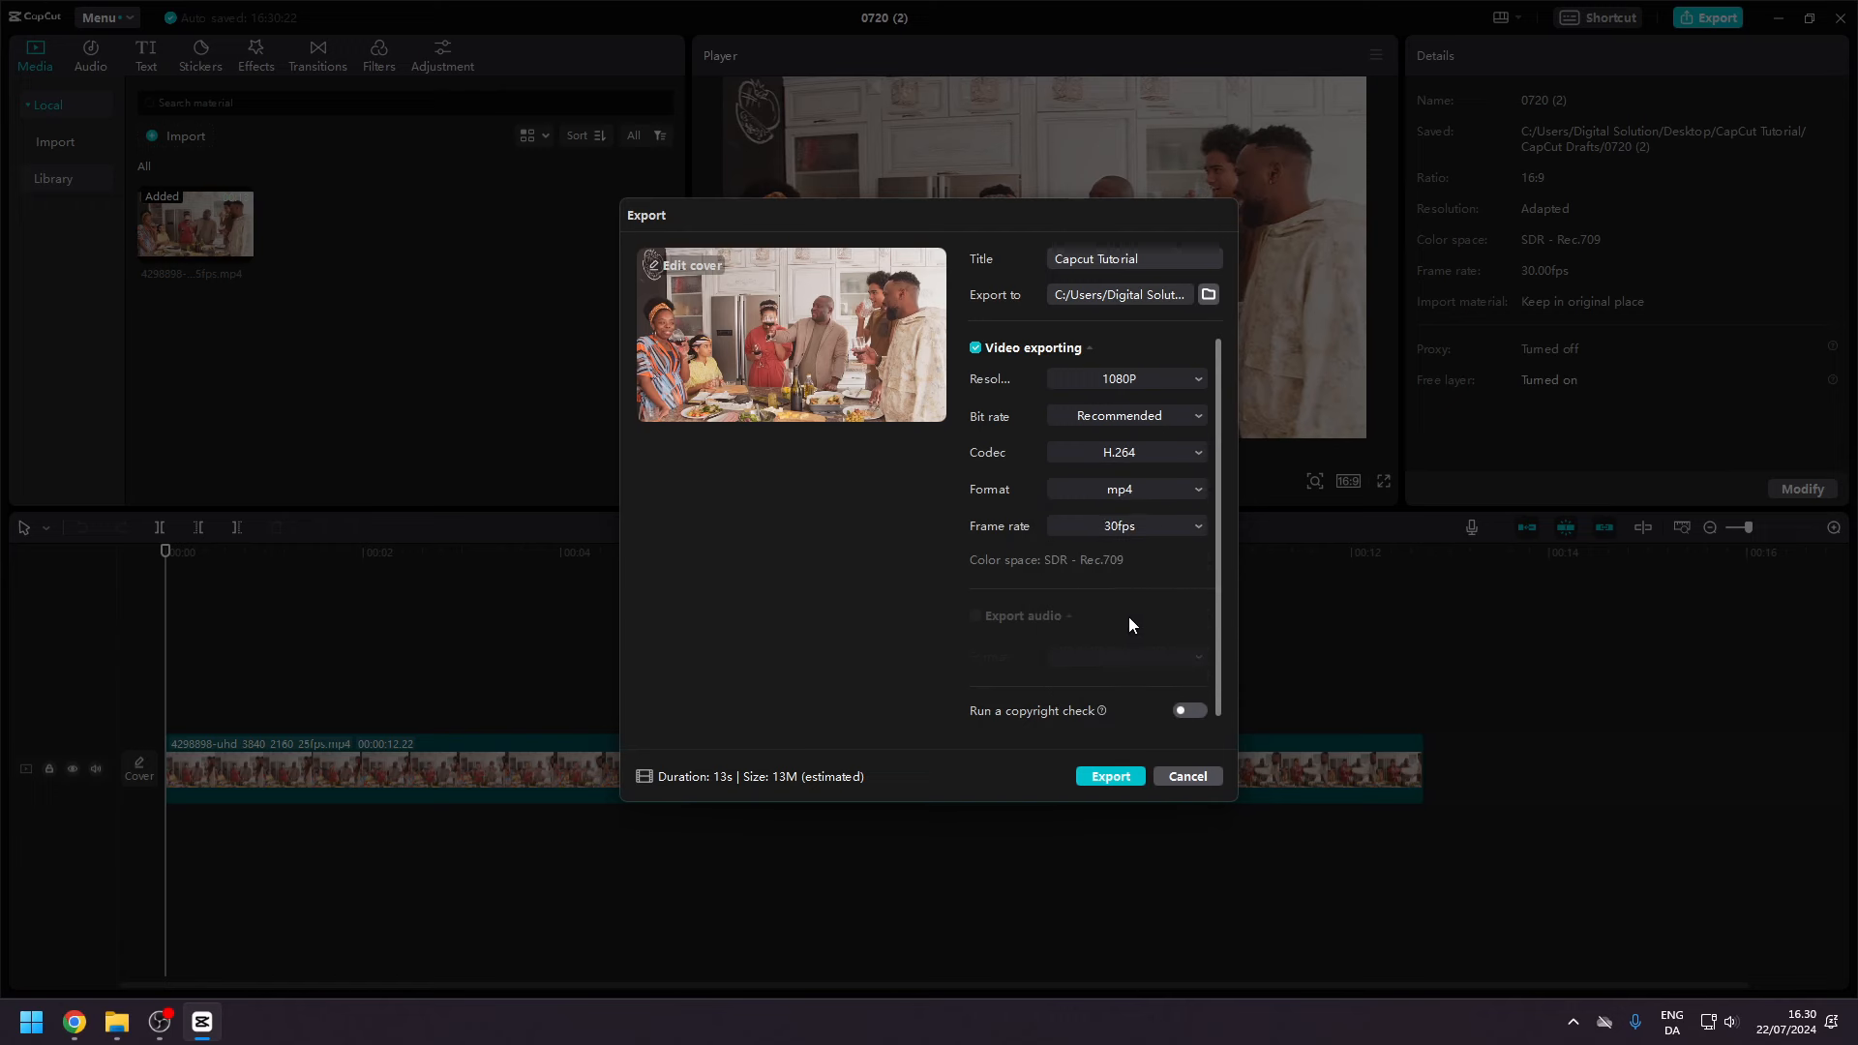
left_click(1111, 777)
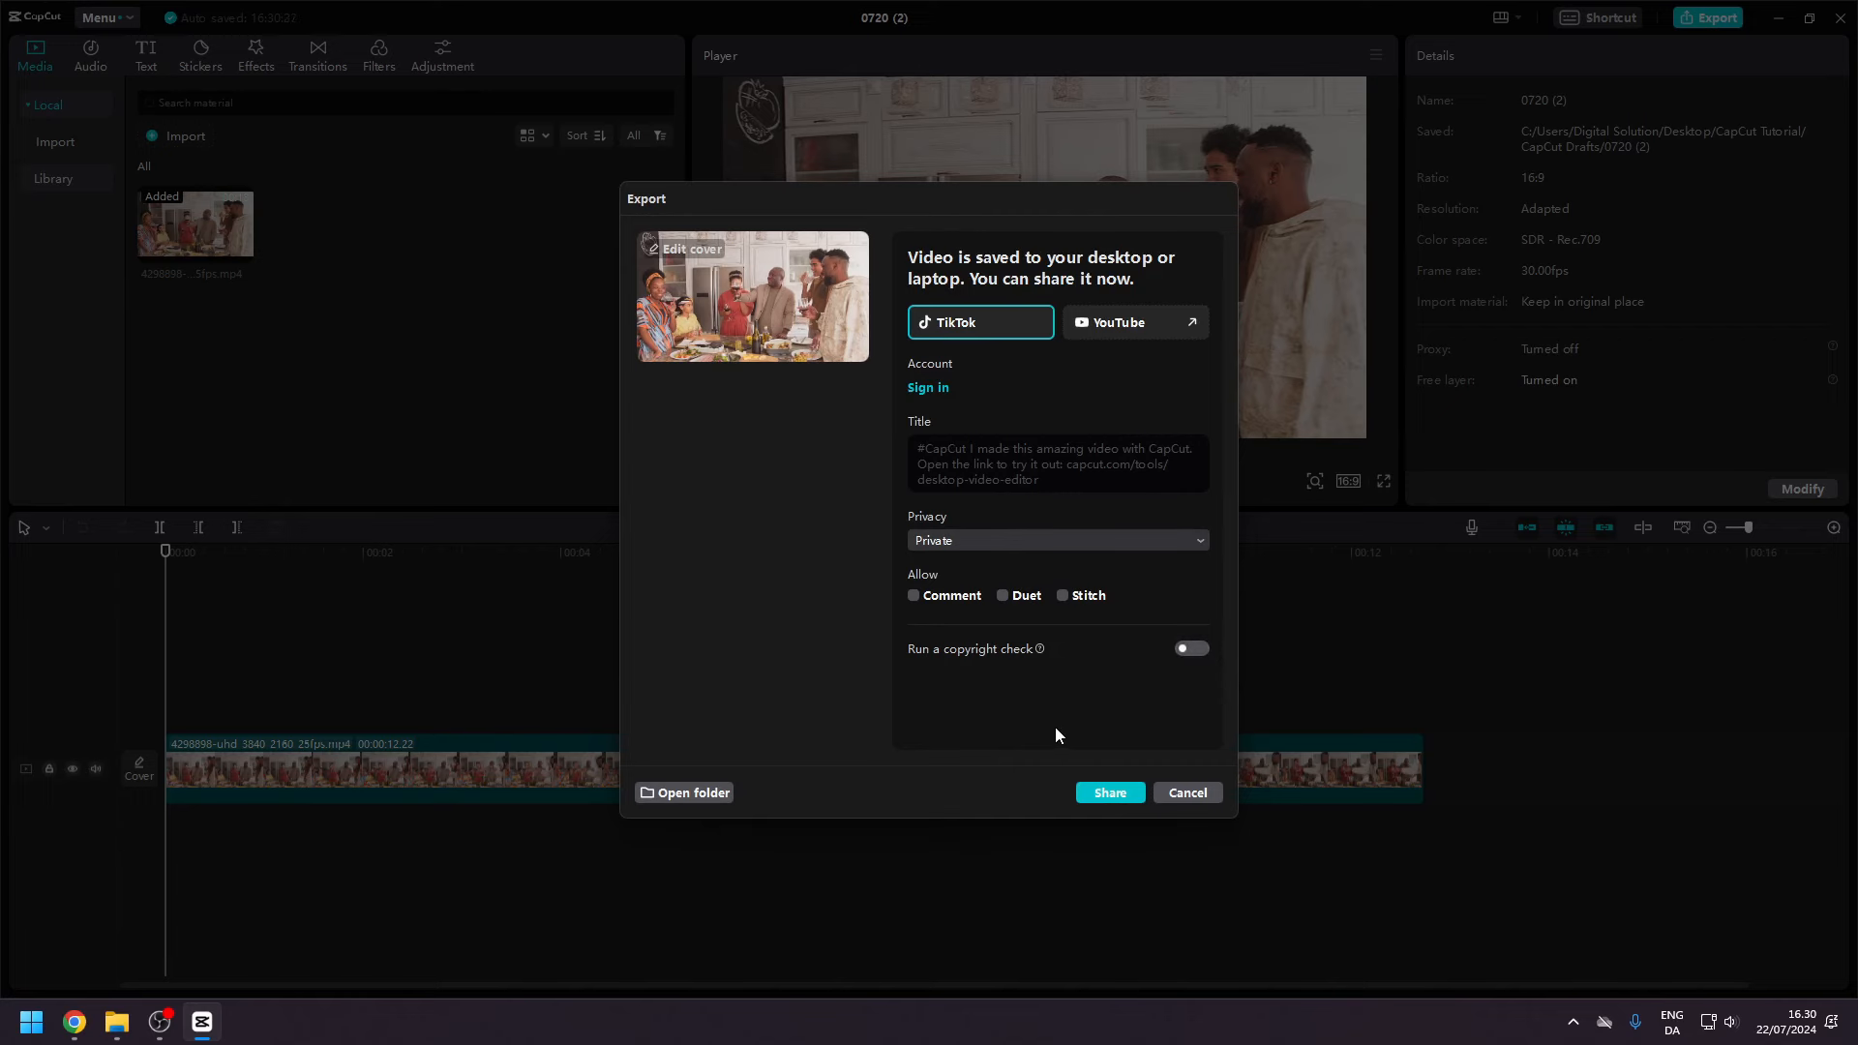